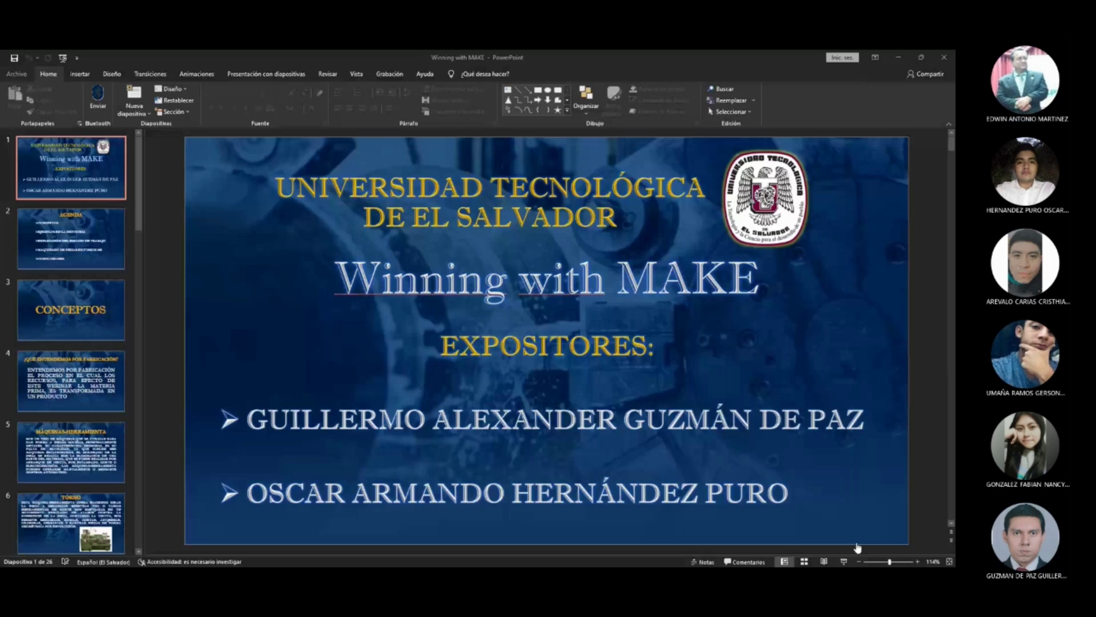
- Start the Winning with MAKE slideshow full screen and reach the AGENDA slide
click(843, 562)
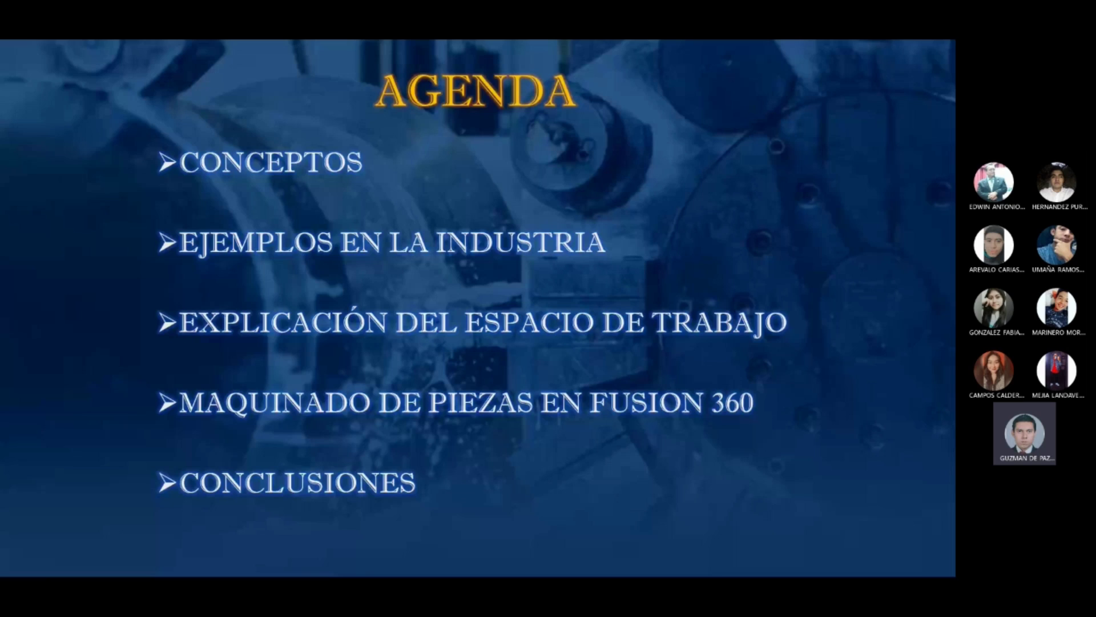
- Advance to the ¿QUÉ ENTENDEMOS POR FABRICACIÓN? slide
key(Right)
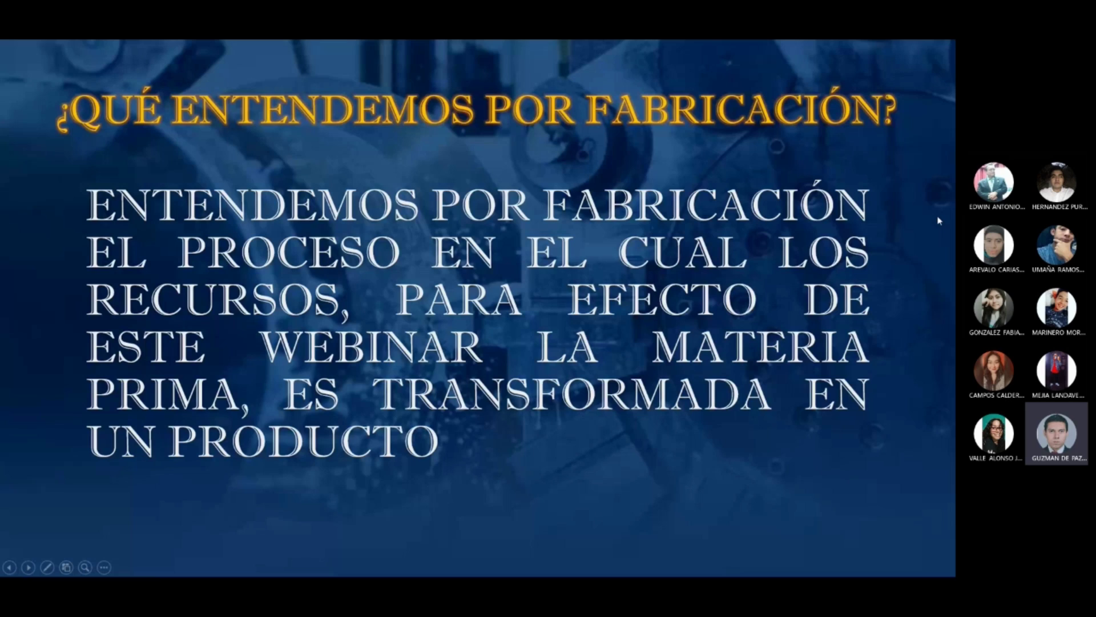
- Advance past the machine-tool slide to the TORNO lathe slide
key(Right)
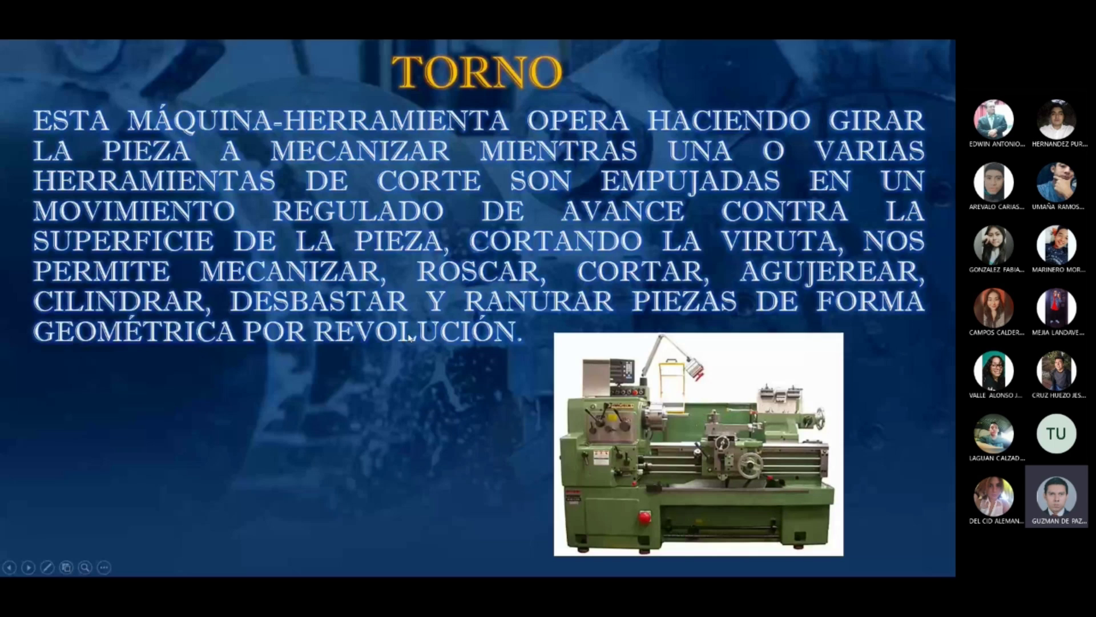
- Advance to the FRESADORA slide with milling cutters and the labelled mill diagram
click(324, 256)
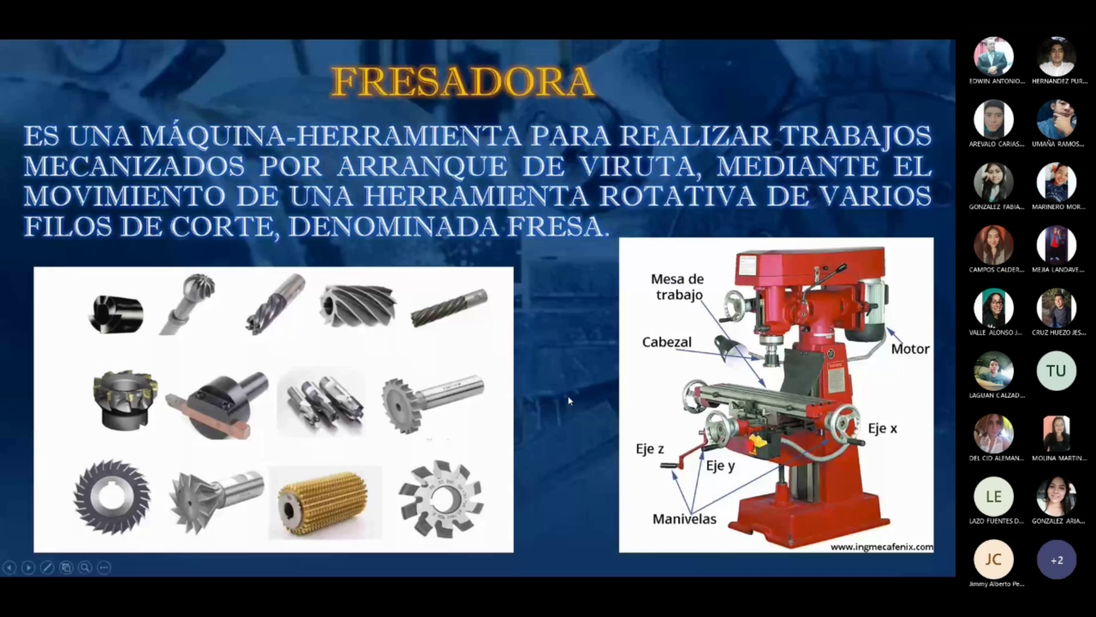
click(554, 278)
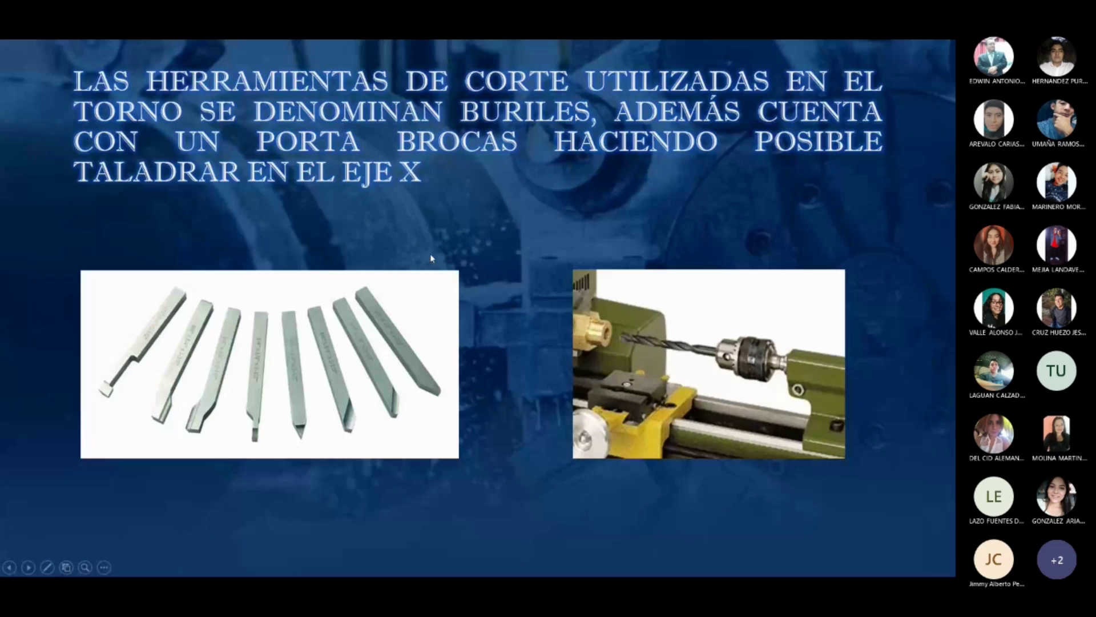
key(Left)
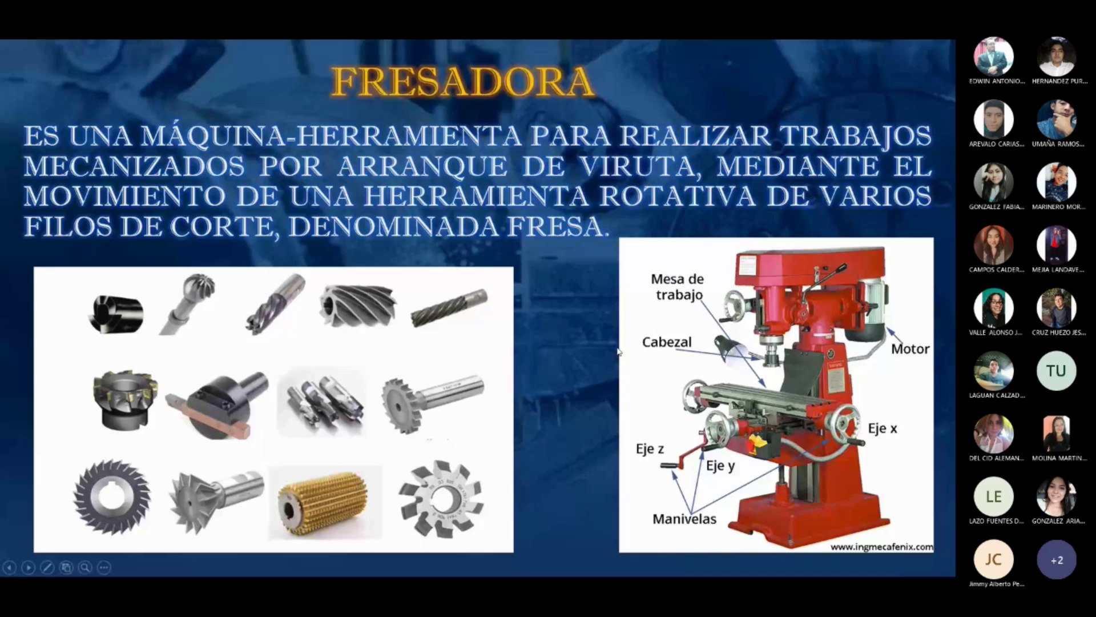
- Move past the Control Numérico (CN) slide to the CNC slide, briefly stepping back
click(641, 321)
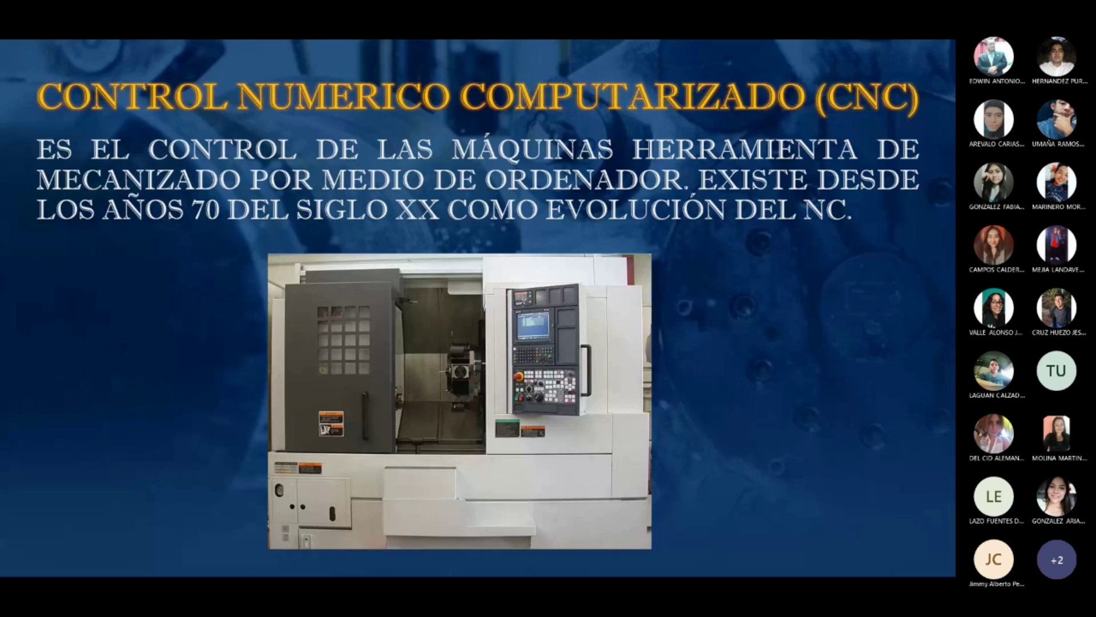
key(Left)
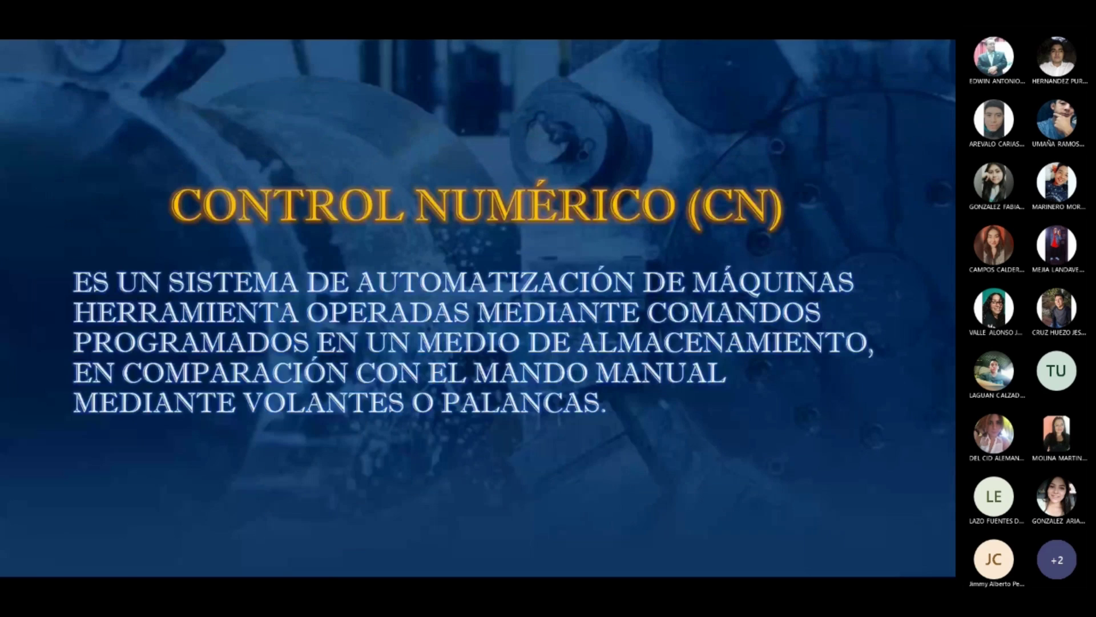
key(Right)
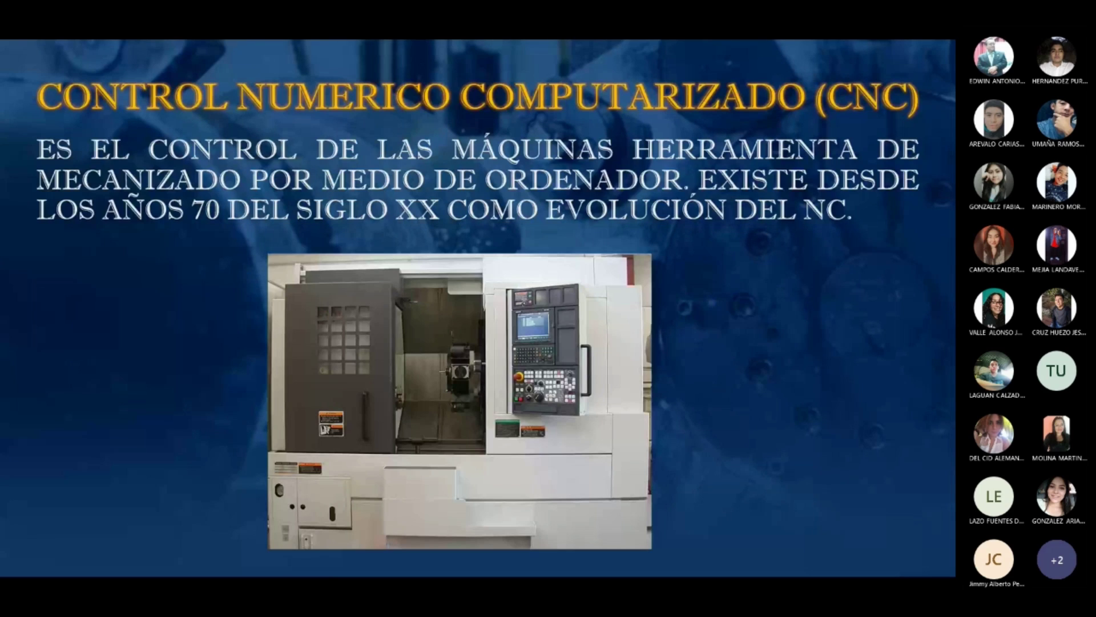
- Advance through the CAM and industry-example slides to EN LA INDUSTRIA METALMECÁNICA
key(Right)
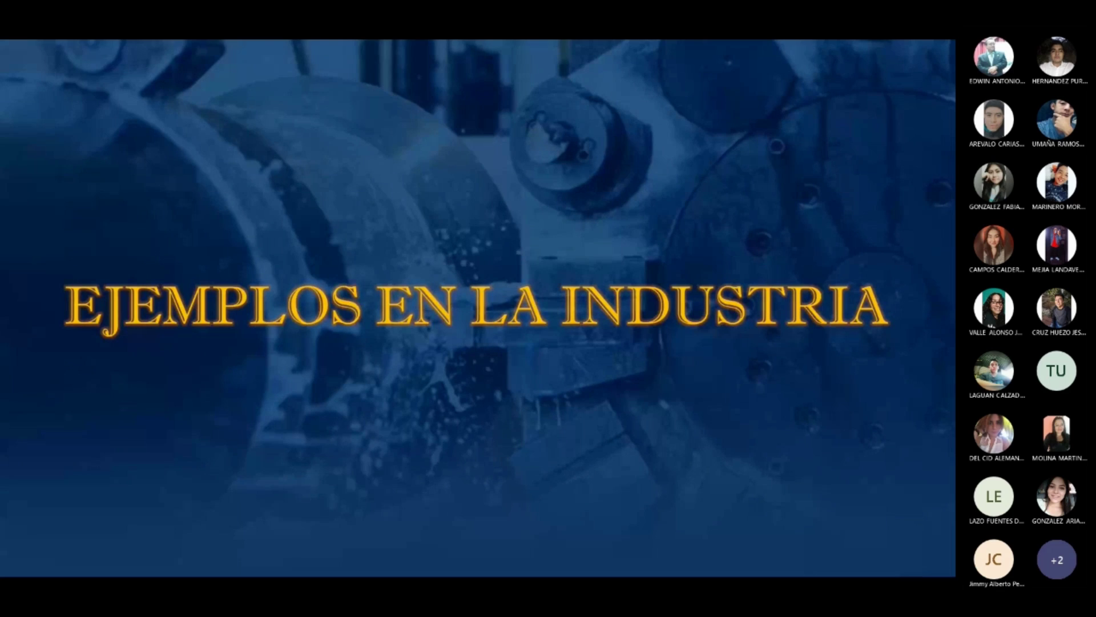
click(554, 384)
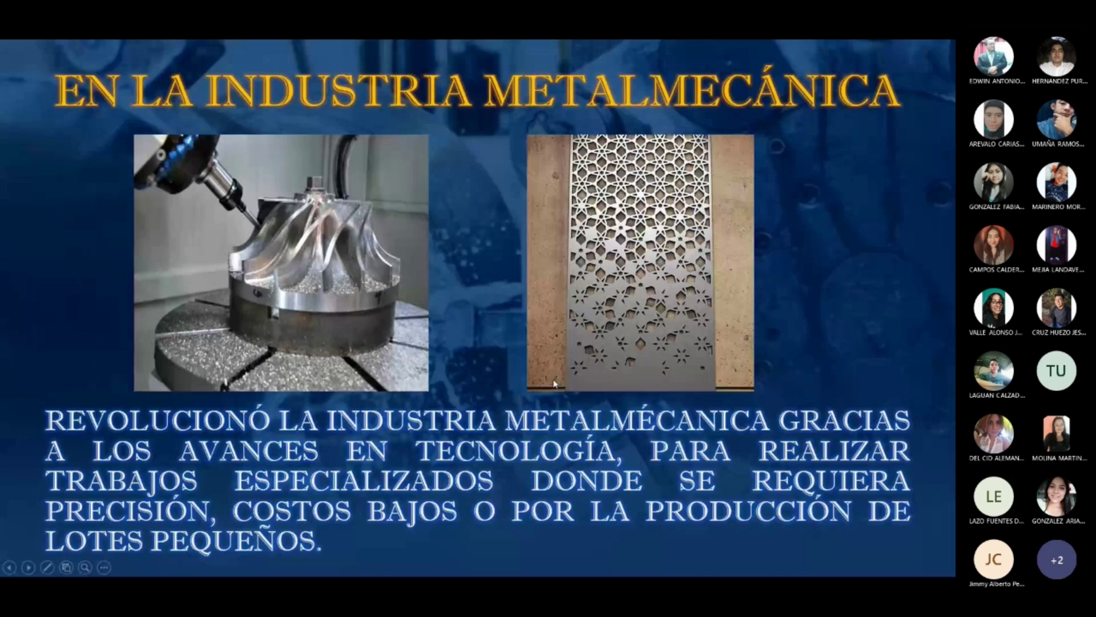
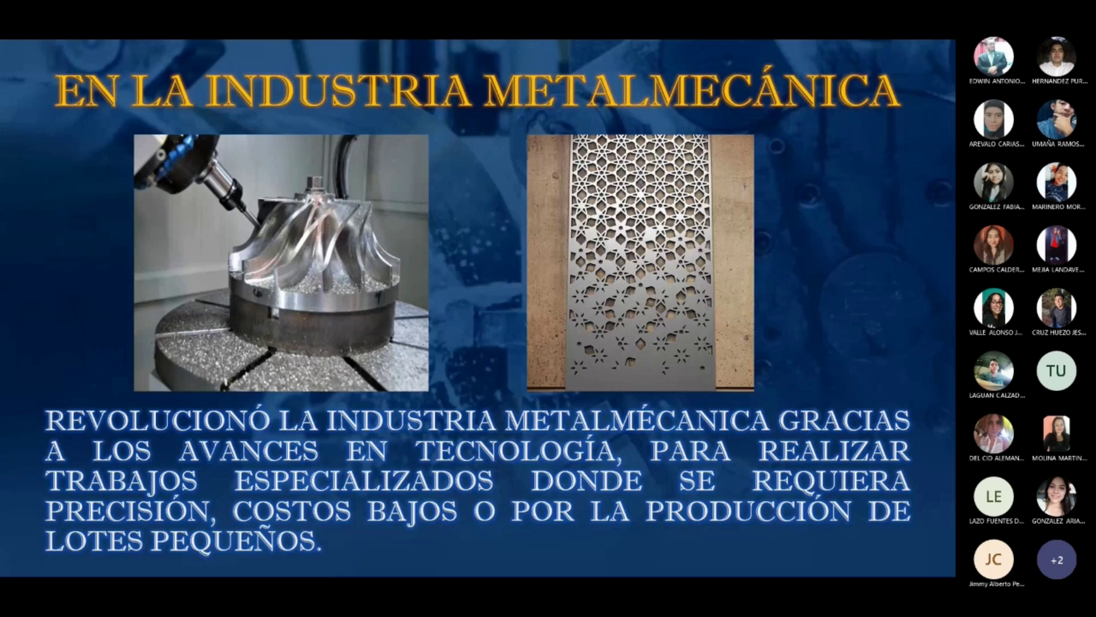
- Advance the shared slideshow to the furniture industry slide
click(474, 308)
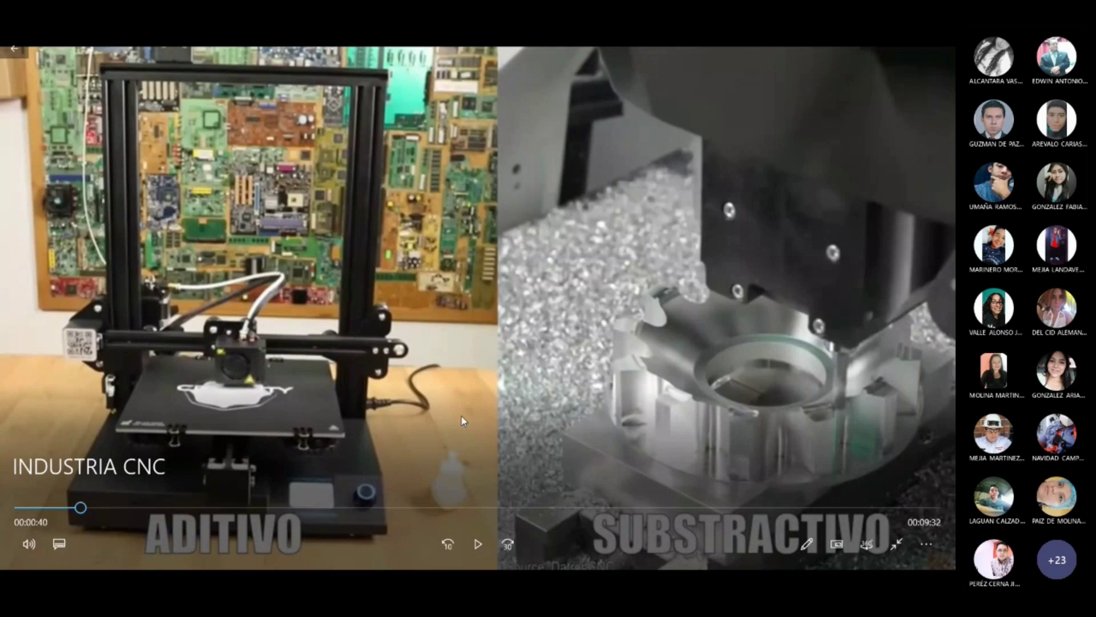
- Play and pause the CNC video around 00:00:42–00:00:46, exit full screen, and resume playback
click(476, 543)
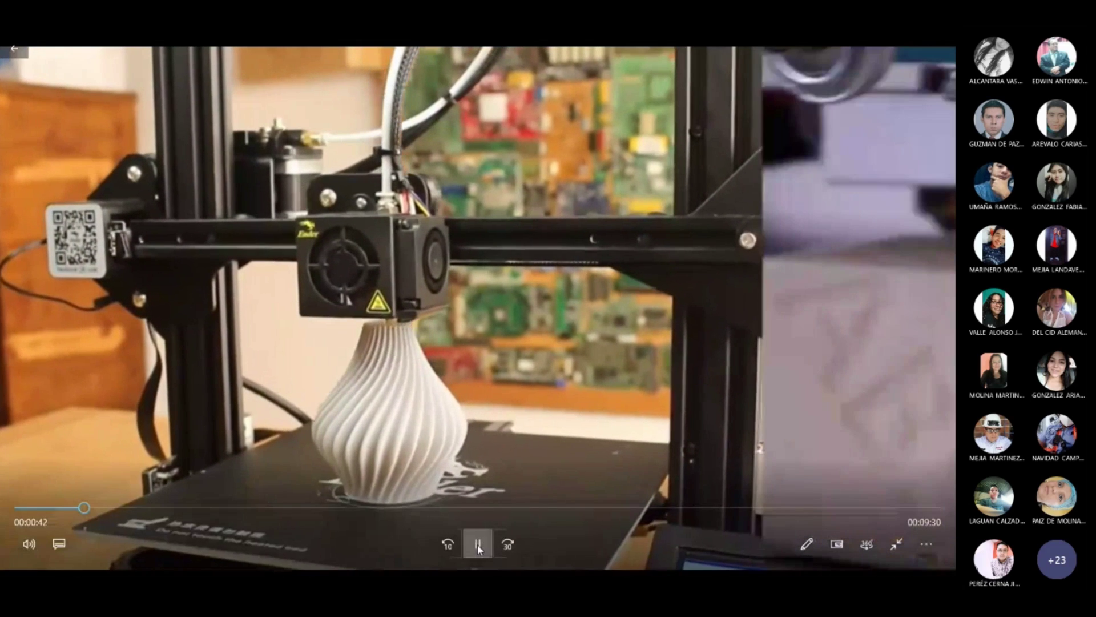
click(476, 543)
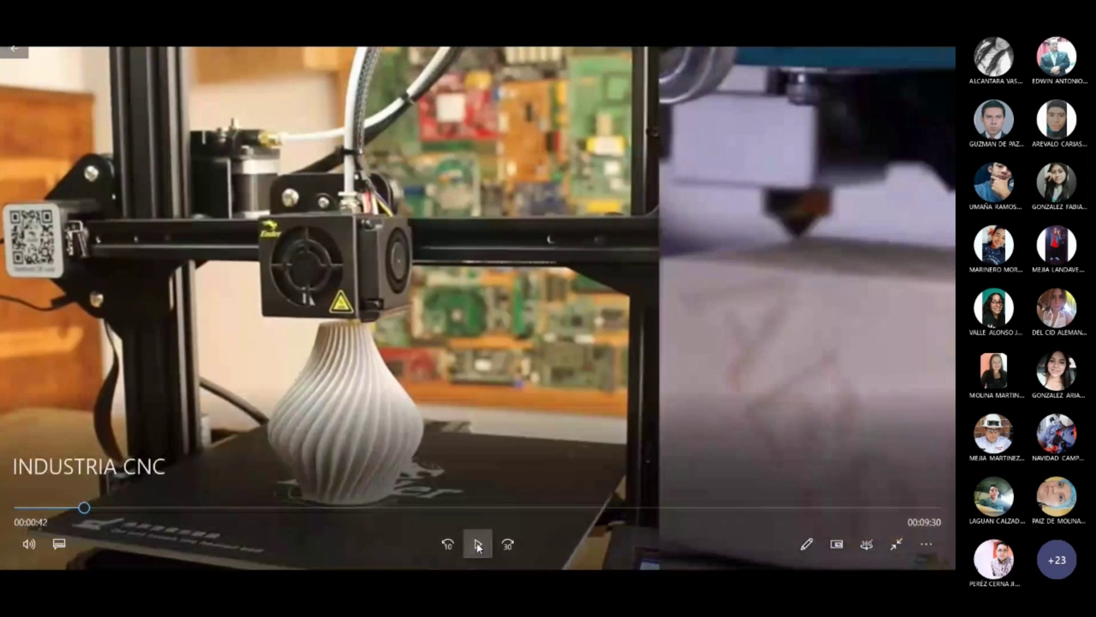
click(478, 423)
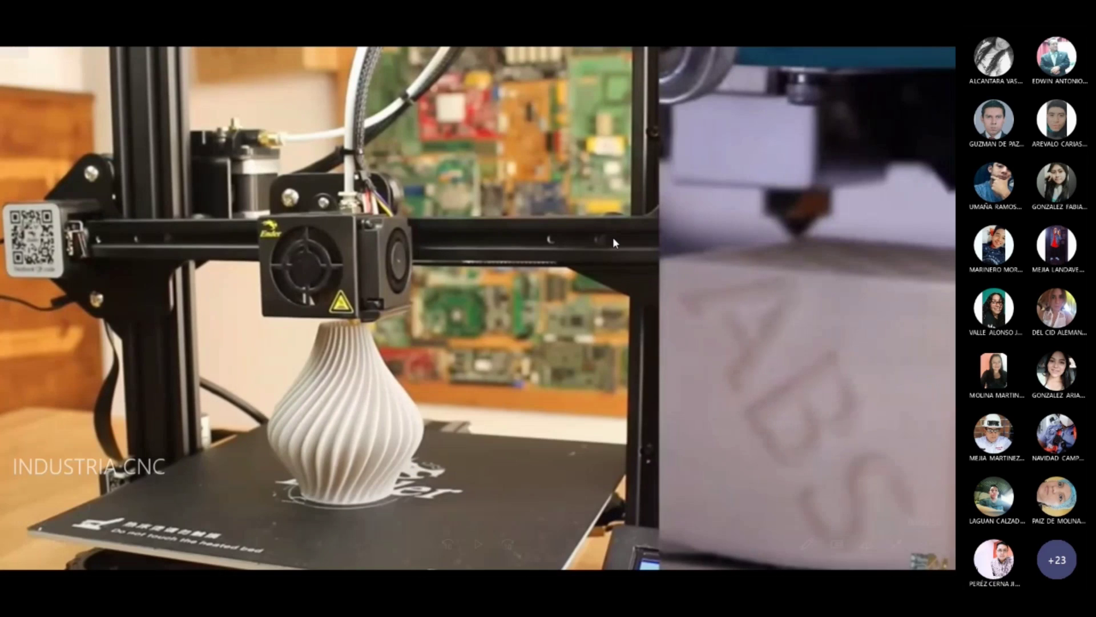
click(478, 543)
click(896, 544)
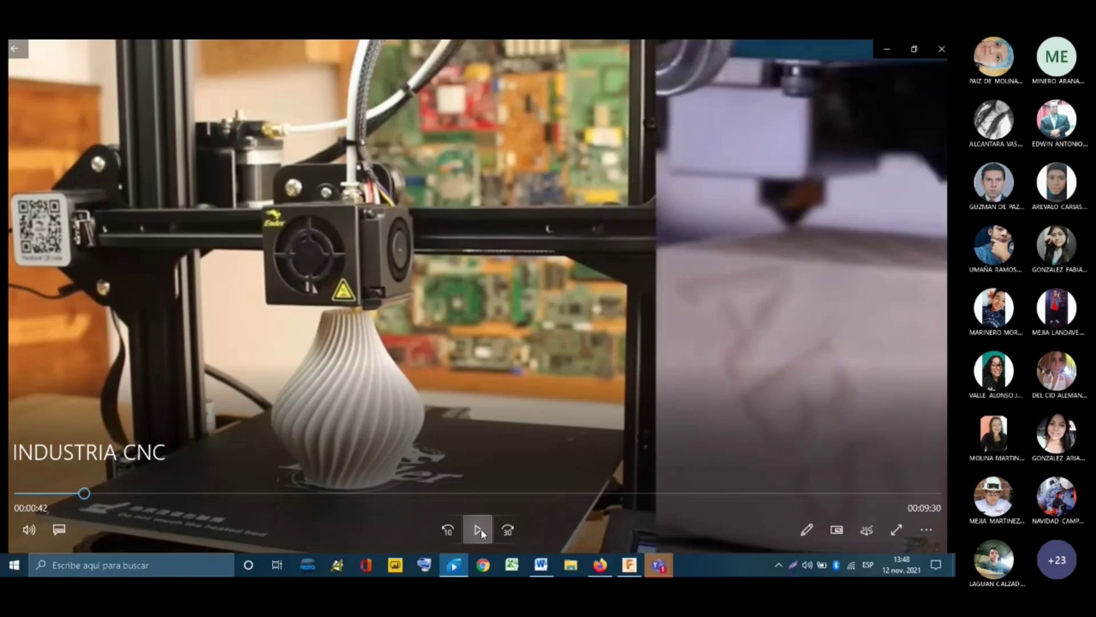
click(478, 529)
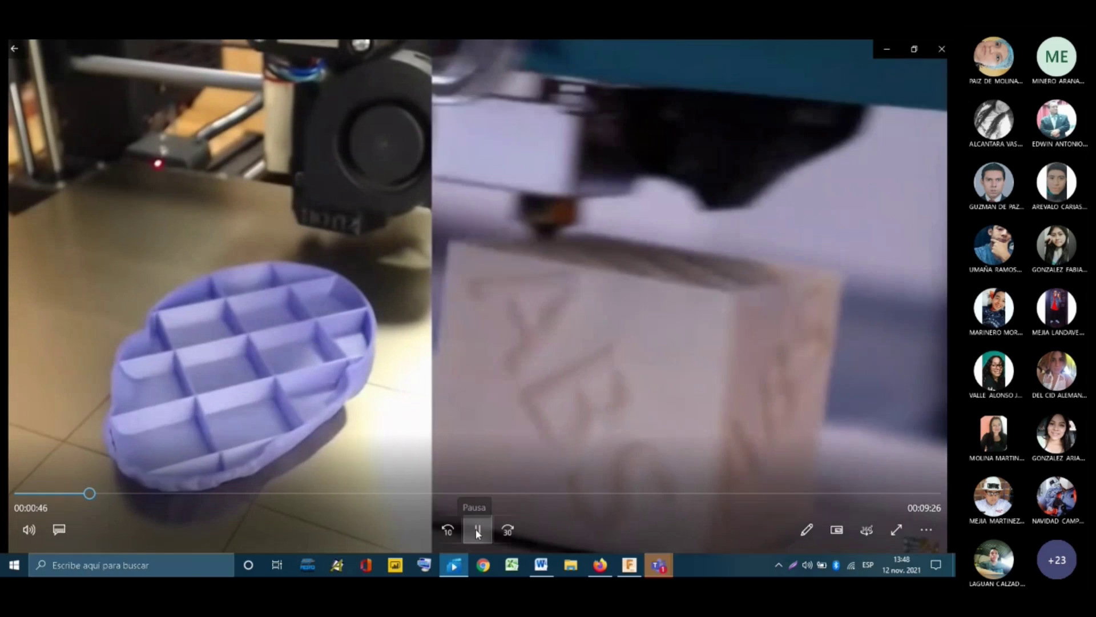
click(476, 530)
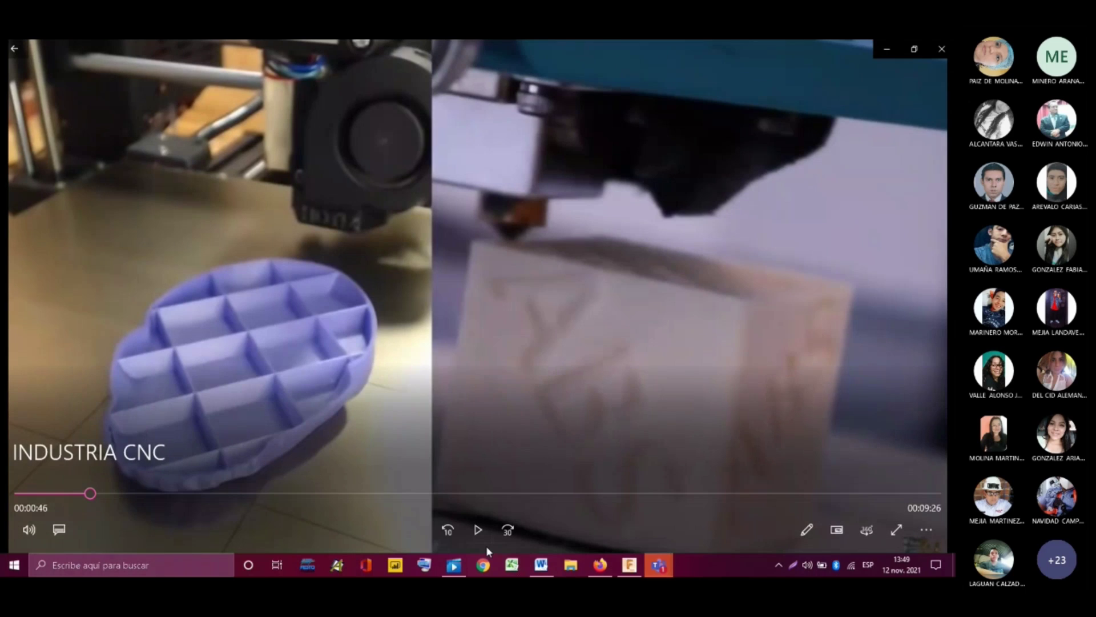
click(477, 529)
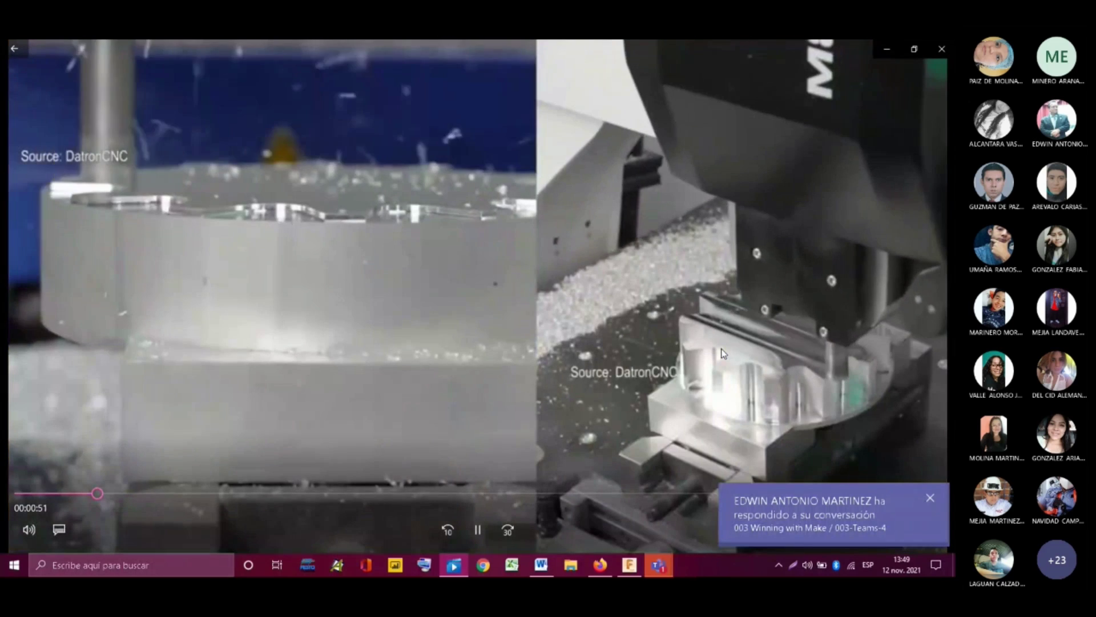
- Adjust the playback volume, leaving it slightly lower
key(XF86AudioRaiseVolume)
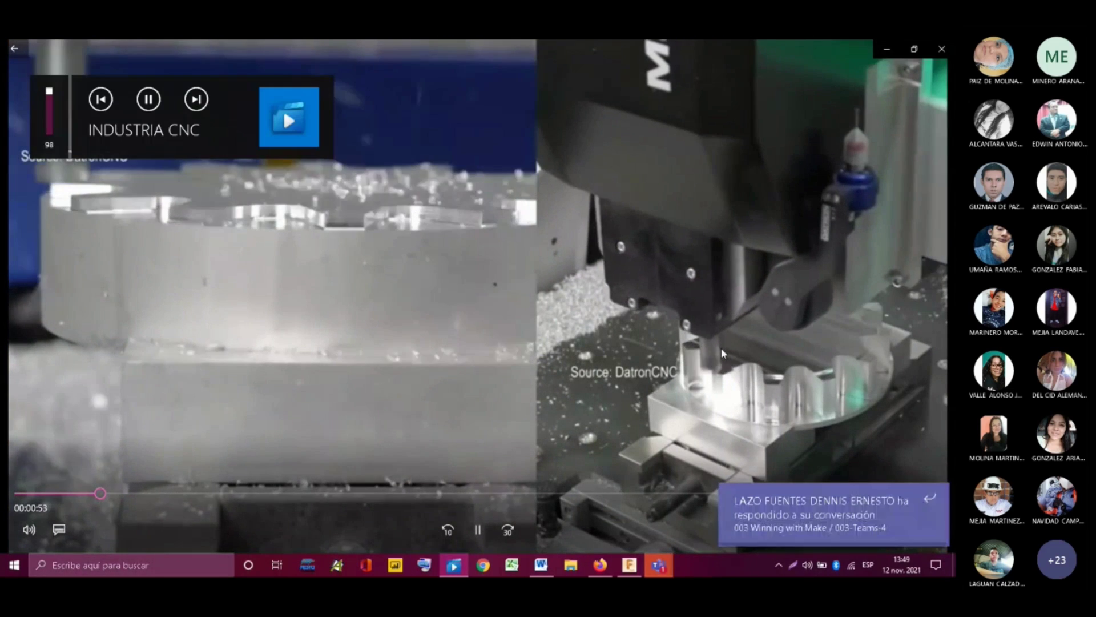
key(XF86AudioLowerVolume)
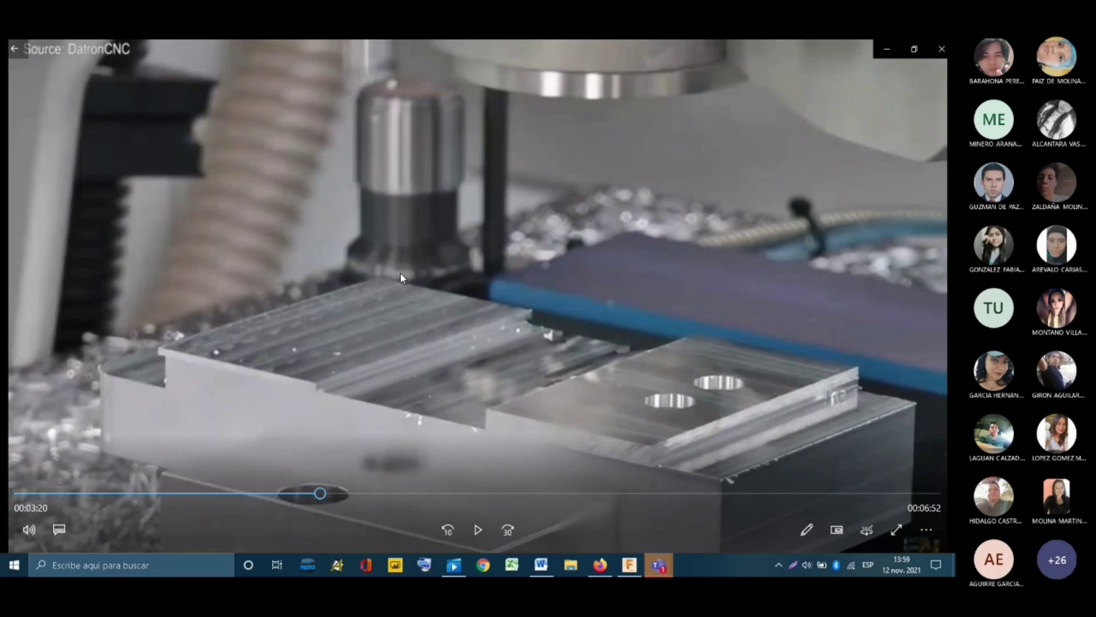
- Focus the Movies & TV window, then return to the cnc-fusion v5 setup in Fusion 360
click(637, 411)
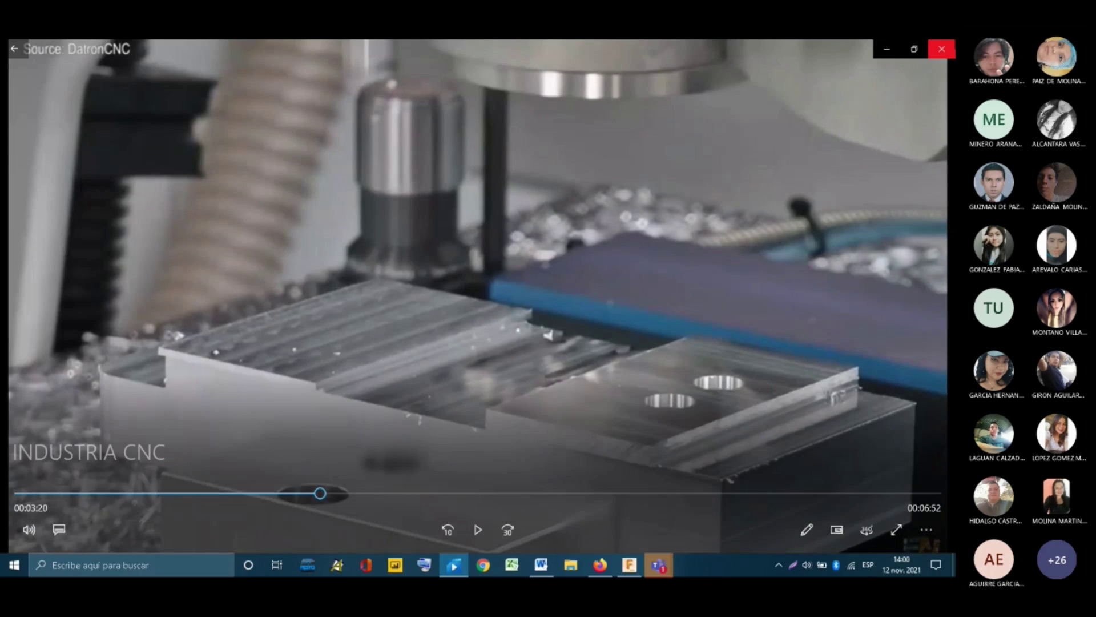
mouse_move(658, 565)
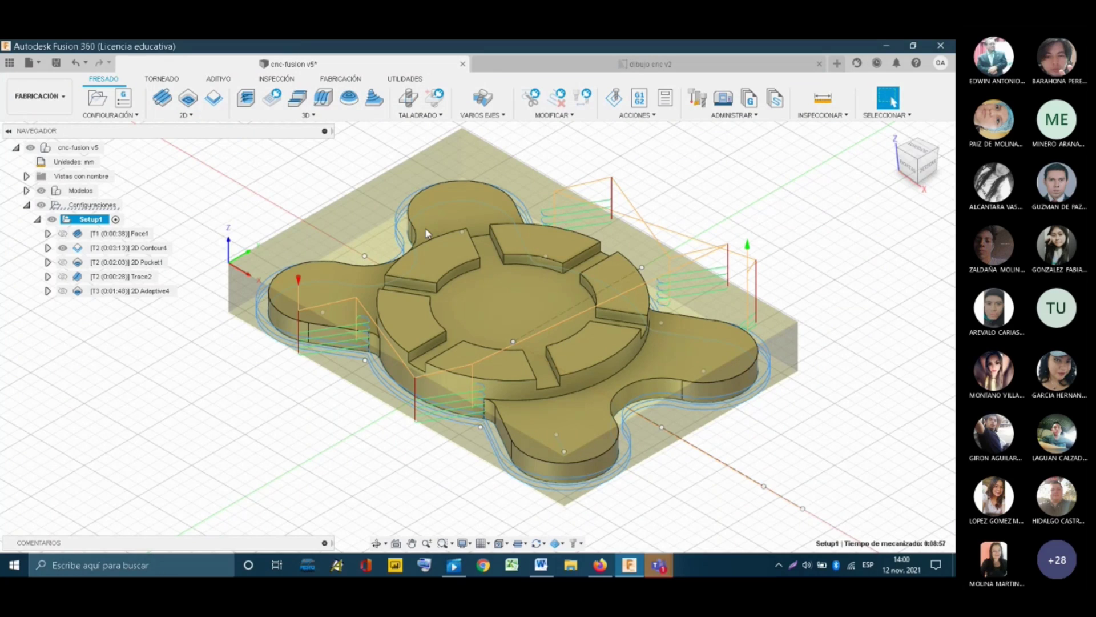
- Switch to the dibujo cnc v2 drawing tab
click(577, 57)
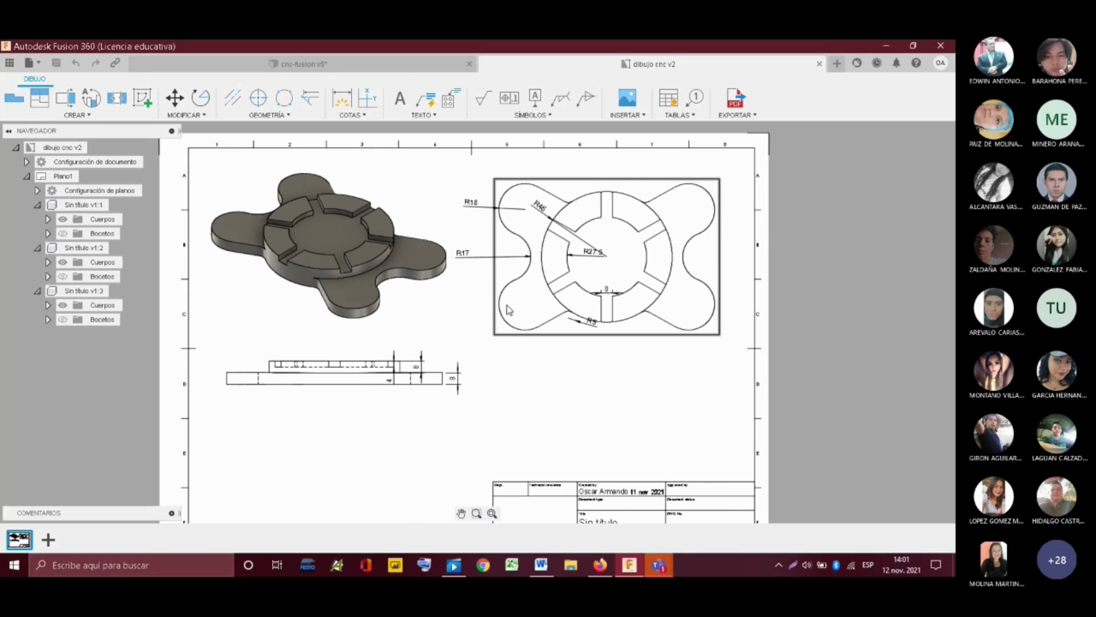
- Create a new design in the DISEÑO workspace with a sketch on the XY (top) plane
click(837, 64)
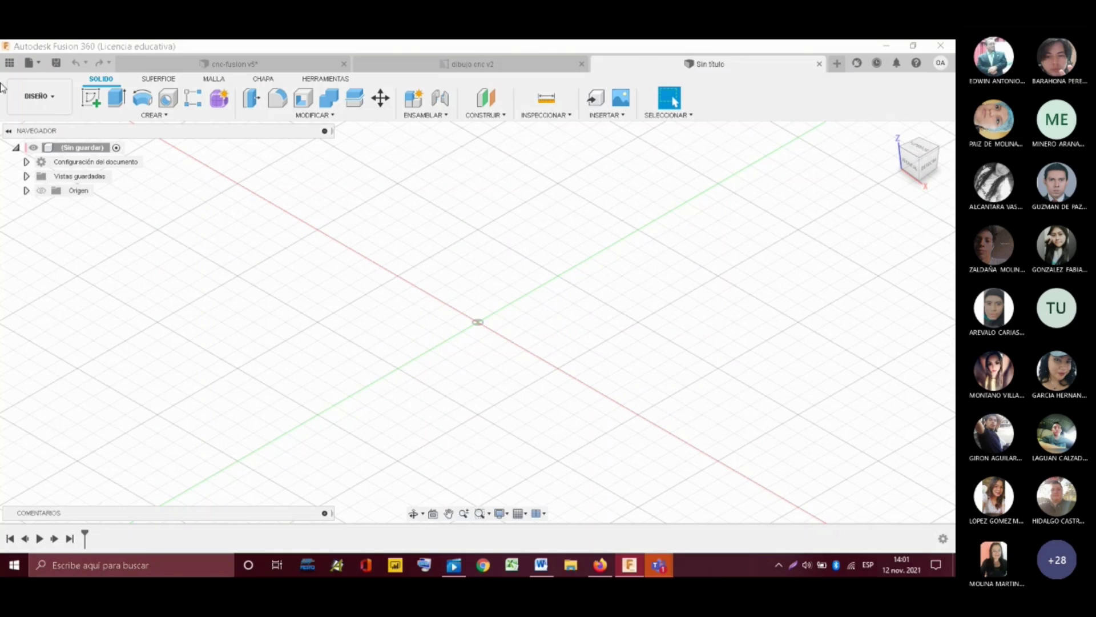
click(43, 100)
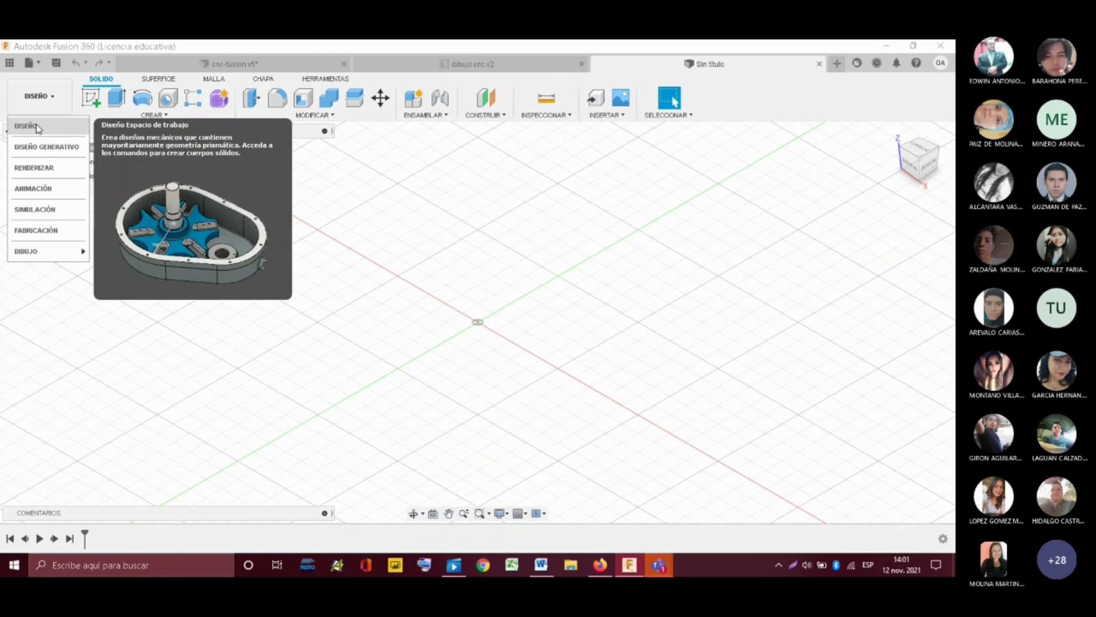
click(38, 126)
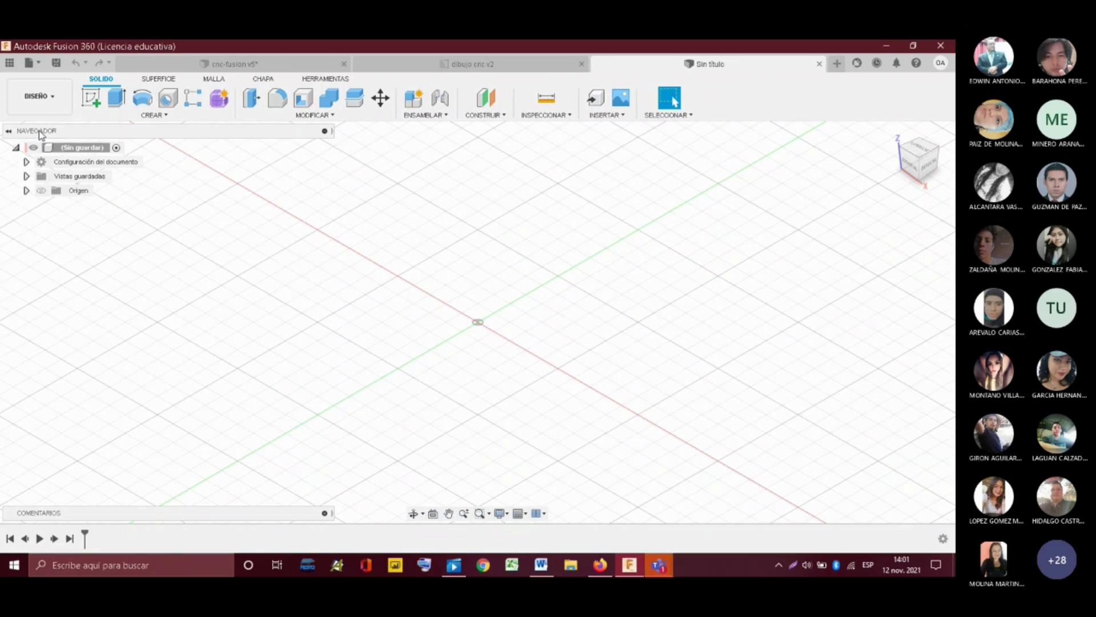
click(92, 100)
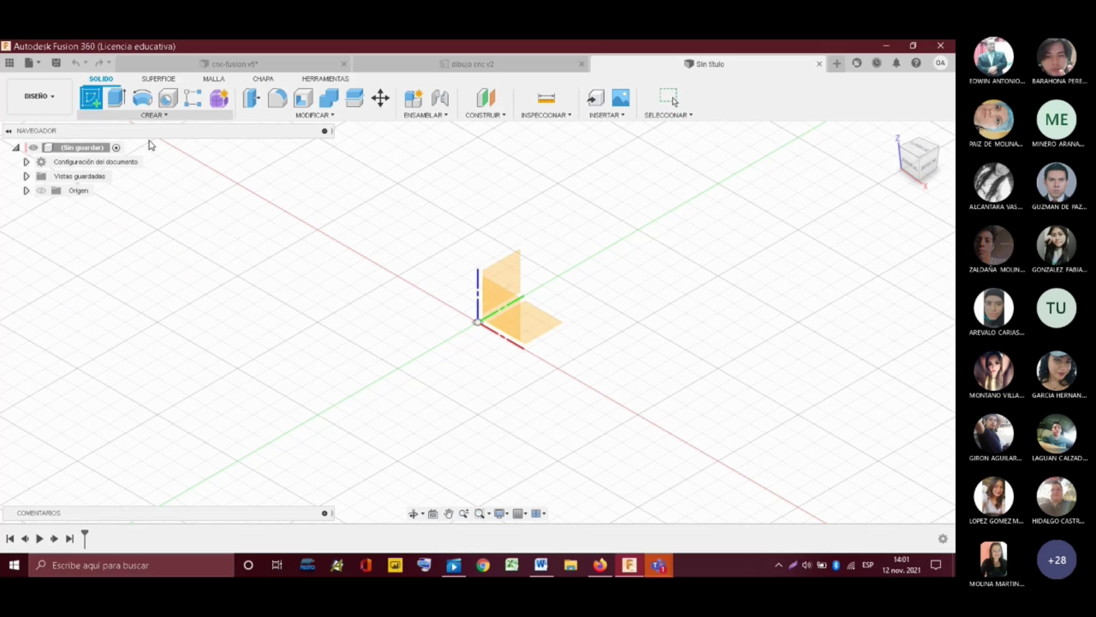
click(542, 336)
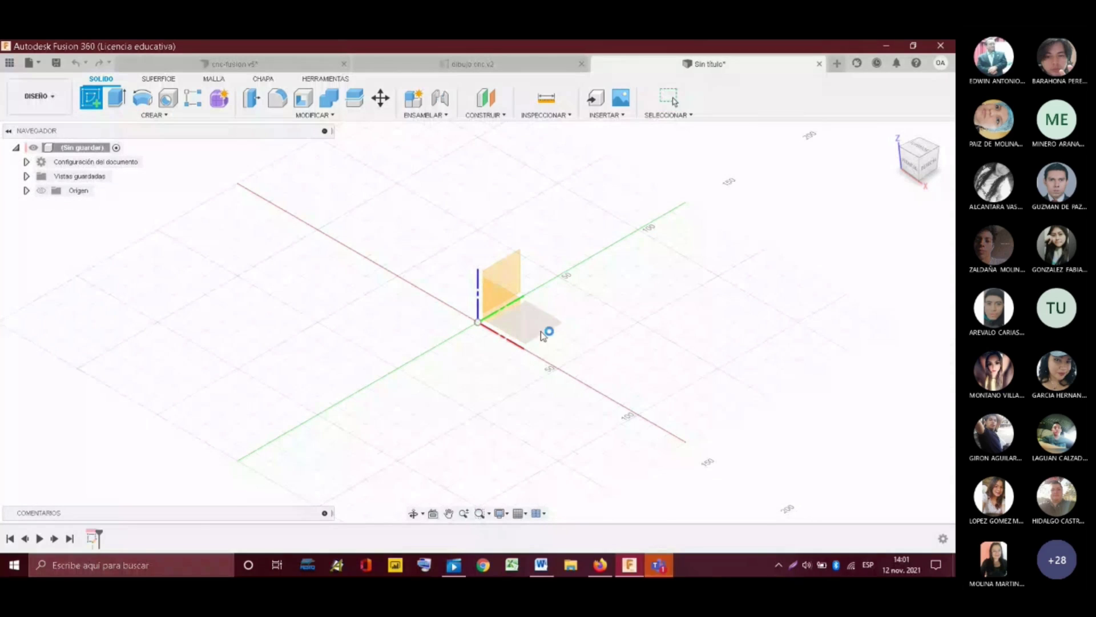
scroll(407, 305, up, 2)
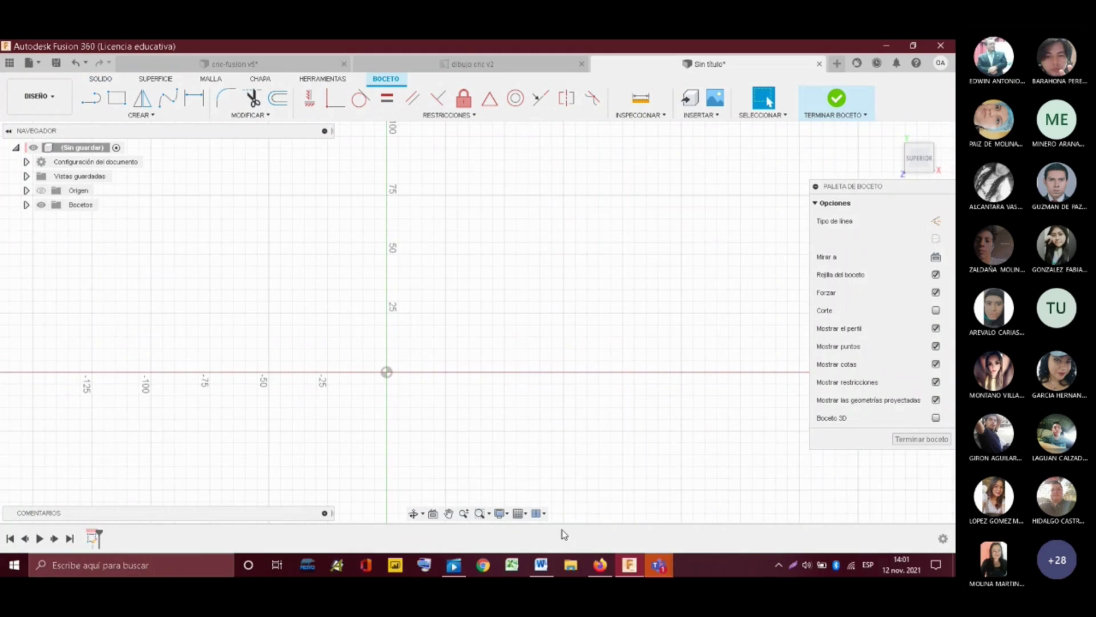
- Consult the dibujo cnc v2 drawing and cnc-fusion v5 setup, then return to the Sin título sketch
click(502, 66)
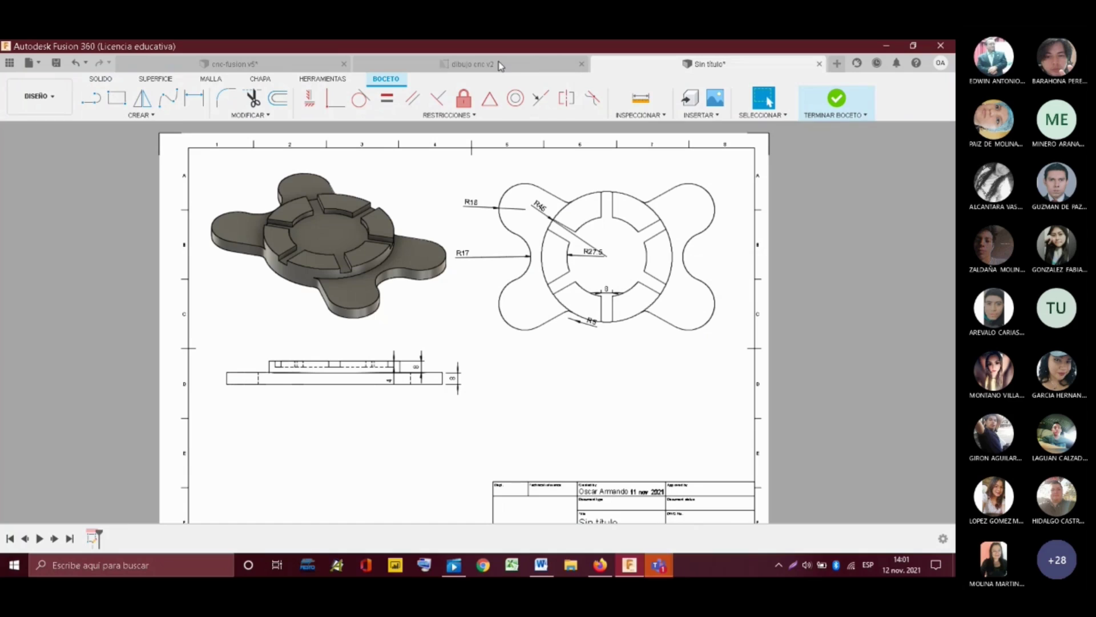
scroll(660, 210, up, 1)
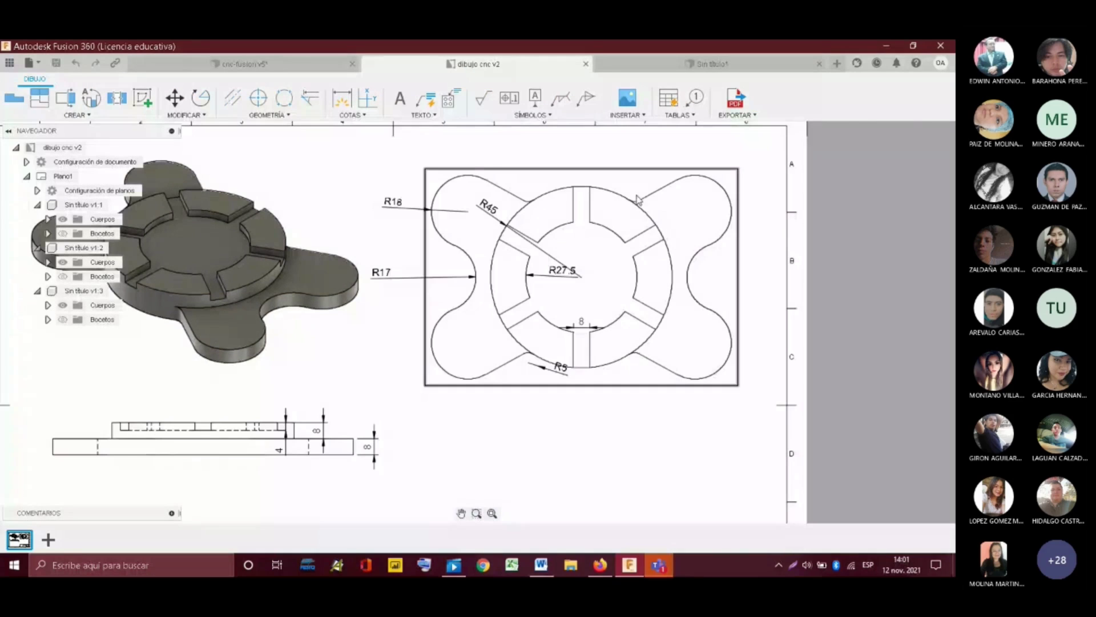
scroll(439, 211, down, 2)
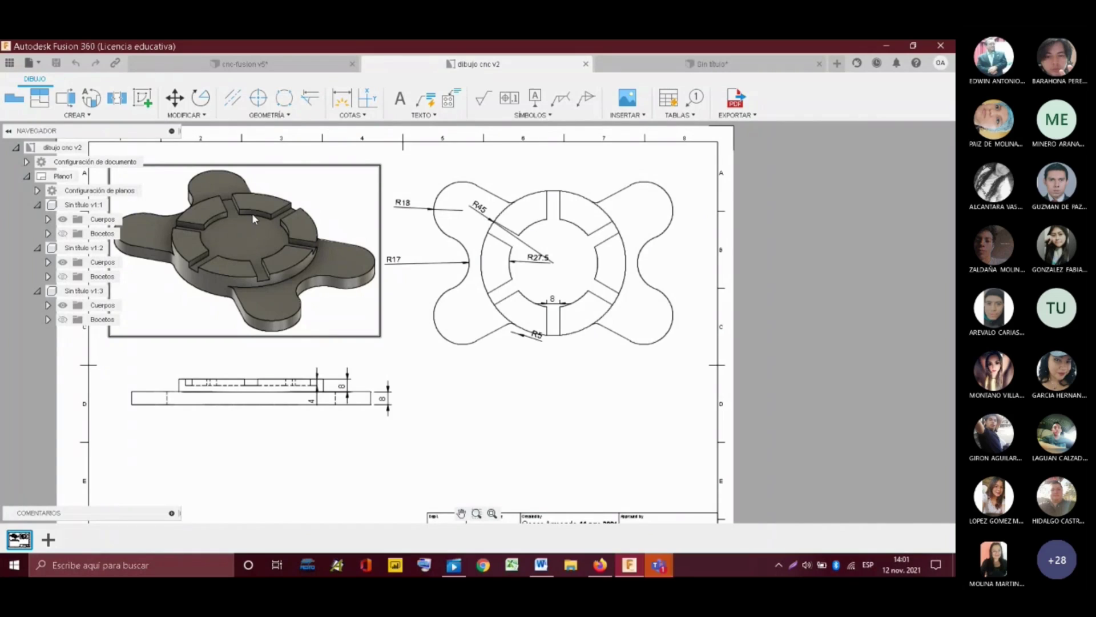
click(256, 64)
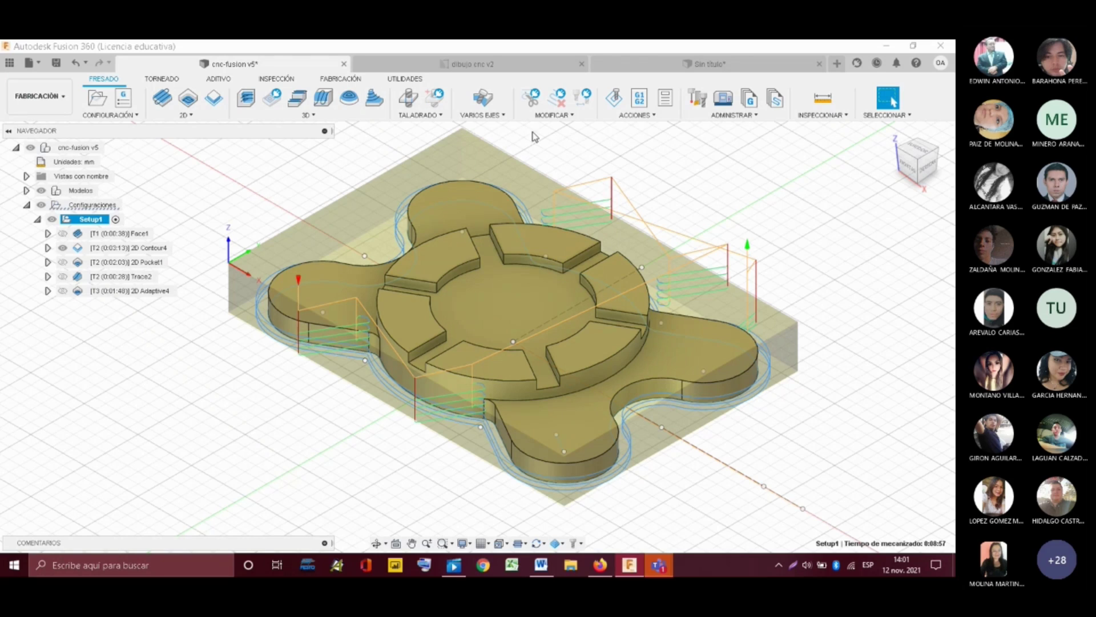
click(502, 61)
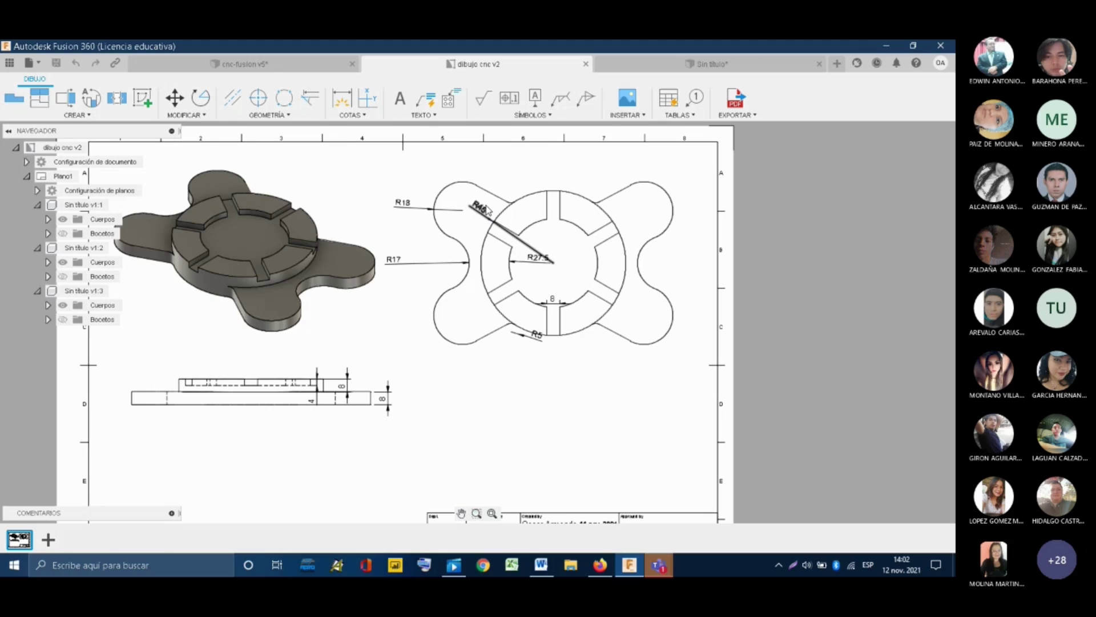
key(ctrl+Tab)
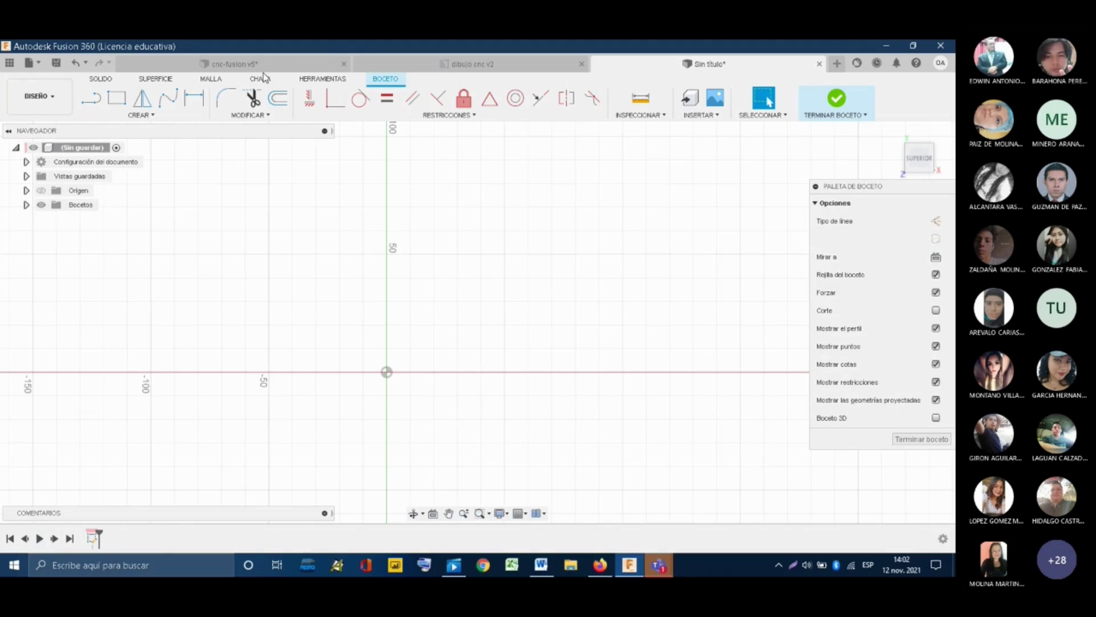
- Draw a Center Diameter circle at the sketch origin with a 90 mm diameter
click(154, 116)
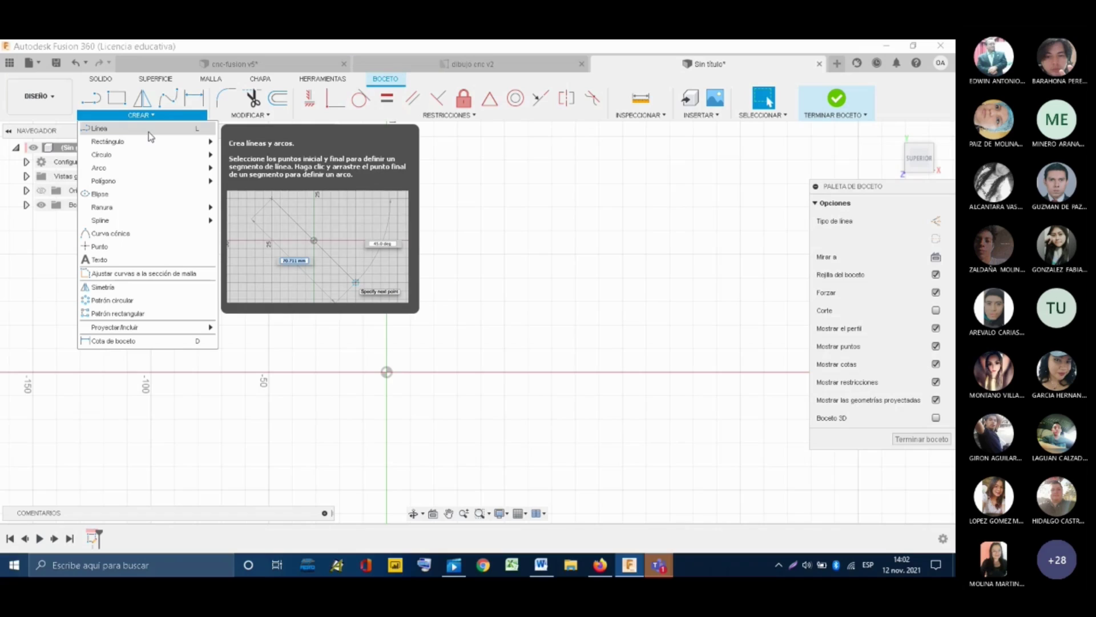
mouse_move(172, 161)
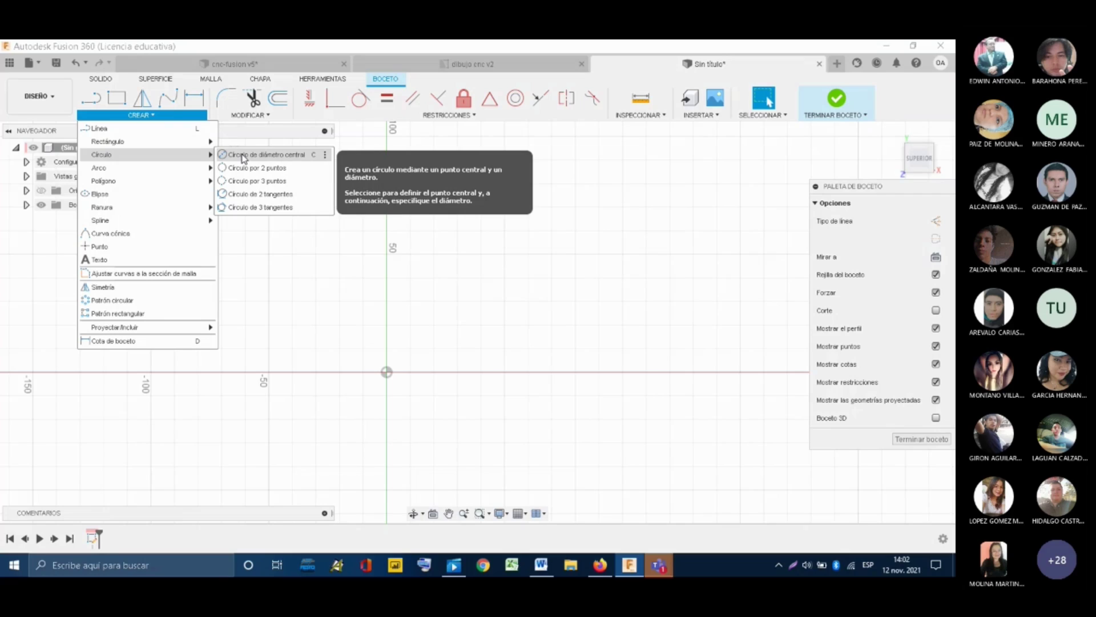
click(313, 156)
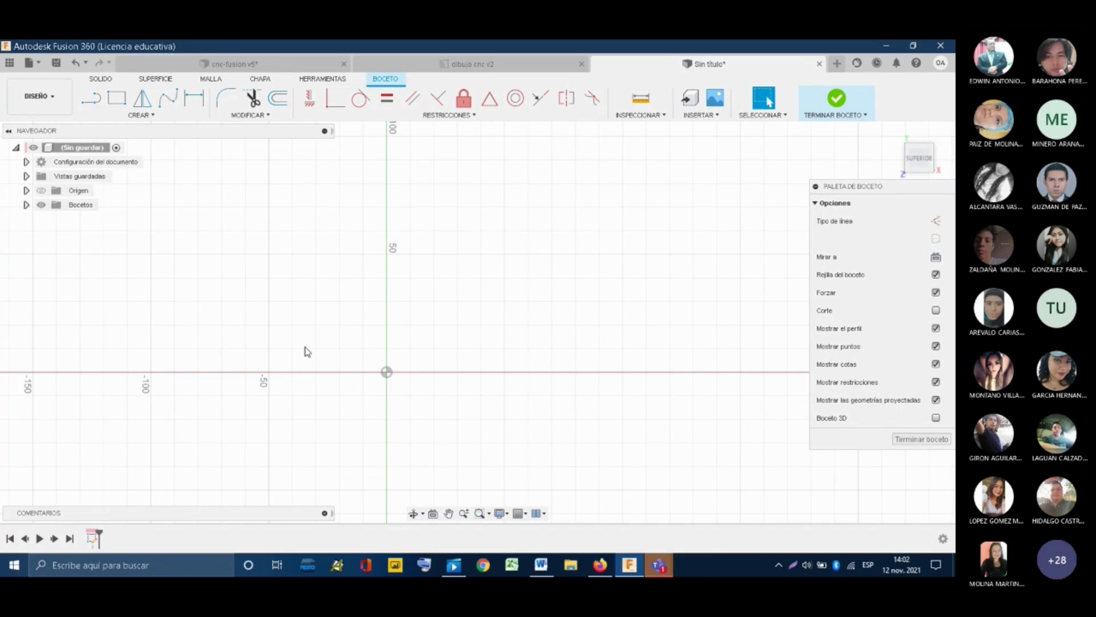
click(387, 372)
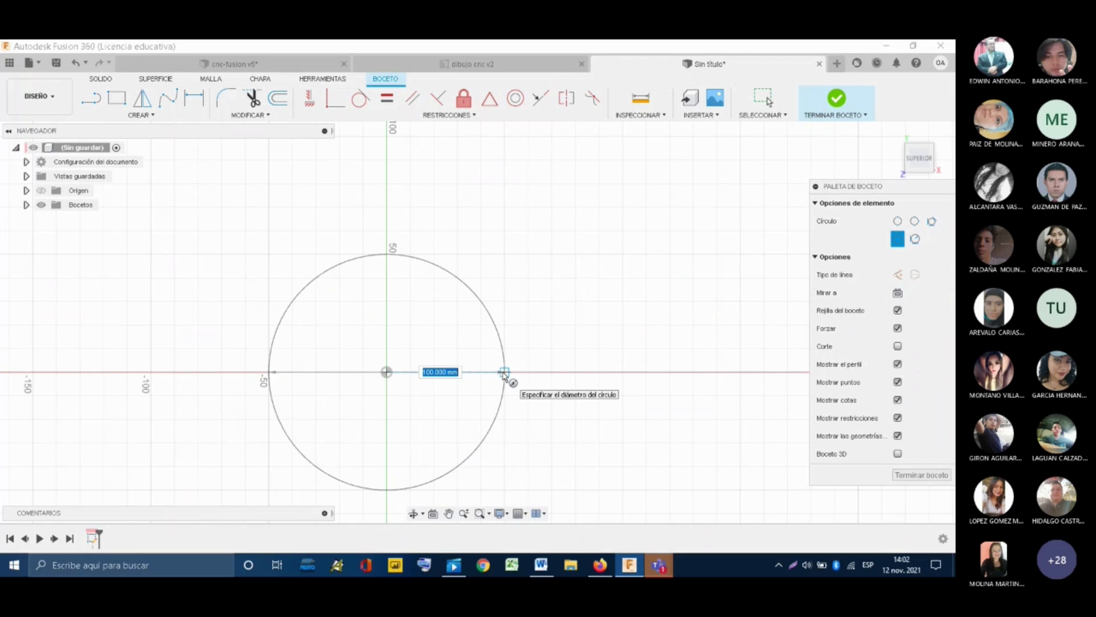
text(90)
key(Tab)
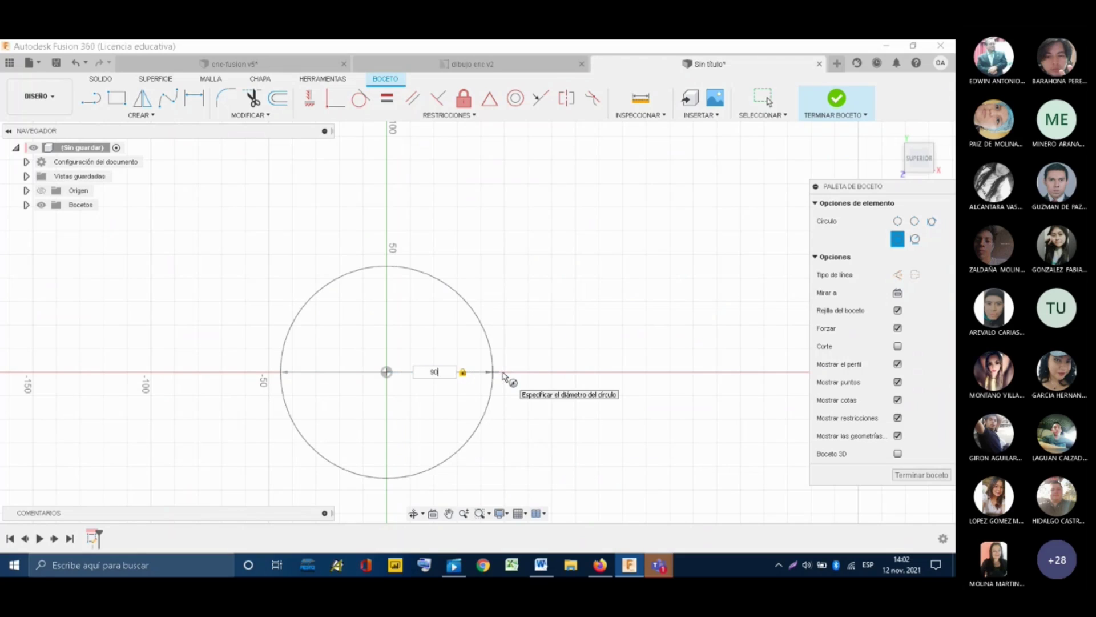
key(Return)
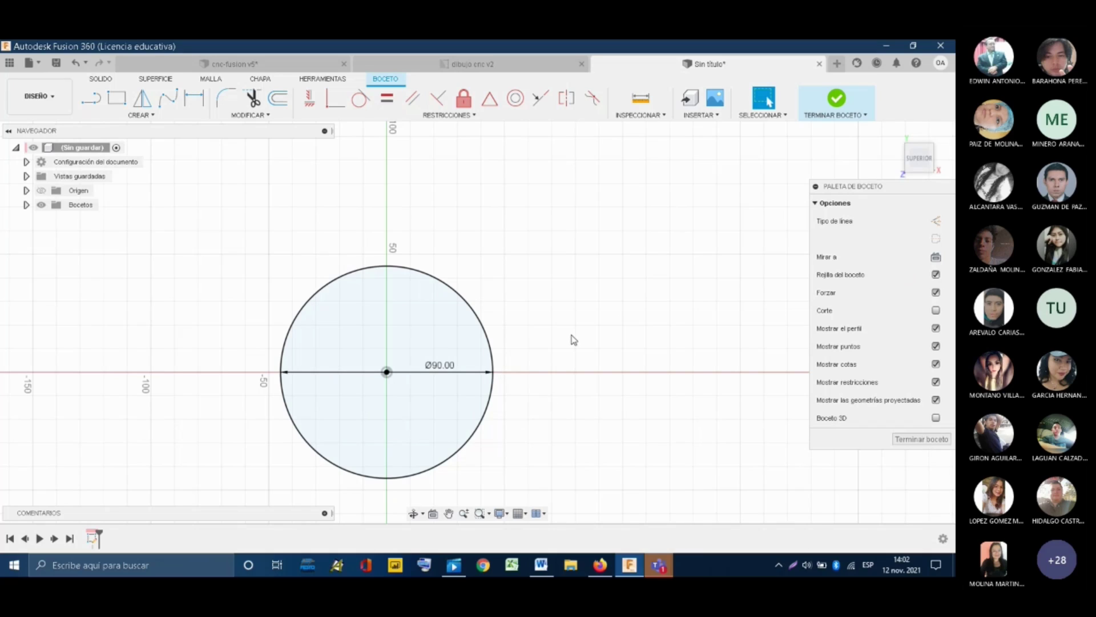
- Show the dibujo cnc v2 drawing and zoom in on its R18, R17, R45 and R27.5 radii
click(490, 64)
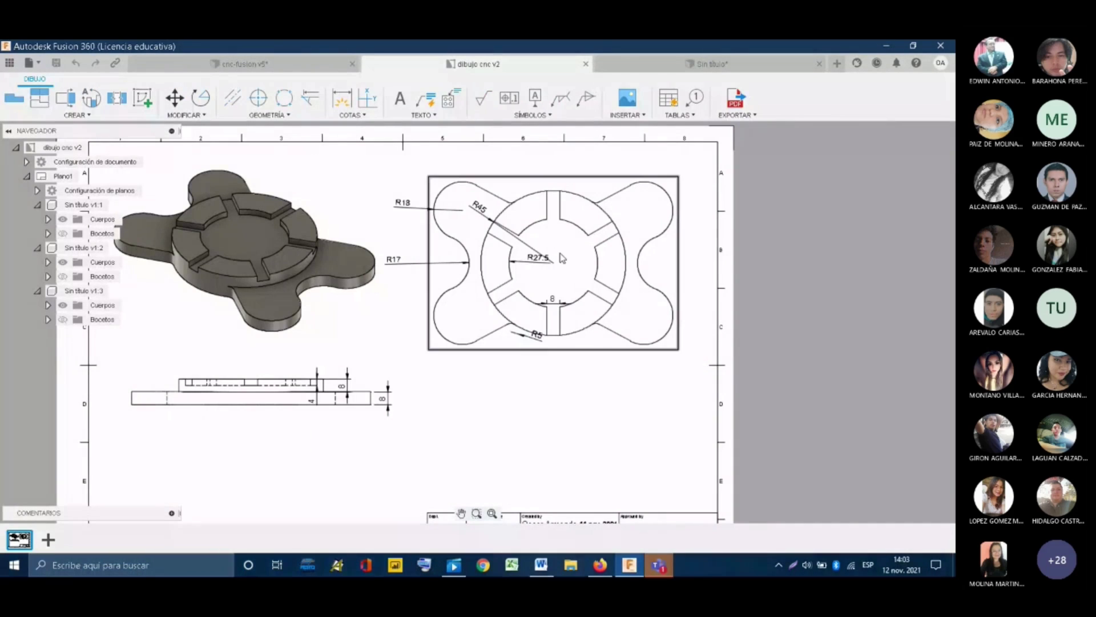
scroll(518, 228, up, 1)
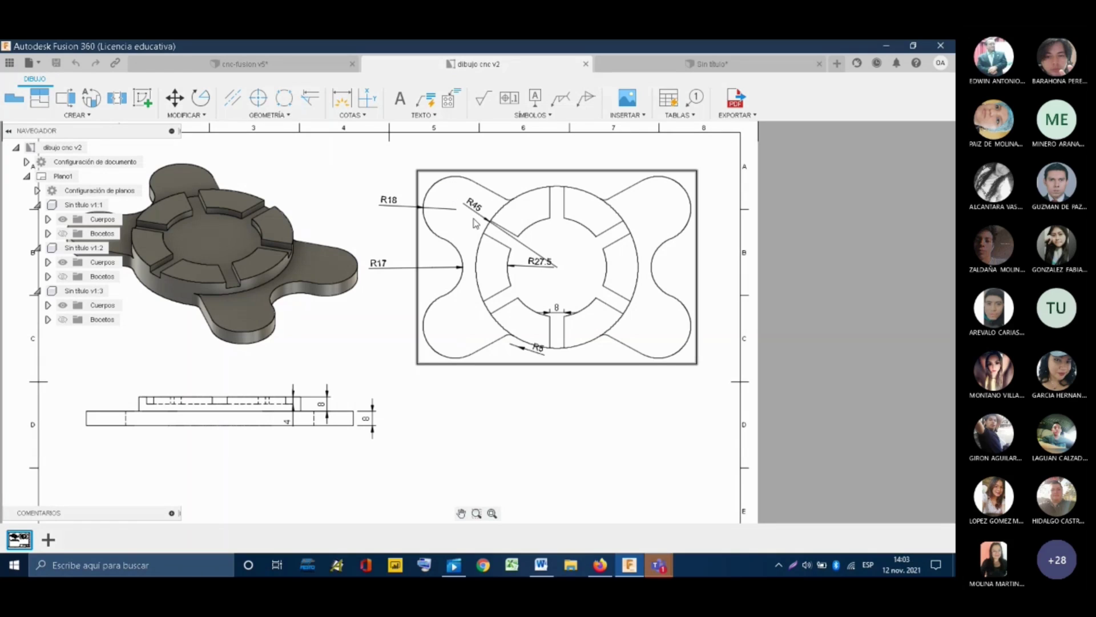
- In the Sin título design, draw a vertical line from the circle centre up past the circle
click(646, 57)
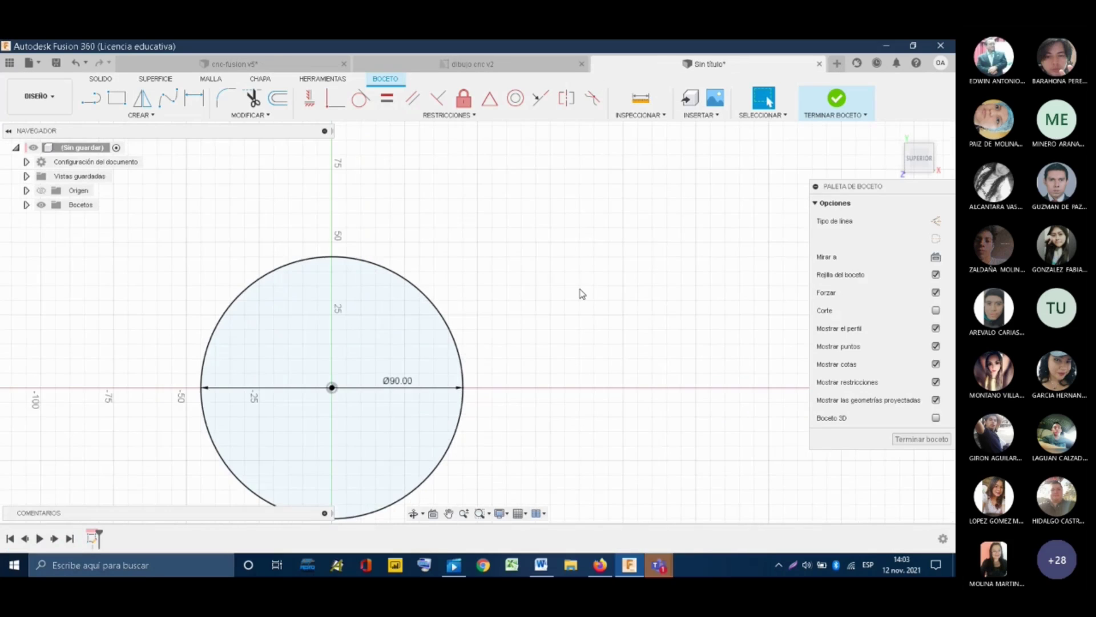
scroll(581, 294, down, 3)
scroll(375, 462, up, 1)
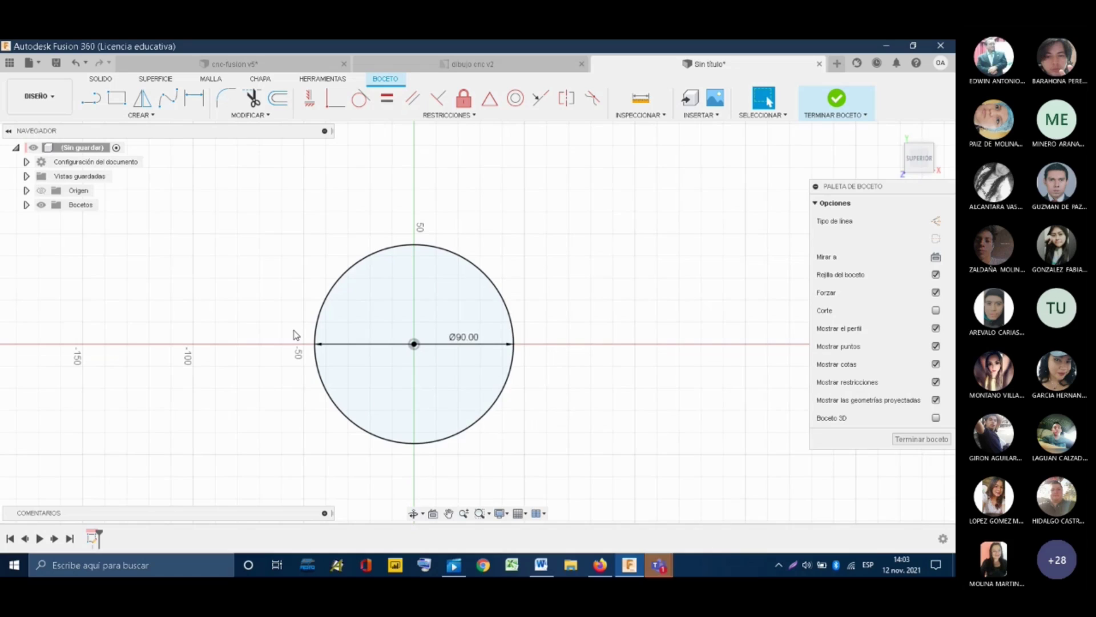
scroll(296, 335, up, 1)
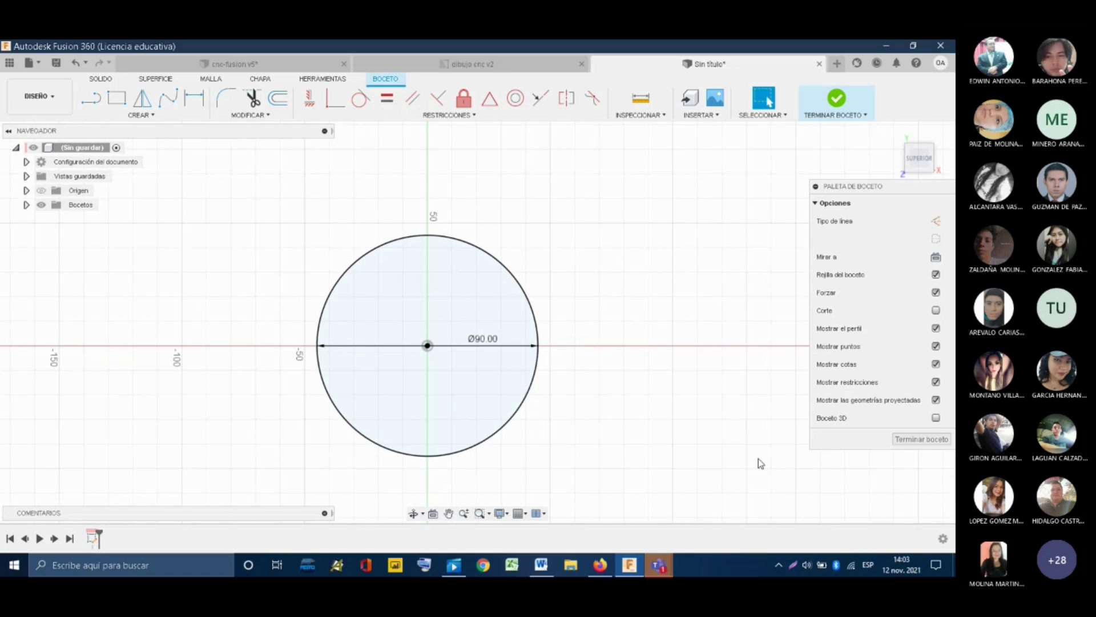
click(151, 116)
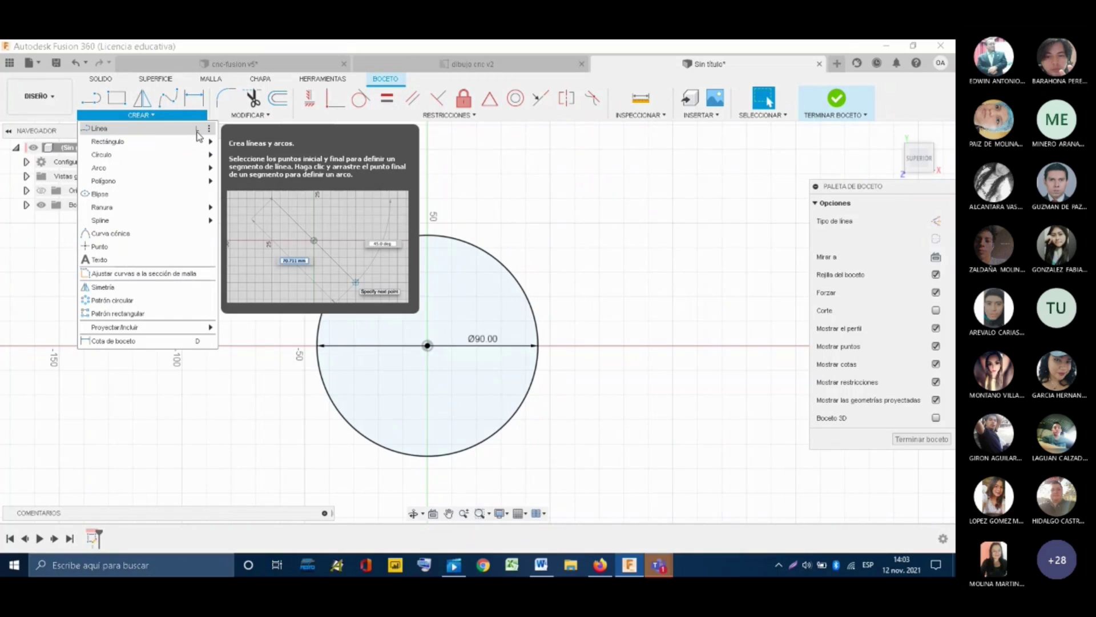
click(164, 133)
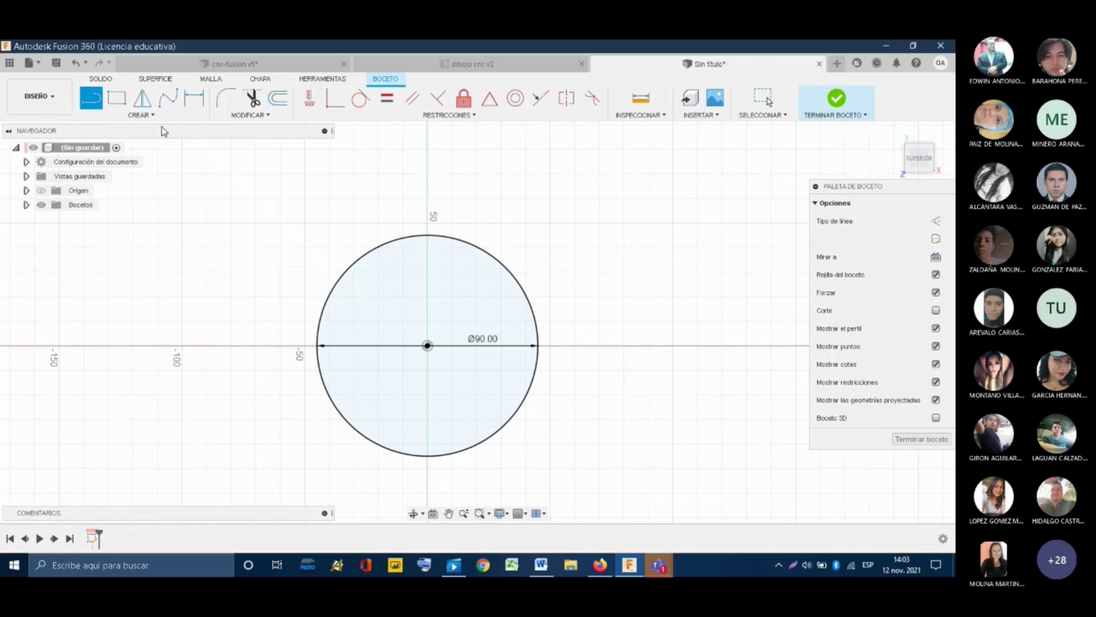
click(428, 345)
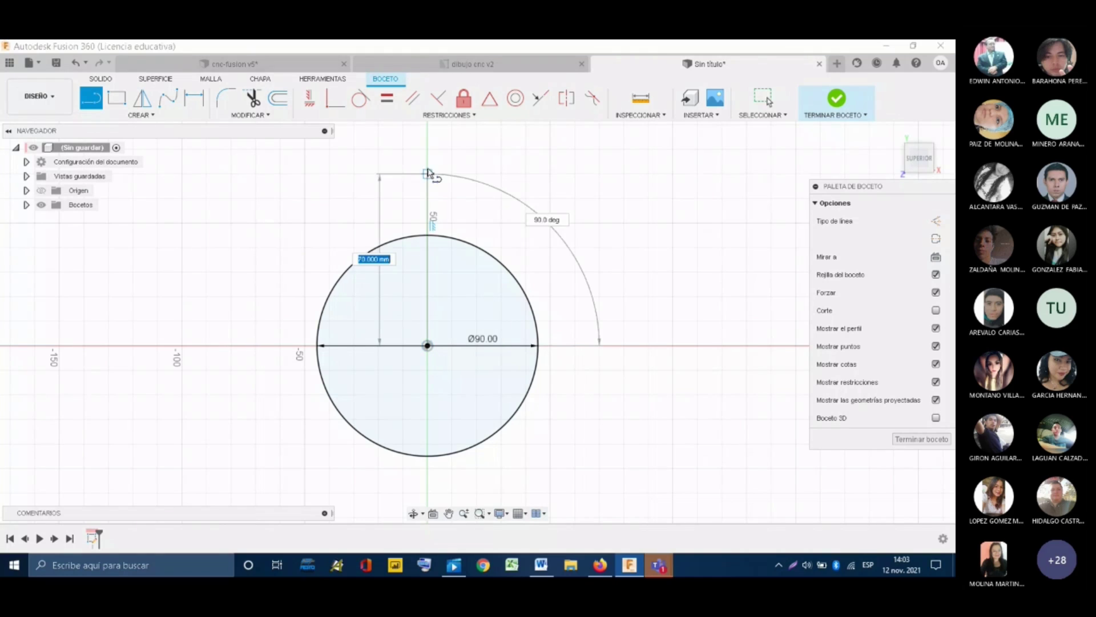
click(428, 151)
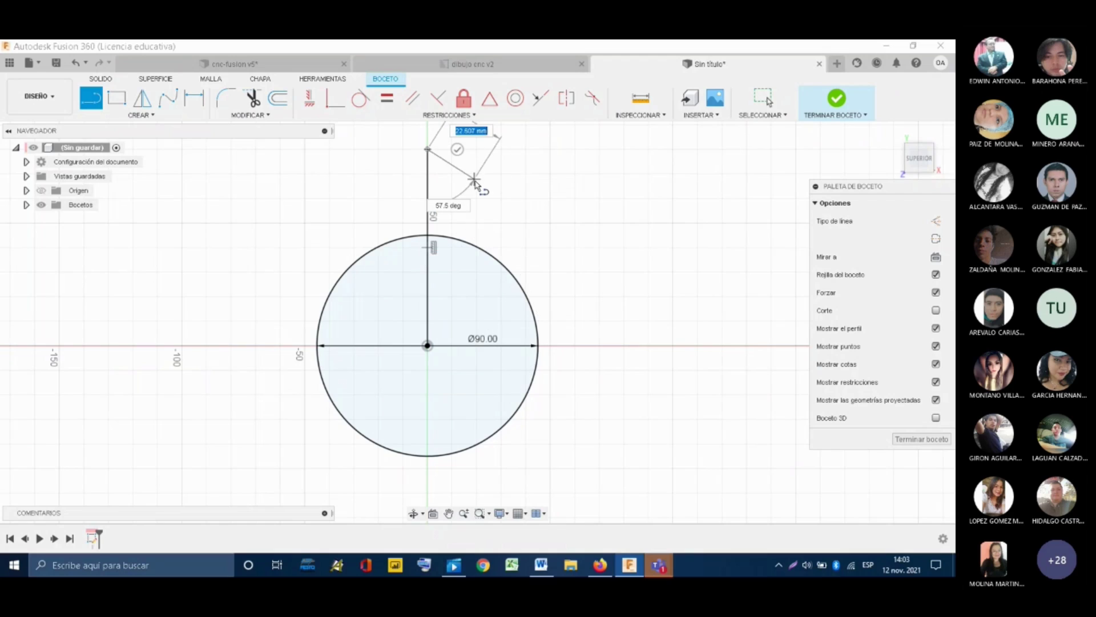
key(Escape)
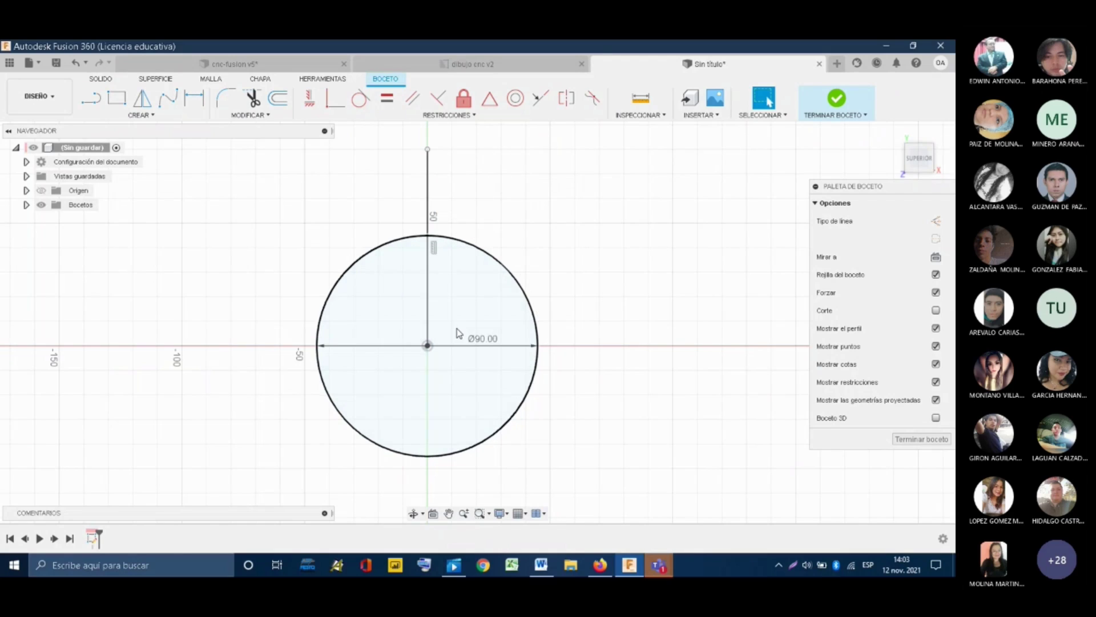
- Draw a horizontal line from the centre rightward past the circle, replacing a misdrawn first attempt
key(l)
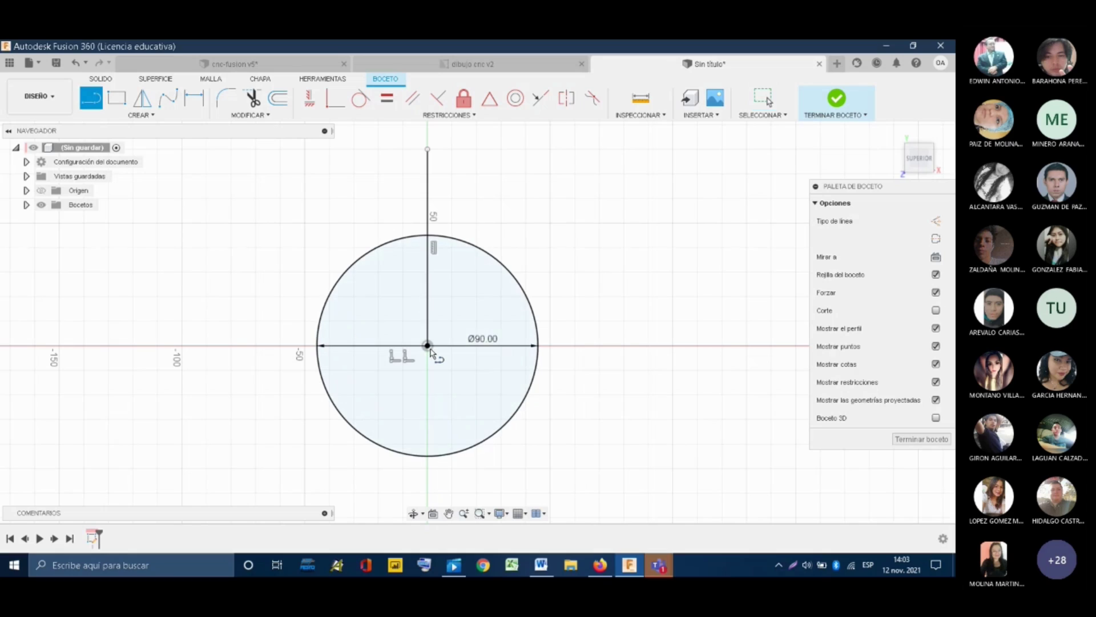
click(428, 345)
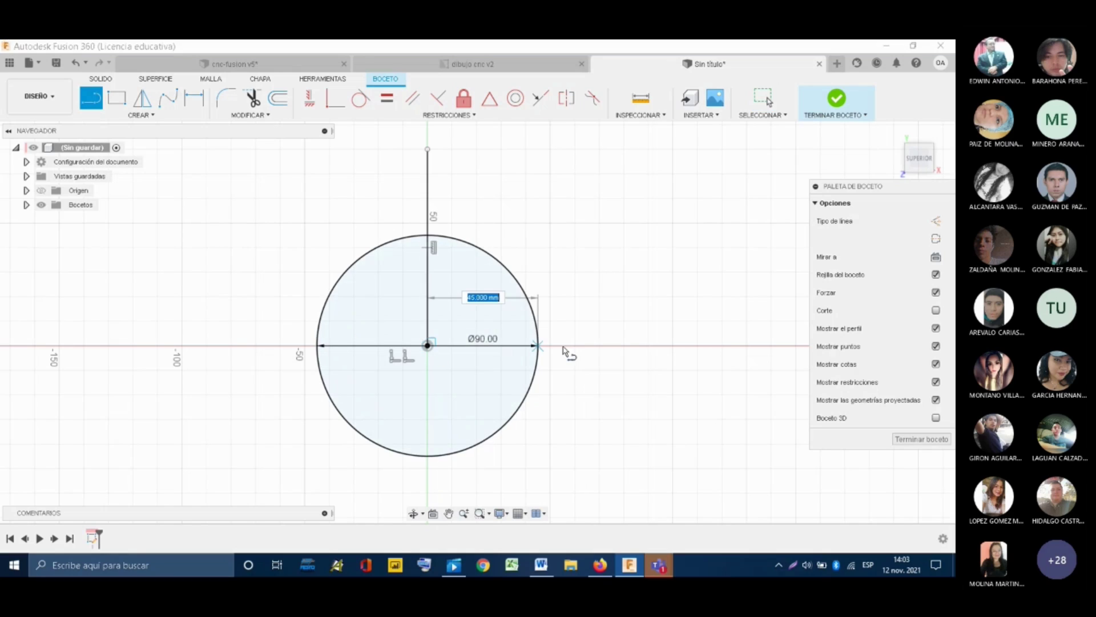
click(647, 340)
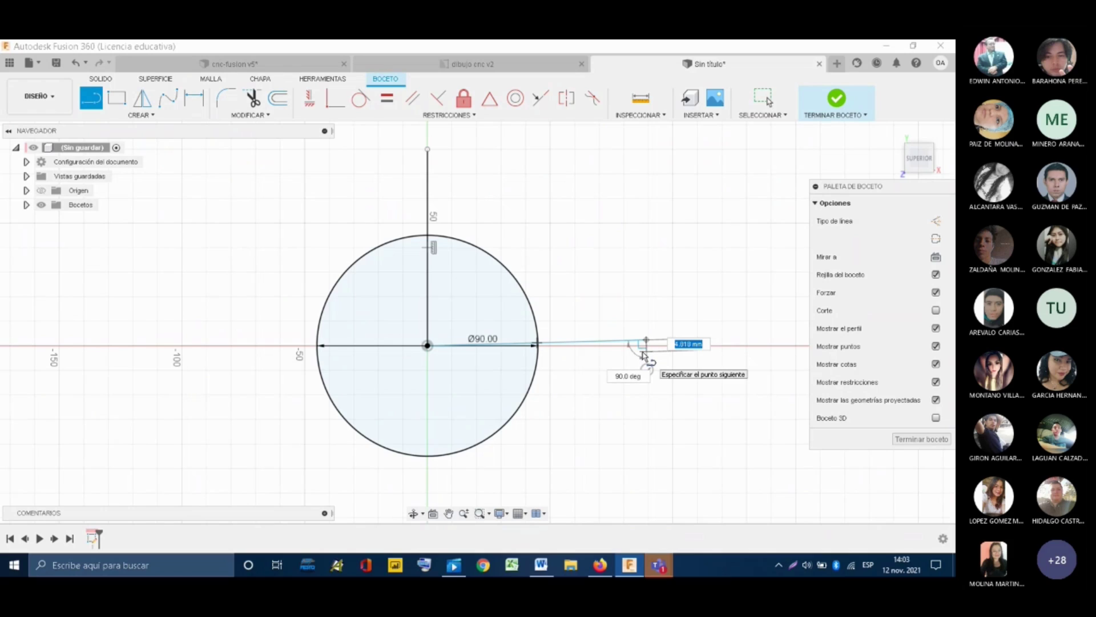
key(Escape)
click(615, 341)
key(Delete)
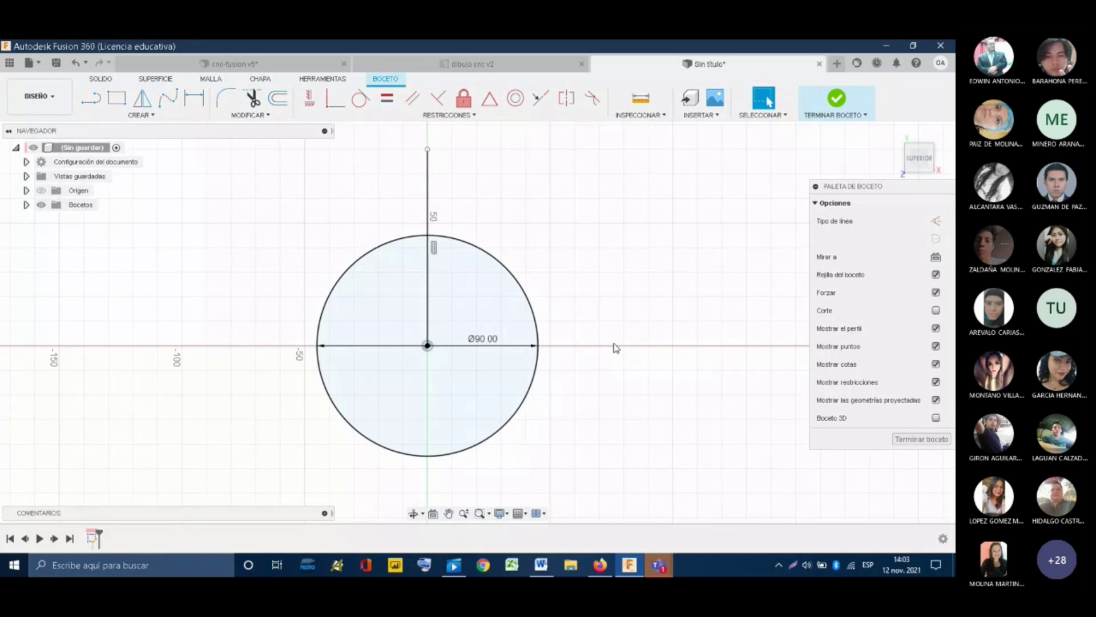
key(l)
click(427, 345)
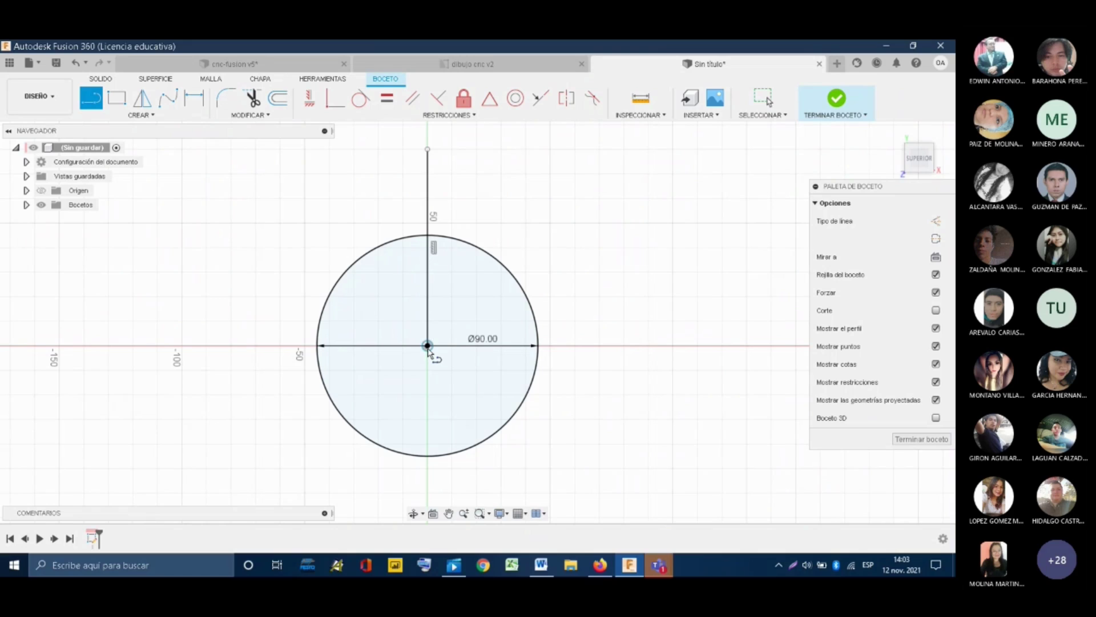
click(623, 363)
key(Escape)
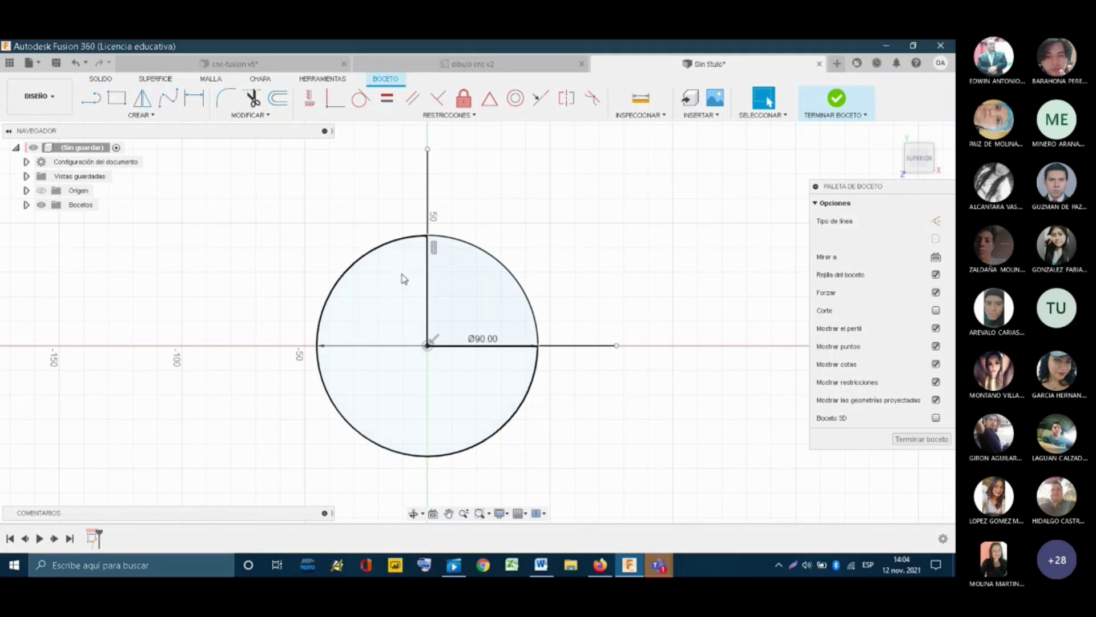
click(425, 188)
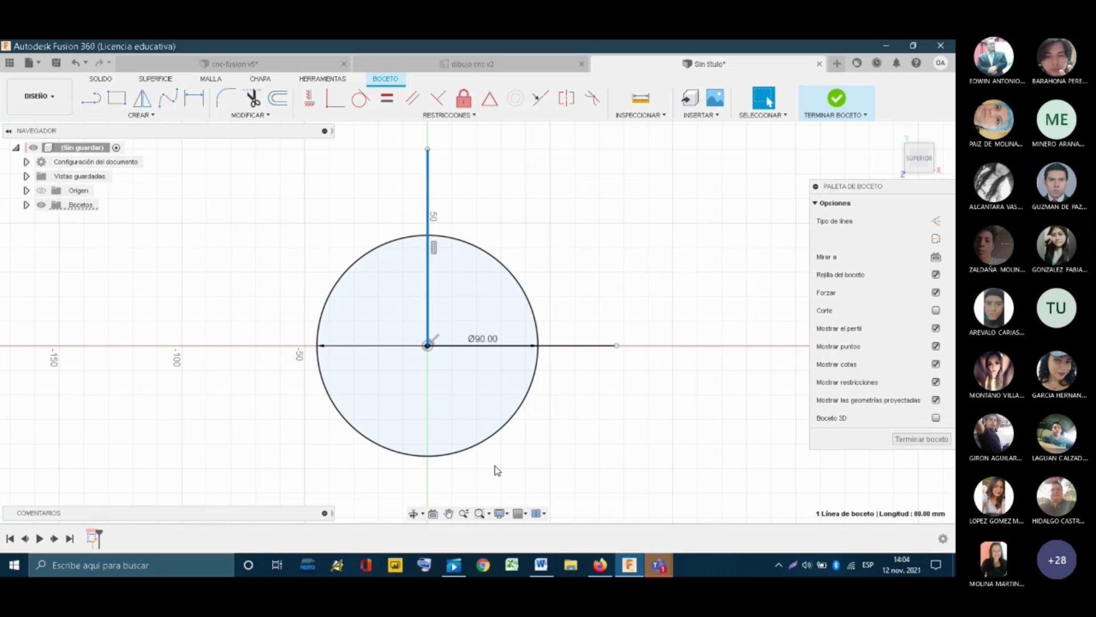
key(x)
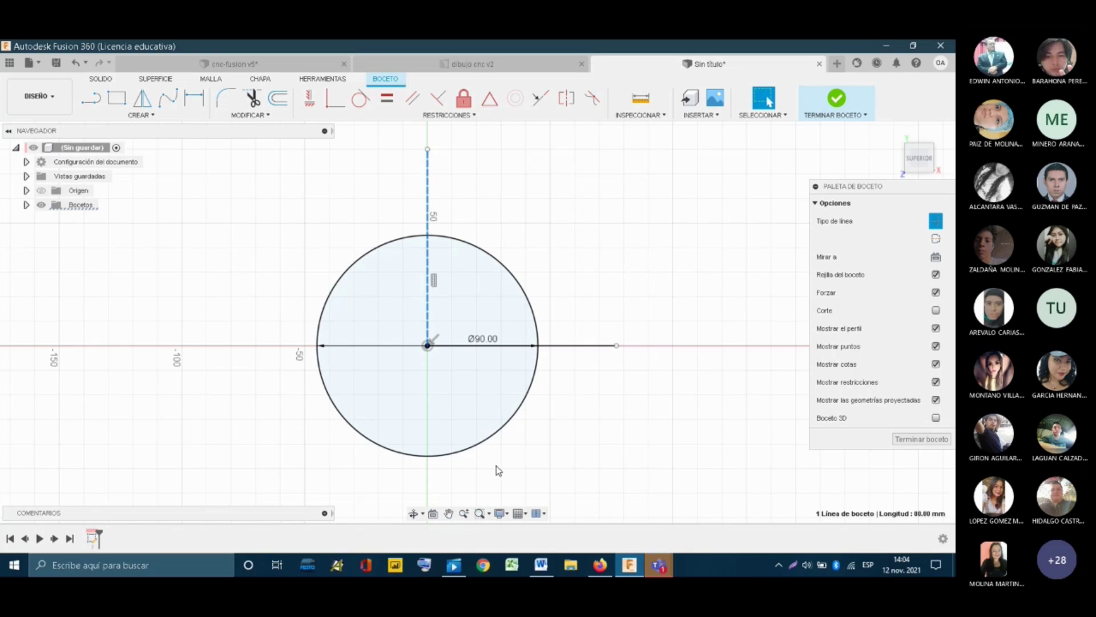
click(594, 362)
click(580, 345)
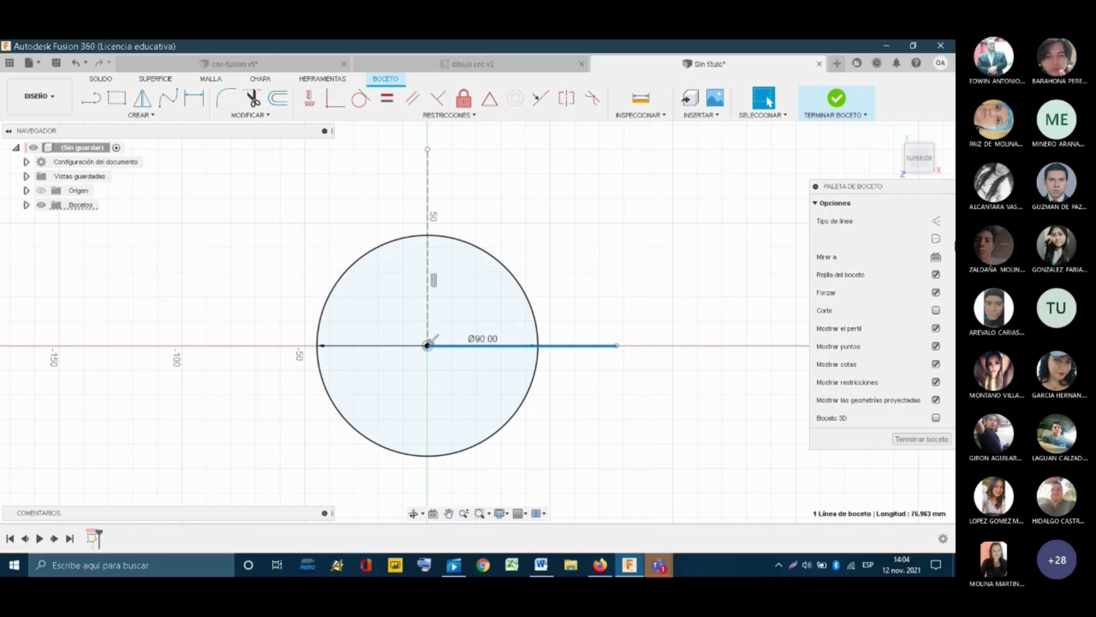
drag(903, 186, 864, 191)
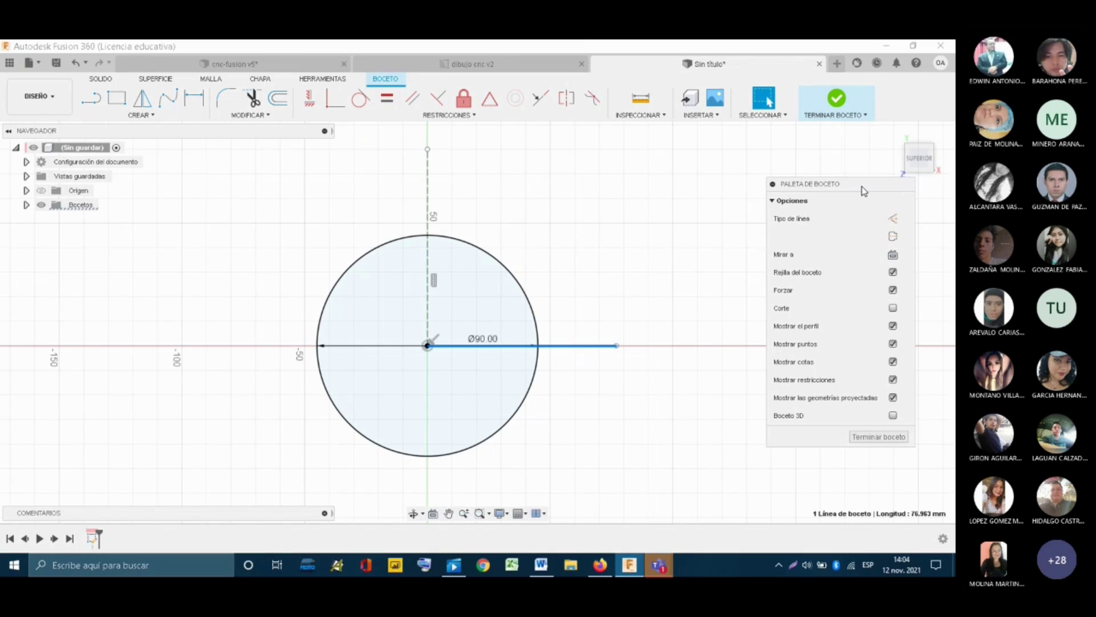
drag(863, 190, 862, 193)
key(x)
click(576, 445)
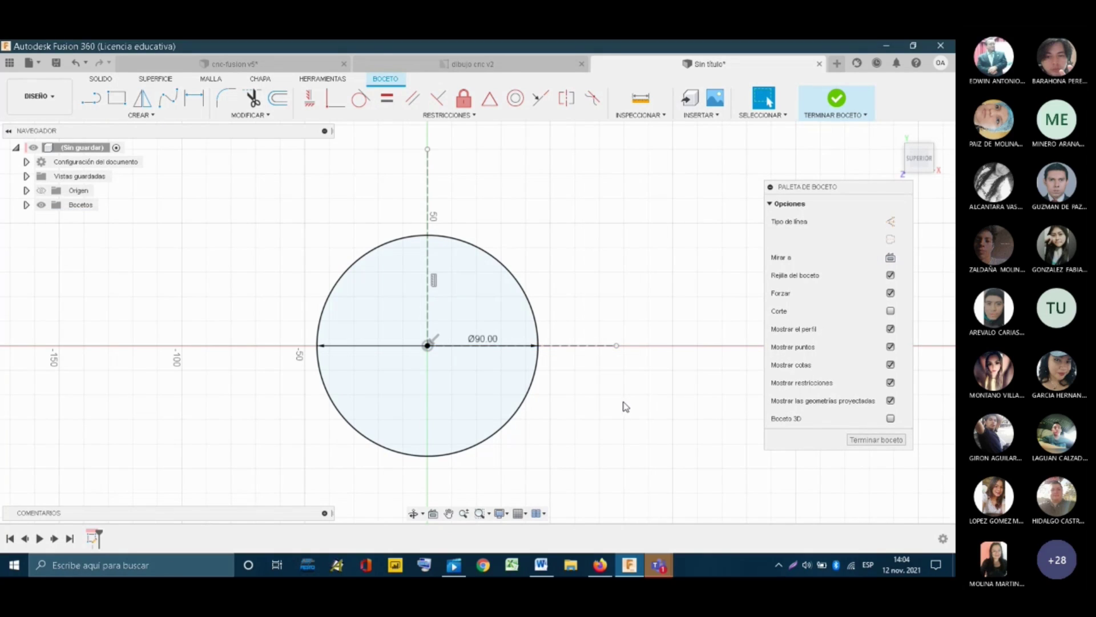
scroll(580, 400, down, 1)
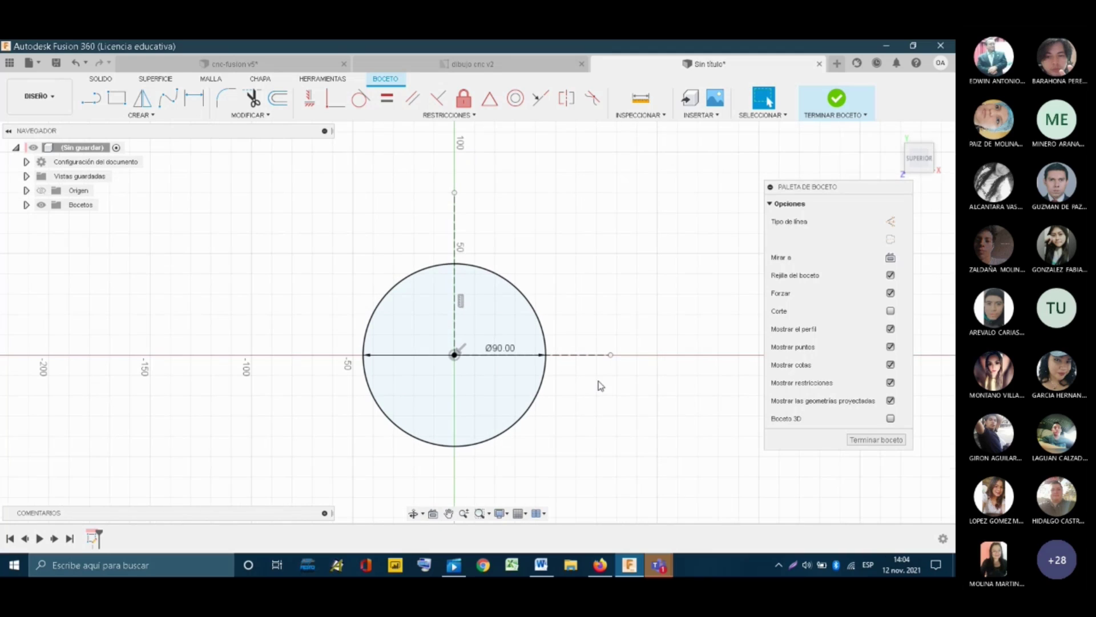
scroll(665, 268, up, 1)
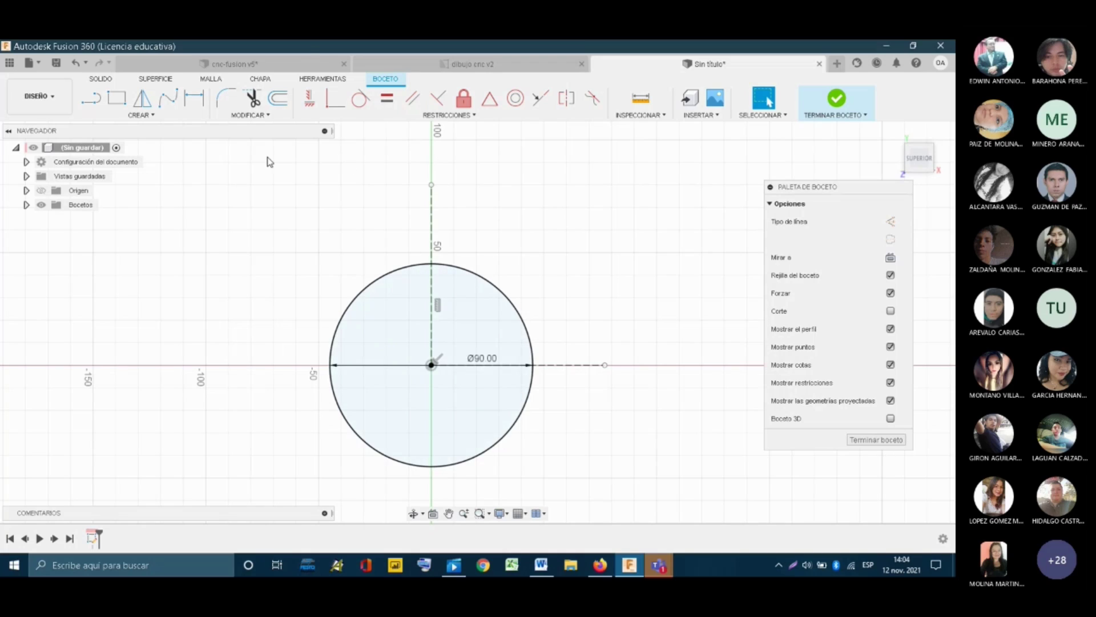
- Draw a 36 mm centre-diameter circle up and to the right of the Ø90 circle
click(141, 115)
mouse_move(148, 155)
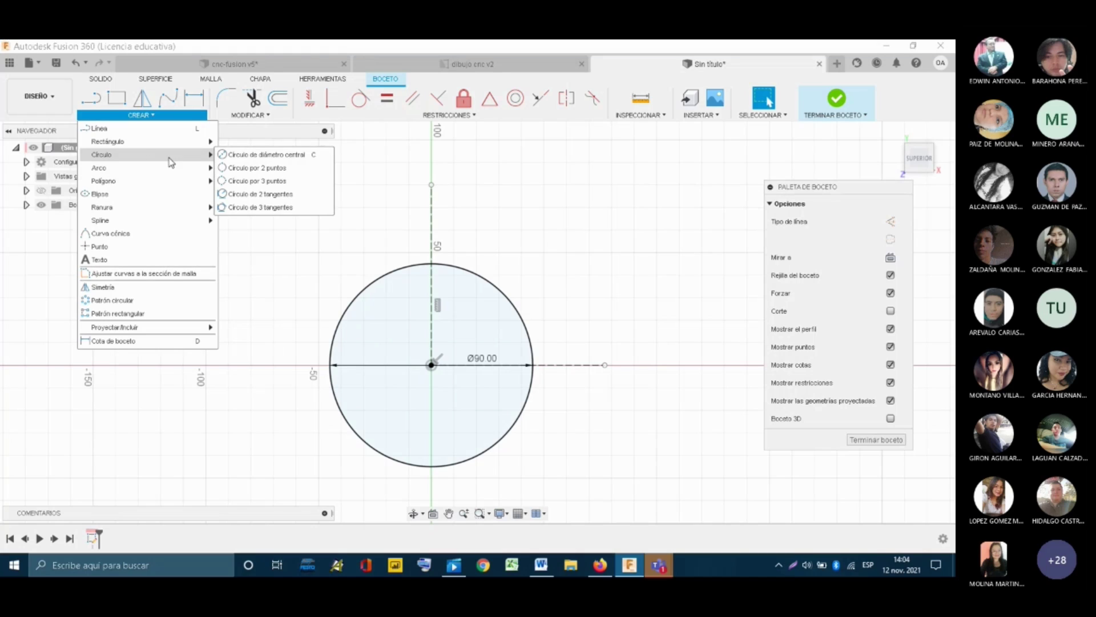
click(234, 156)
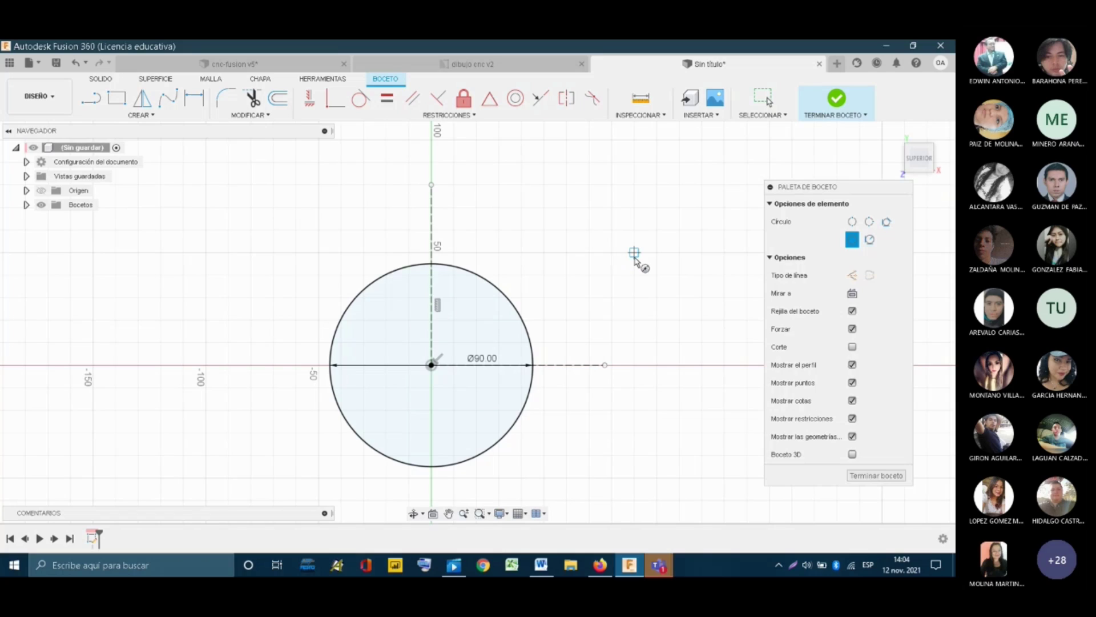
click(634, 237)
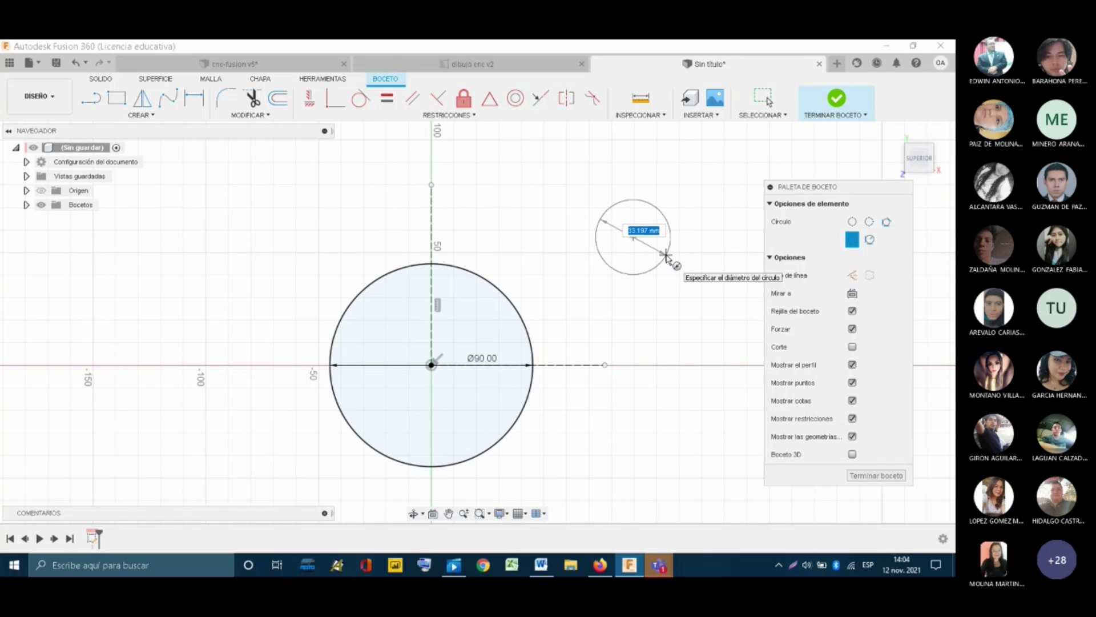
text(36)
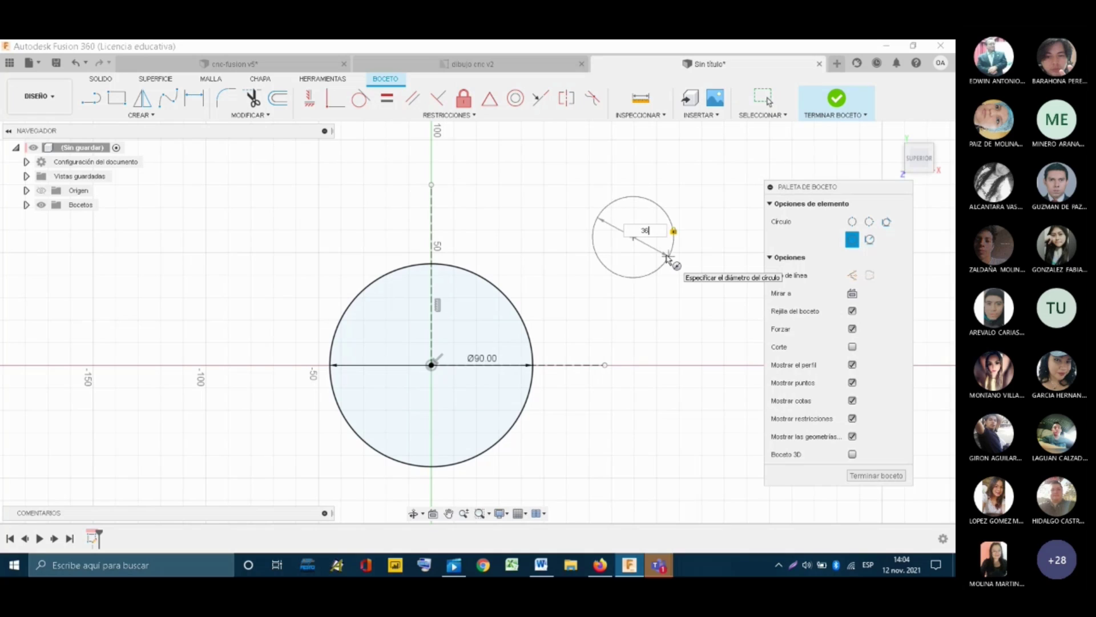
key(Return)
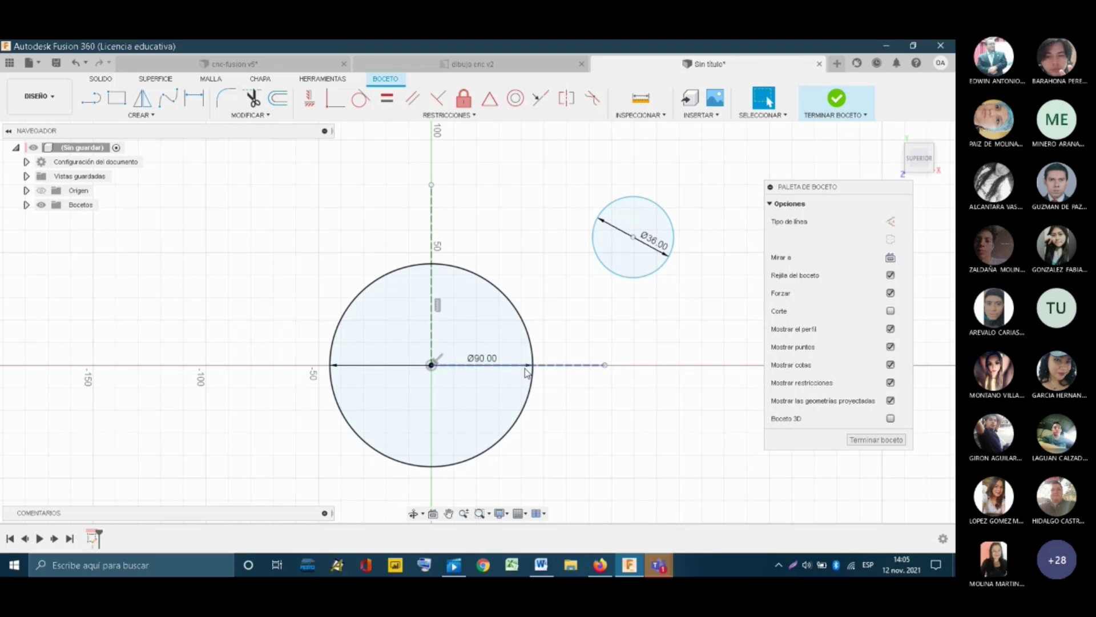
- Draw a line from the origin, 65 mm long at 30° above horizontal
key(l)
click(430, 365)
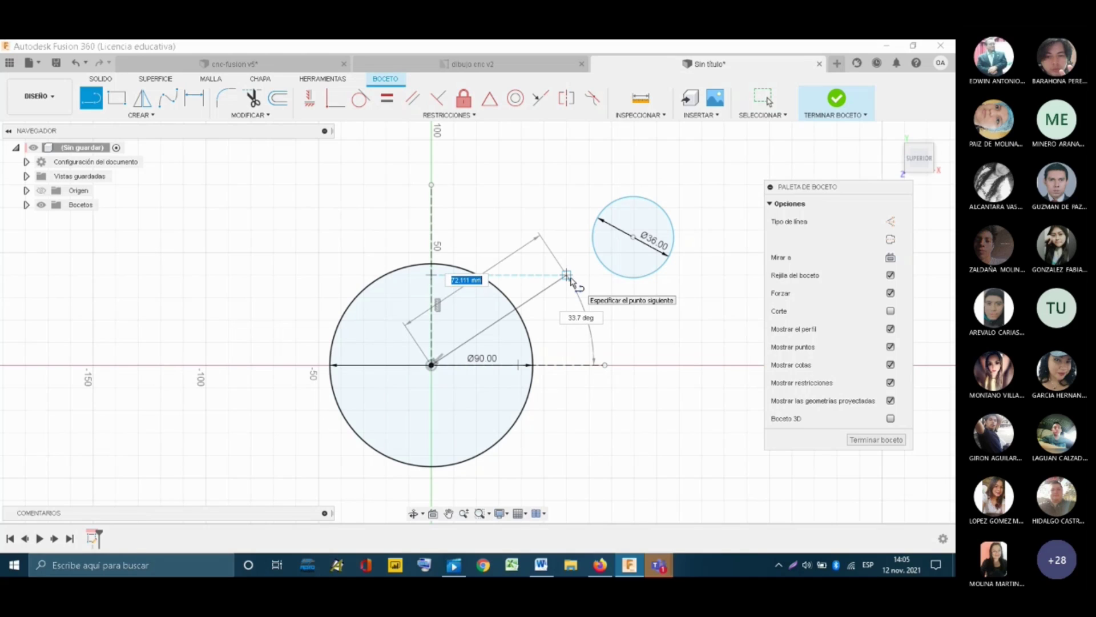
text(65)
key(Tab)
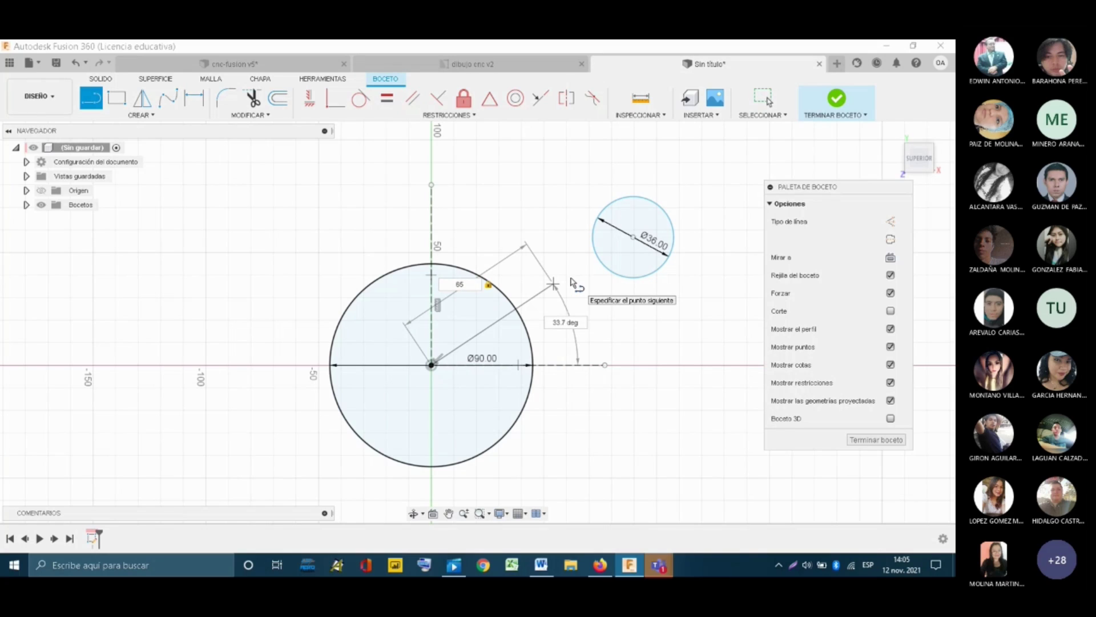
key(Tab)
text(30)
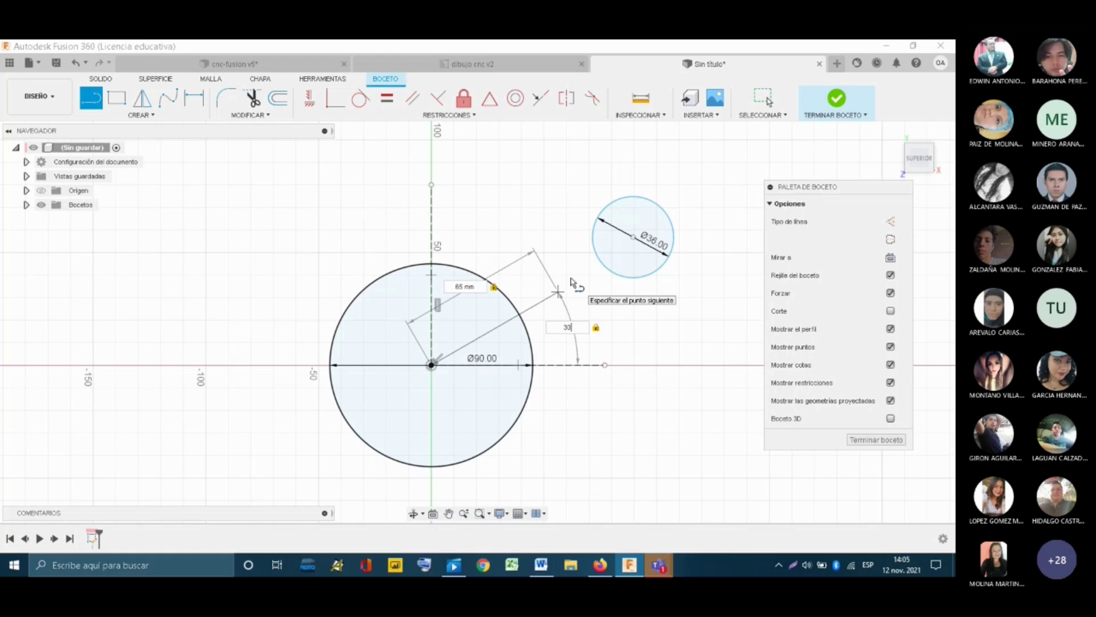
key(Return)
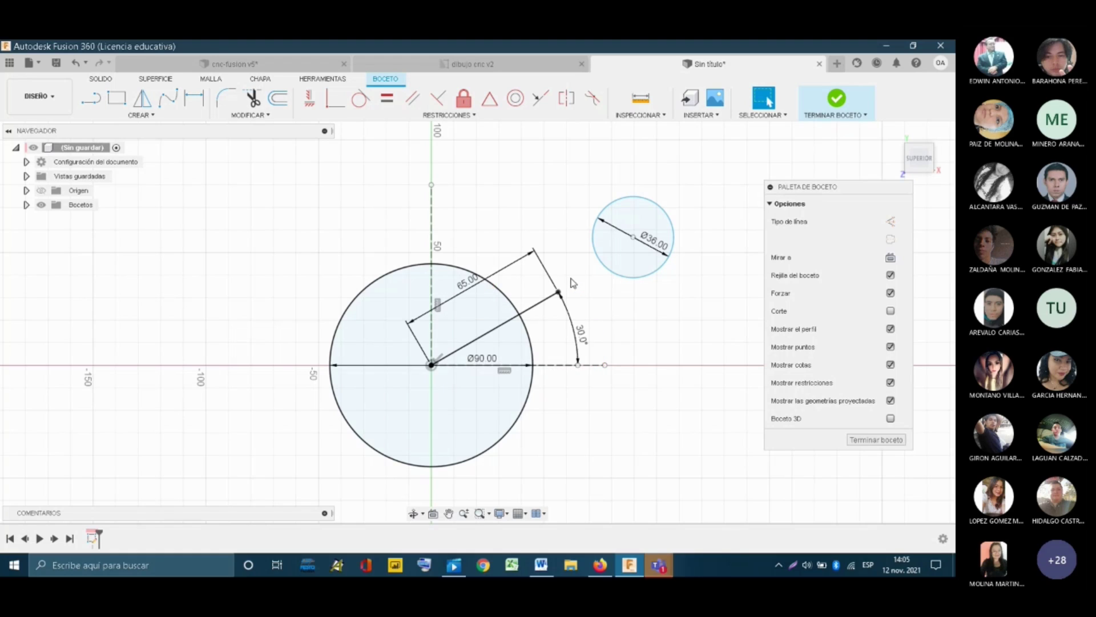
- Select the Ø36 circle and check the RESTRICCIONES list without applying a constraint
click(635, 239)
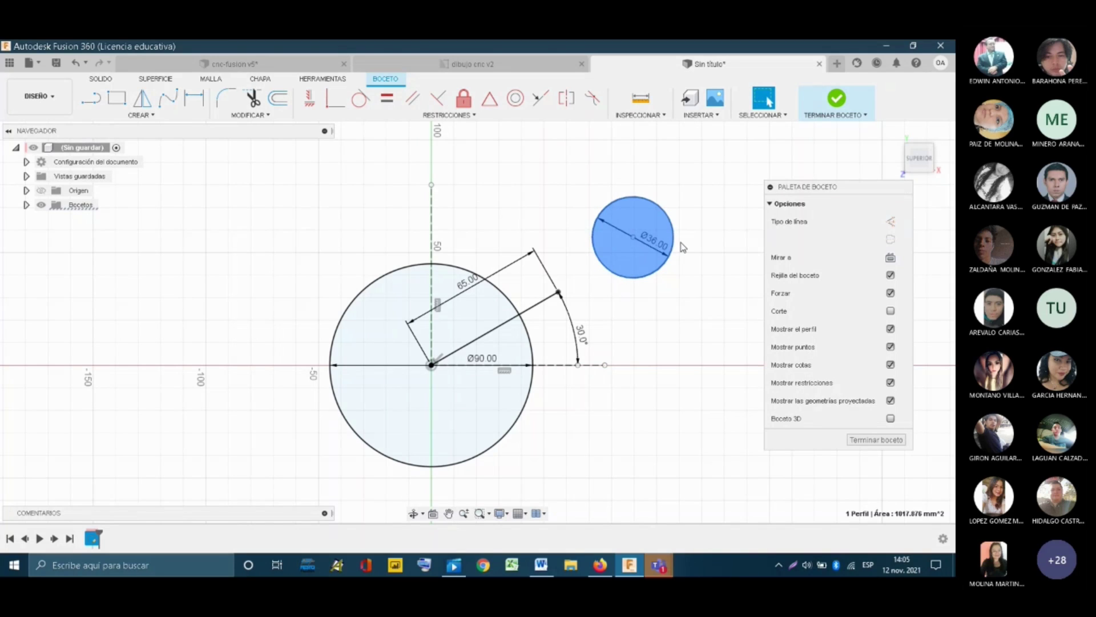
scroll(557, 291, up, 2)
scroll(560, 296, up, 2)
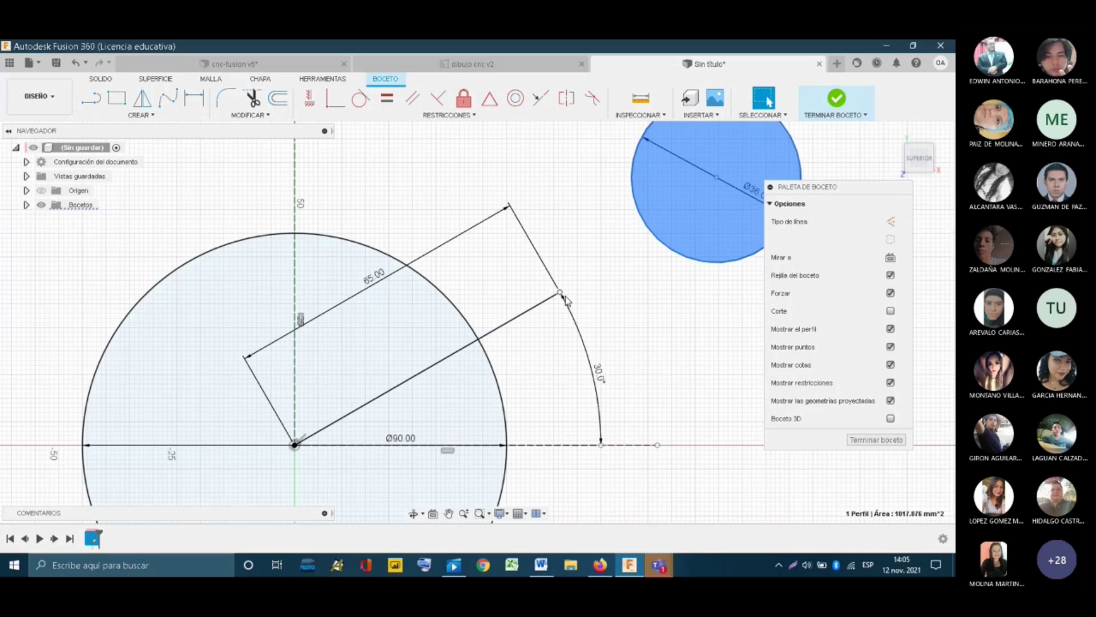
scroll(562, 296, down, 1)
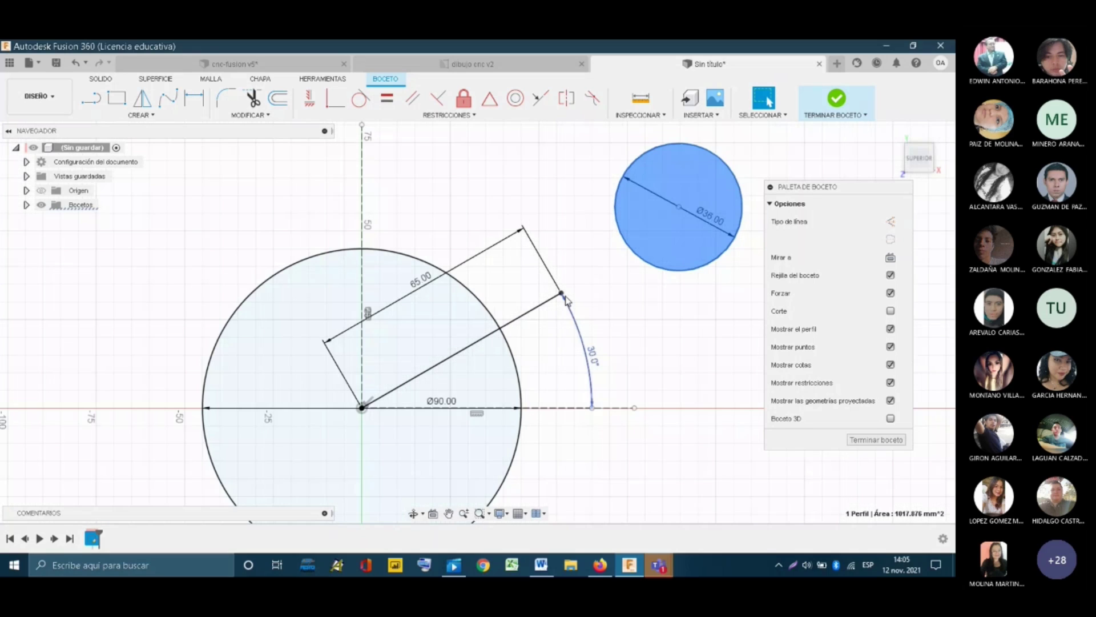
click(447, 115)
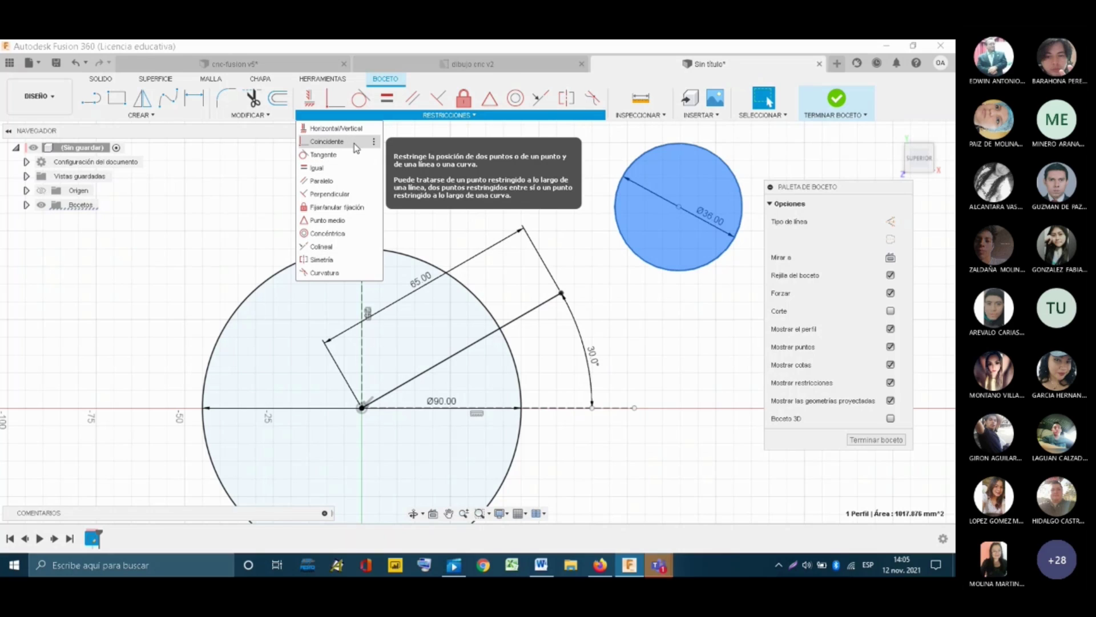
click(562, 235)
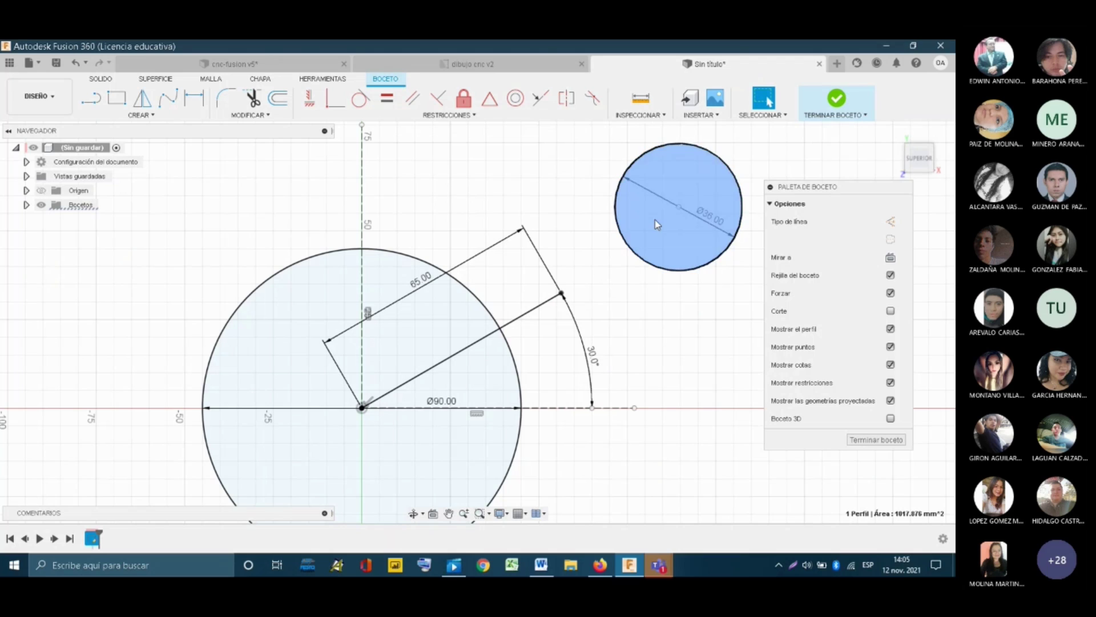
- Delete the loose Ø36 circle and redraw a 36 mm circle centred on the line's outer end
click(734, 234)
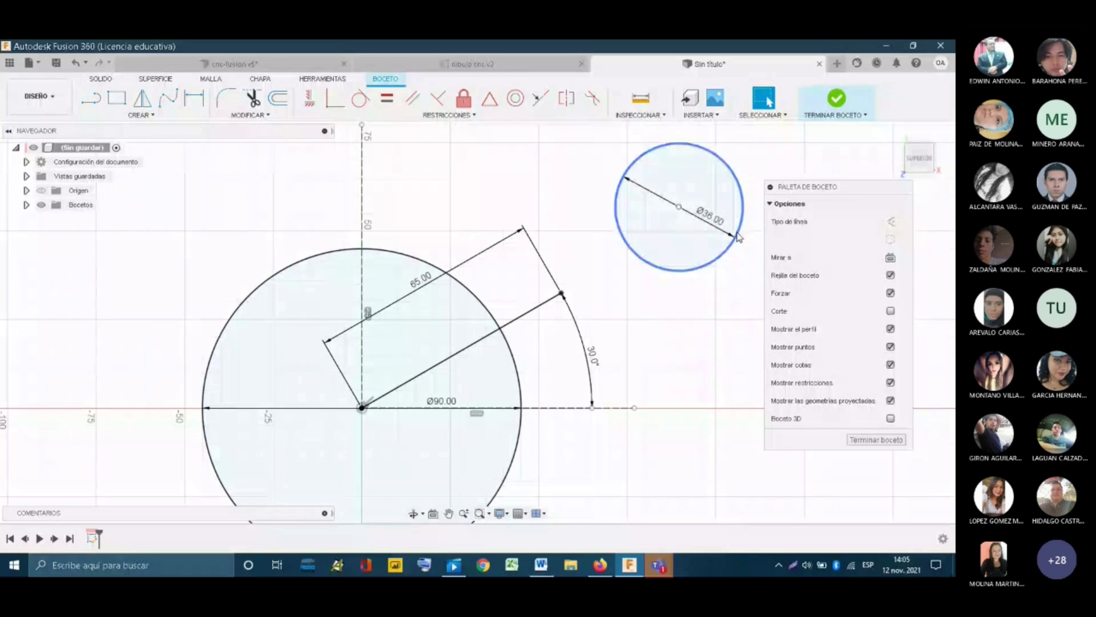
key(Delete)
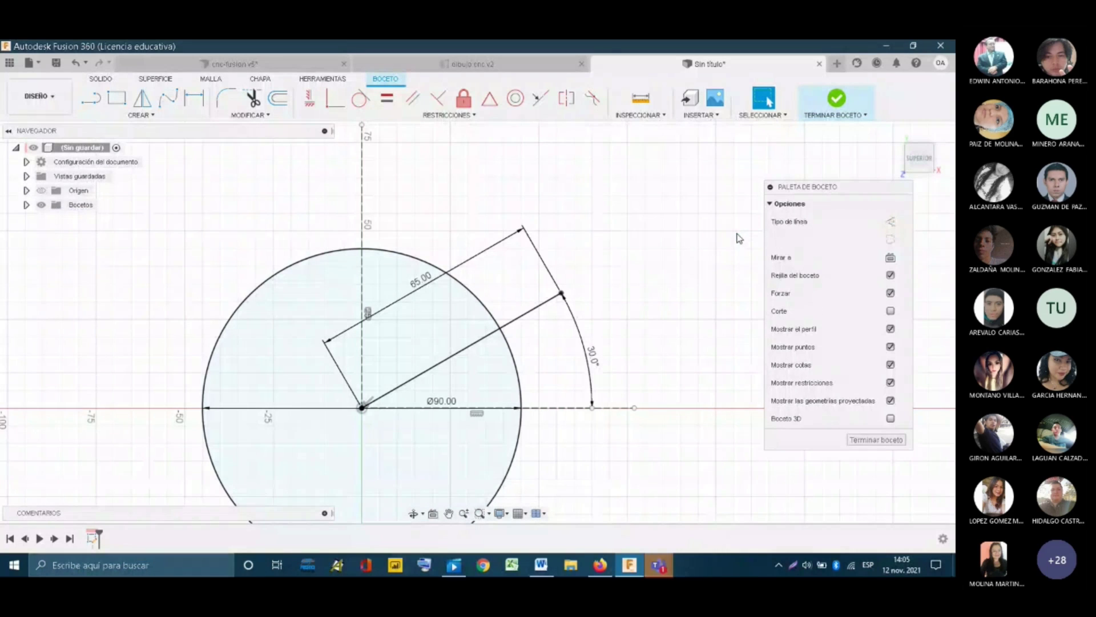
click(162, 115)
mouse_move(114, 154)
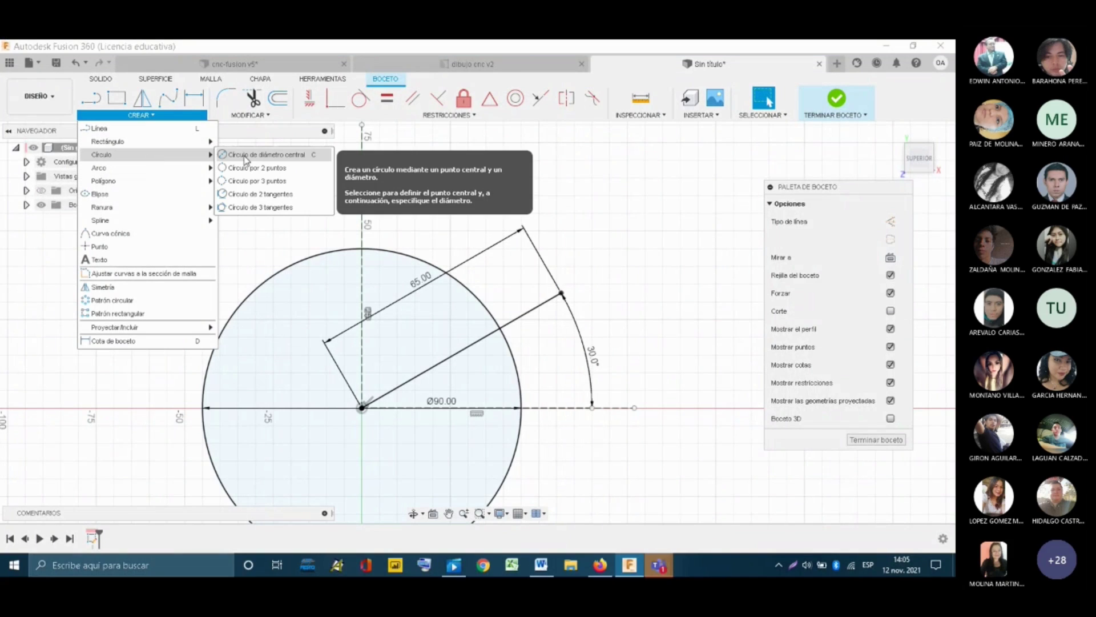
click(251, 152)
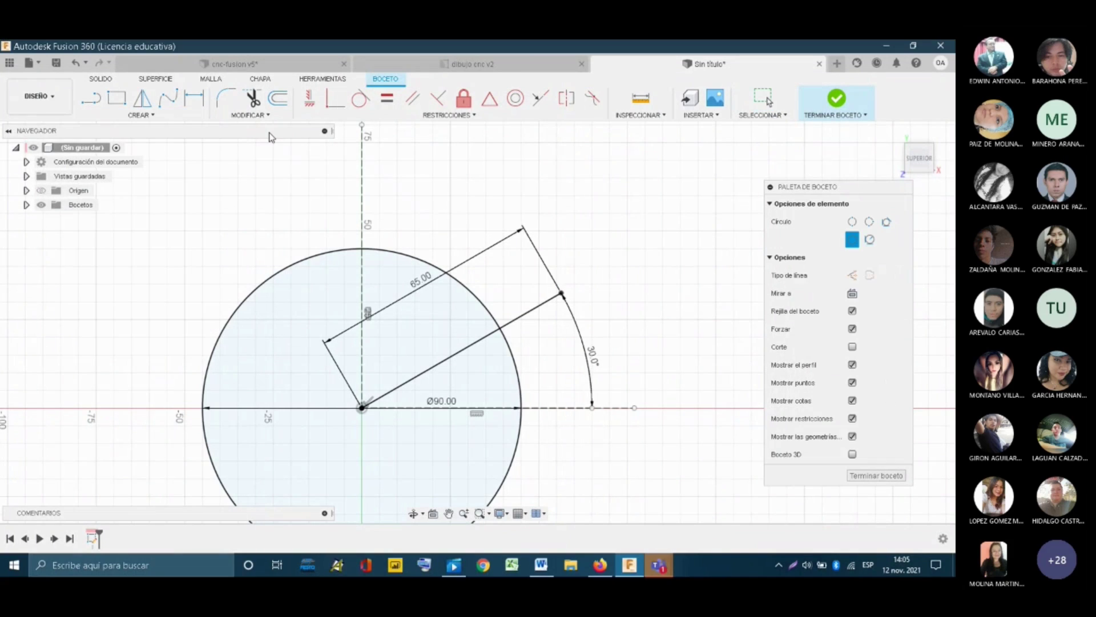
click(561, 293)
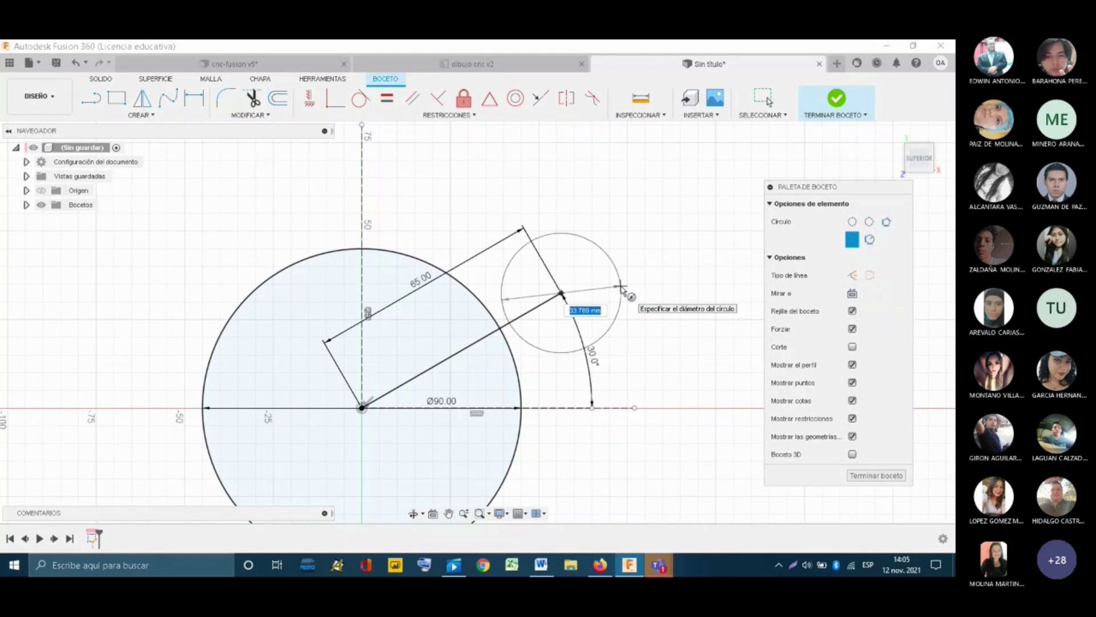
text(36)
key(Return)
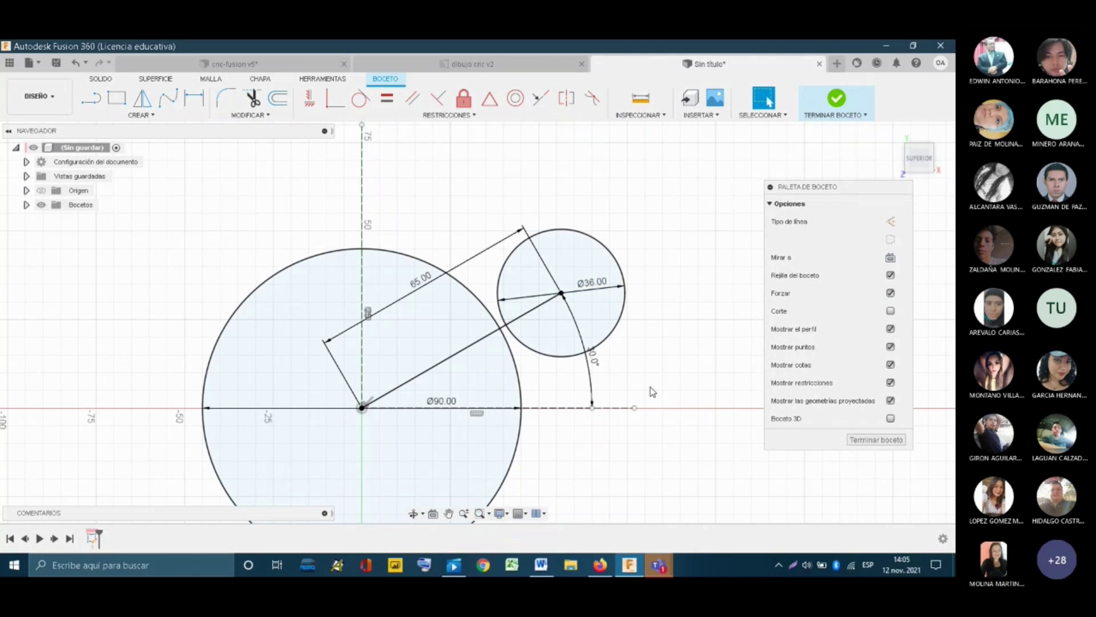
- Convert the 65 mm, 30° line into construction geometry
scroll(659, 378, down, 1)
scroll(584, 366, down, 2)
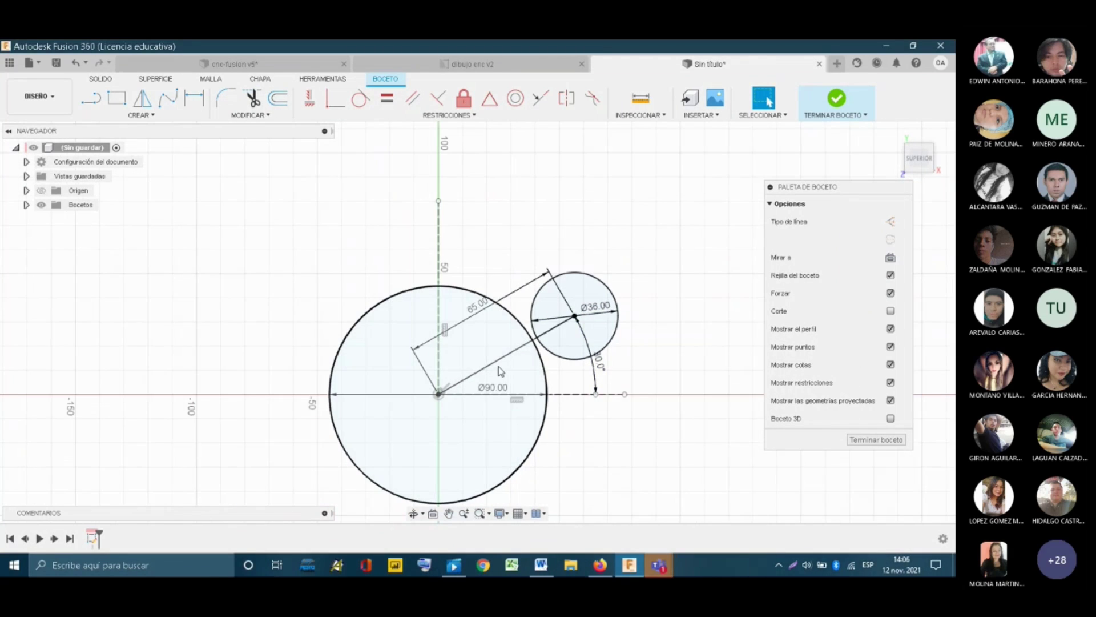
scroll(522, 393, up, 2)
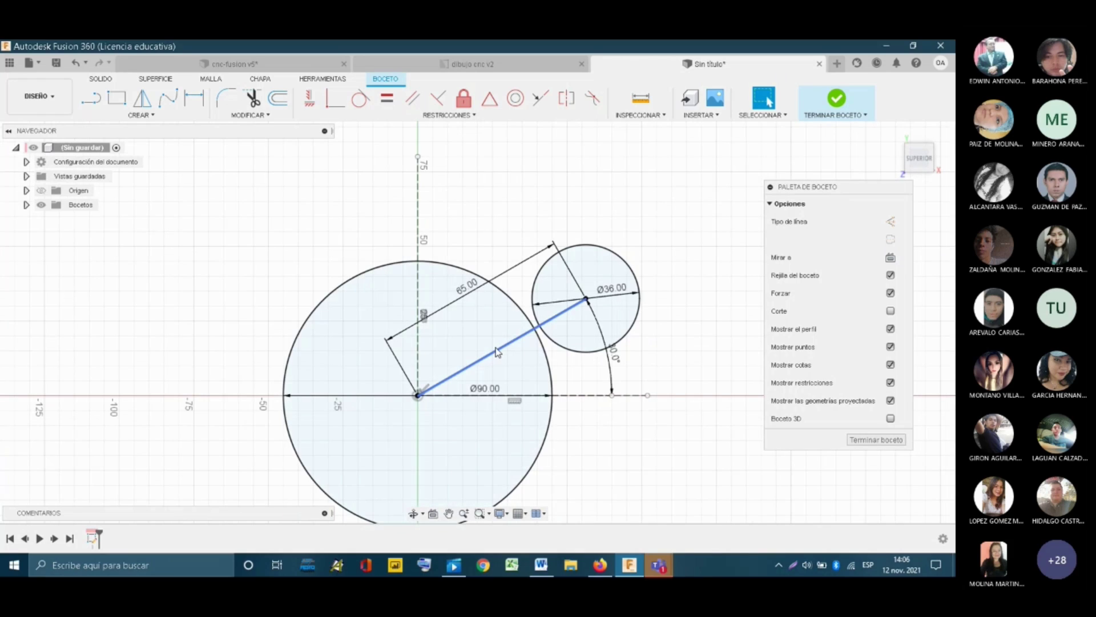
click(496, 352)
key(x)
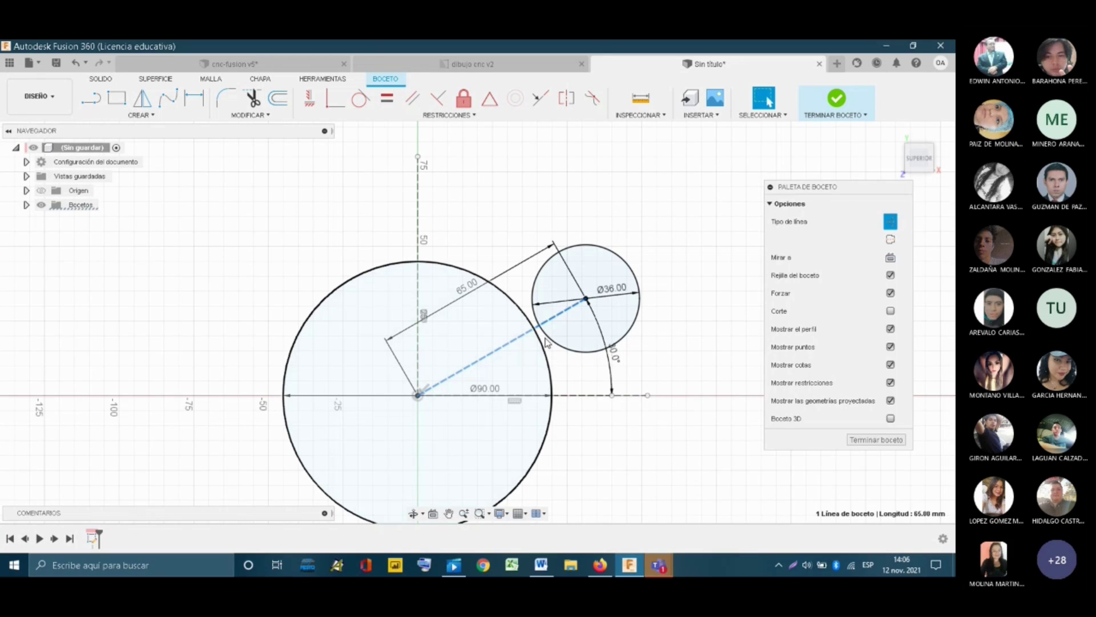
key(Escape)
scroll(703, 330, down, 2)
scroll(516, 389, up, 1)
scroll(675, 386, down, 1)
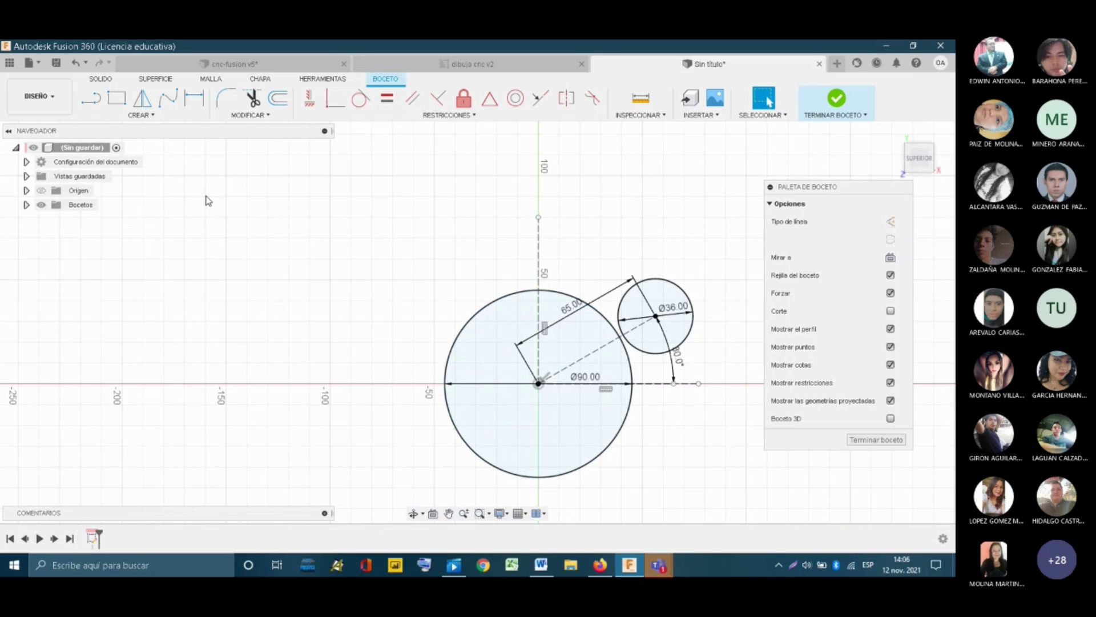
scroll(664, 443, down, 1)
scroll(662, 445, up, 2)
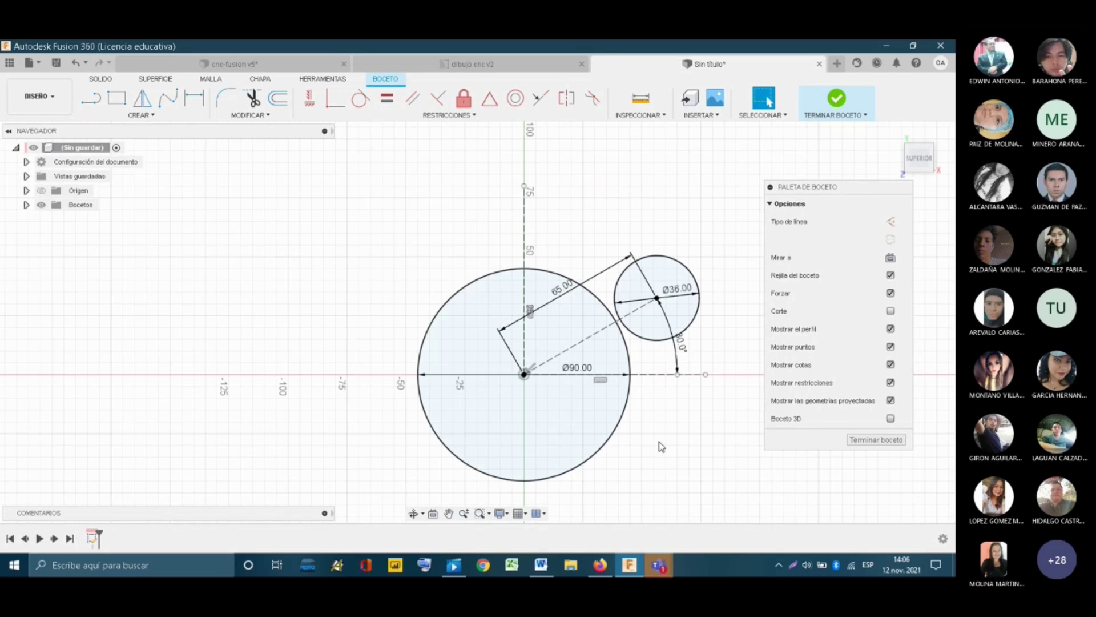
scroll(679, 431, up, 2)
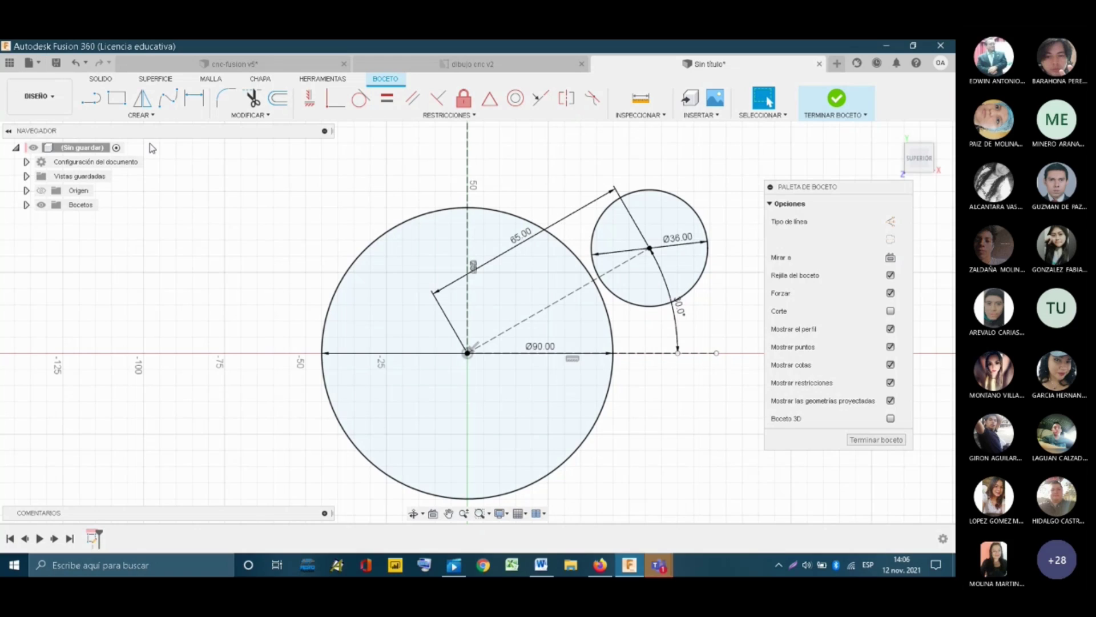
- Open the CREAR menu to find the Simetría mirror tool
click(150, 119)
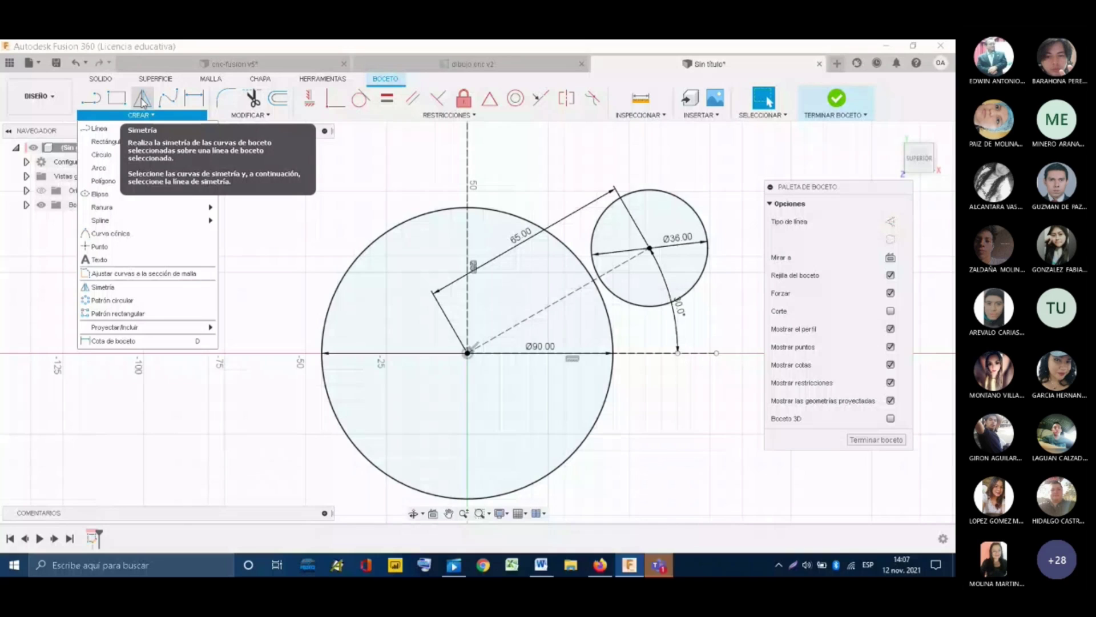
- Mirror the Ø36 circle with Simetría, using the horizontal dashed line as the axis
click(142, 101)
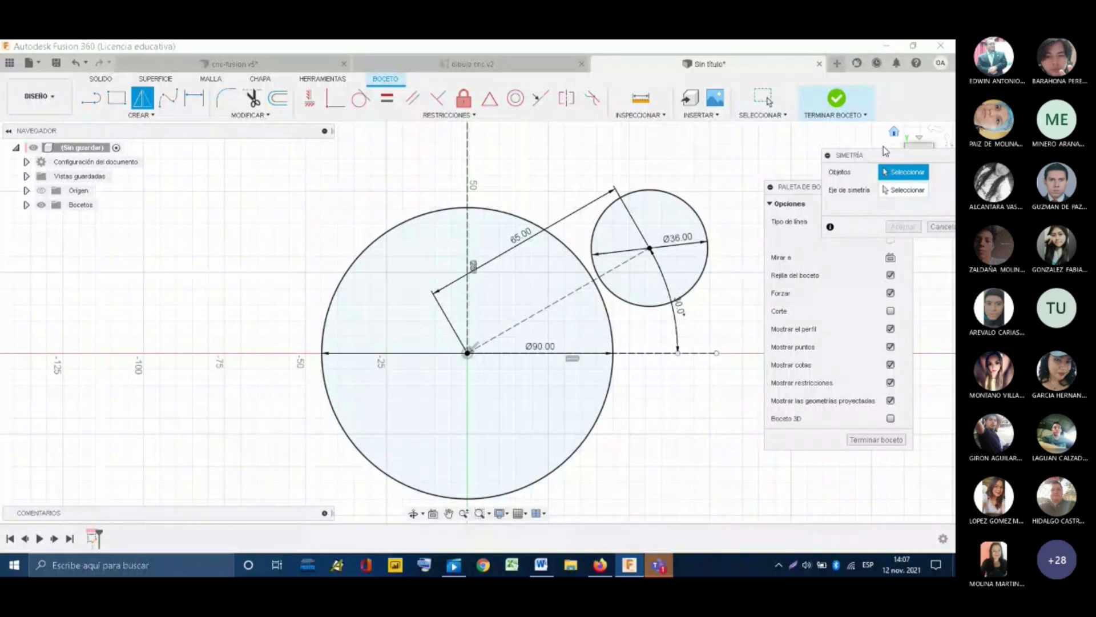
mouse_move(877, 159)
mouse_down()
mouse_move(701, 142)
mouse_move(732, 146)
mouse_move(785, 183)
mouse_up()
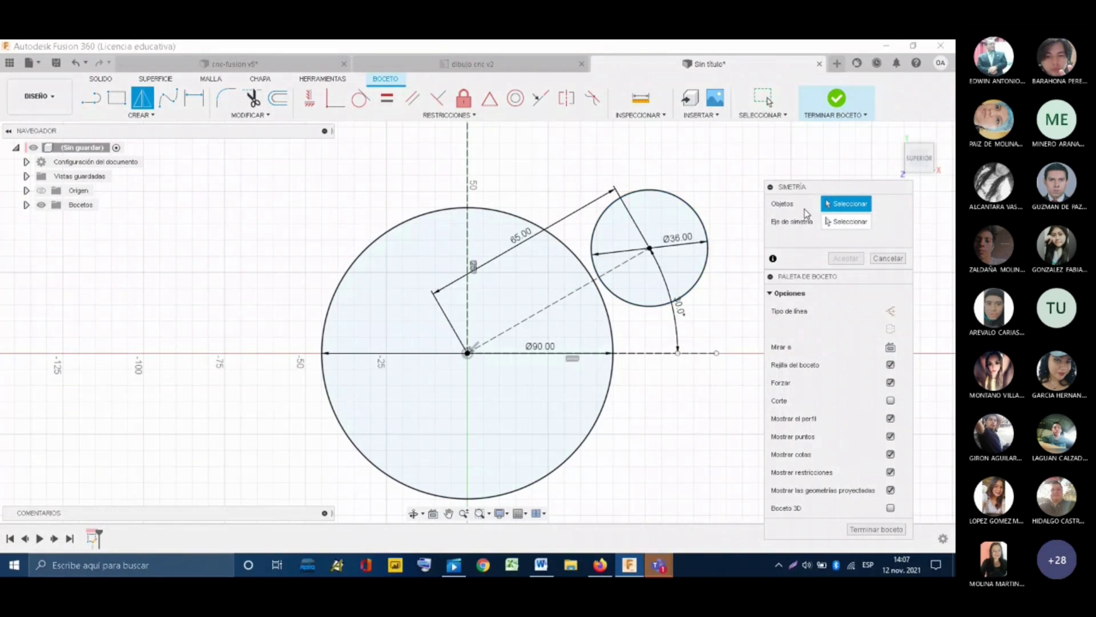
click(709, 263)
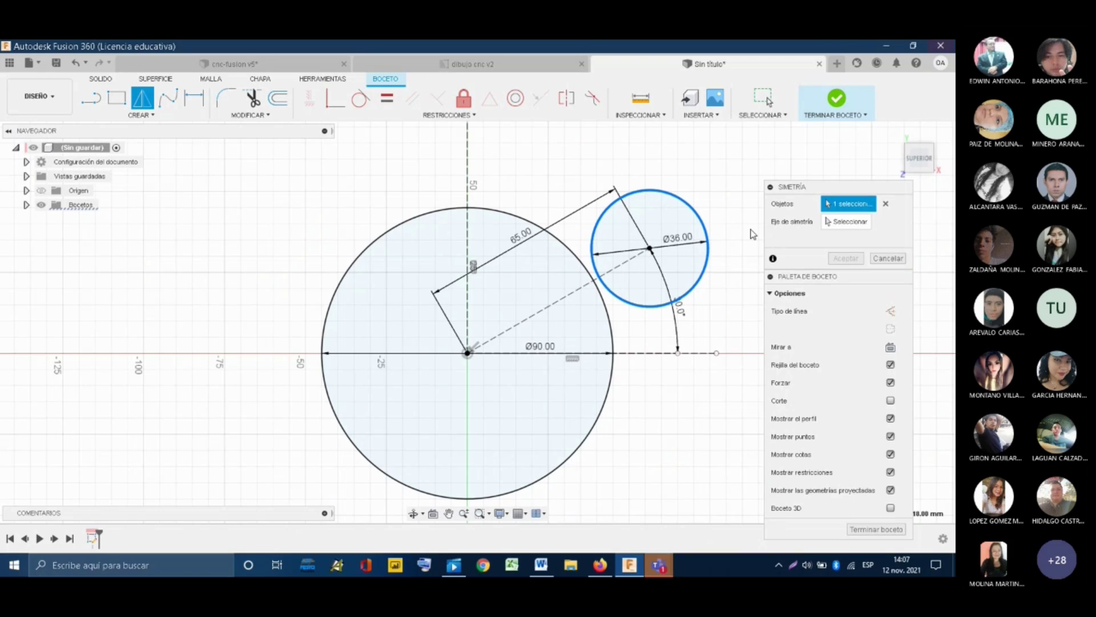
click(846, 222)
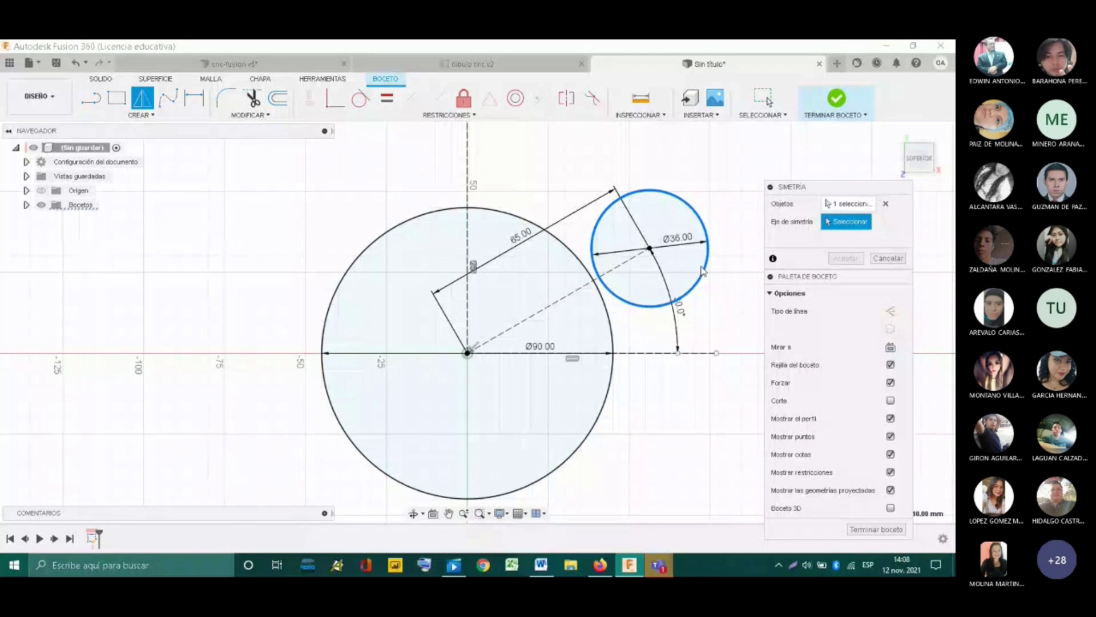
click(651, 353)
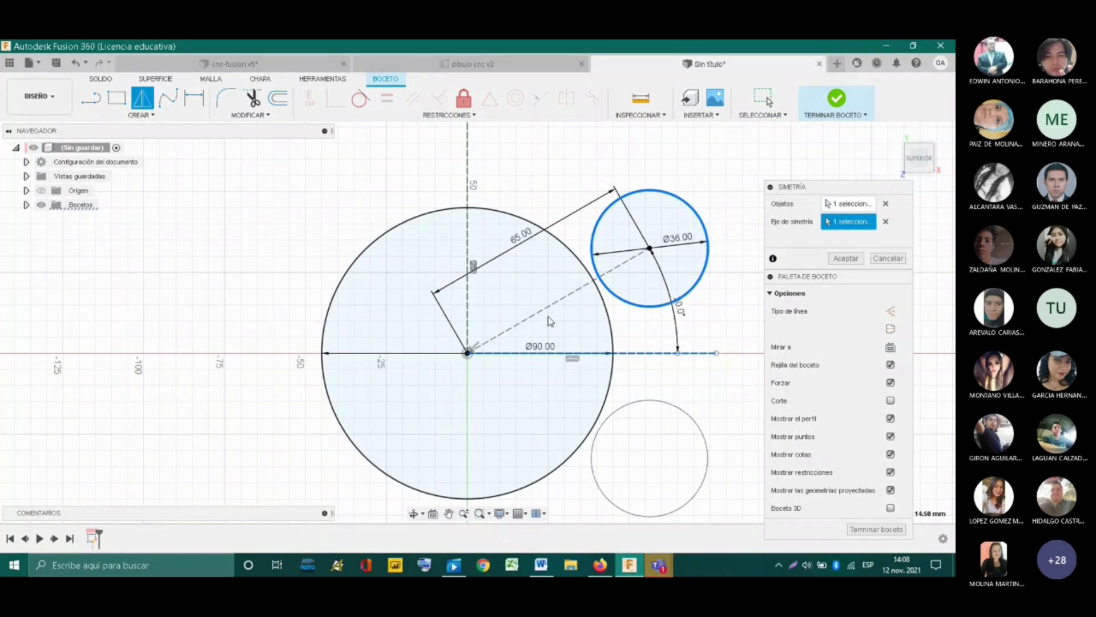
key(Return)
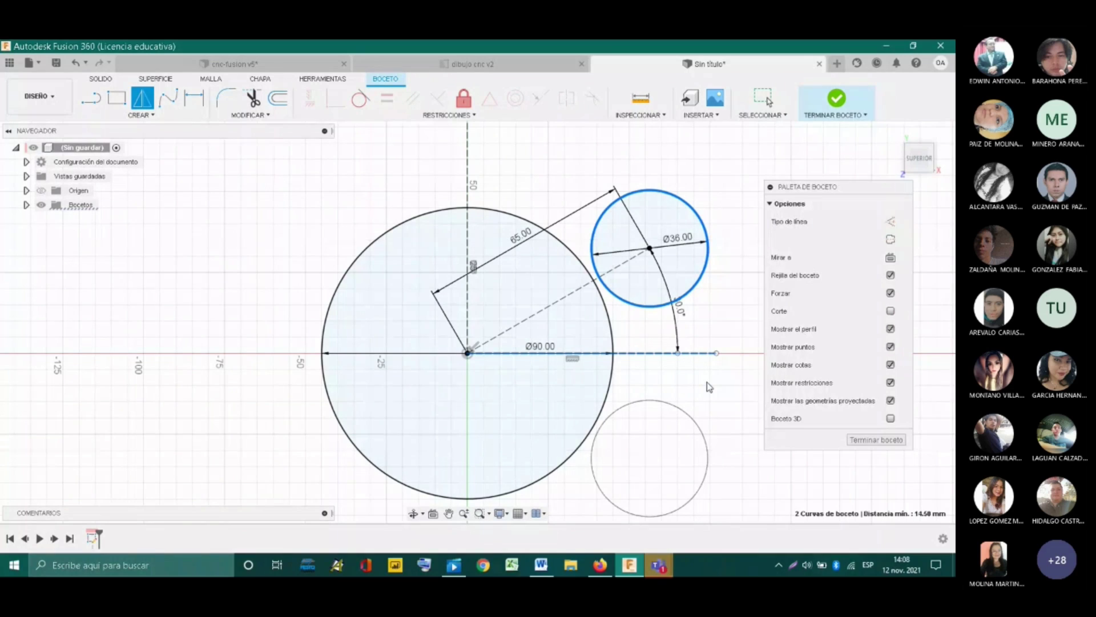
- Deselect the mirrored circle, zoom the sketch, and open the CREAR menu
click(711, 369)
scroll(708, 361, down, 4)
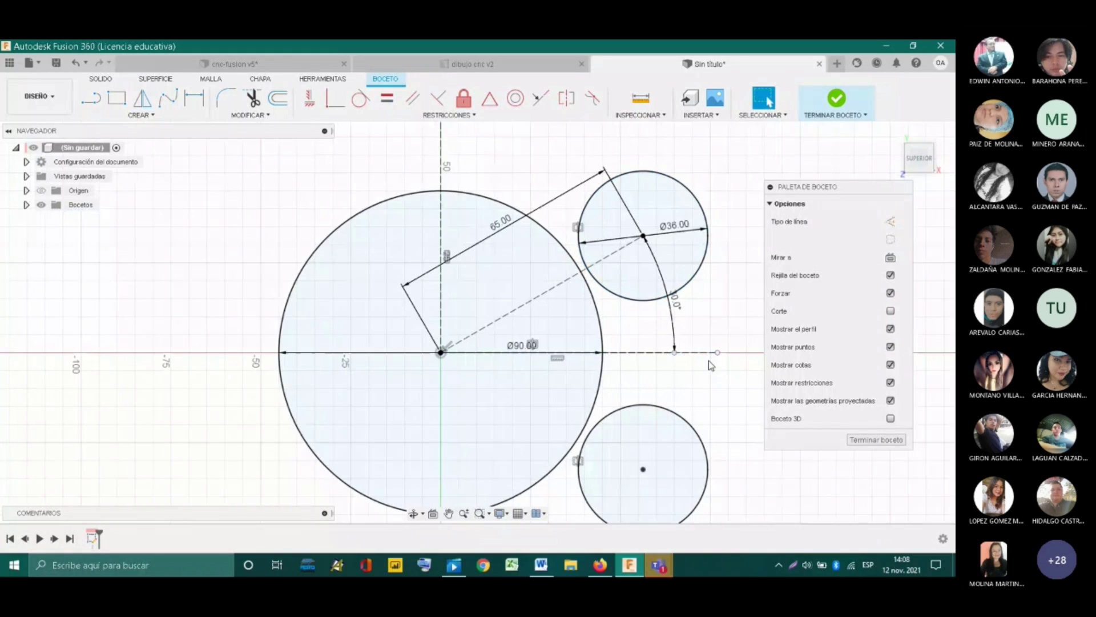
scroll(551, 411, down, 2)
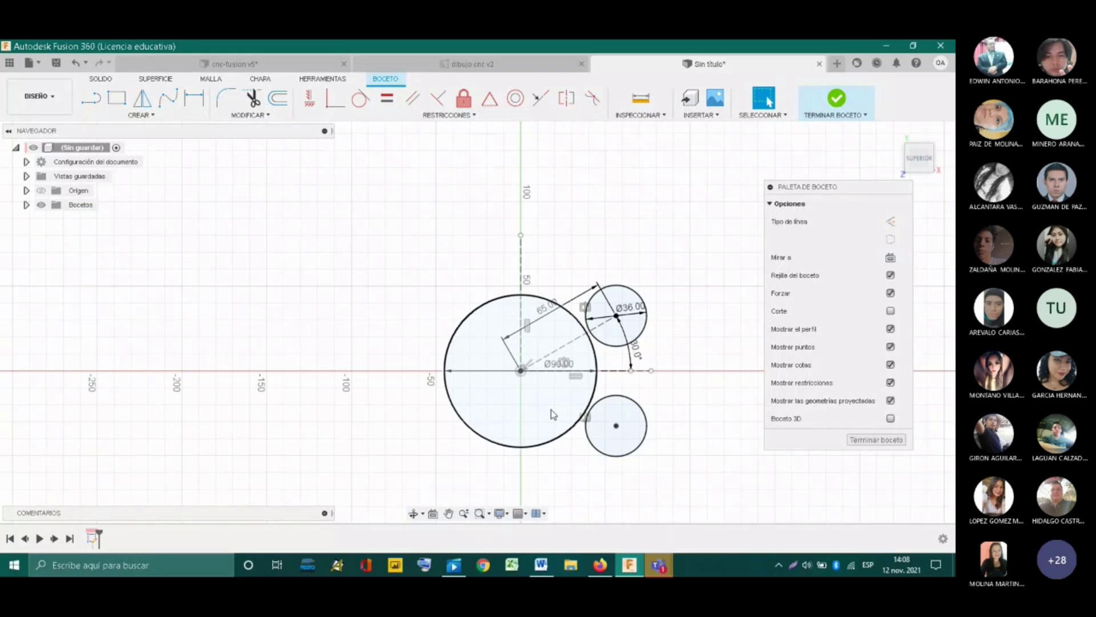
scroll(714, 389, up, 4)
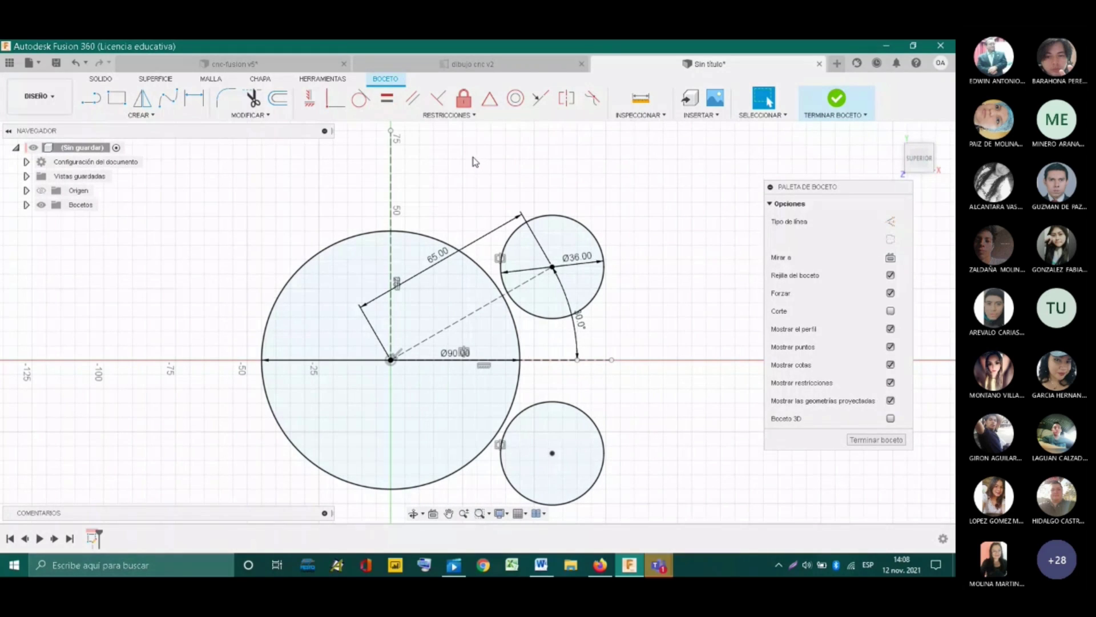
click(146, 116)
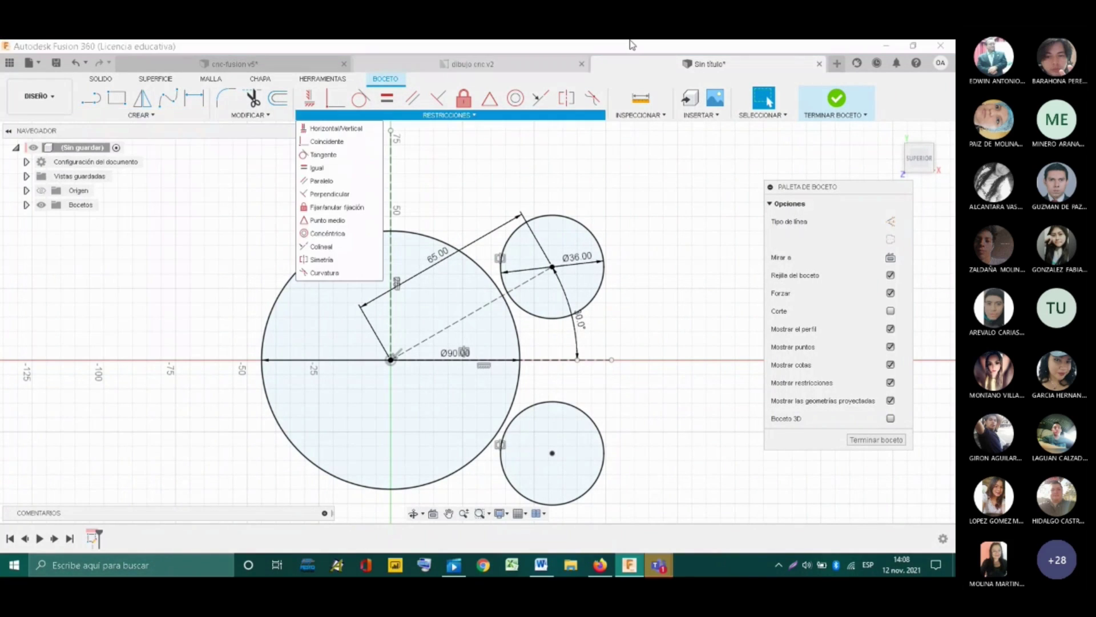
- Check the R17/R18 radii on the dibujo cnc v2 drawing, then go back to Sin título
click(473, 64)
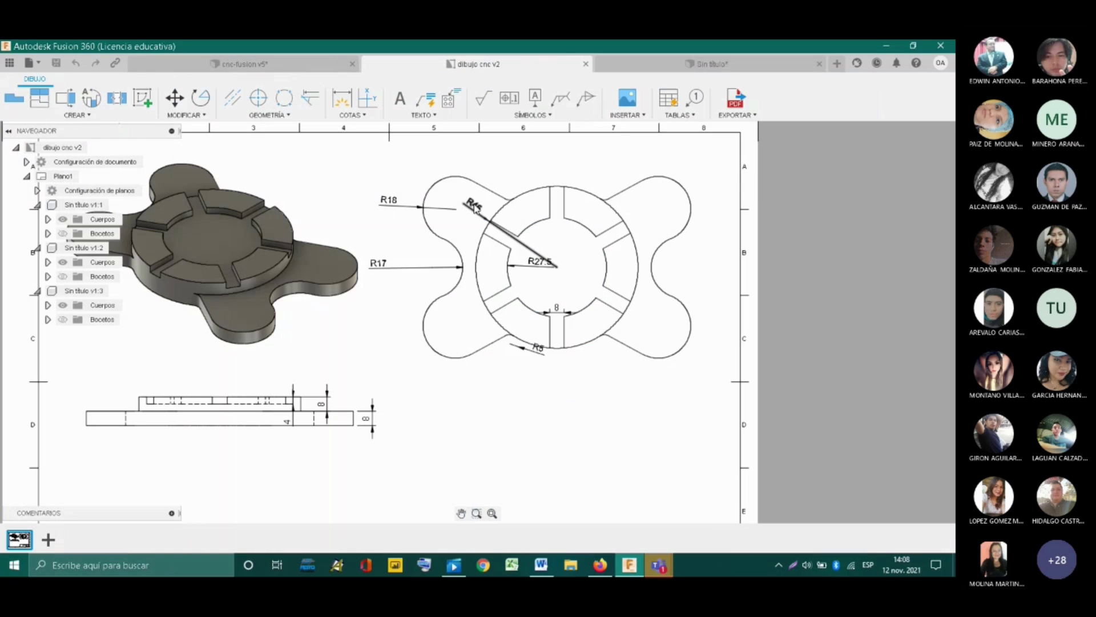
scroll(446, 268, up, 5)
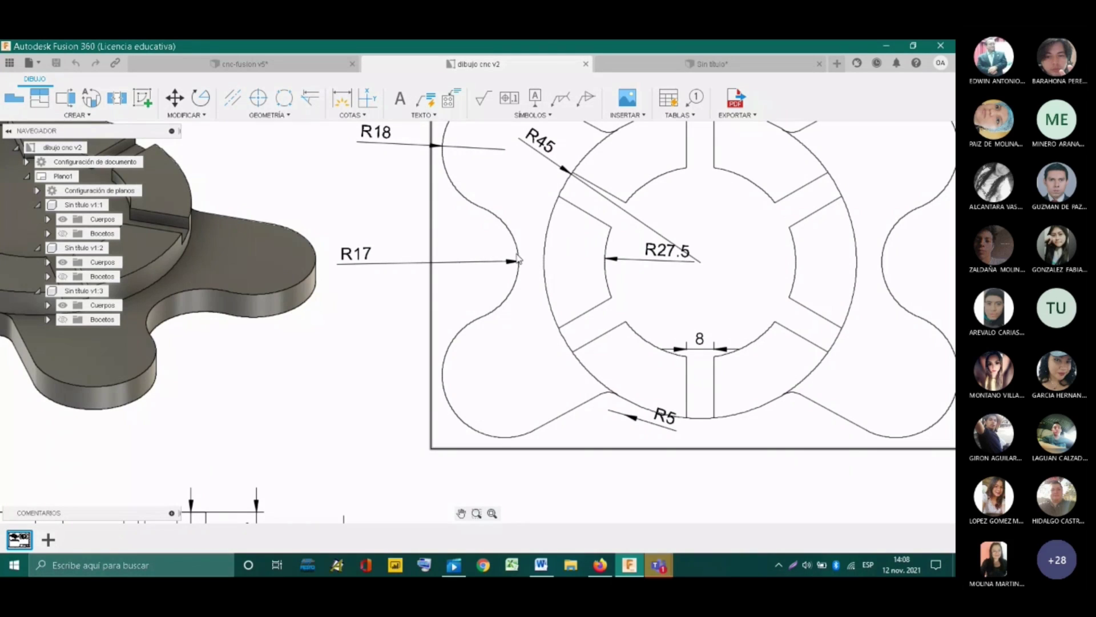
click(677, 59)
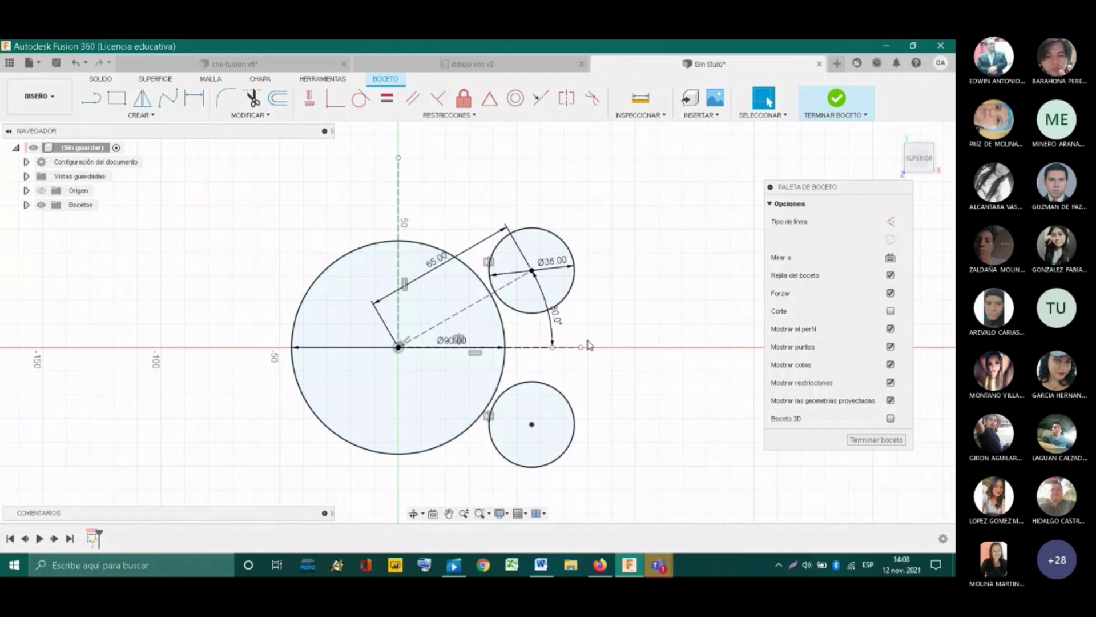
- Draw a 34 mm centre-diameter circle to the right of the Ø90 circle
scroll(590, 345, up, 1)
click(141, 114)
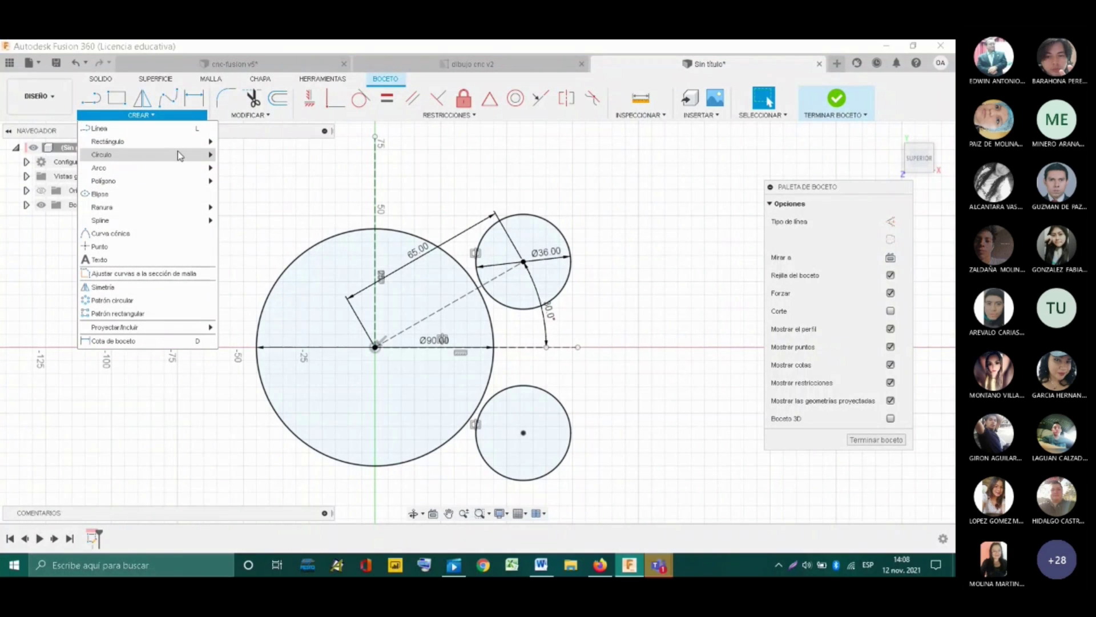
mouse_move(178, 154)
click(246, 153)
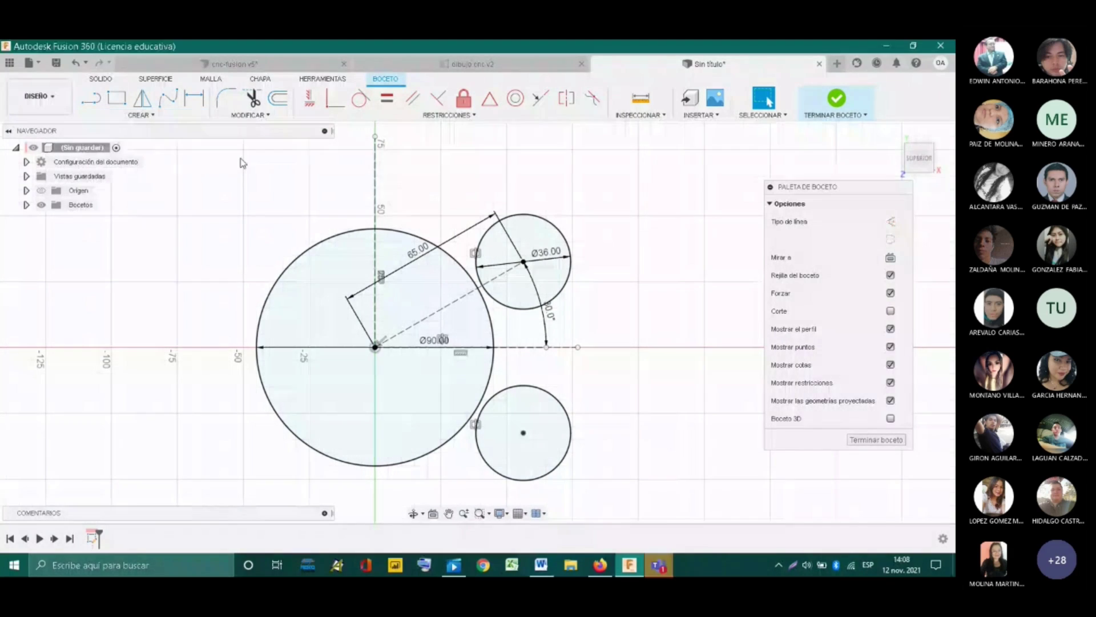
click(625, 334)
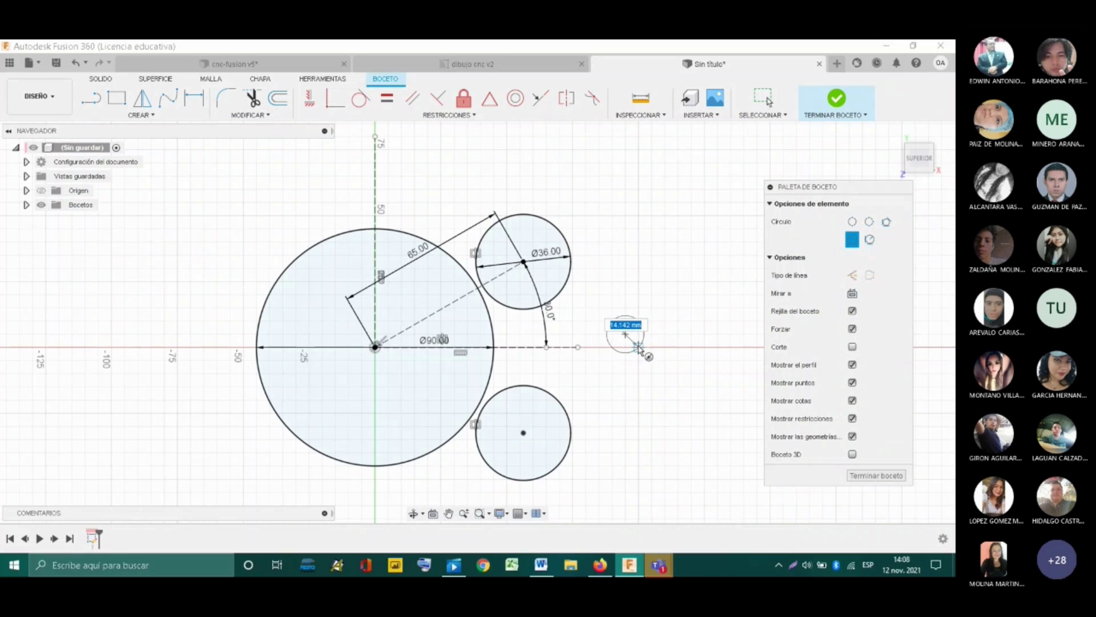
text(34)
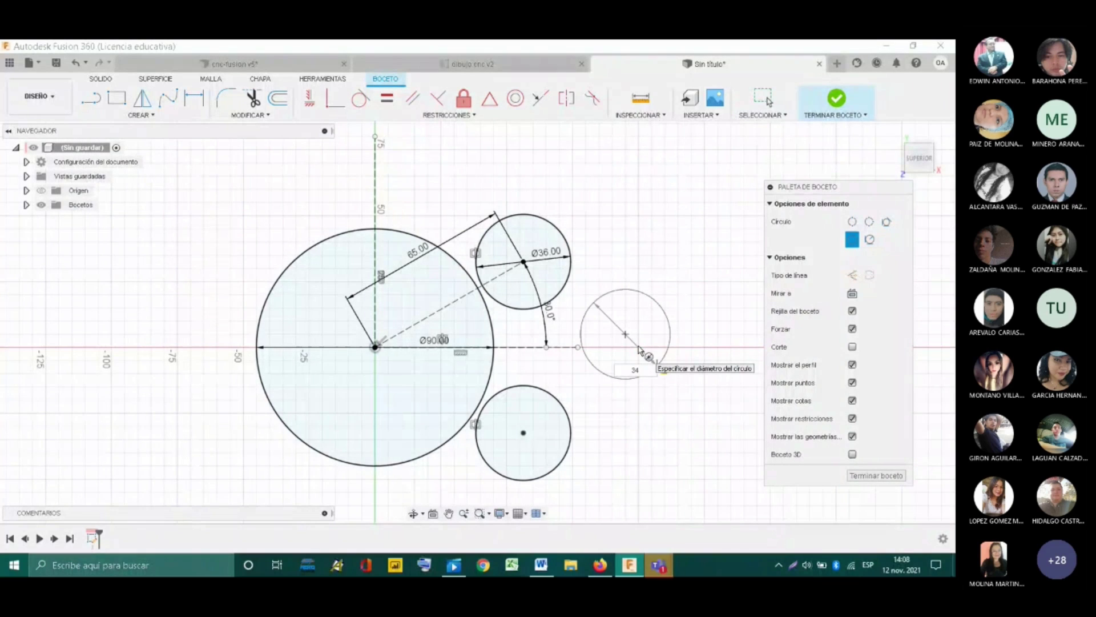
key(Return)
key(Escape)
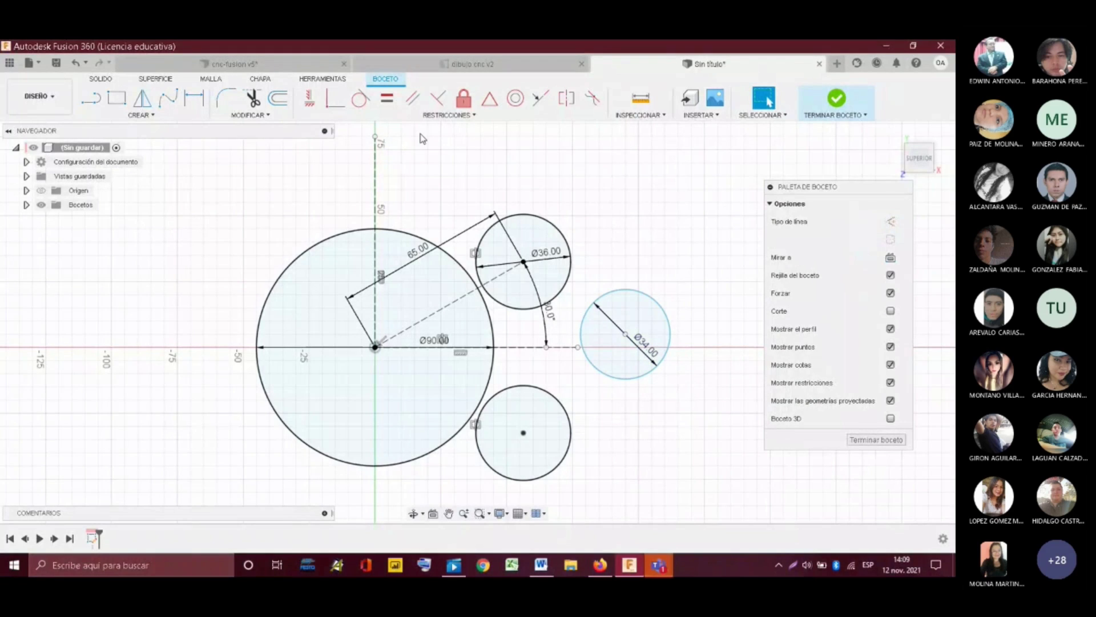
- Constrain the Ø34 circle tangent to the upper and lower Ø36 circles
click(477, 115)
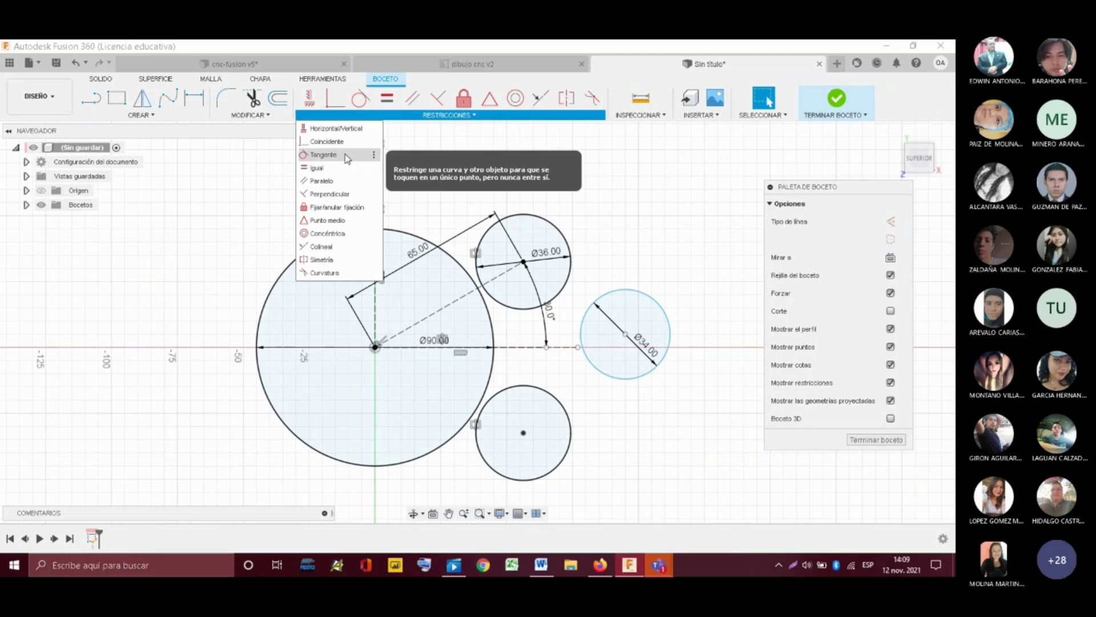
click(360, 101)
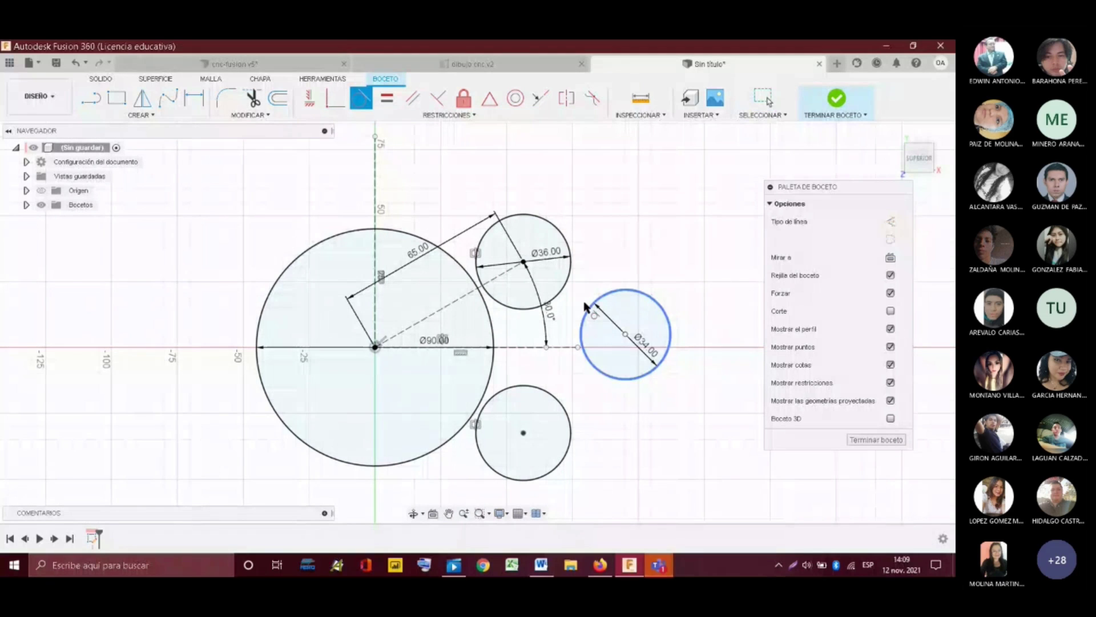
click(586, 313)
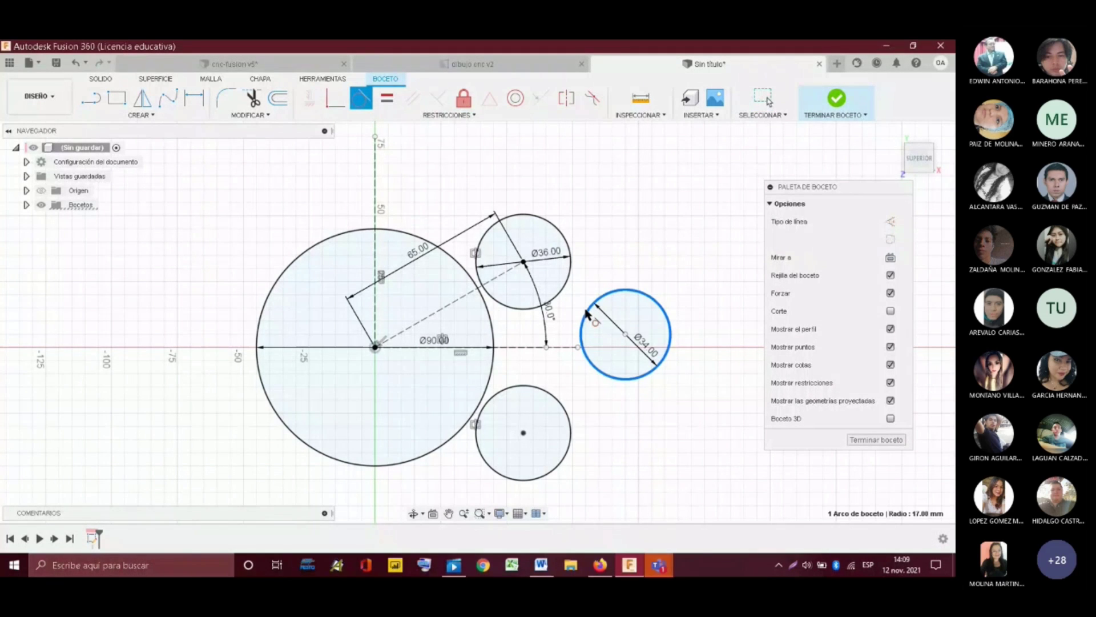
click(552, 300)
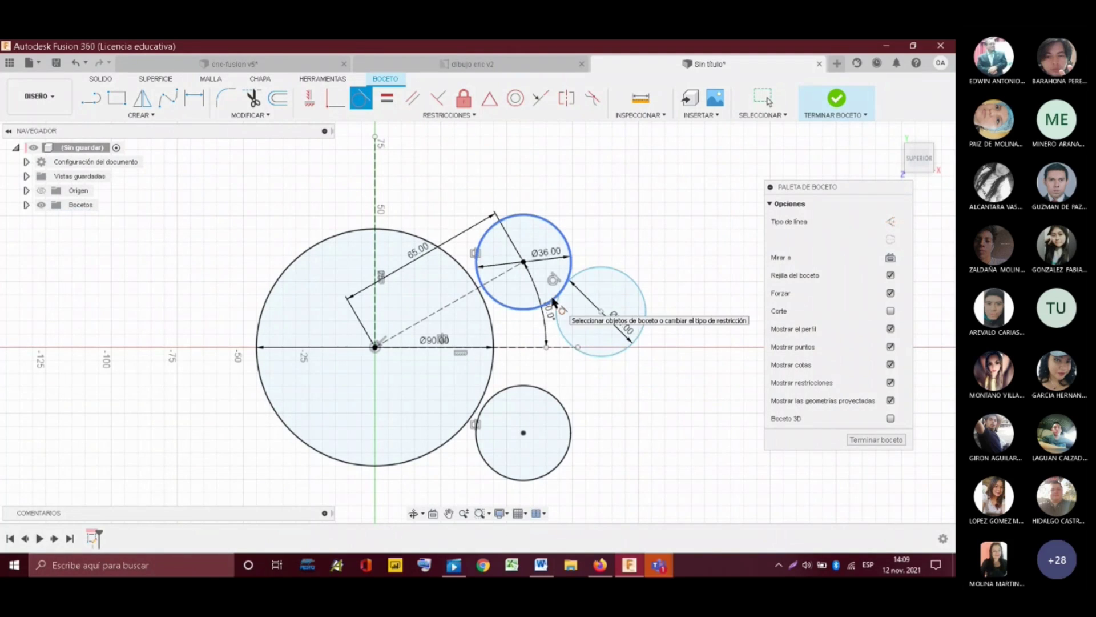
click(599, 353)
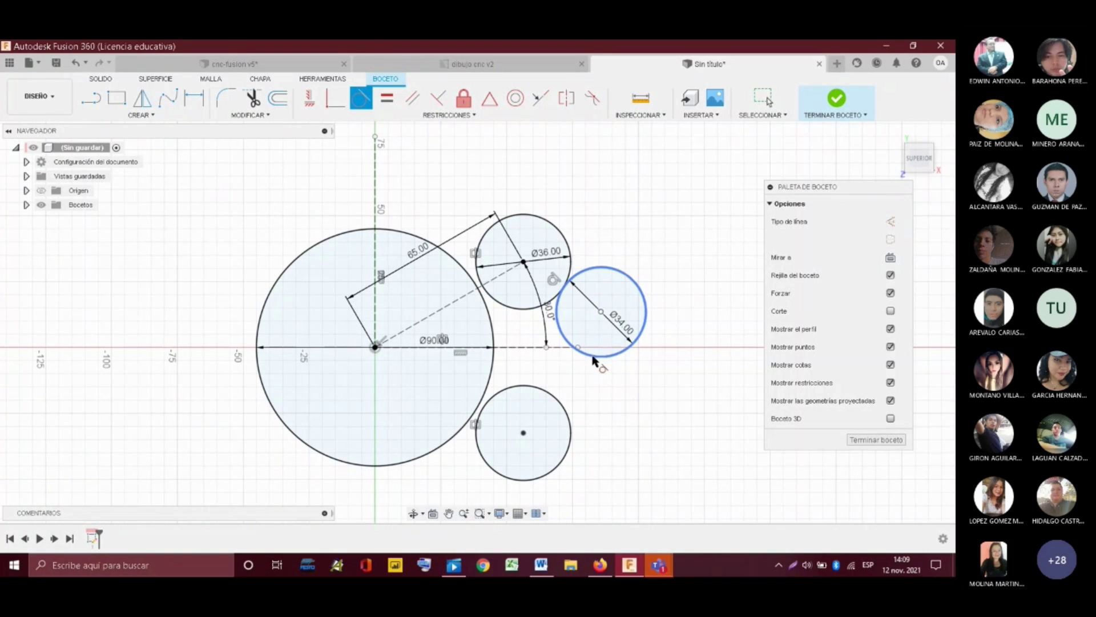
click(563, 409)
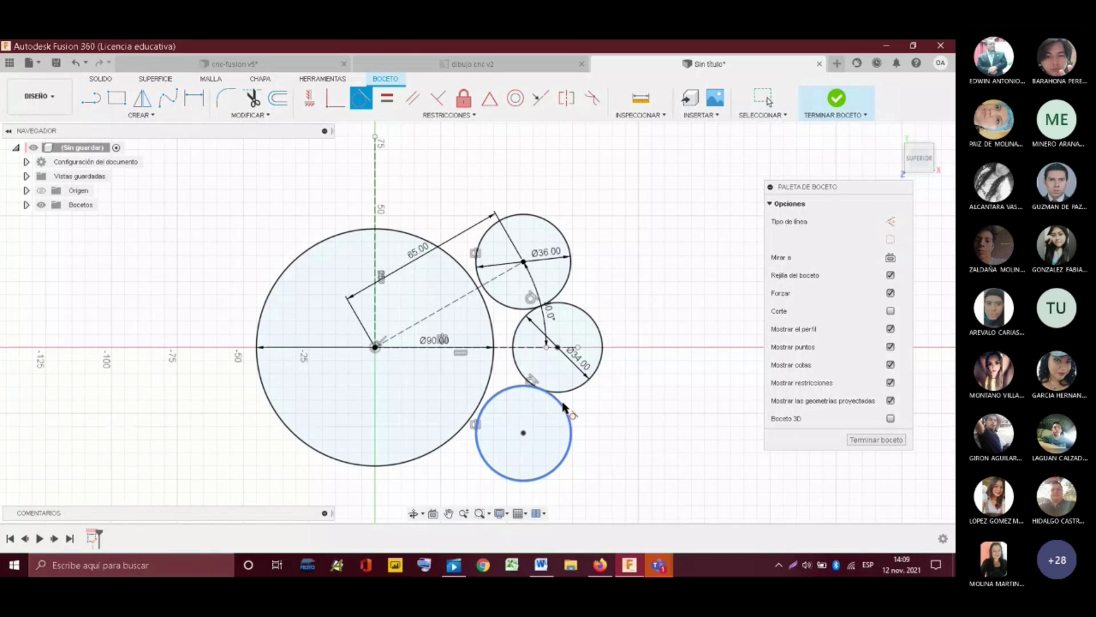
key(Escape)
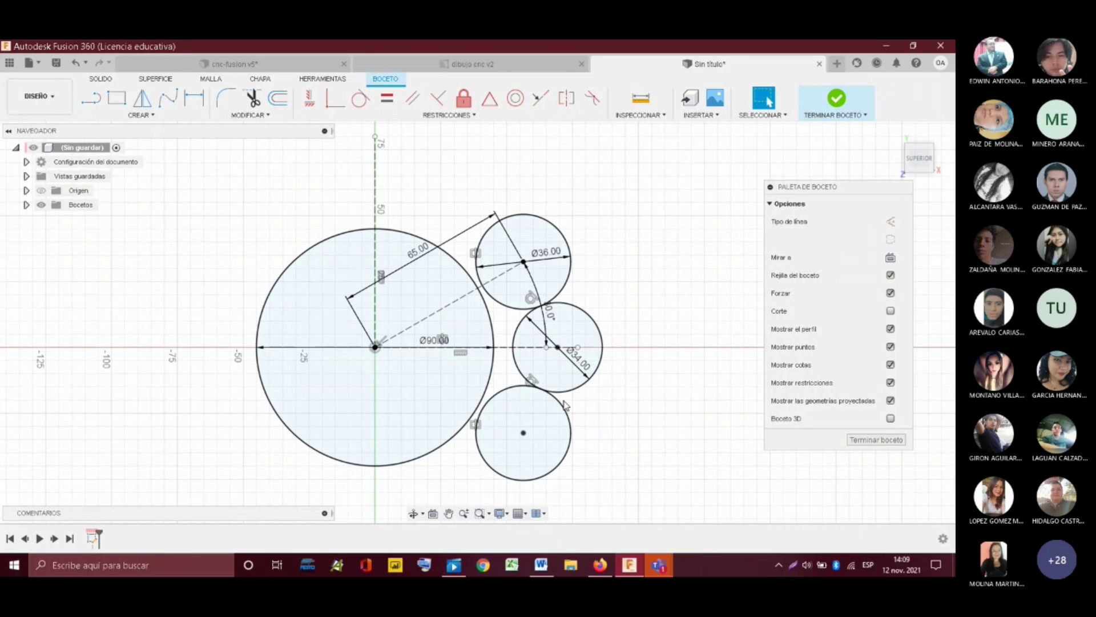
scroll(642, 304, down, 2)
scroll(537, 464, up, 5)
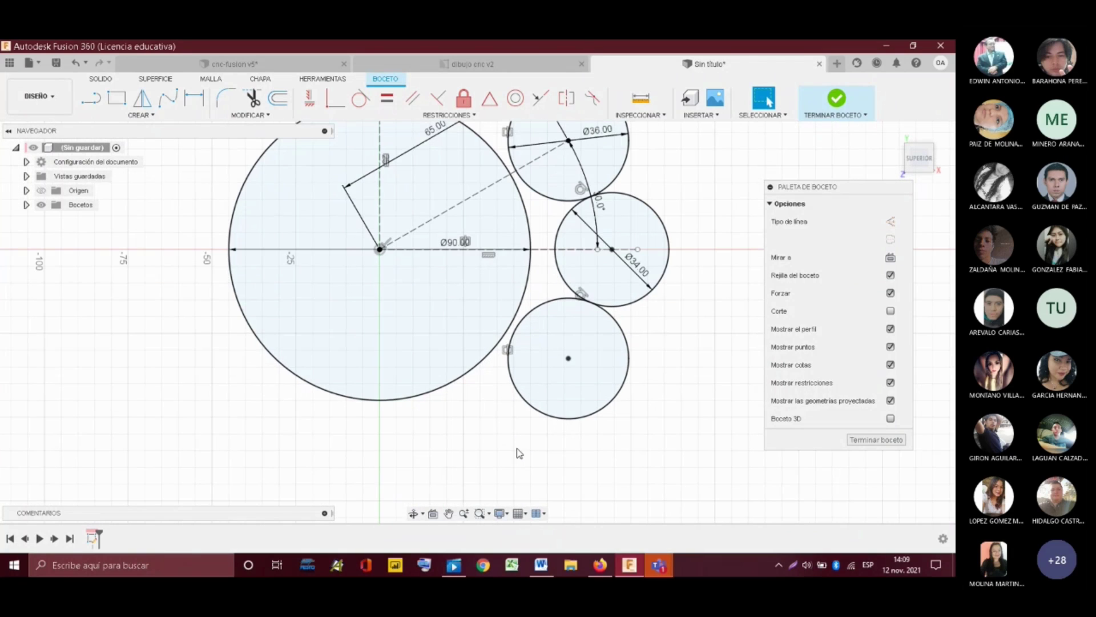
- Zoom in on the R17, R27.5, 8 and R5 dimensions in dibujo cnc v2, then return to Sin título
click(482, 66)
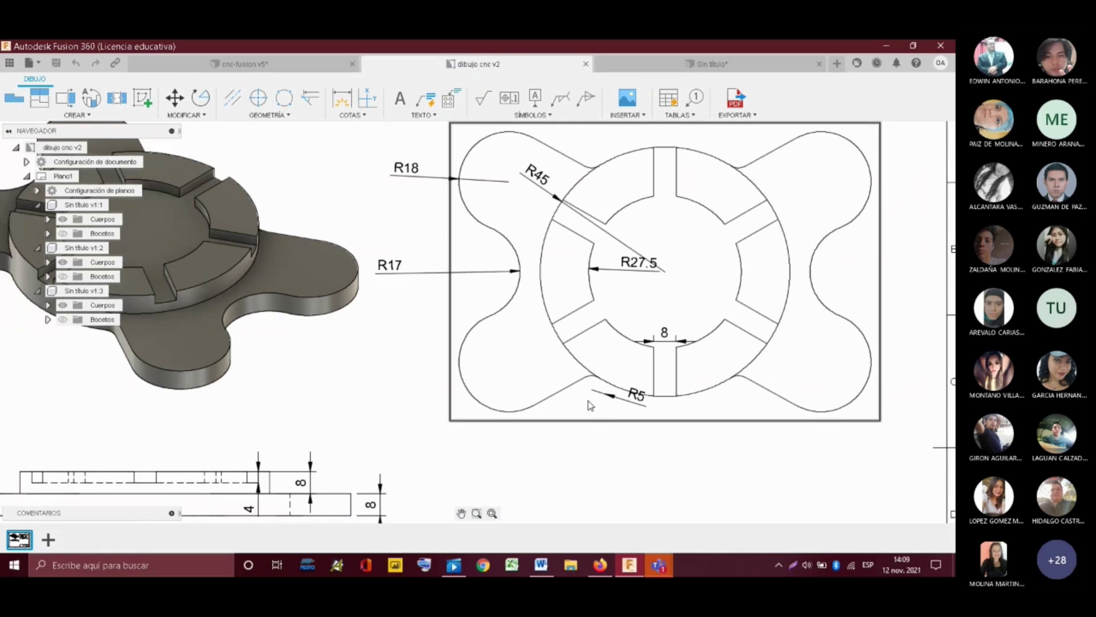
scroll(588, 403, up, 5)
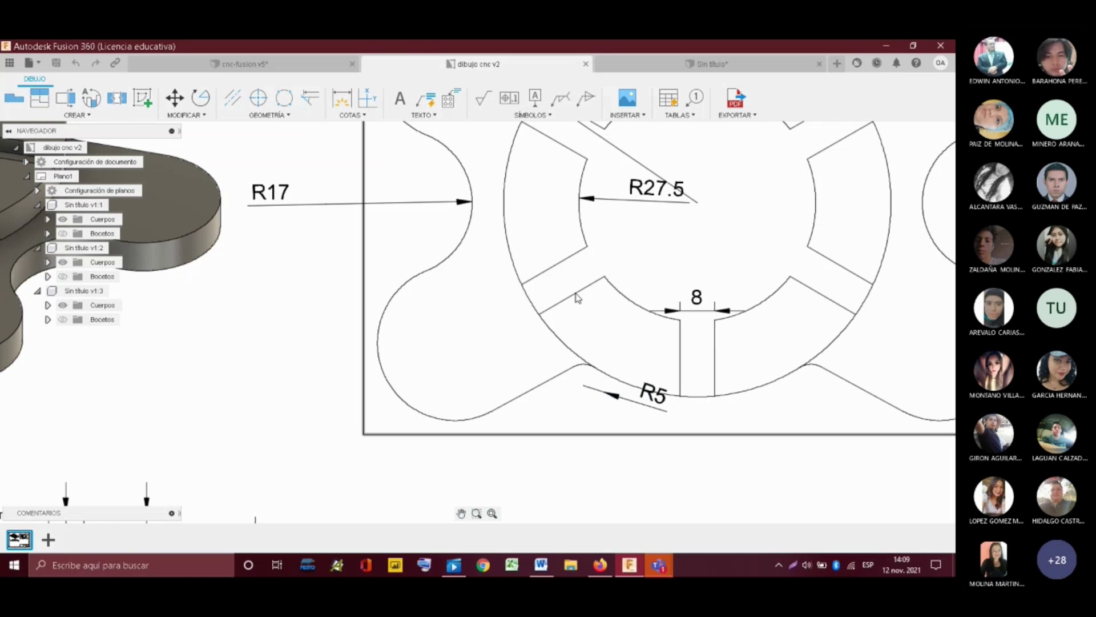
click(711, 63)
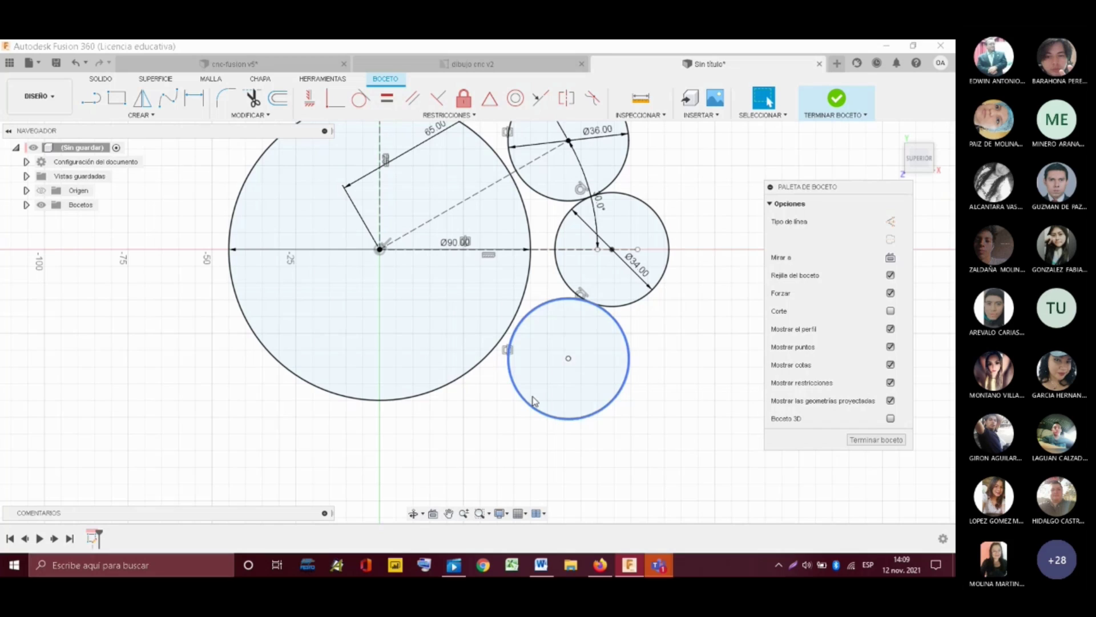
- Draw a line from the Ø90 circle's lower edge toward the lower Ø36 circle
click(140, 115)
click(109, 127)
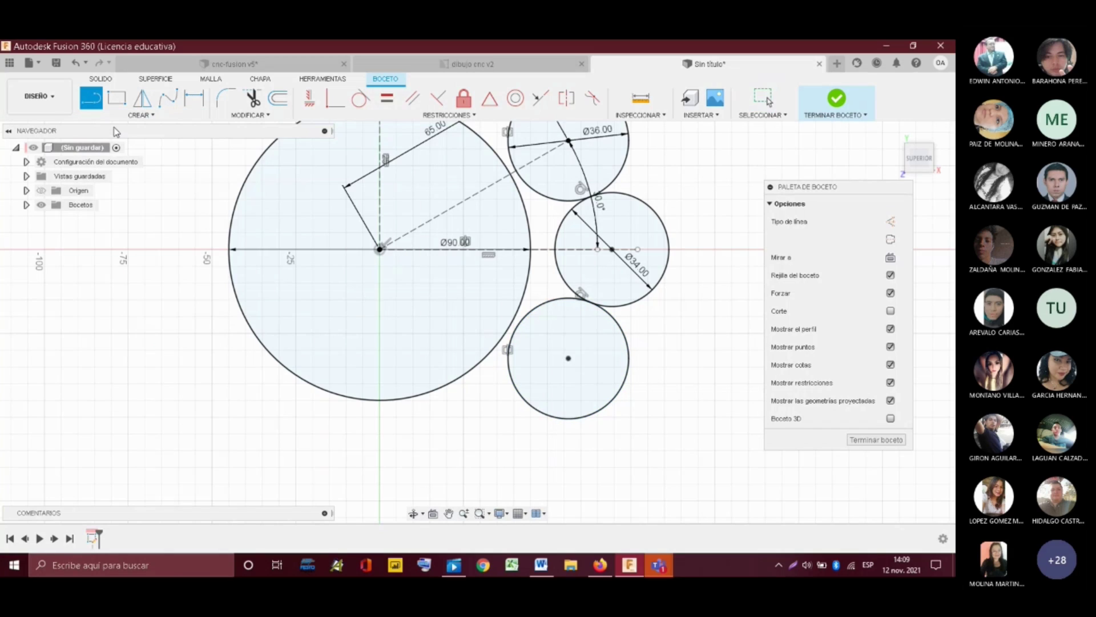
click(530, 418)
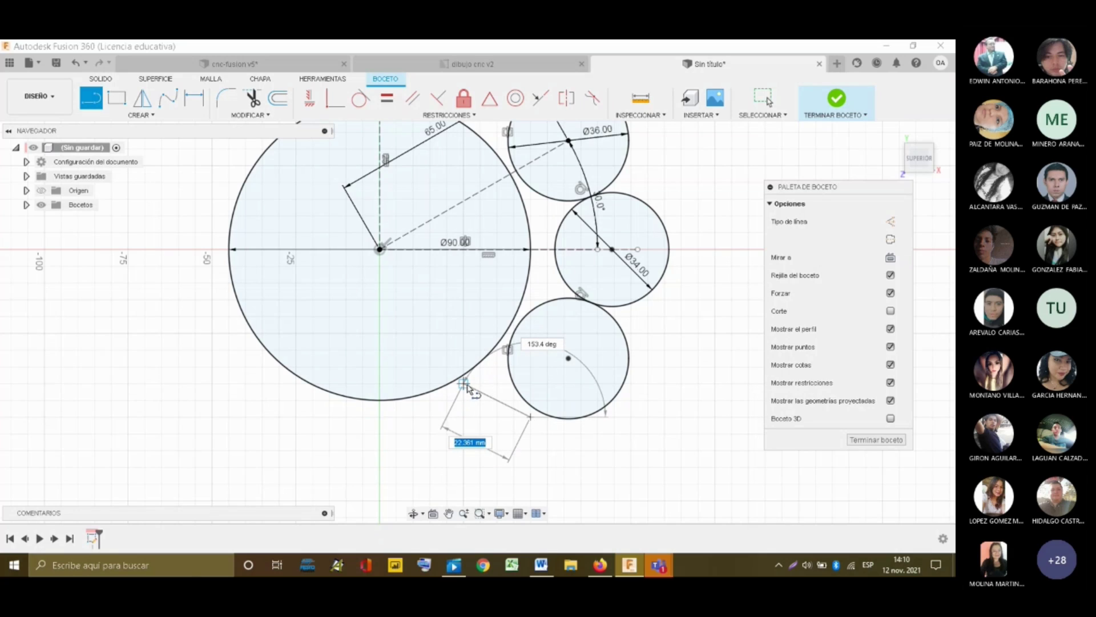
click(464, 384)
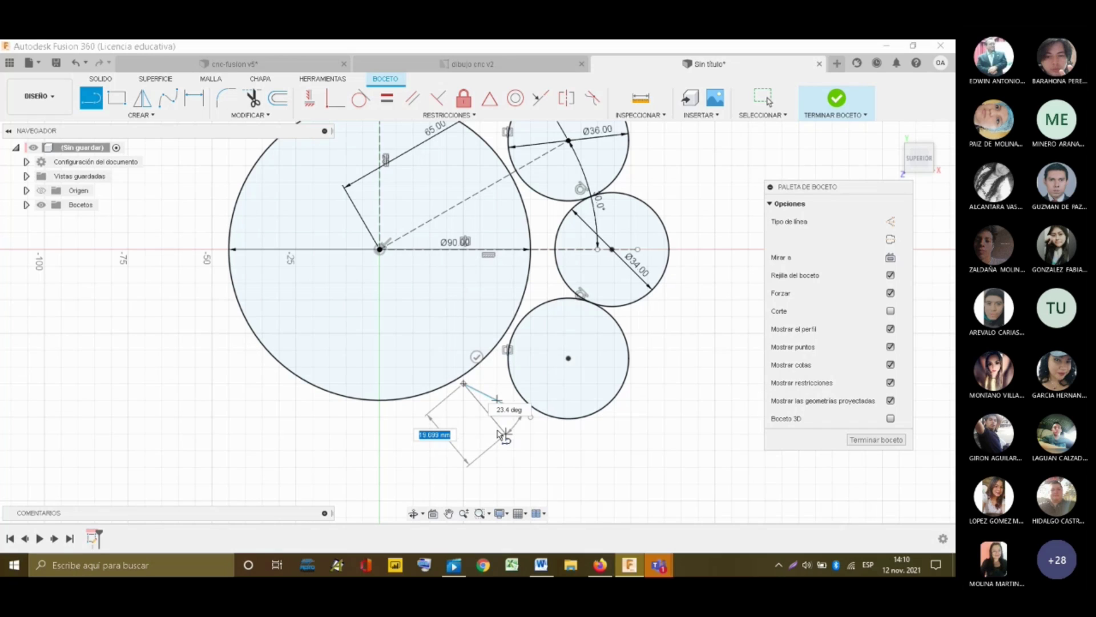
key(Escape)
click(503, 404)
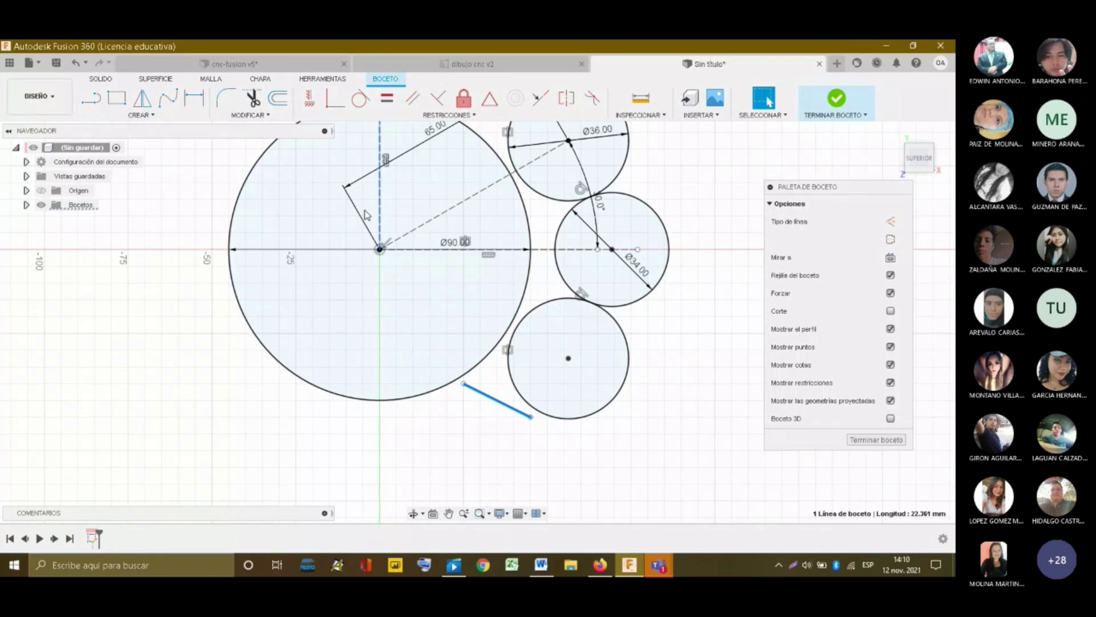
- Make the new line tangent to the lower Ø36 circle
click(361, 100)
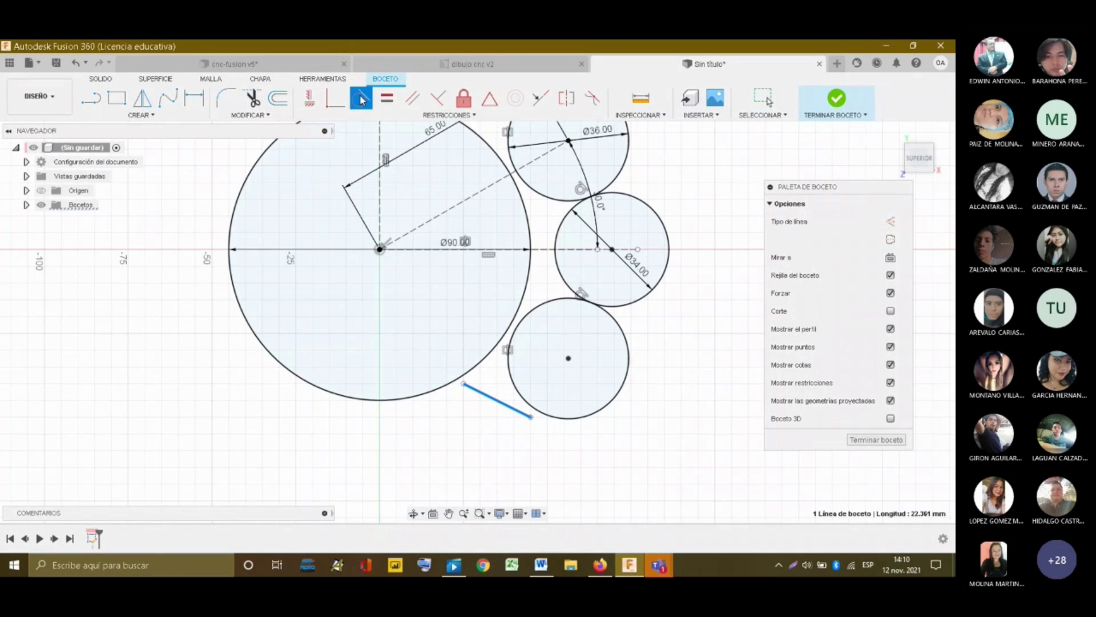
click(518, 398)
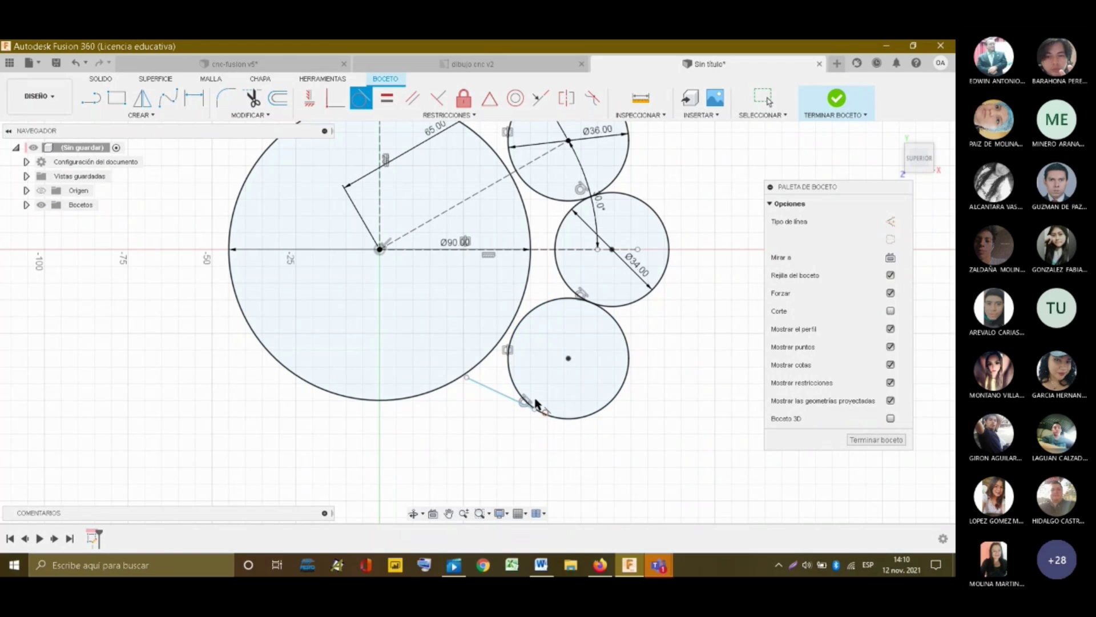
scroll(534, 405, up, 10)
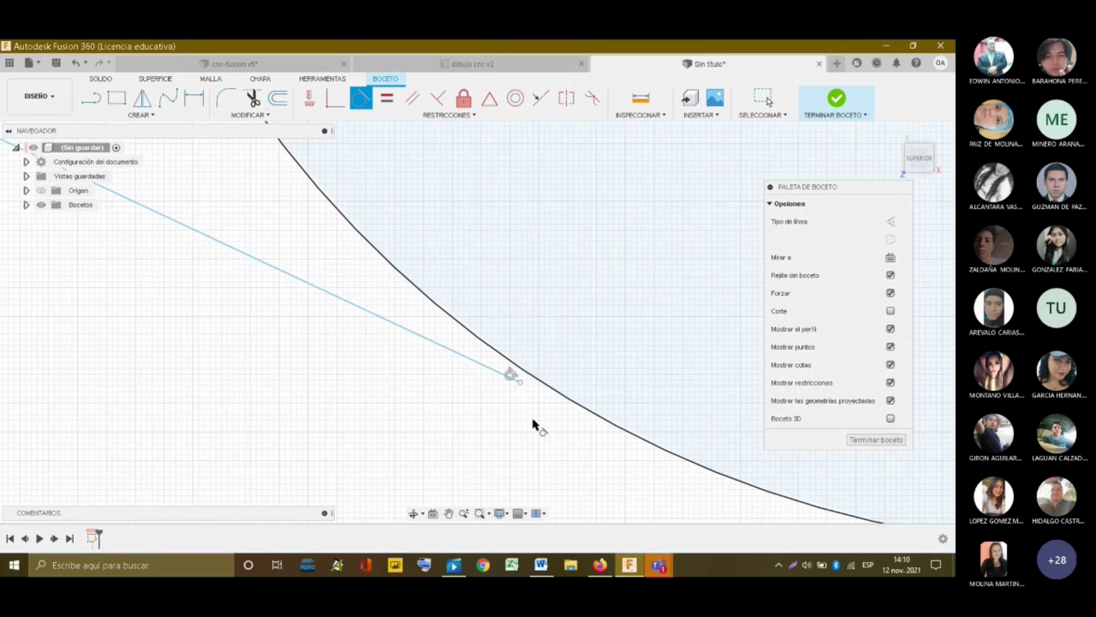
scroll(530, 313, up, 2)
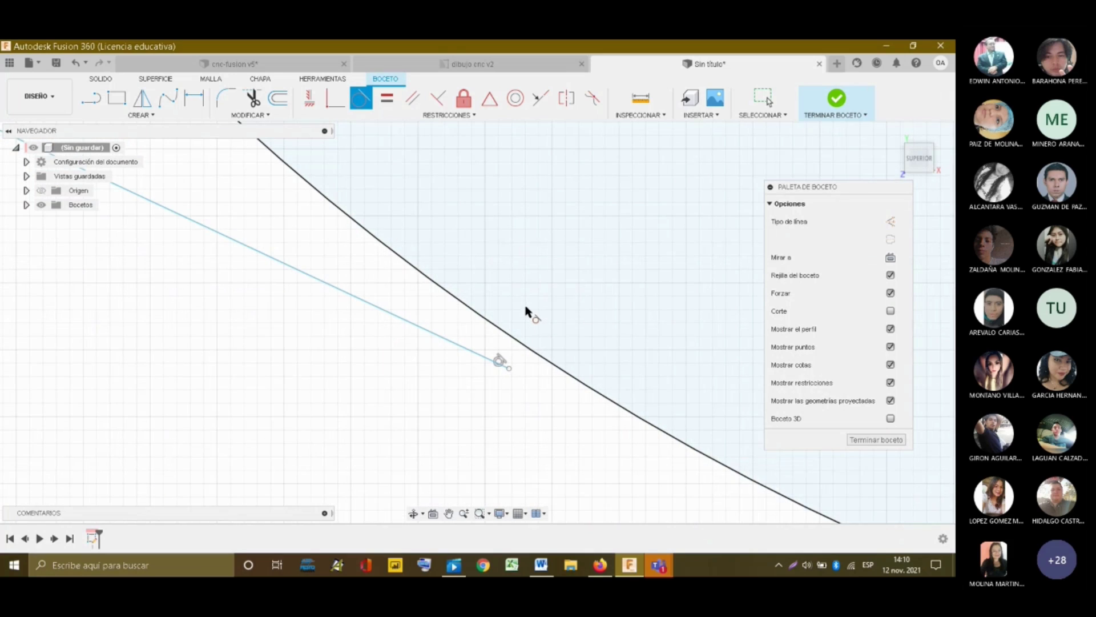
key(Escape)
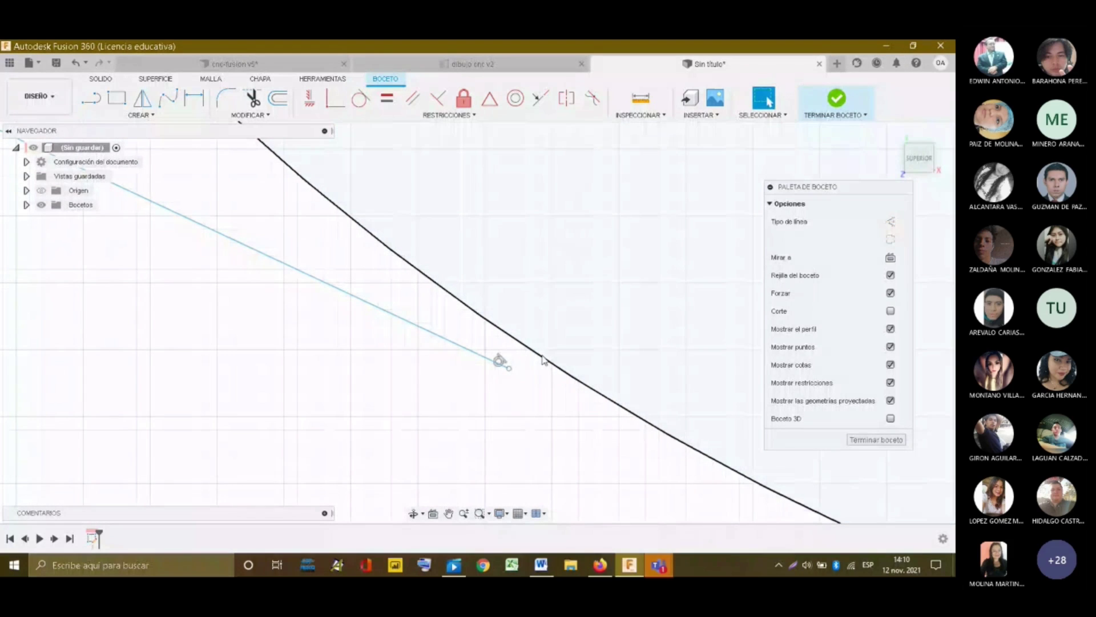
scroll(487, 386, down, 3)
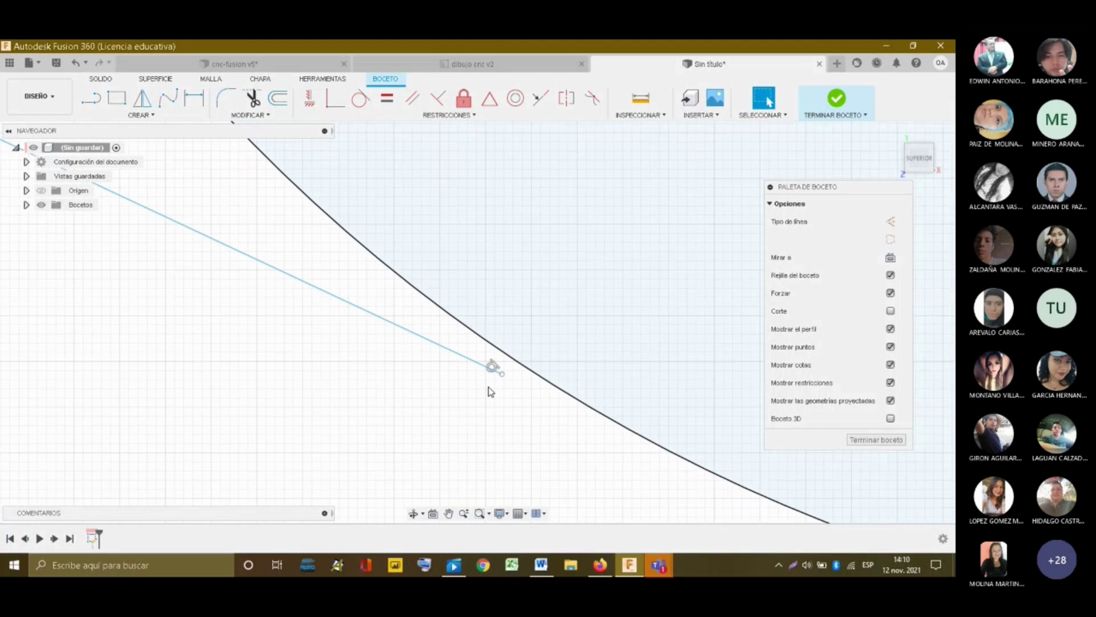
click(250, 117)
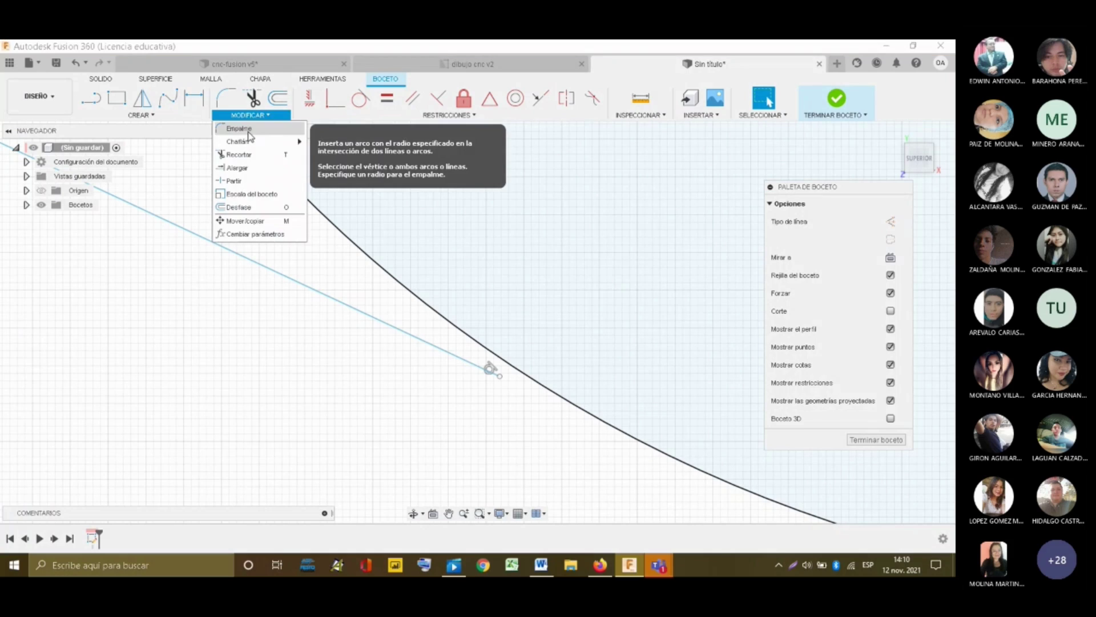
- Extend the slanted tangent line until it meets the lower Ø36 circle
mouse_move(262, 141)
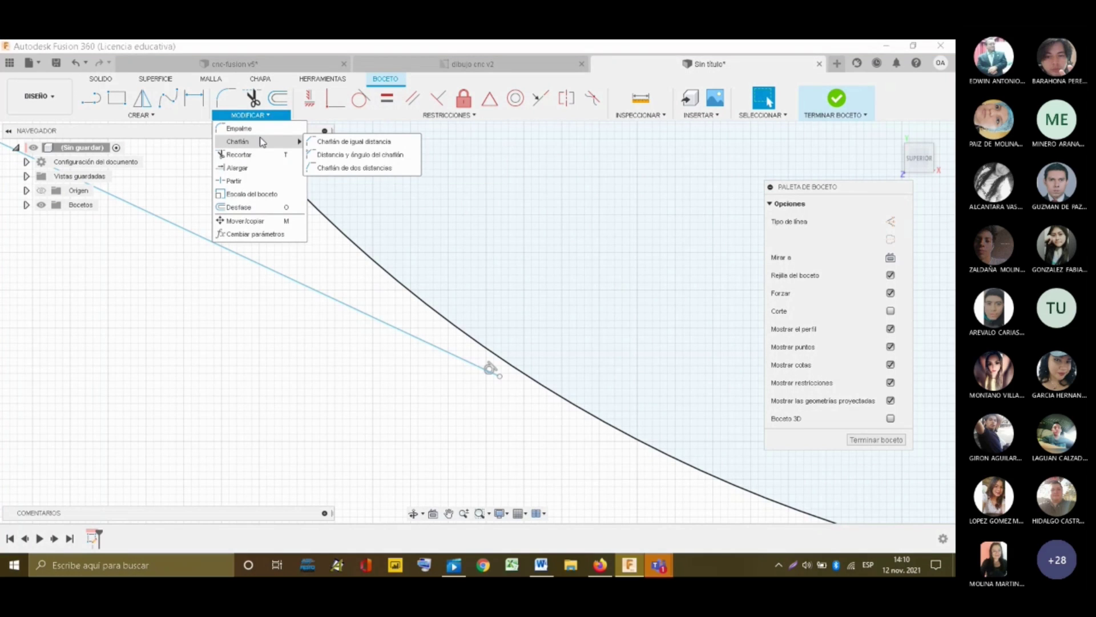
click(255, 169)
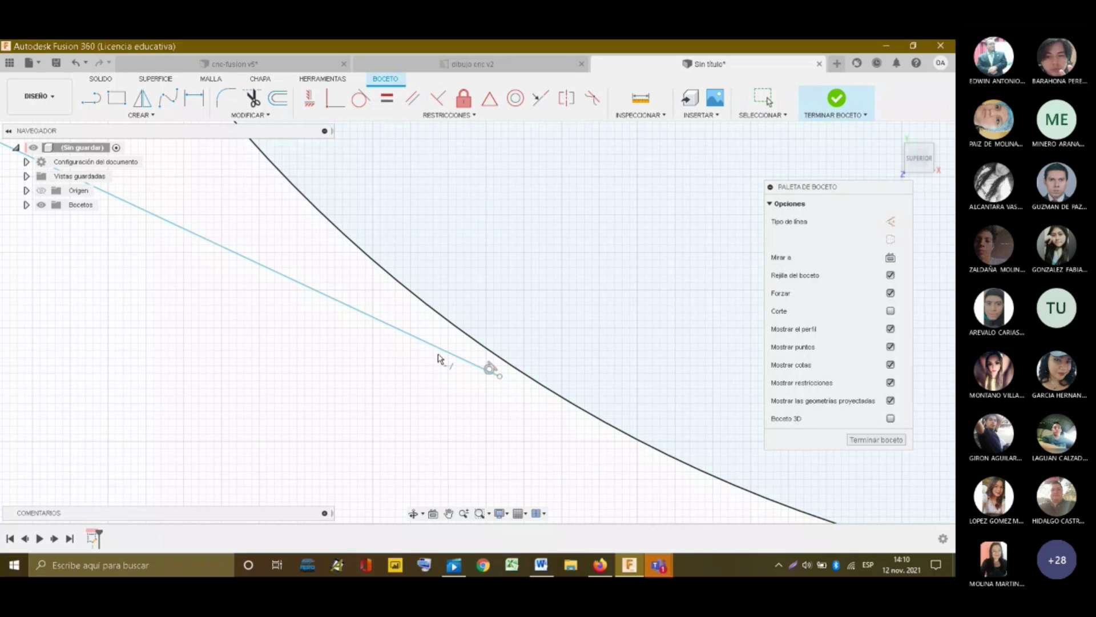
click(469, 364)
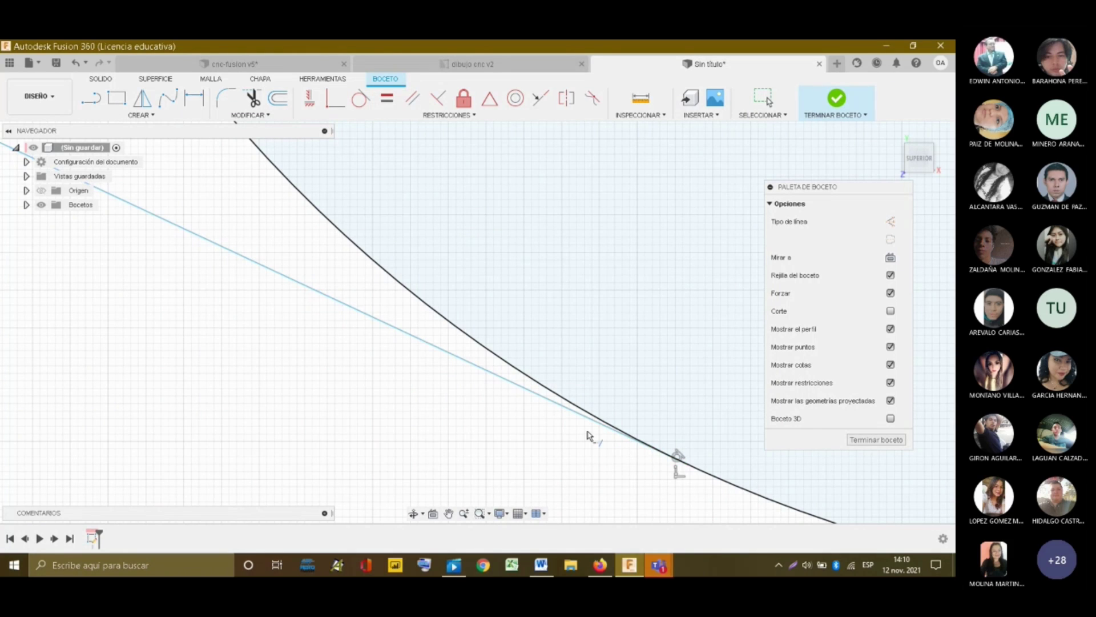
scroll(568, 439, down, 5)
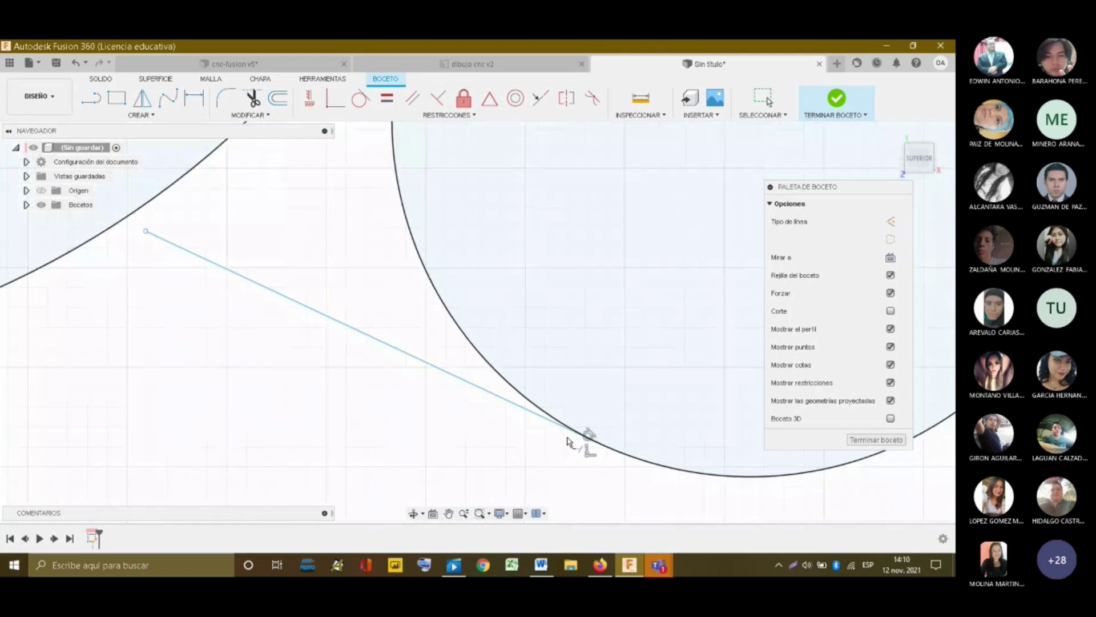
scroll(568, 439, down, 3)
key(Escape)
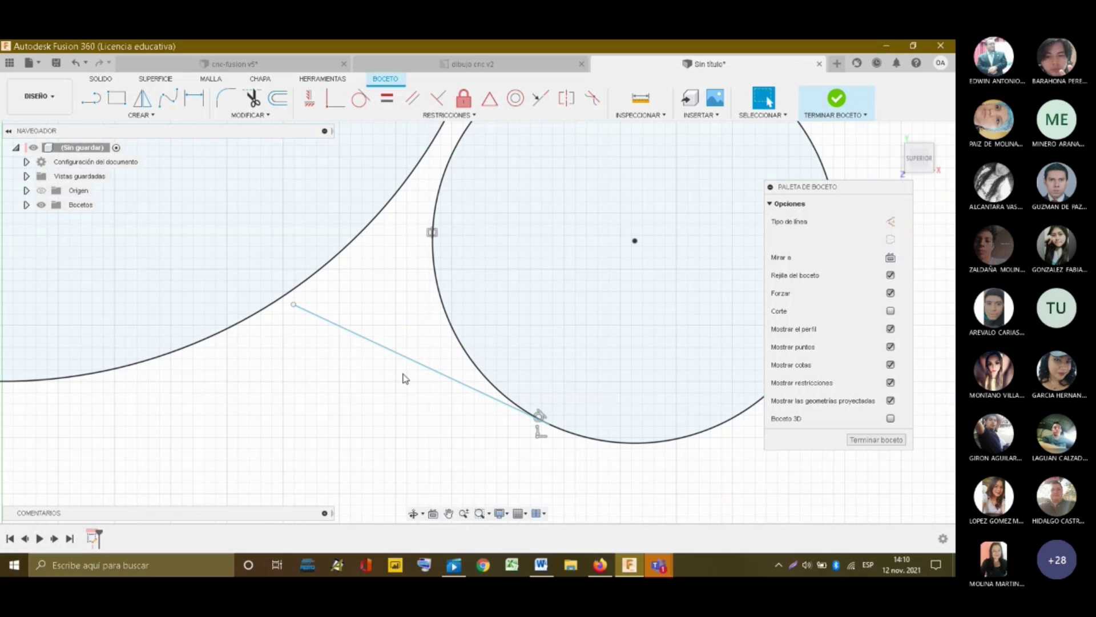
- Draw a Ø10 center-diameter circle near the tangent line's left end by the Ø90 circle
click(153, 116)
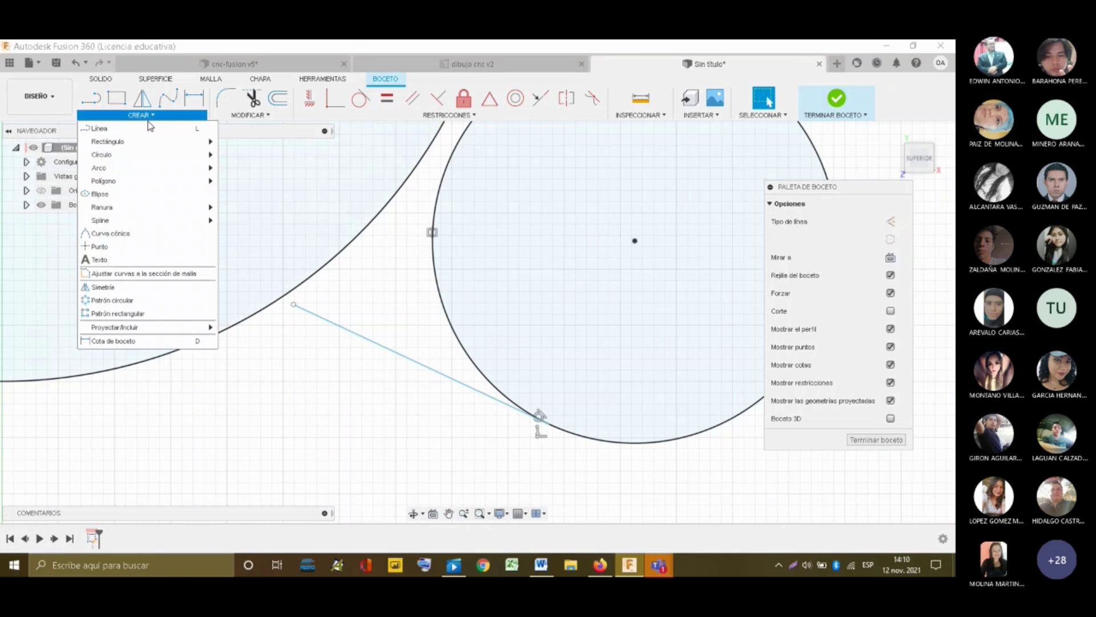
mouse_move(153, 155)
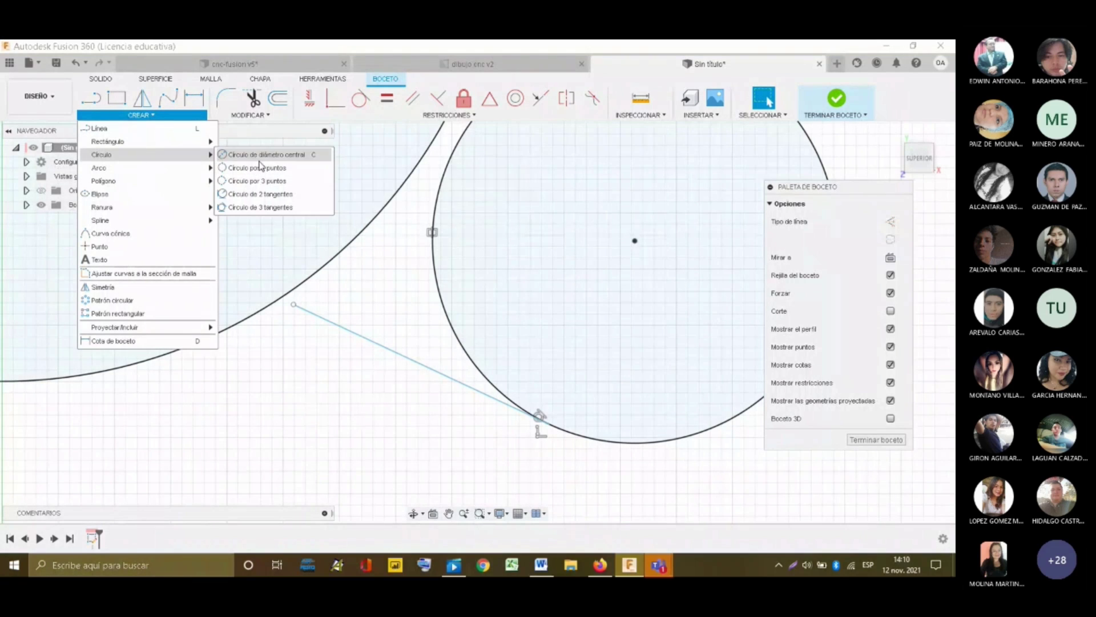
click(258, 155)
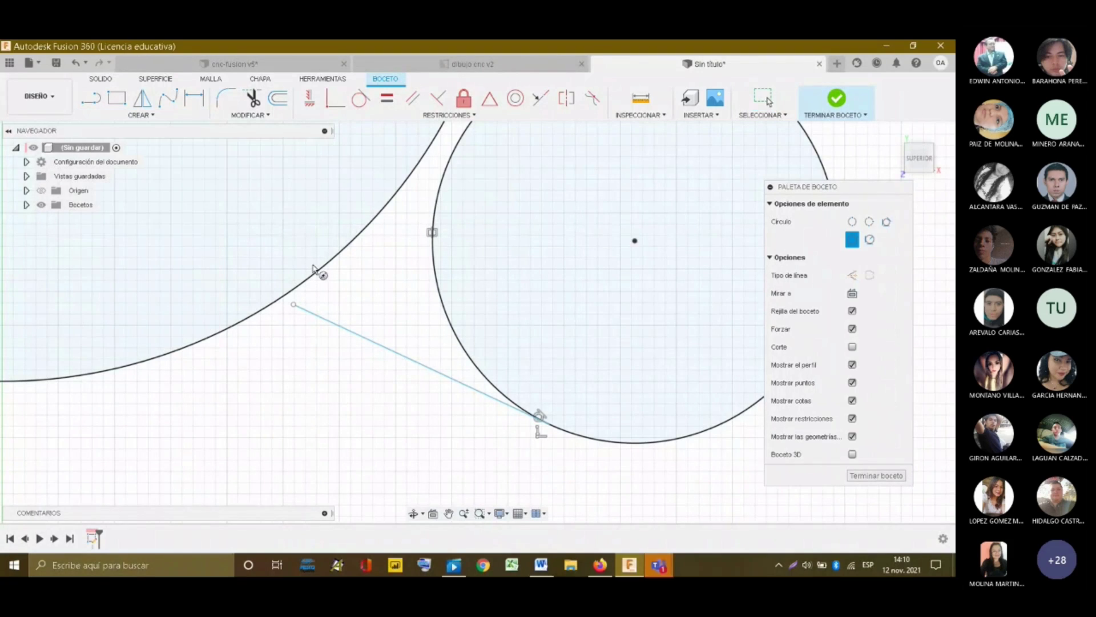
click(362, 293)
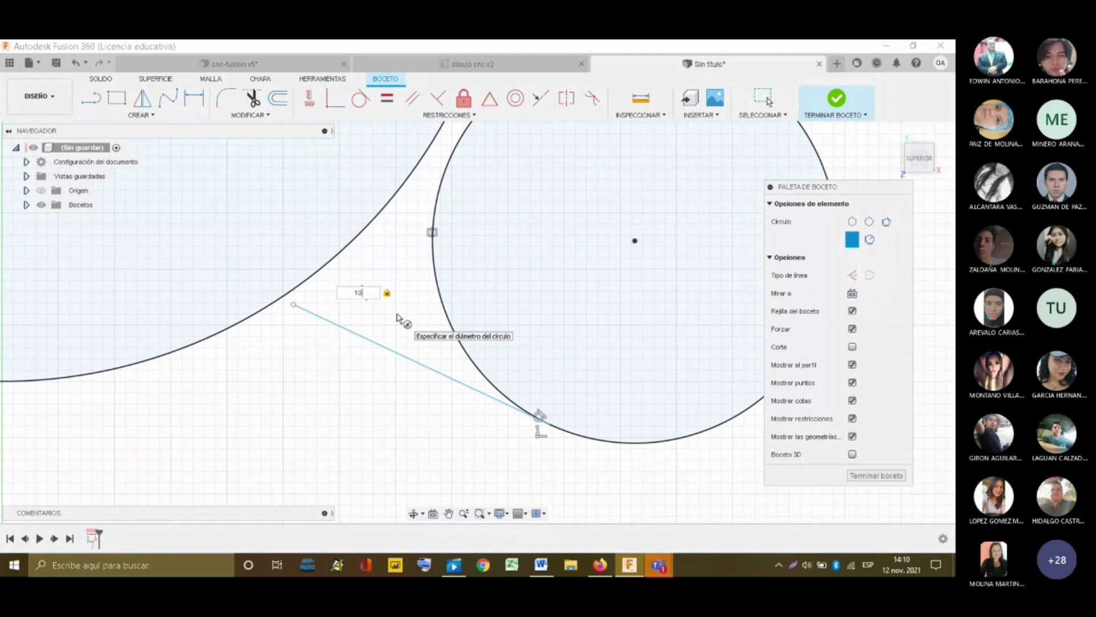
click(398, 318)
key(Return)
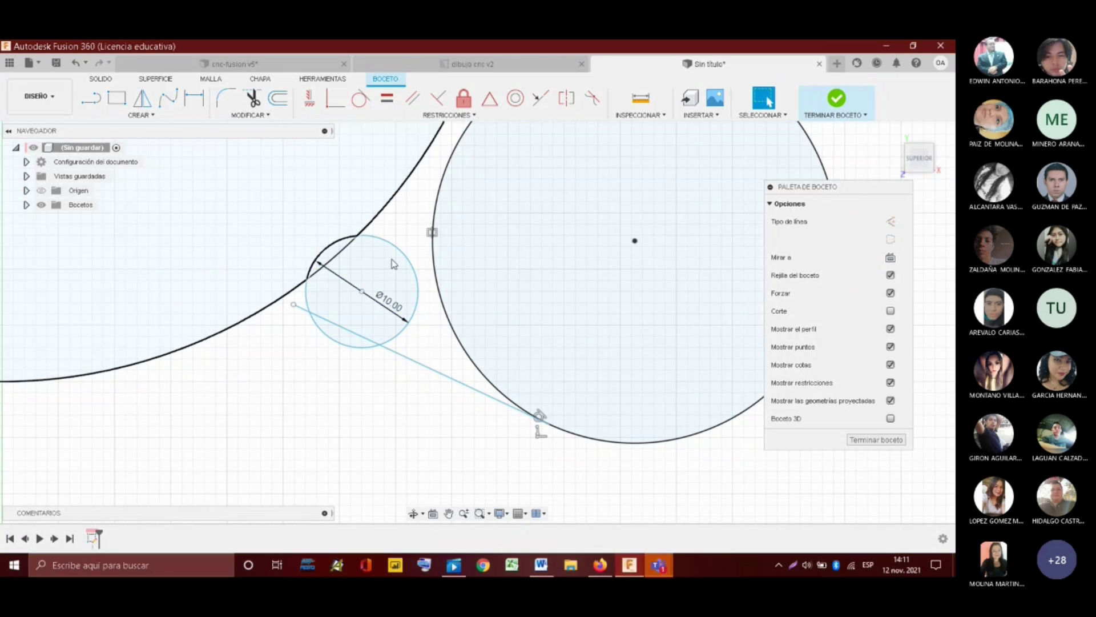
scroll(457, 242, down, 3)
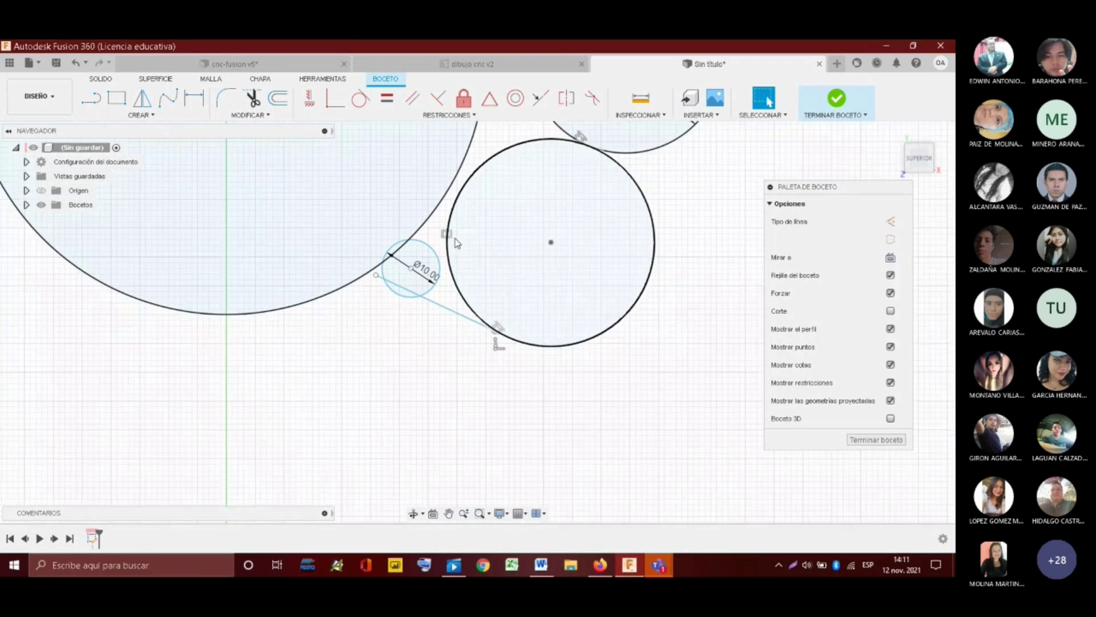
scroll(457, 243, down, 3)
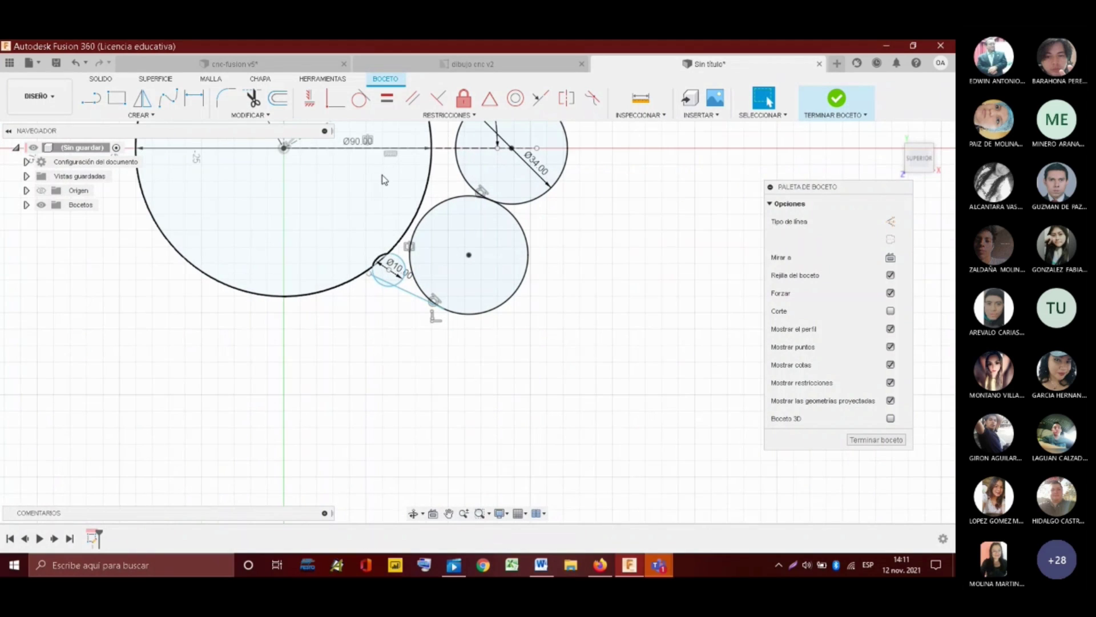
scroll(383, 180, up, 2)
- Try tangent constraints between the Ø10 circle, Ø90 circle and line, undoing the last one
key(c)
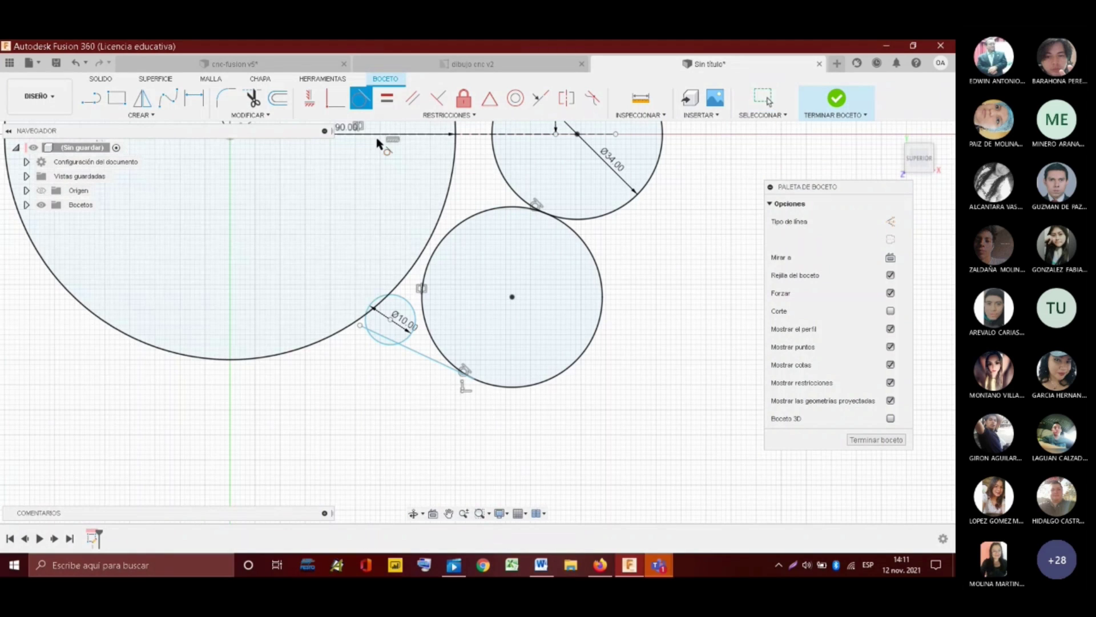
click(407, 296)
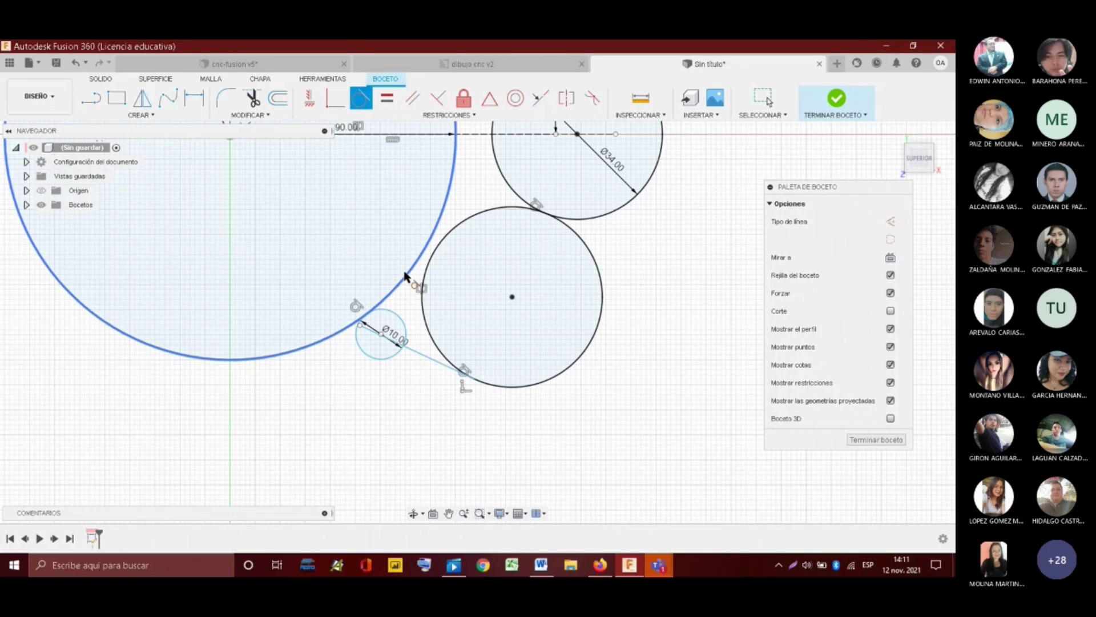
key(Escape)
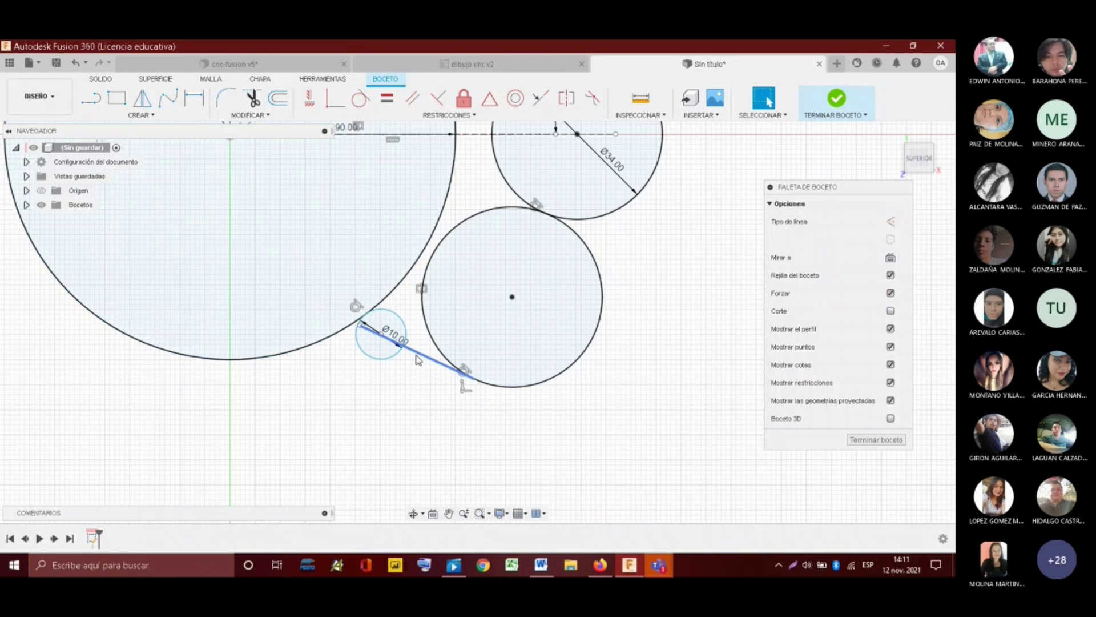
scroll(416, 355, up, 2)
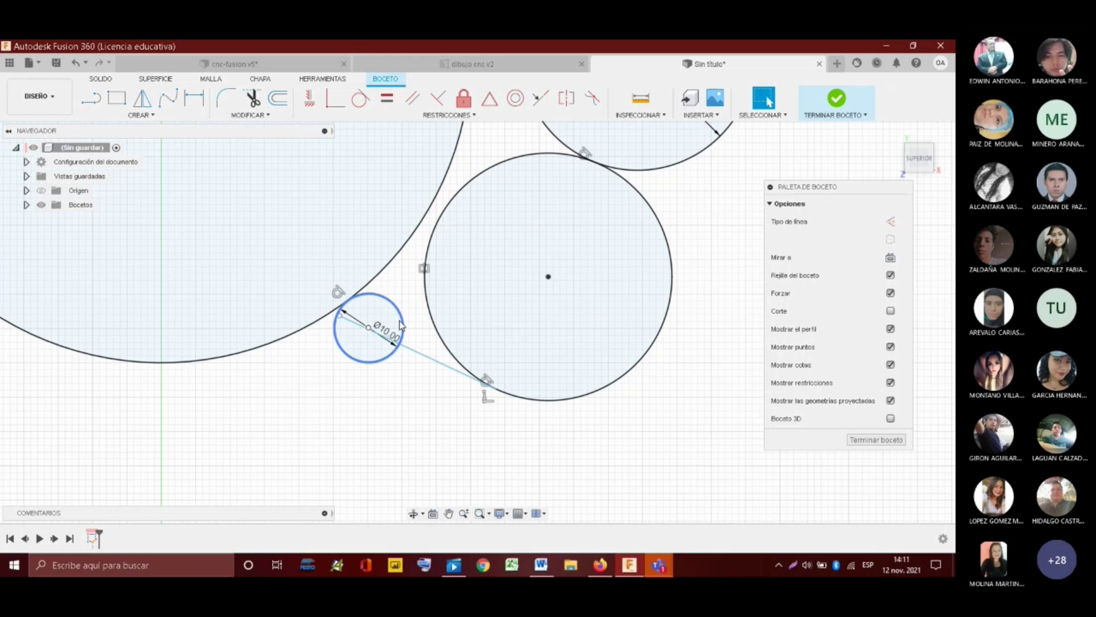
click(359, 102)
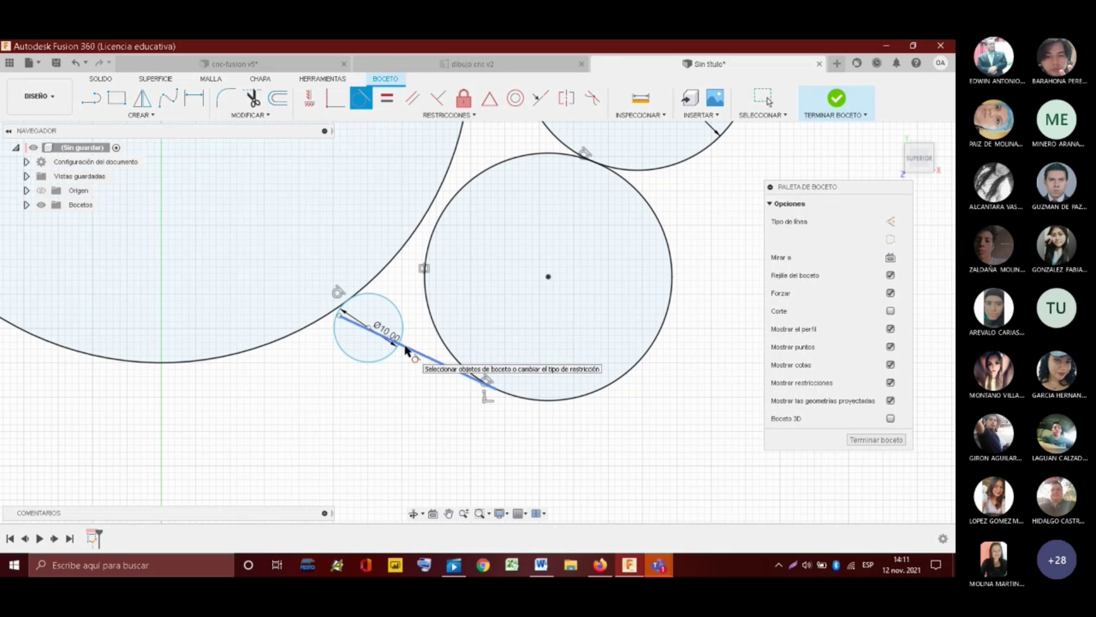
click(406, 348)
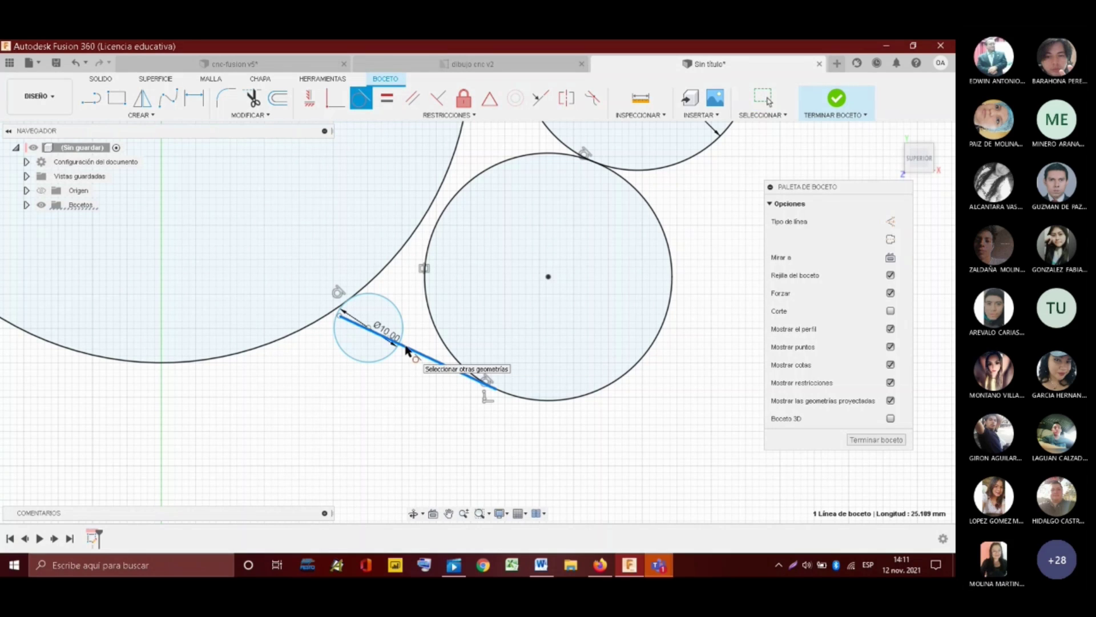
click(398, 311)
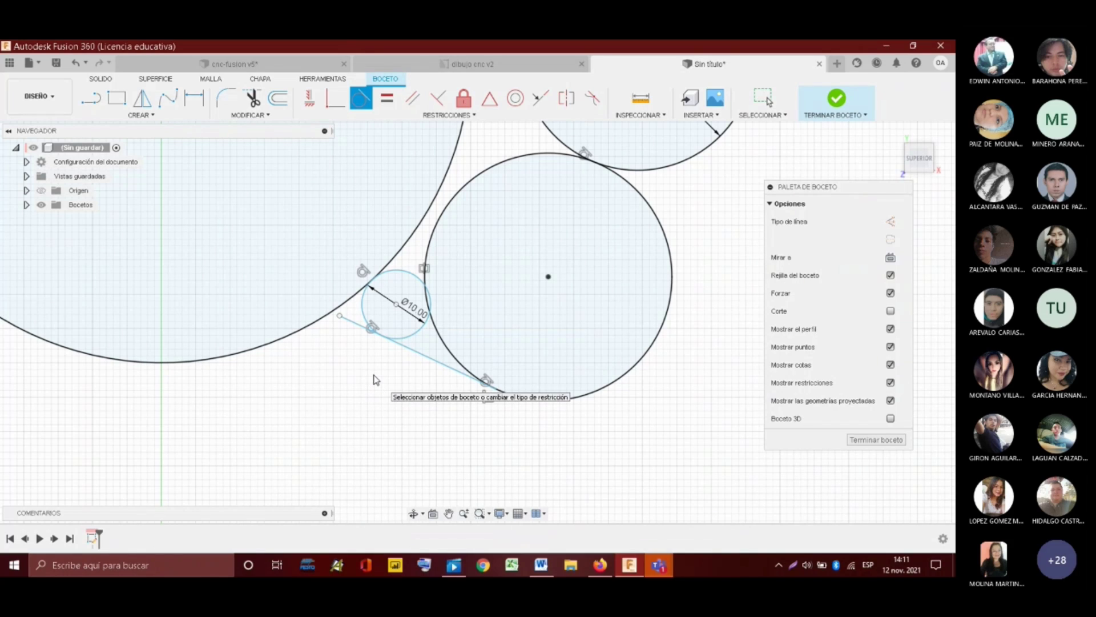
key(Escape)
key(ctrl+z)
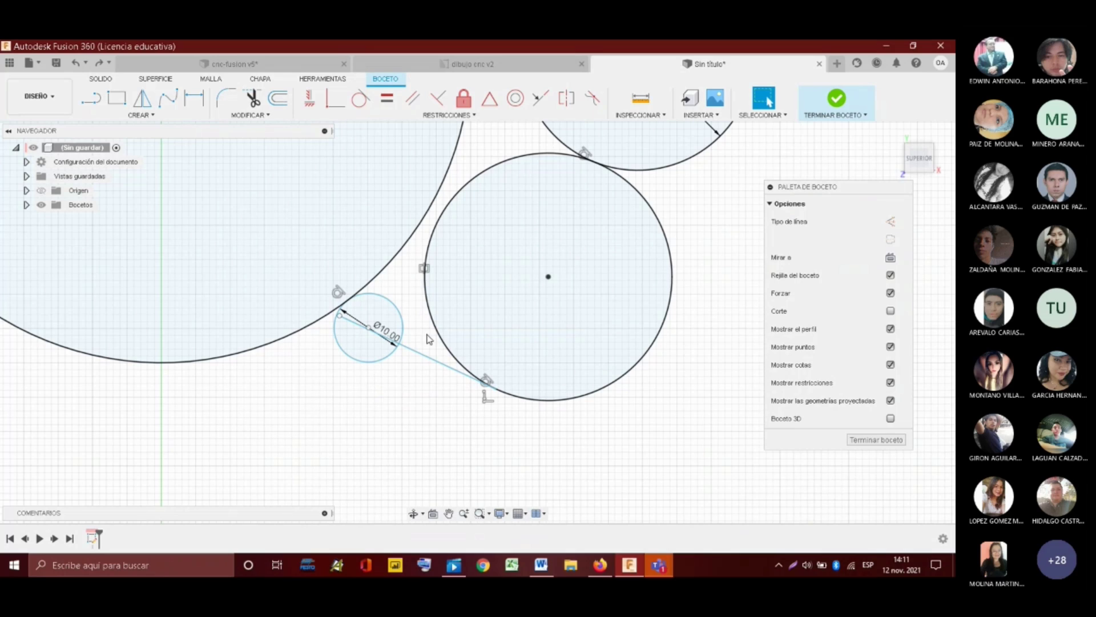
- Drag the Ø10 circle down-left, off the large circle, into the gap
click(418, 357)
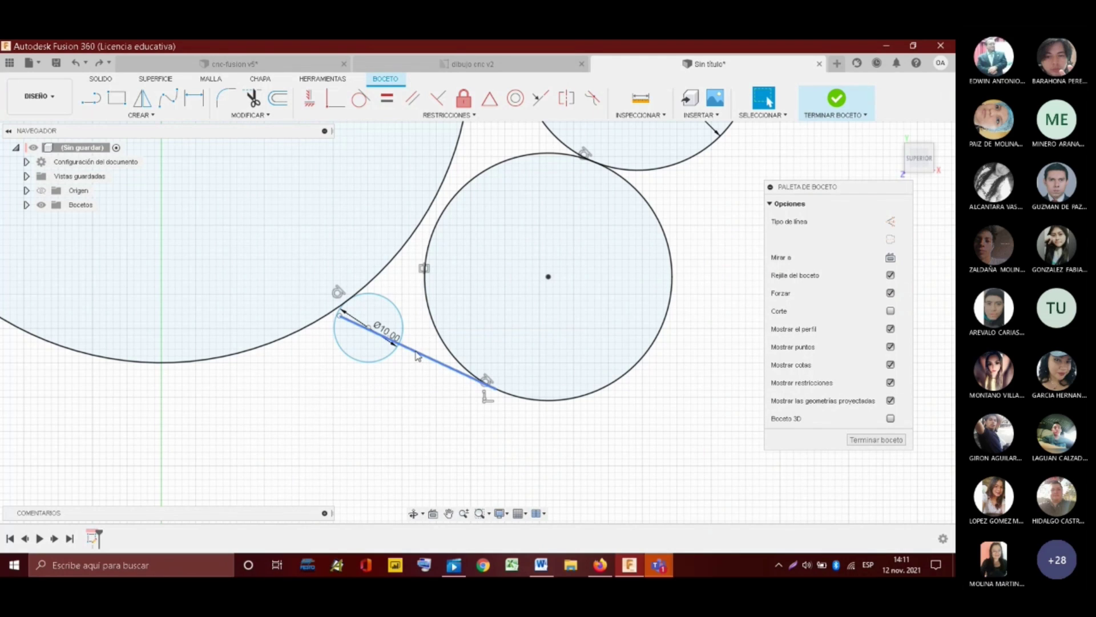
click(370, 334)
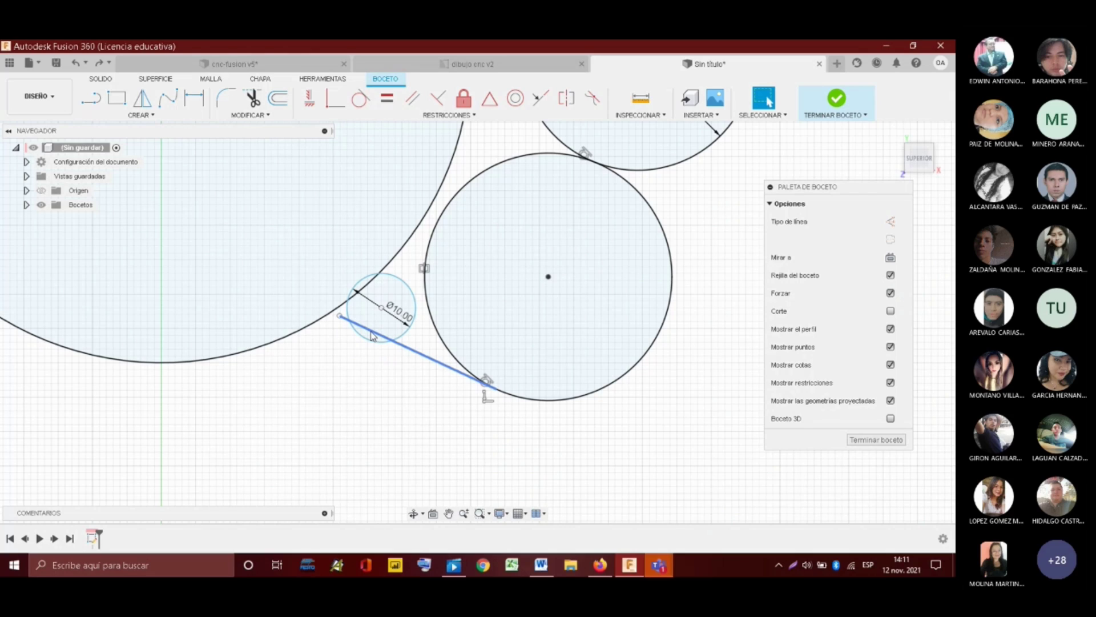
drag(370, 334, 337, 372)
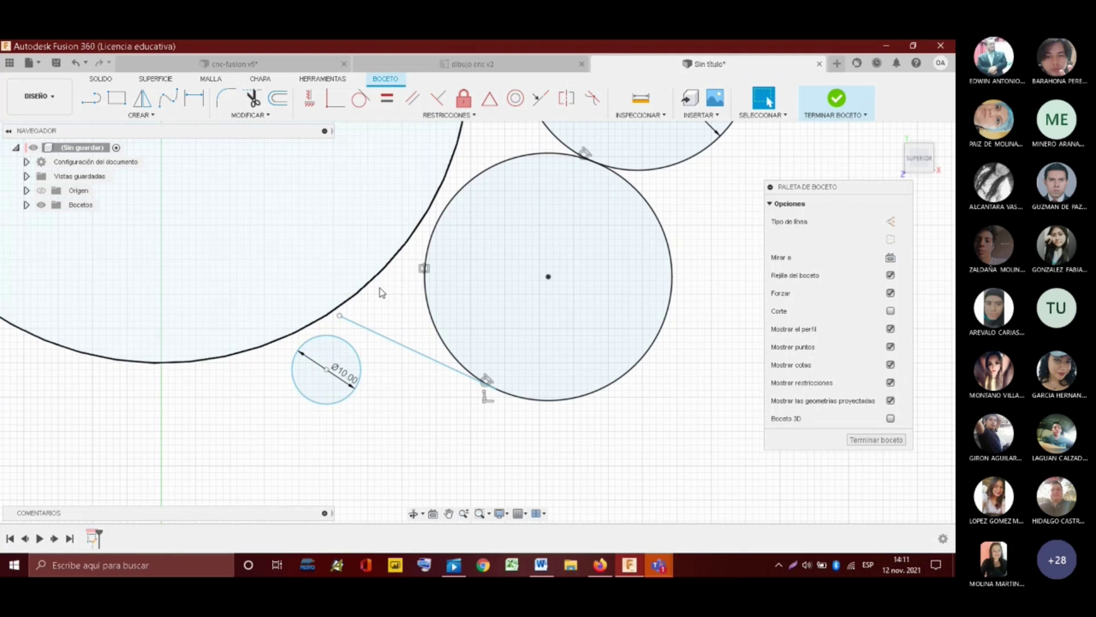
click(366, 328)
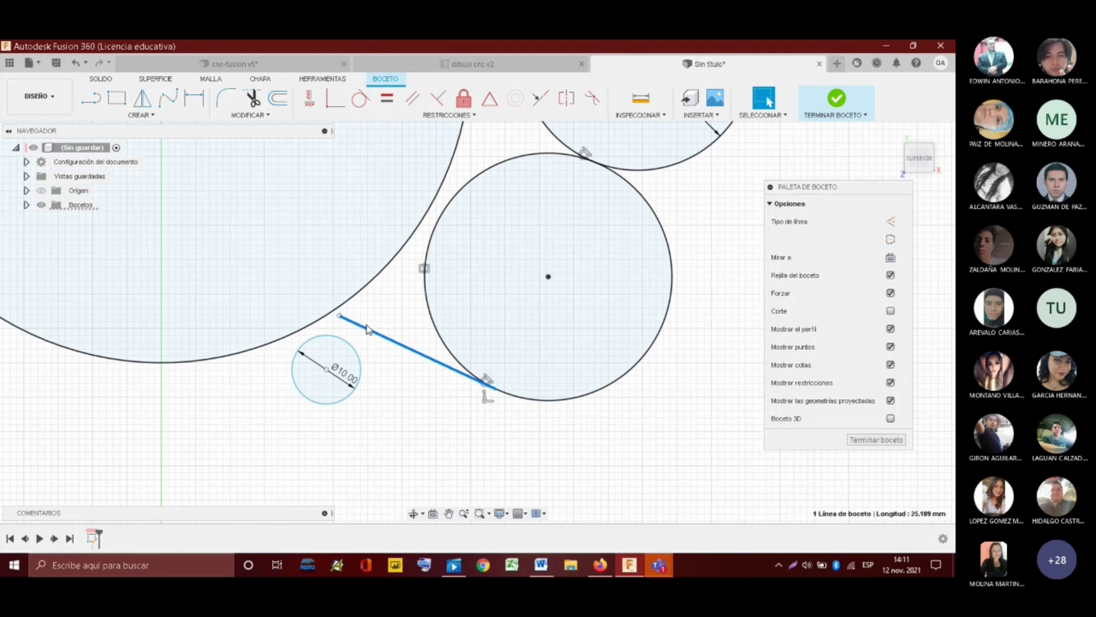
click(361, 372)
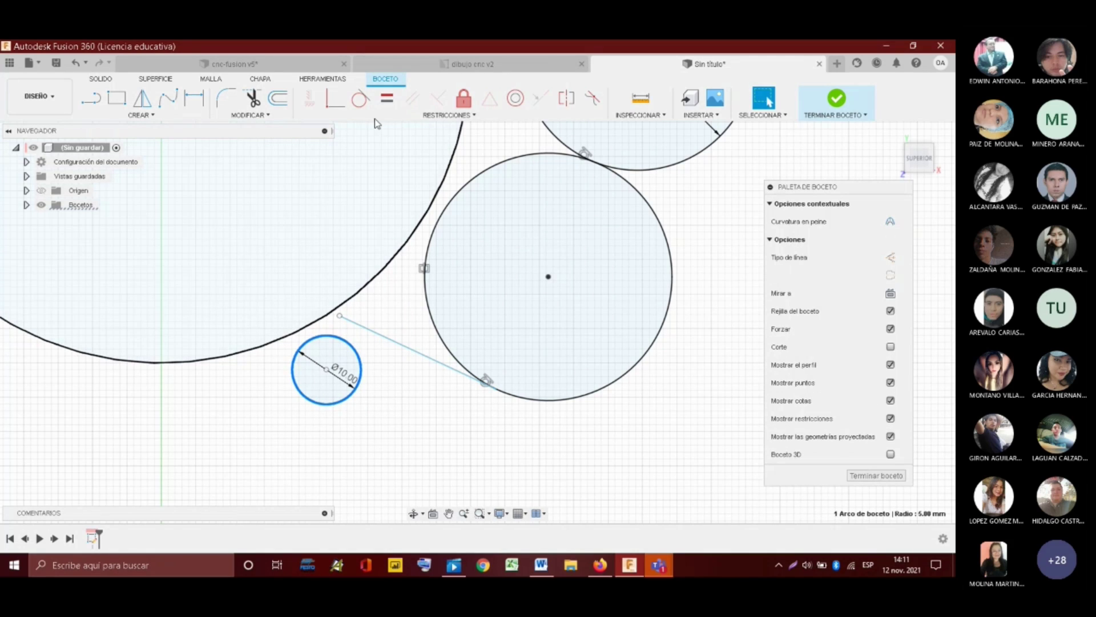
- Constrain the Ø10 circle tangent to both the Ø90 circle and the slanted line
click(360, 98)
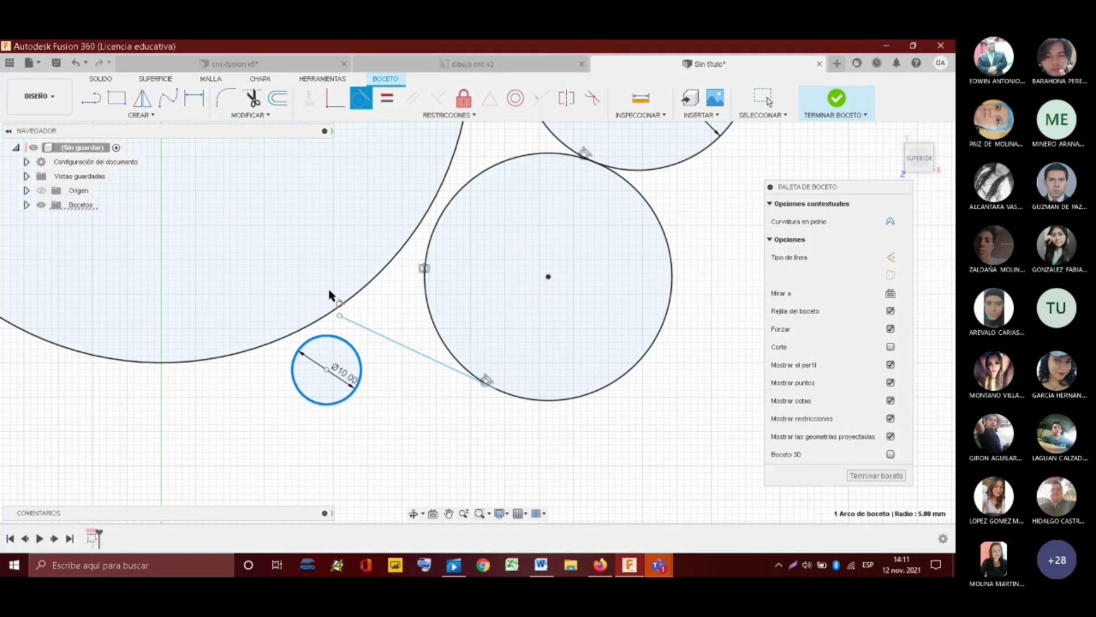
click(322, 324)
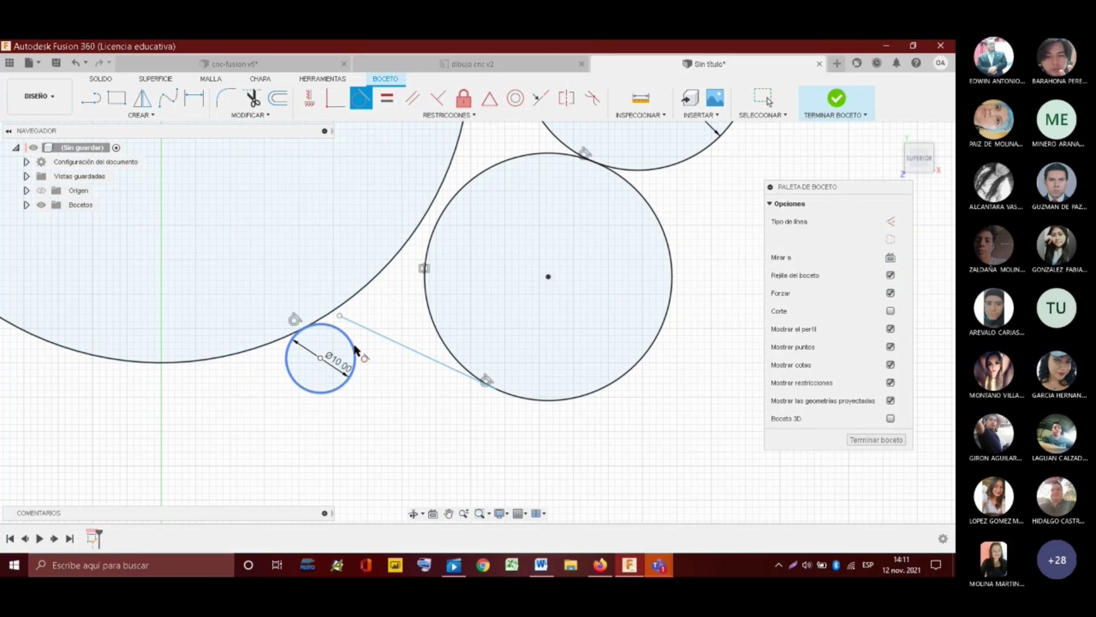
click(353, 363)
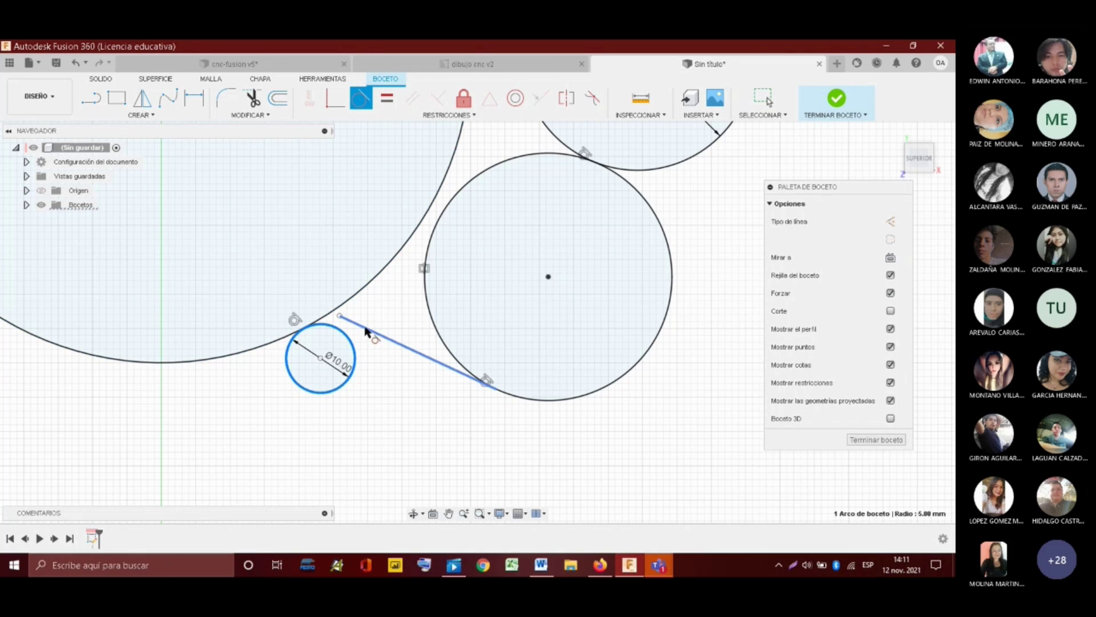
click(364, 330)
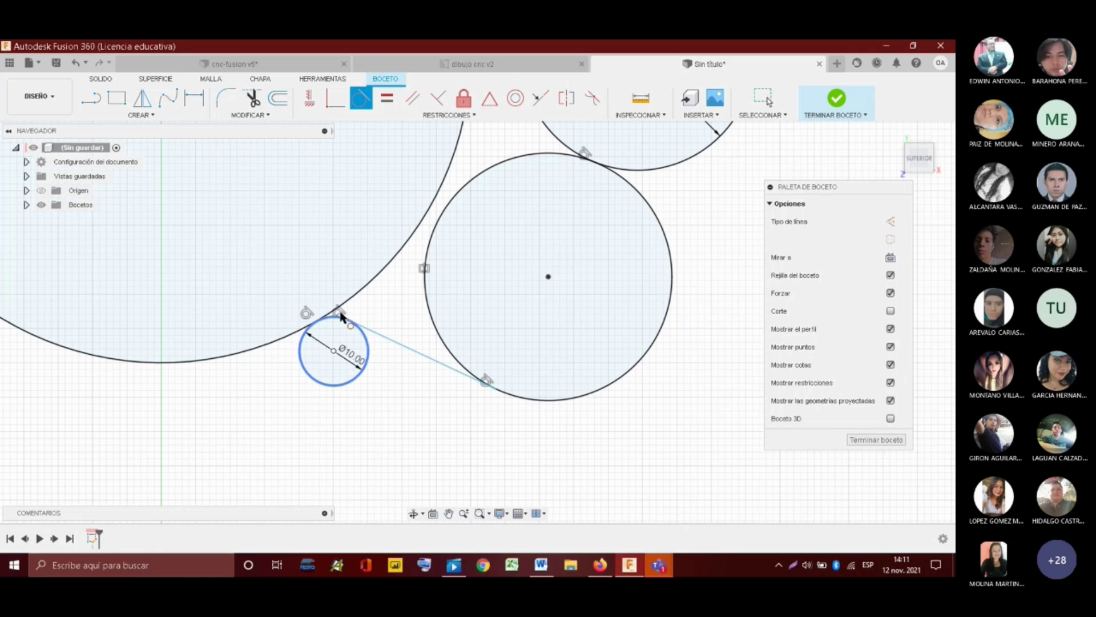
scroll(340, 315, up, 2)
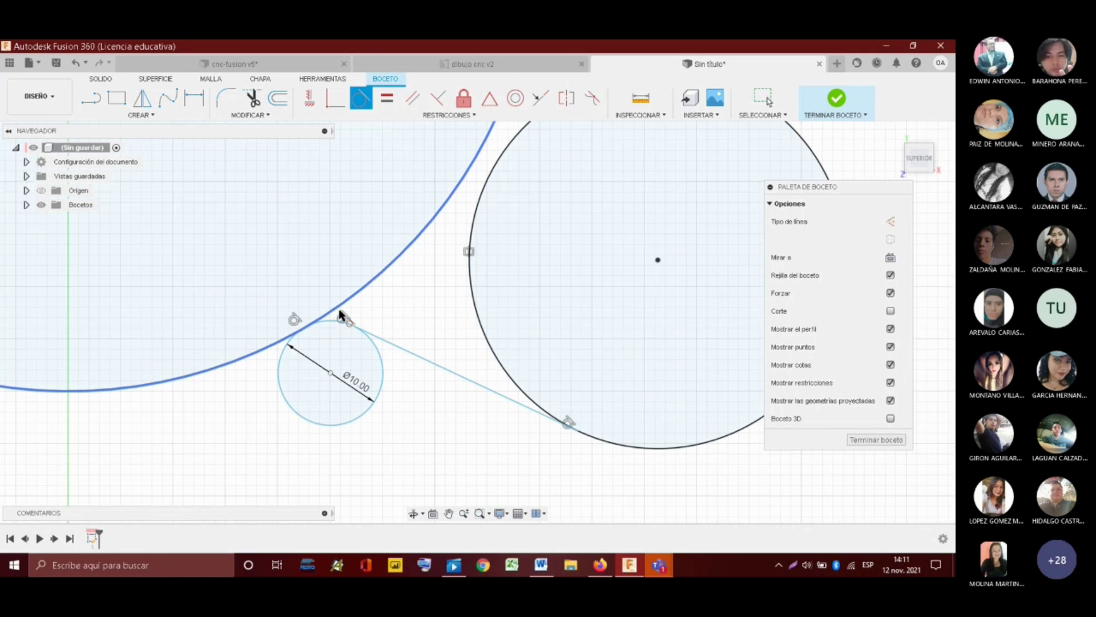
scroll(340, 315, up, 5)
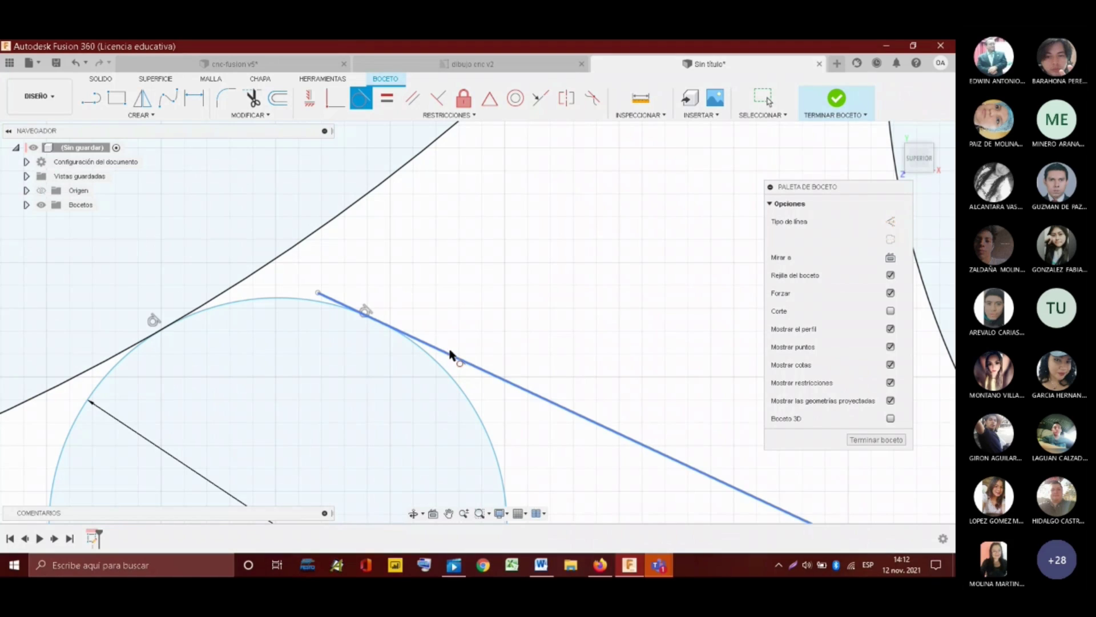
key(Escape)
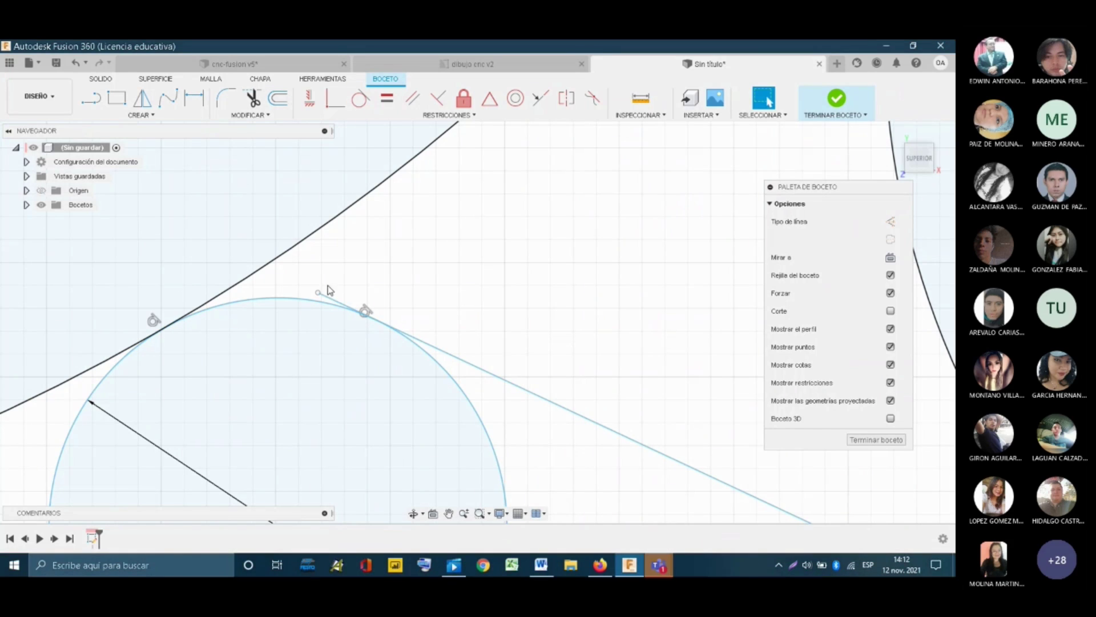
scroll(371, 274, down, 4)
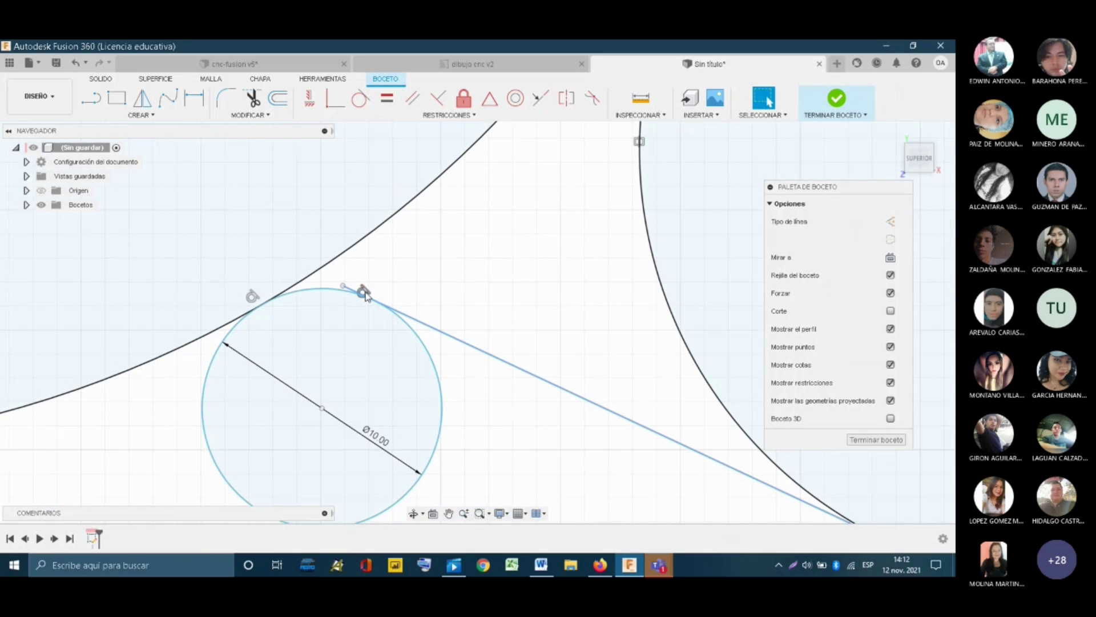
scroll(366, 294, down, 1)
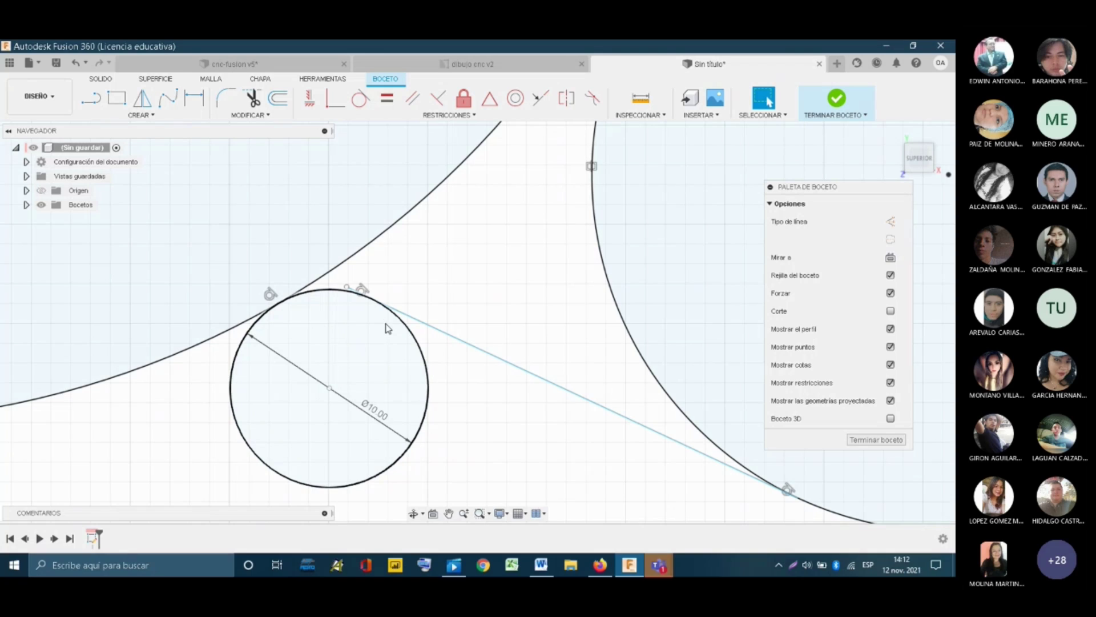
- Zoom out on the sketch and open the MODIFICAR tools dropdown
scroll(387, 329, down, 5)
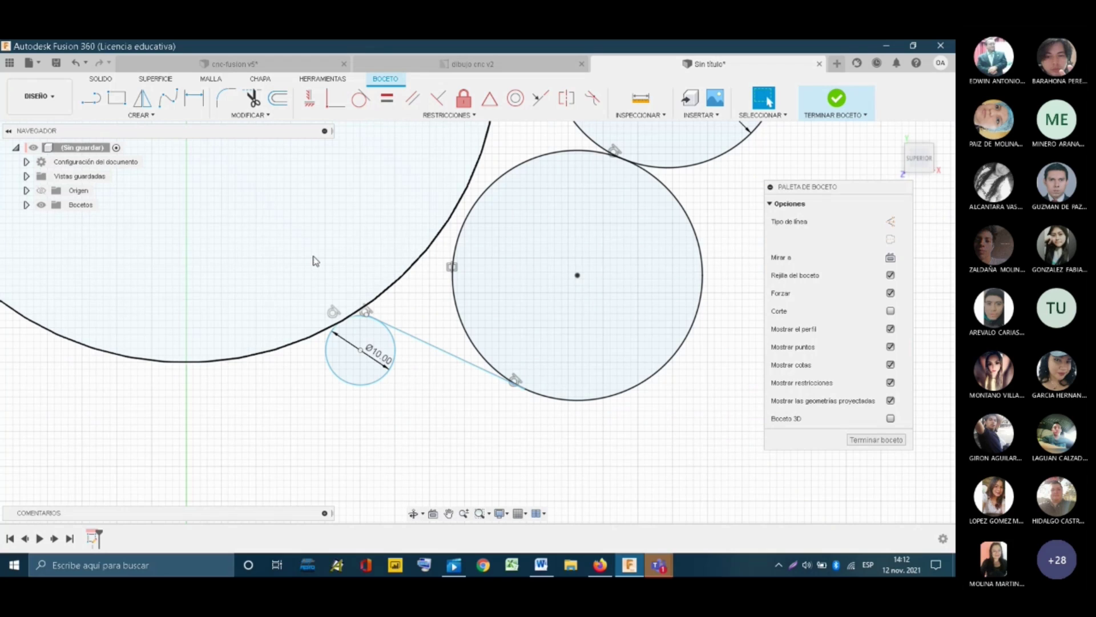
click(266, 114)
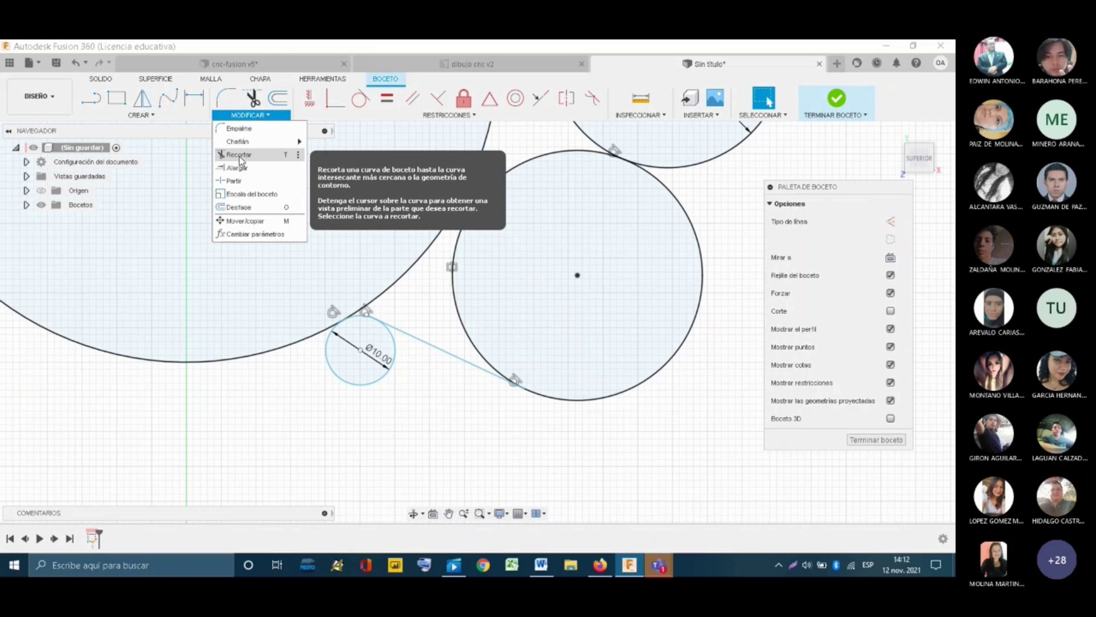
- Use Trim to cut away part of the small circle
click(239, 155)
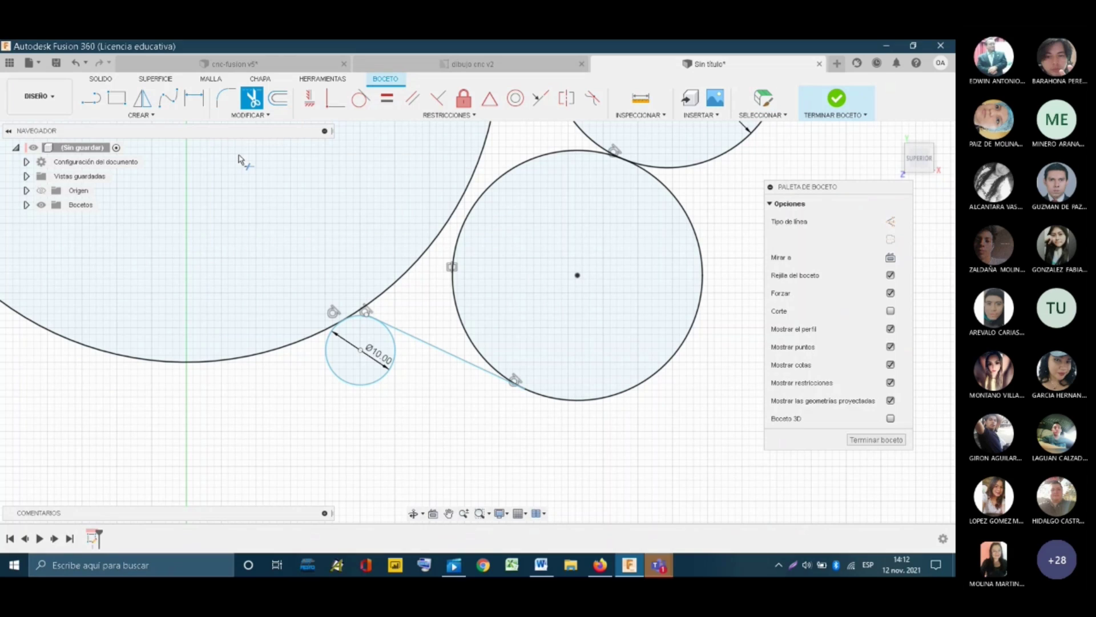
click(377, 381)
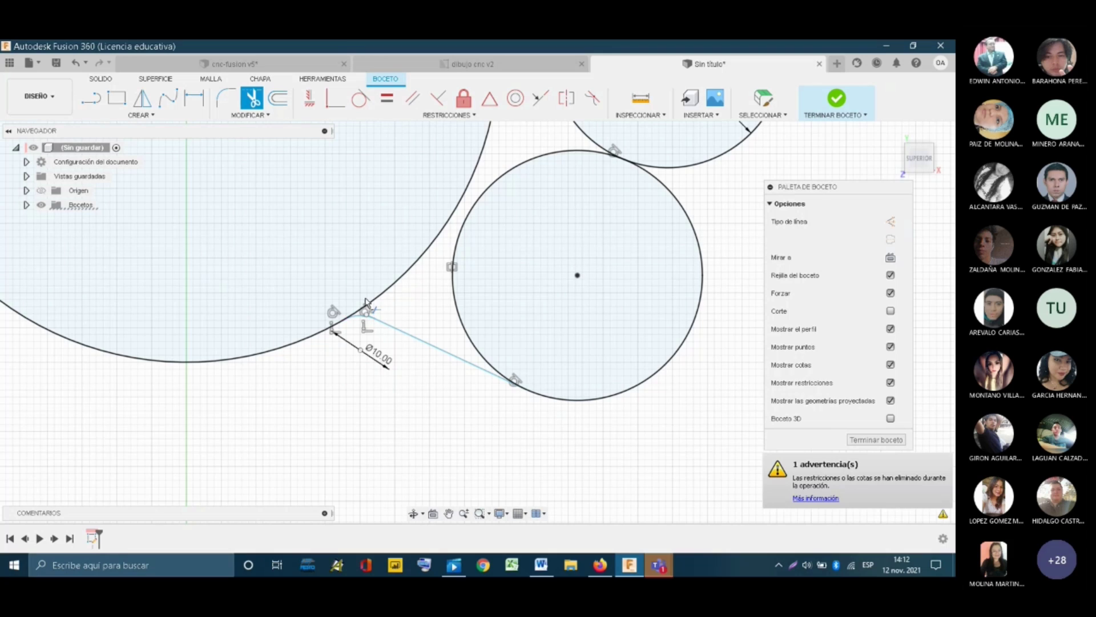
scroll(365, 308, up, 5)
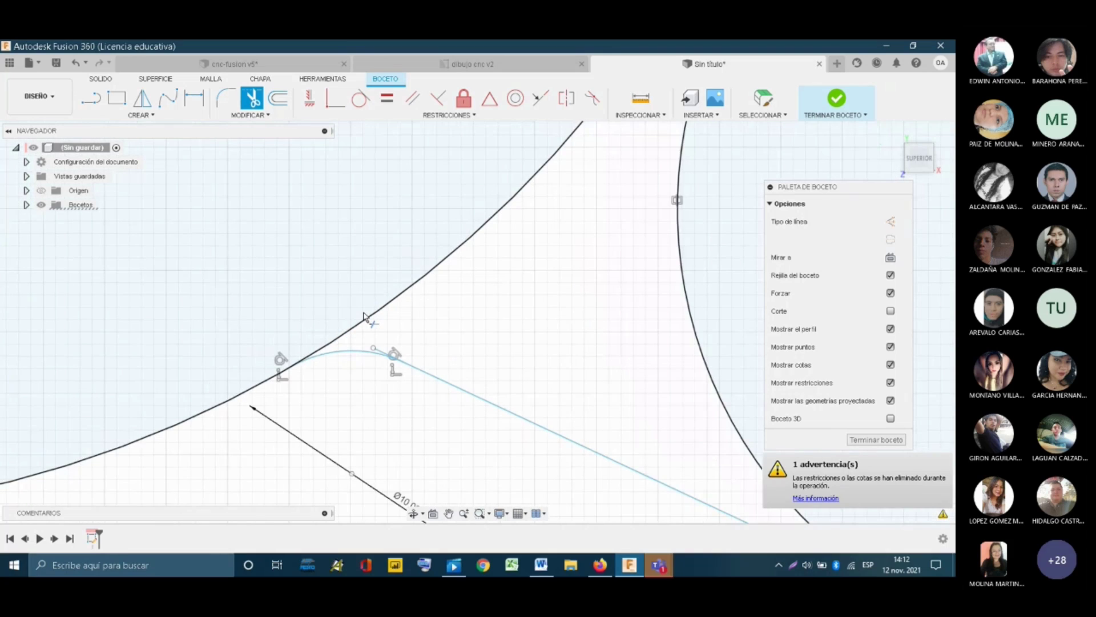
scroll(366, 319, up, 3)
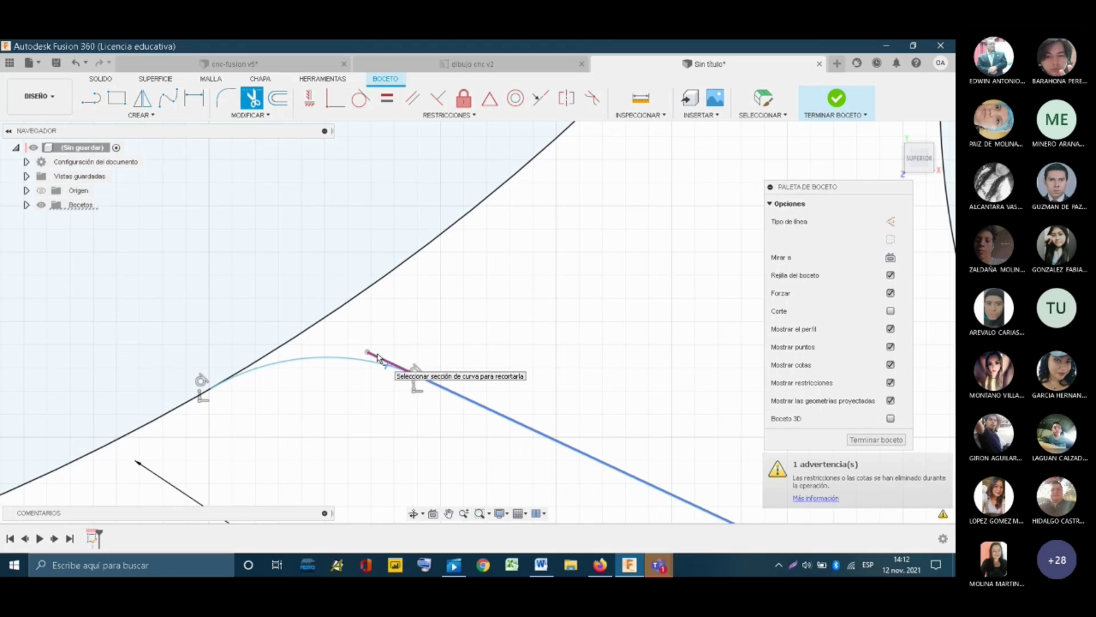
scroll(360, 351, down, 1)
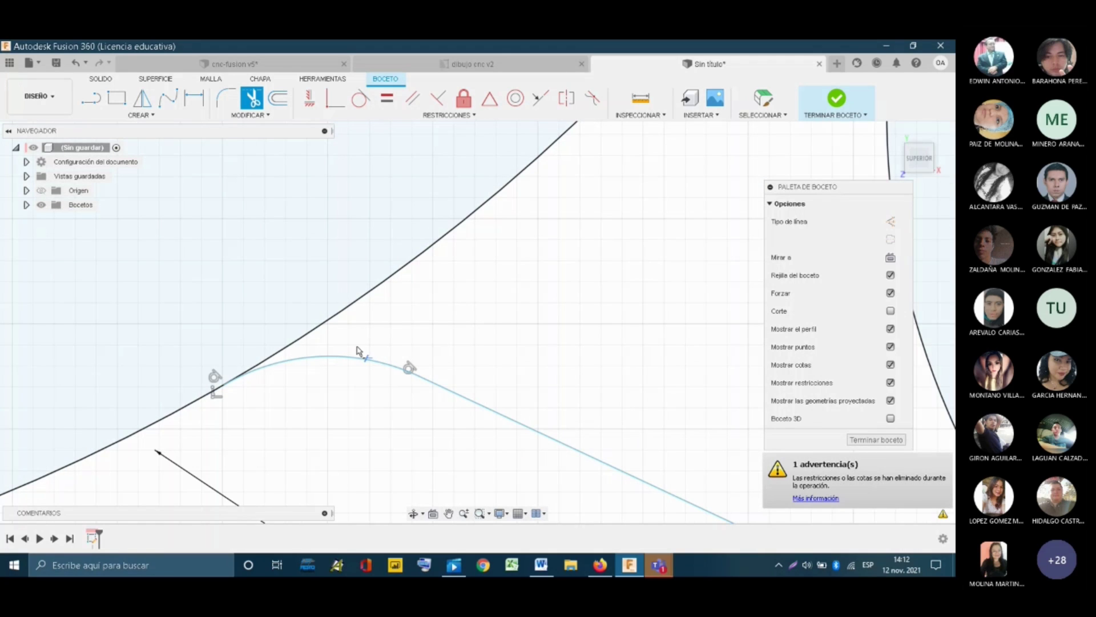
scroll(357, 350, down, 5)
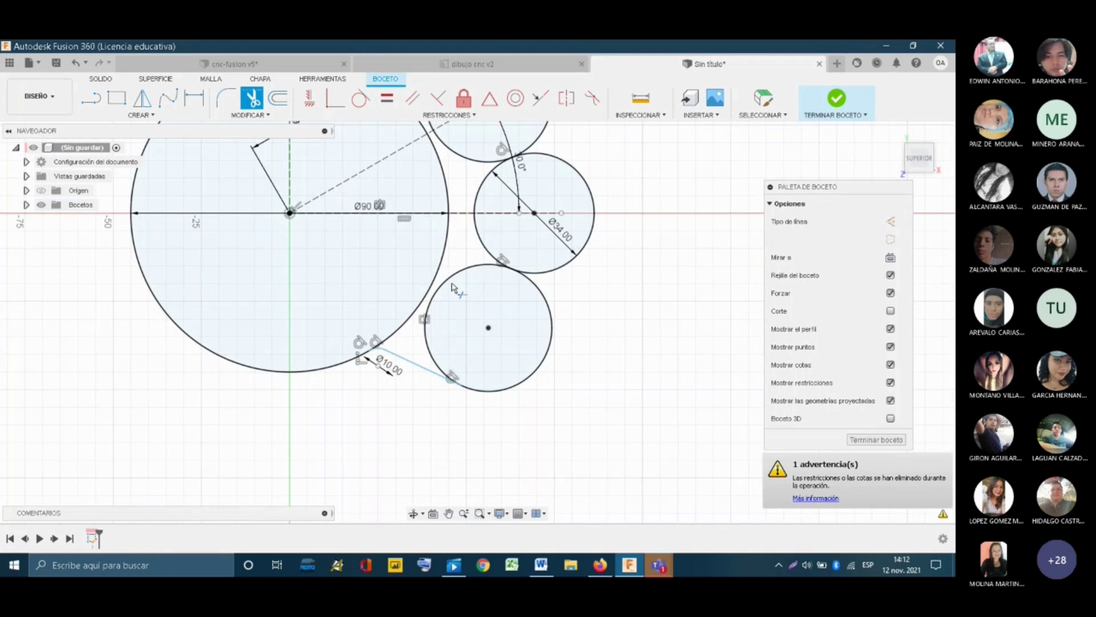
- Trim the lower Ø36 circle's inner arc and the Ø34 circle's right arc
click(454, 288)
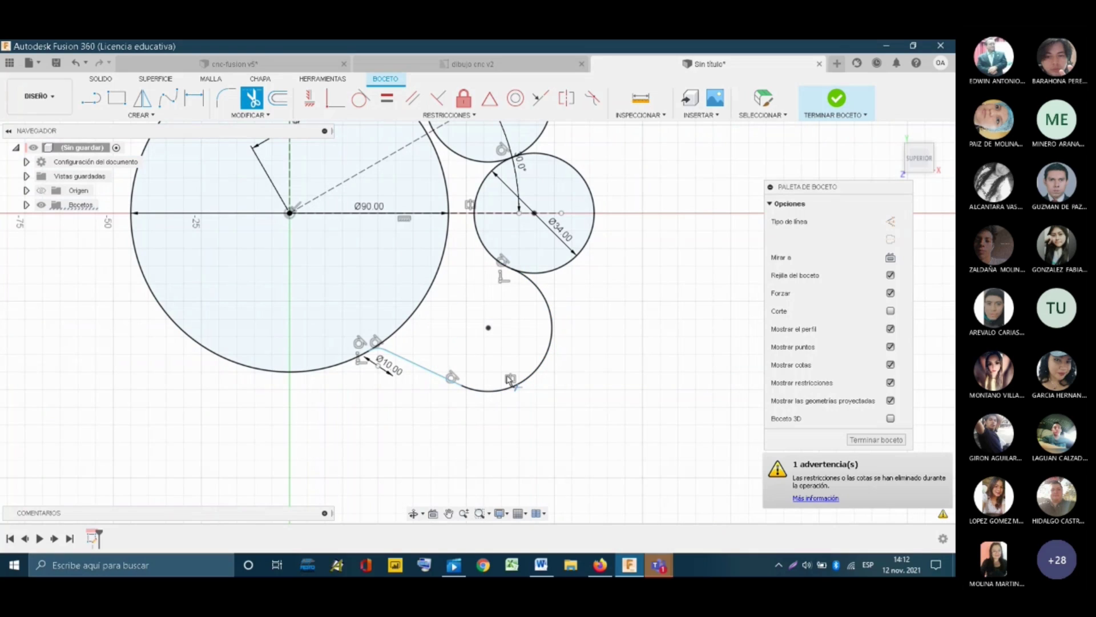
scroll(571, 314, down, 1)
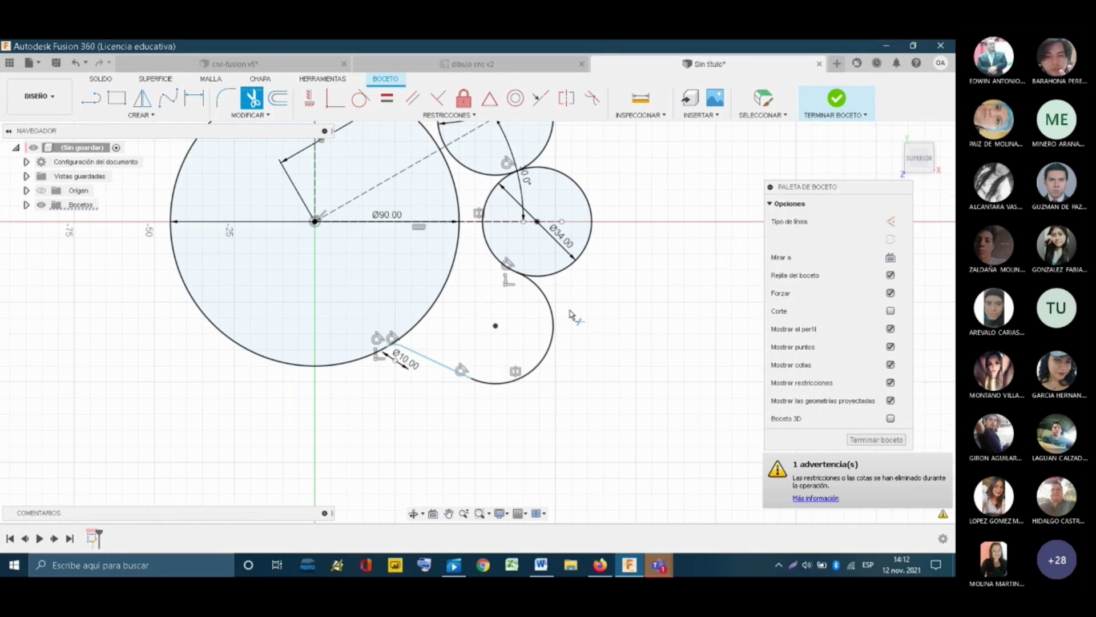
scroll(571, 314, down, 1)
middle_drag(592, 243, 577, 309)
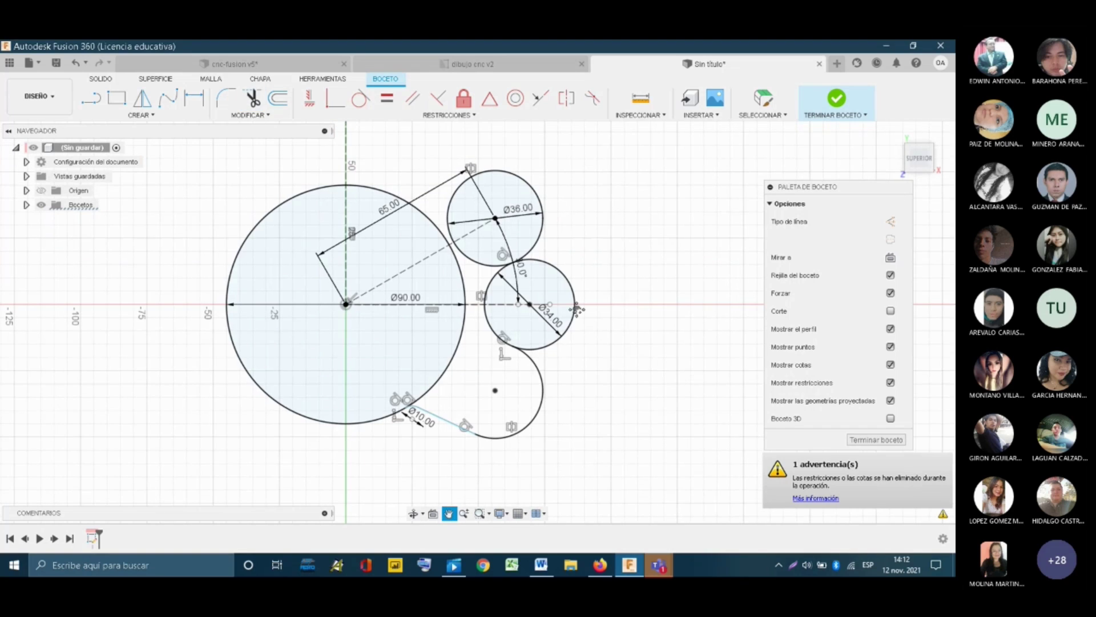
scroll(578, 309, up, 2)
scroll(593, 271, down, 1)
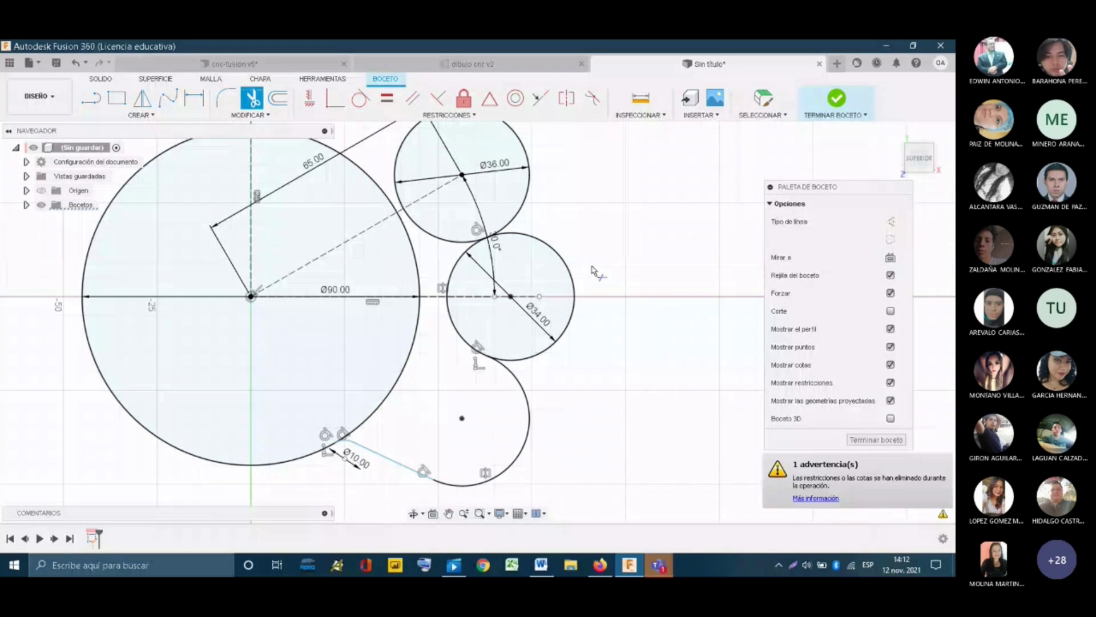
click(573, 288)
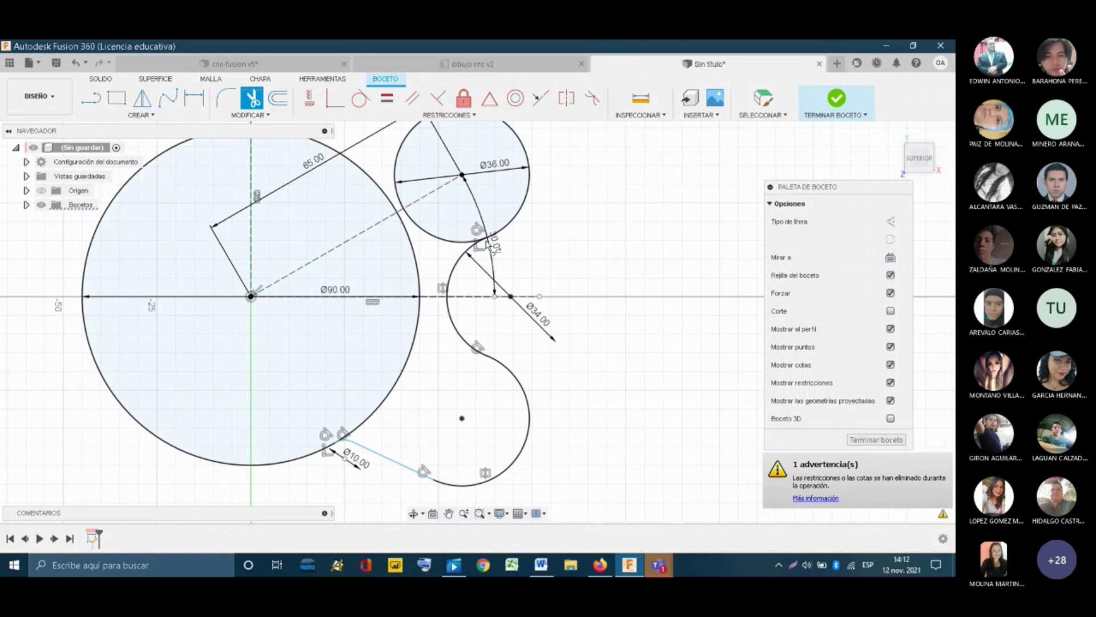
scroll(532, 300, down, 2)
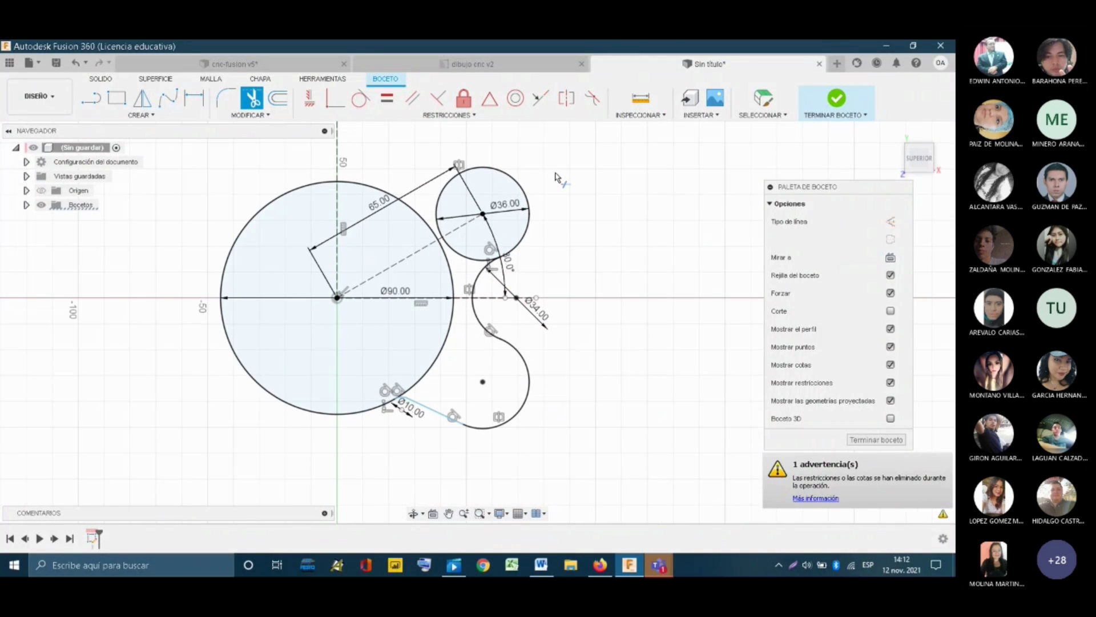
scroll(557, 177, up, 1)
key(Escape)
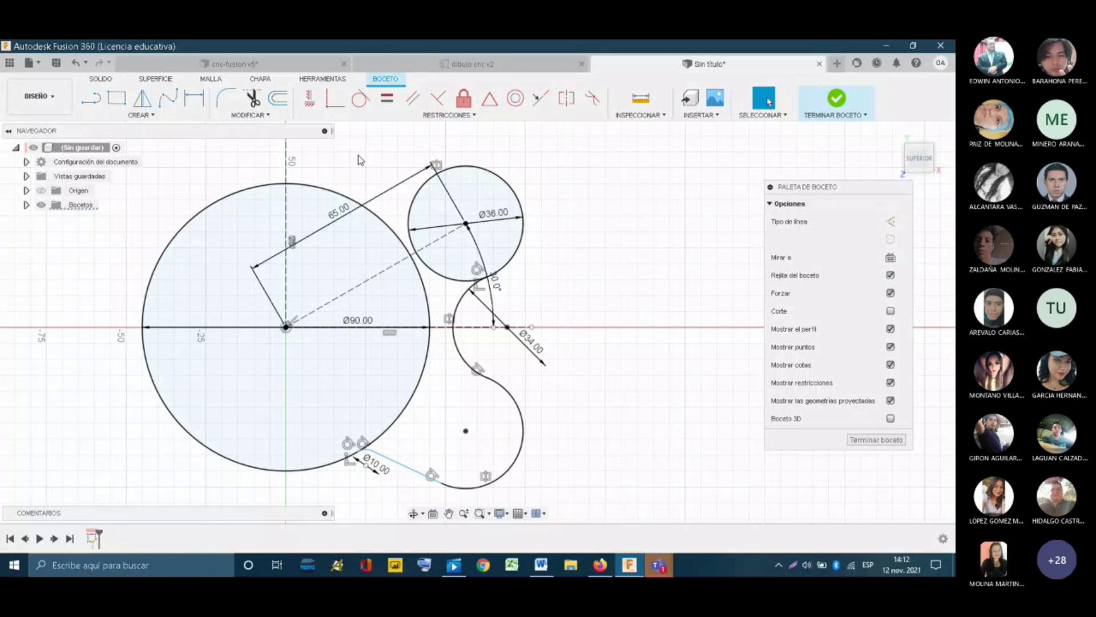
- Start a sketch Mirror with the sloped bottom line and a second object selected
click(156, 116)
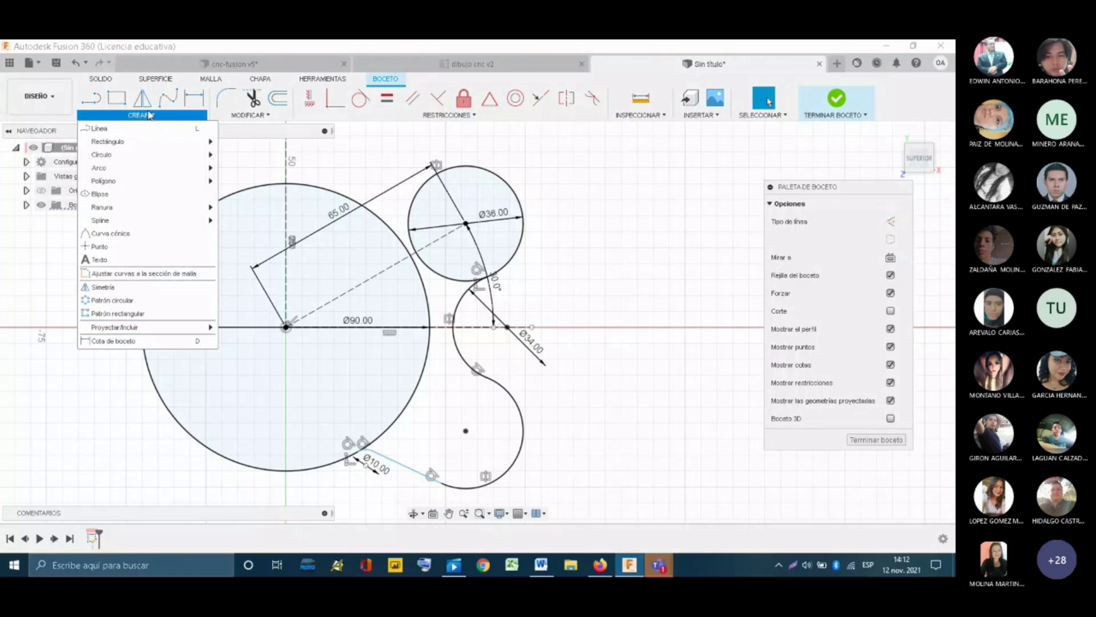
click(143, 99)
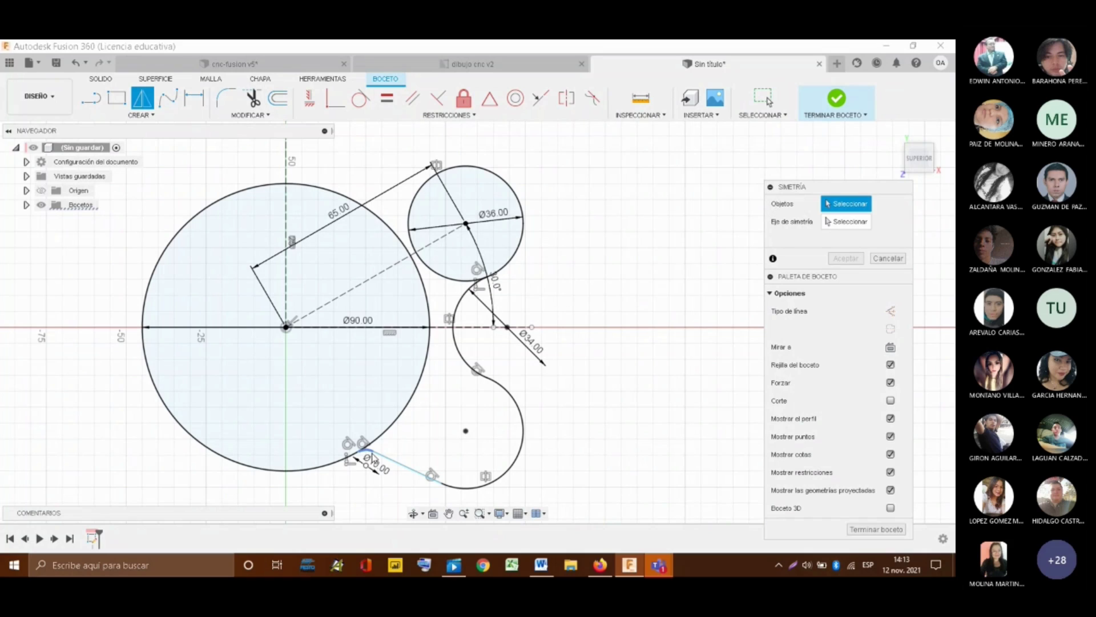
scroll(368, 457, up, 3)
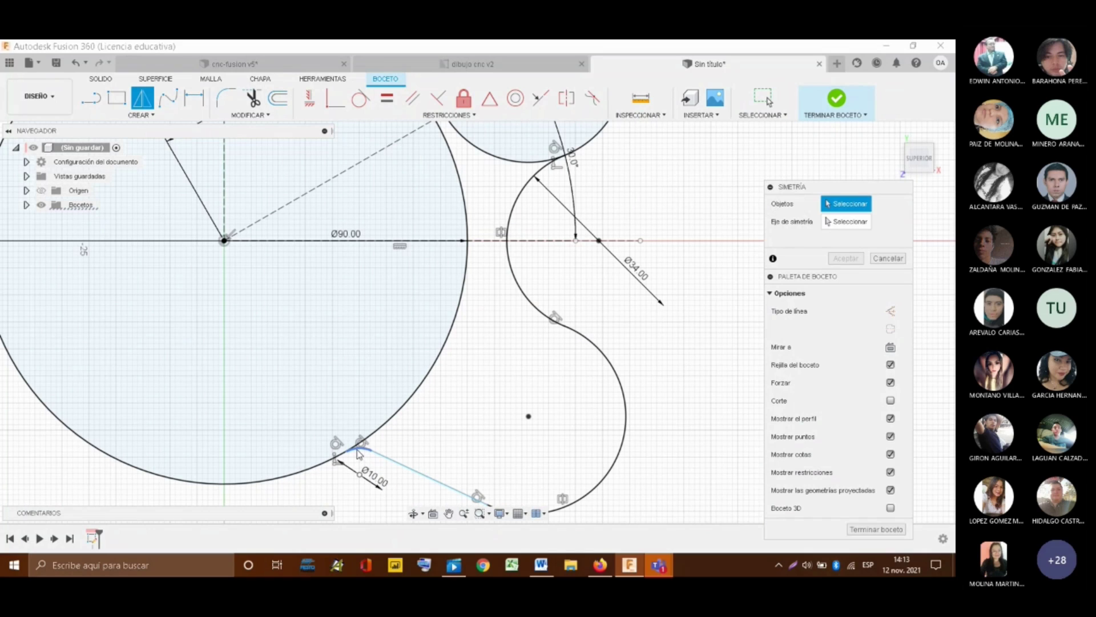
click(358, 452)
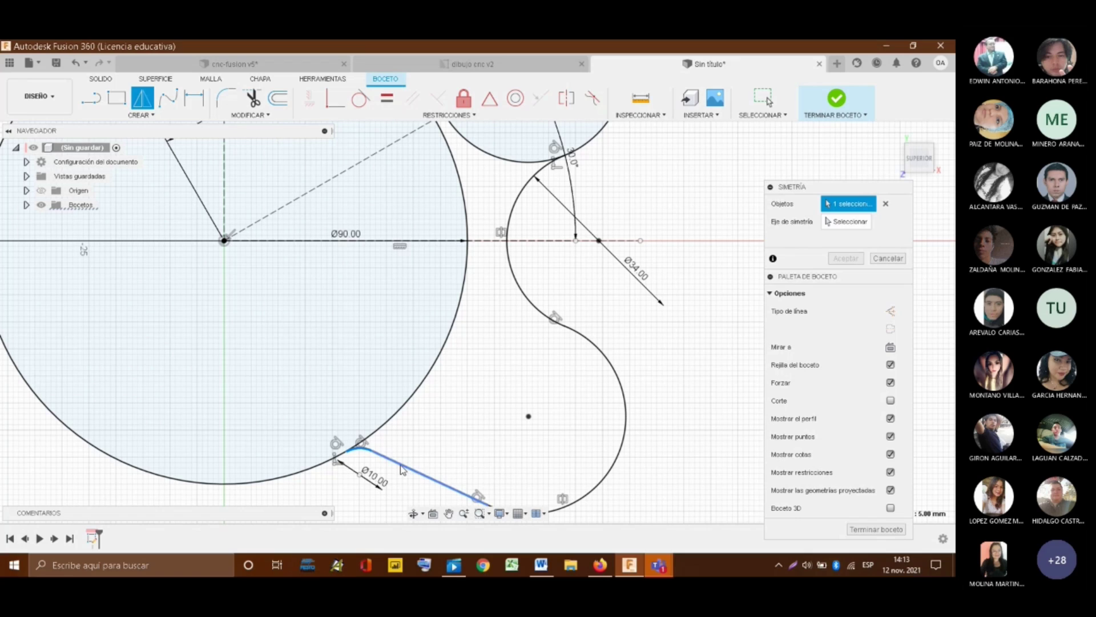
click(402, 469)
scroll(408, 473, down, 3)
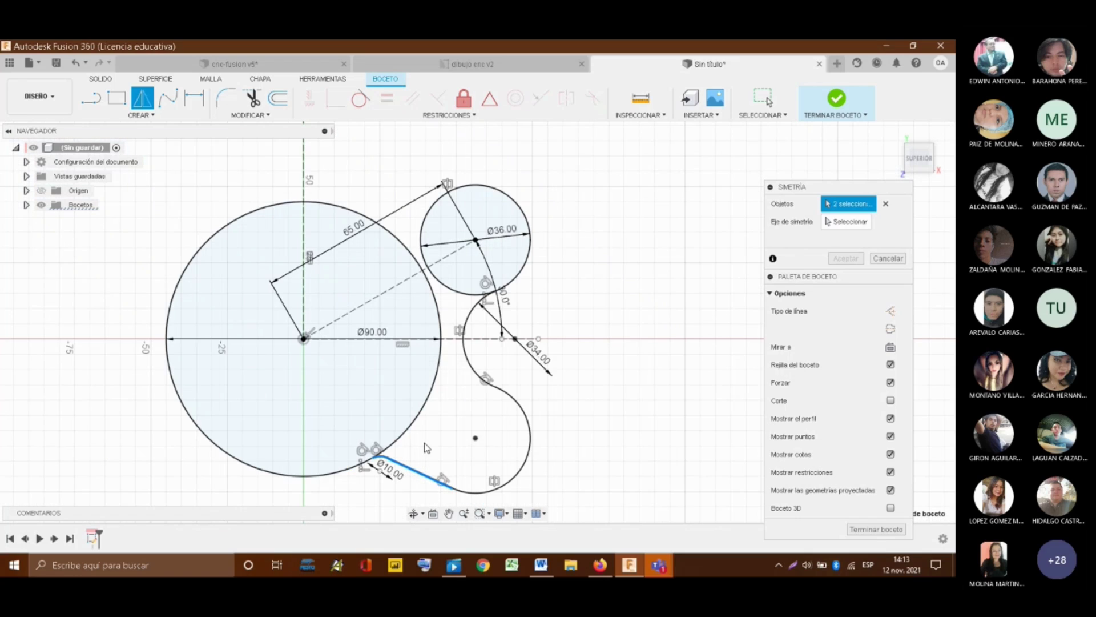
- Mirror the selection across the horizontal axis to create the matching top line
click(848, 223)
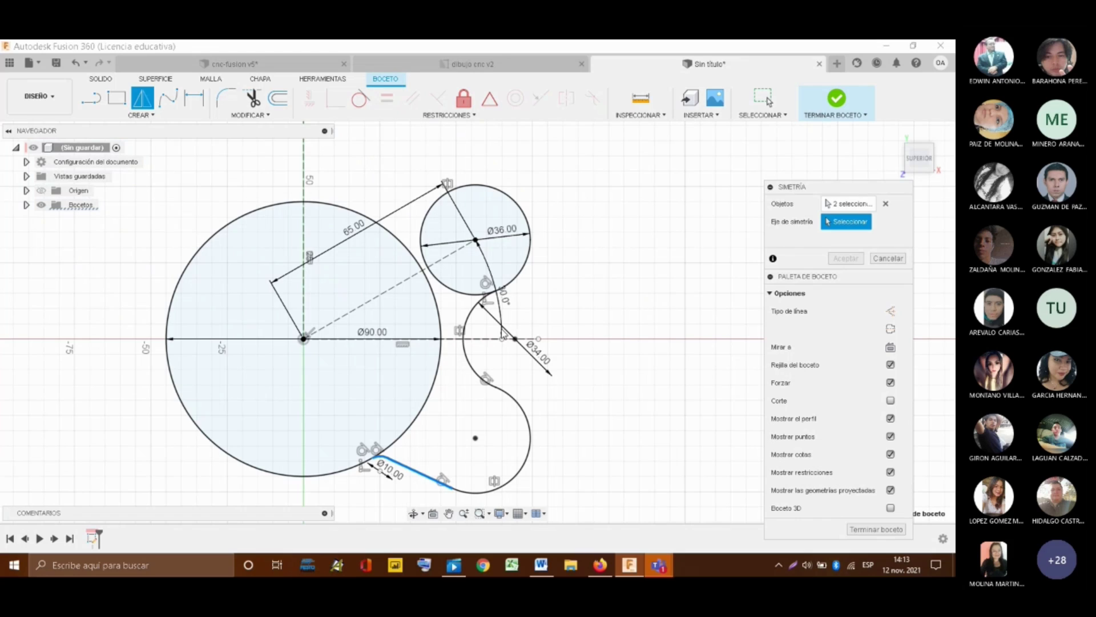
click(501, 338)
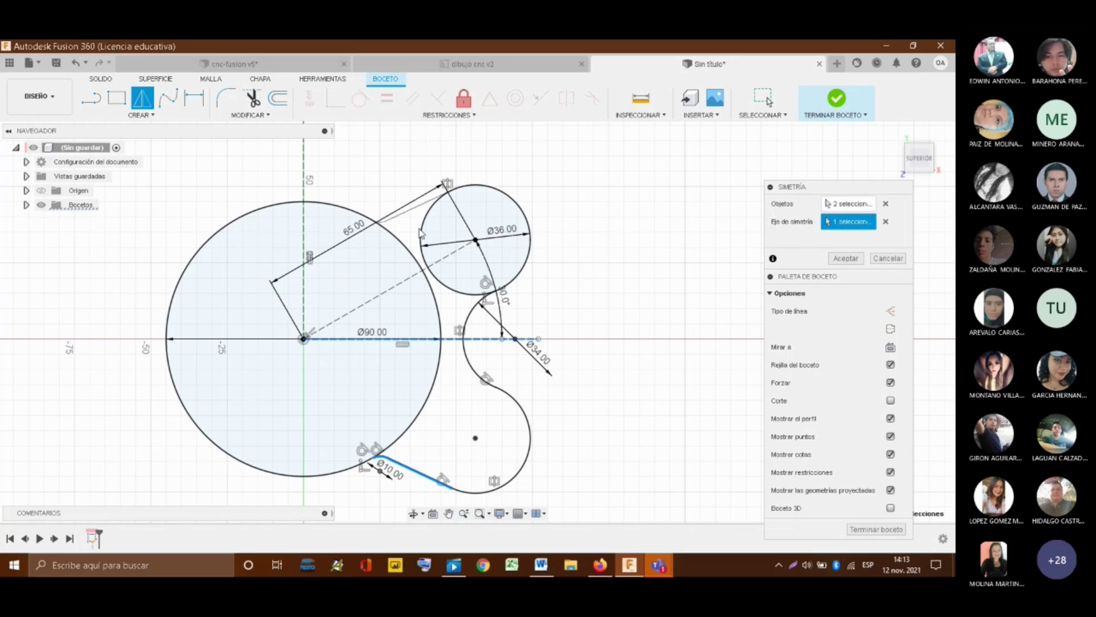
click(845, 259)
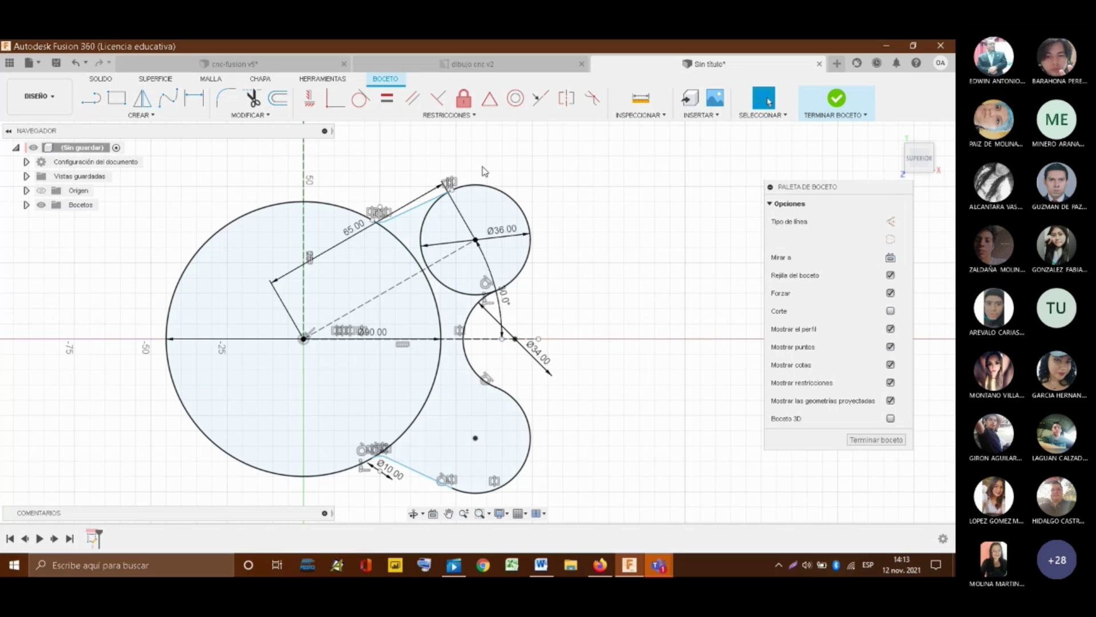
scroll(400, 177, up, 2)
scroll(401, 177, up, 2)
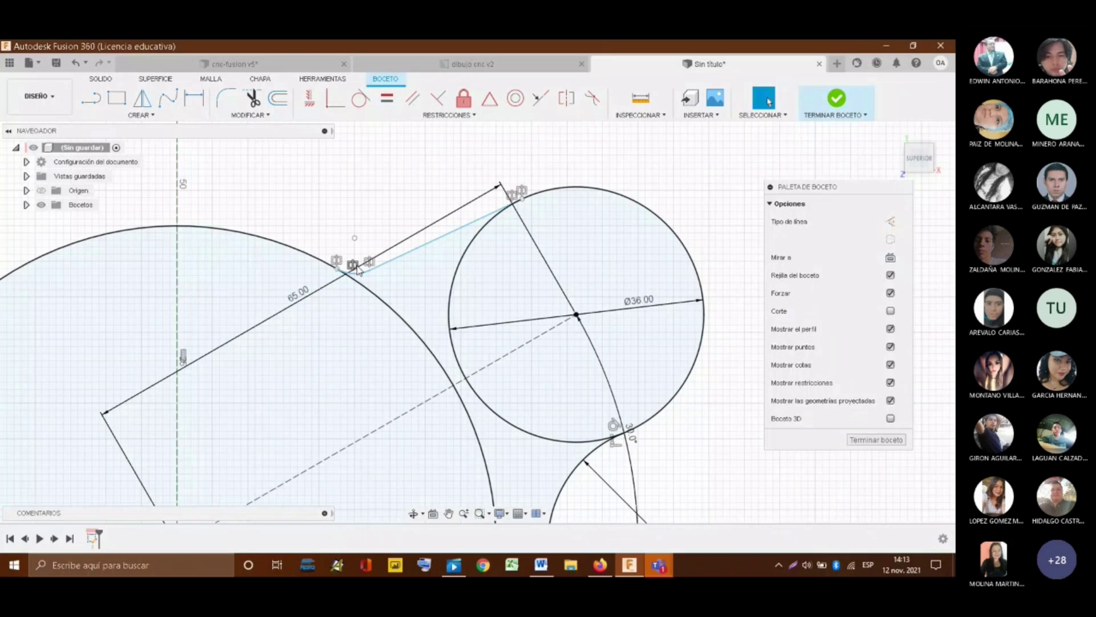
scroll(357, 268, down, 1)
scroll(417, 337, down, 2)
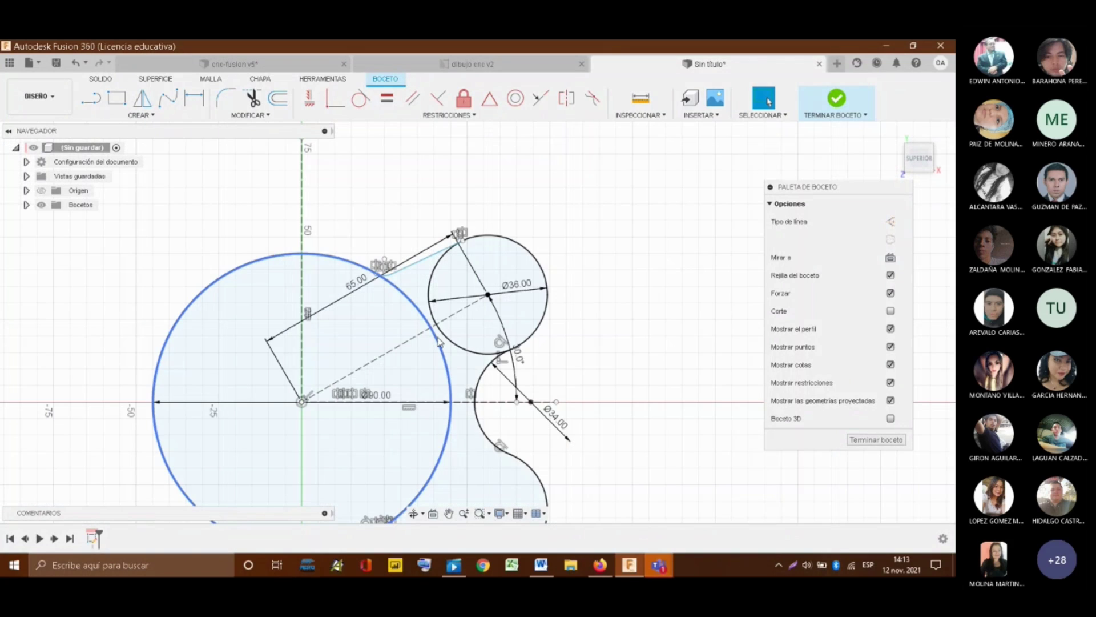
scroll(437, 341, down, 1)
scroll(463, 429, up, 2)
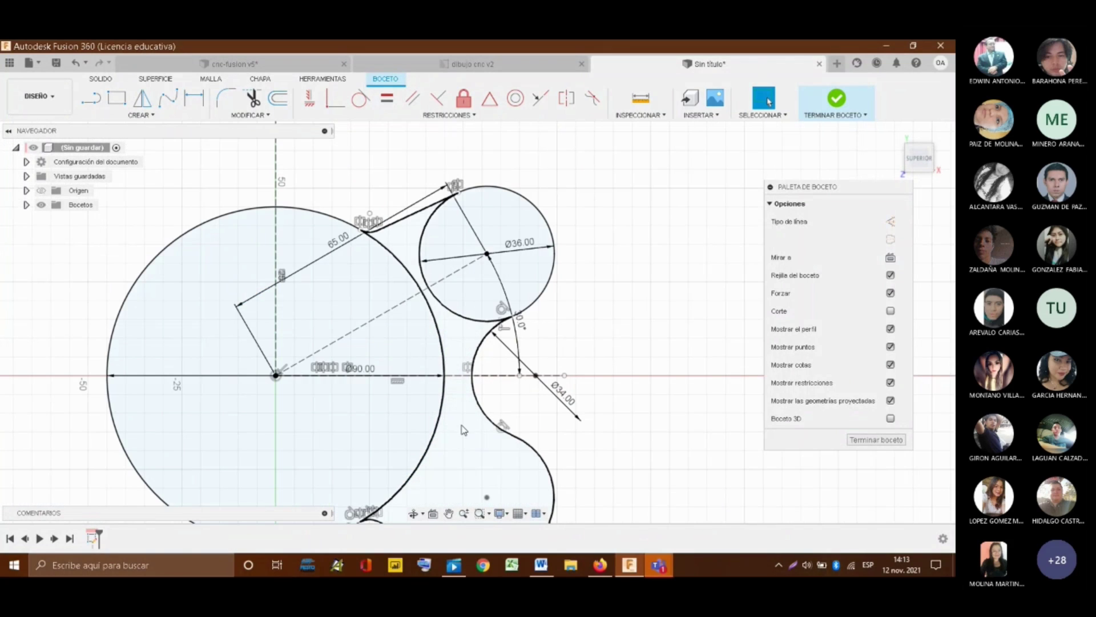
scroll(464, 430, up, 1)
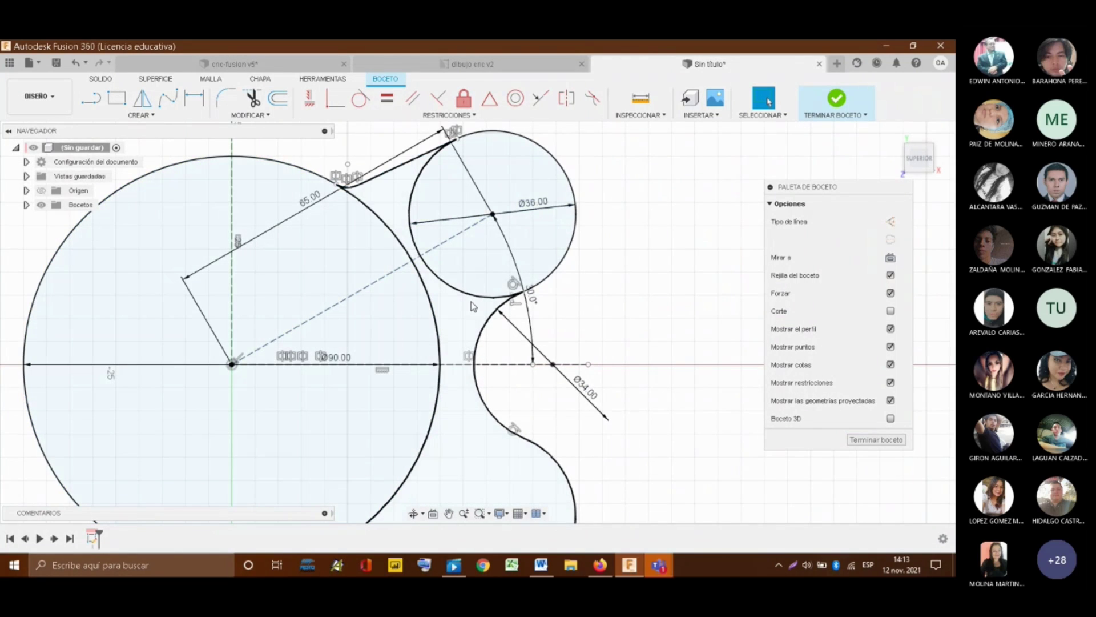
scroll(437, 289, down, 2)
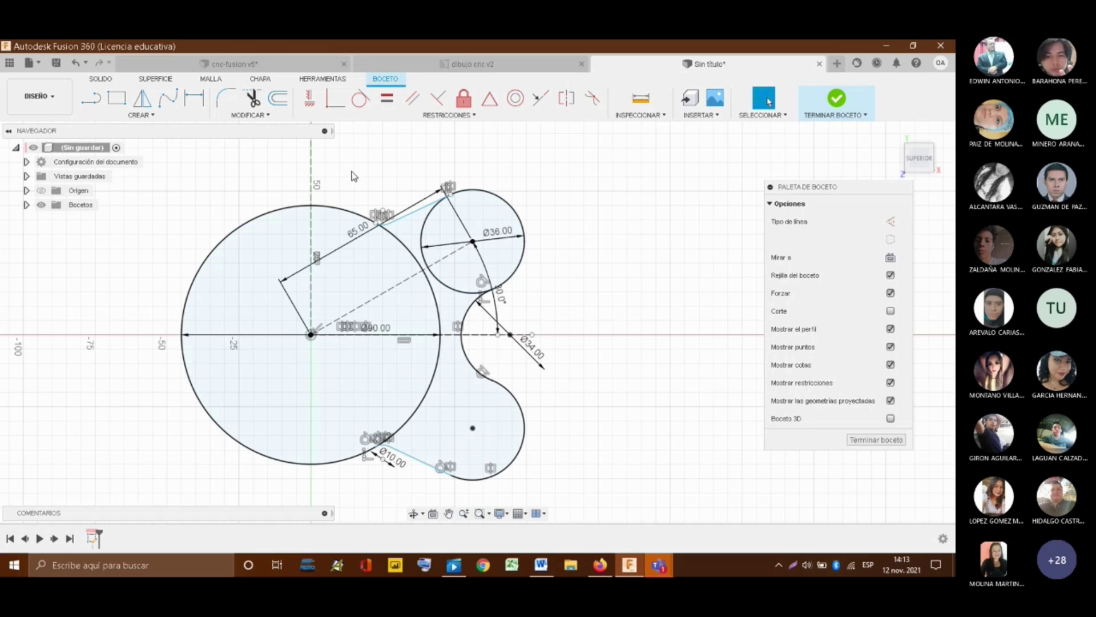
- Trim the Ø36 circle's left and lower arcs so the lobe joins the large circle
click(260, 116)
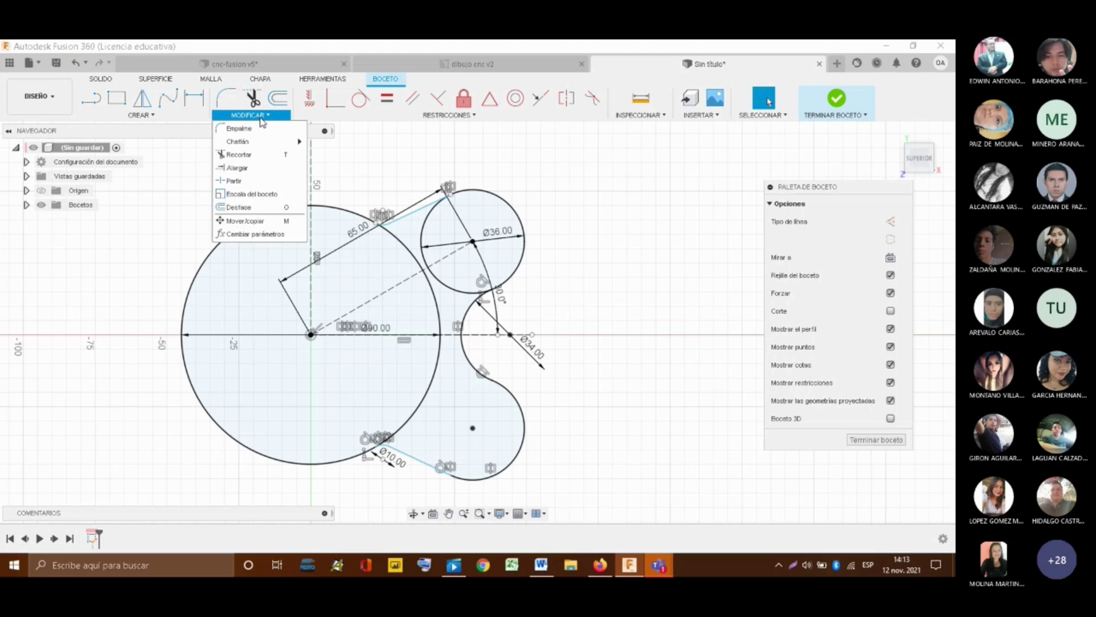
click(250, 156)
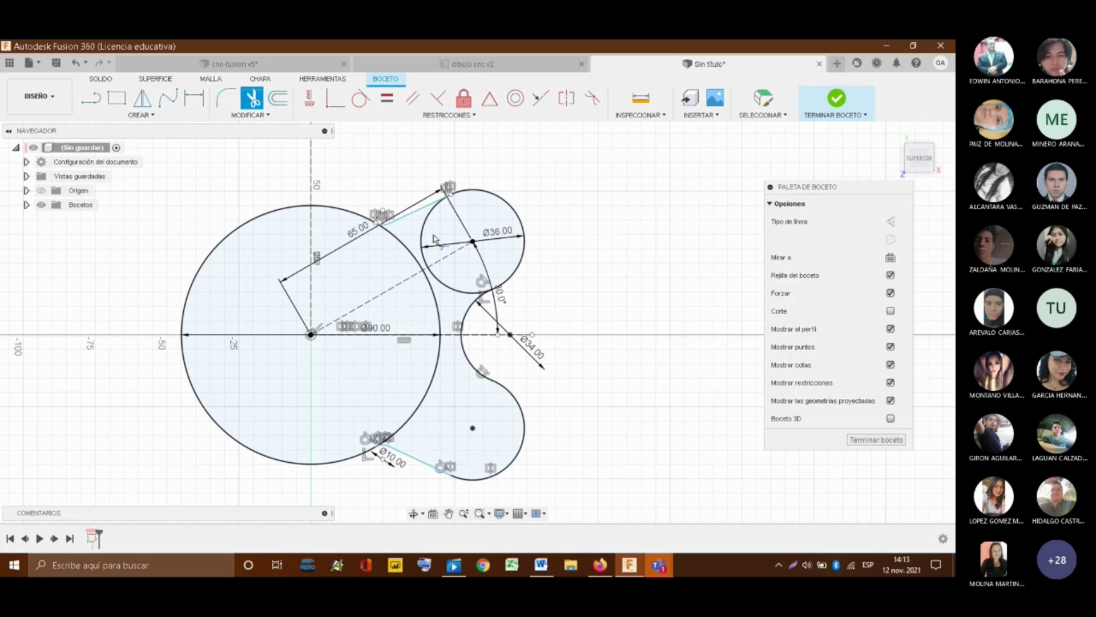
click(429, 230)
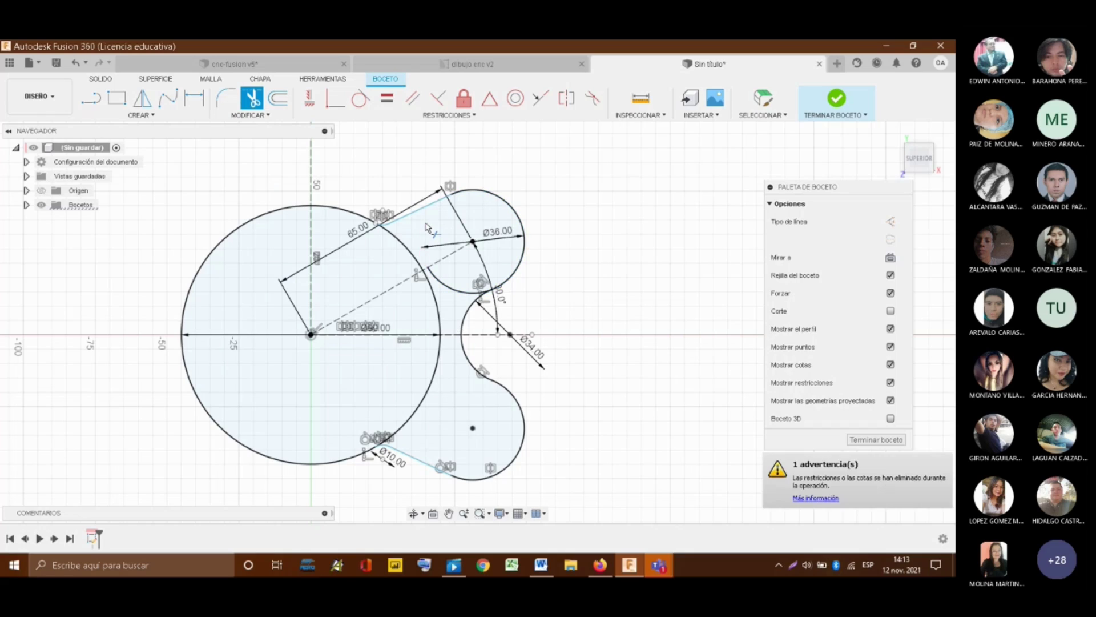
click(464, 294)
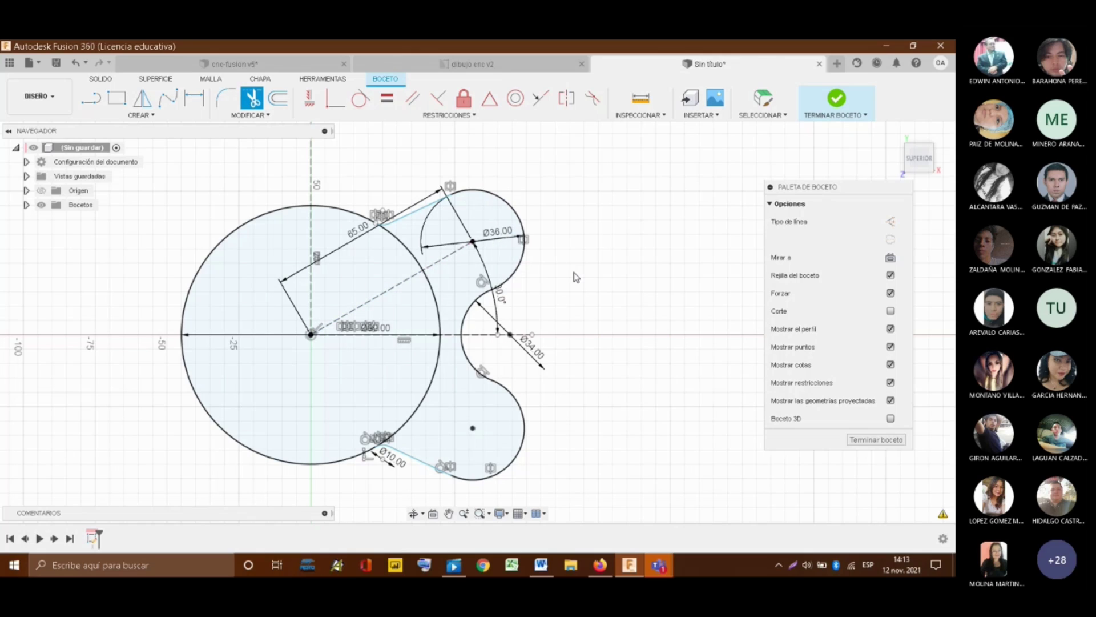
key(Escape)
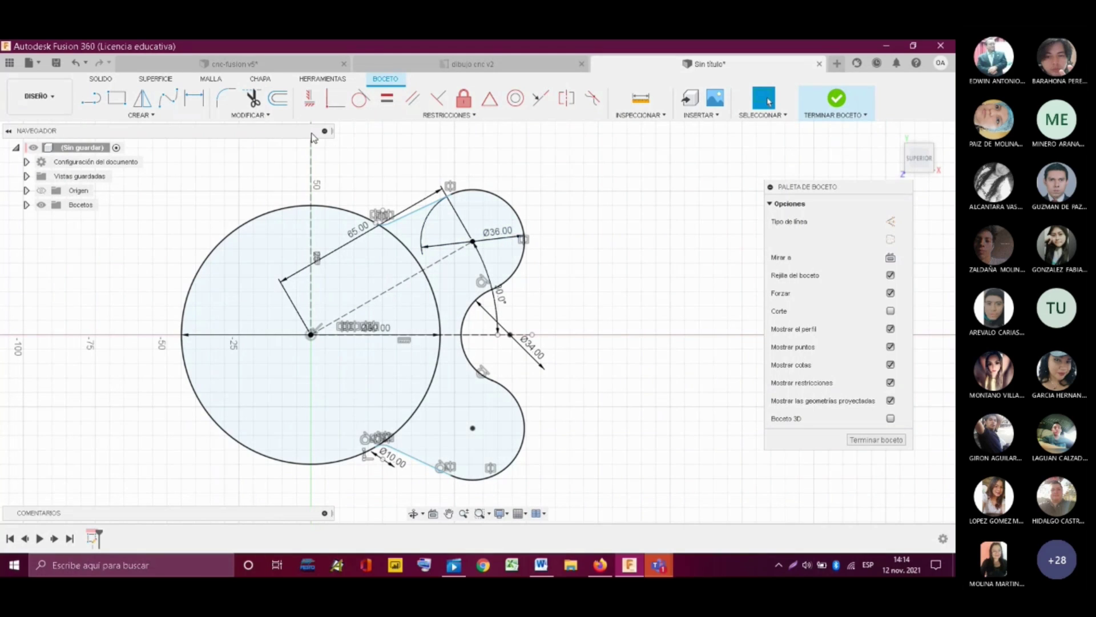
- Start a sketch mirror and select the small arc, upper tangent line and Ø36 lobe arc
click(249, 115)
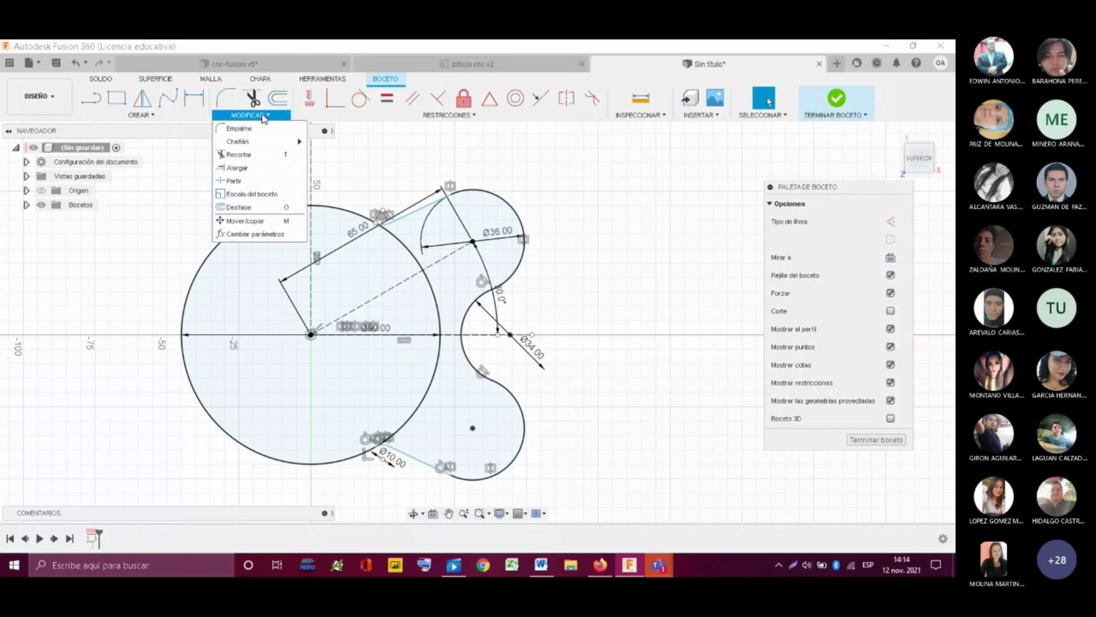
click(163, 118)
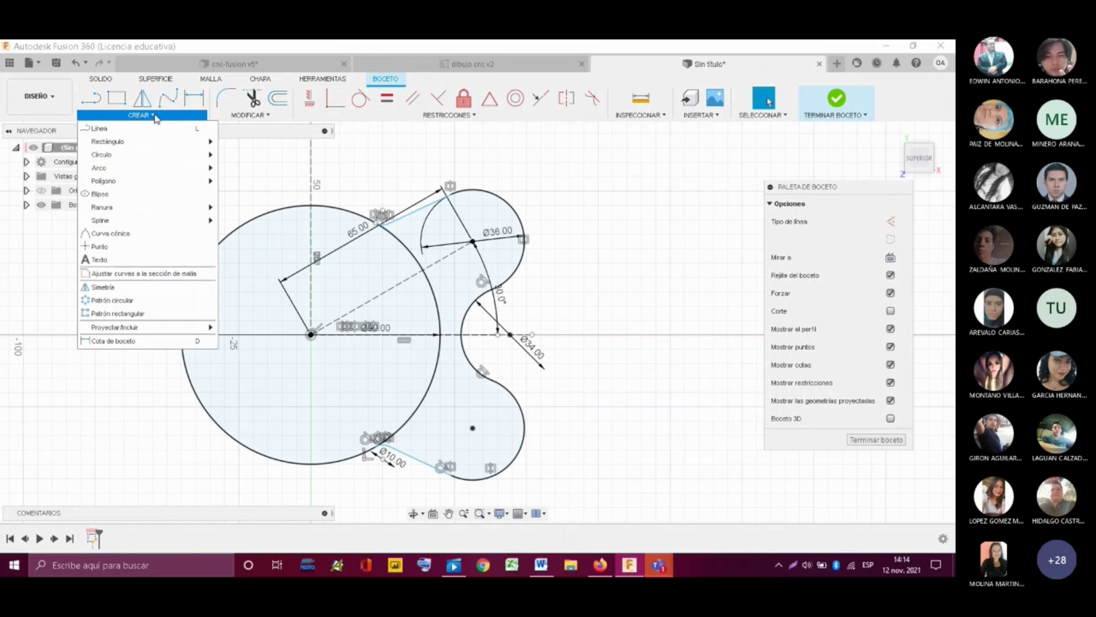
click(145, 100)
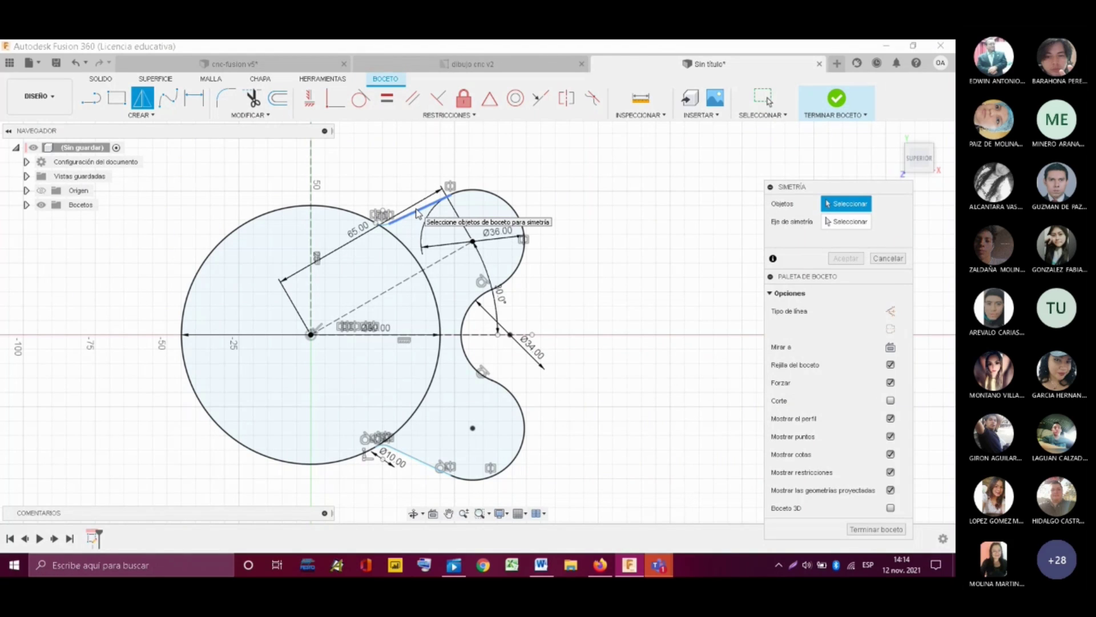
scroll(390, 225, up, 3)
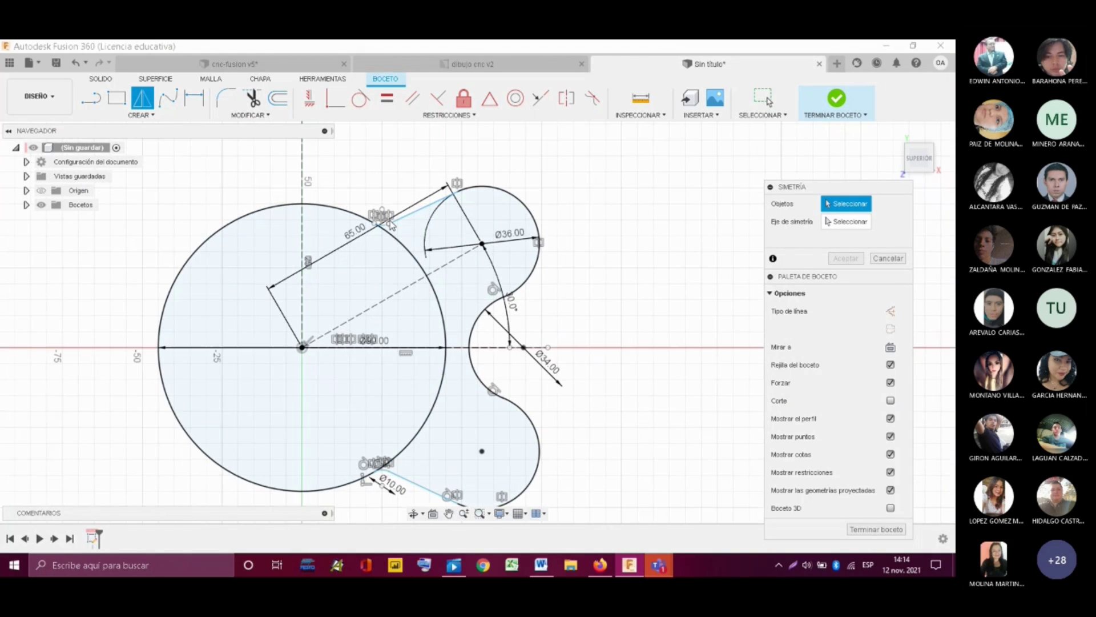
click(389, 226)
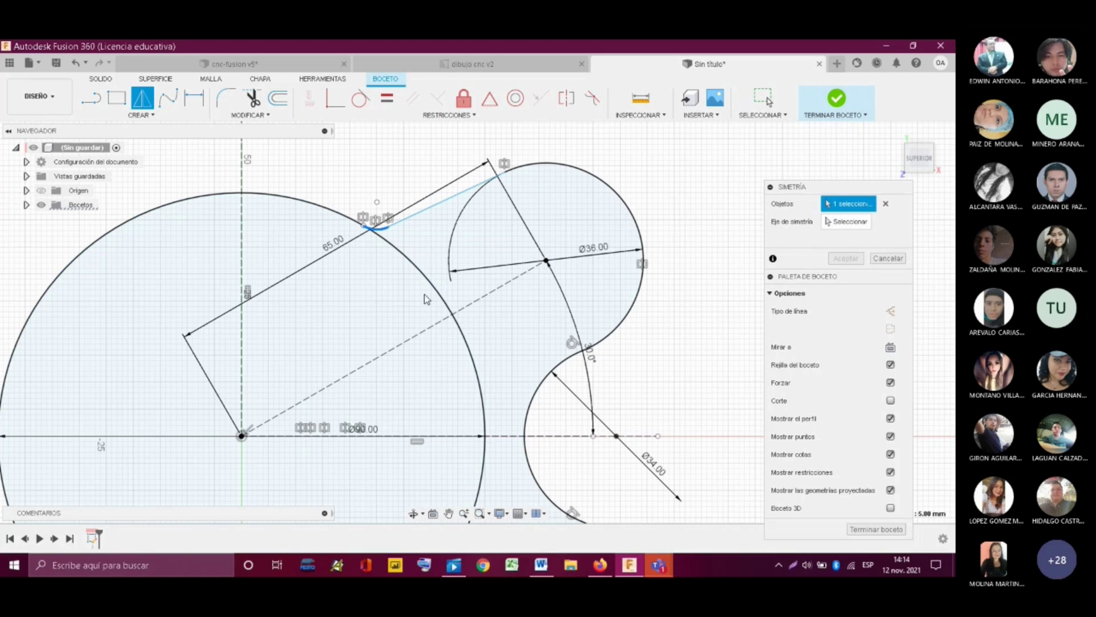
click(421, 207)
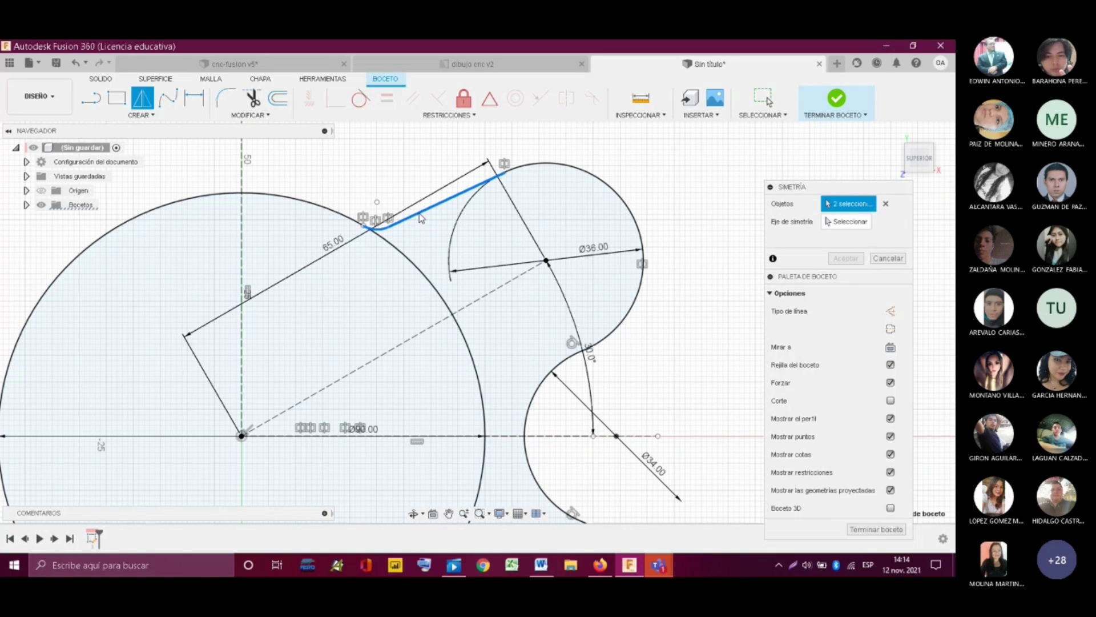
click(612, 193)
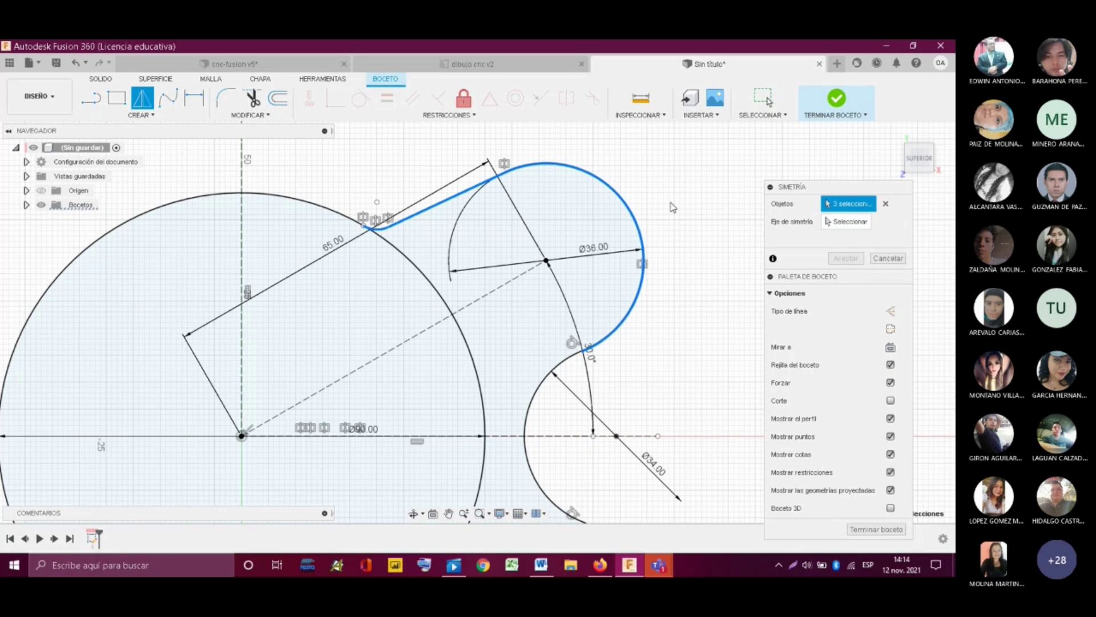
scroll(672, 207, up, 2)
scroll(673, 207, down, 3)
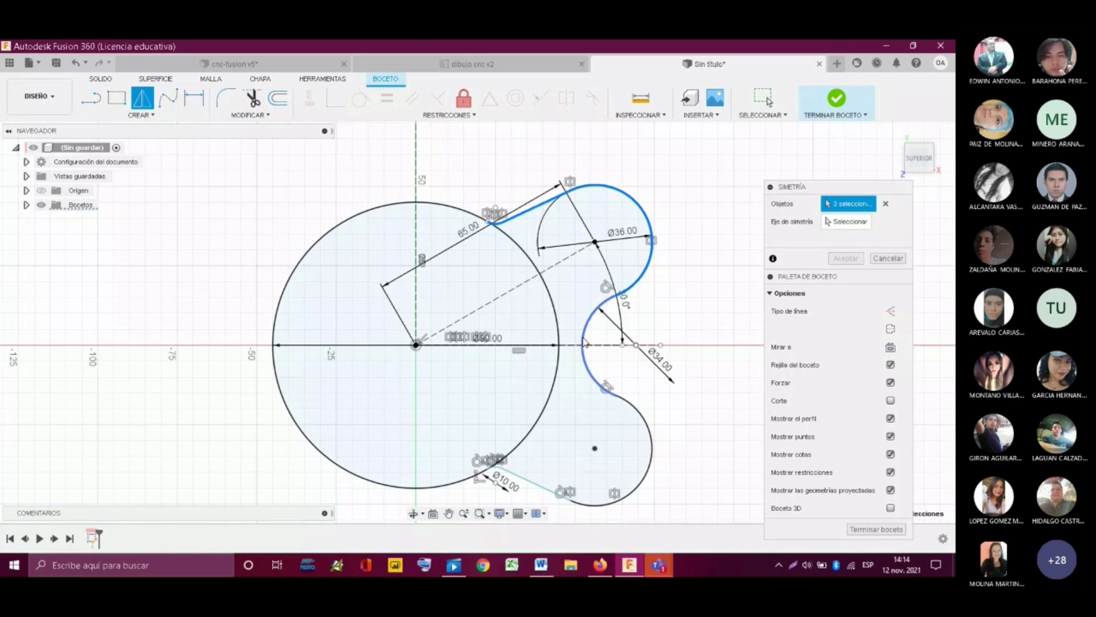
- Add the concave arc, lower lobe arc and remaining lines, then mirror across the vertical axis
click(583, 342)
click(652, 432)
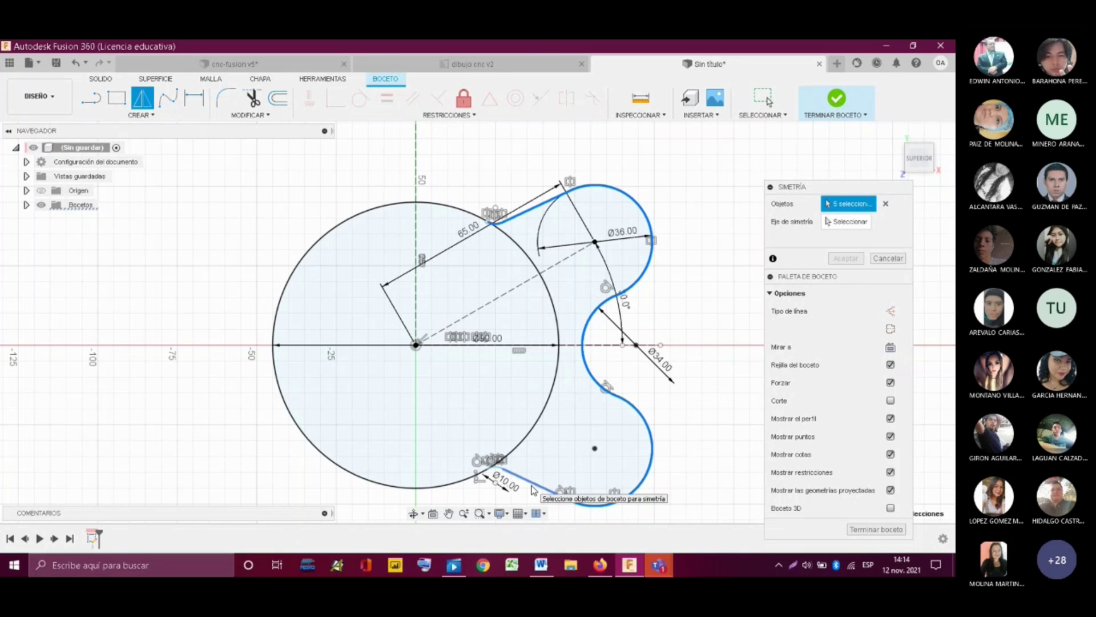
click(514, 473)
scroll(498, 468, up, 3)
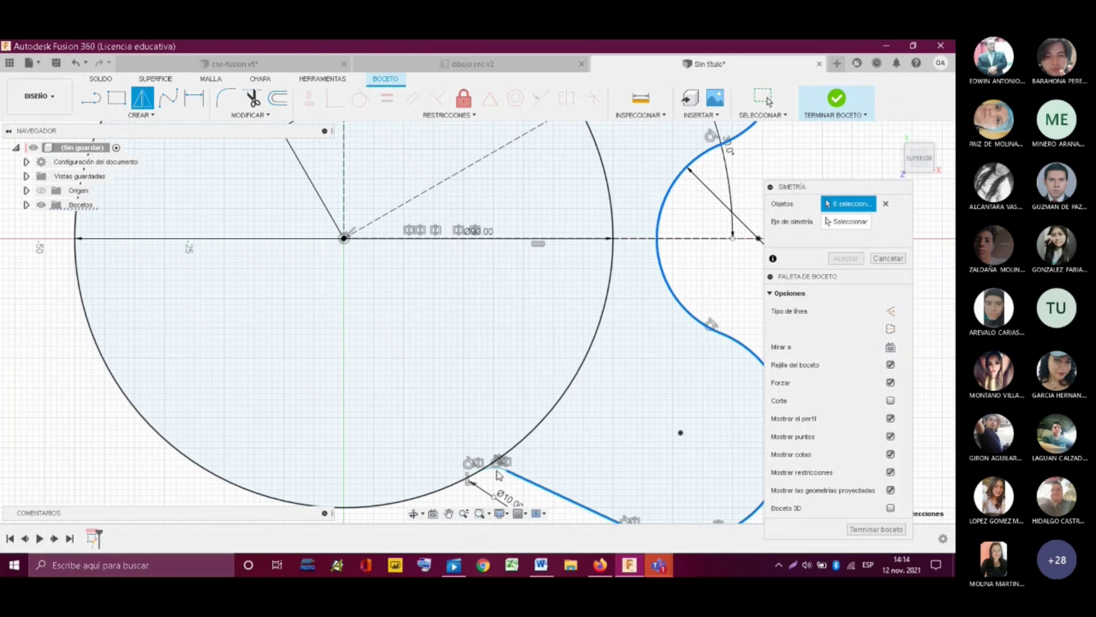
scroll(498, 475, down, 3)
click(512, 184)
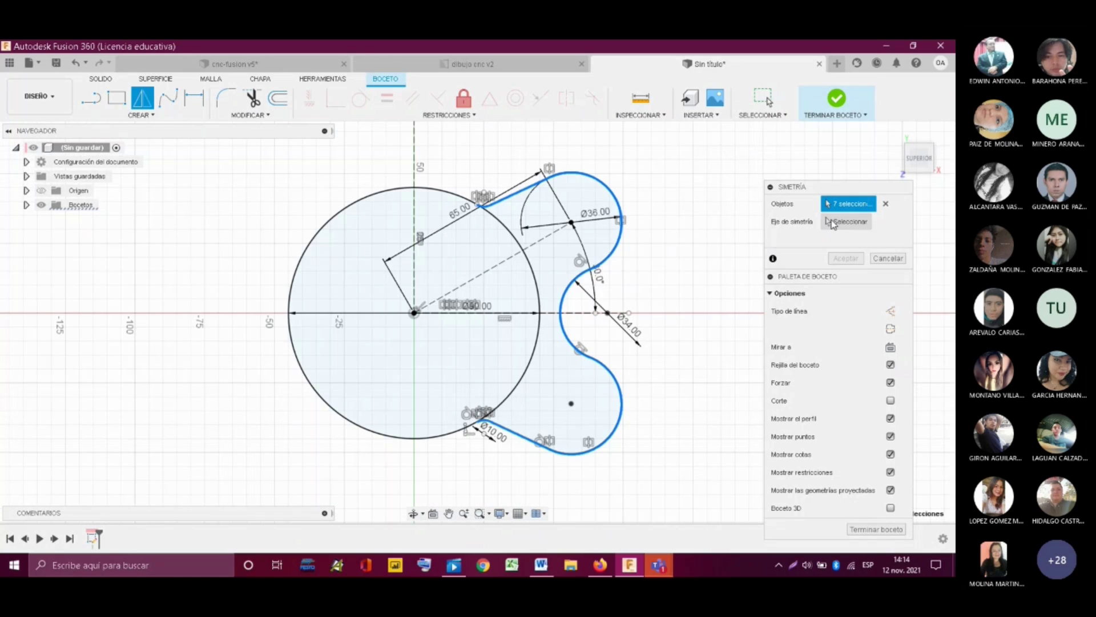
click(832, 223)
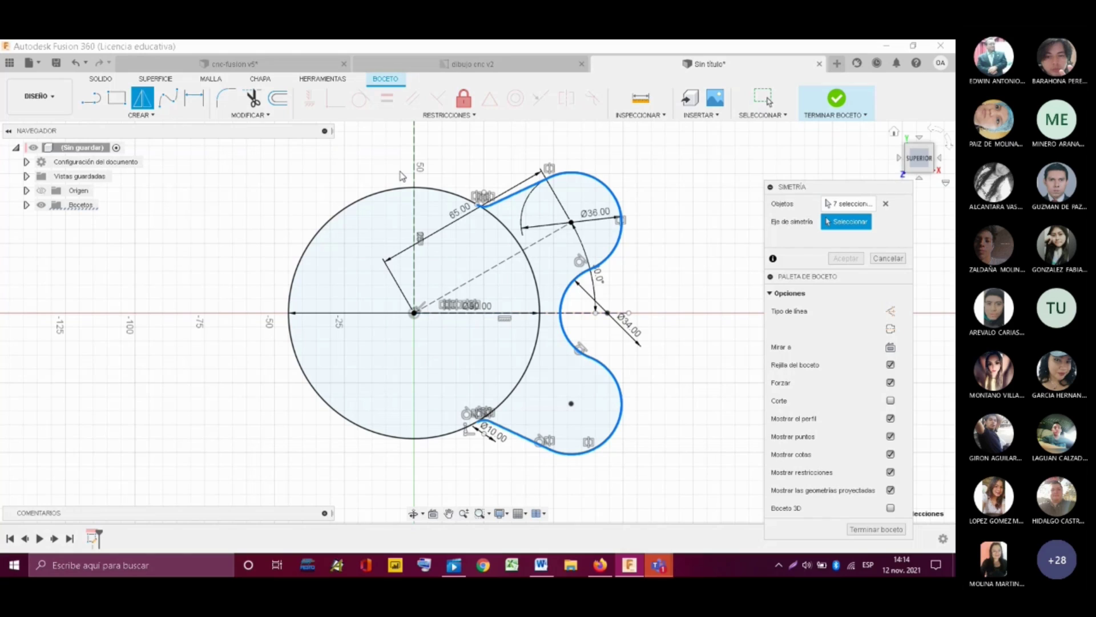
click(414, 161)
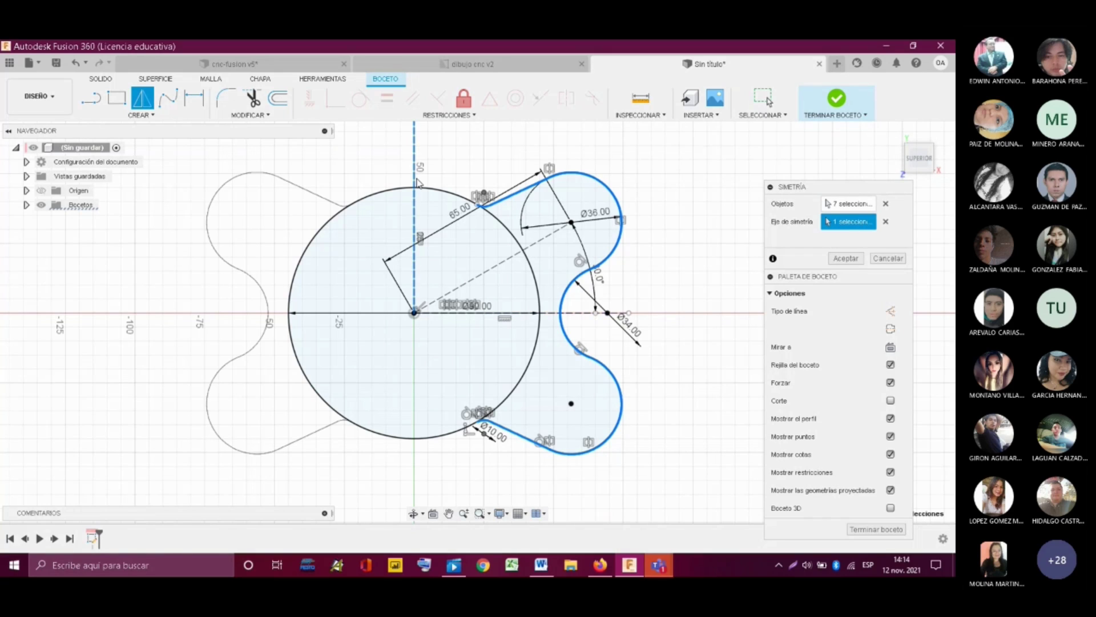
key(Return)
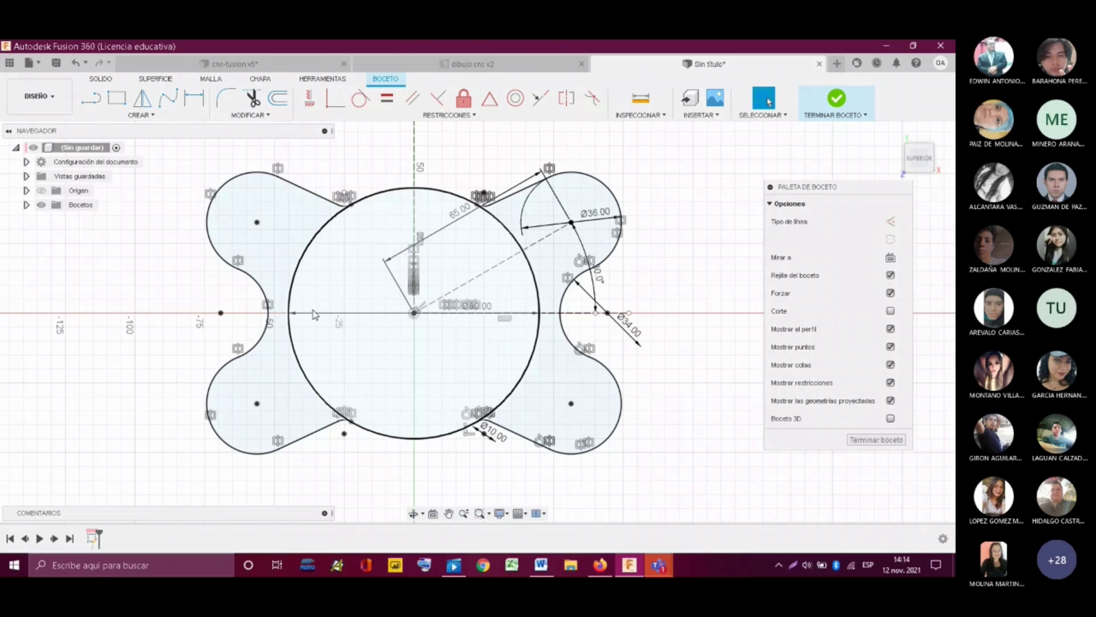
- Finish the sketch and return to the isometric home view
click(834, 99)
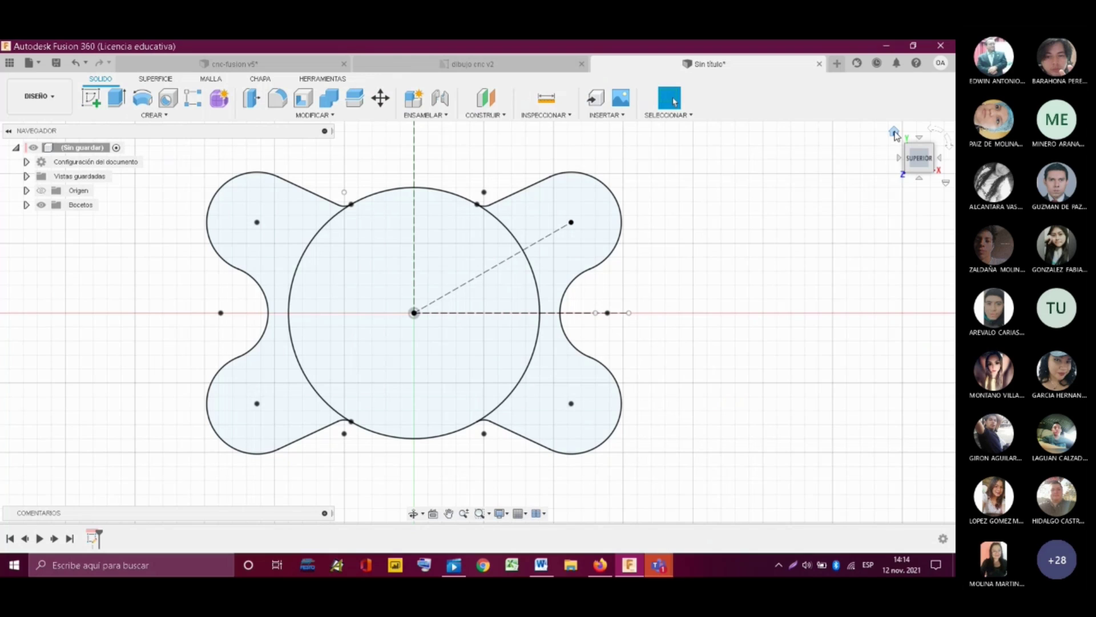
click(895, 134)
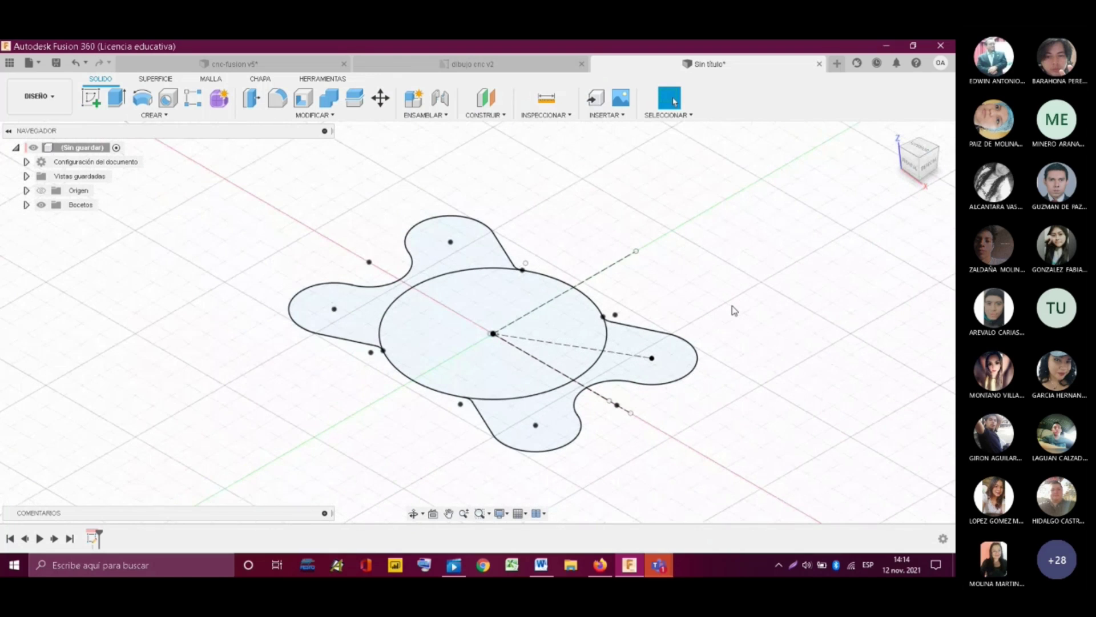
scroll(735, 311, up, 2)
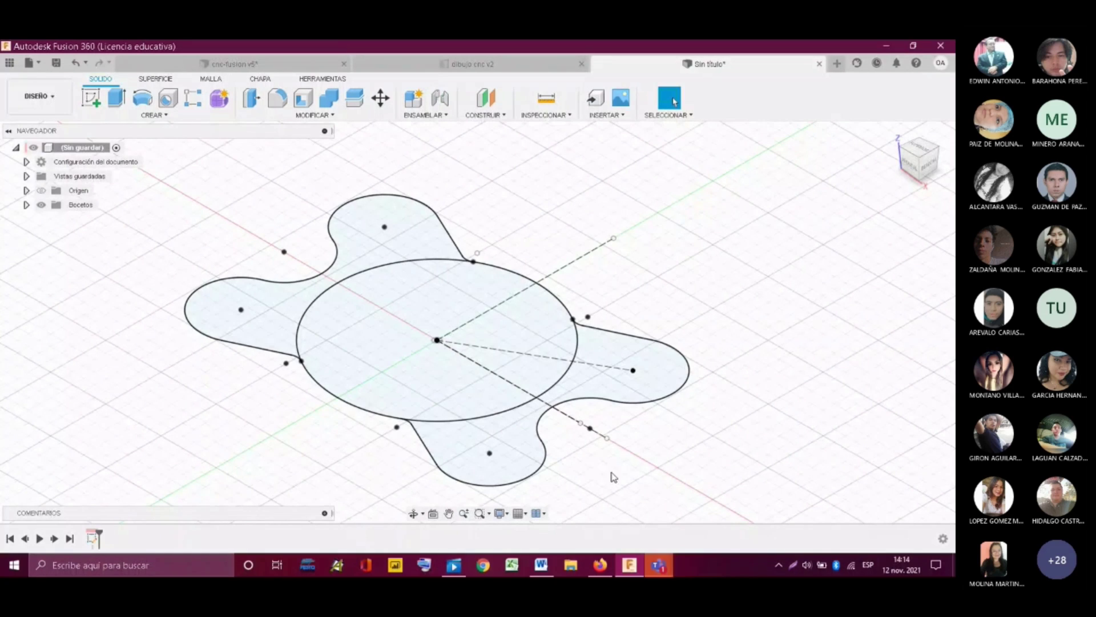
click(484, 62)
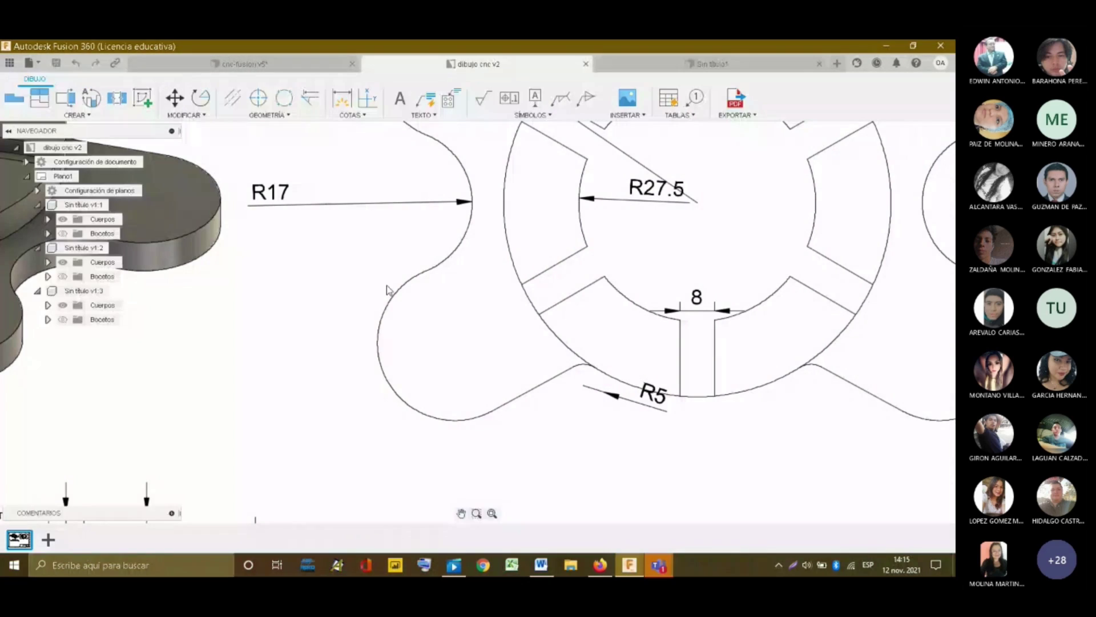
scroll(386, 289, down, 4)
scroll(211, 399, up, 4)
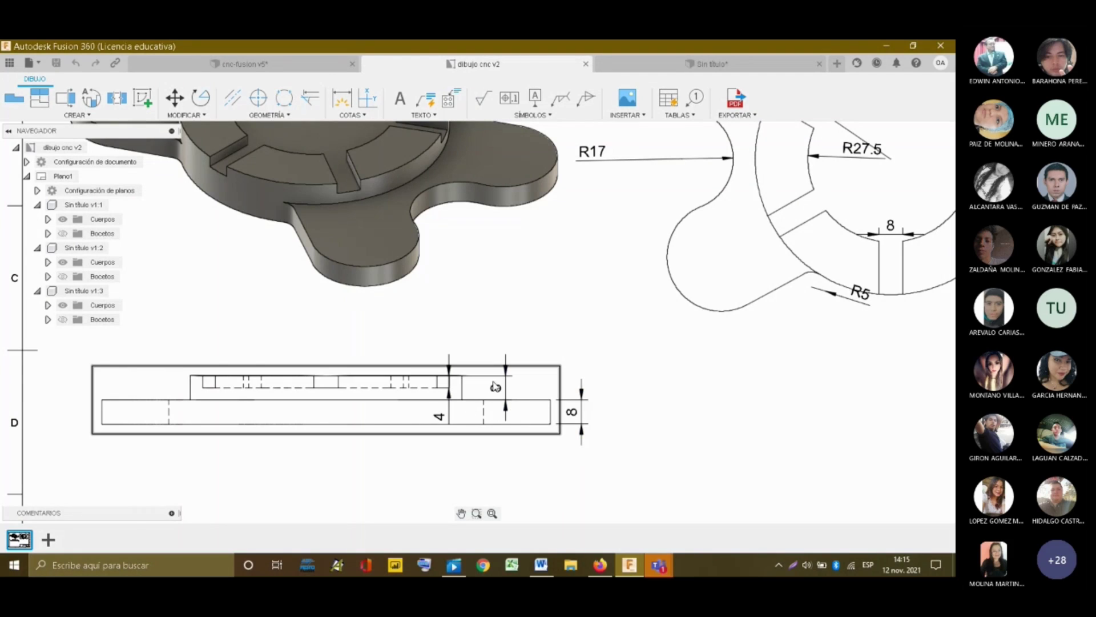
scroll(427, 361, down, 3)
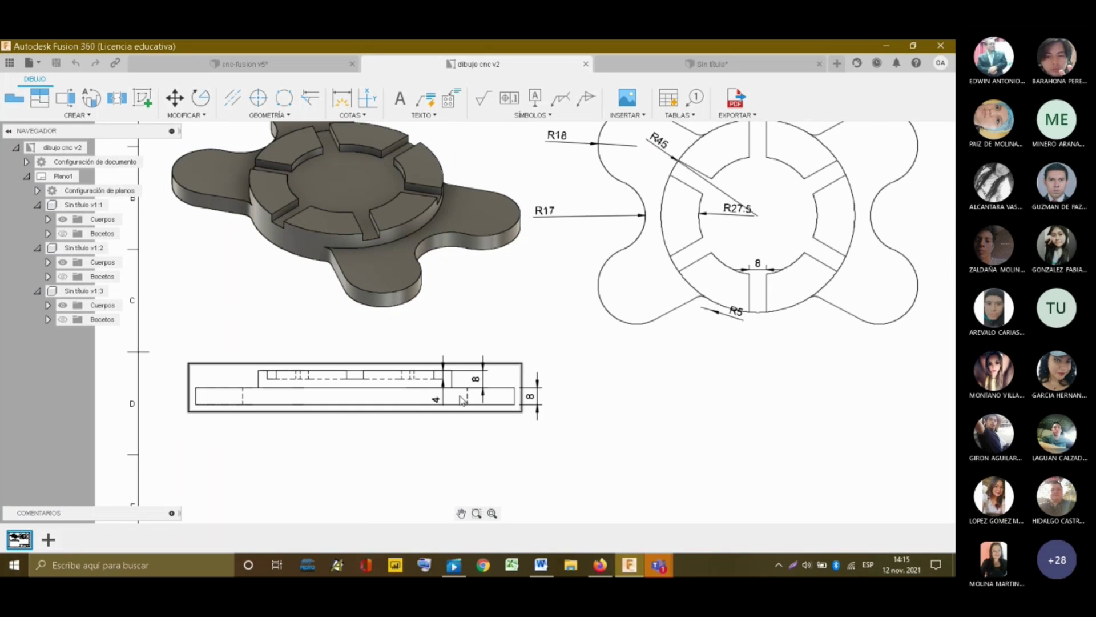
scroll(461, 400, up, 3)
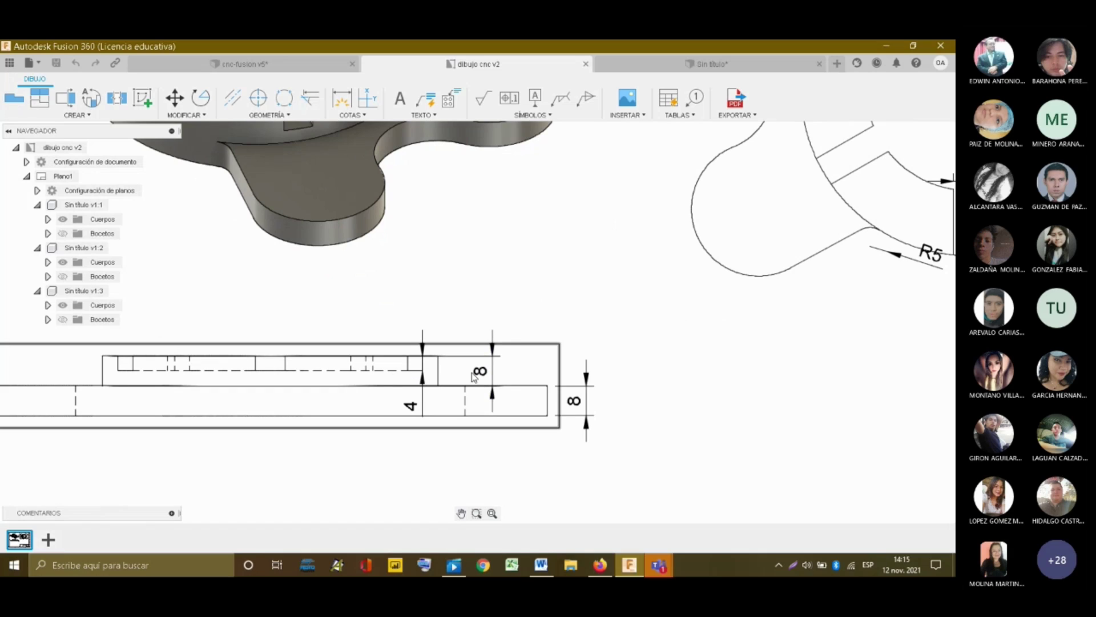
scroll(473, 376, down, 3)
click(667, 64)
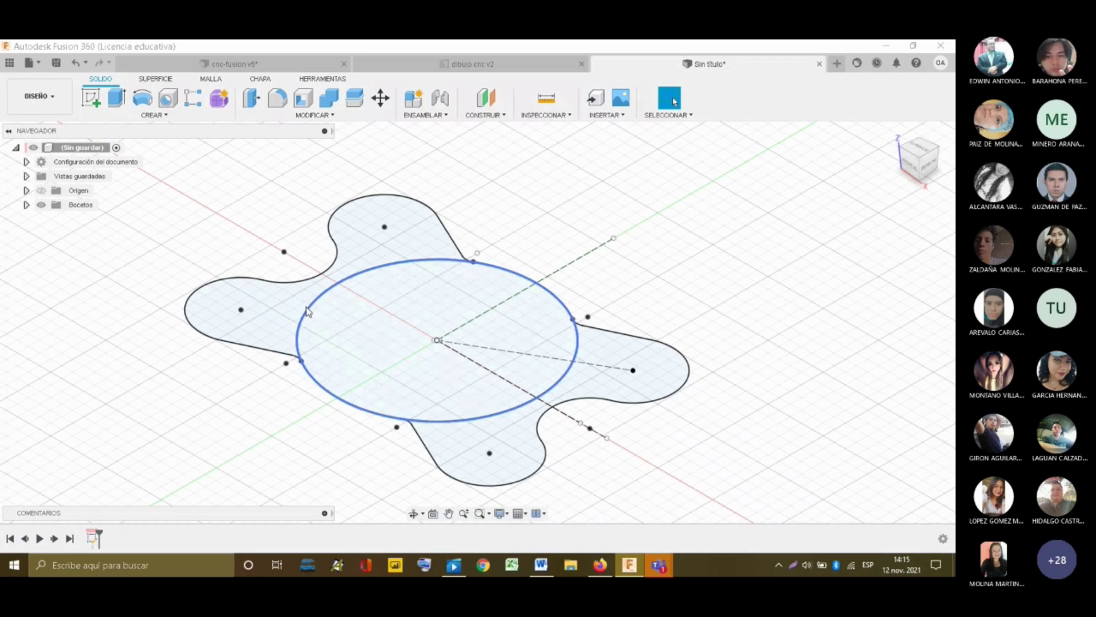
- Extrude the upper-left and lower-right lobe profiles 8 mm thick
click(118, 98)
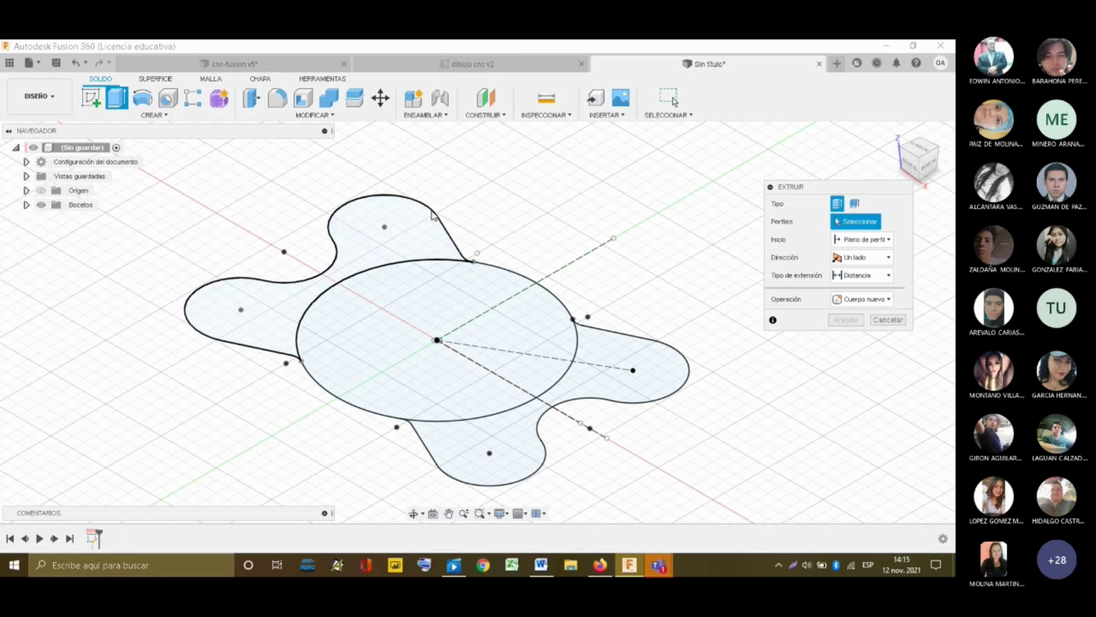
click(392, 228)
click(643, 380)
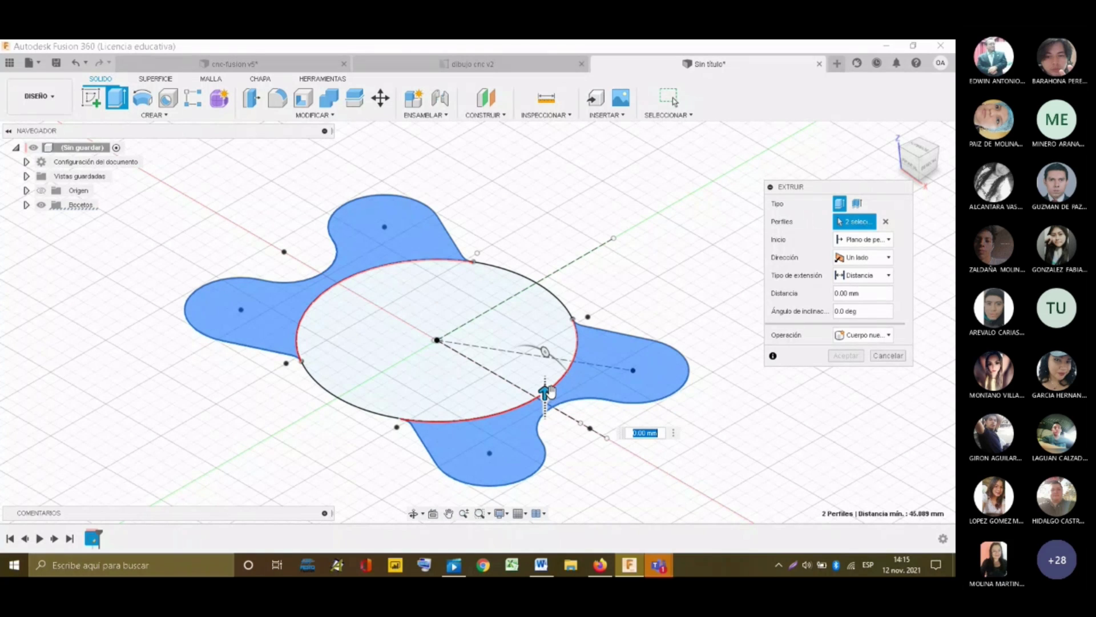
drag(545, 391, 544, 351)
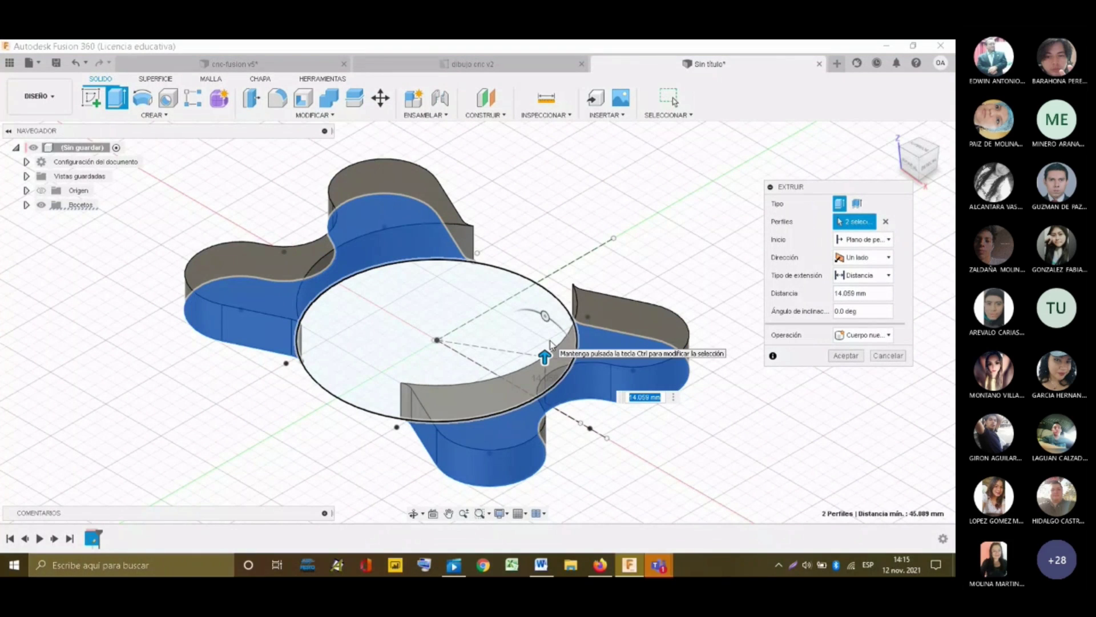
text(8)
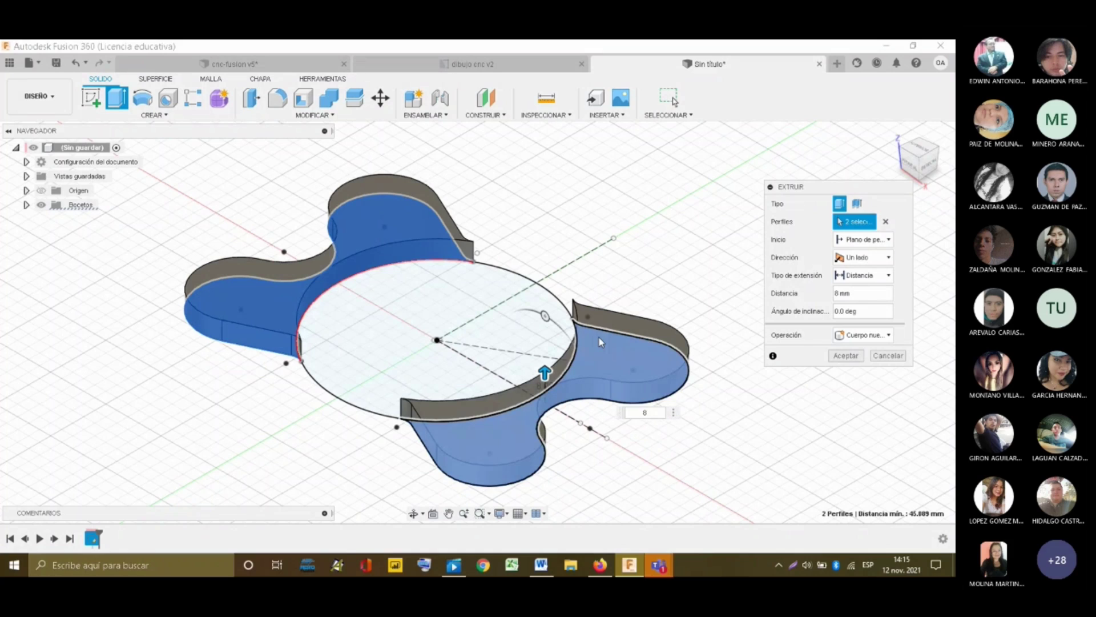
click(847, 355)
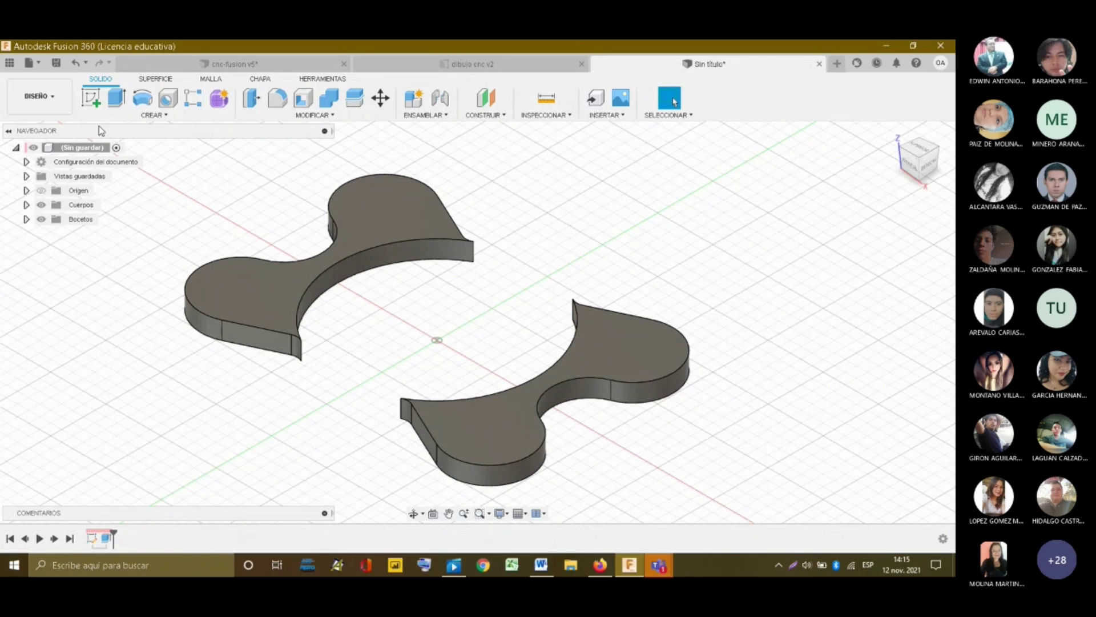
- Make the original sketch Boceto1 visible again from the Bocetos list
click(26, 219)
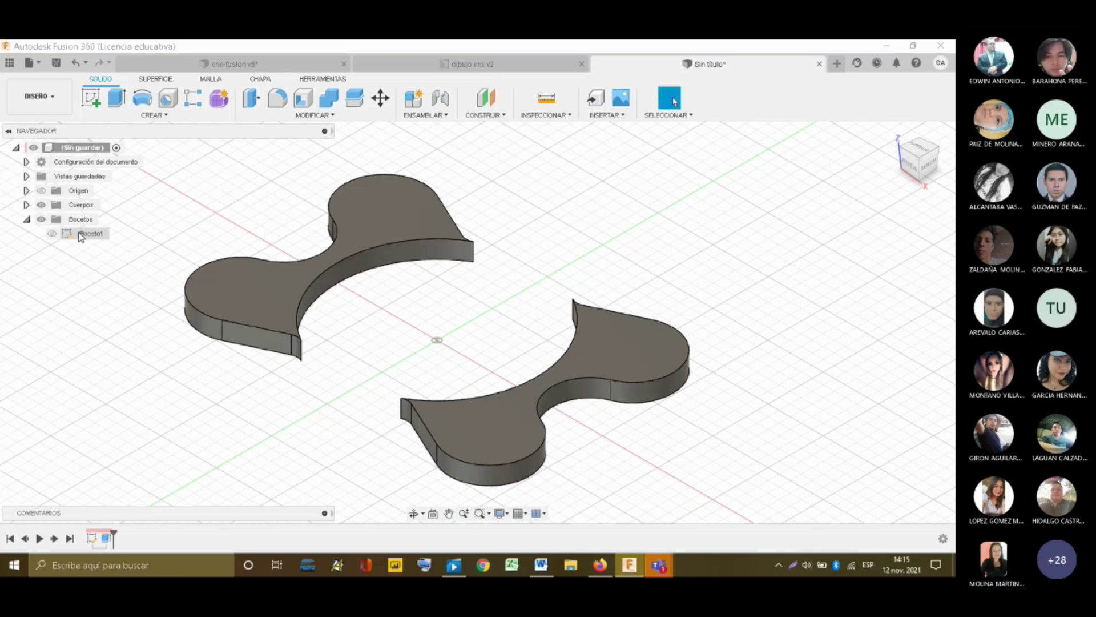
click(51, 233)
click(52, 233)
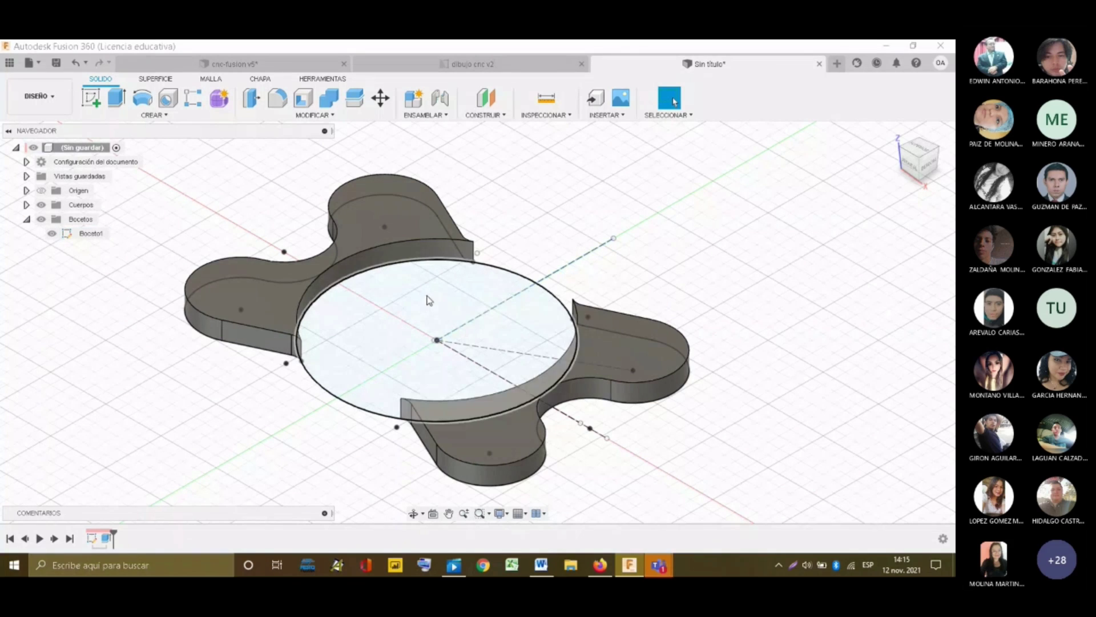
- Extrude the central circle profile 16 mm, joined to the lobed plate
click(116, 101)
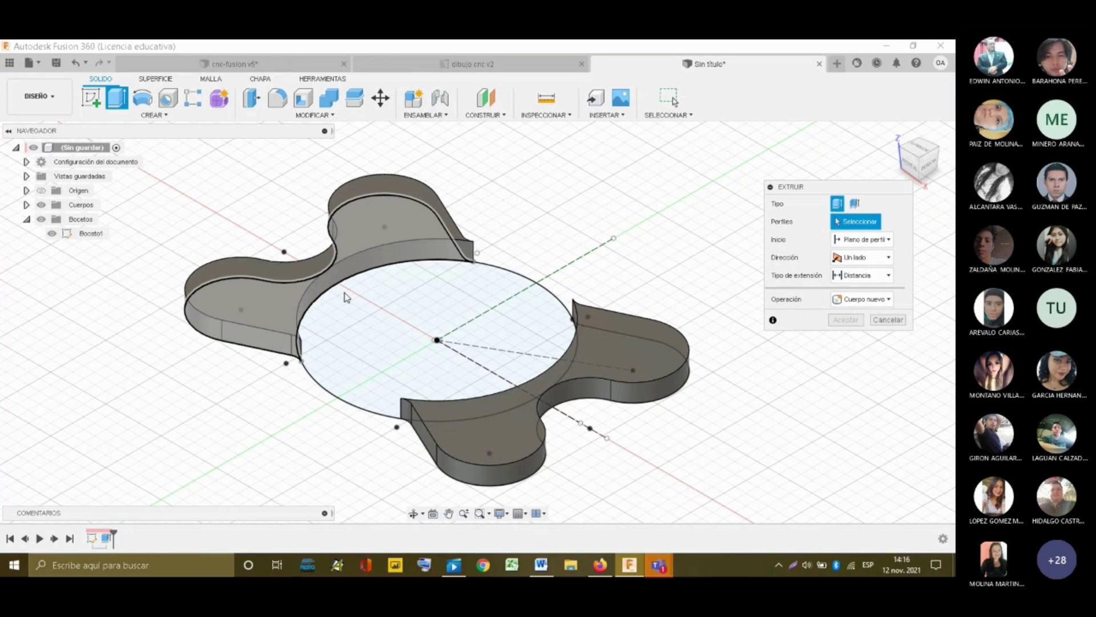
click(386, 317)
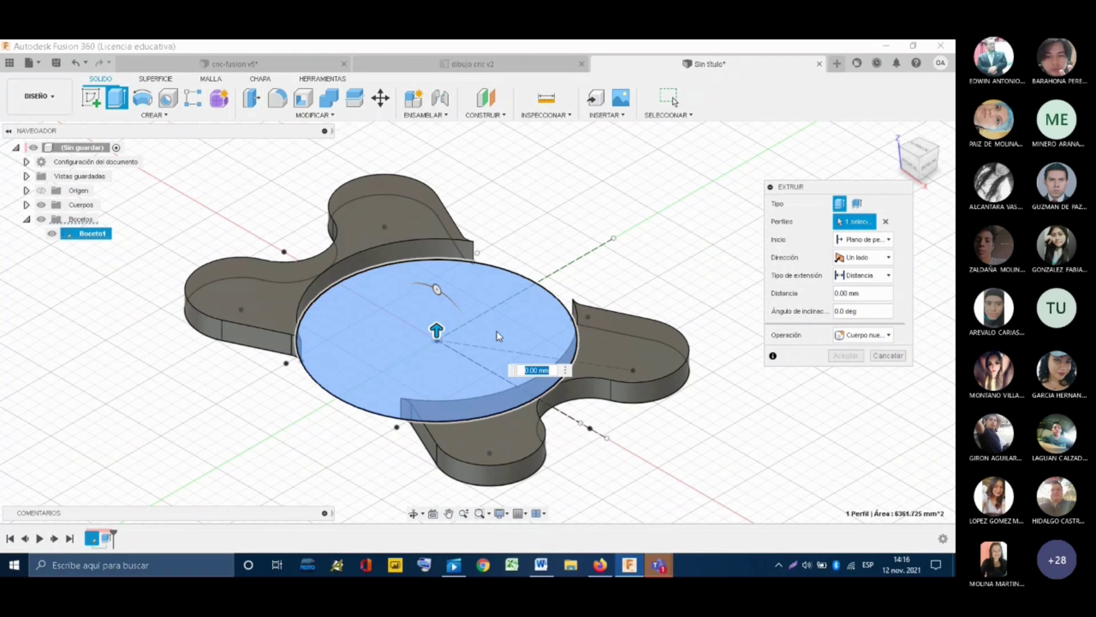
text(16)
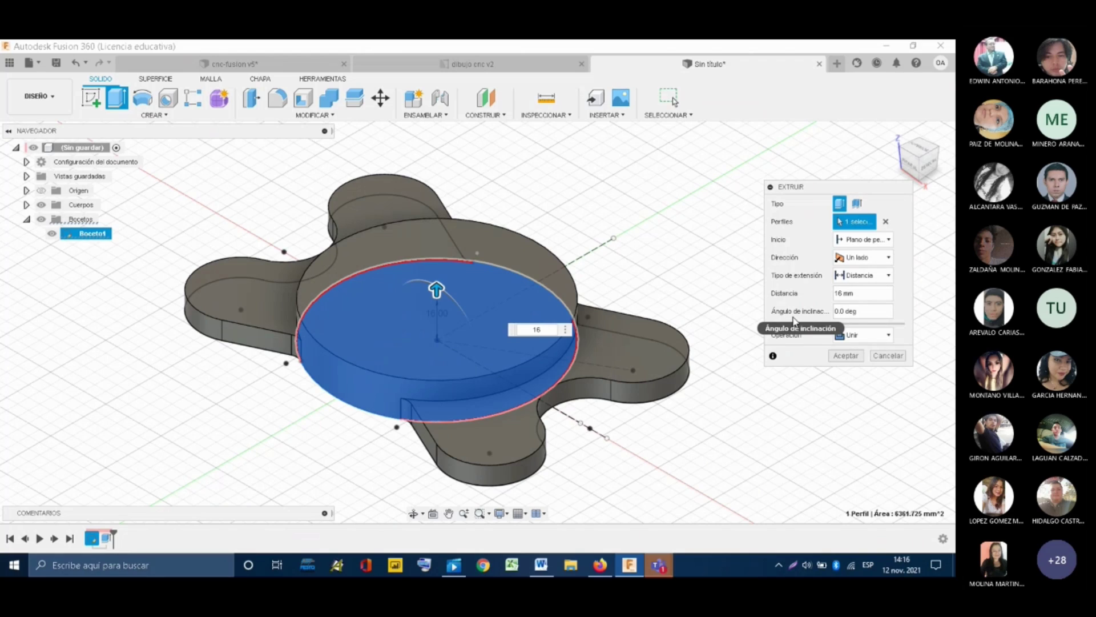
click(845, 356)
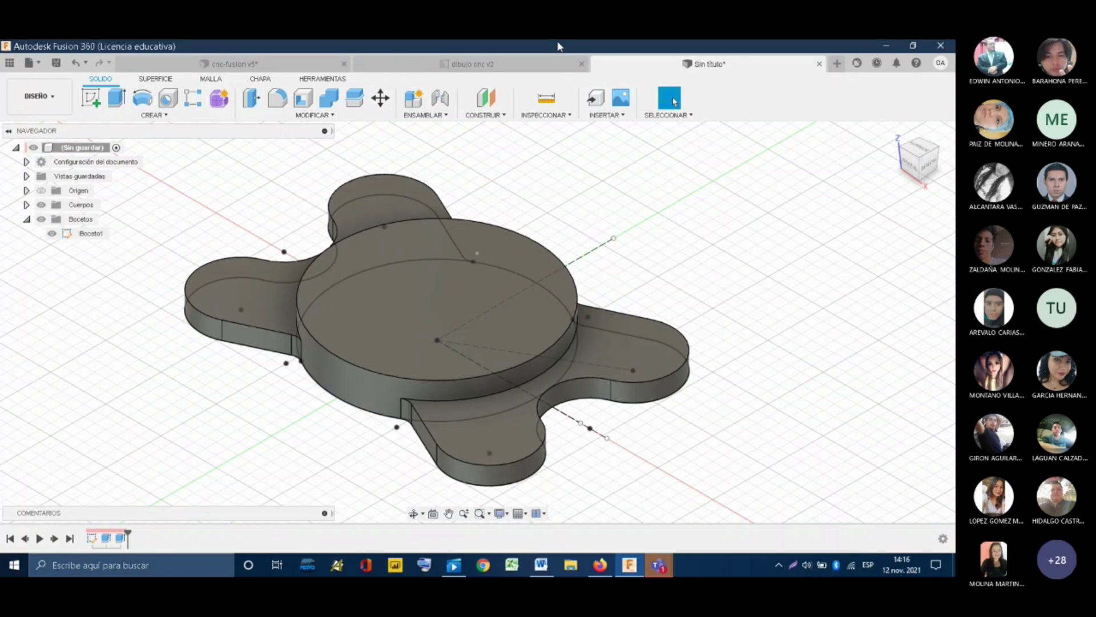
click(478, 65)
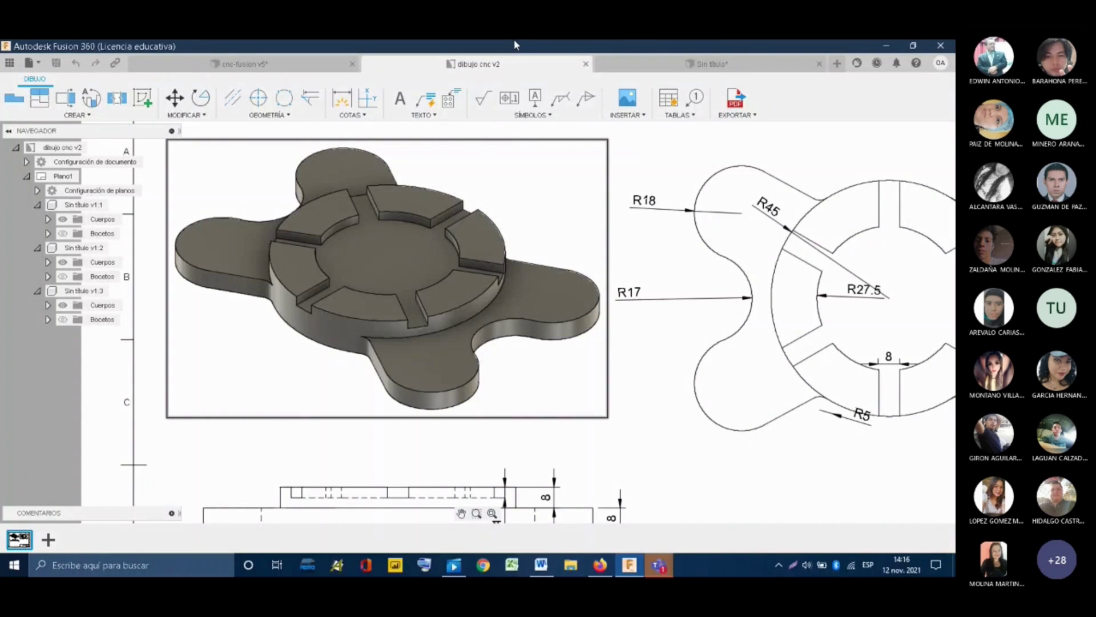
click(650, 64)
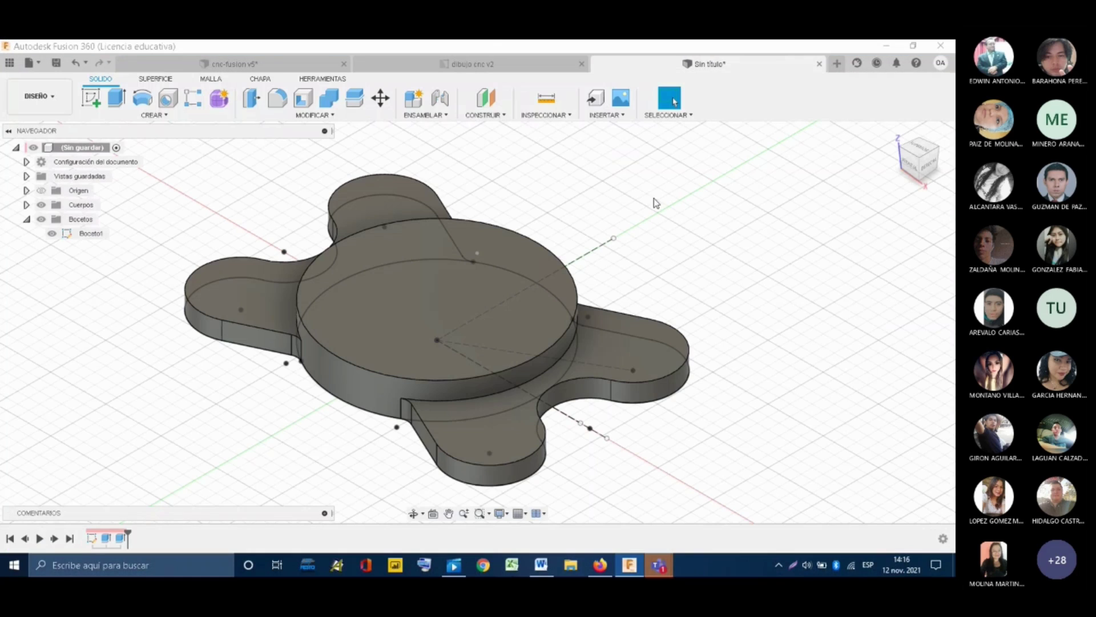
click(495, 64)
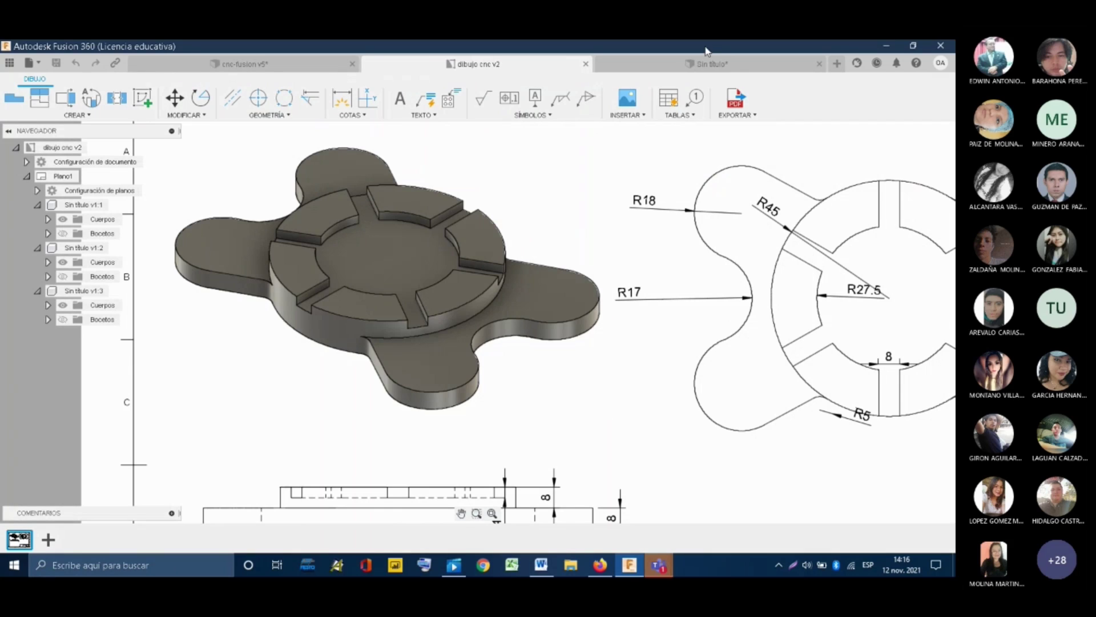
scroll(481, 227, down, 2)
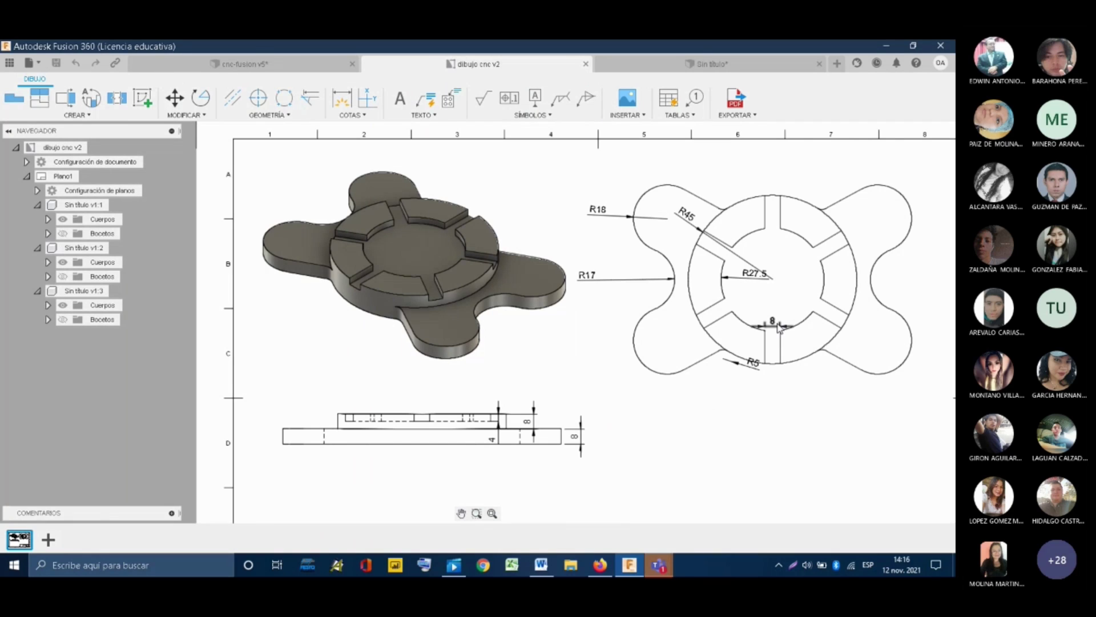
scroll(828, 246, up, 2)
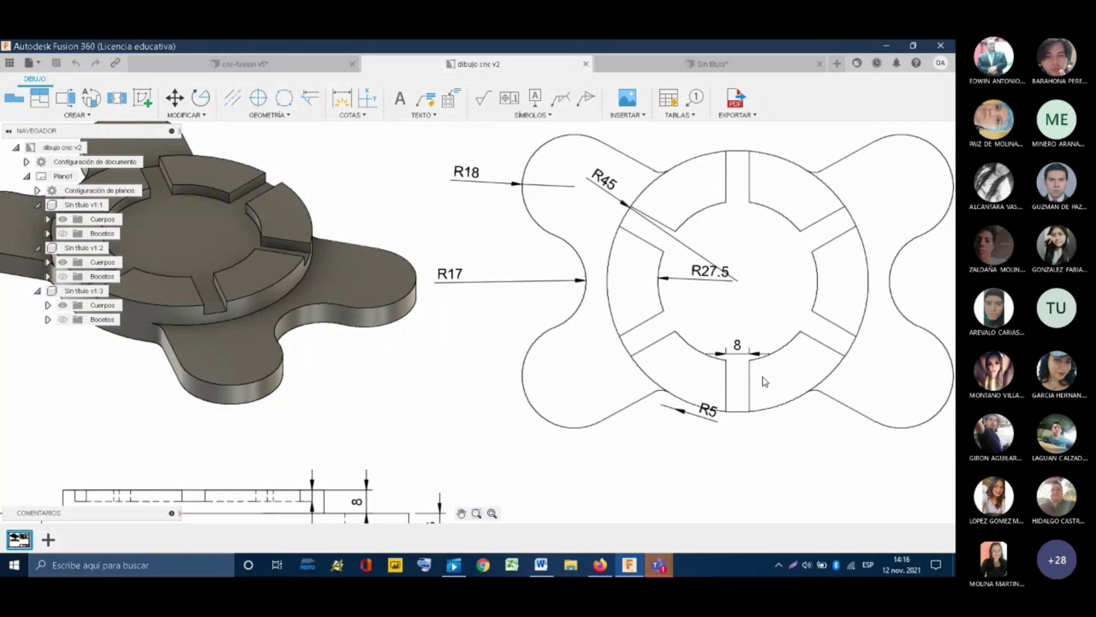
scroll(763, 379, up, 2)
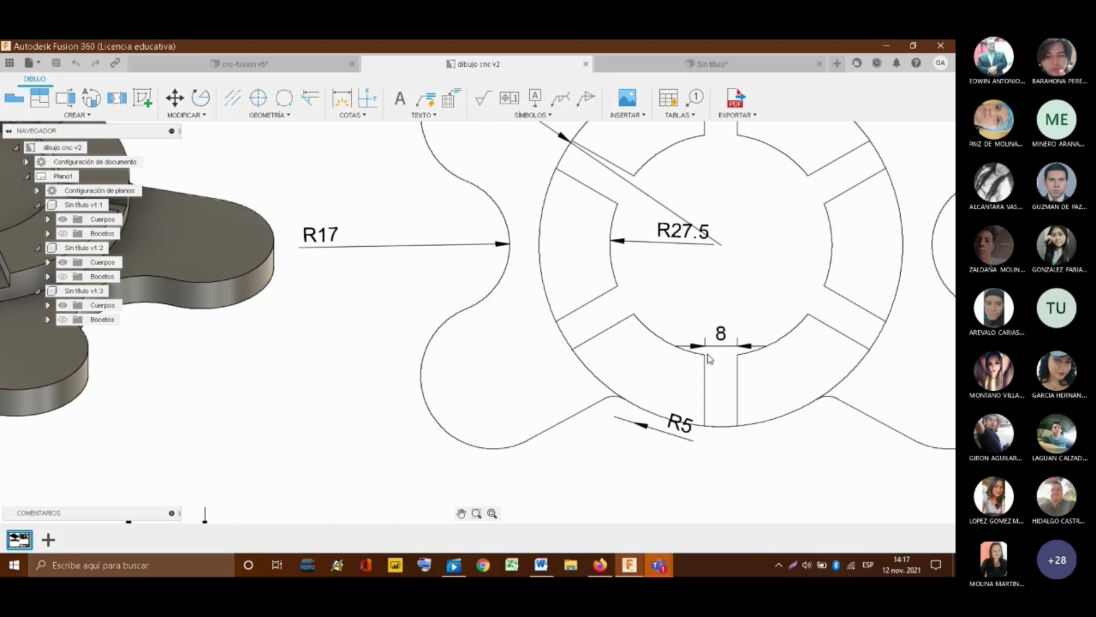
scroll(721, 349, down, 3)
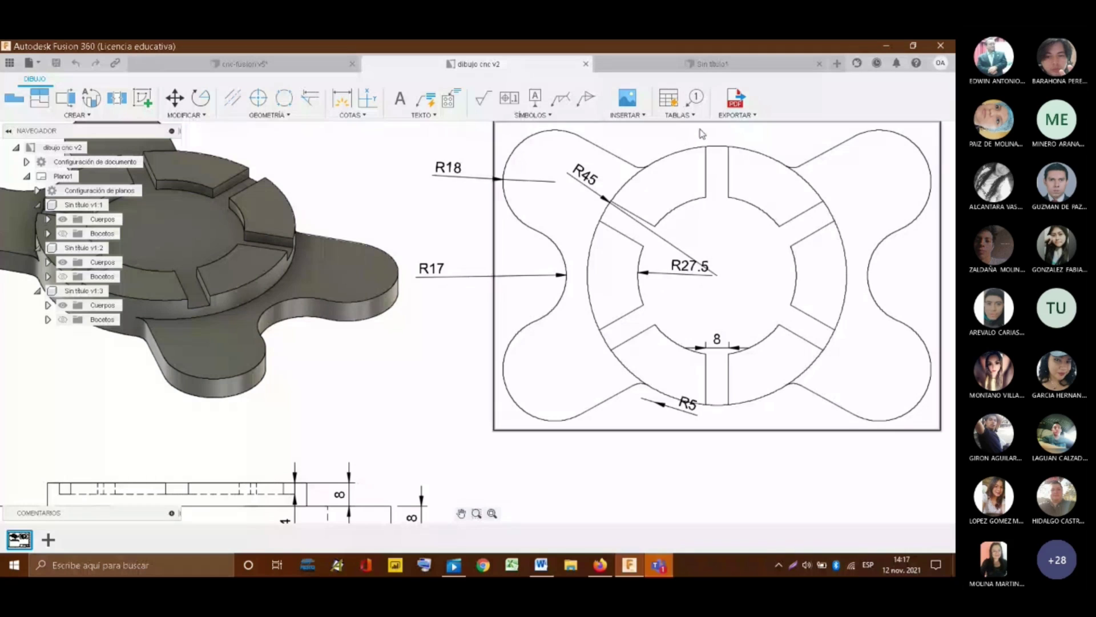
click(662, 71)
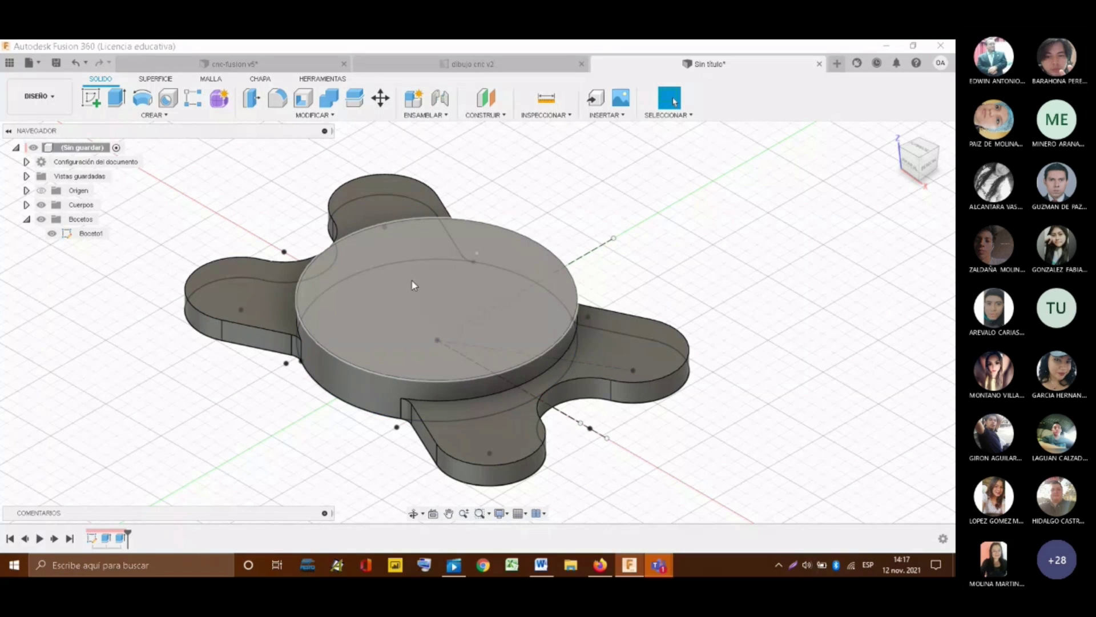
- Create a new sketch on the raised disc's top face
click(96, 97)
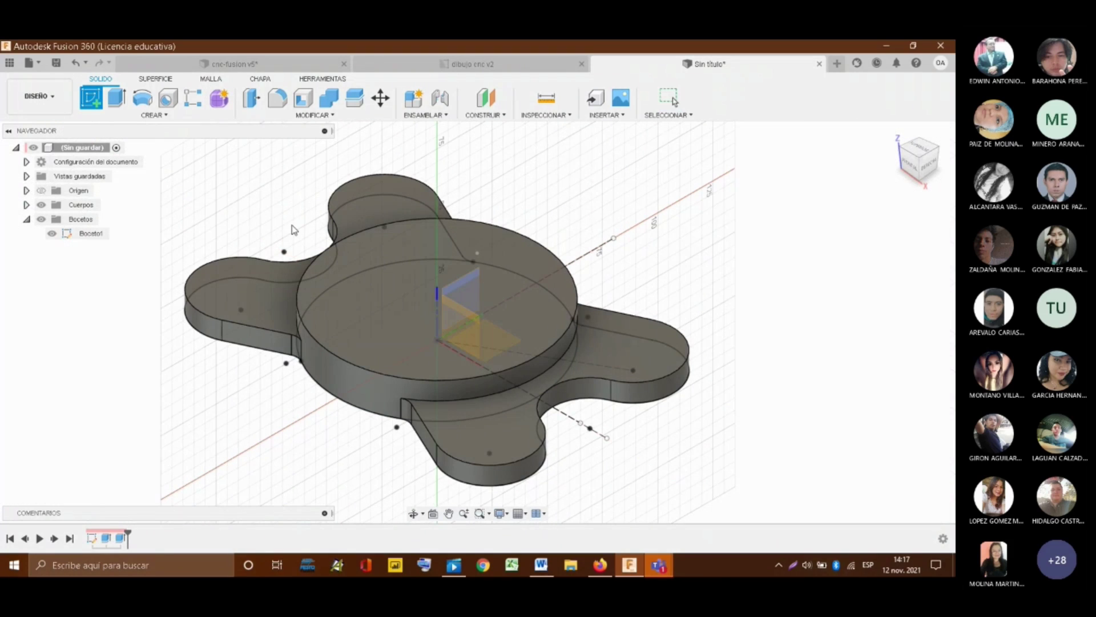
click(385, 261)
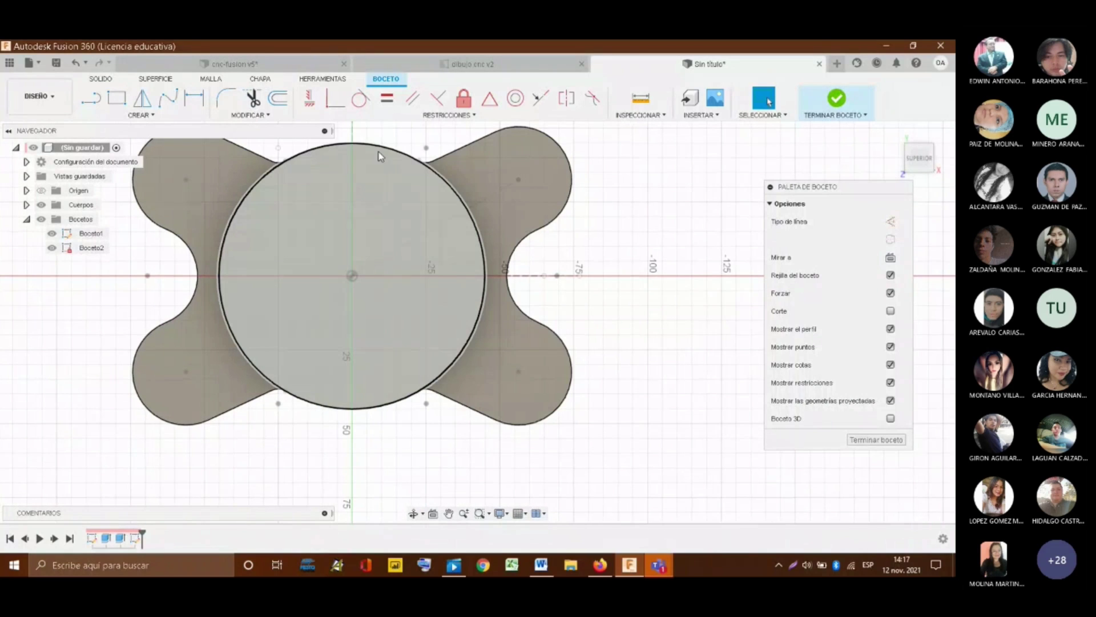
scroll(266, 160, down, 2)
scroll(266, 160, up, 1)
scroll(263, 158, up, 1)
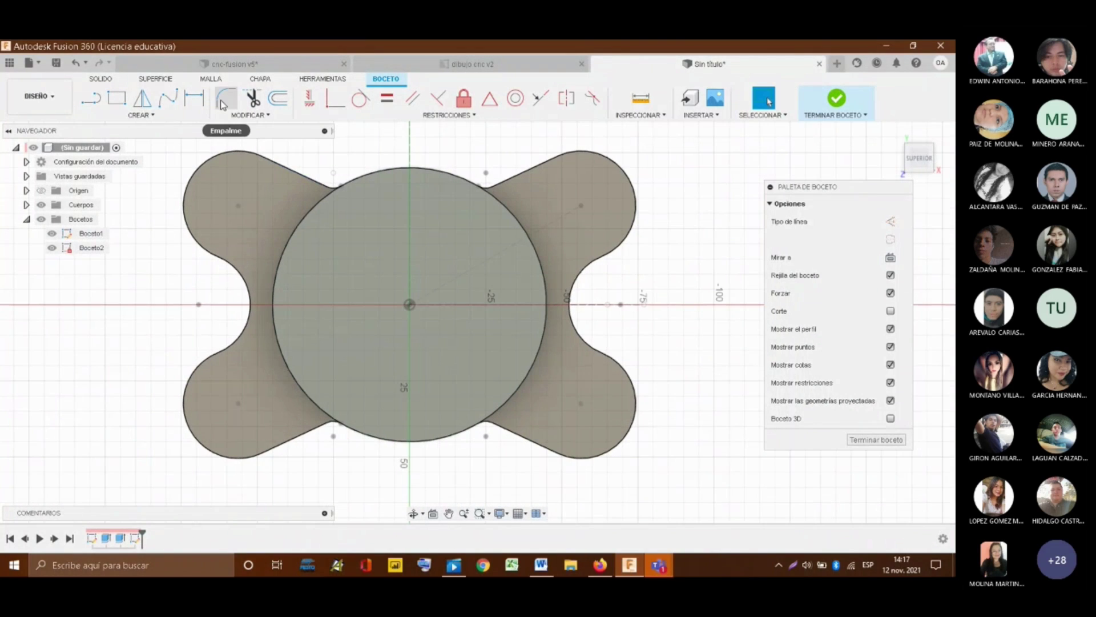
- Project the disc's circular edge into the new sketch
click(157, 116)
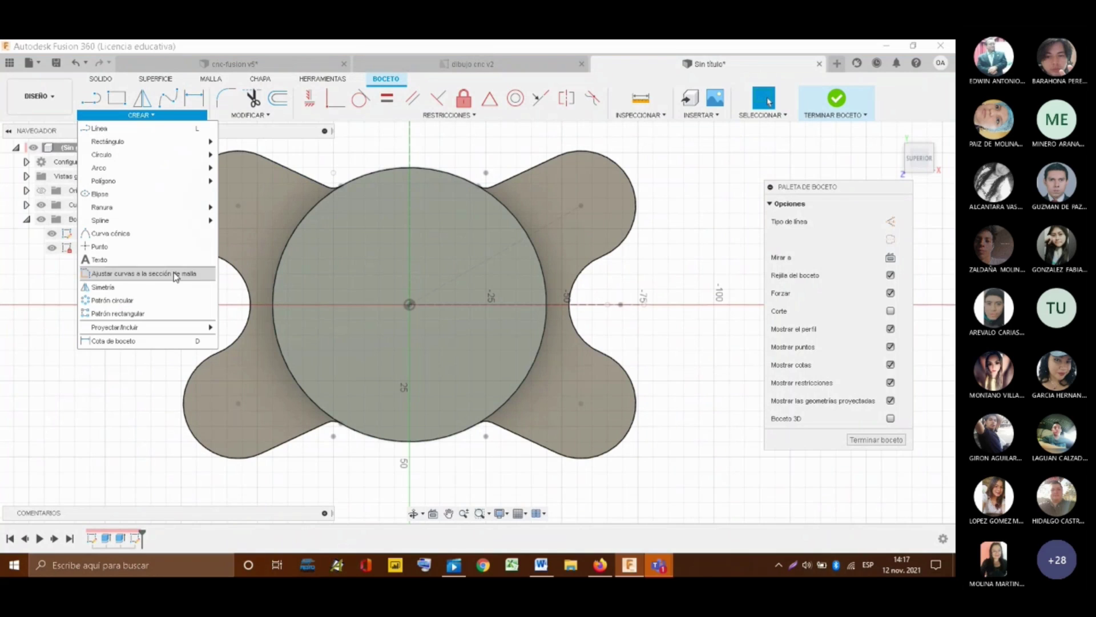
mouse_move(171, 329)
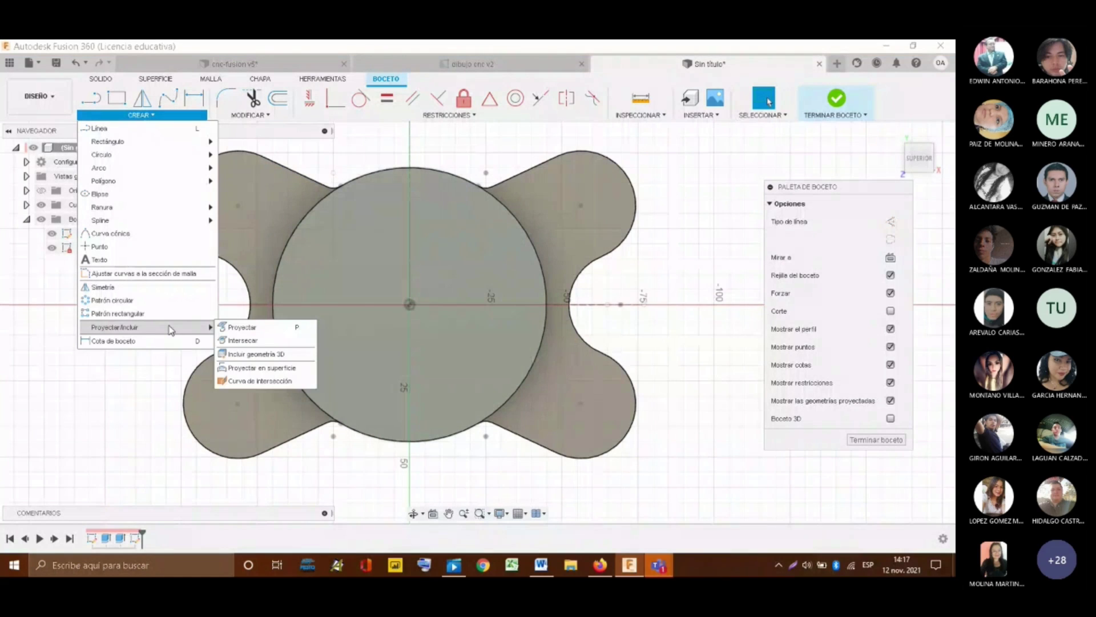
click(244, 328)
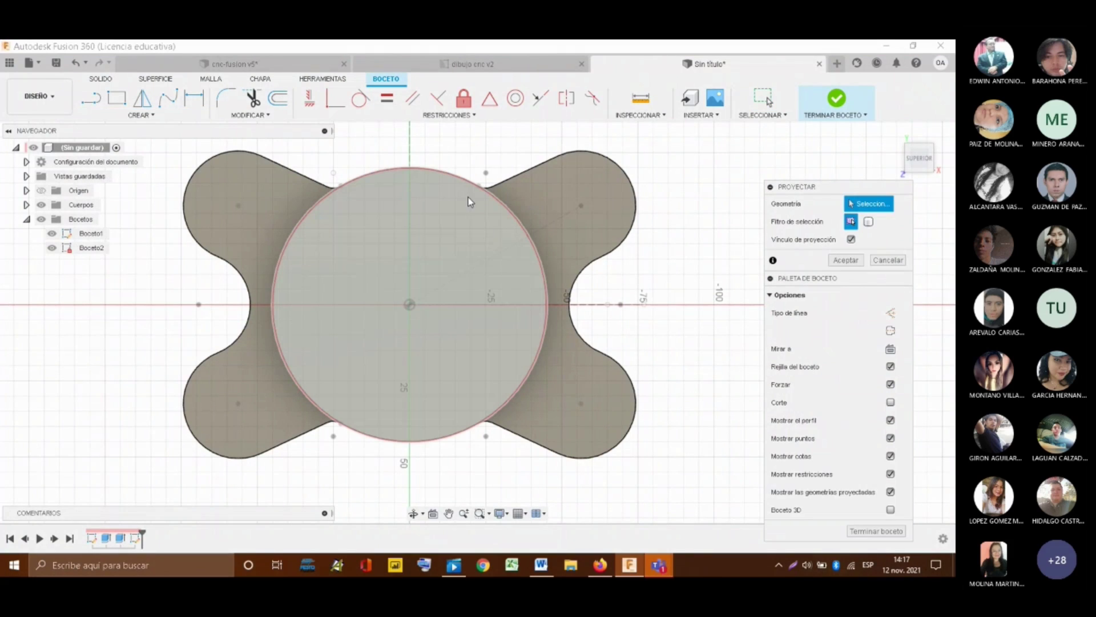
click(336, 224)
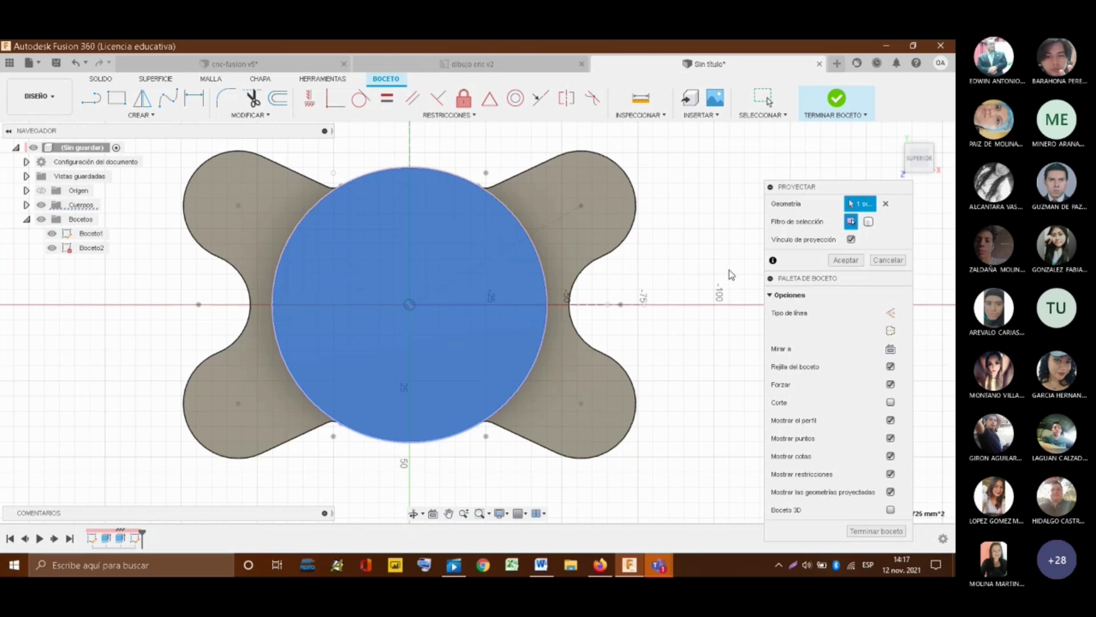
click(856, 261)
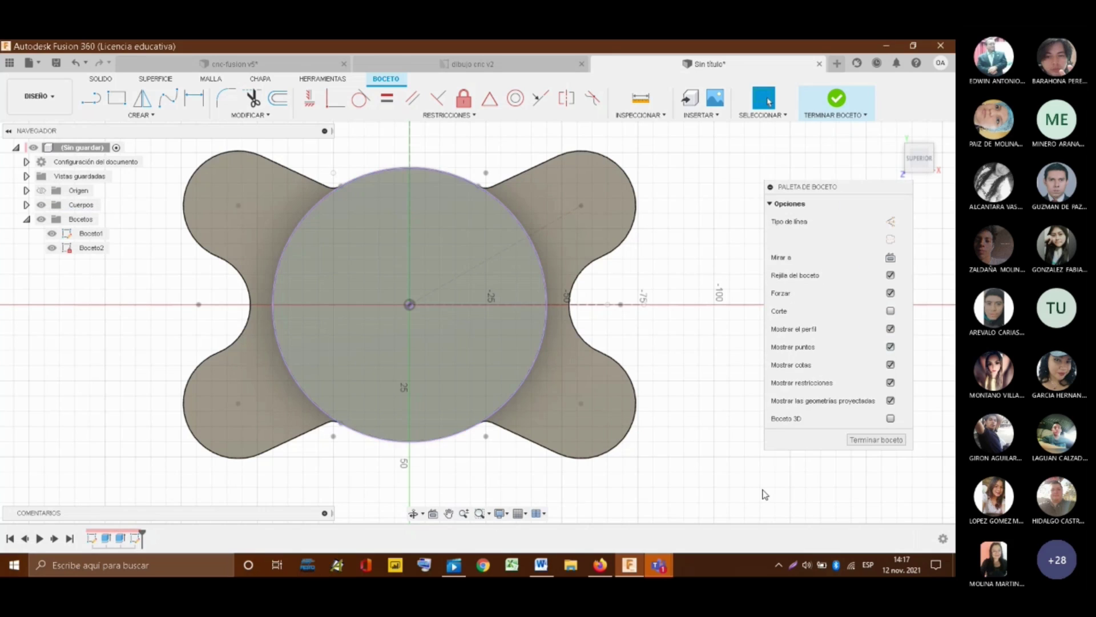
scroll(675, 343, down, 1)
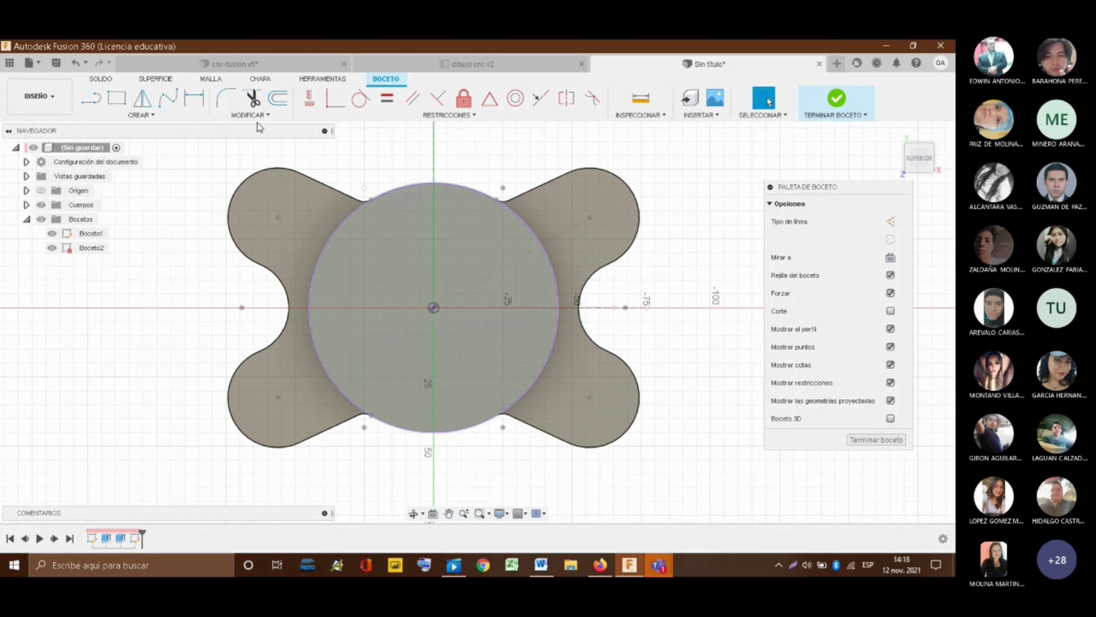
- Draw a Ø55 circle centred on the sketch origin
click(140, 116)
mouse_move(196, 154)
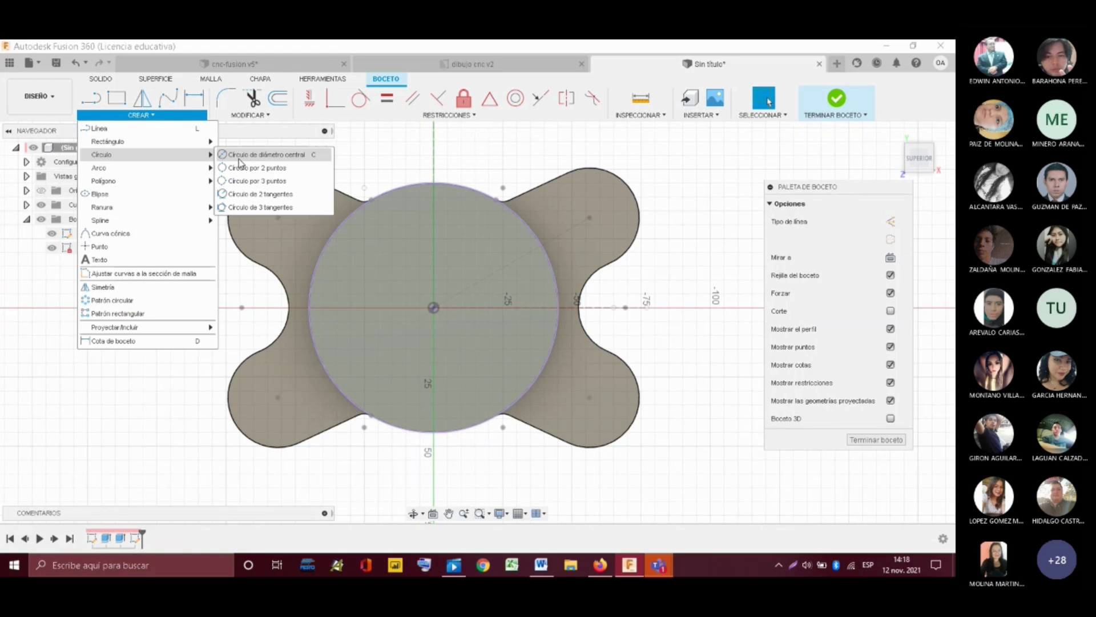
click(239, 160)
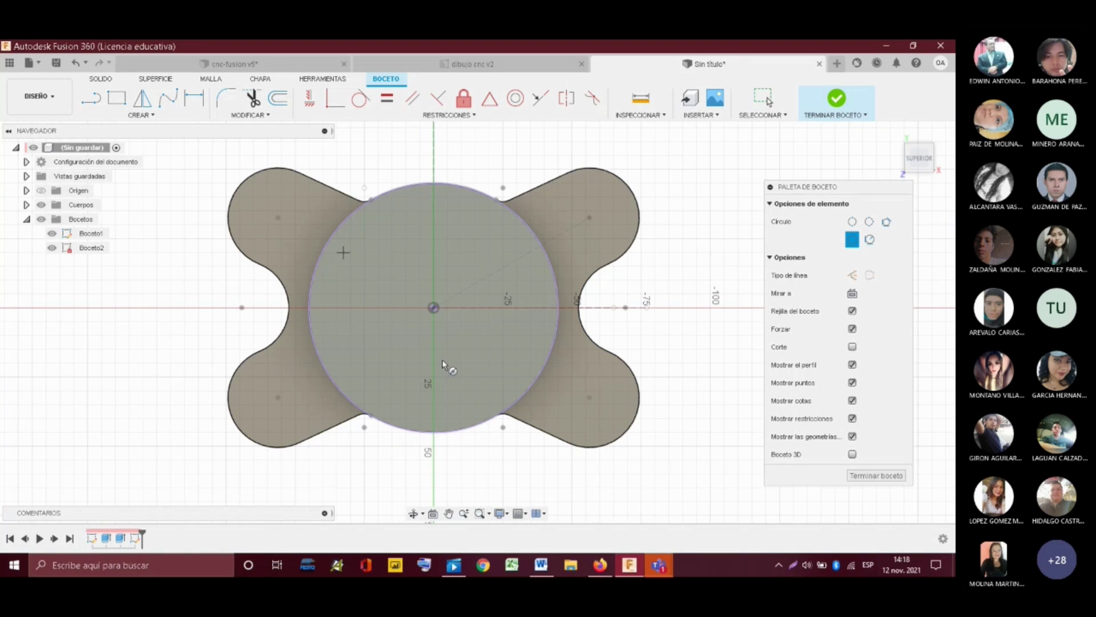
click(433, 308)
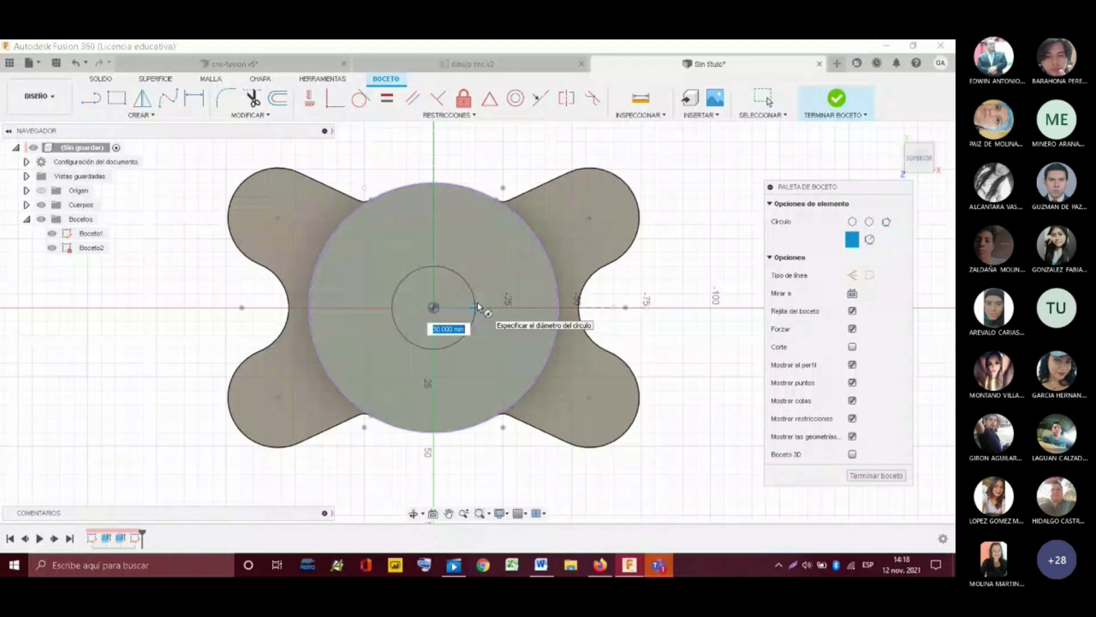
text(55)
key(Return)
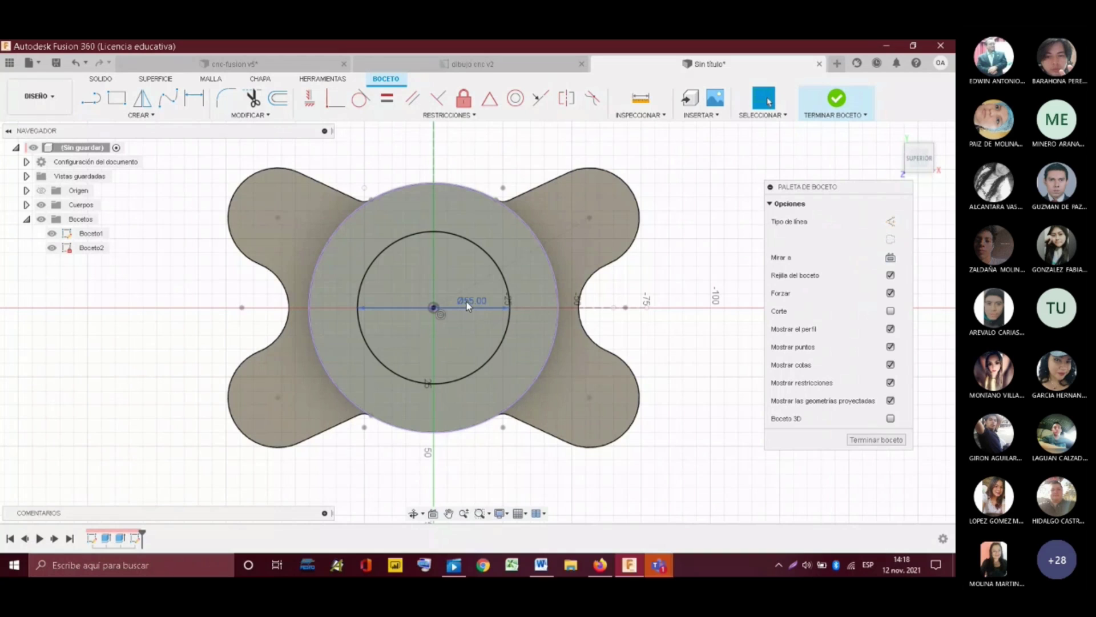
scroll(436, 214, up, 2)
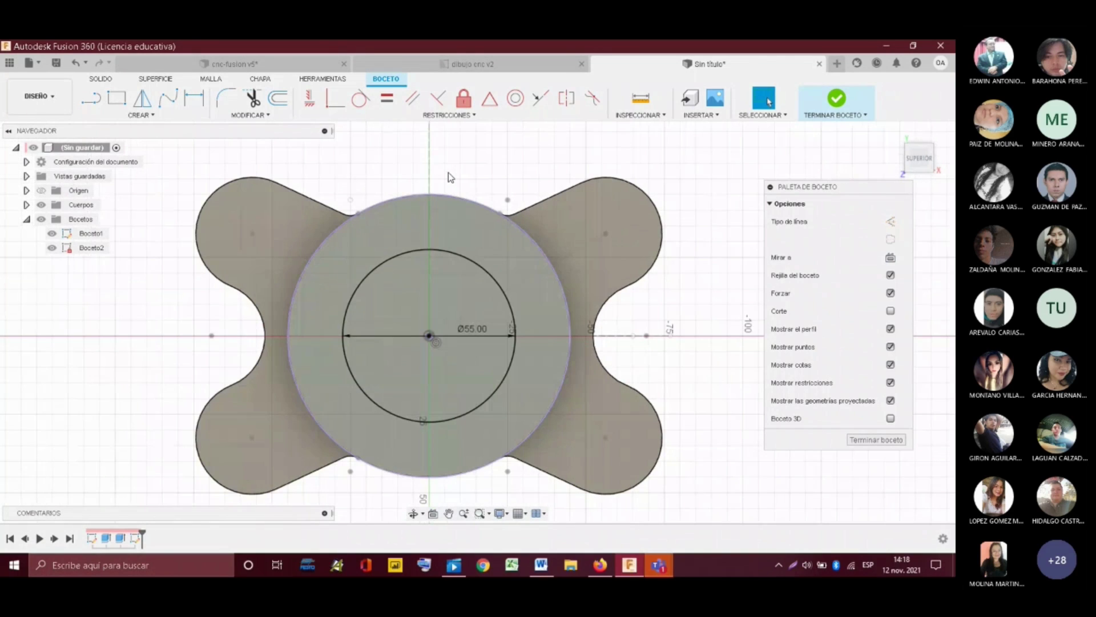
- Draw a vertical line from the circle centre up past the outer circle
click(158, 117)
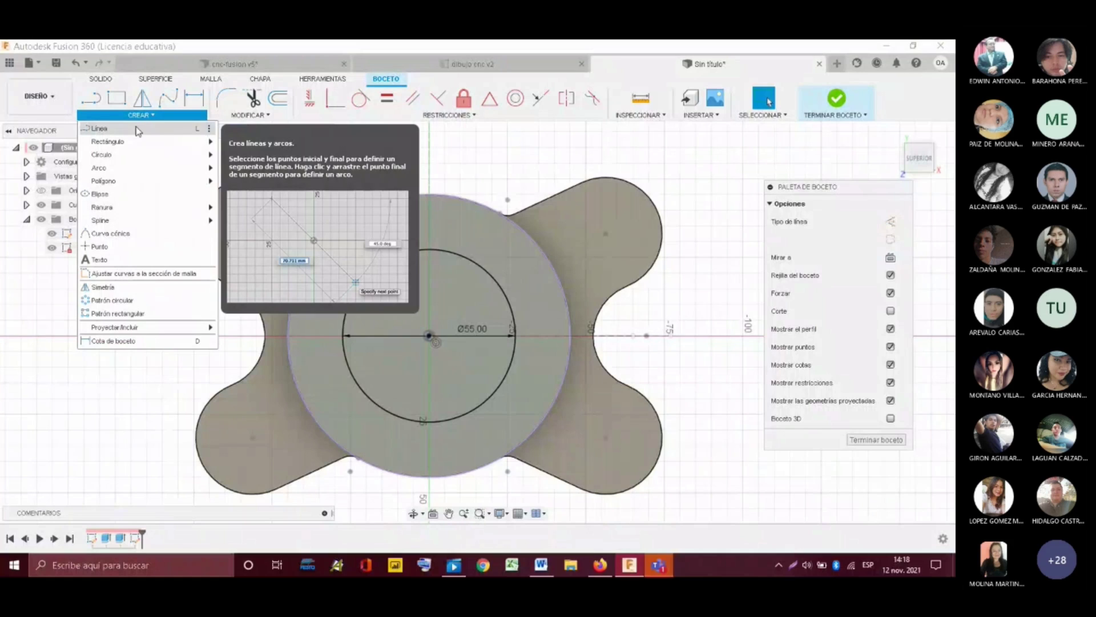
click(137, 130)
click(429, 335)
click(429, 157)
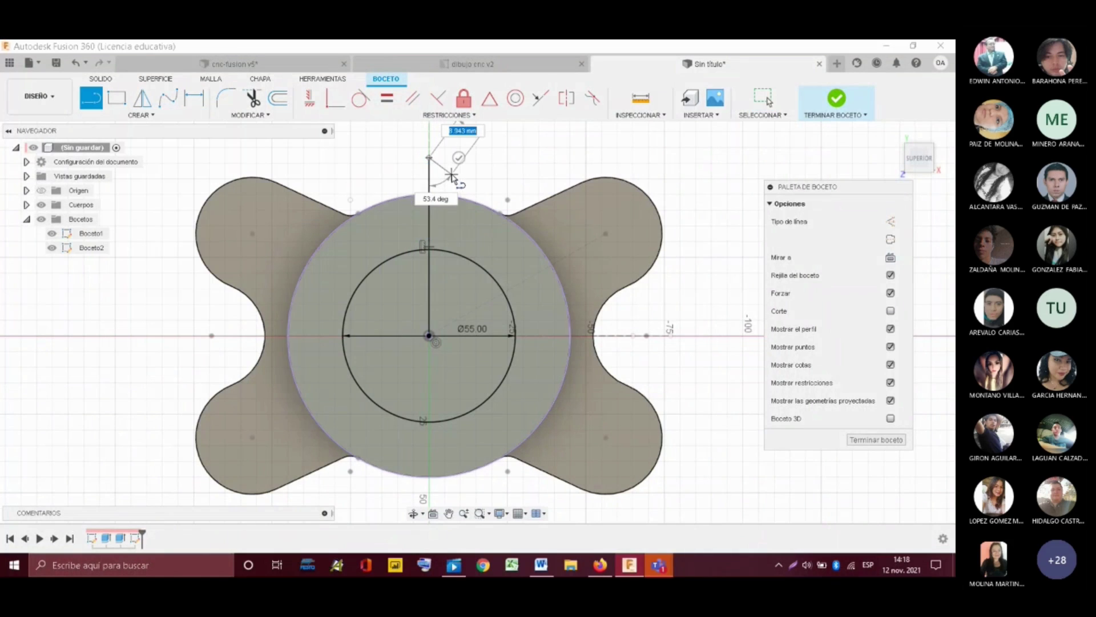
key(Escape)
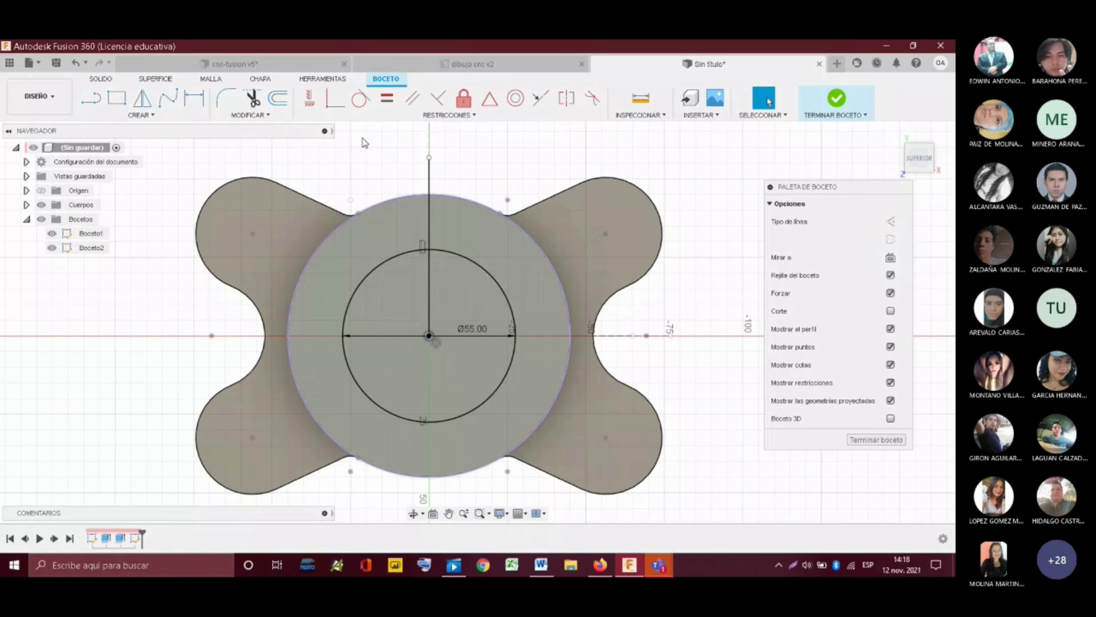
- Offset the vertical line 4 mm to the right
click(250, 115)
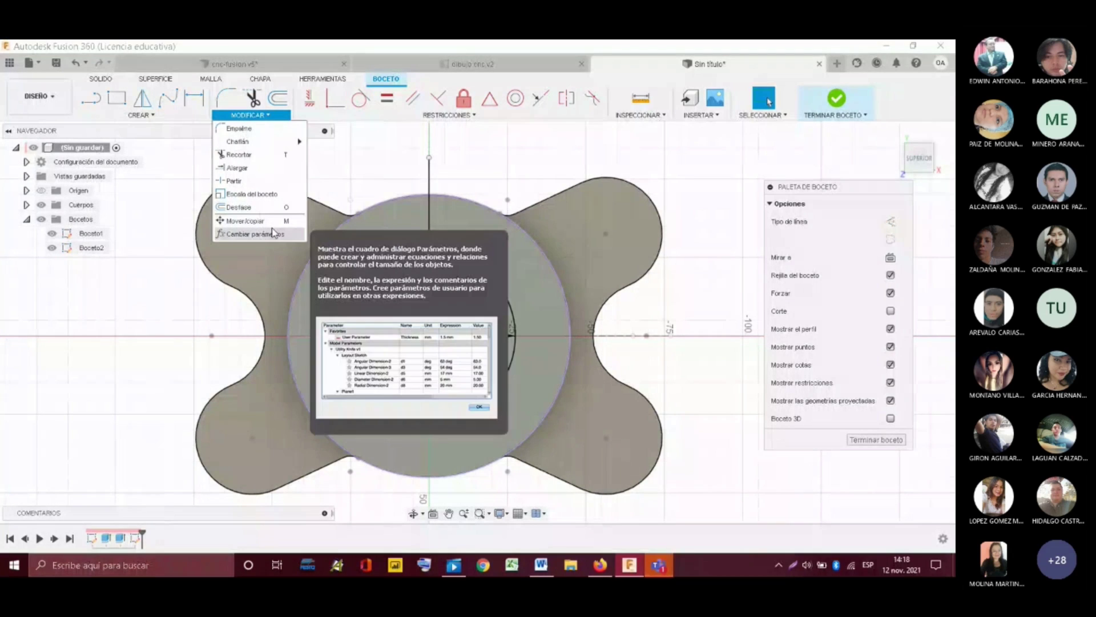
click(264, 208)
click(429, 273)
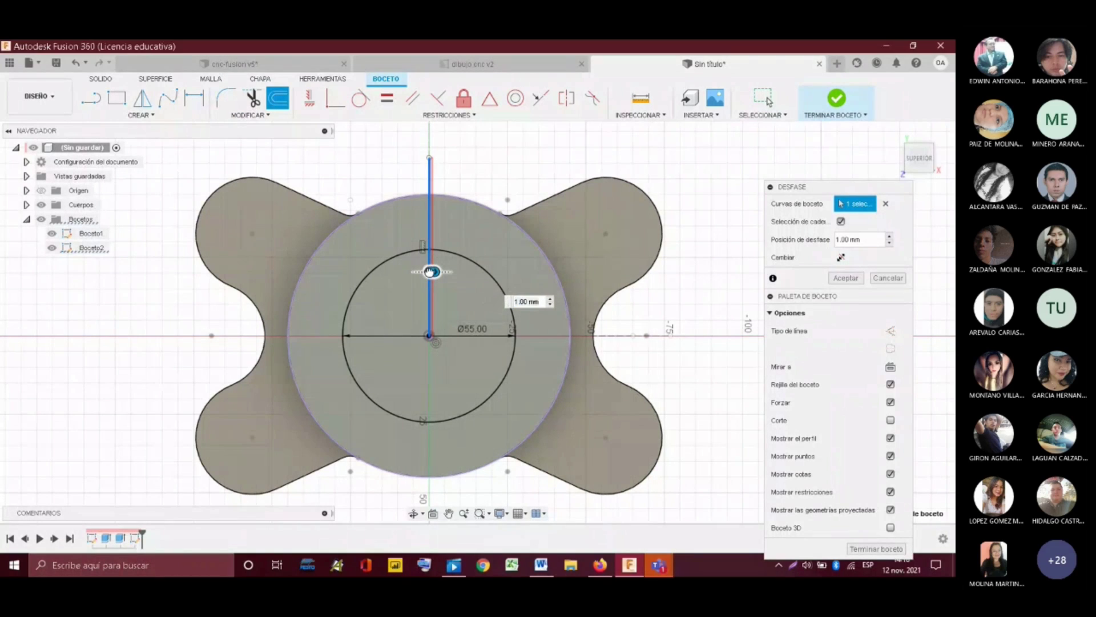
drag(424, 270, 443, 274)
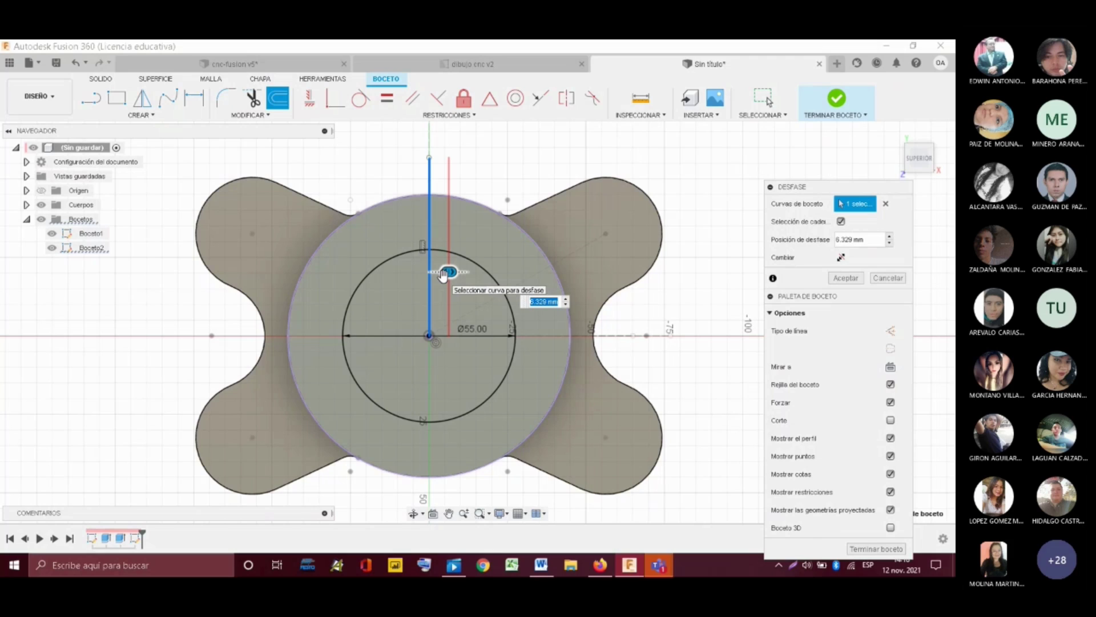
text(4)
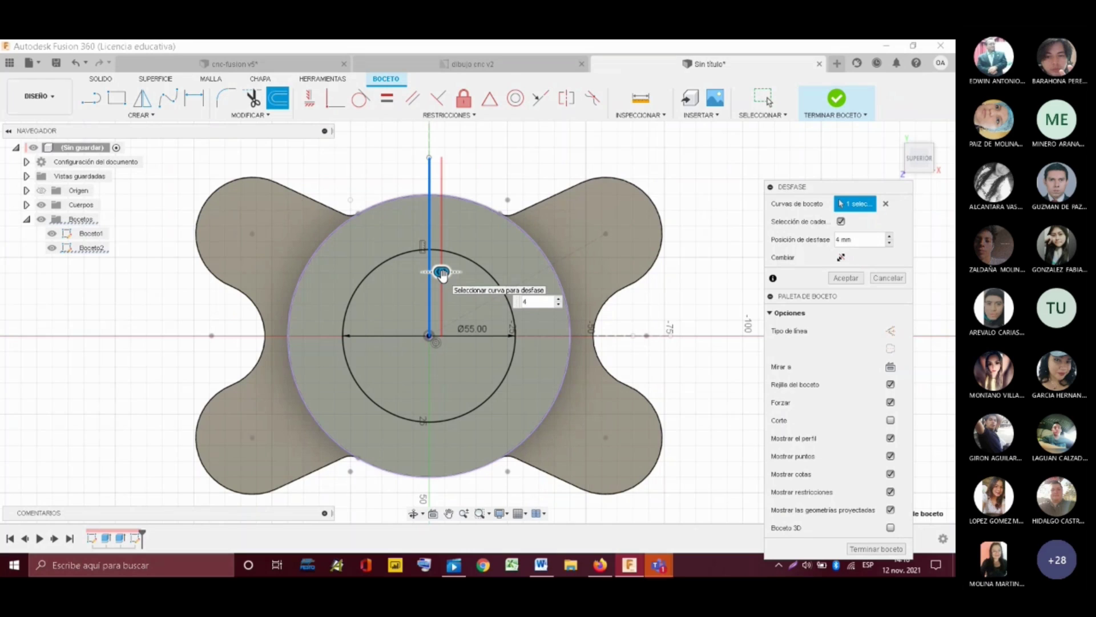
key(Return)
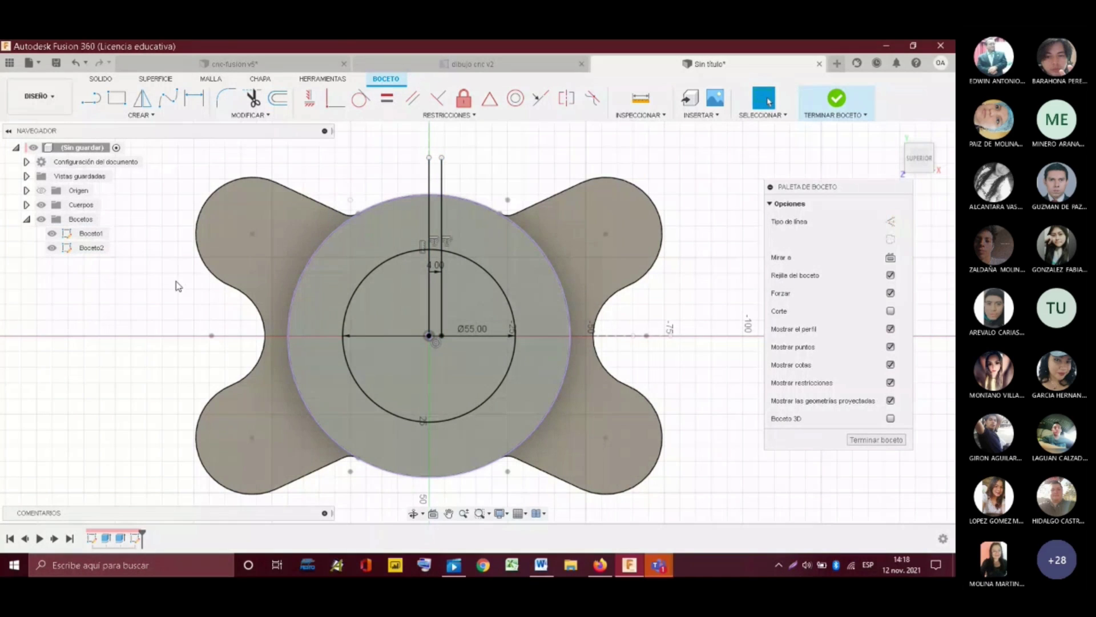
- Offset the original vertical line -4 mm to the left
click(269, 115)
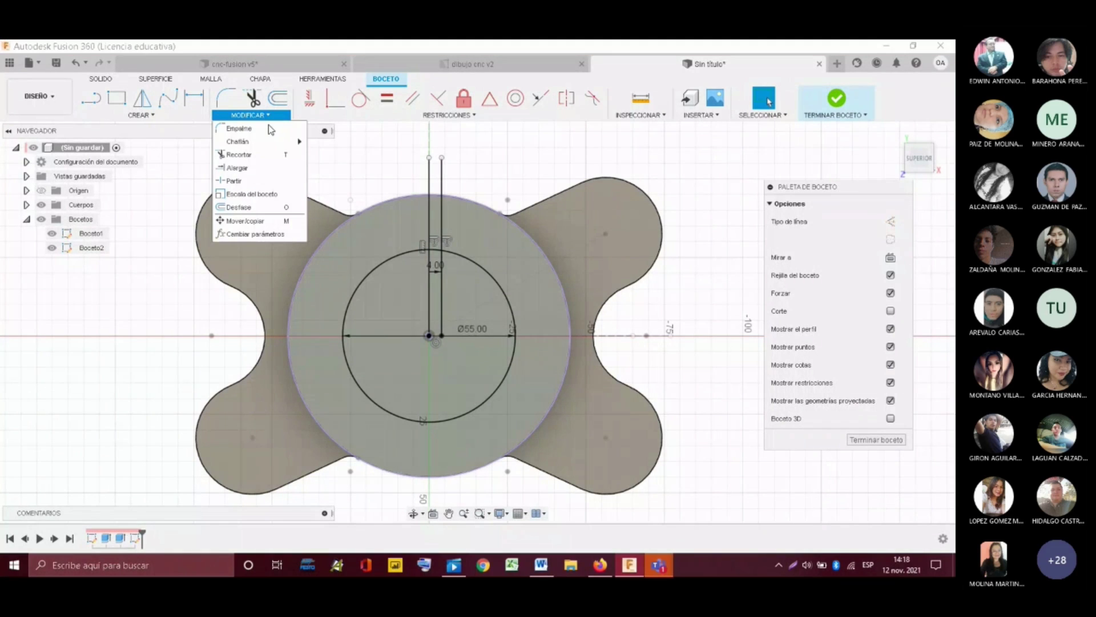
click(263, 210)
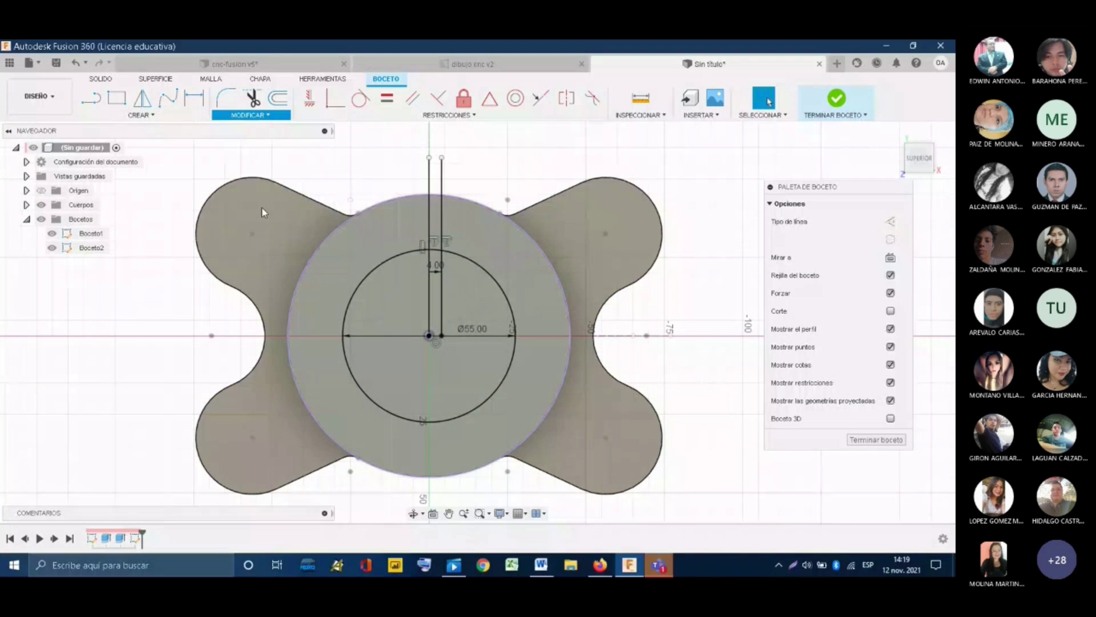
click(429, 262)
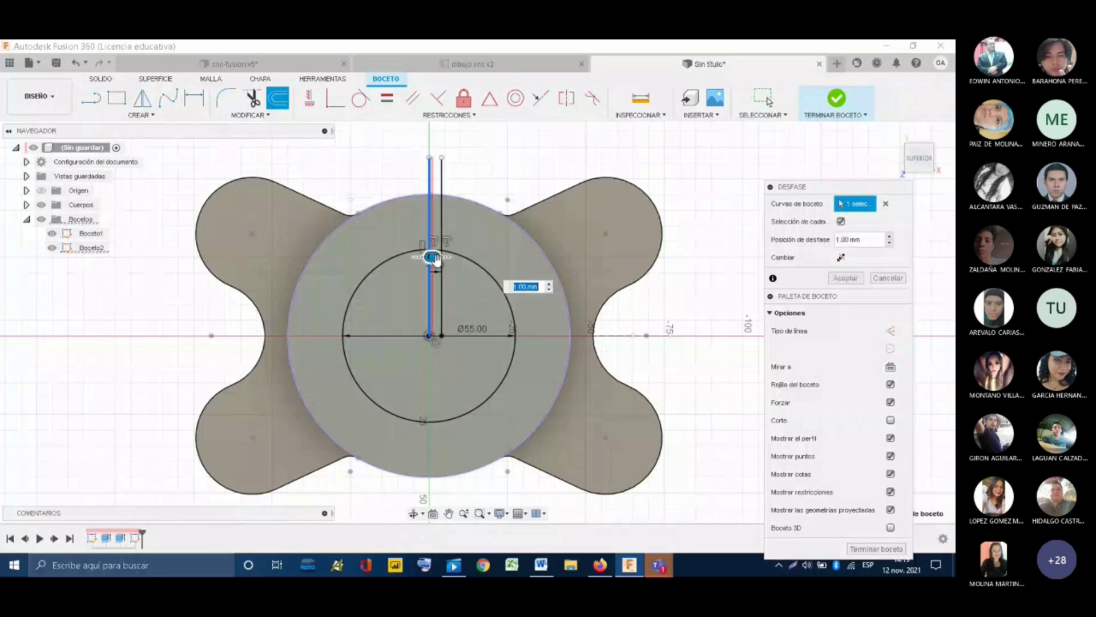
drag(429, 257, 419, 270)
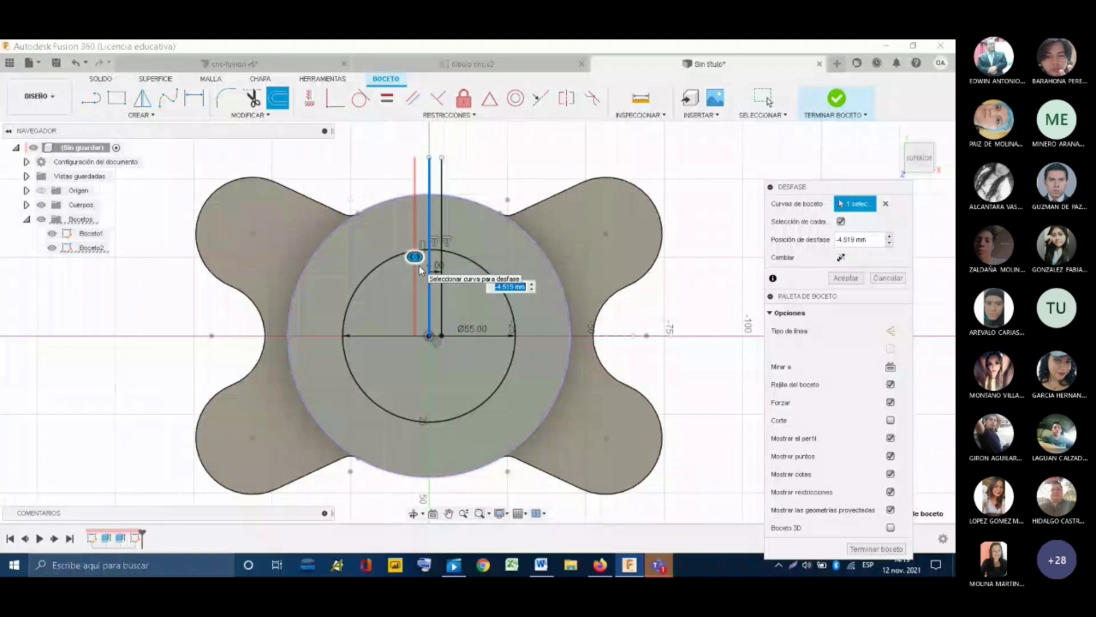
text(-4)
key(Return)
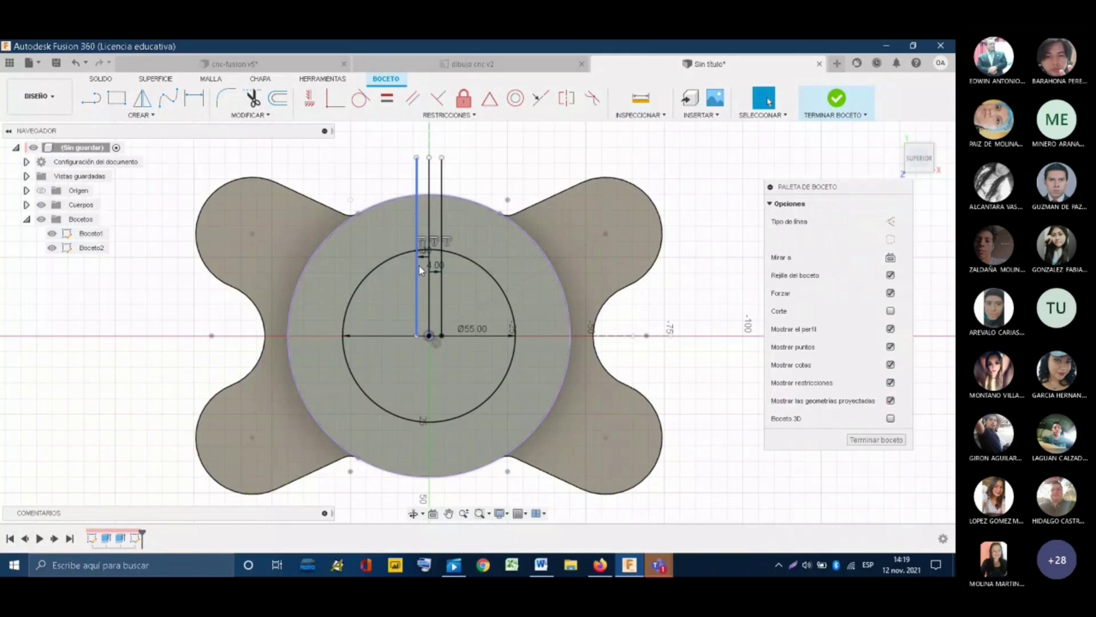
key(Escape)
- Trim the excess line ends, the middle line and the inner circle's top arc
click(248, 115)
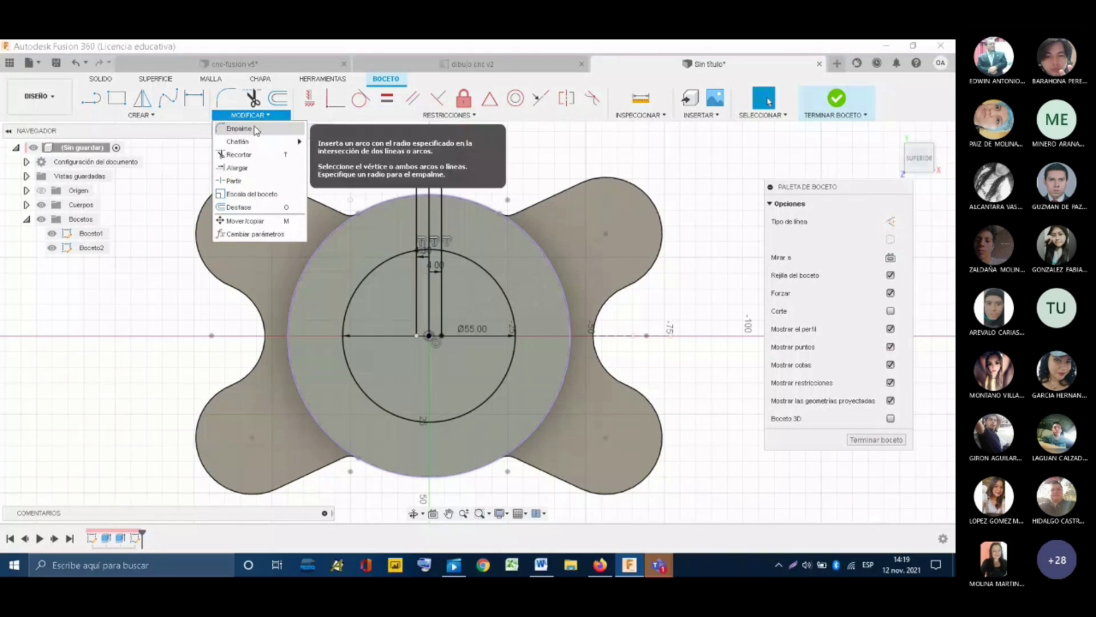
click(240, 154)
click(426, 172)
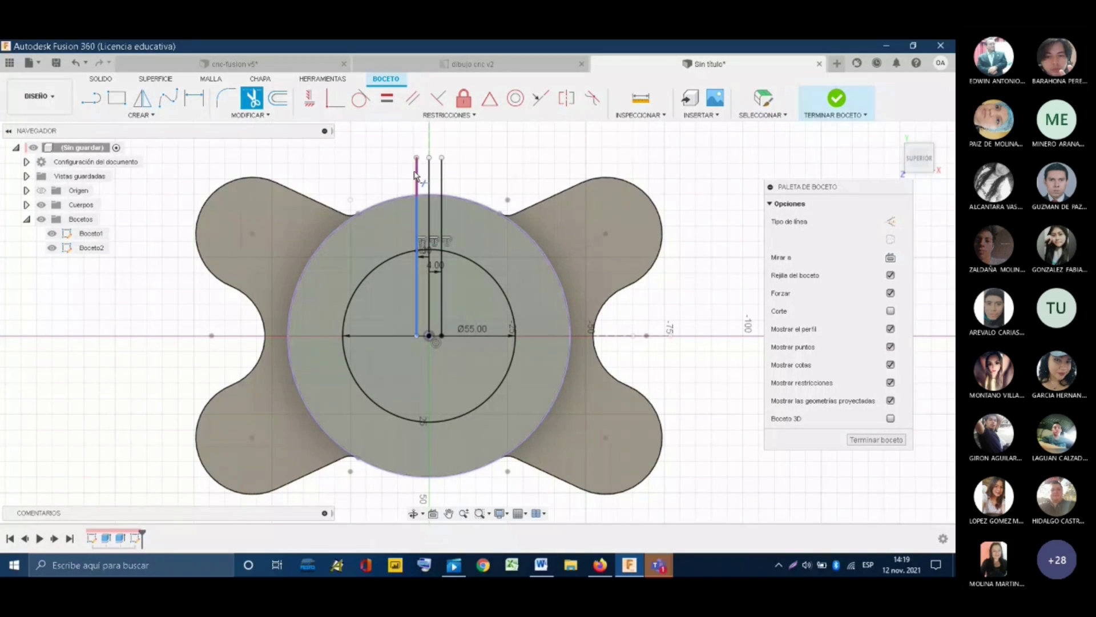
click(429, 174)
click(441, 174)
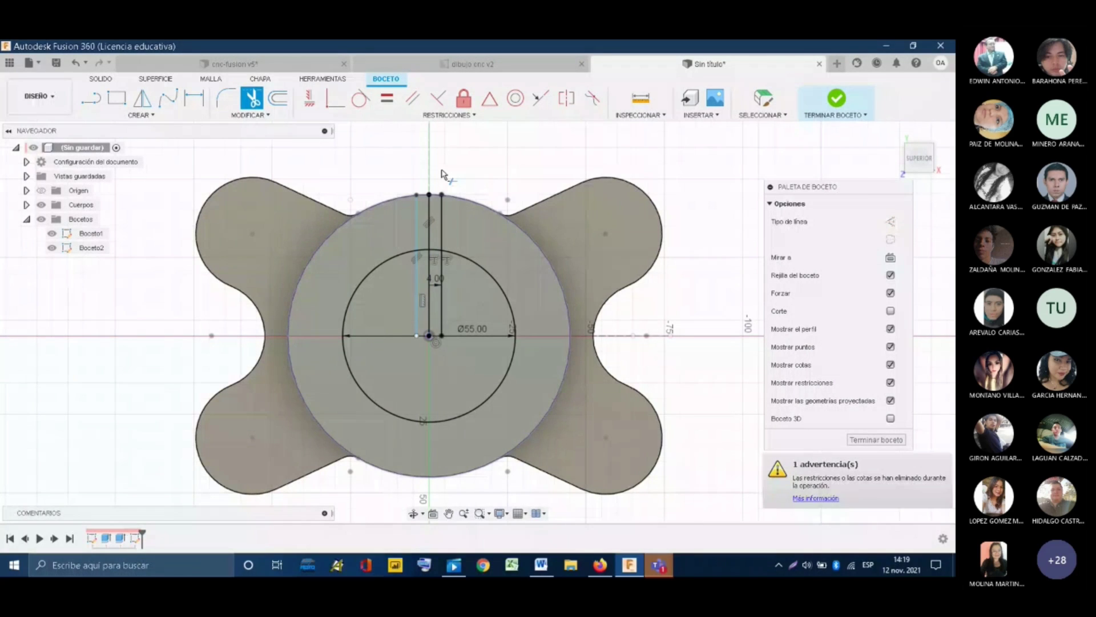
click(441, 228)
click(430, 257)
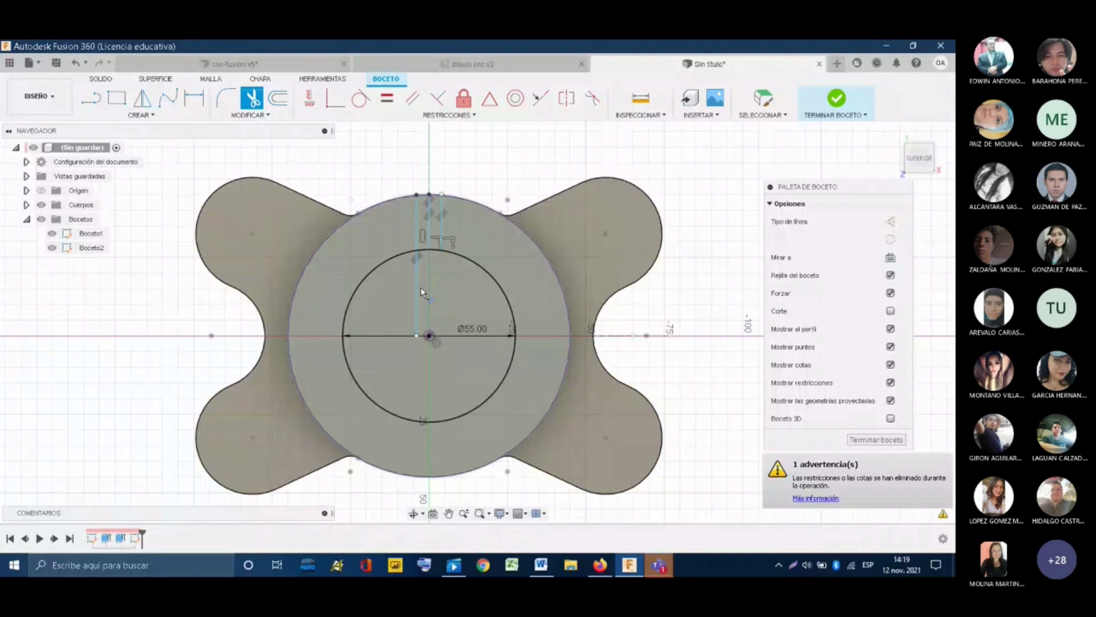
click(430, 215)
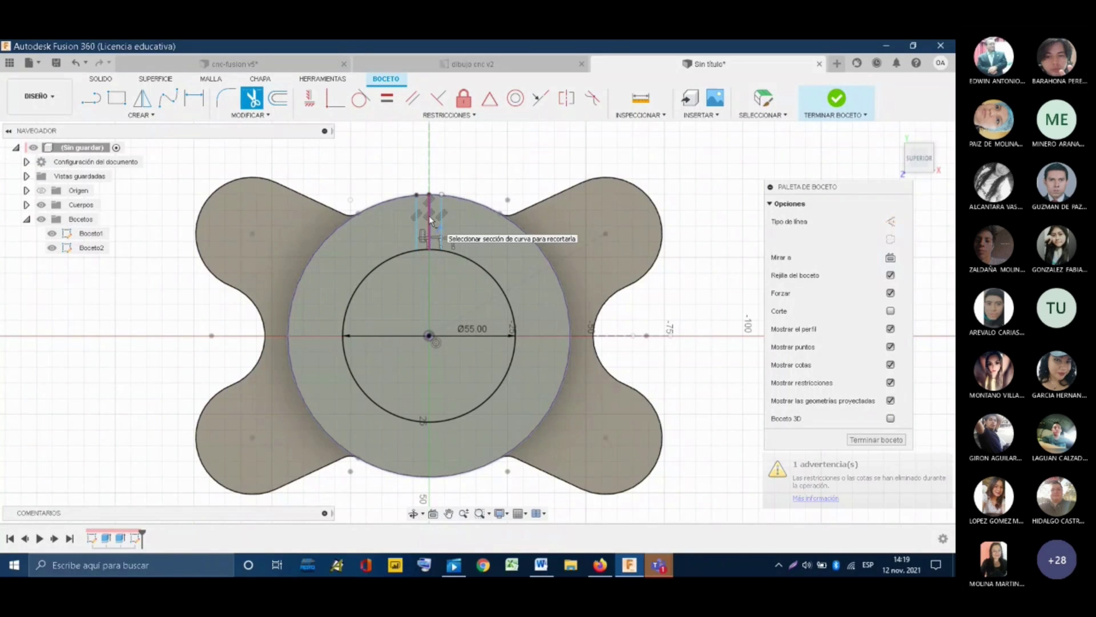
click(429, 249)
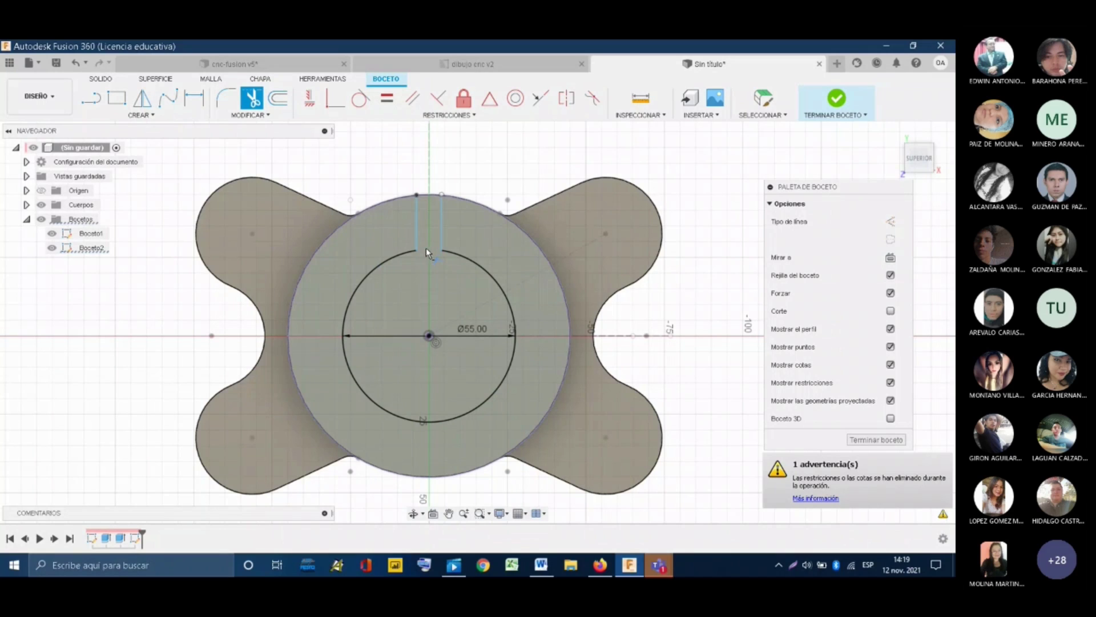
key(Escape)
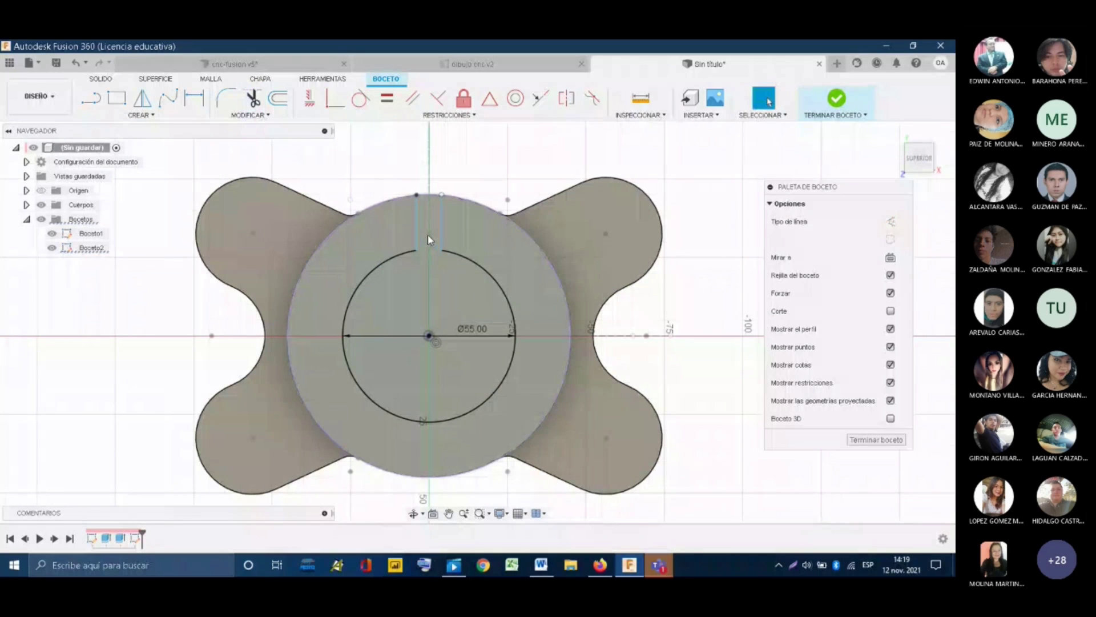
click(157, 116)
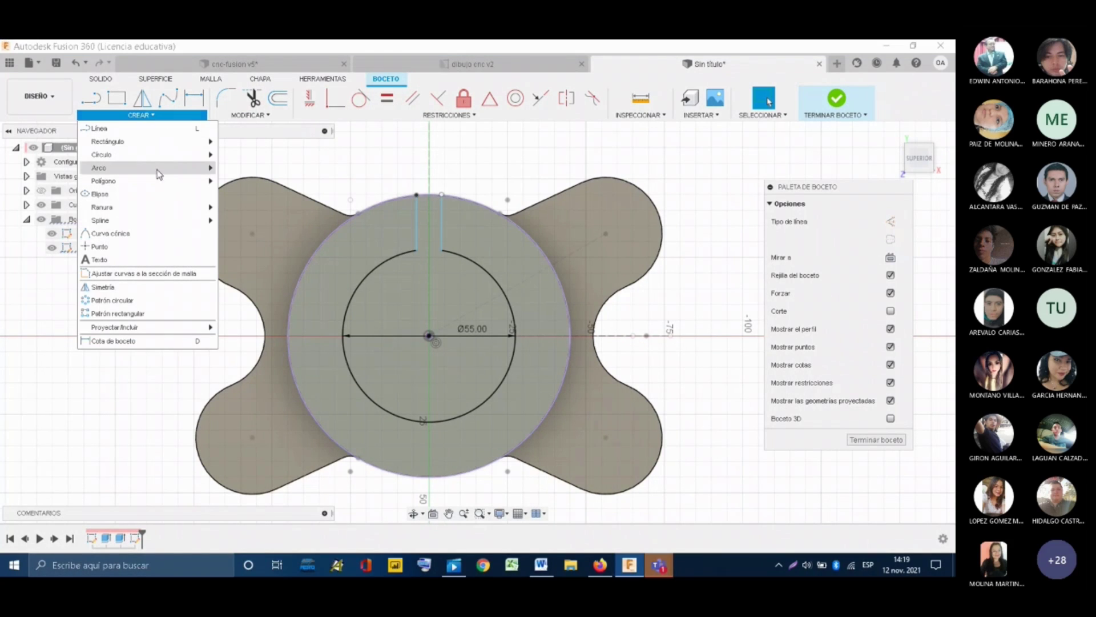
- Circular-pattern both slot lines 6 times around the circle centre
click(159, 301)
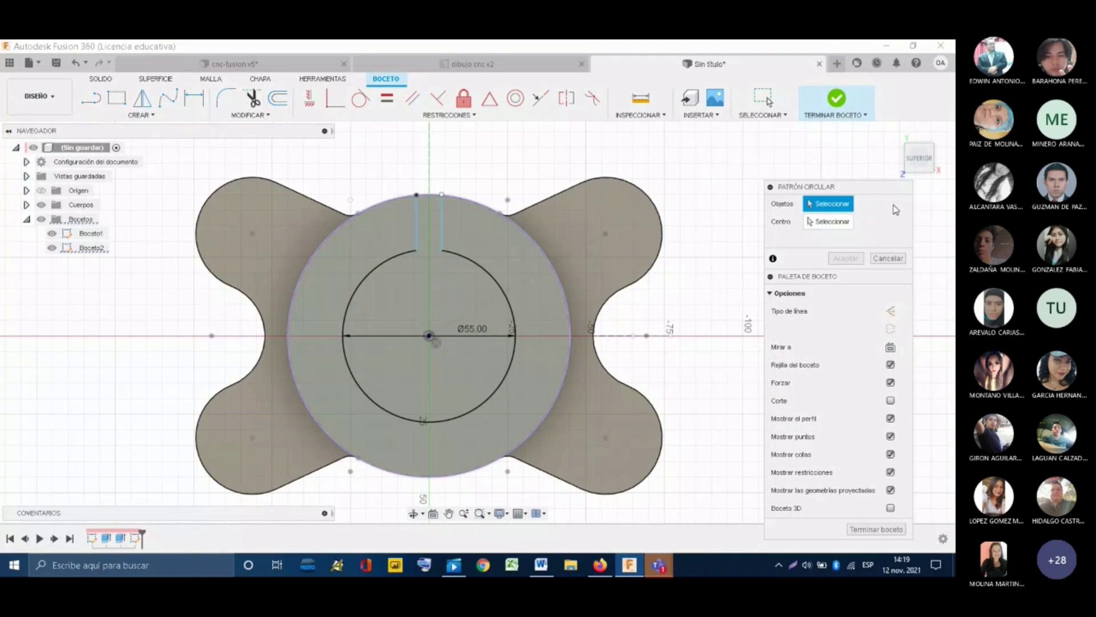
click(419, 225)
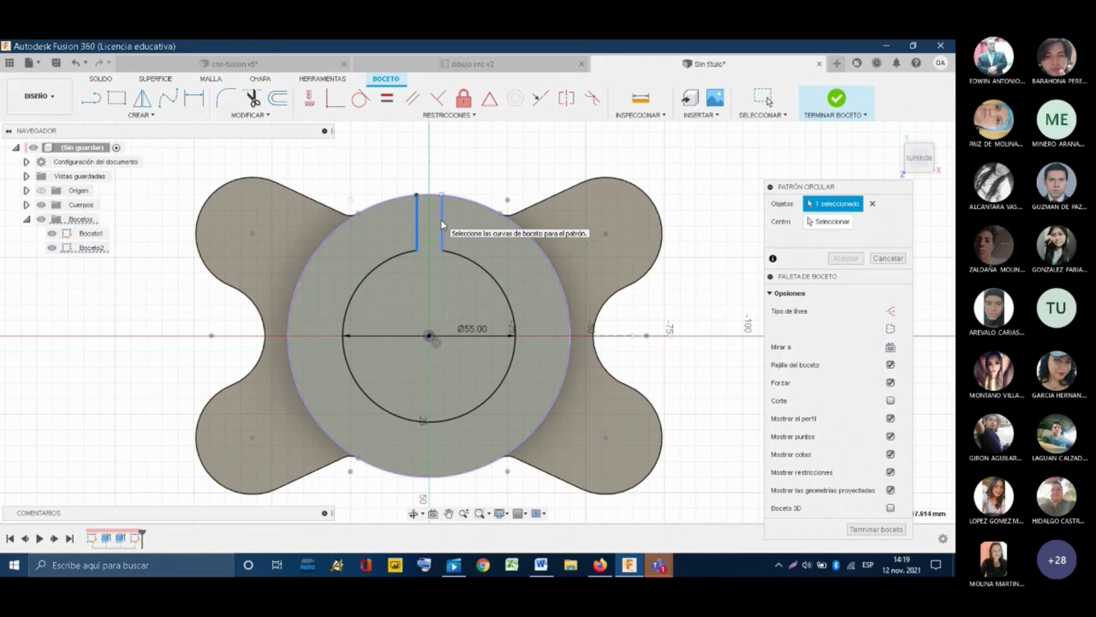
click(441, 223)
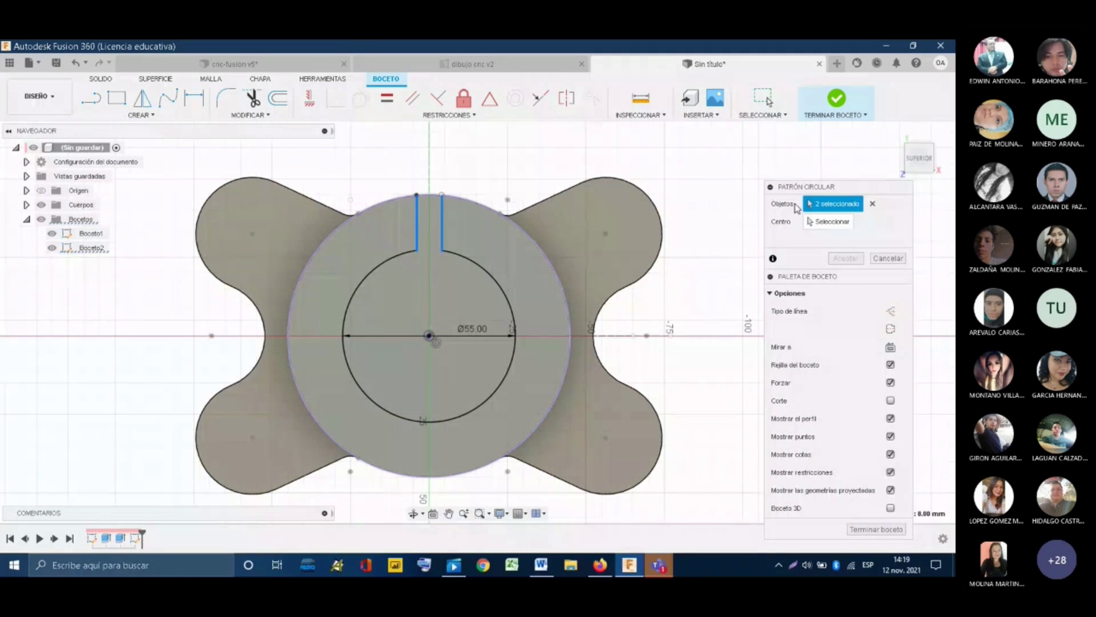
click(820, 224)
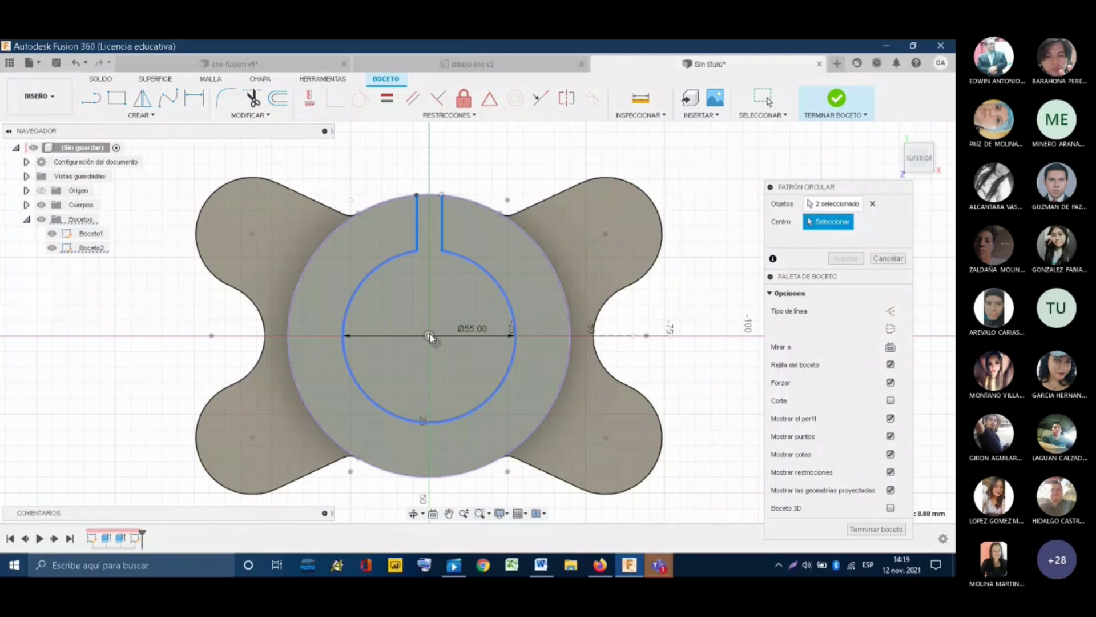
click(429, 336)
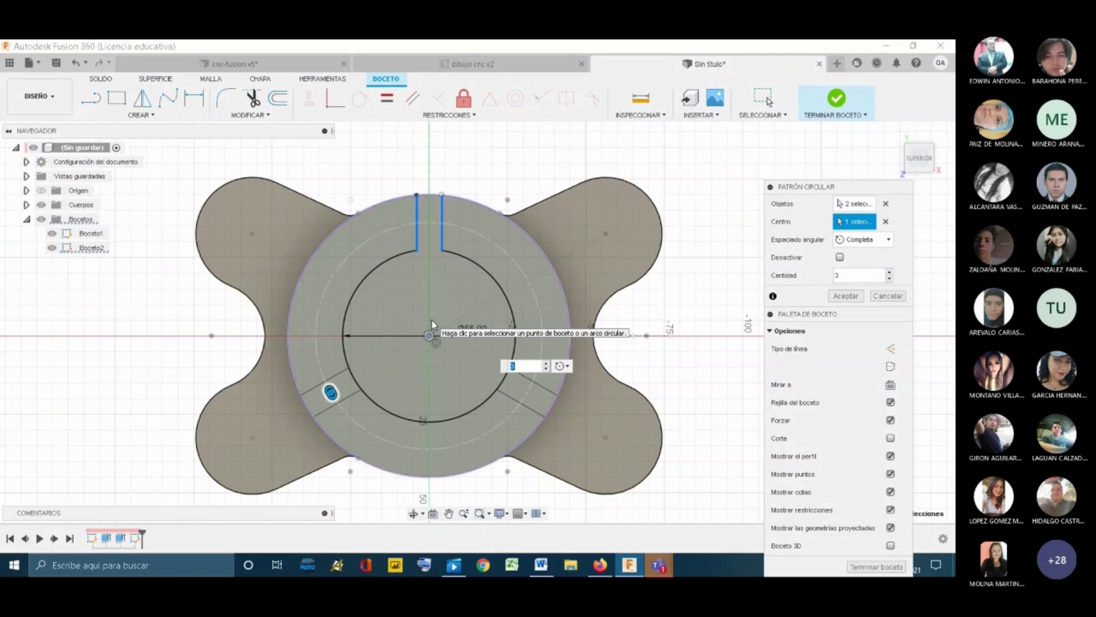
text(6)
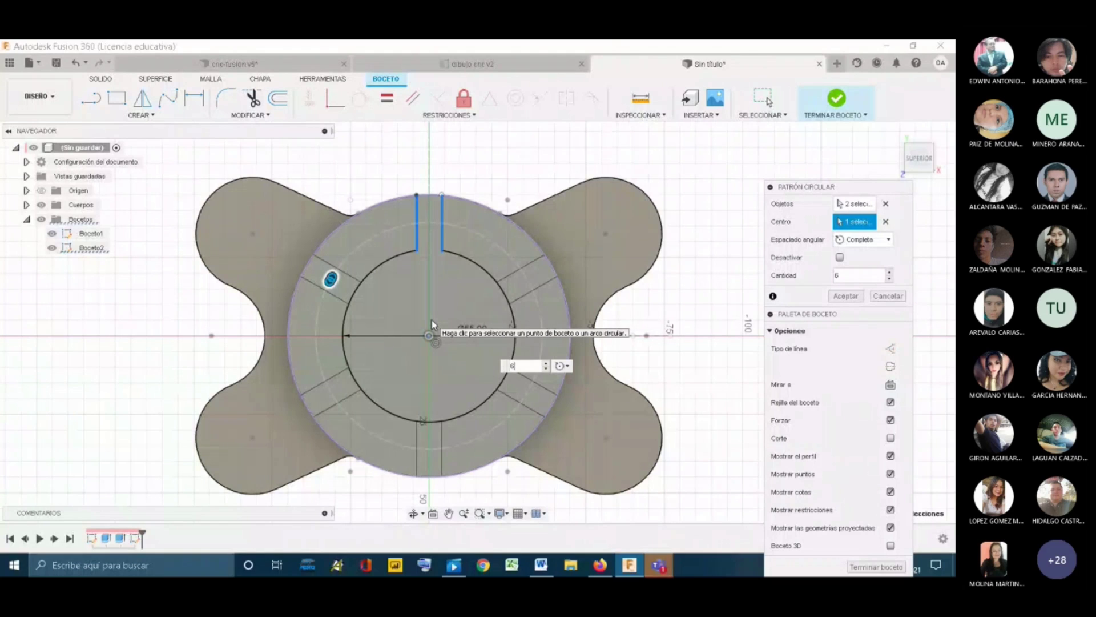
key(Return)
key(t)
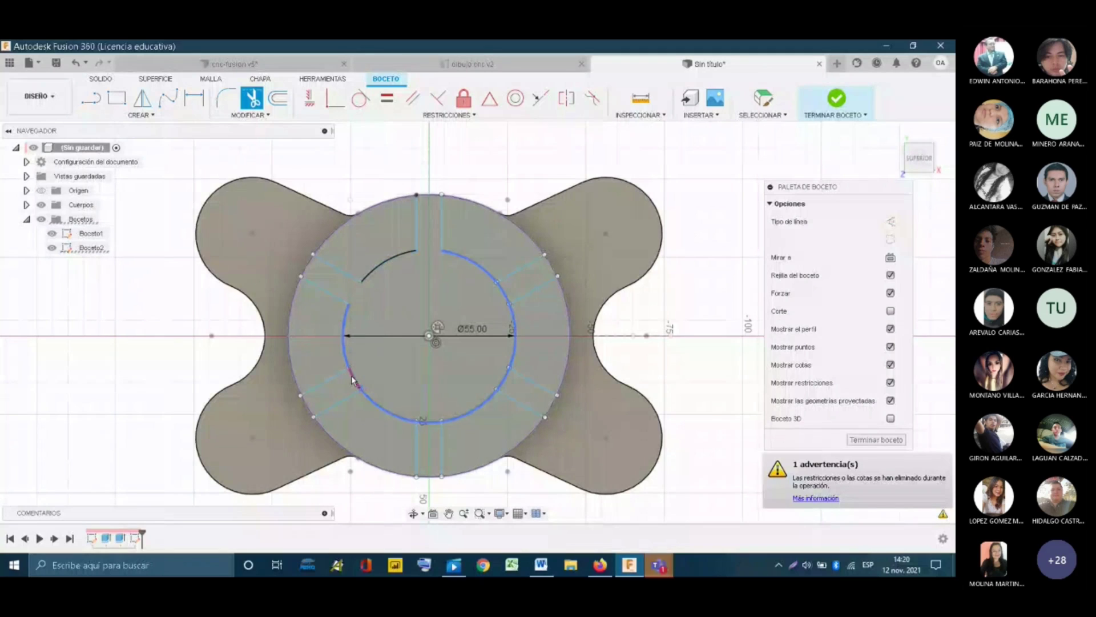
- Trim the Ø55 circle arcs between the slot lines and finish the sketch
click(355, 380)
click(430, 421)
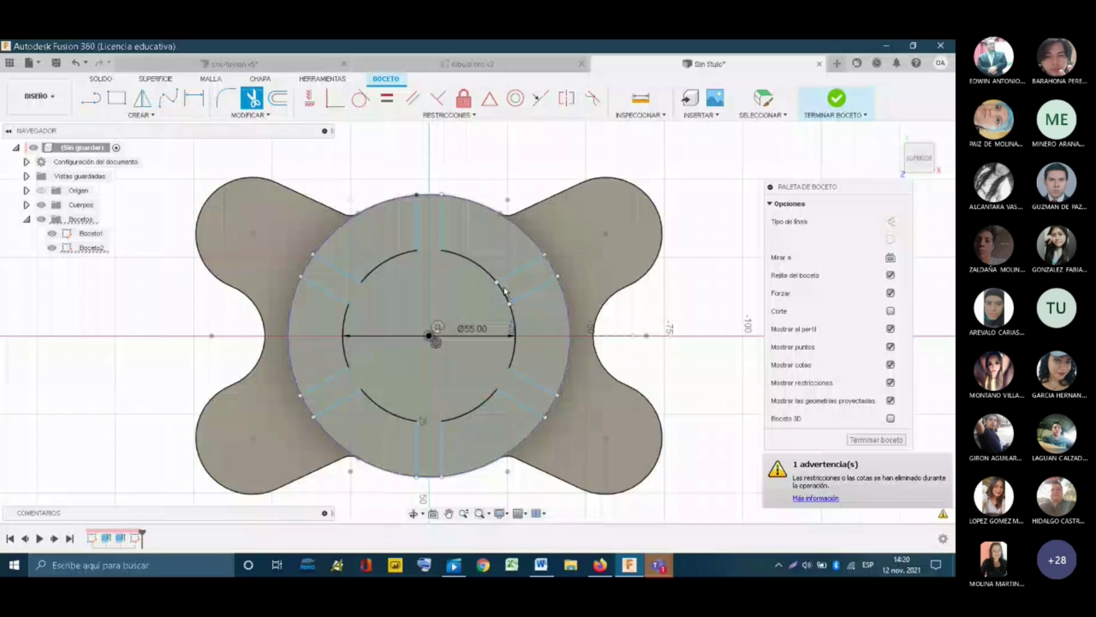
click(836, 99)
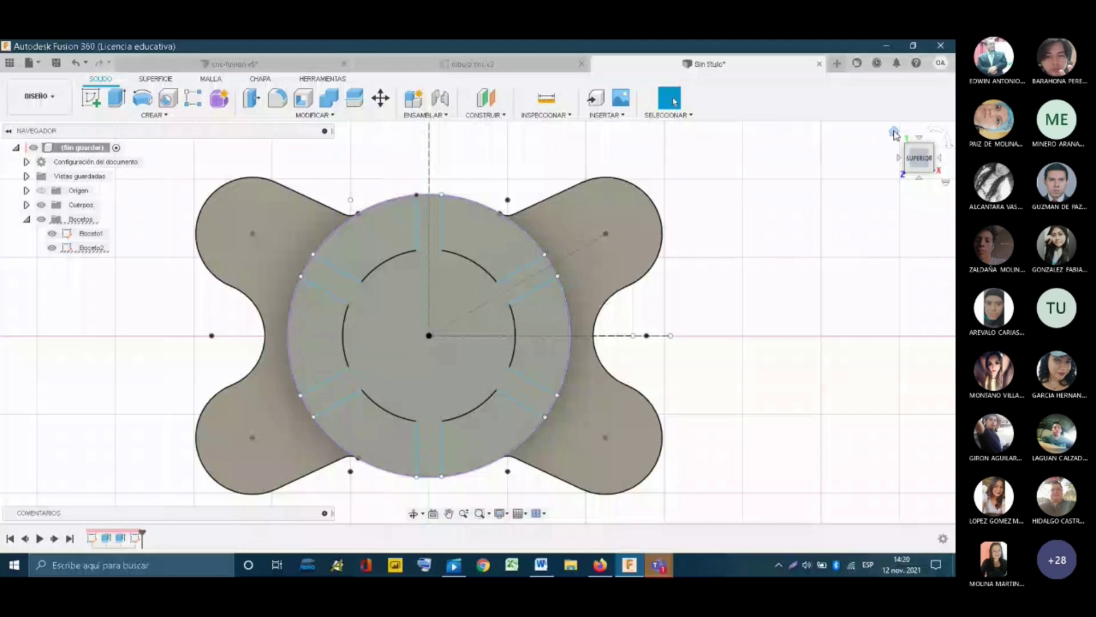
click(894, 133)
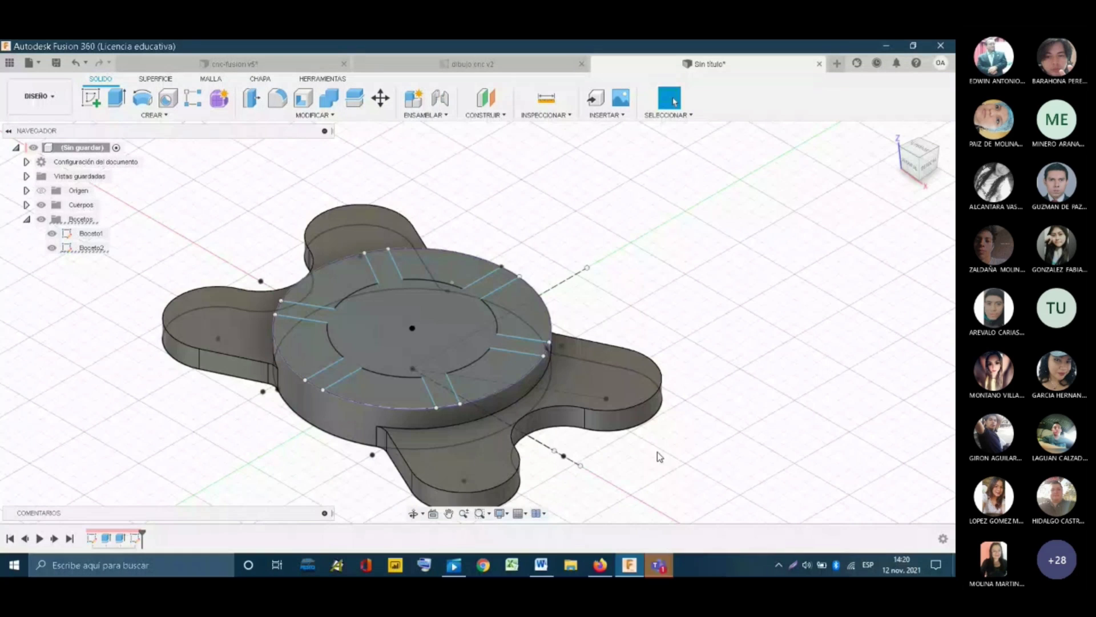
click(454, 64)
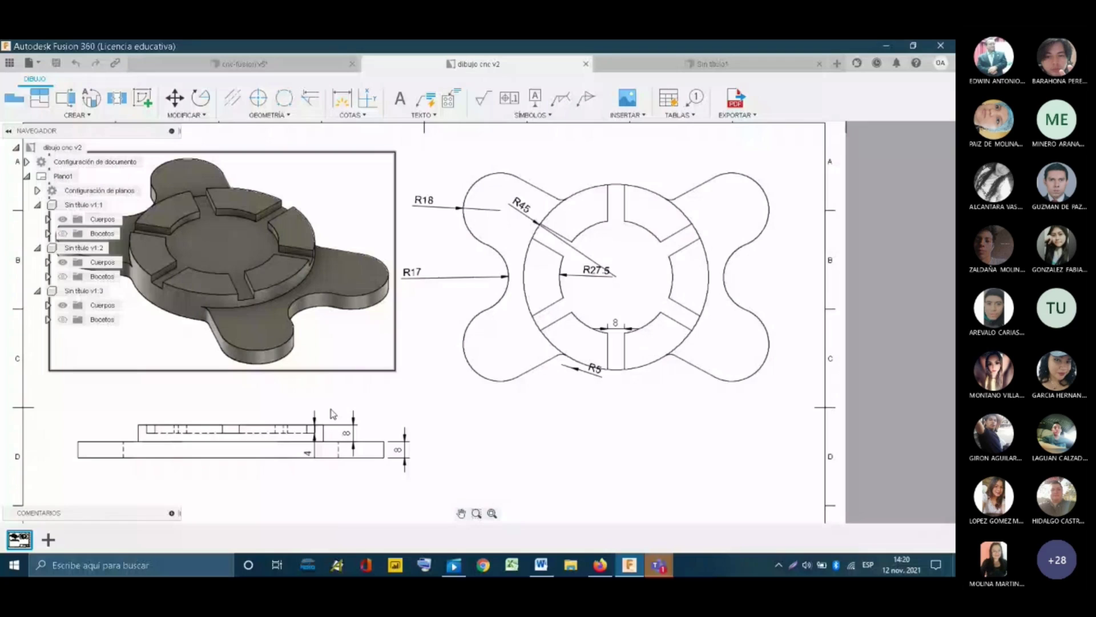
scroll(333, 413, up, 5)
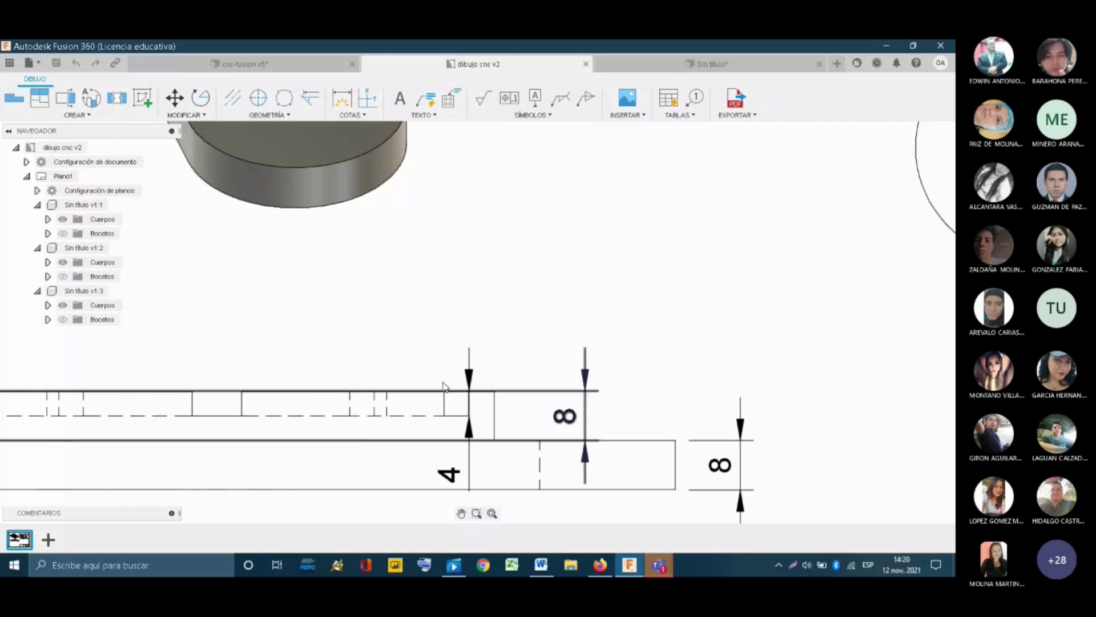
click(733, 58)
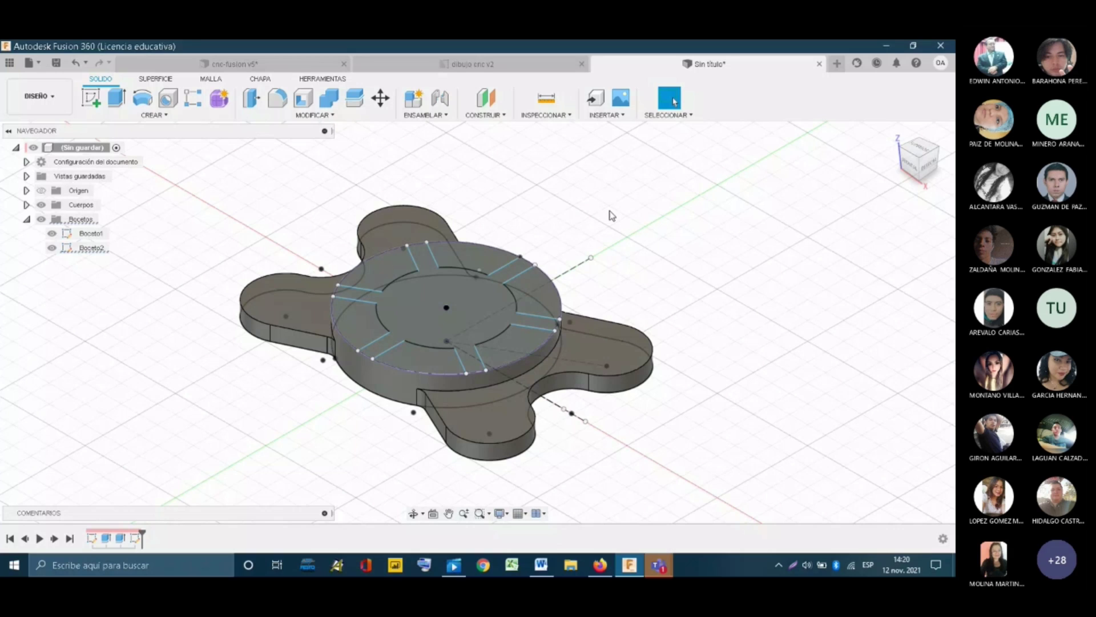
- Extrude-cut the star sketch profile -4 mm into the circular boss
click(496, 317)
key(e)
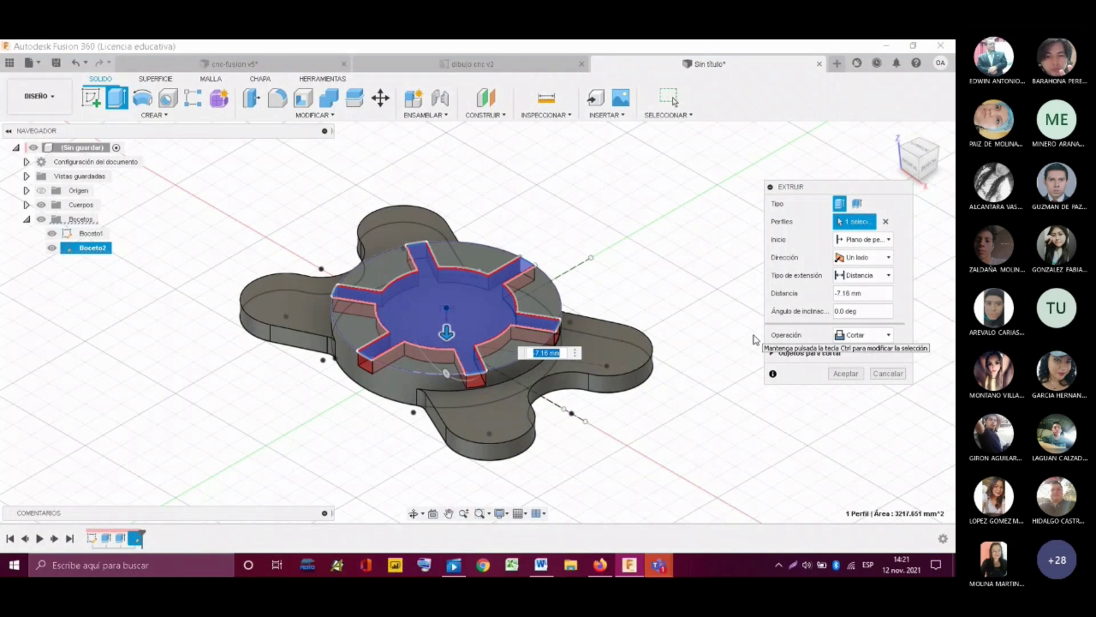
text(-4)
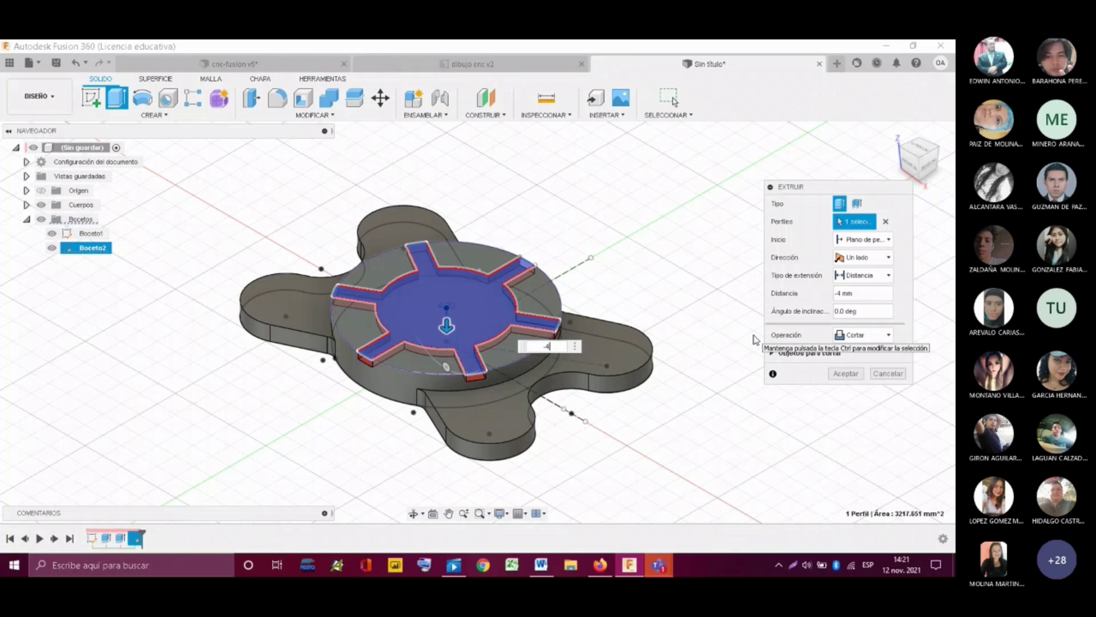
key(Return)
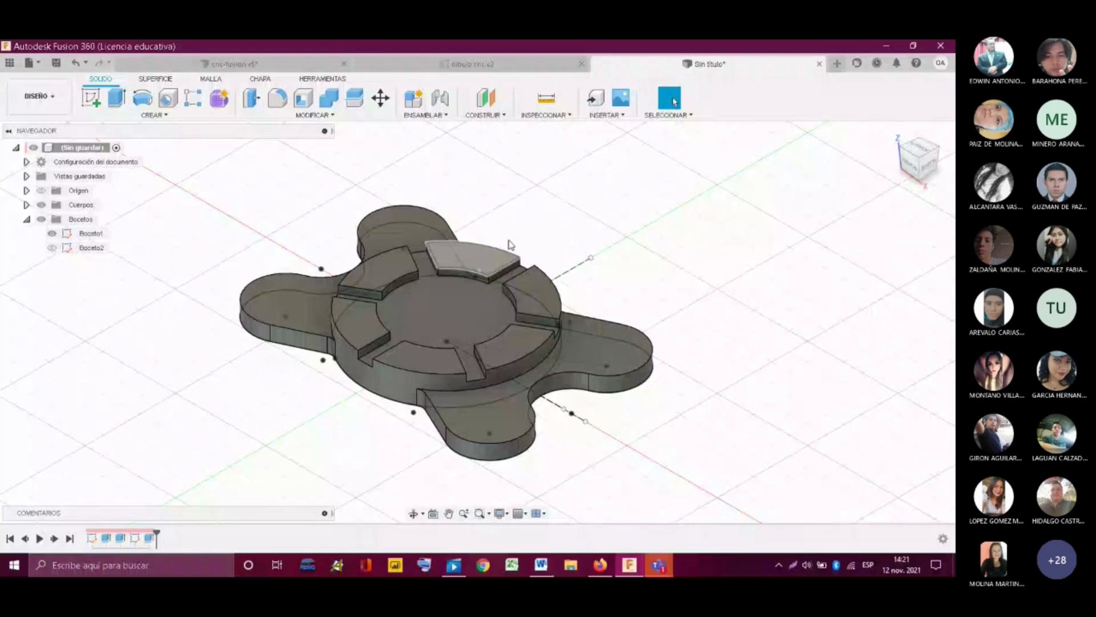
- Save the plate design as version v1 of Sin título
click(56, 64)
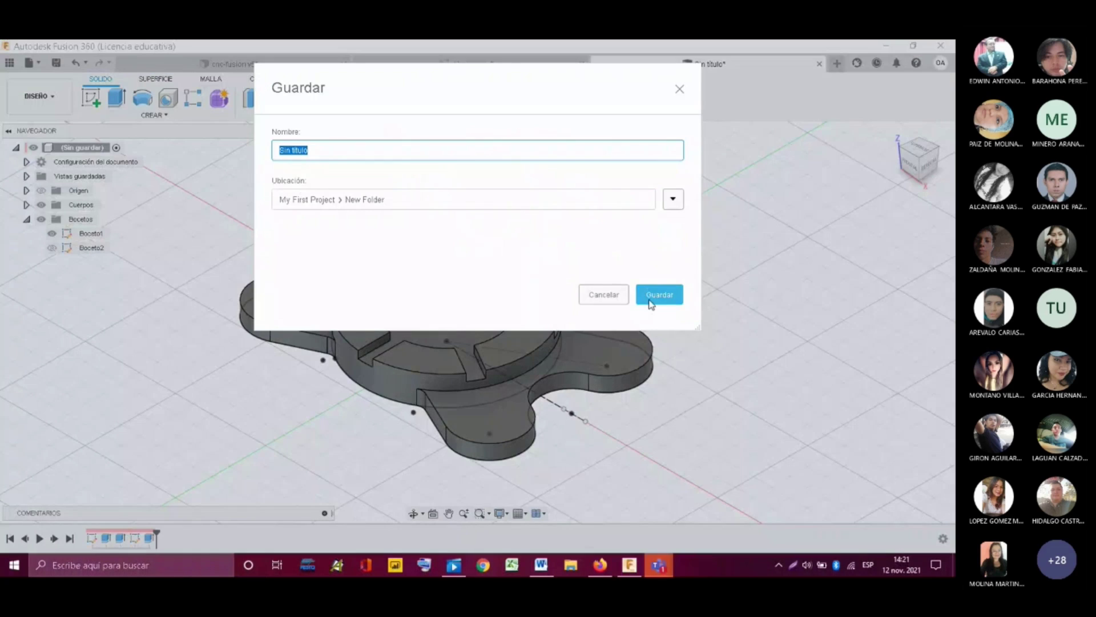
click(652, 300)
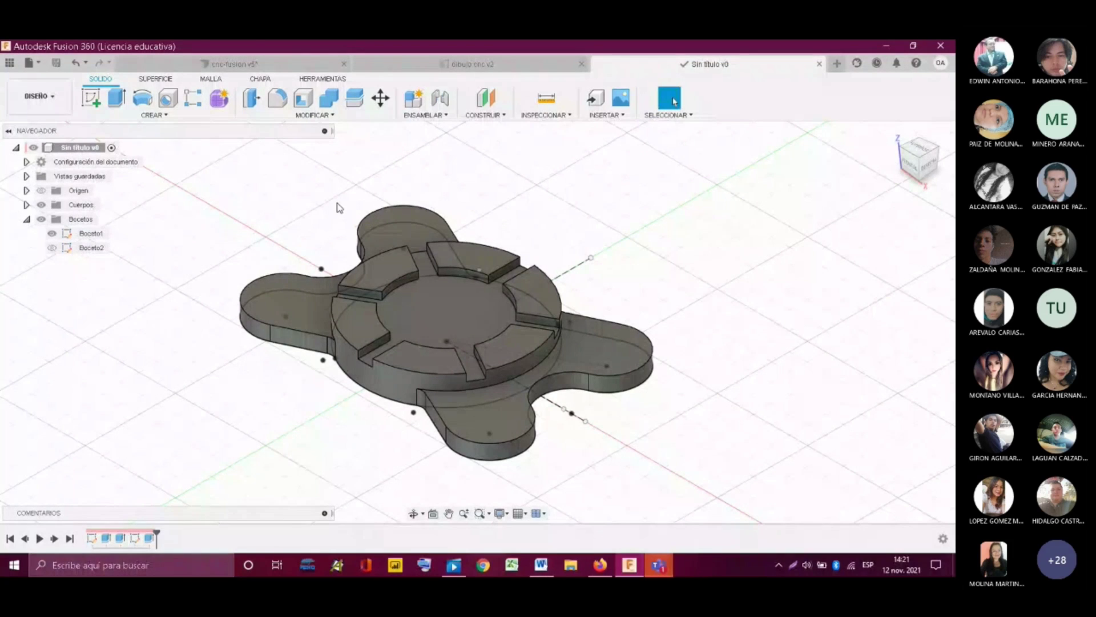
click(51, 103)
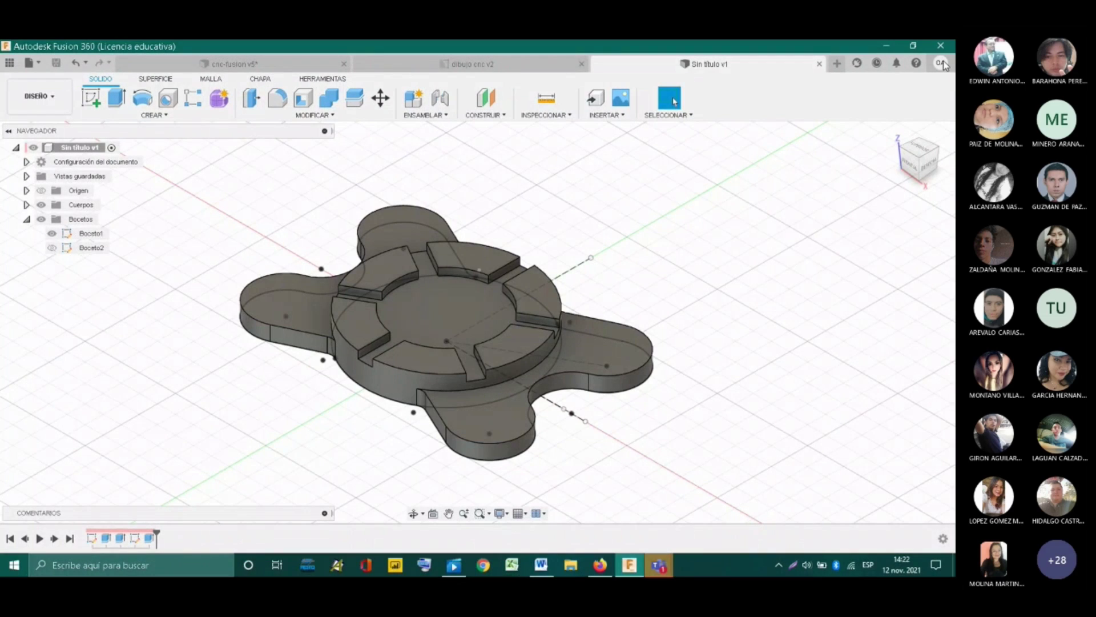
click(940, 63)
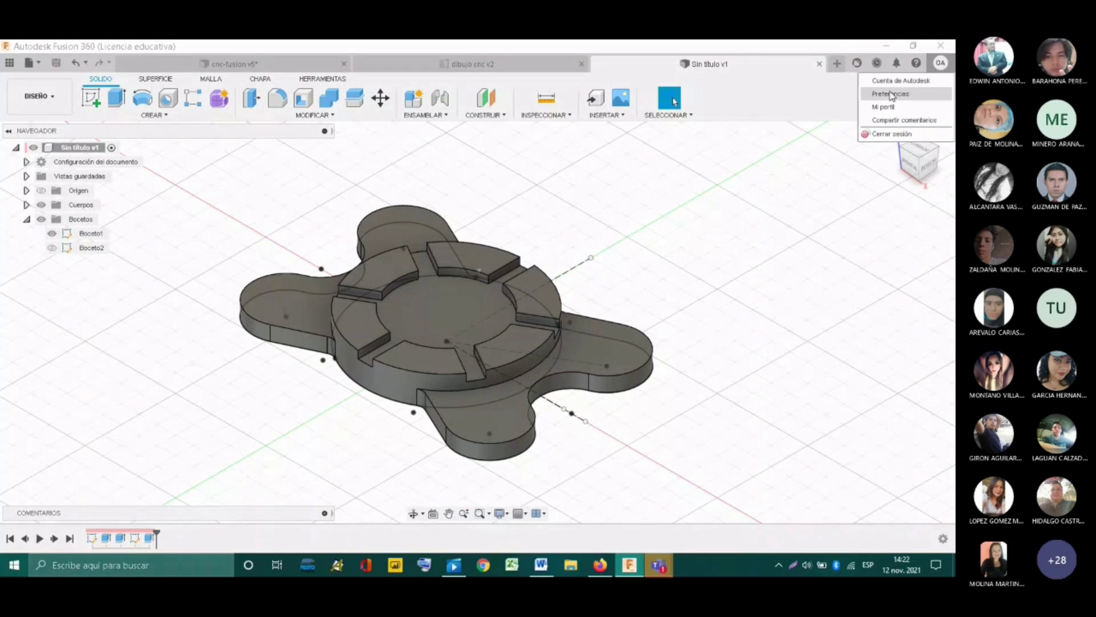
click(891, 95)
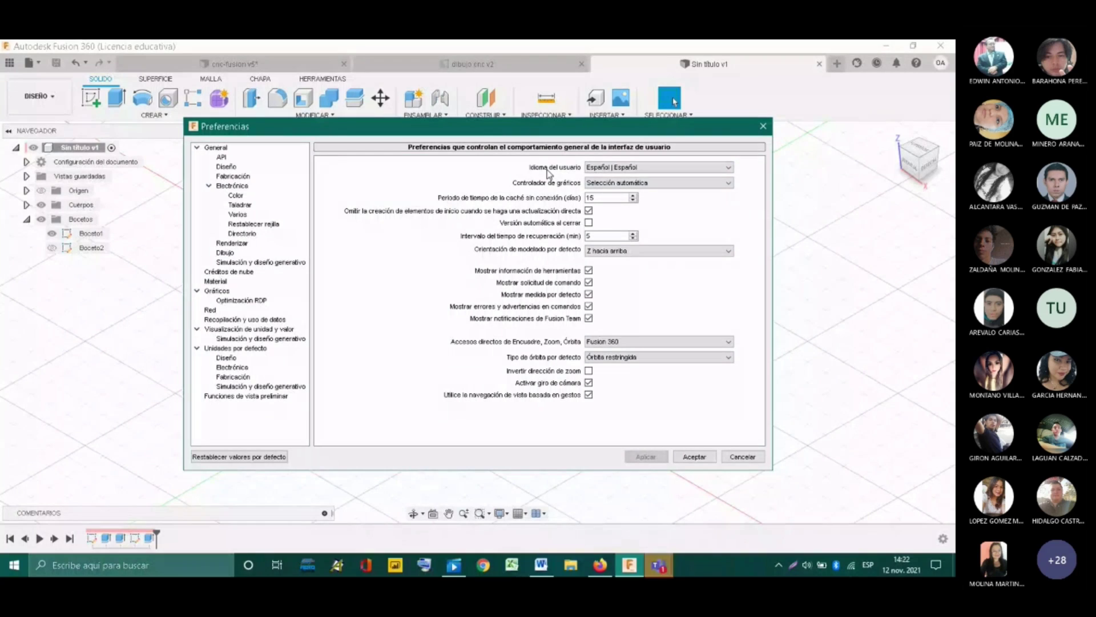
click(605, 167)
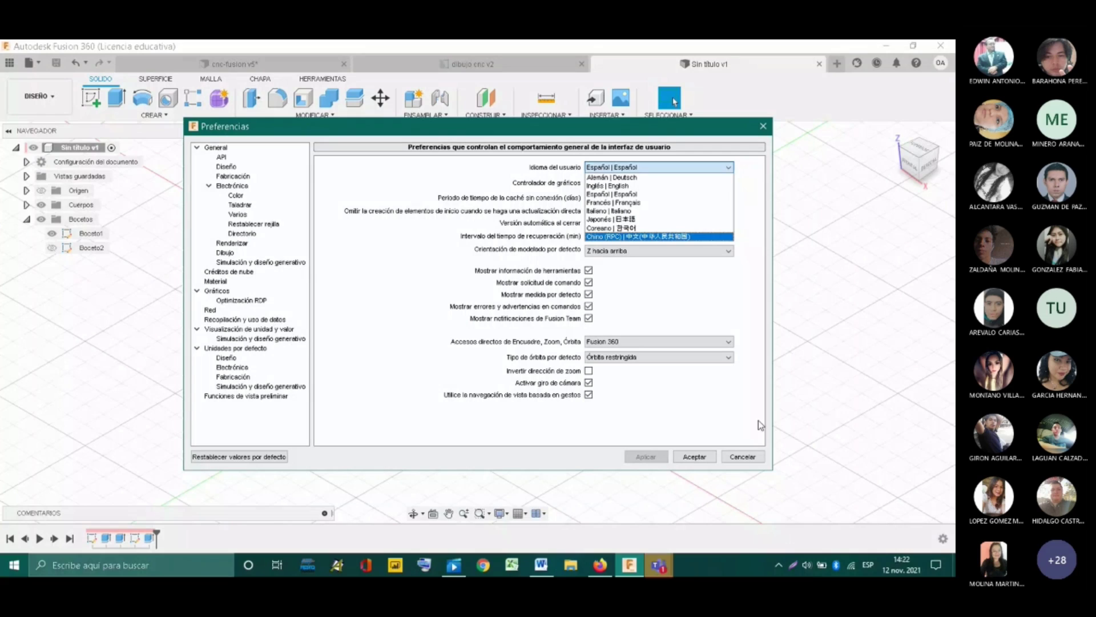
key(Up)
key(Up)
key(Up)
key(Up)
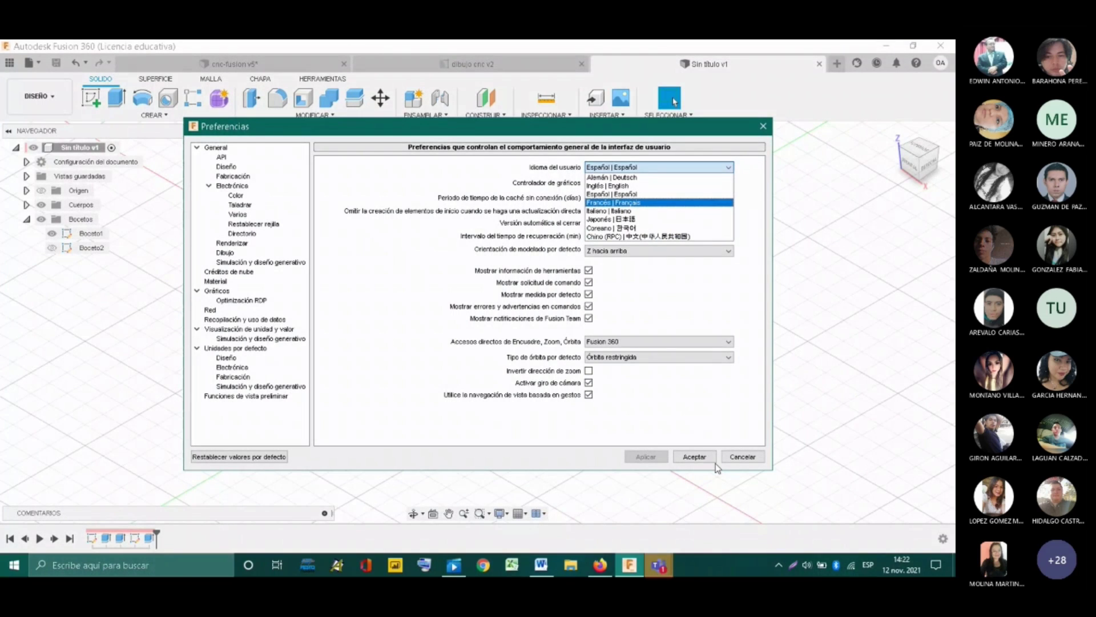
click(743, 460)
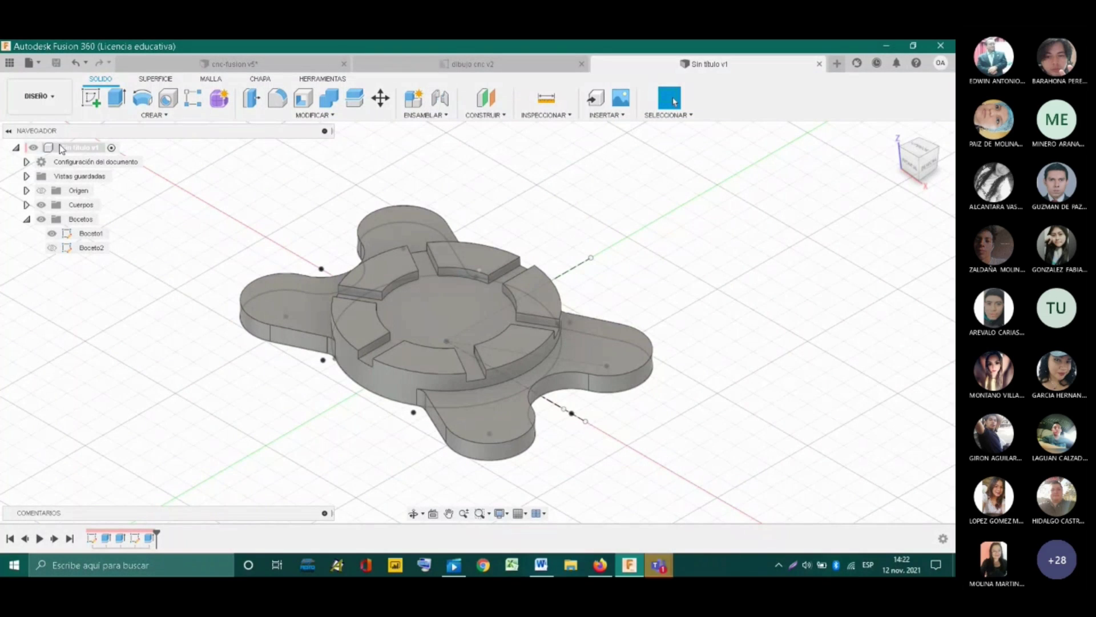
- Switch from the DISEÑO workspace to FABRICACIÓN
click(49, 98)
click(48, 98)
click(49, 98)
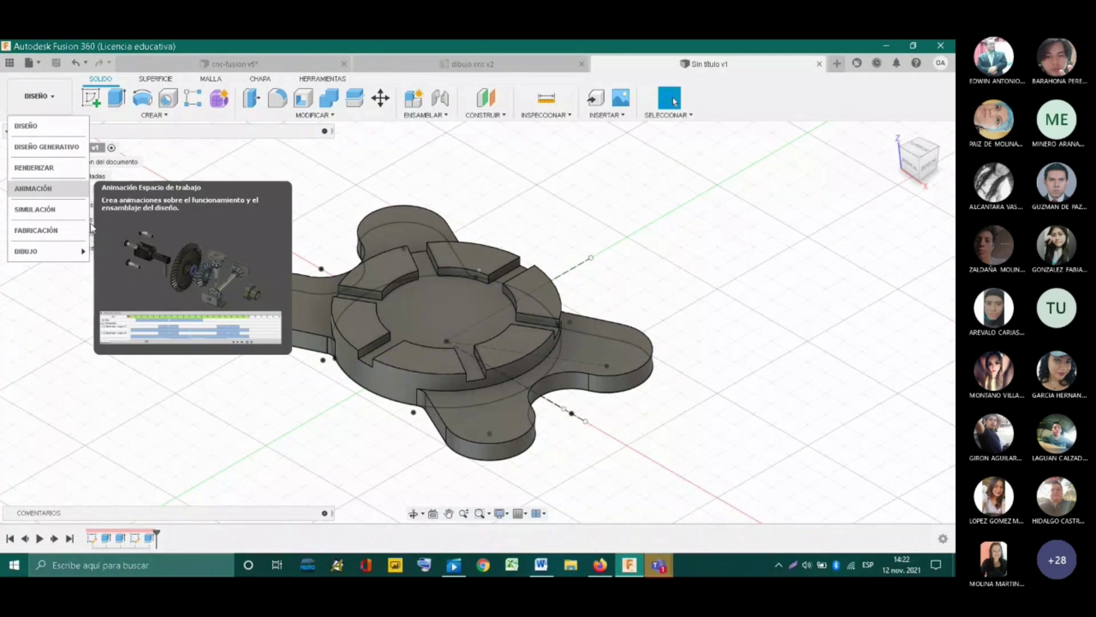
click(38, 230)
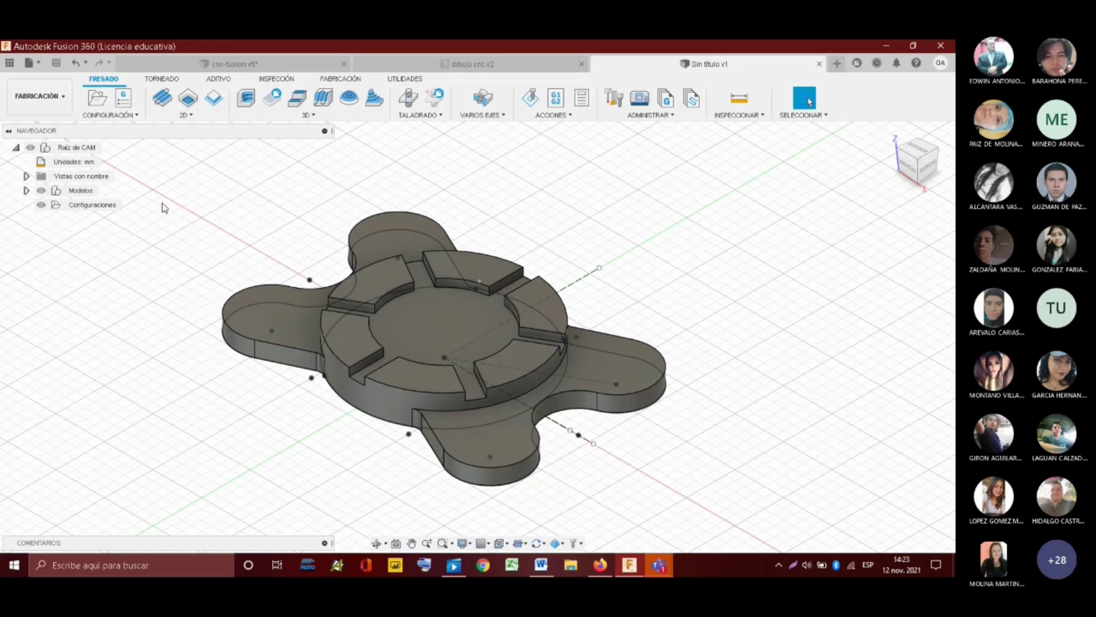
- Switch to the cnc-fusion v5 document and dismiss the CONFIGURACIÓN setup menu unchanged
click(264, 64)
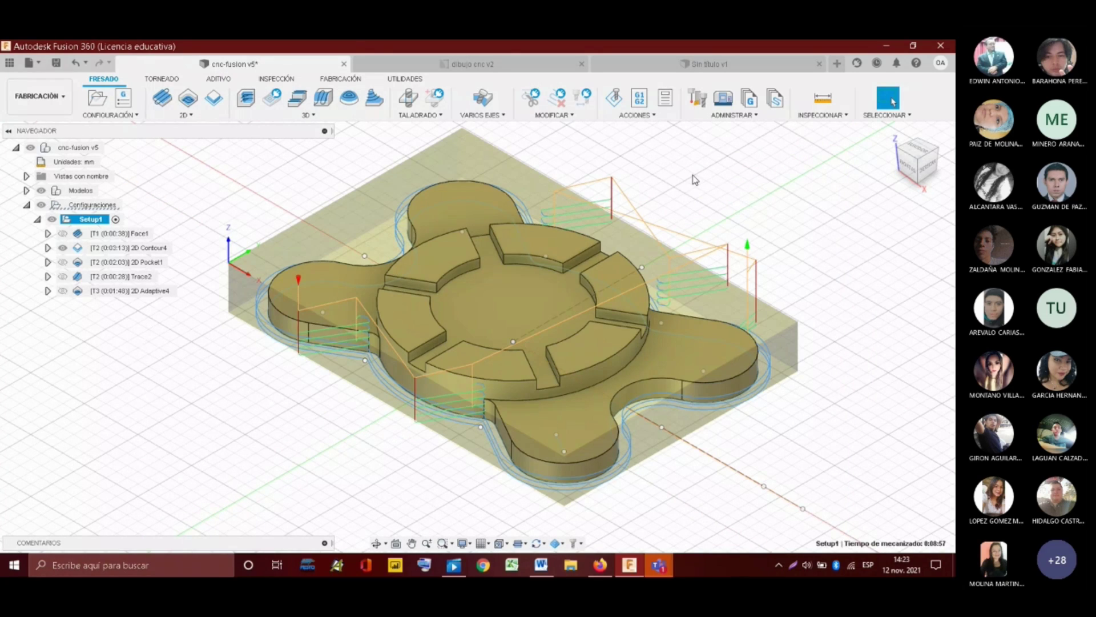
scroll(651, 166, up, 2)
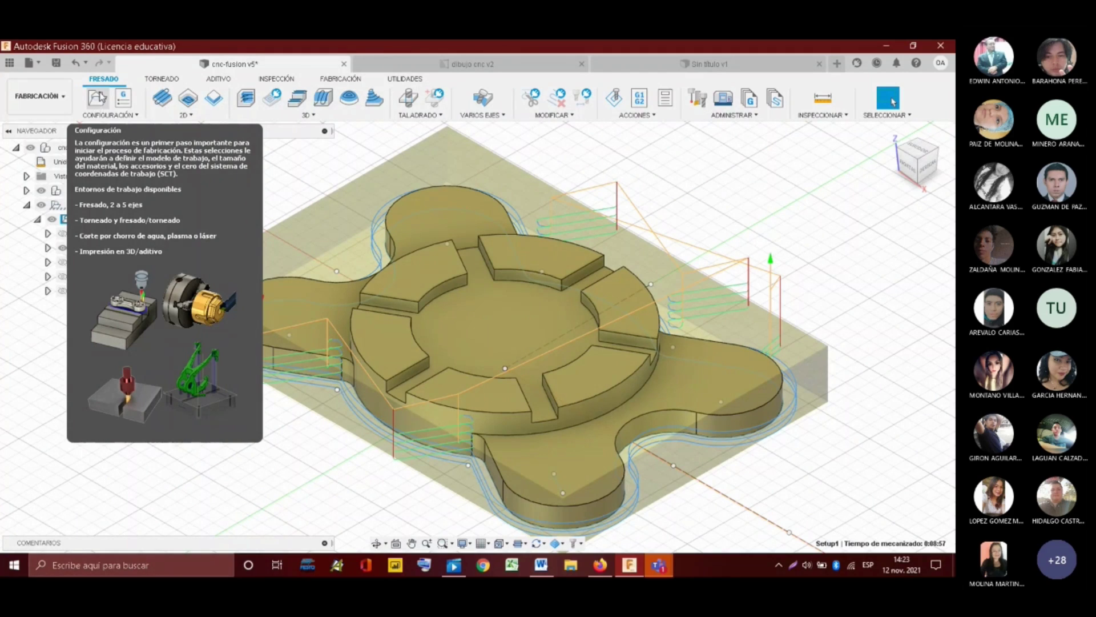
click(121, 115)
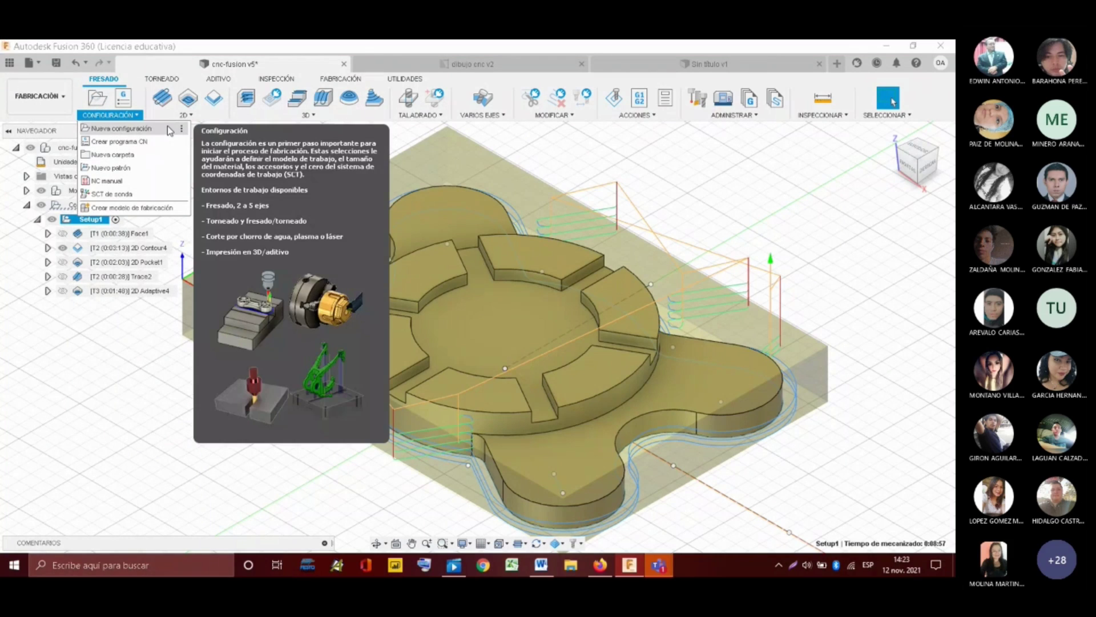
click(93, 347)
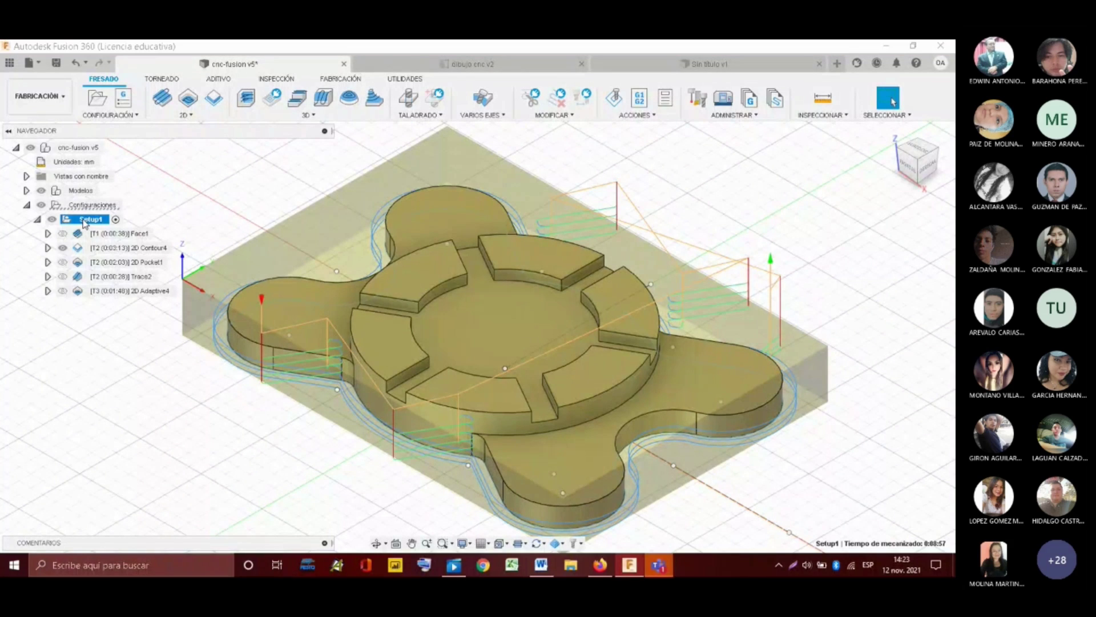
right_click(84, 222)
- Edit Setup1 and keep Fresado as its Tipo de operación
click(137, 49)
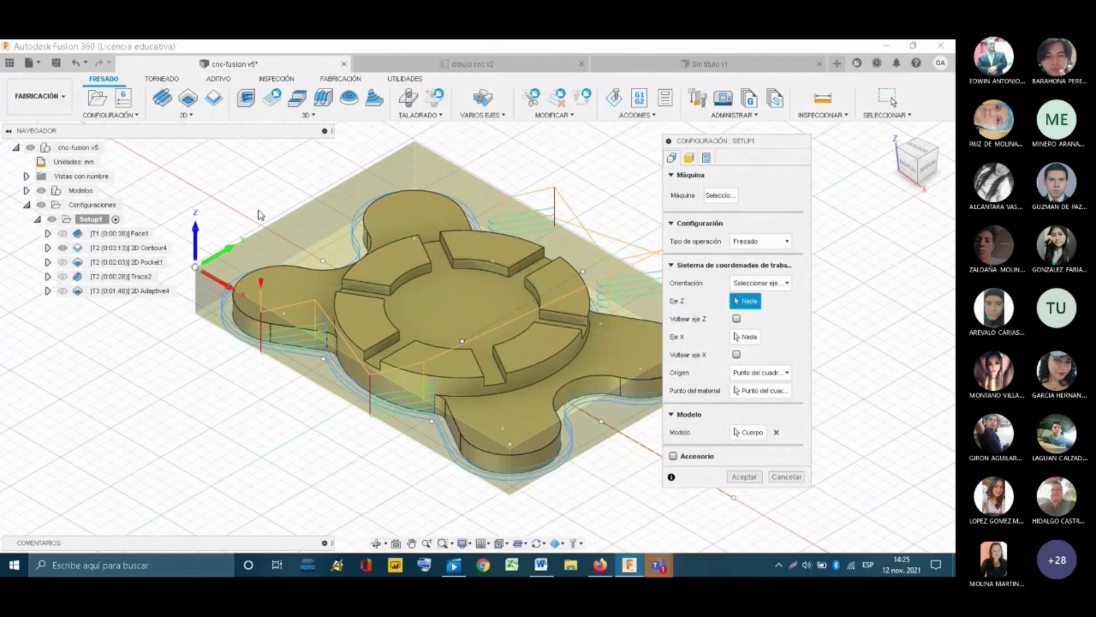
middle_drag(531, 297, 442, 288)
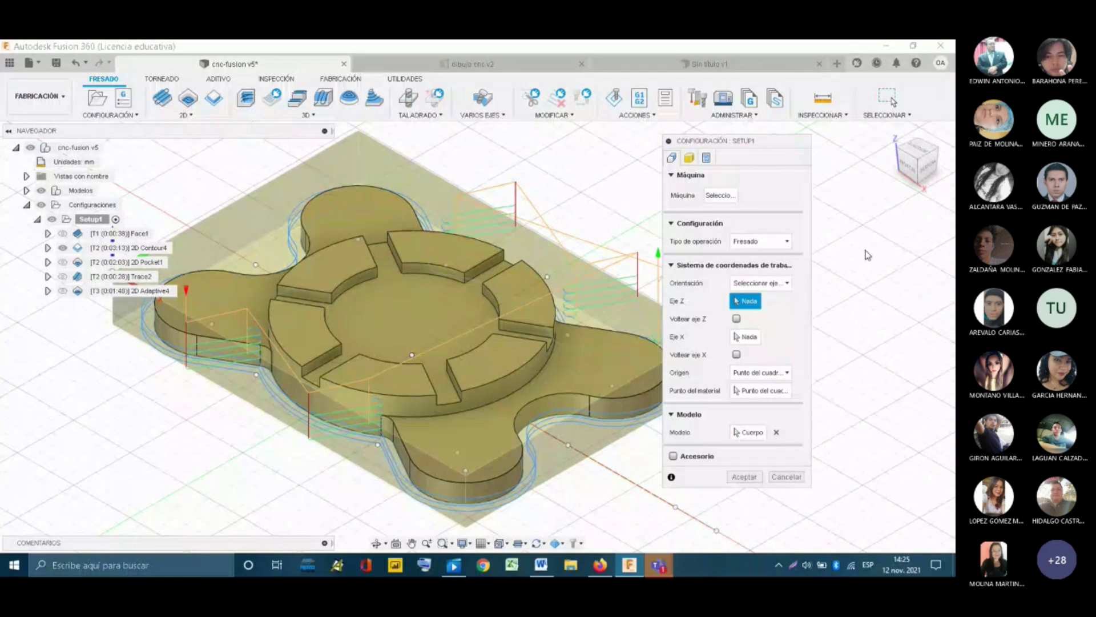
click(772, 244)
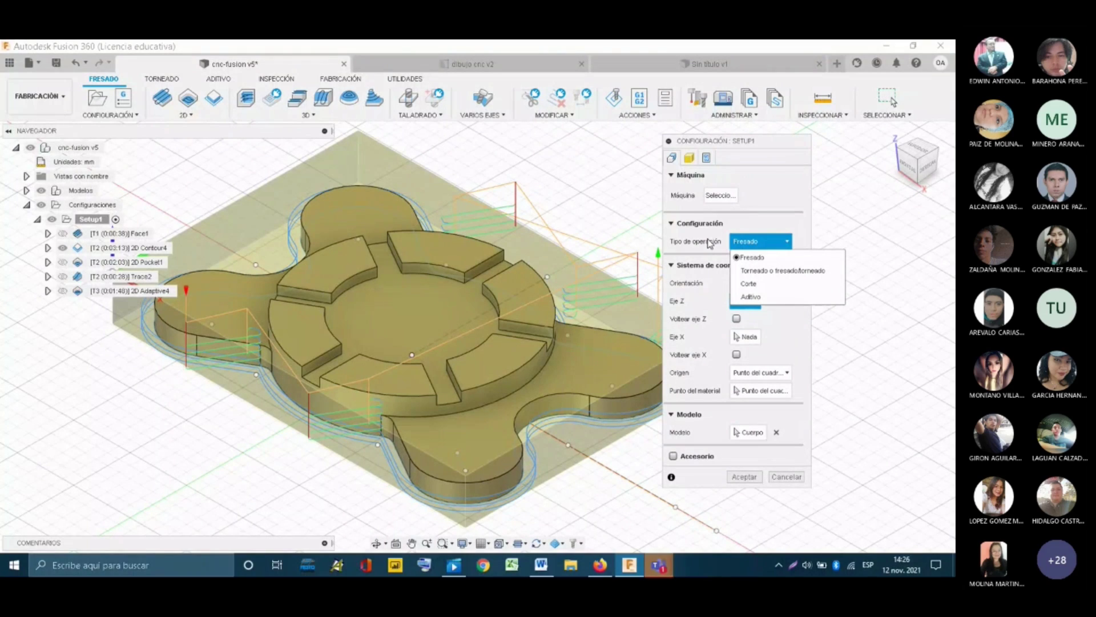
click(742, 240)
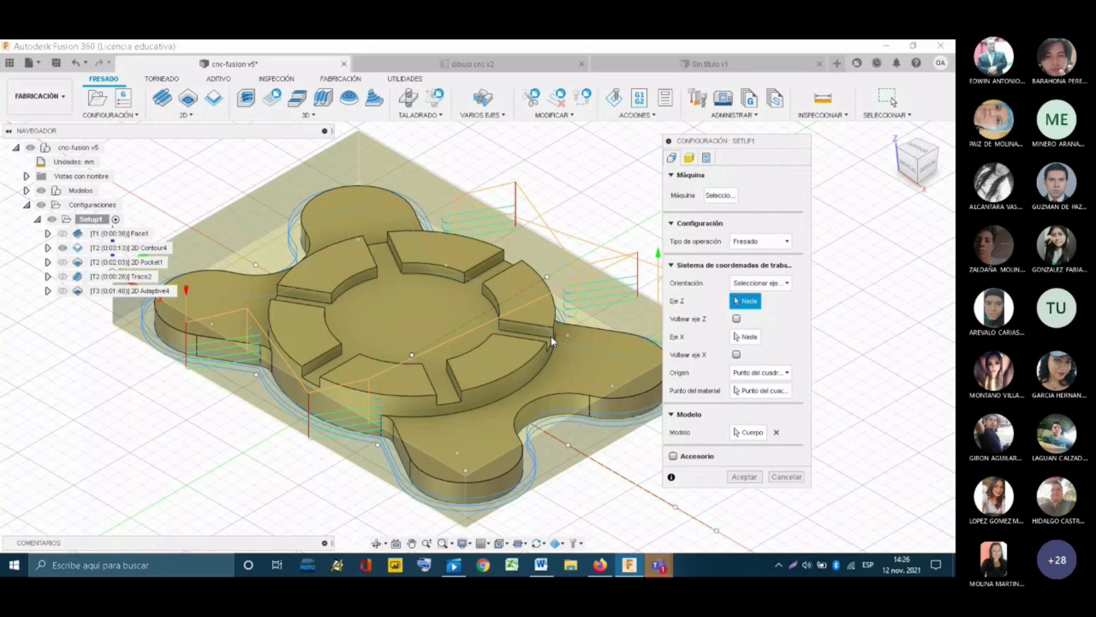
- Set Setup1's orientation to 'Seleccionar eje o plano Z y eje X'
shift+middle_drag(535, 415, 656, 371)
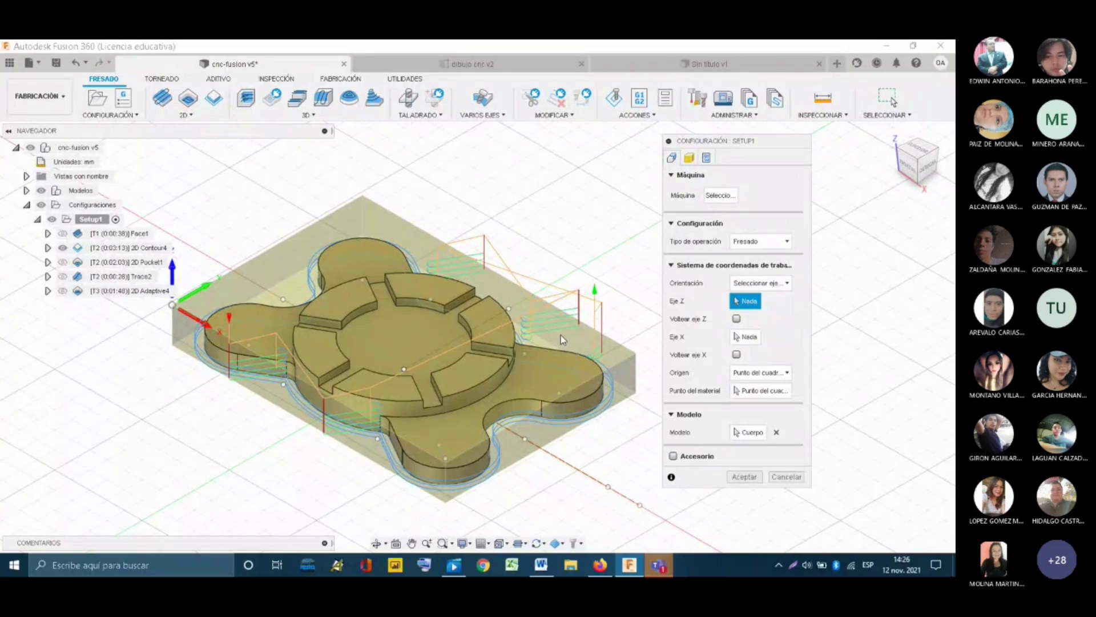
click(790, 283)
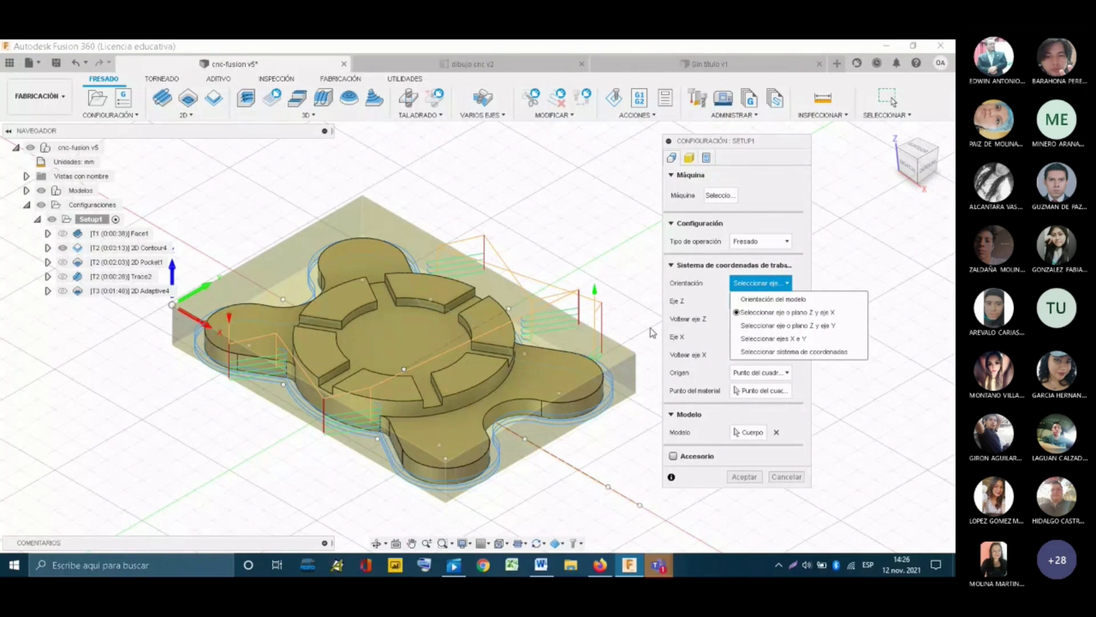
scroll(611, 239, down, 2)
scroll(522, 231, up, 2)
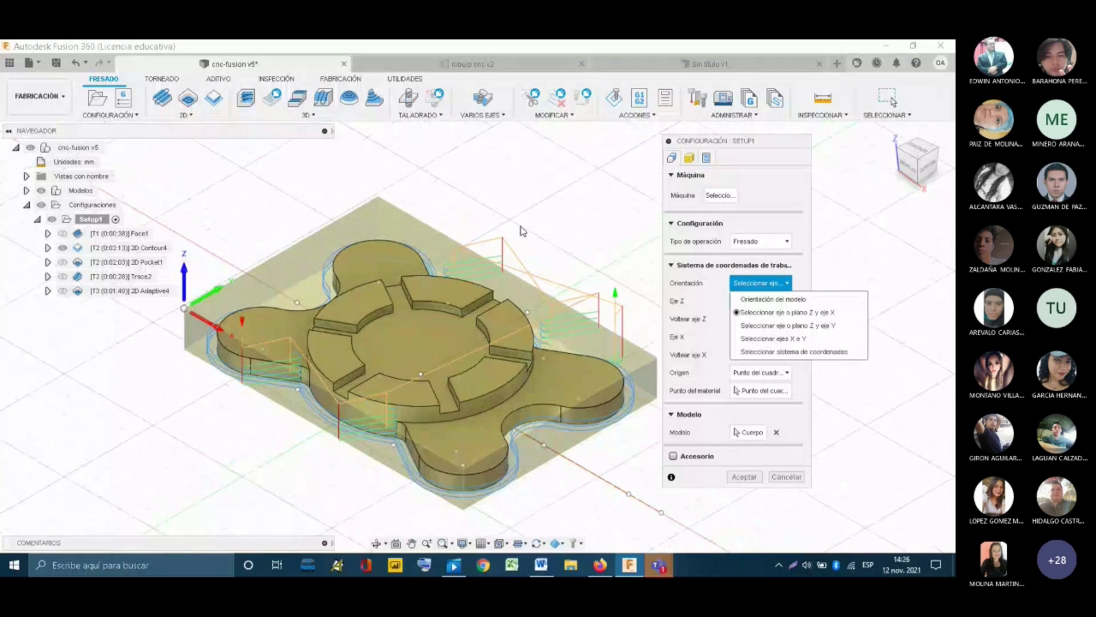
scroll(524, 232, down, 1)
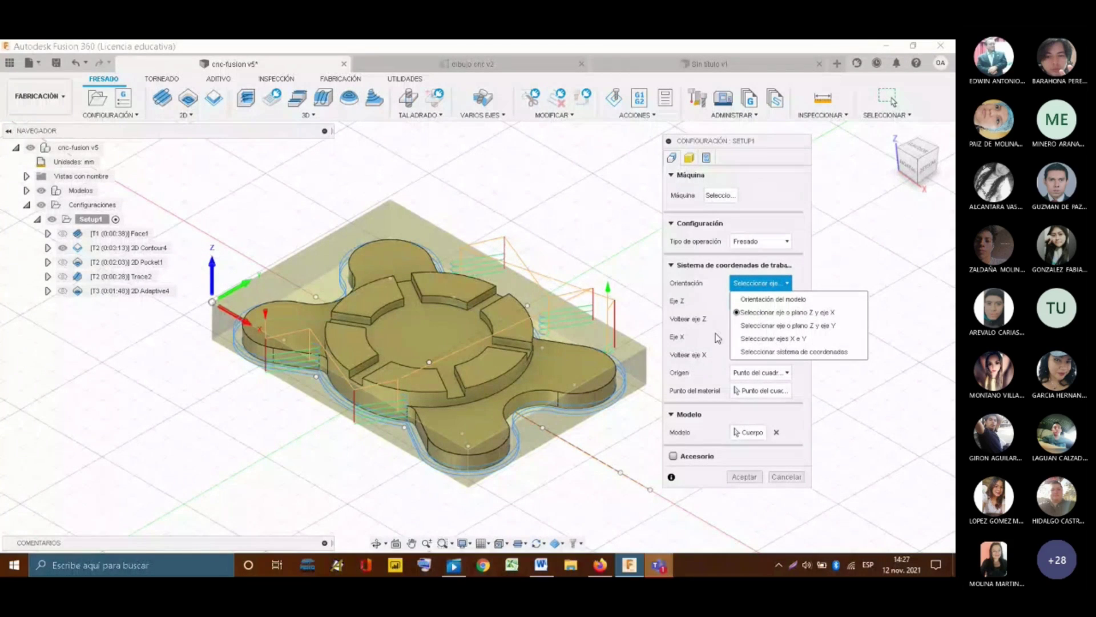
click(748, 312)
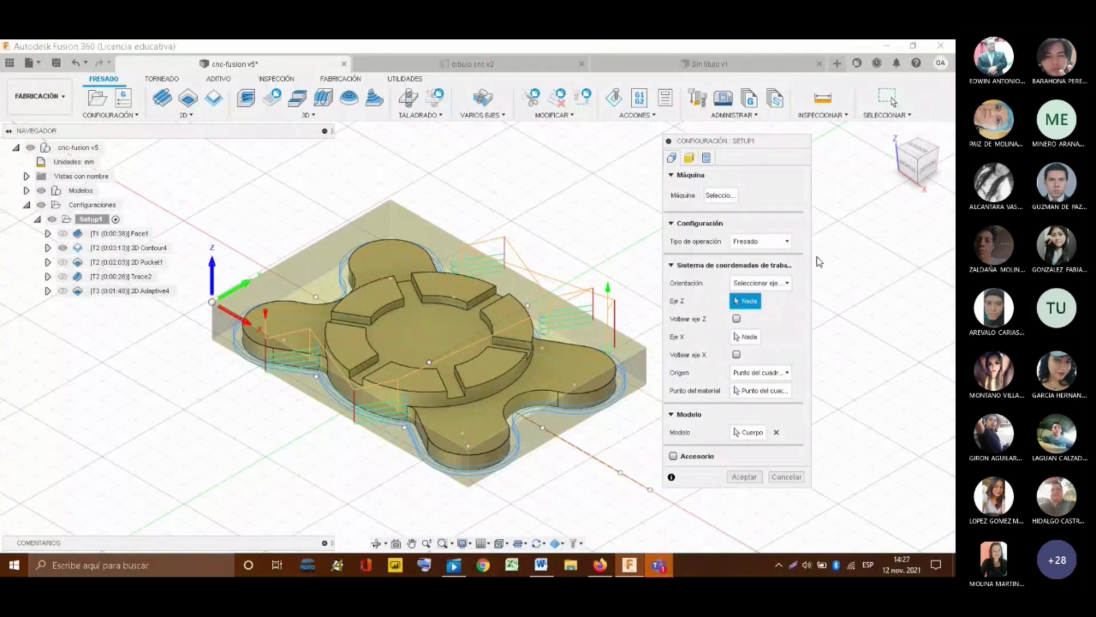
- On the Stock tab, keep the stock mode as 'Cuadro de tamaño relativo'
click(692, 160)
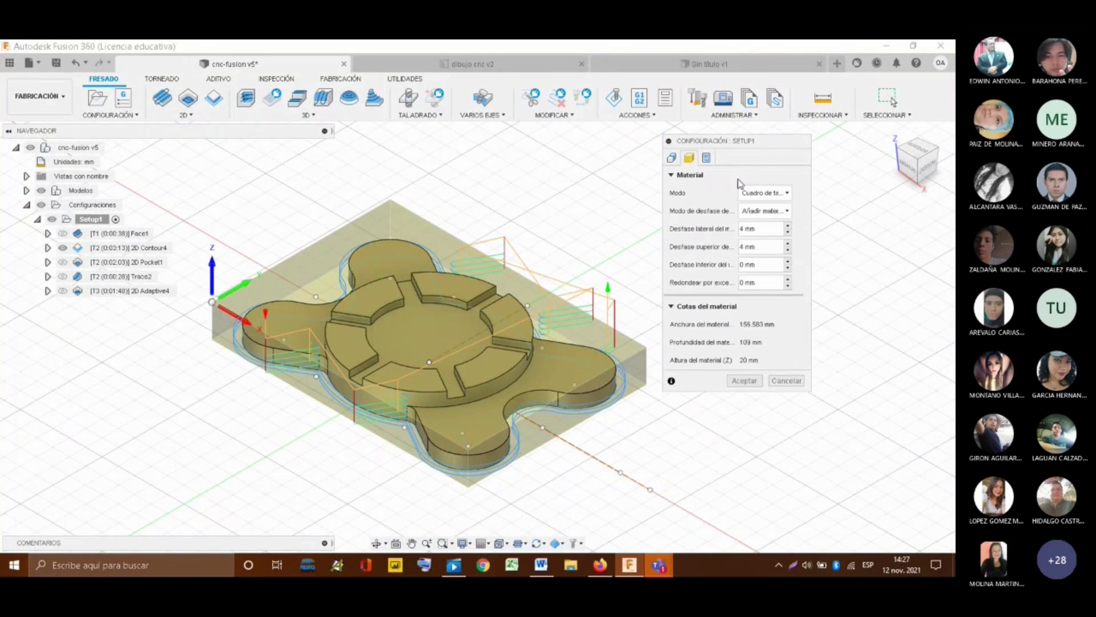
click(766, 196)
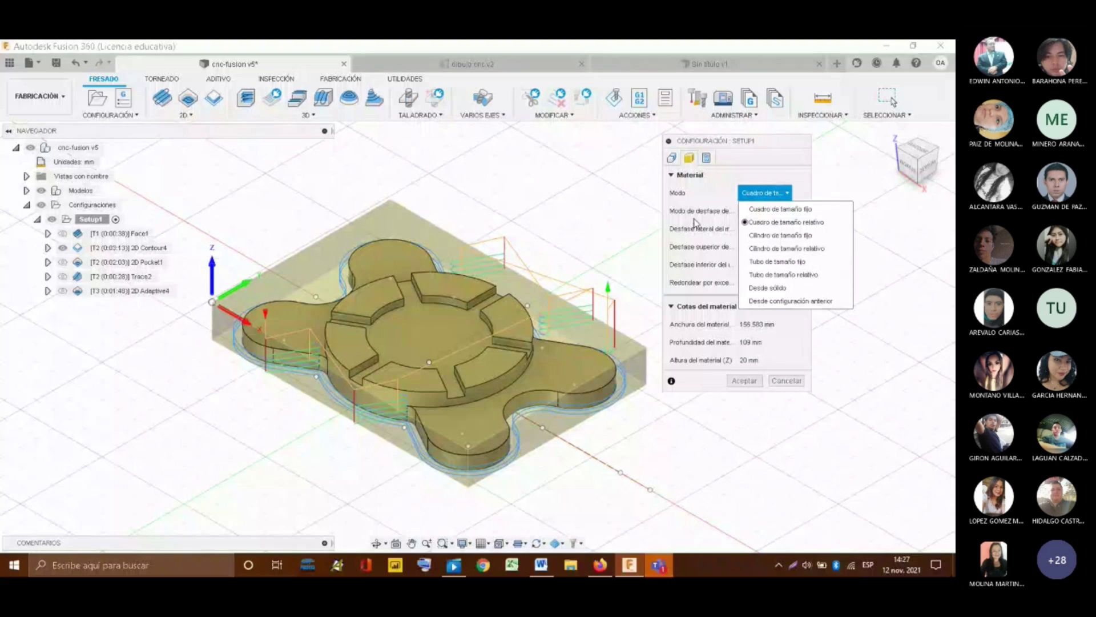
click(703, 187)
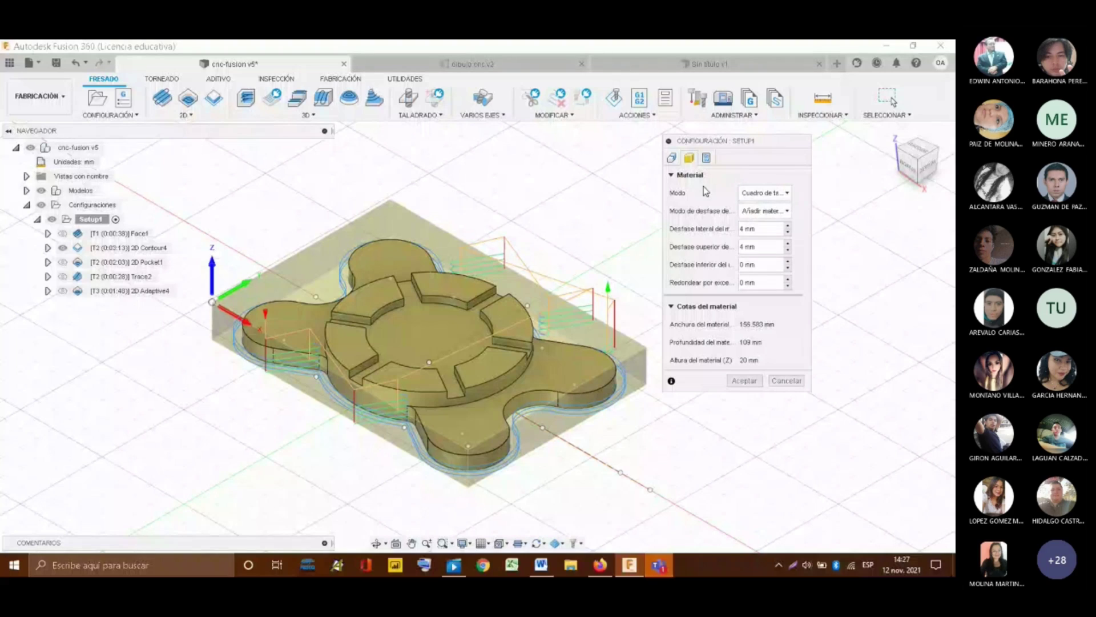
click(784, 194)
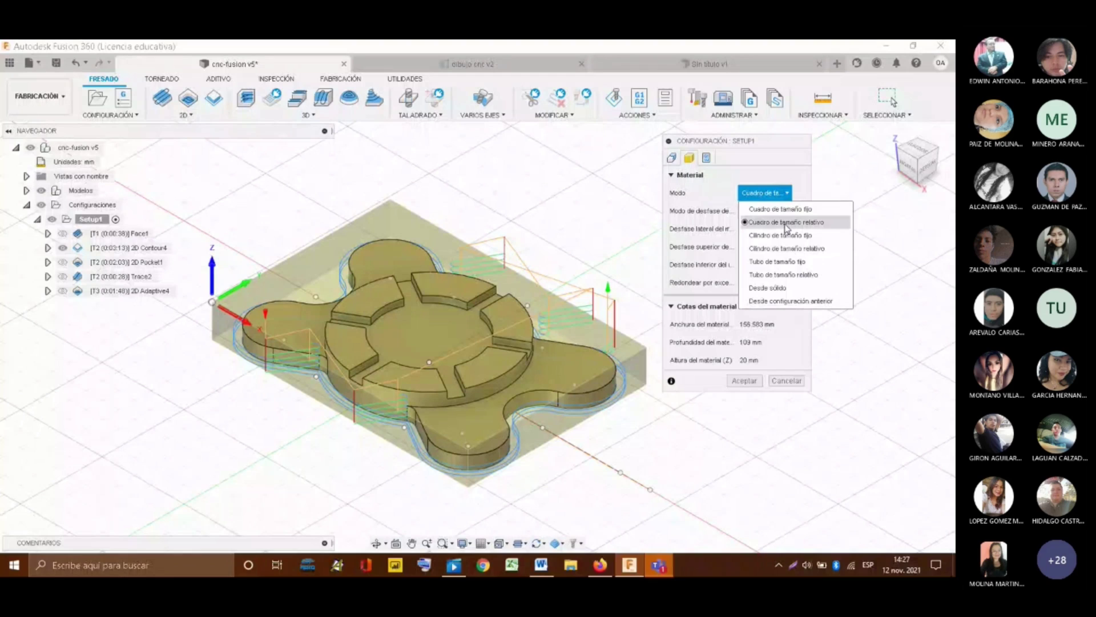
click(786, 226)
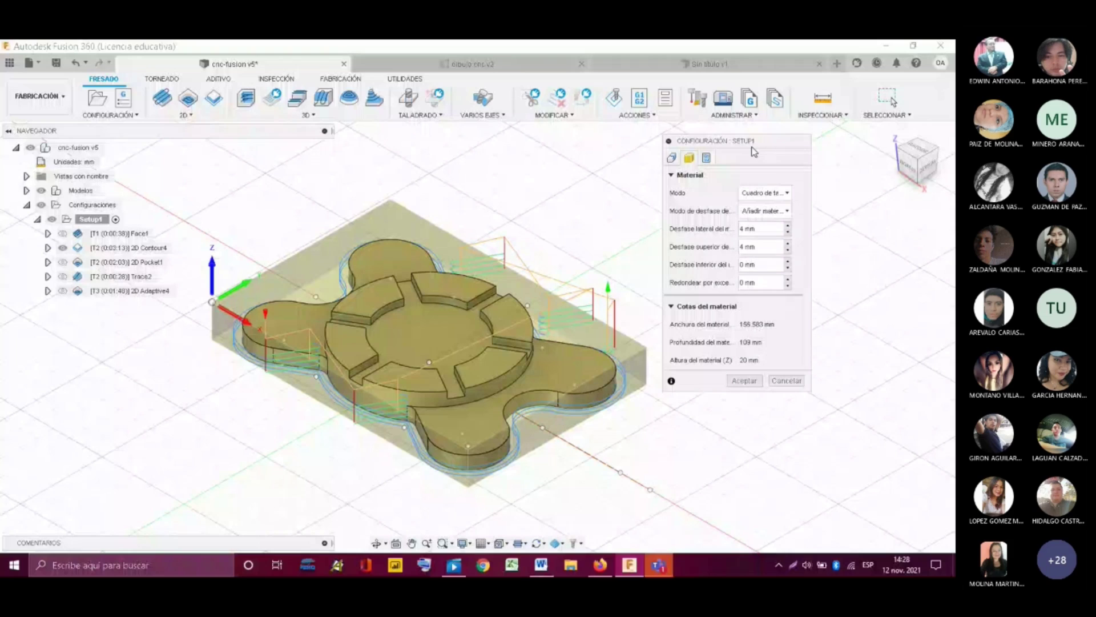
- Close Setup1, view the part from the top, then reopen Setup1's stock settings
click(893, 101)
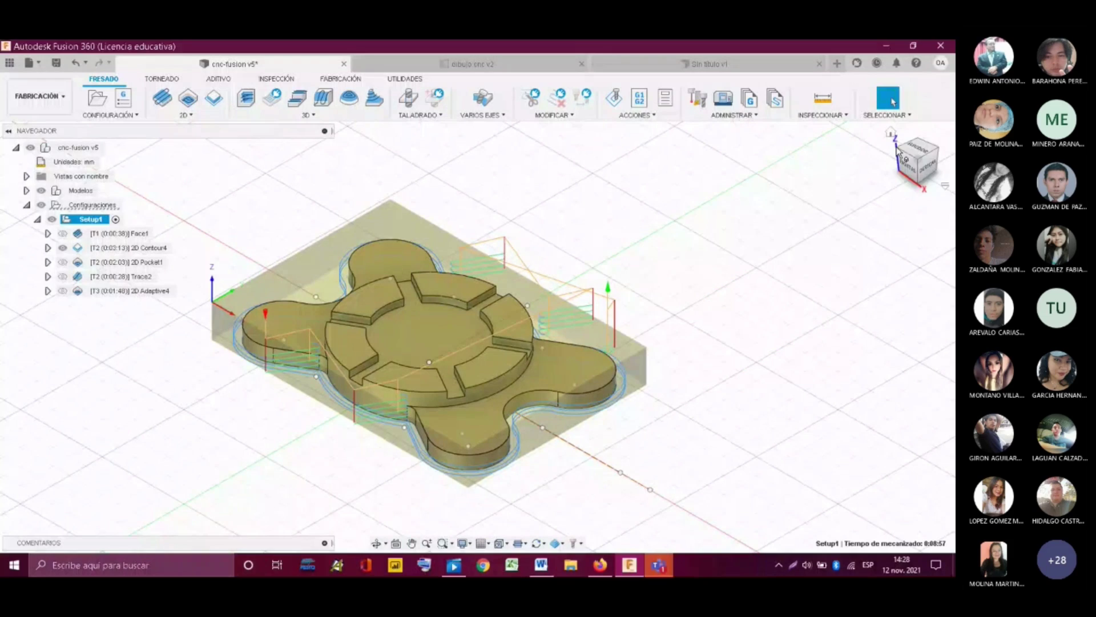
click(917, 148)
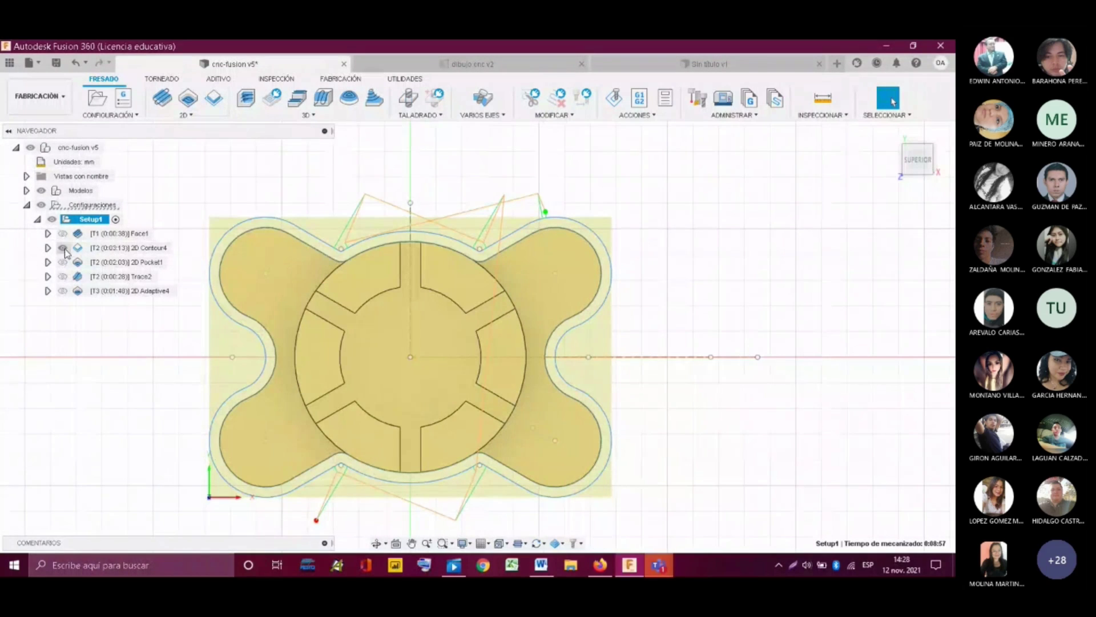
right_click(90, 219)
click(114, 45)
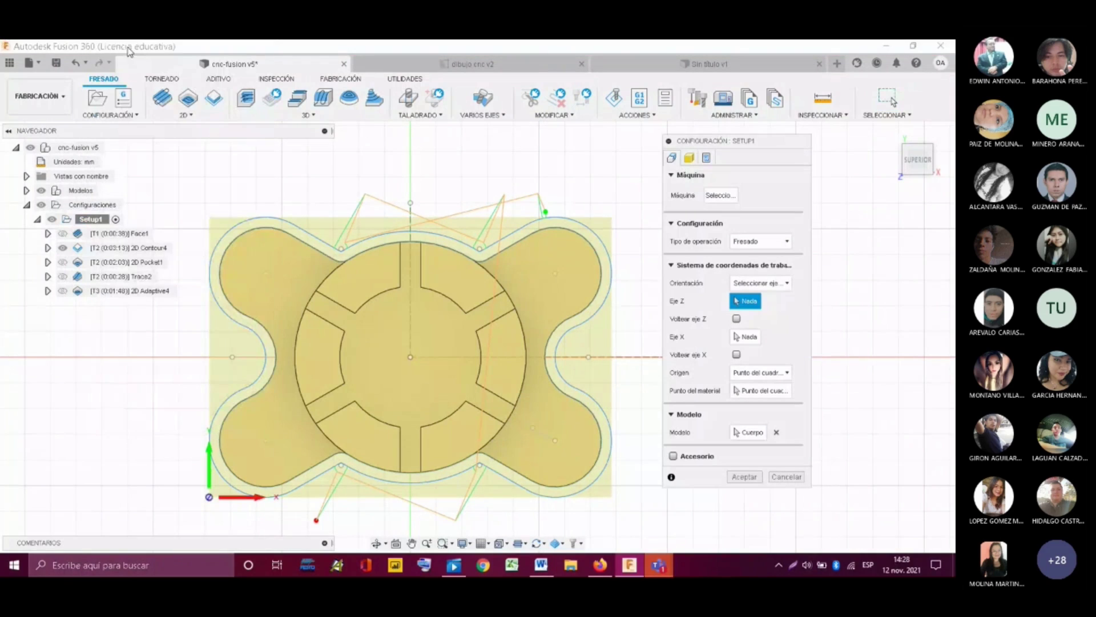
scroll(601, 471, up, 3)
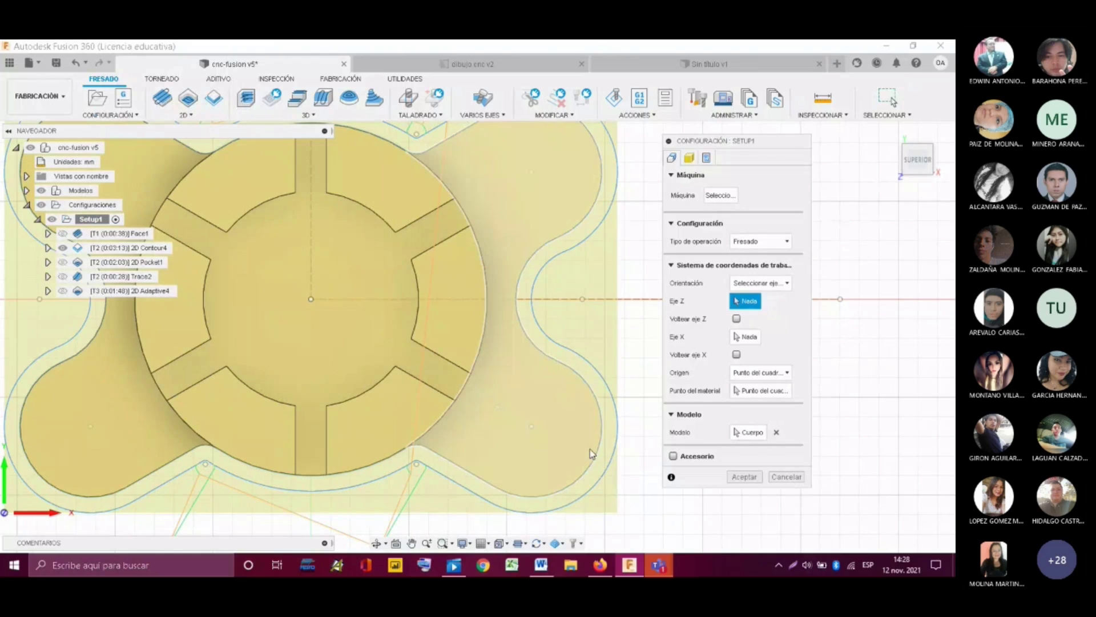
scroll(392, 398, down, 1)
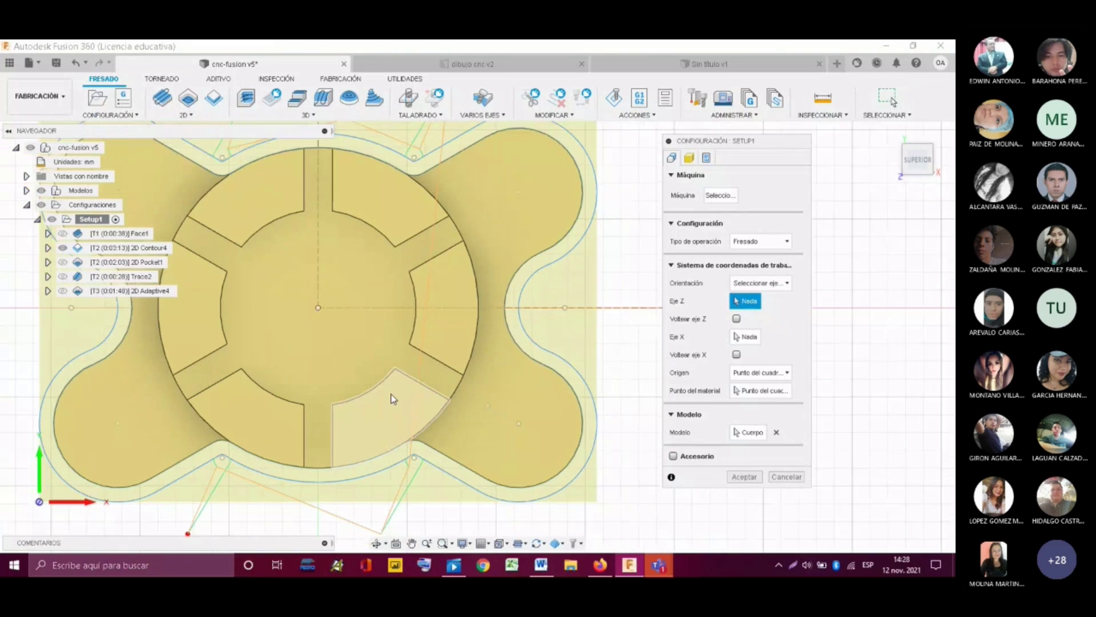
scroll(393, 398, down, 2)
click(690, 158)
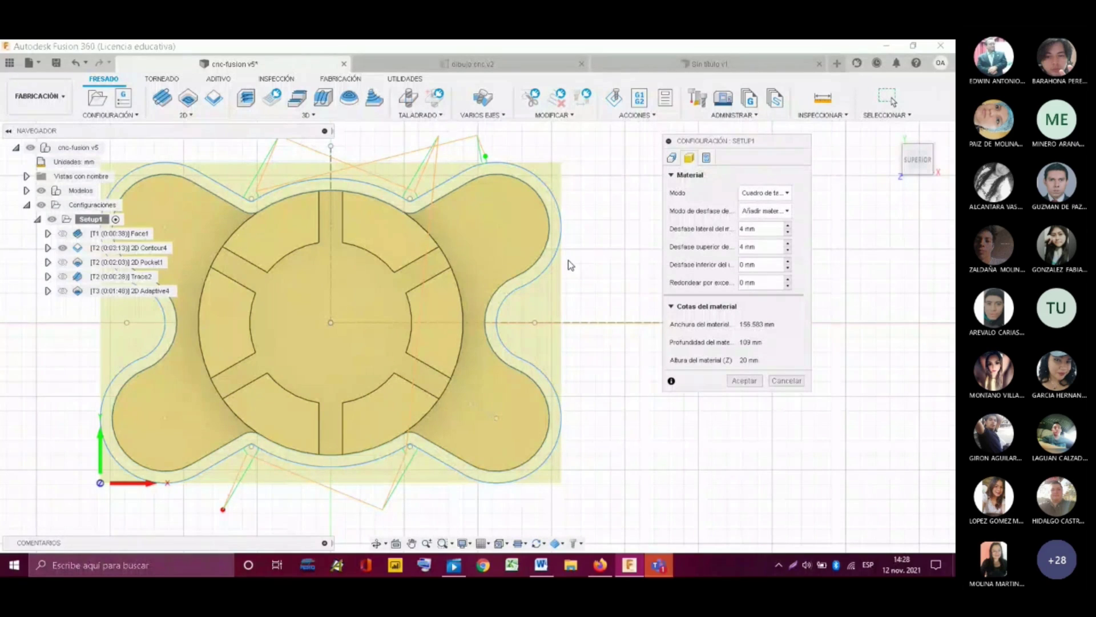
- Set Desfase lateral back to 4 mm and return to the home view
scroll(573, 313, down, 2)
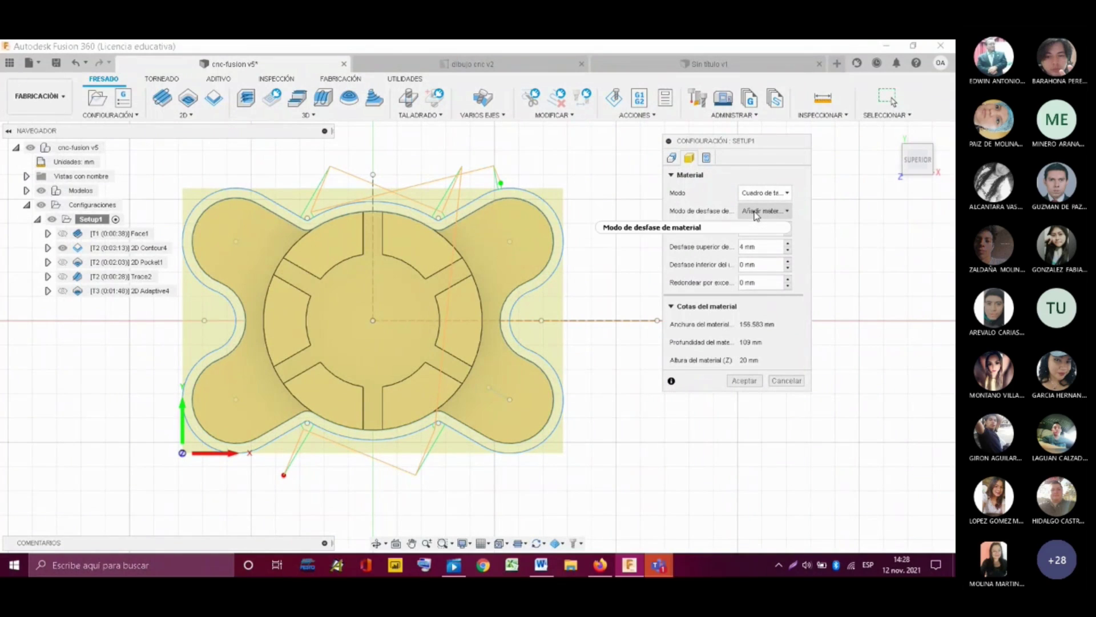
mouse_move(756, 214)
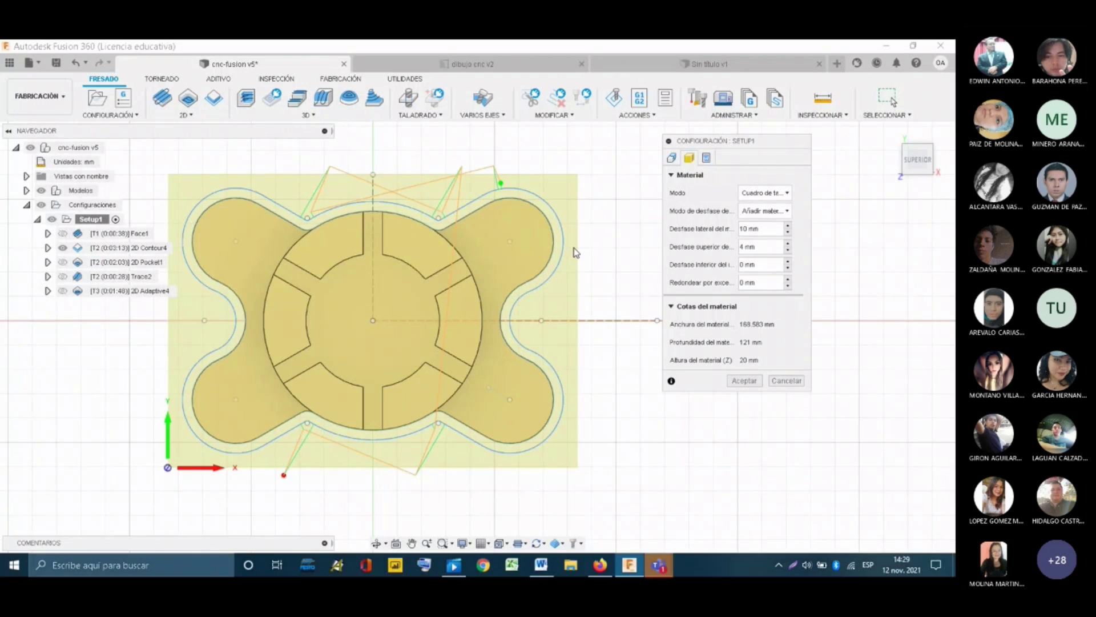
scroll(564, 232, up, 2)
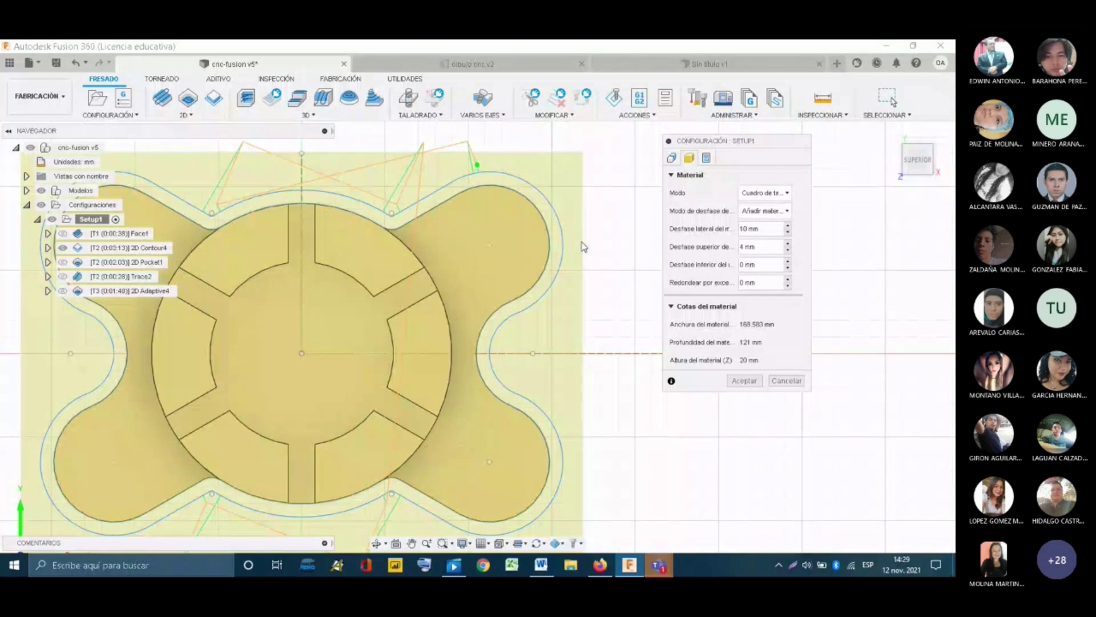
scroll(628, 270, down, 1)
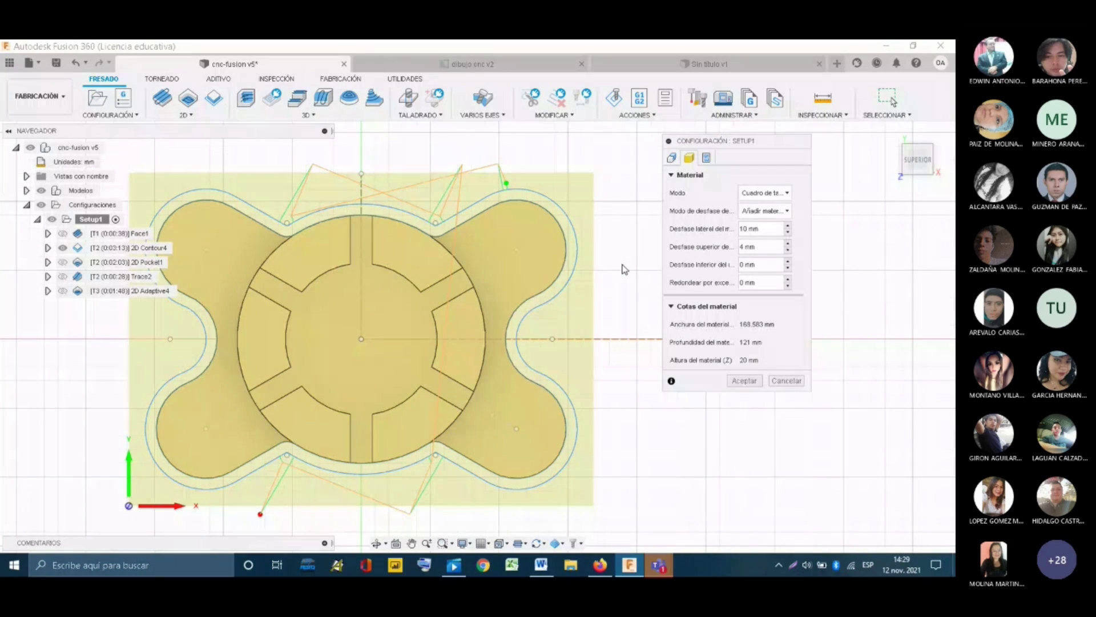
click(743, 229)
text(4)
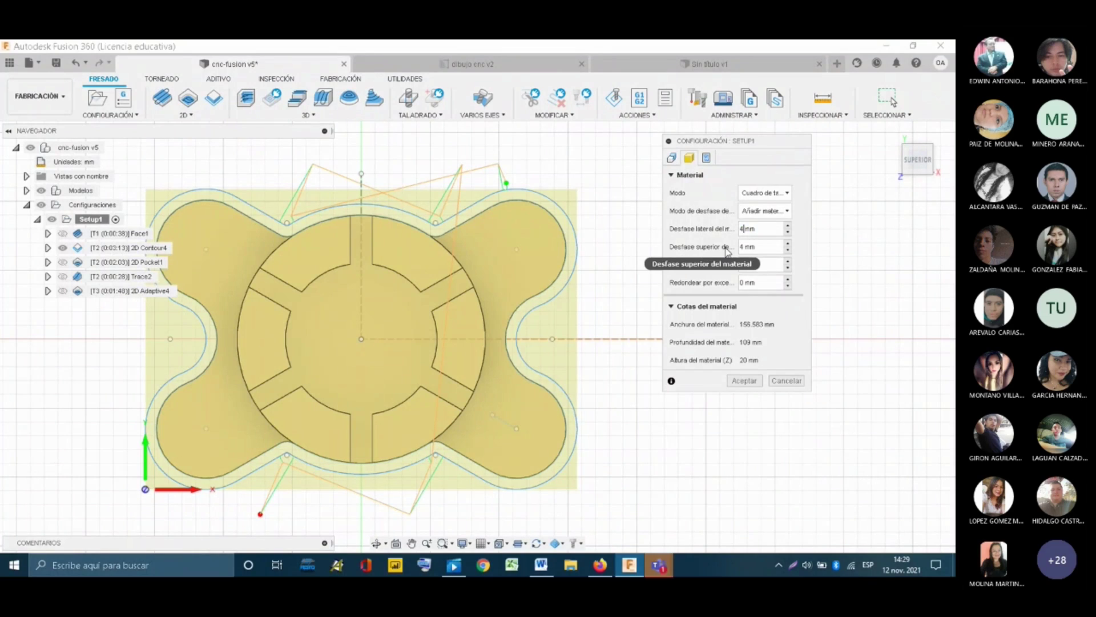
click(890, 132)
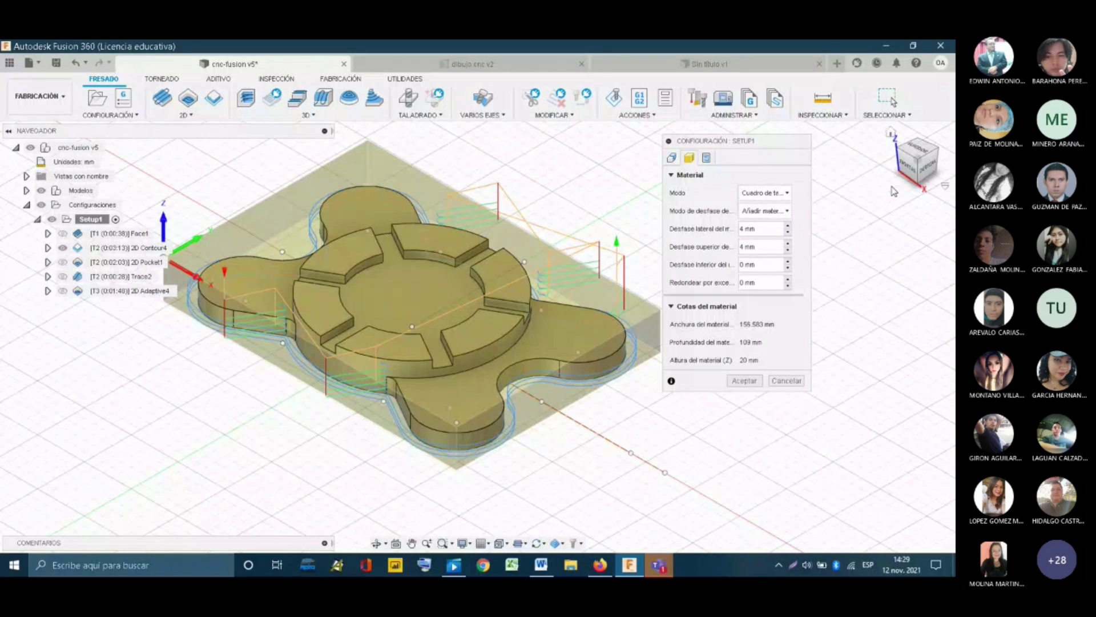
- View the part from the front, review the Post Process and Setup tabs, then cancel
click(911, 172)
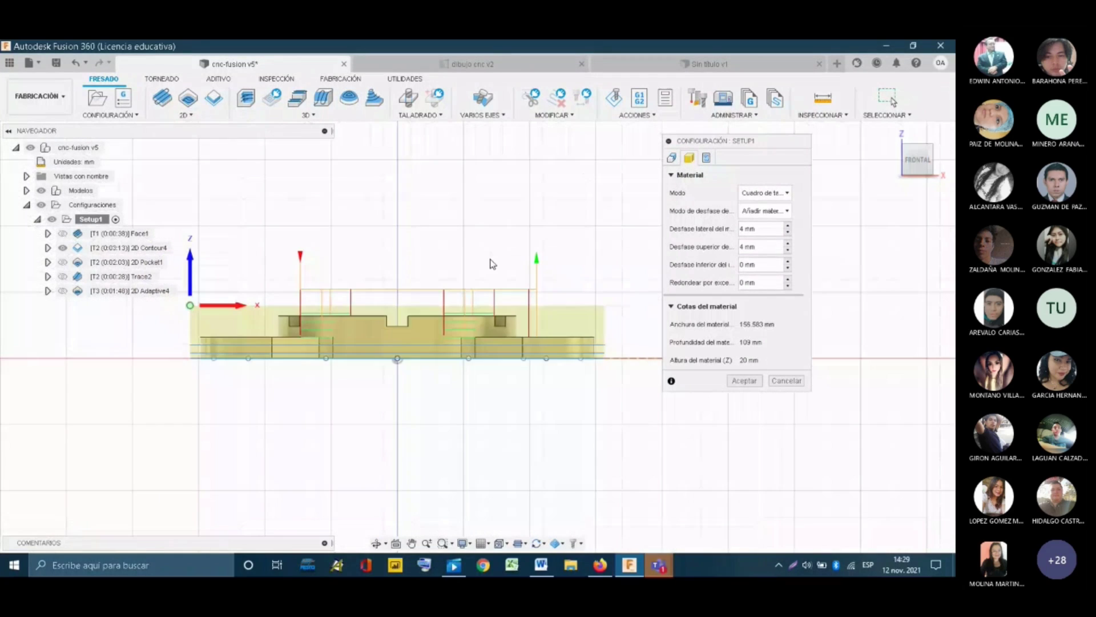
scroll(220, 327, up, 3)
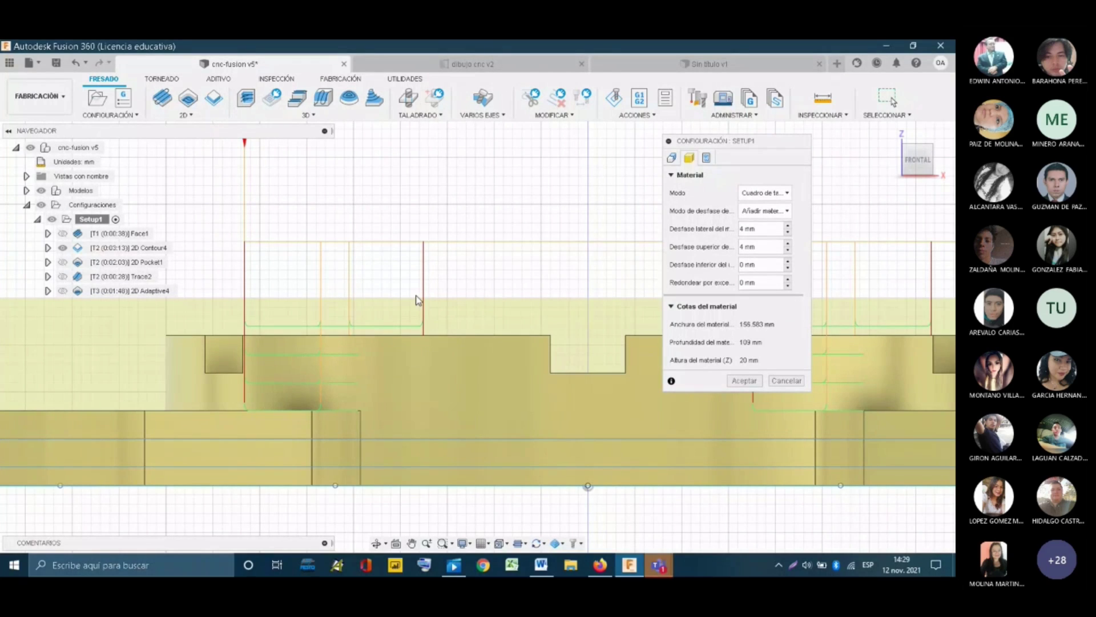
scroll(467, 295, down, 3)
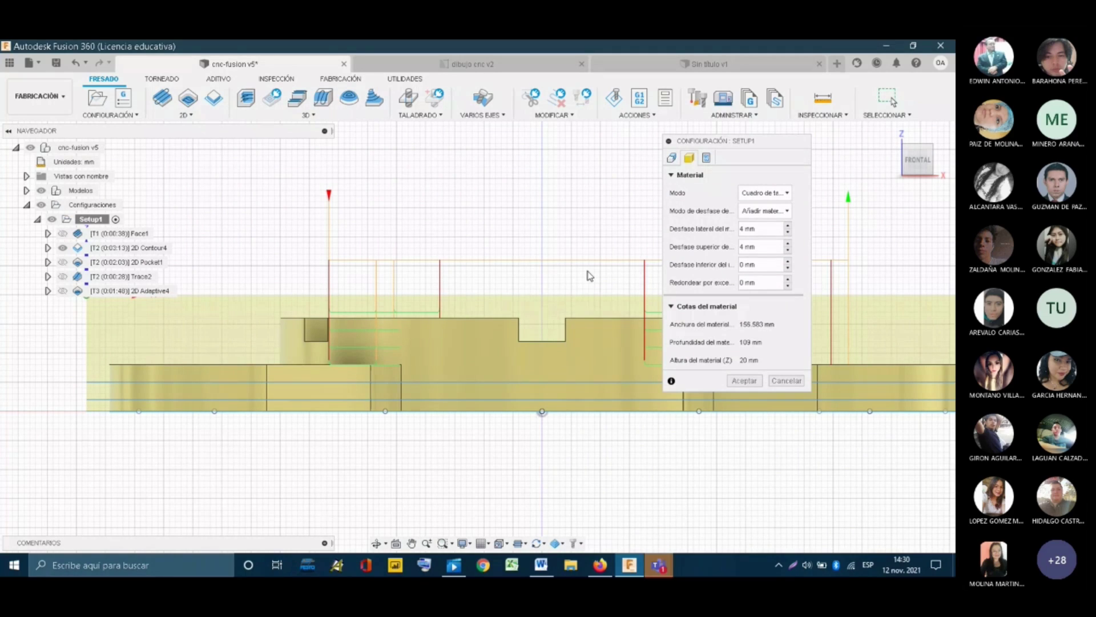
scroll(399, 295, up, 3)
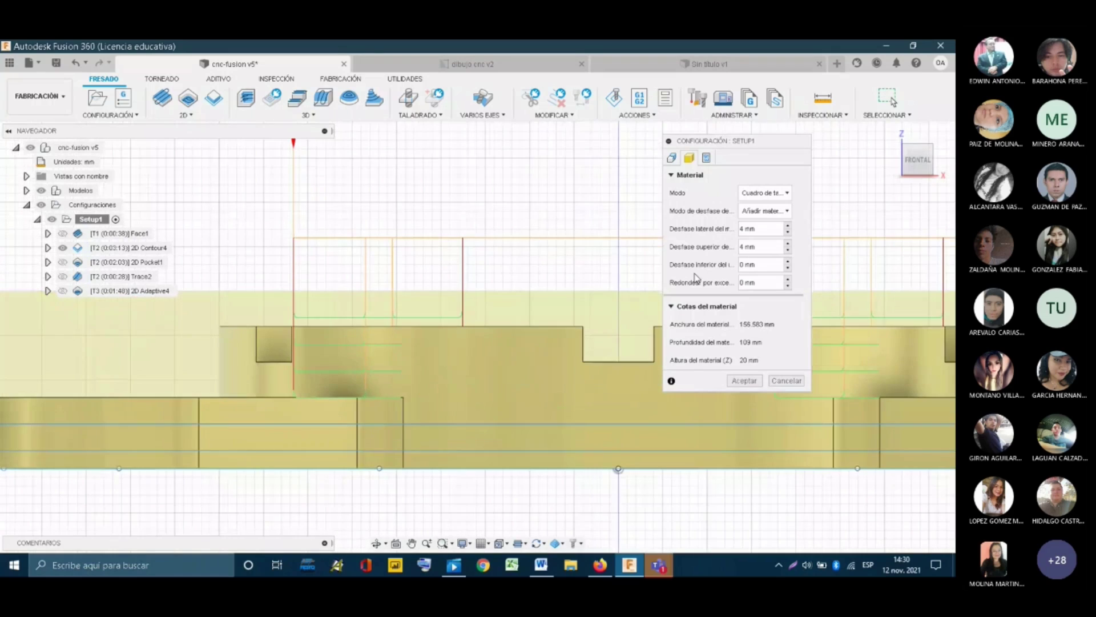
click(707, 159)
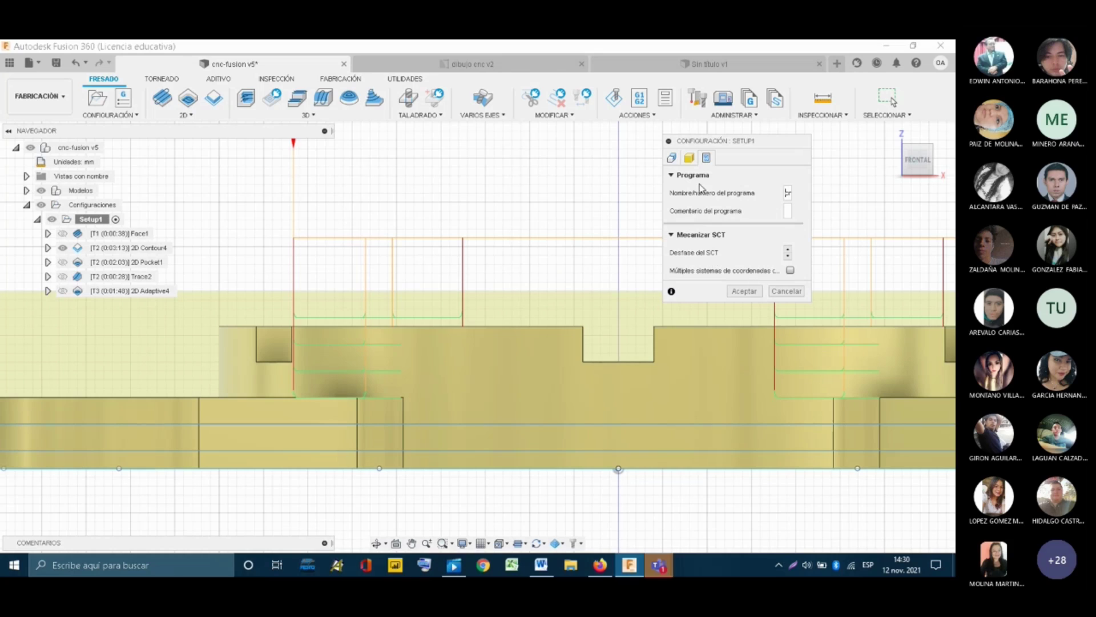
click(673, 161)
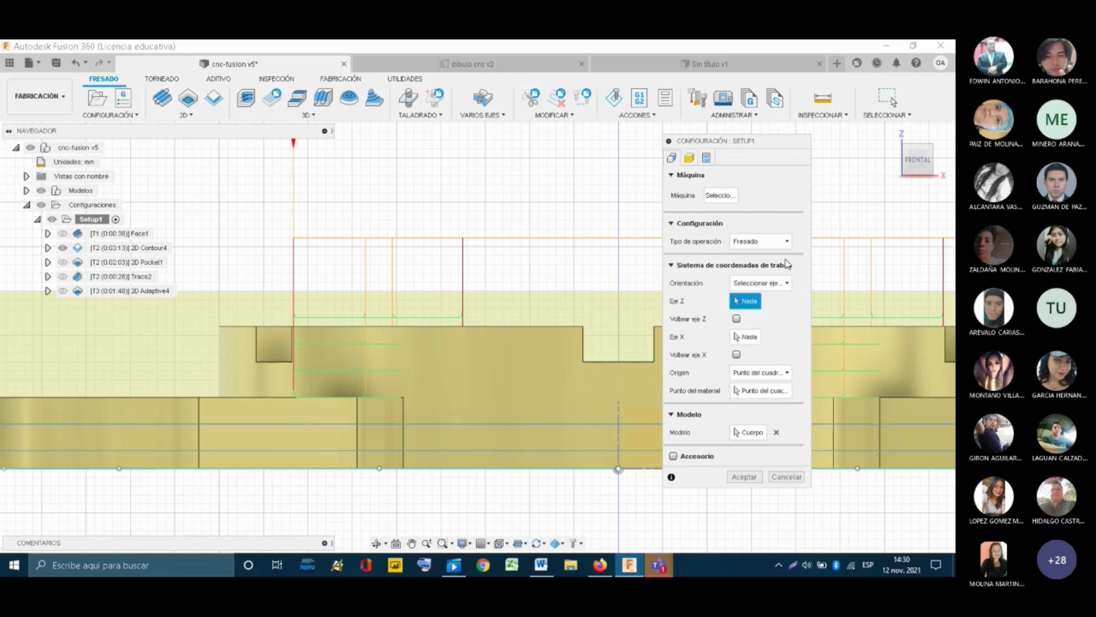
scroll(437, 227, down, 2)
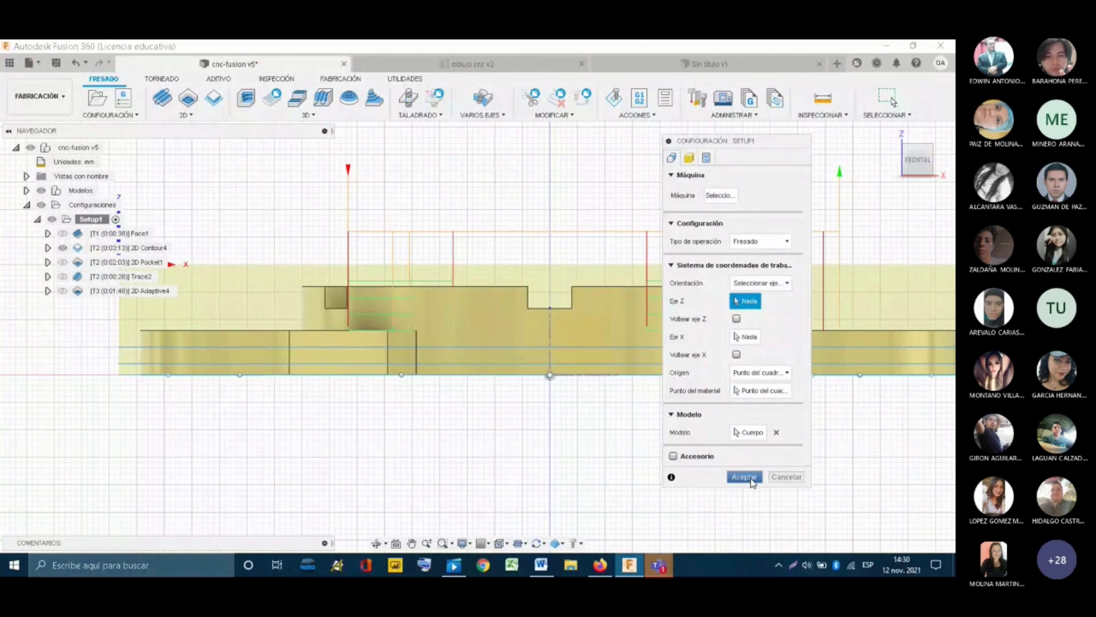
click(787, 477)
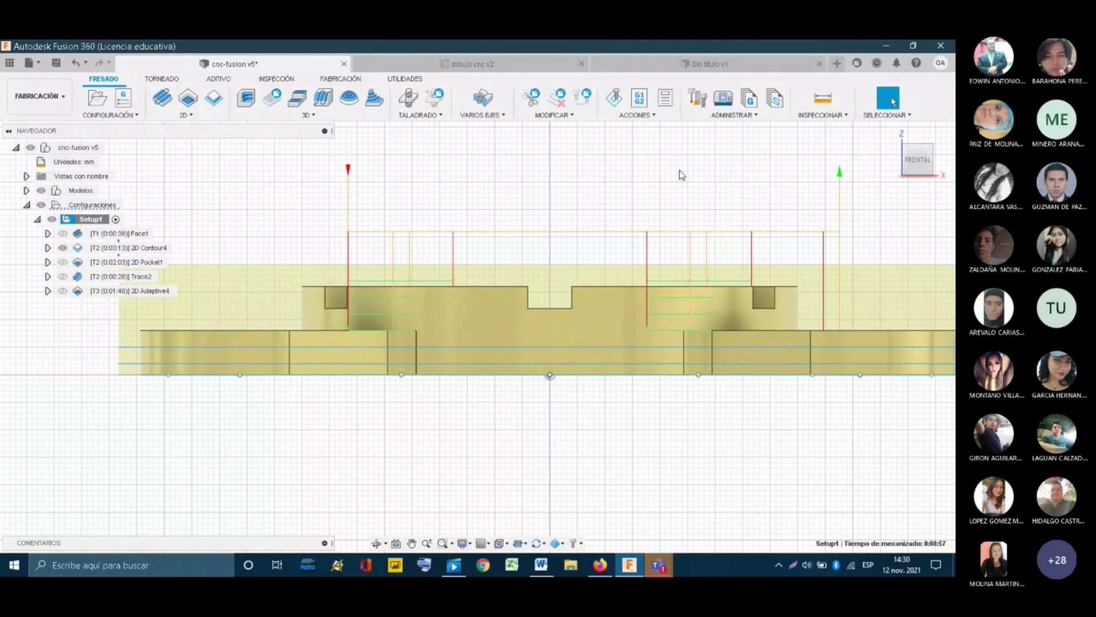
- Deselect Setup1 to hide the stock, return to home view, and list FRESADO 2D operations
click(888, 138)
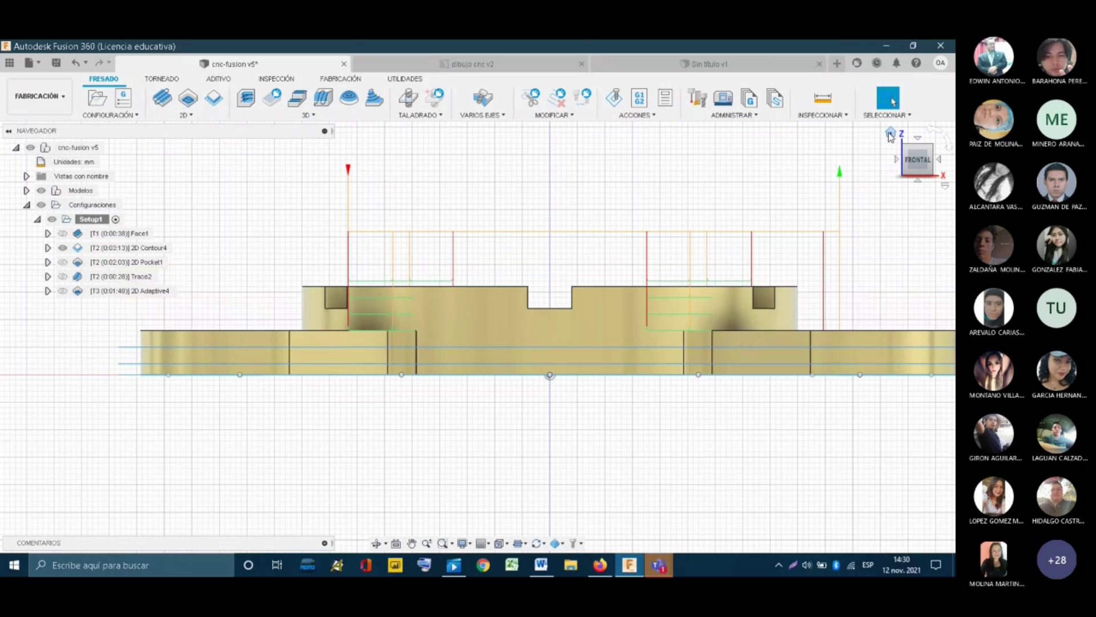
click(890, 136)
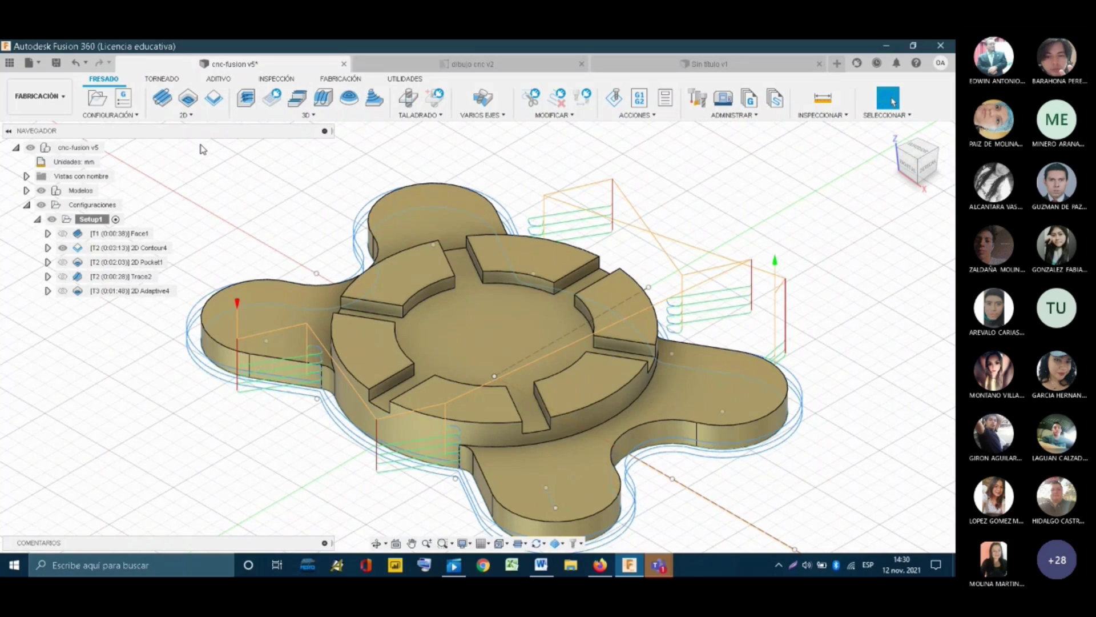
click(185, 114)
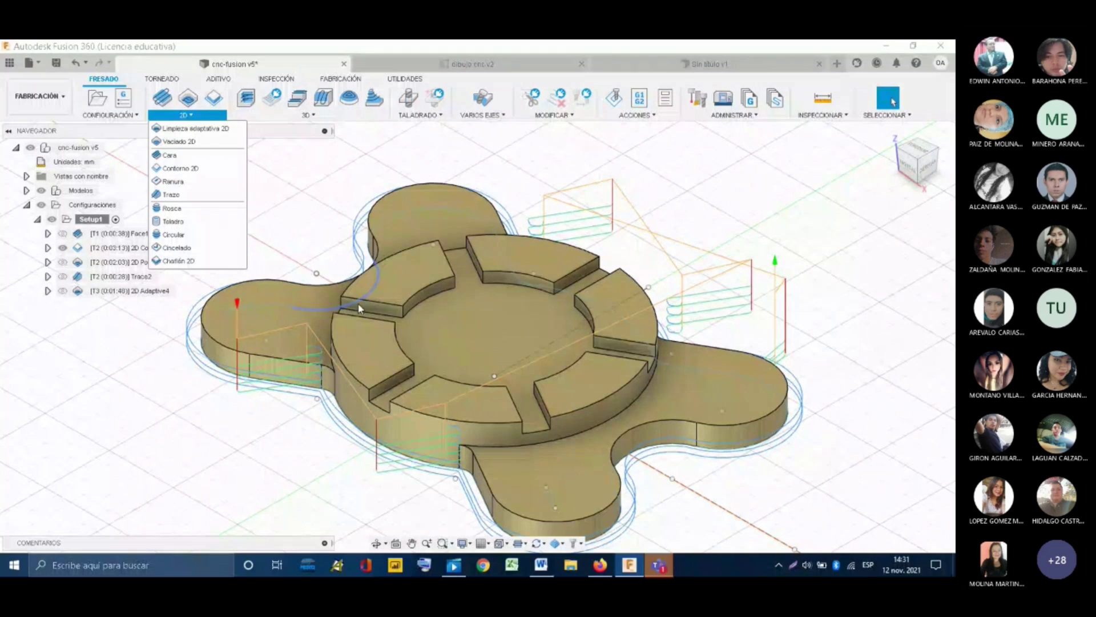
- Select the left, upper-left, right and lower slot faces on the boss to inspect them
click(365, 363)
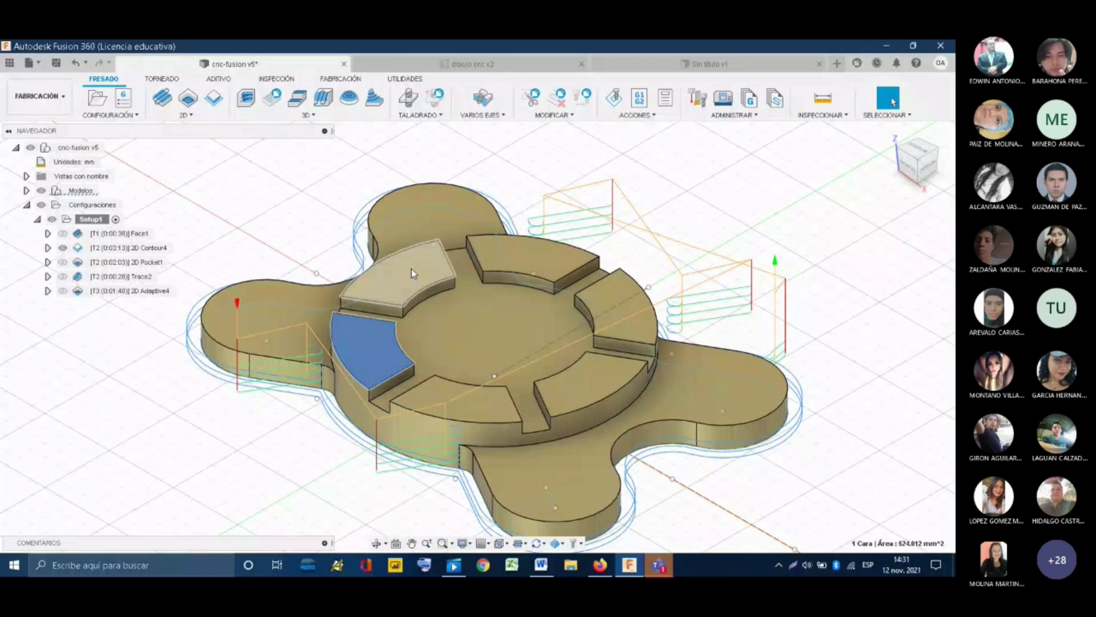
click(412, 272)
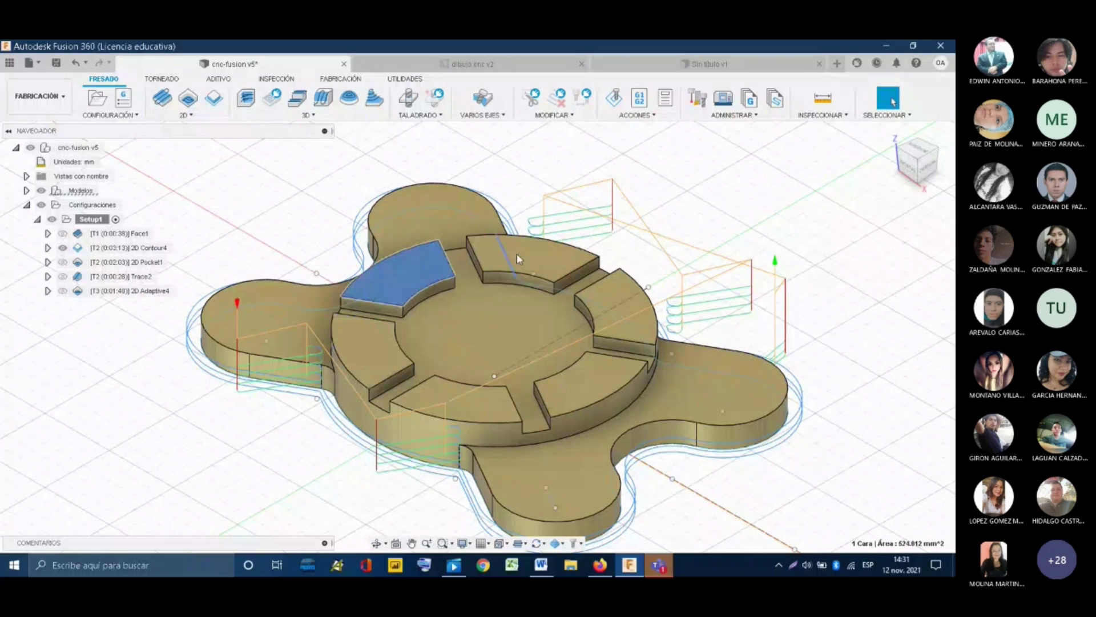
click(620, 305)
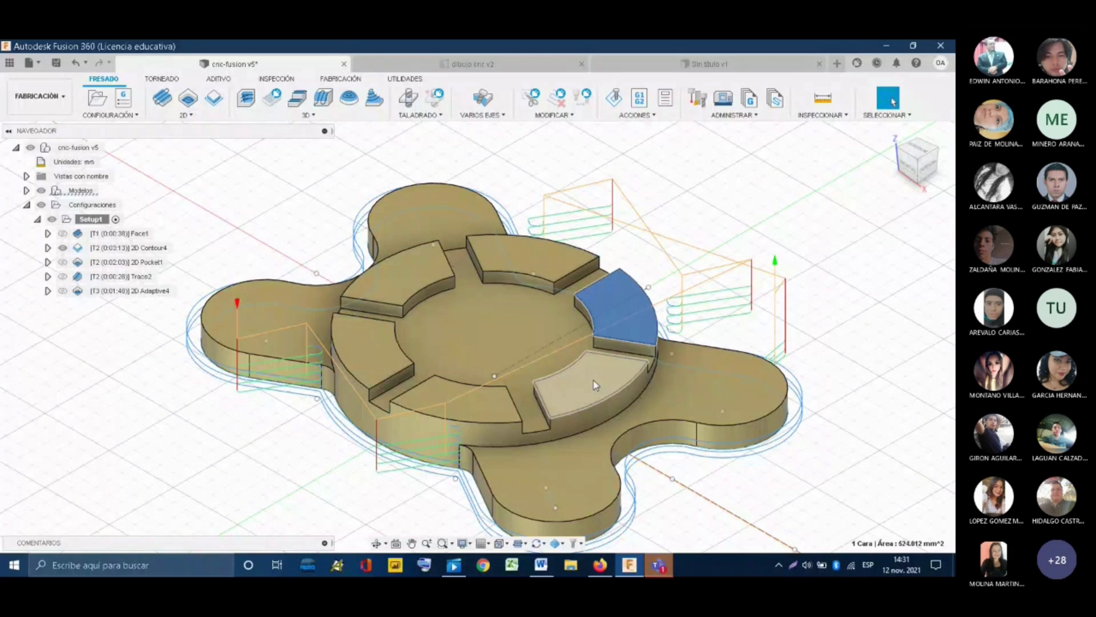
key(Escape)
click(468, 400)
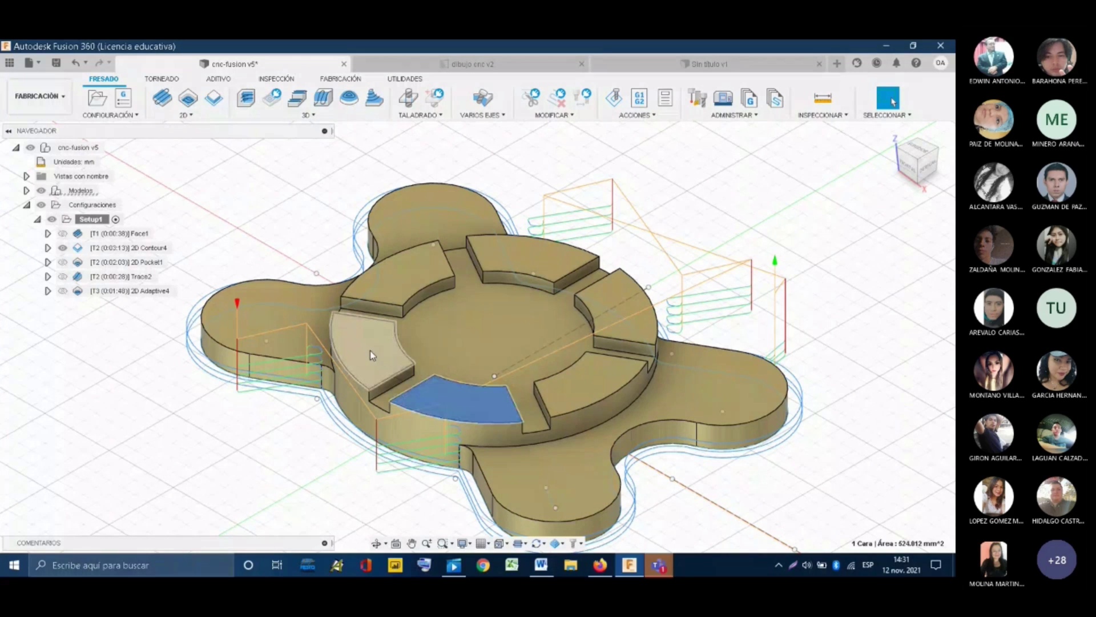
click(371, 355)
click(454, 275)
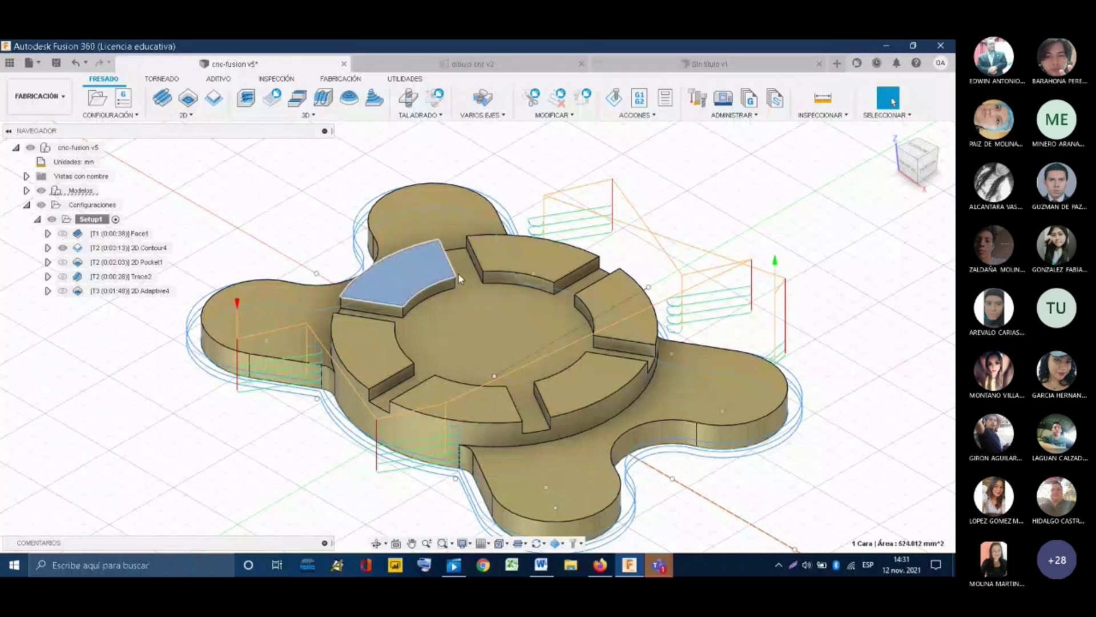
- Select the Face1 operation in the browser to show its toolpath and bring up its options
click(185, 114)
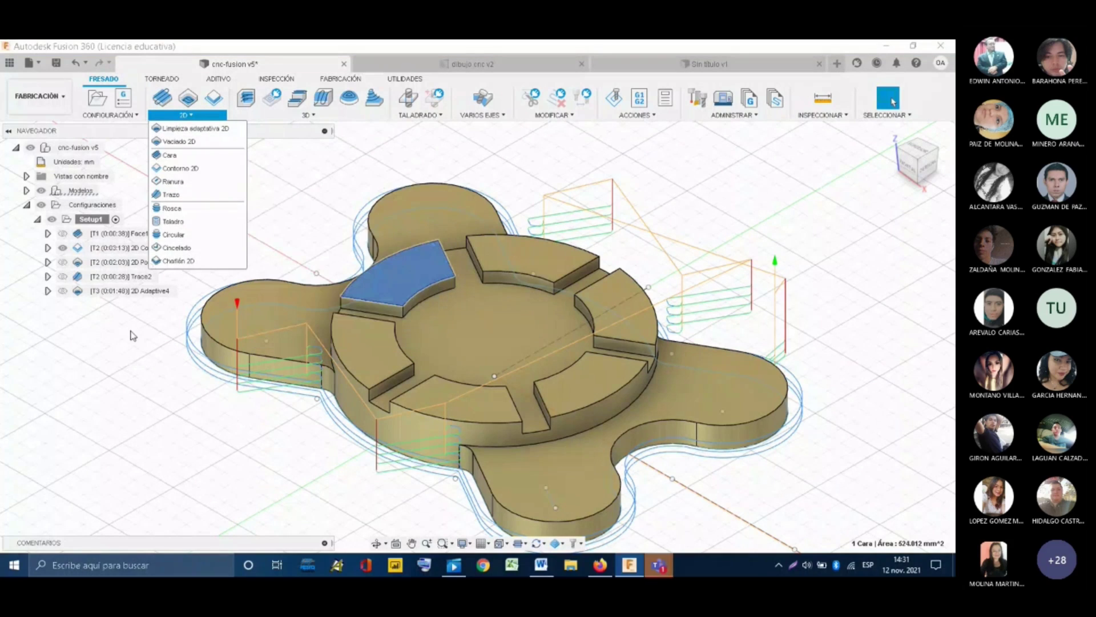
click(105, 368)
click(131, 234)
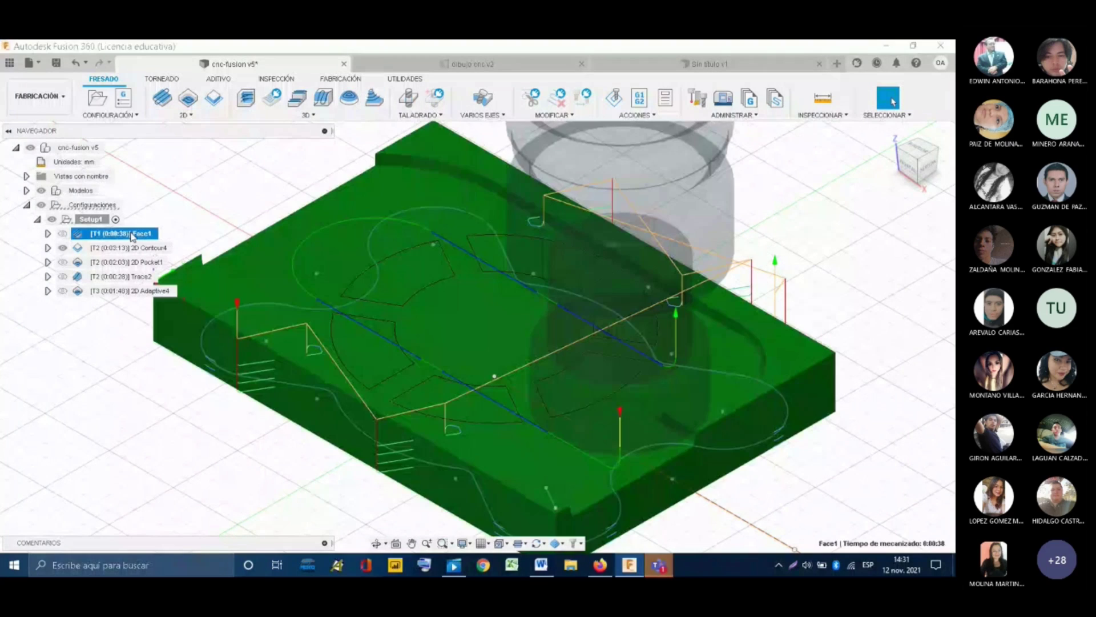
right_click(131, 235)
- Edit the Face1 operation and bring up the tool library from its Herramienta field
click(215, 115)
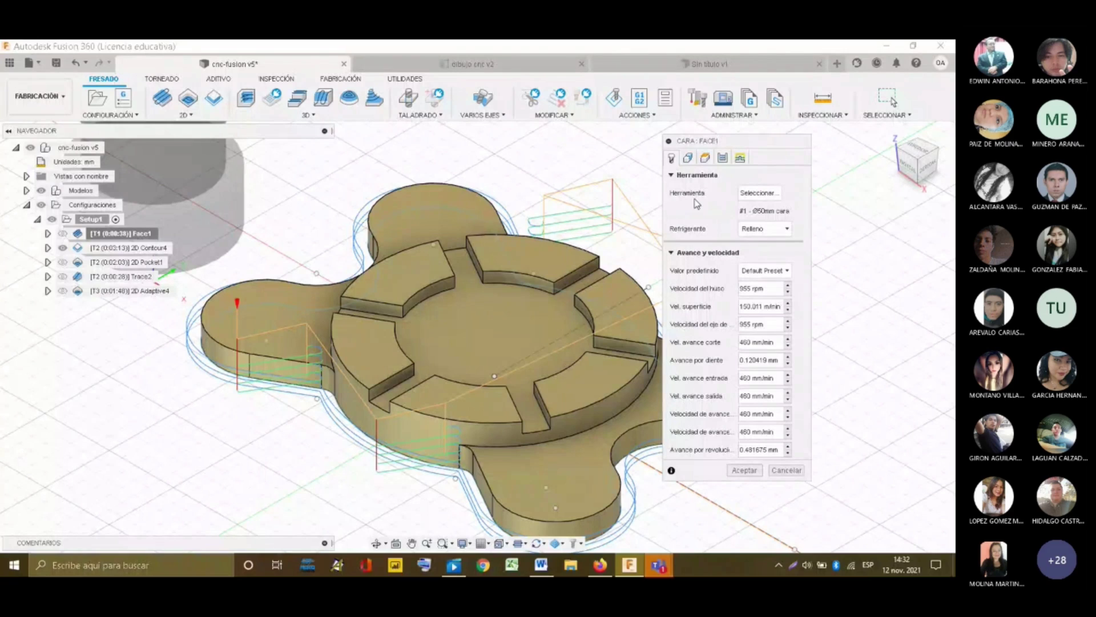
click(759, 193)
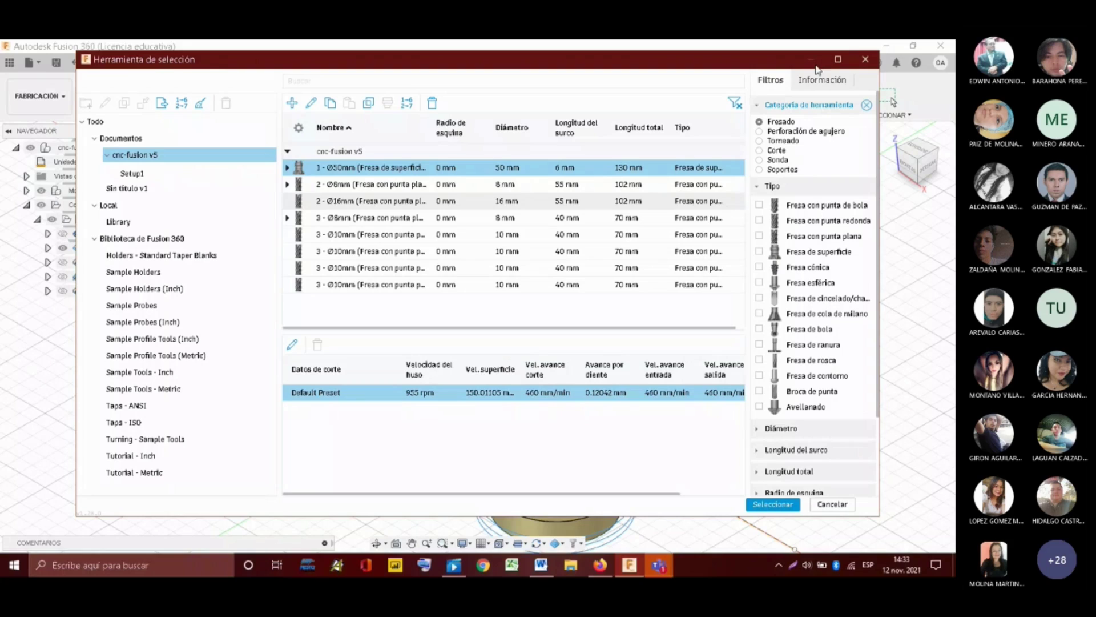
- Filter the library to face mills, pick the Ø50 mm face mill, and close the dialog
click(759, 251)
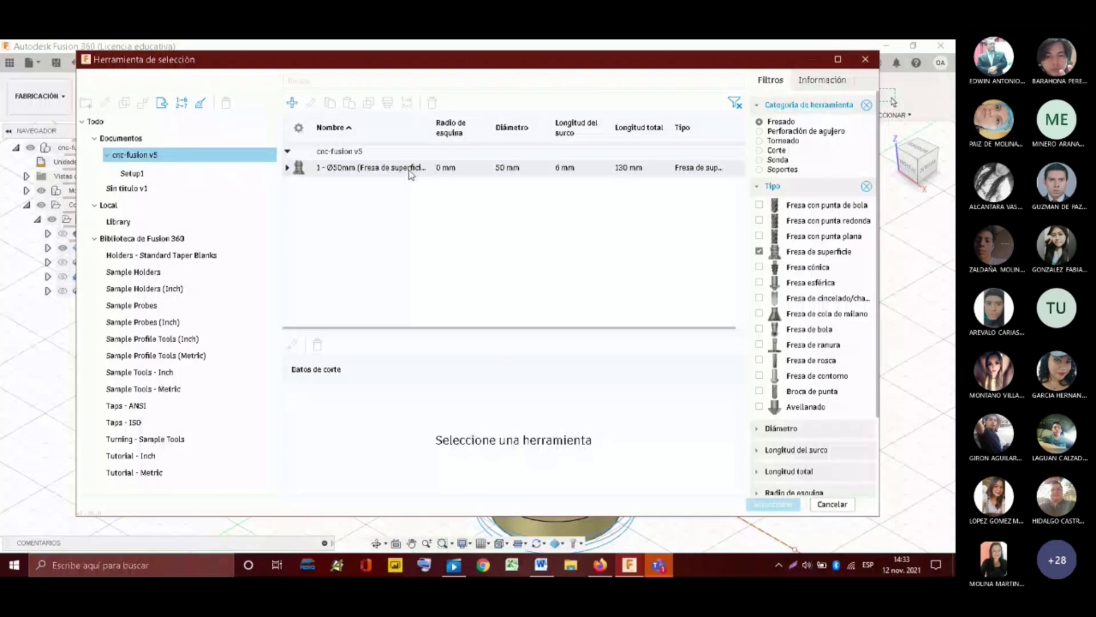
click(409, 170)
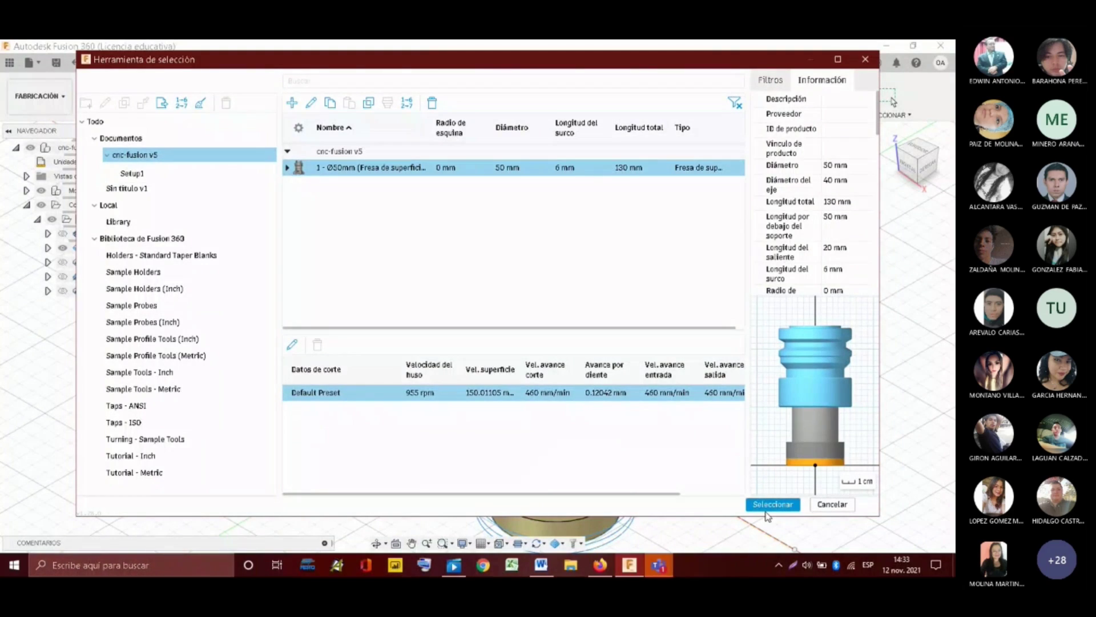
click(821, 506)
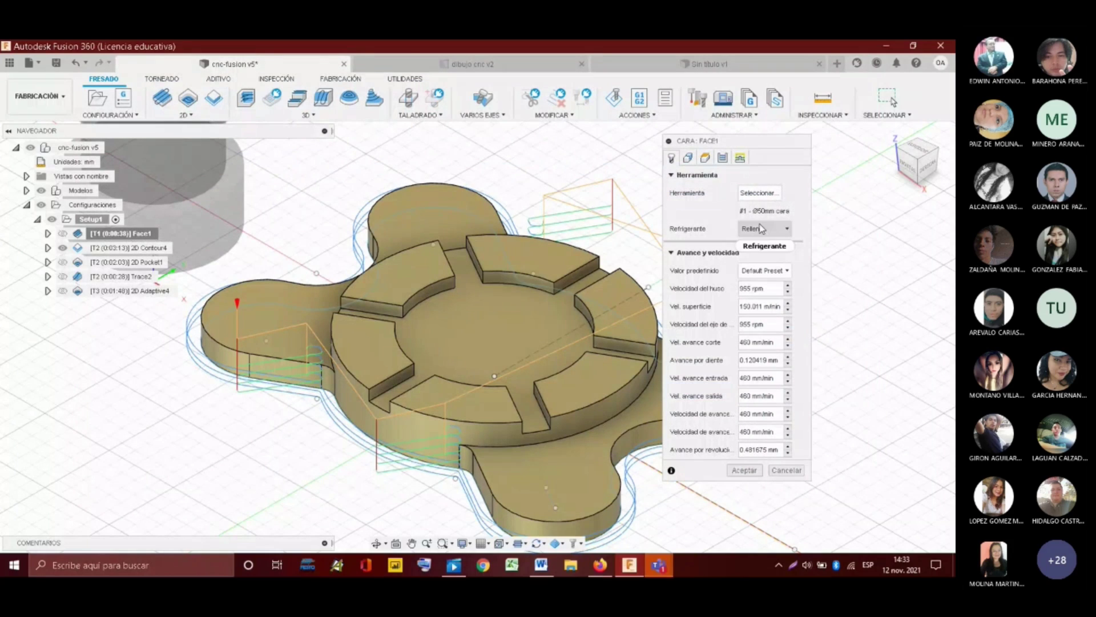
- In the Face1 Geometría tab, clear all existing material contour selections
click(688, 159)
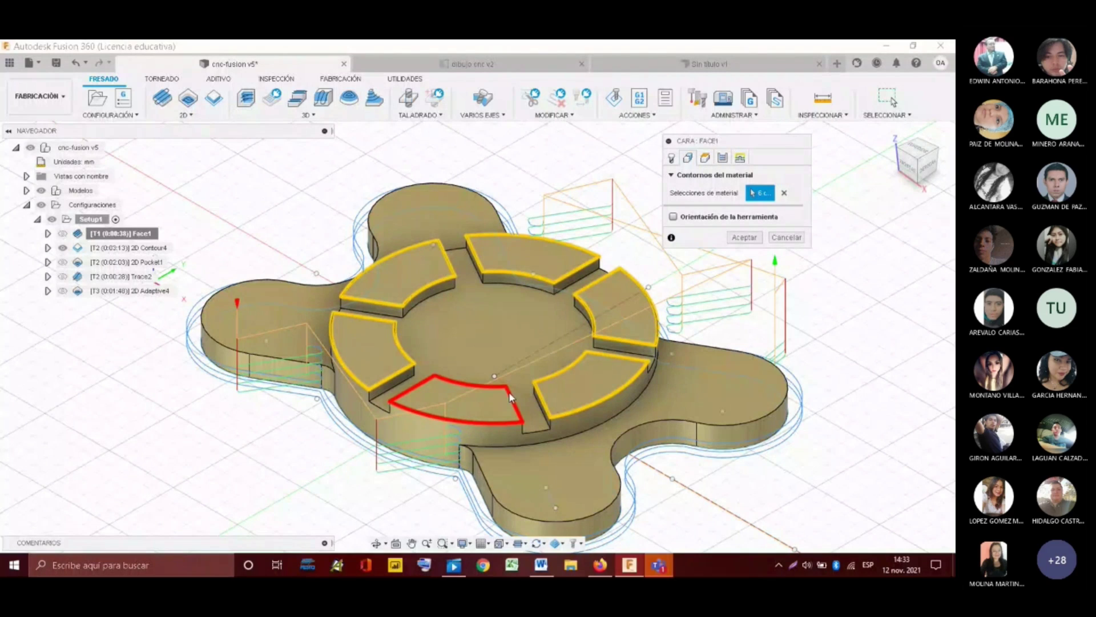
click(577, 382)
click(606, 345)
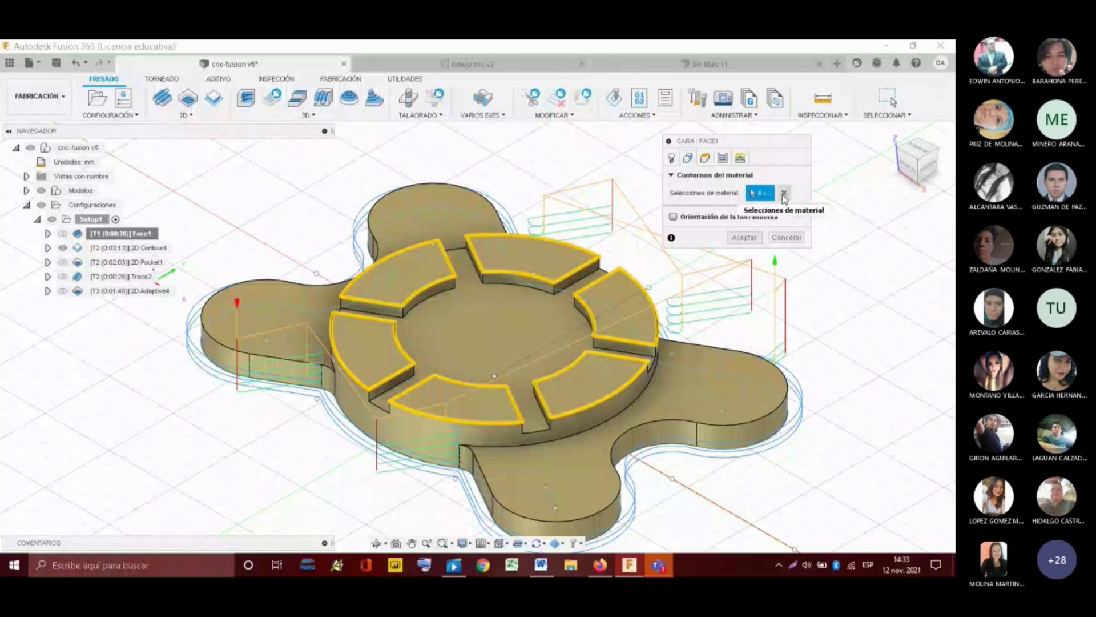
click(783, 194)
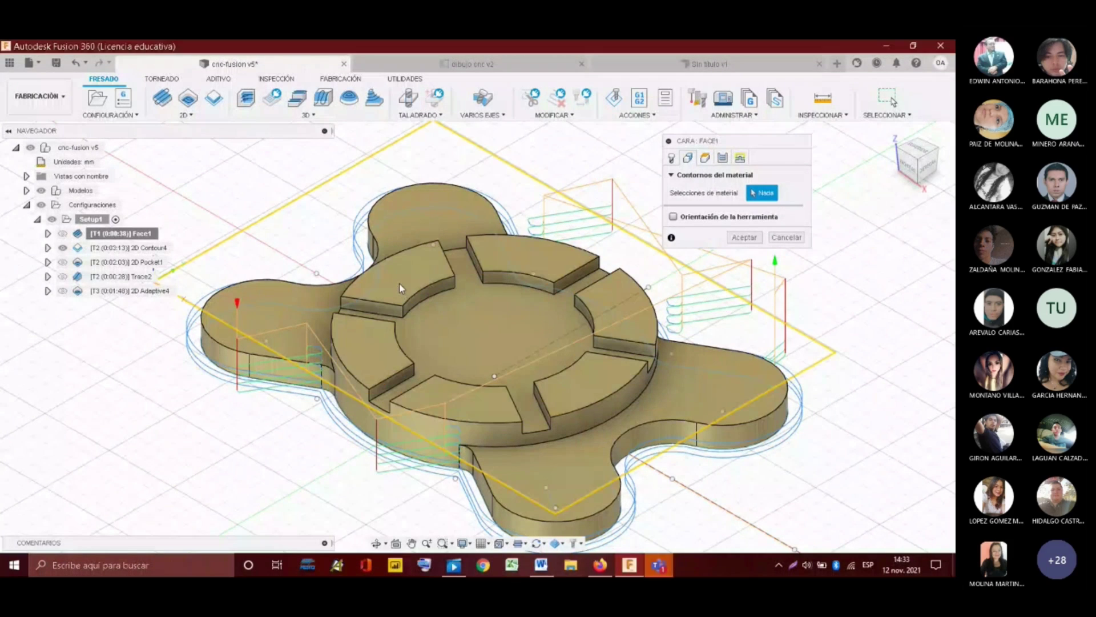
- Select the six raised ring segment top faces as Face1 material contours
click(382, 321)
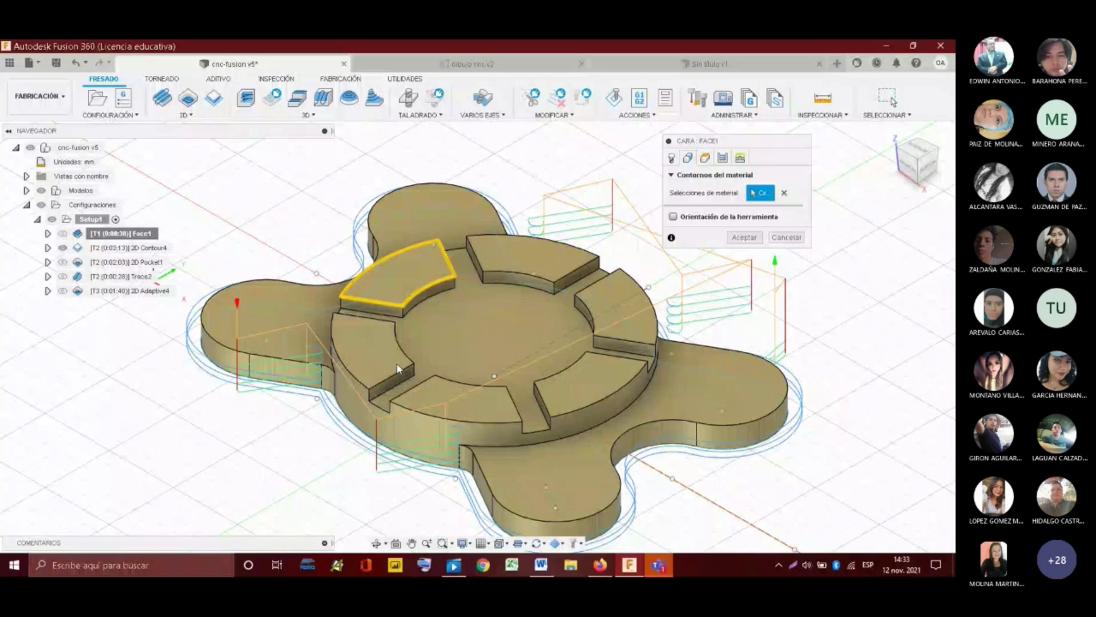
click(397, 369)
click(457, 403)
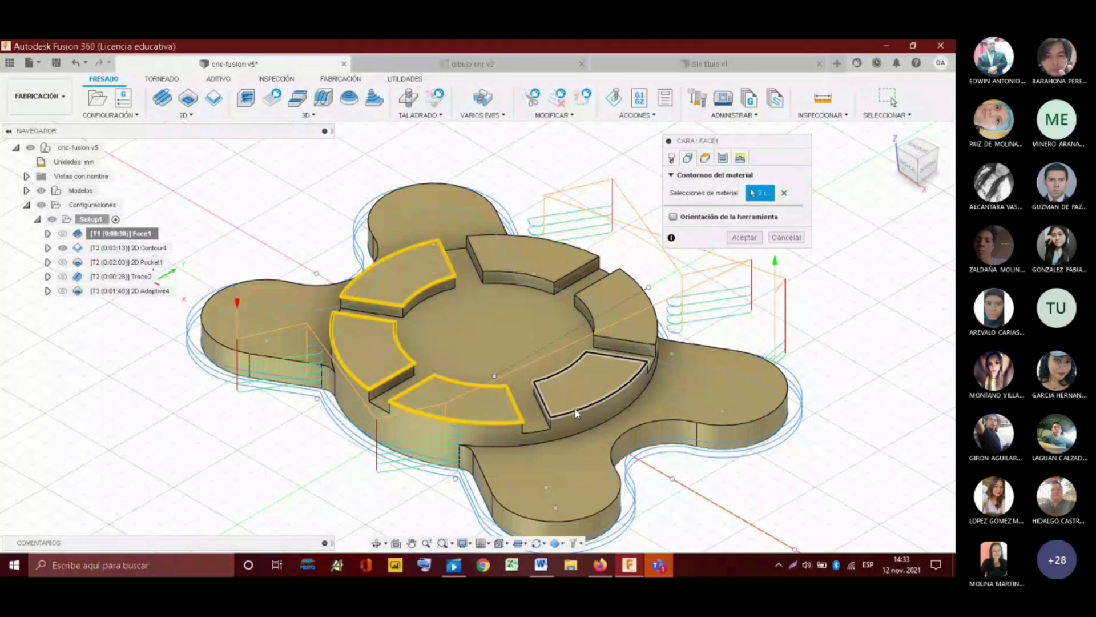
click(578, 408)
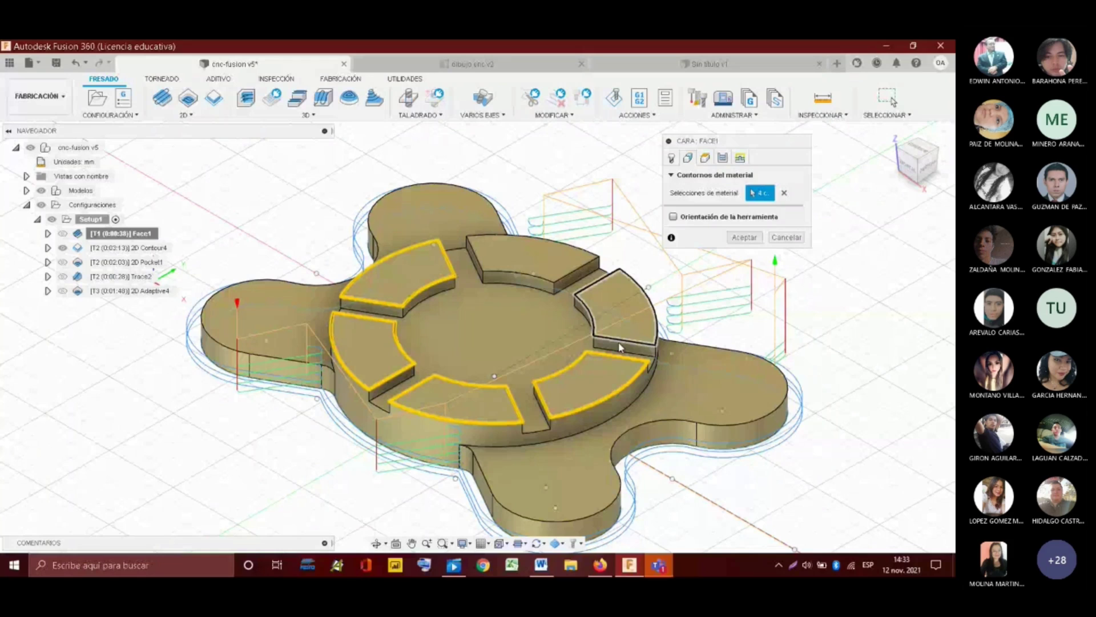
click(551, 279)
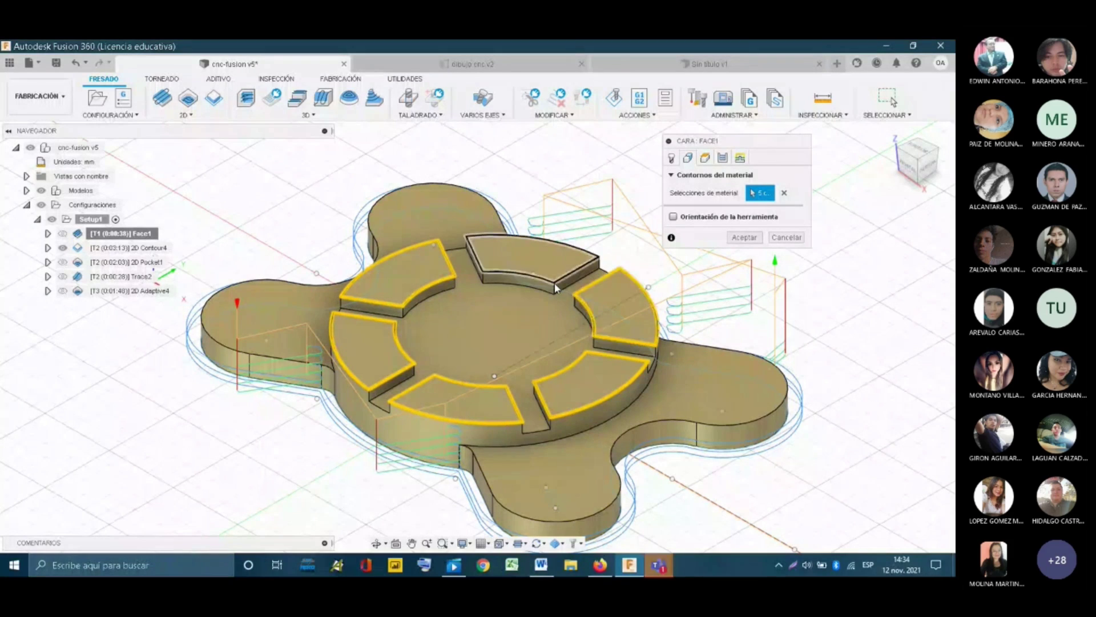
click(602, 279)
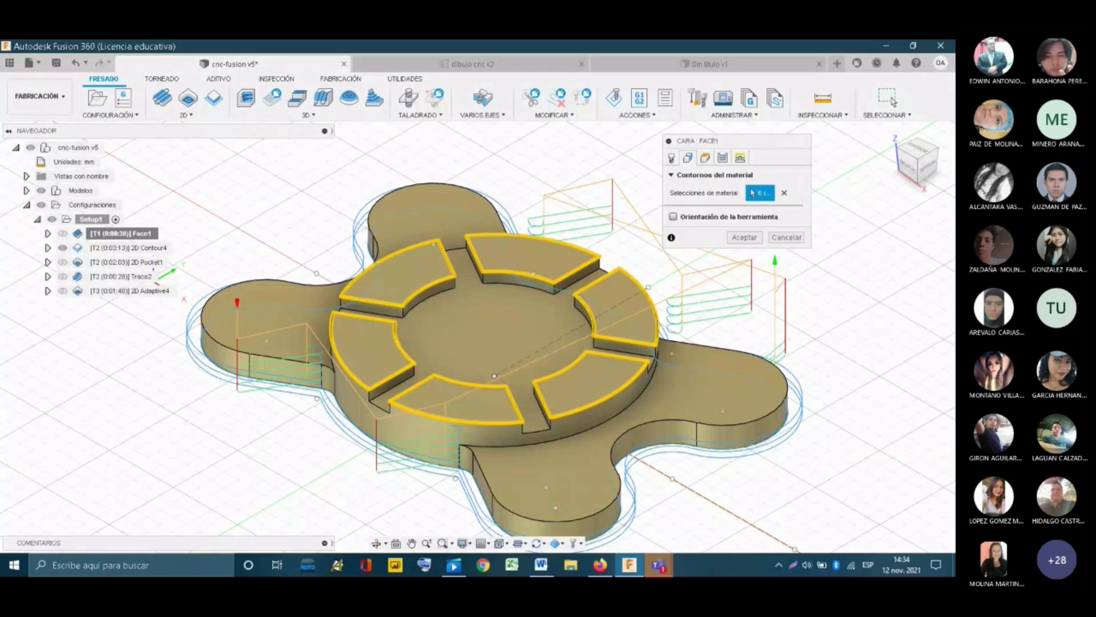
click(705, 157)
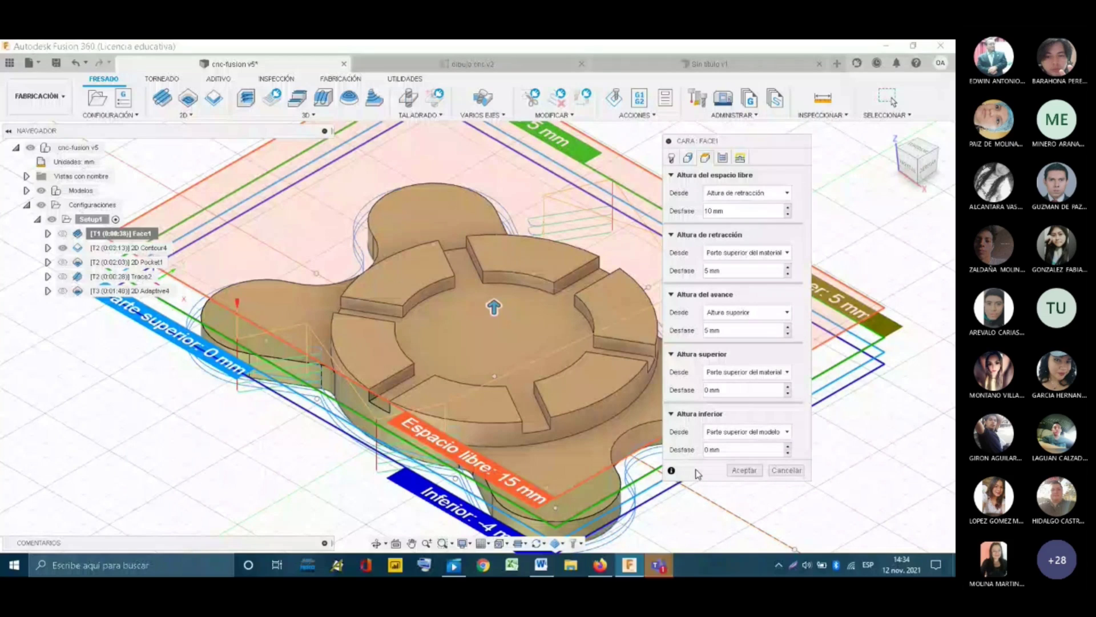
- Set the clearance height offset to 10 mm and switch to the front view
click(712, 211)
key(BackSpace)
text(0)
click(723, 210)
key(BackSpace)
key(BackSpace)
text(5)
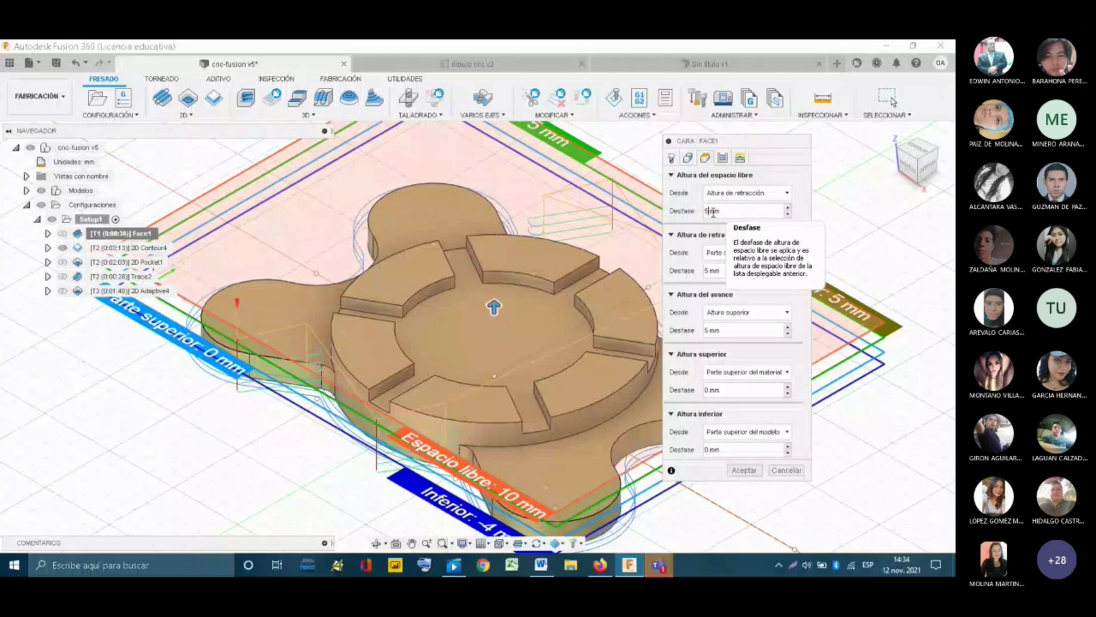
key(BackSpace)
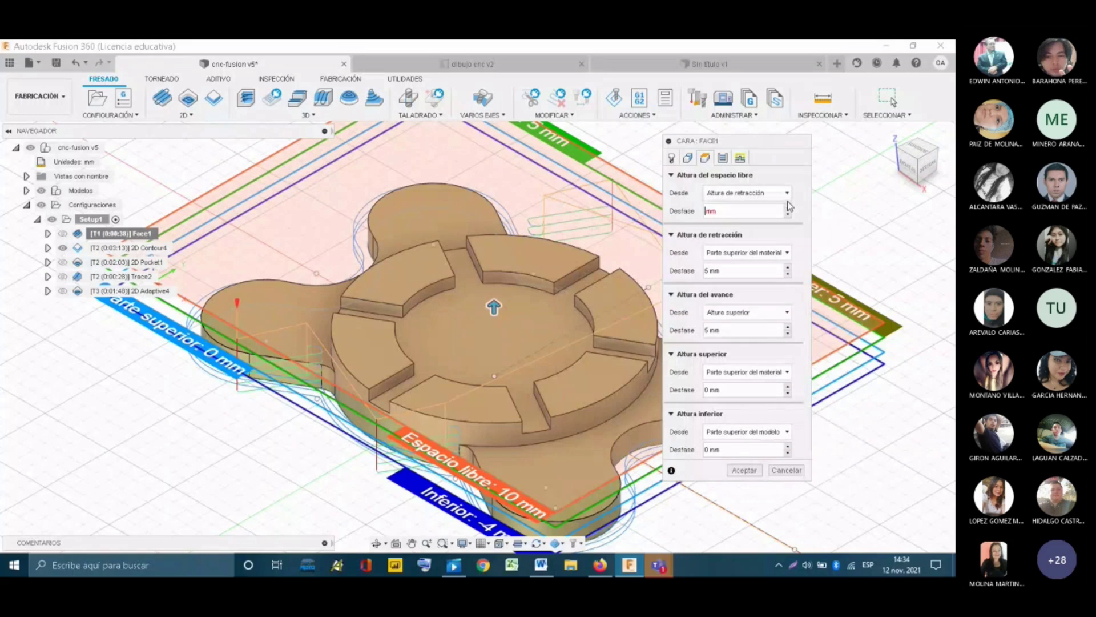
text(1)
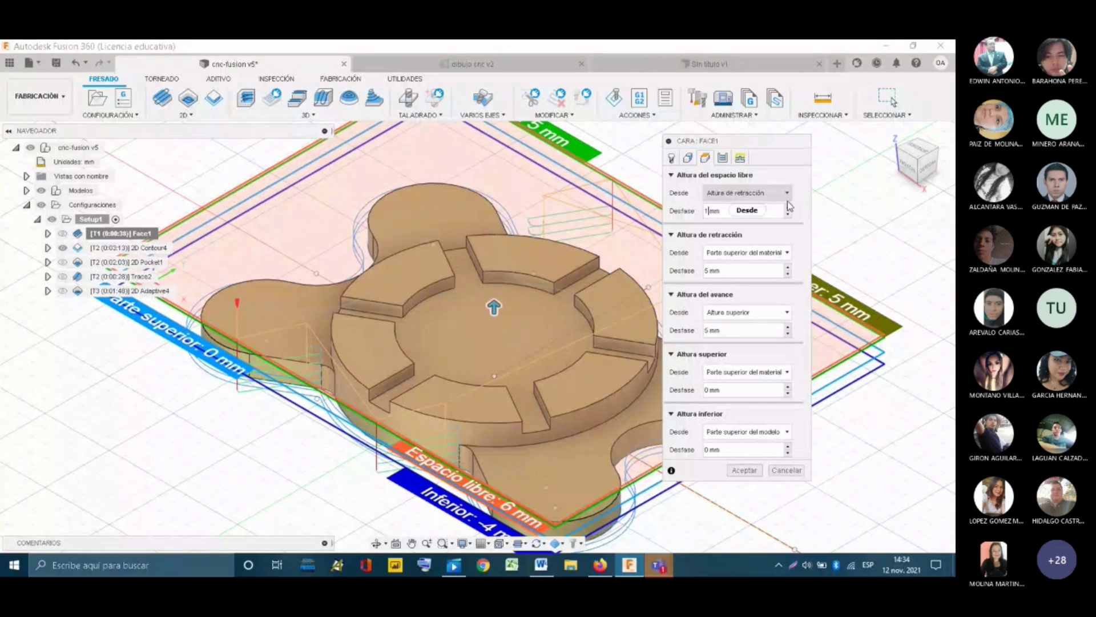
key(BackSpace)
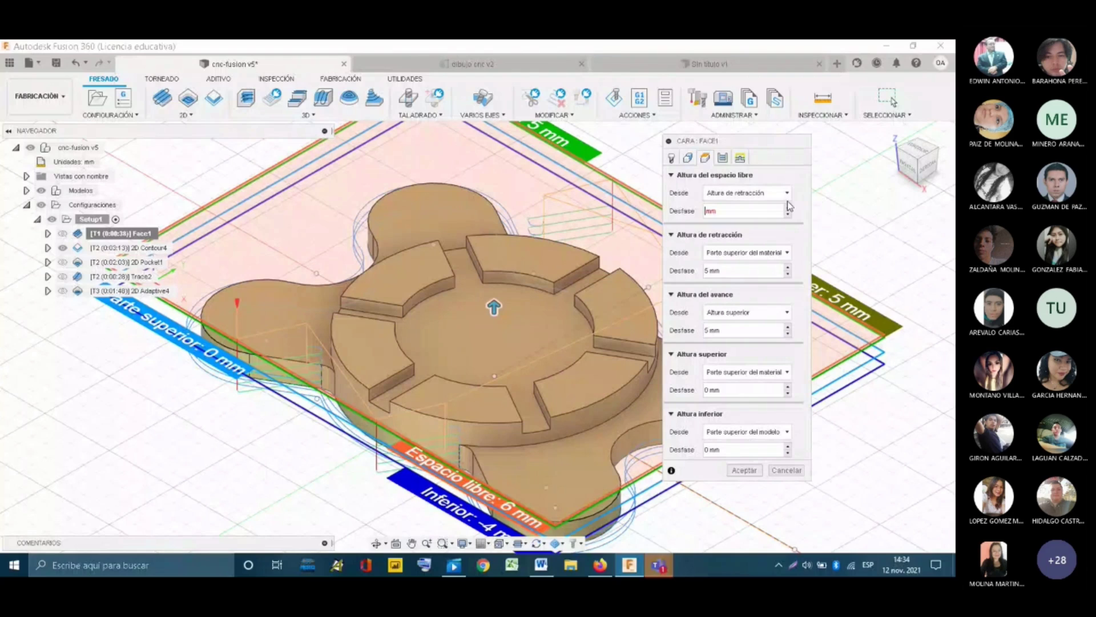
text(12)
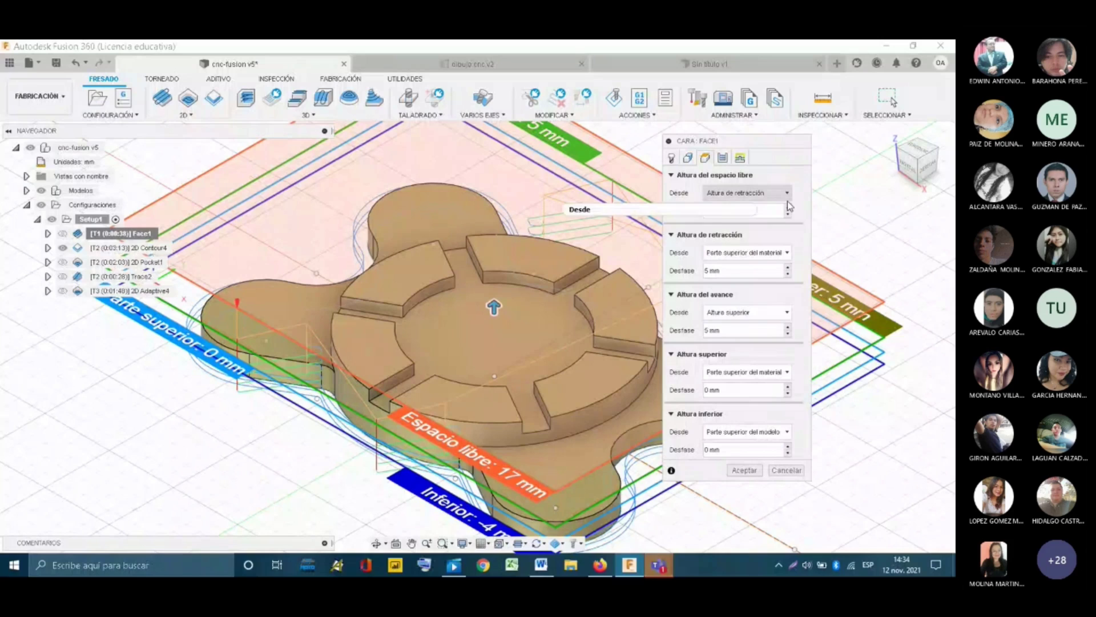
key(BackSpace)
key(BackSpace)
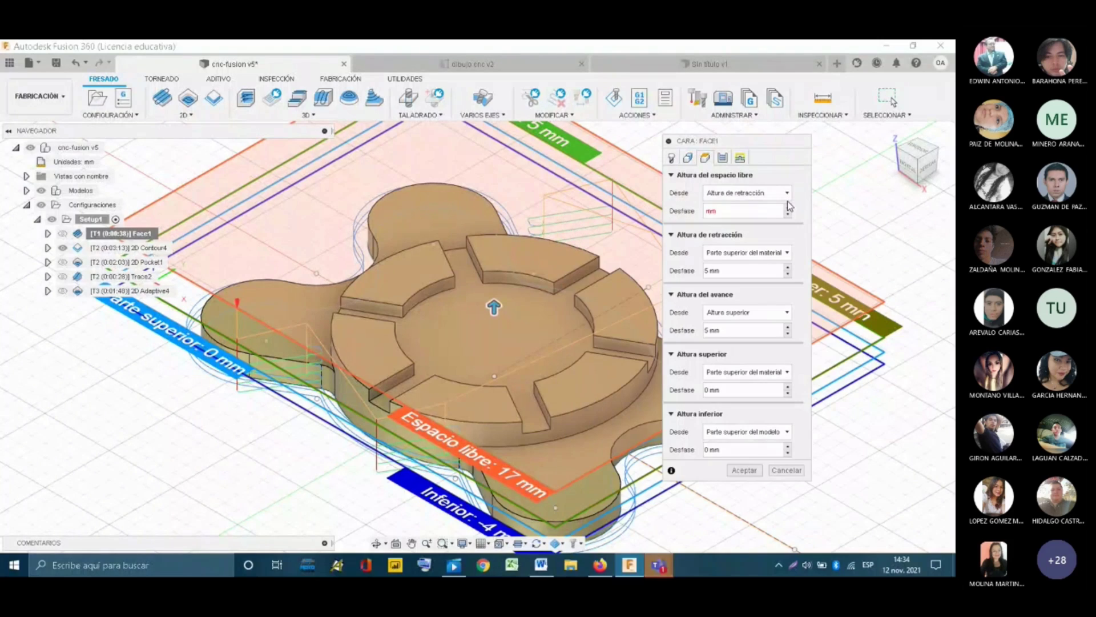
text(10)
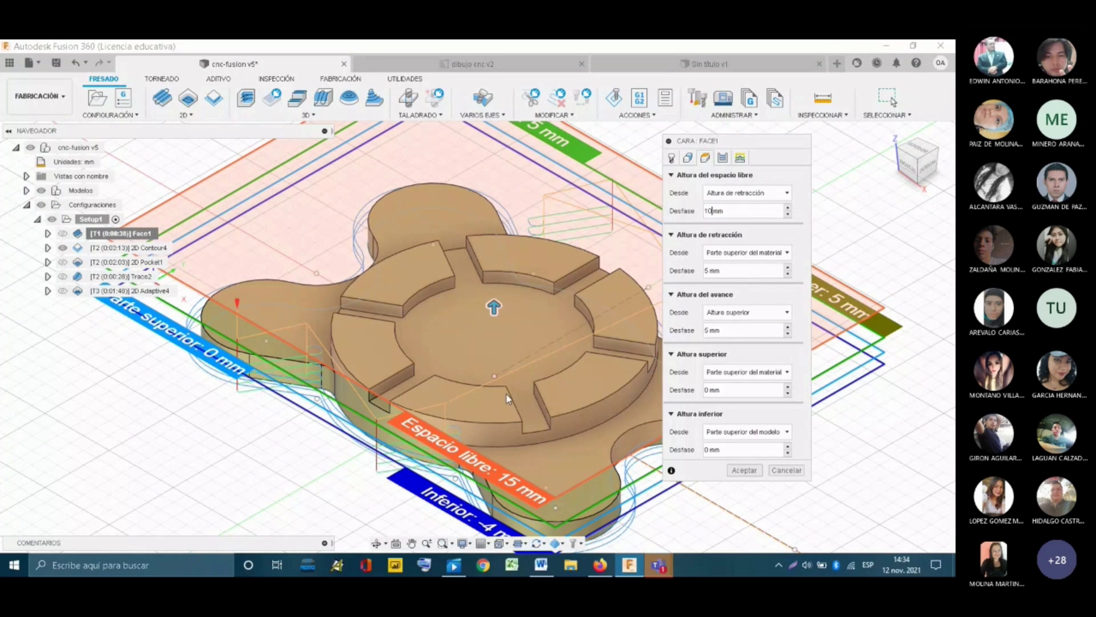
click(906, 168)
click(906, 167)
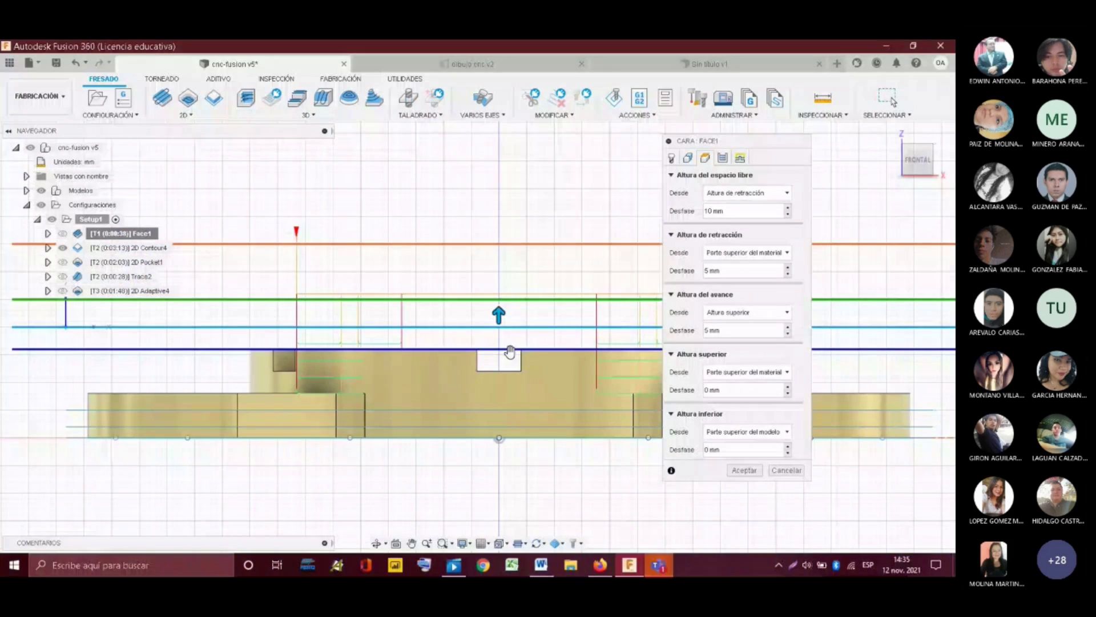
- Change the Face1 bottom height offset to -4 mm, then to 0 mm
scroll(506, 349, up, 2)
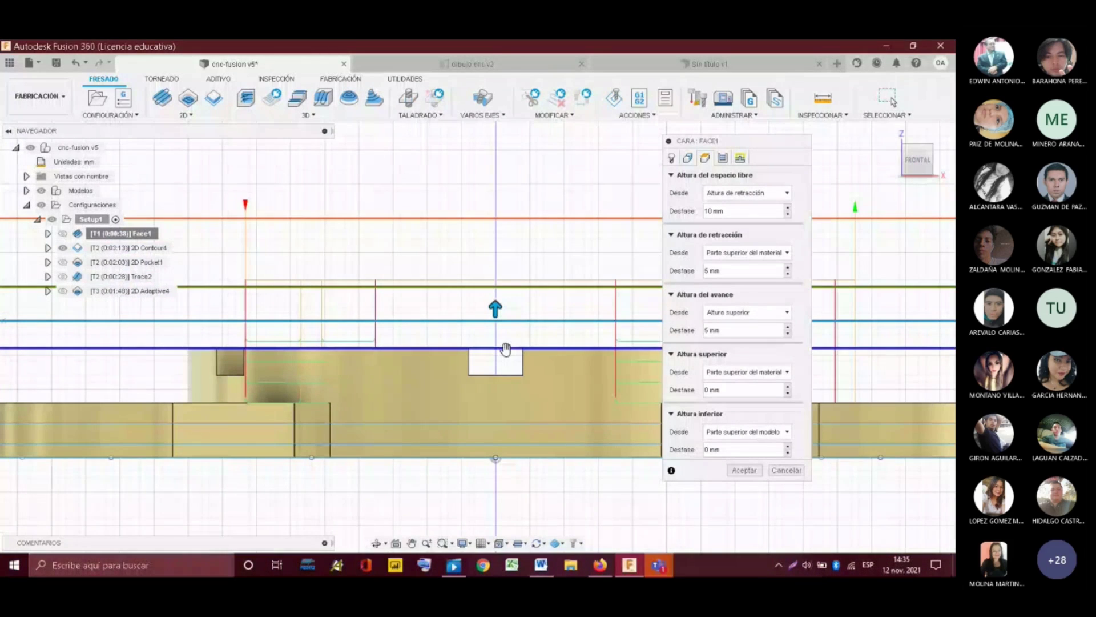
click(708, 449)
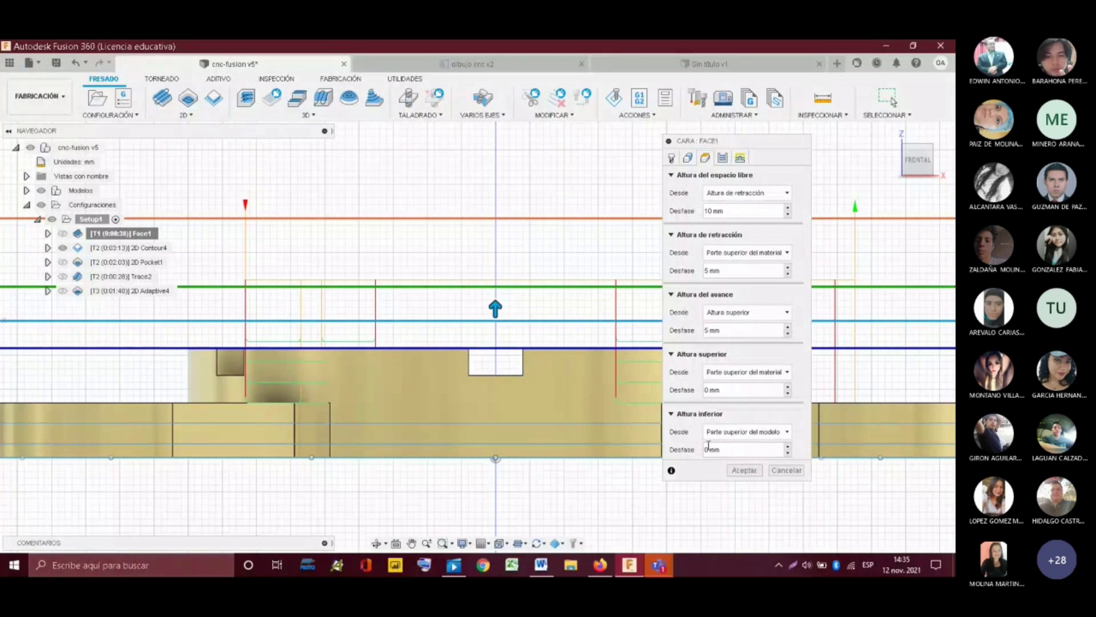
key(BackSpace)
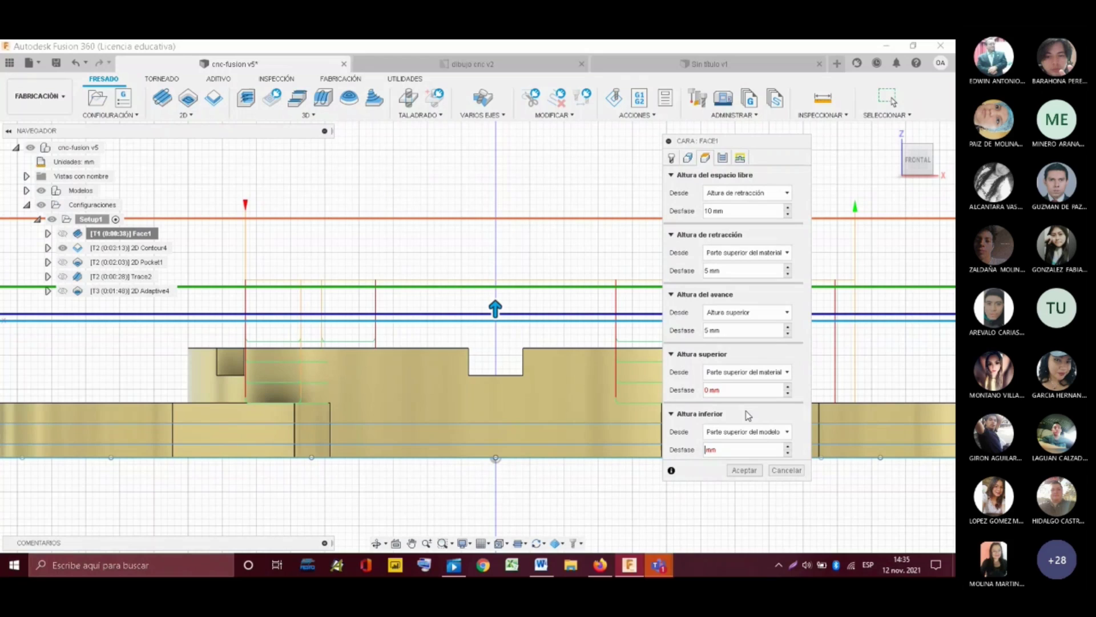
text(-4)
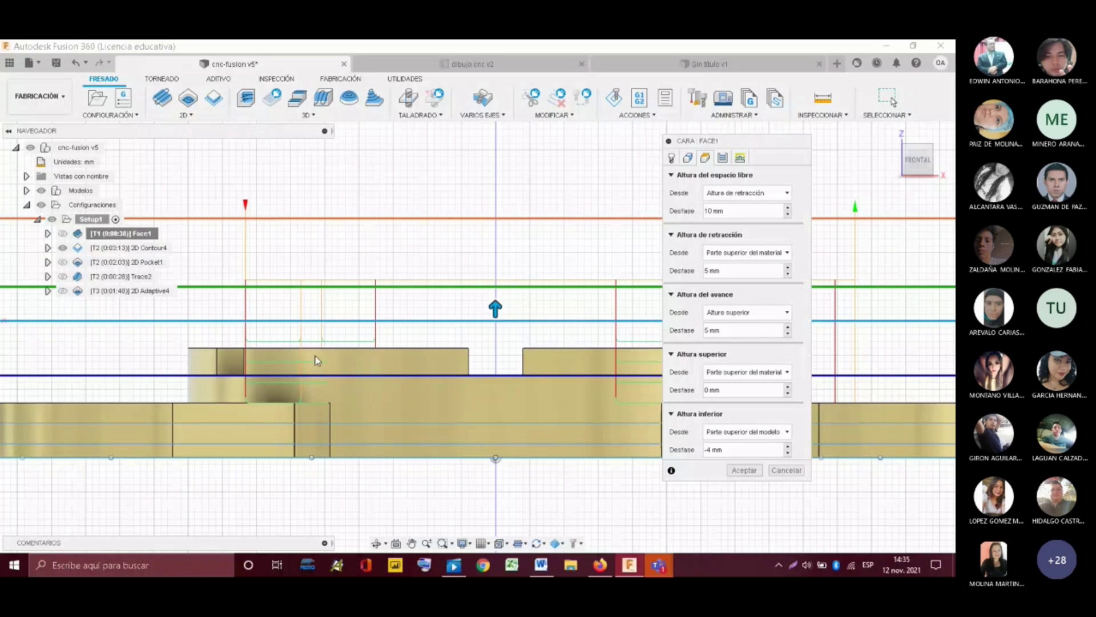
scroll(407, 358, up, 3)
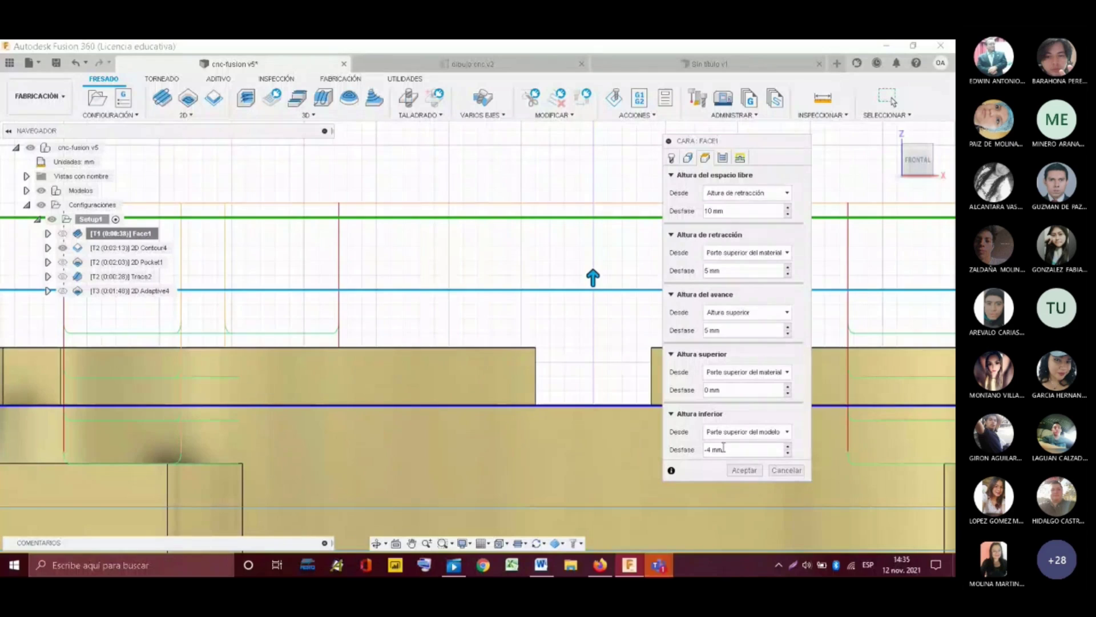
key(BackSpace)
key(BackSpace)
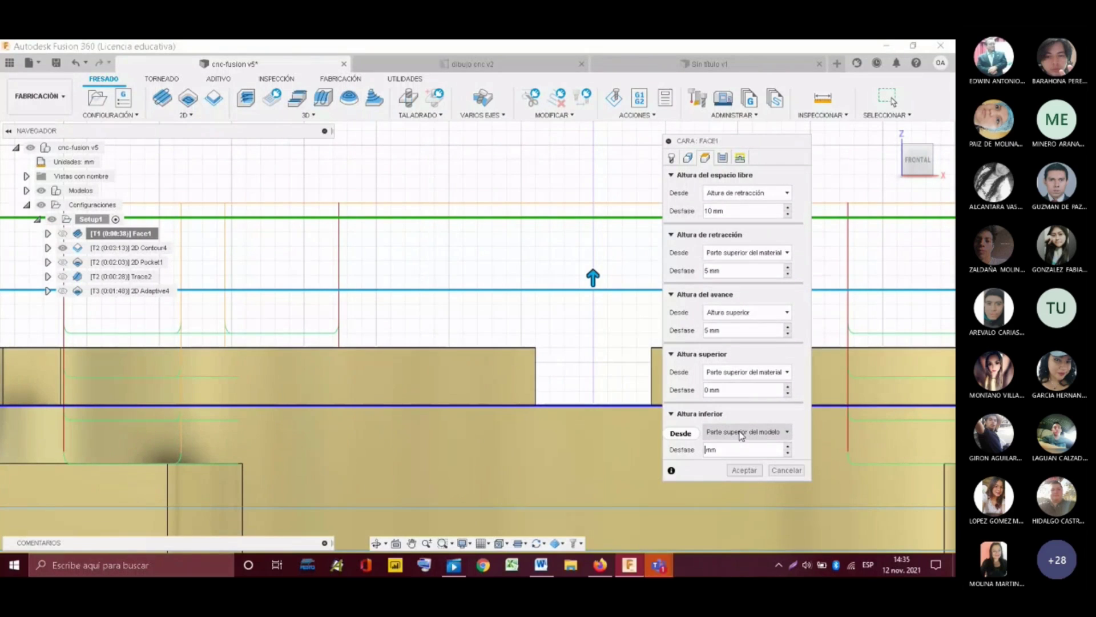
text(0)
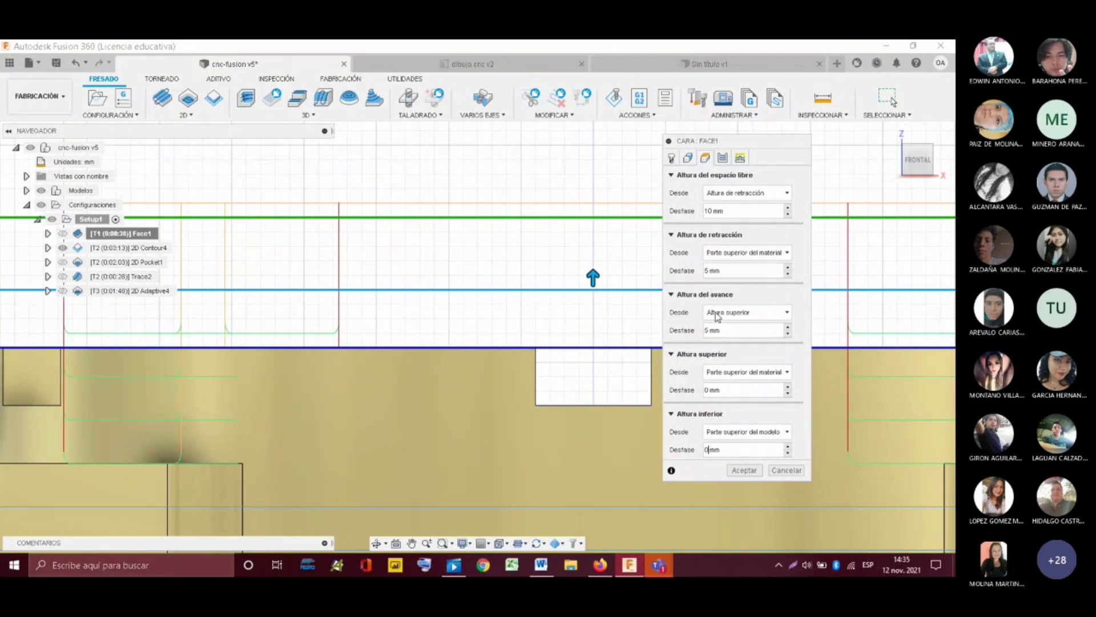
- Try a 4 mm feed height offset, then clear it to restore 5 mm
click(708, 330)
key(BackSpace)
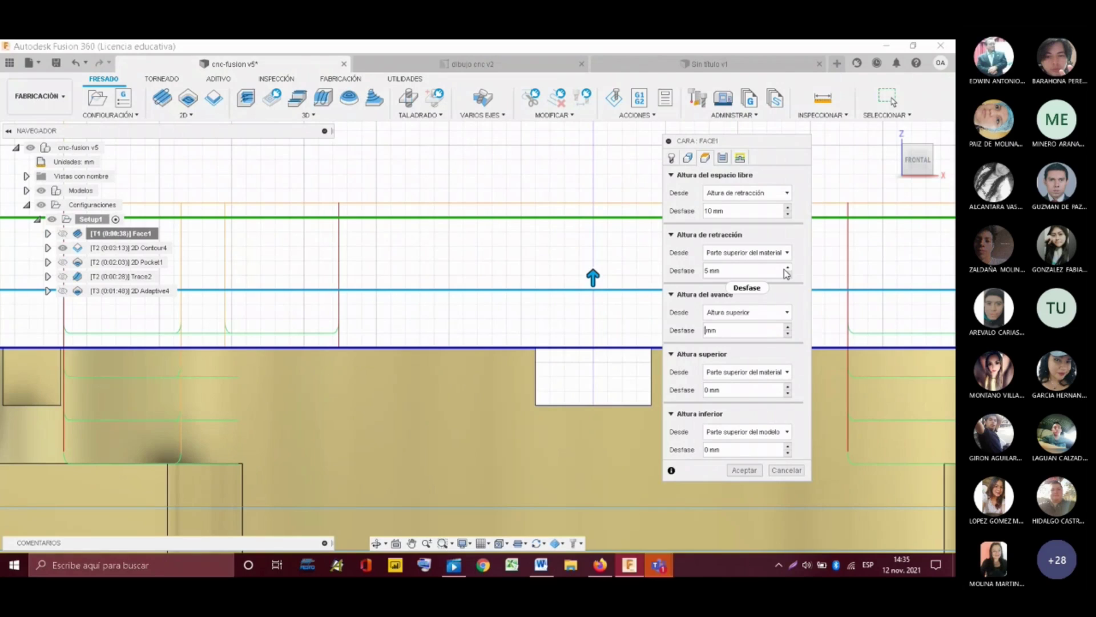
text(4)
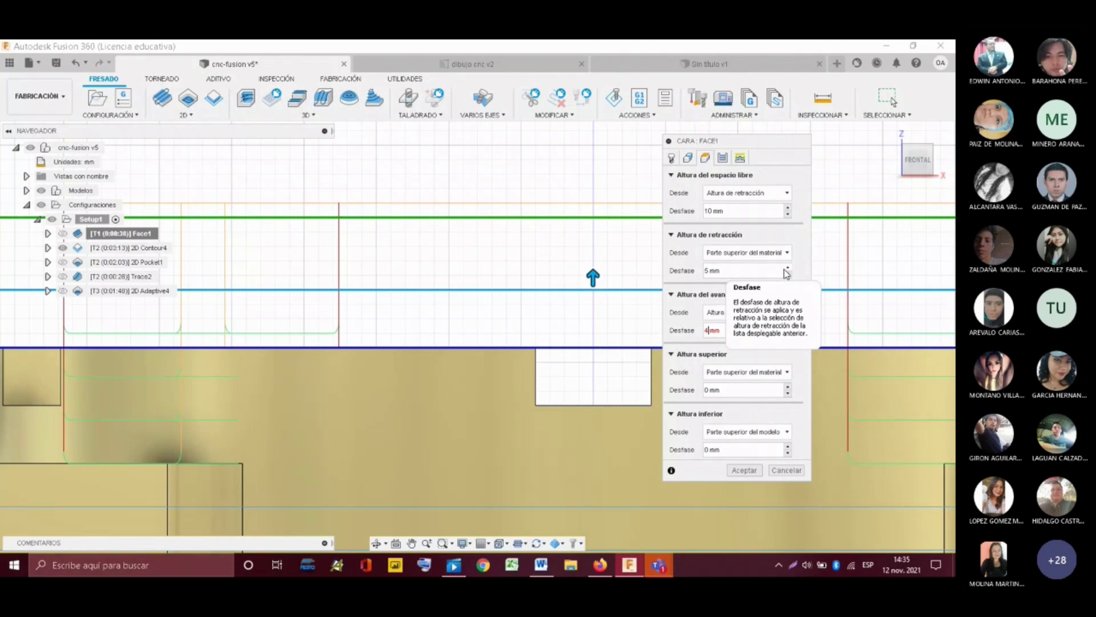
key(BackSpace)
- Re-enter the 5 mm feed offset, review the Pasadas and Herramienta tabs, and close Face1
text(5)
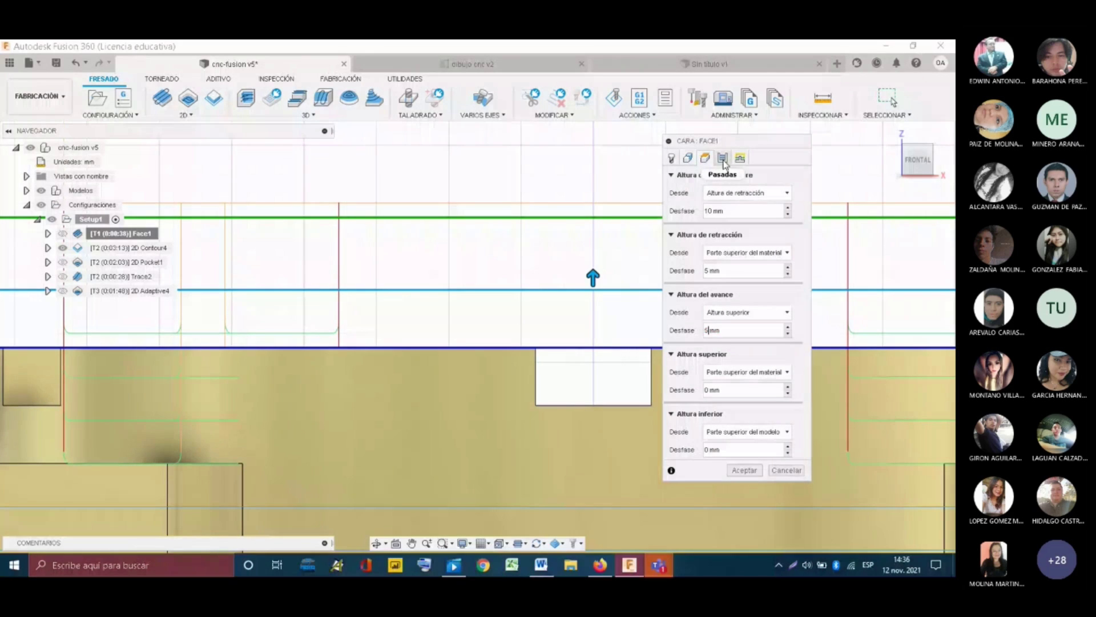
click(722, 159)
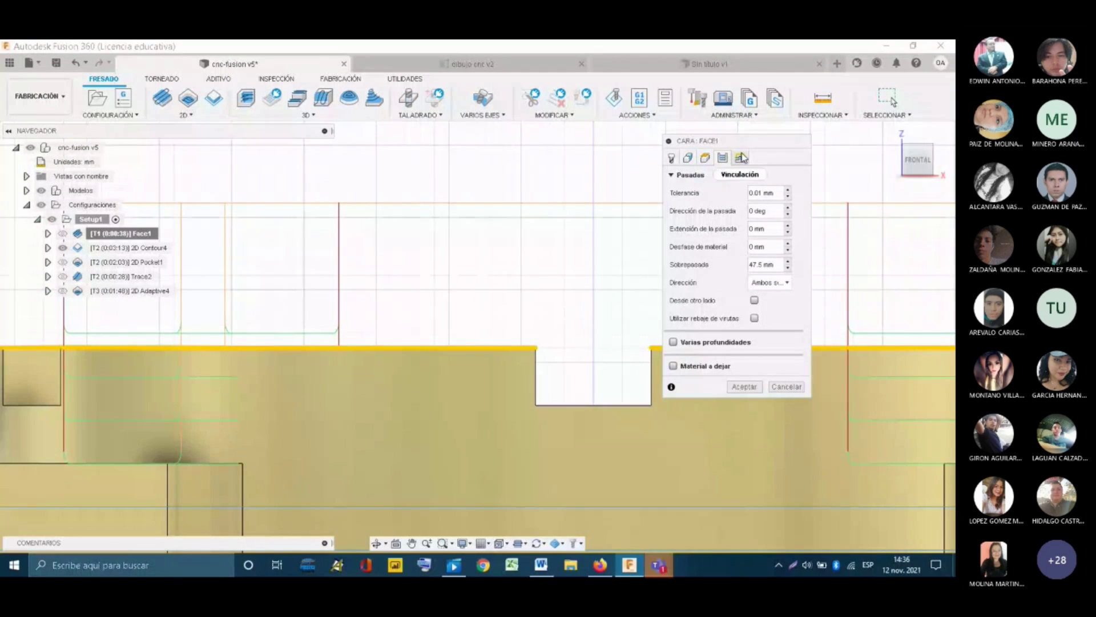
click(687, 158)
click(672, 158)
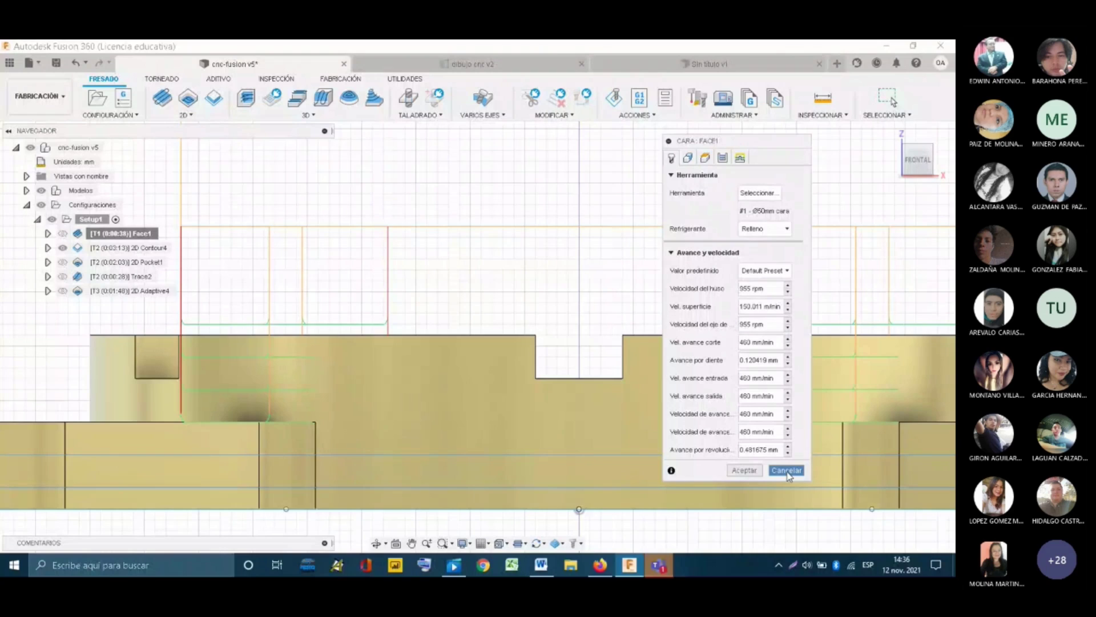
click(745, 469)
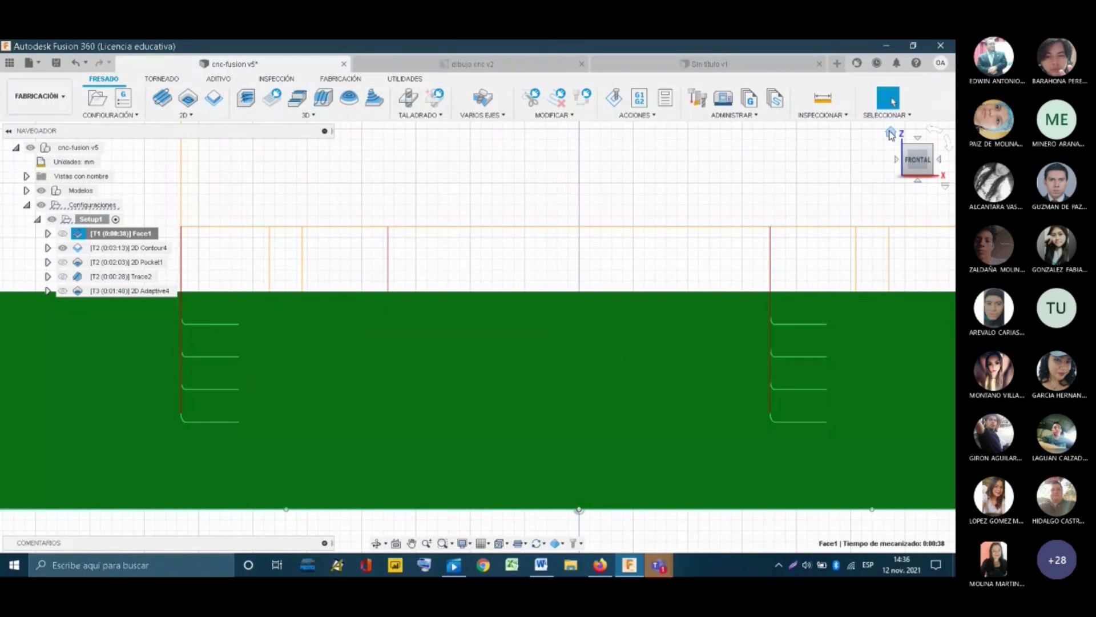
- Return to the isometric home view and run Simular on the Face1 operation
click(871, 136)
click(891, 133)
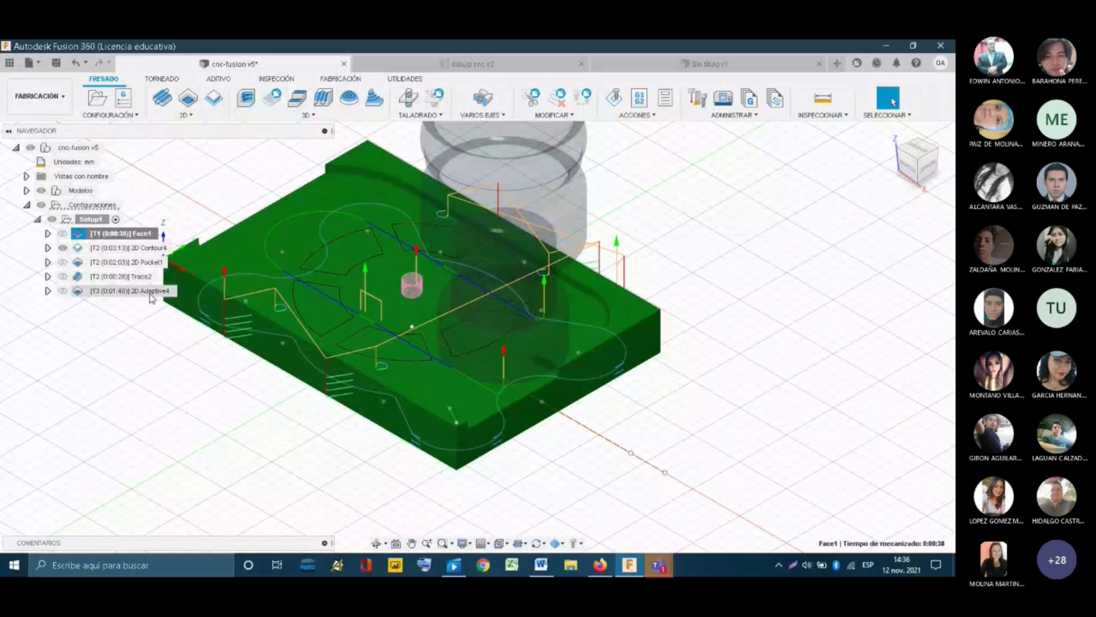
scroll(198, 196, up, 2)
right_click(137, 234)
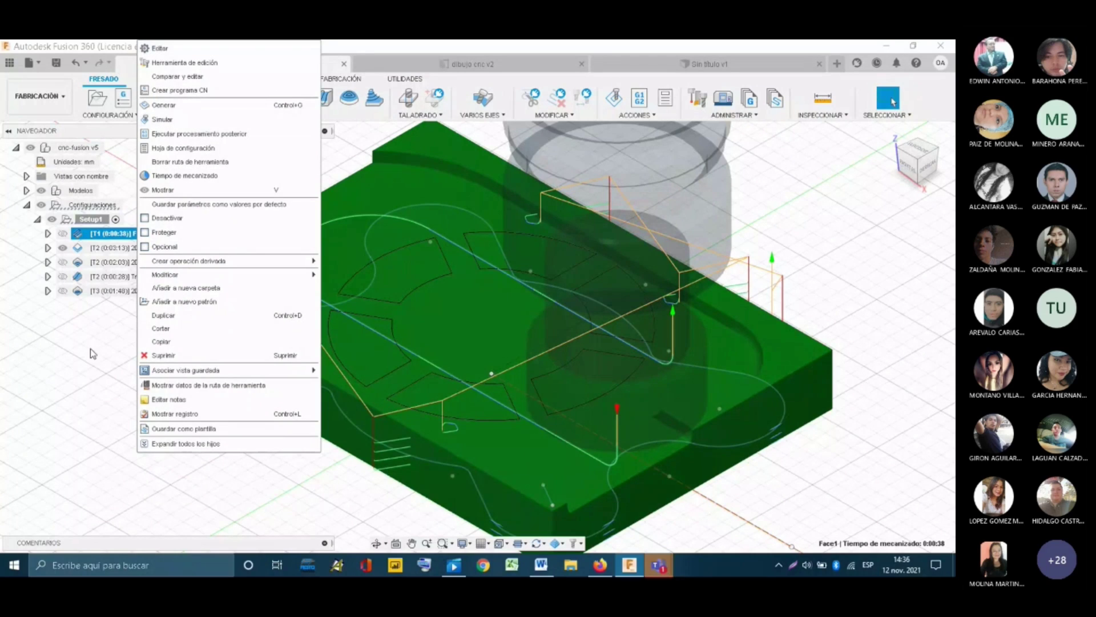
click(139, 239)
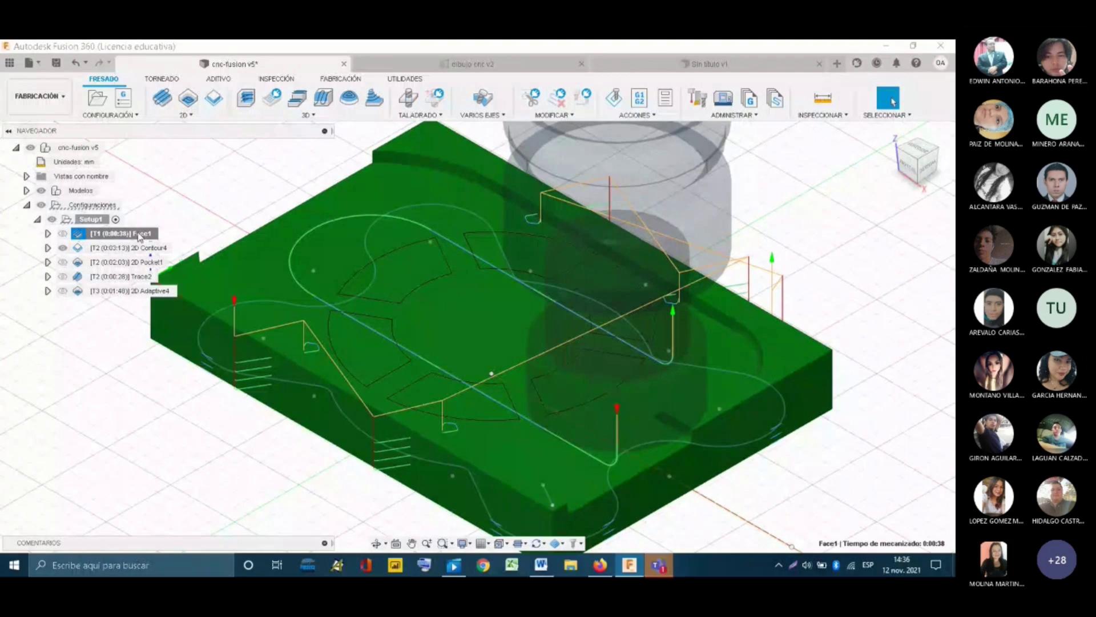
right_click(138, 237)
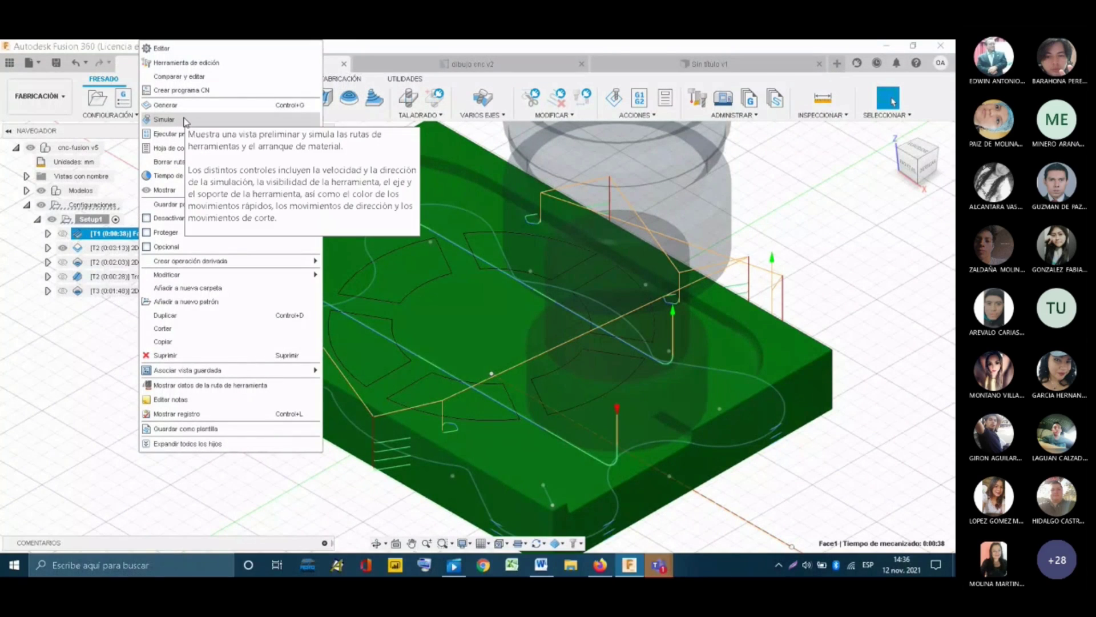
click(183, 119)
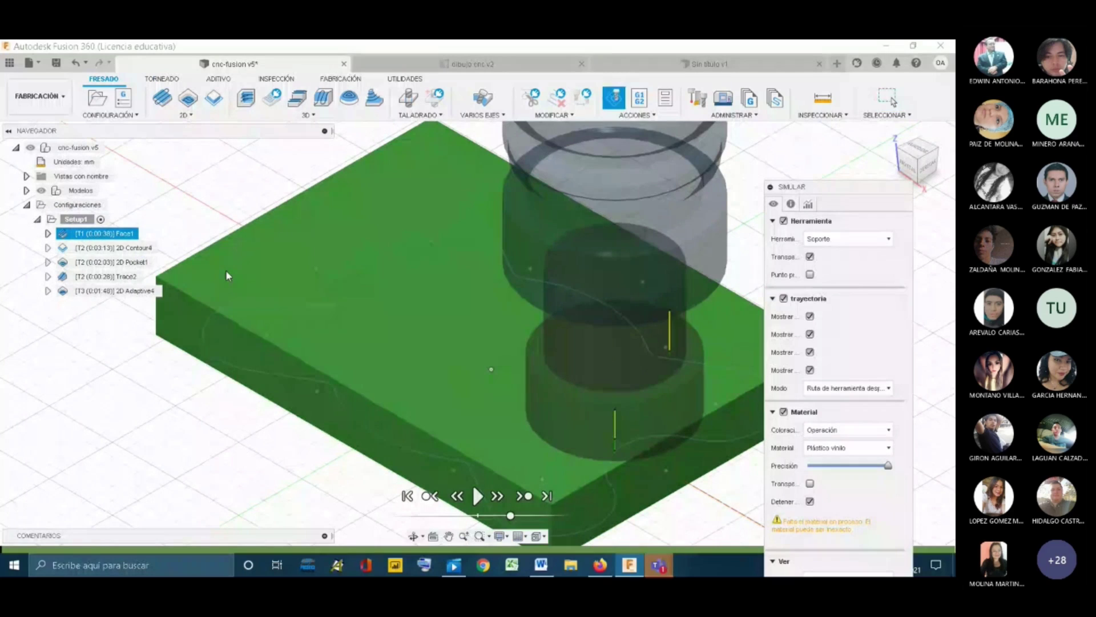
- Play the Face1 simulation and orbit and zoom to inspect the faced stock top
click(477, 496)
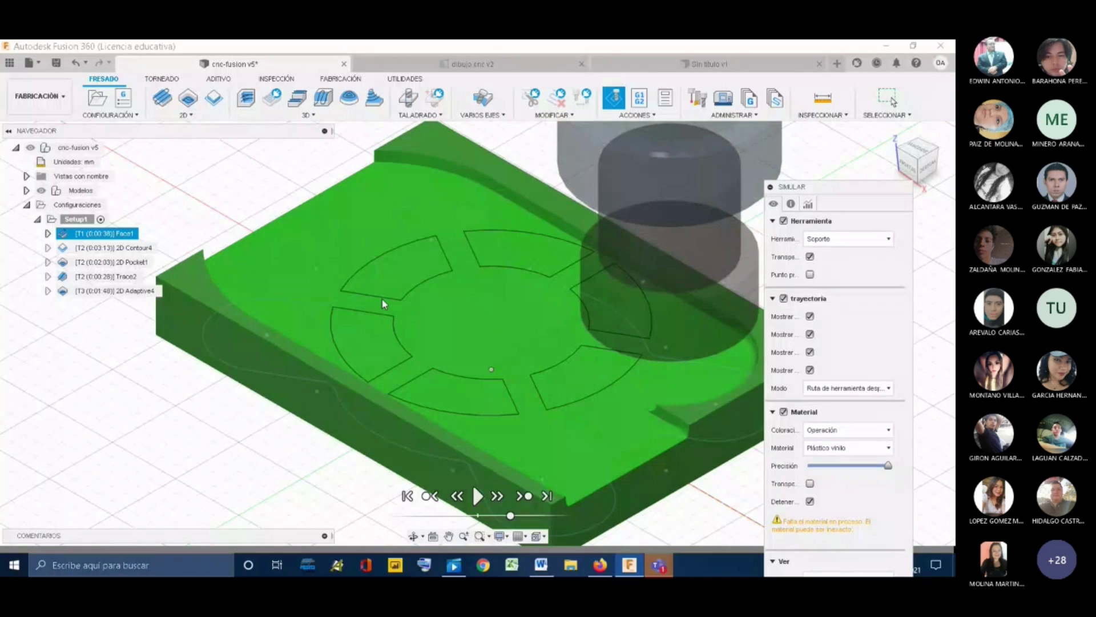
shift+middle_drag(375, 403, 324, 402)
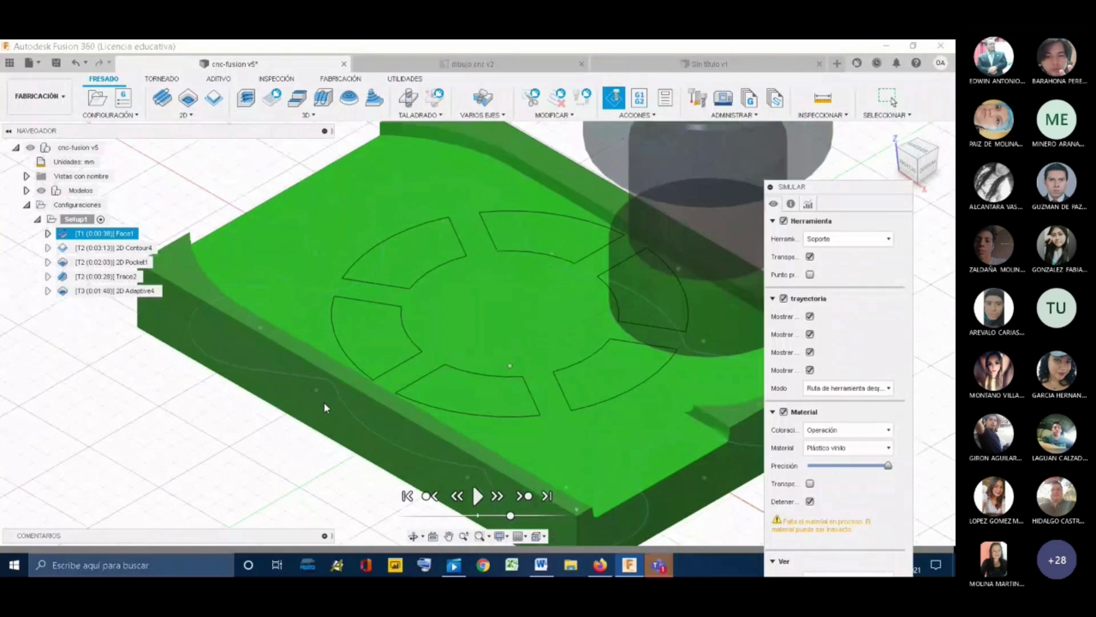
scroll(324, 401, down, 2)
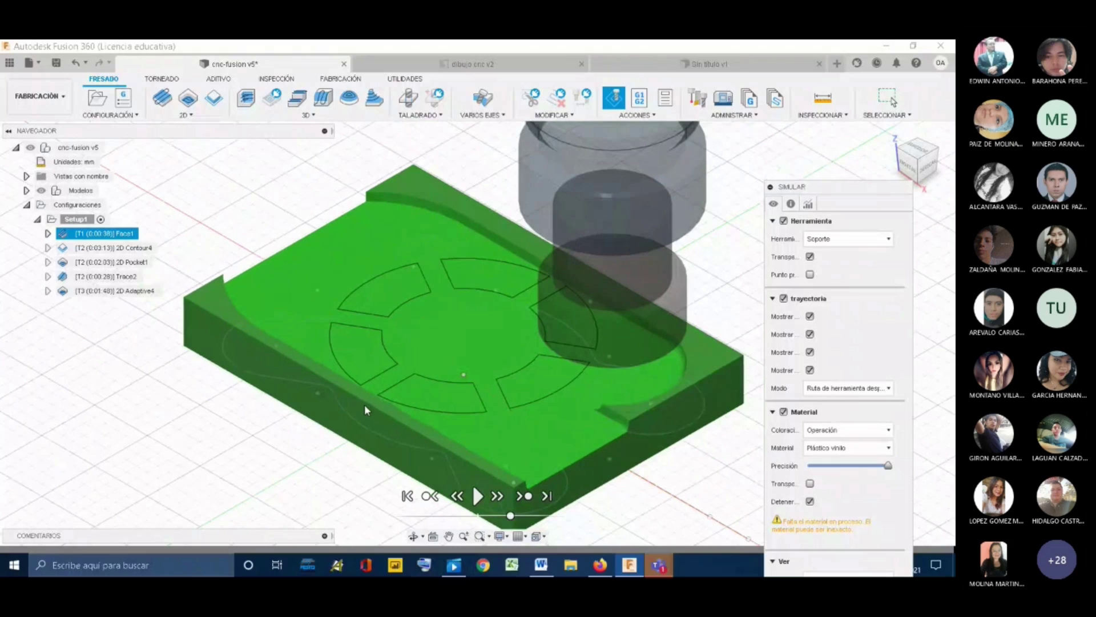
scroll(364, 404, up, 2)
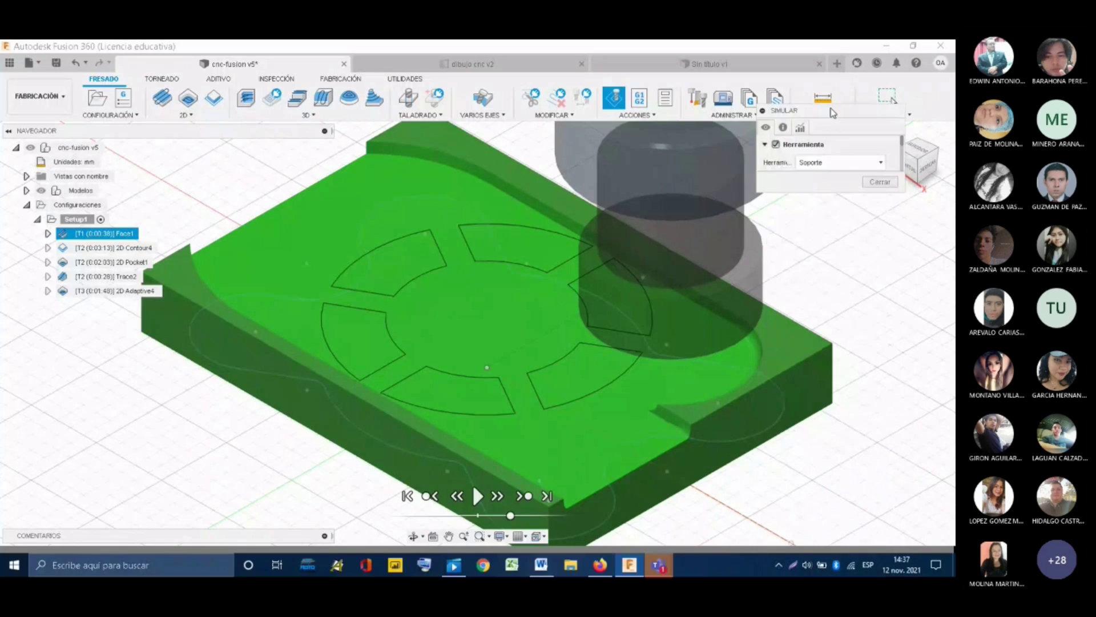
- Close the simulation, toggle Face1 to compare stock with the finished model, then list 2D operations
click(883, 188)
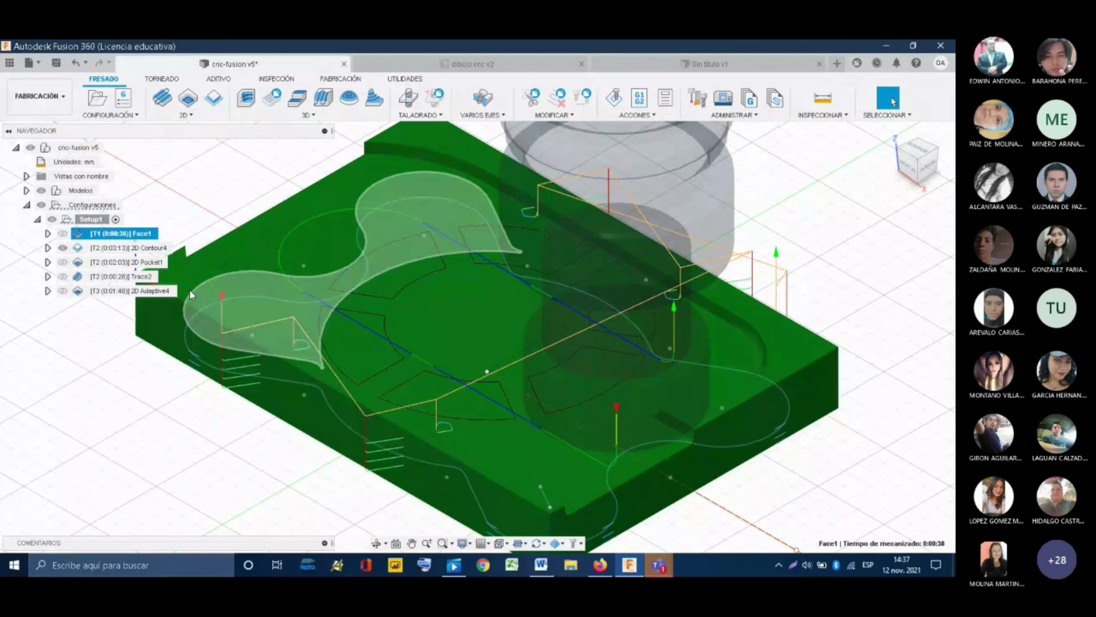
click(189, 423)
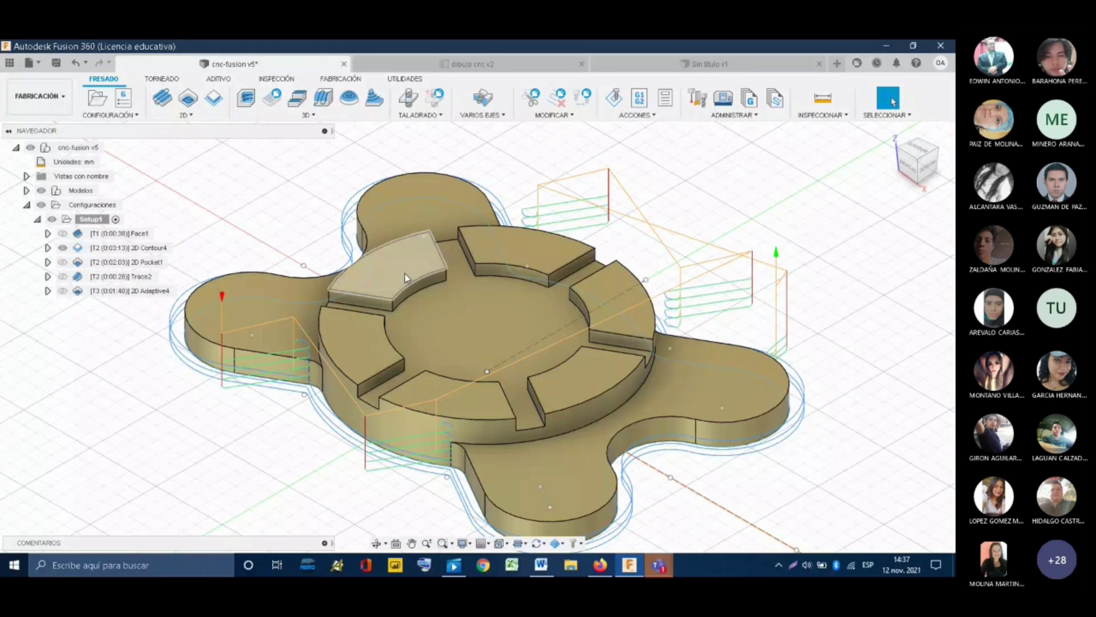
click(117, 234)
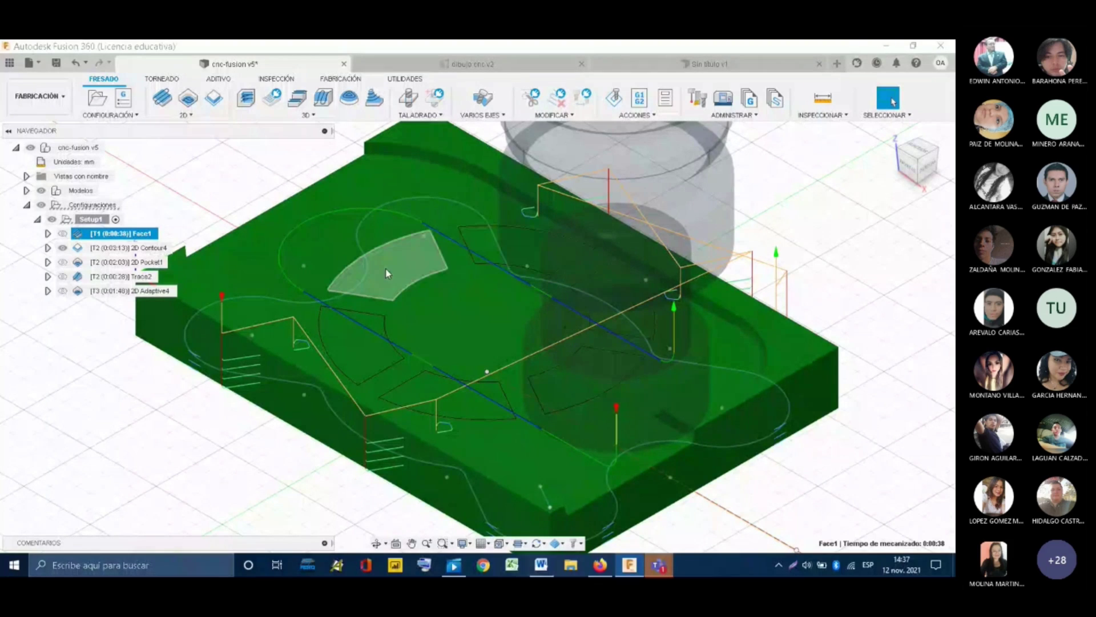
click(107, 399)
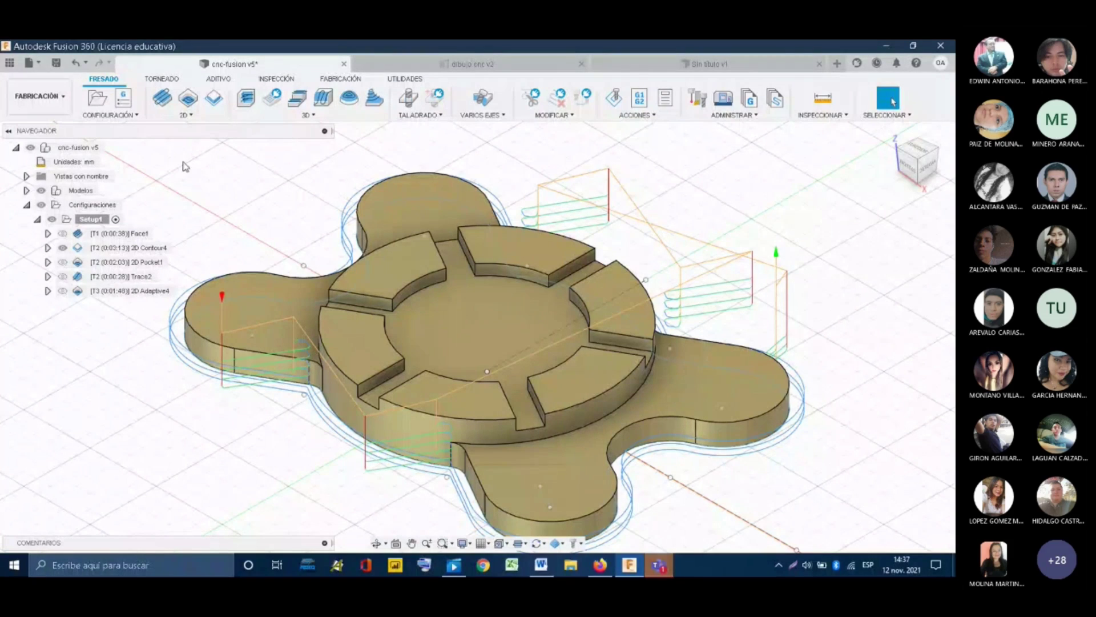
click(184, 115)
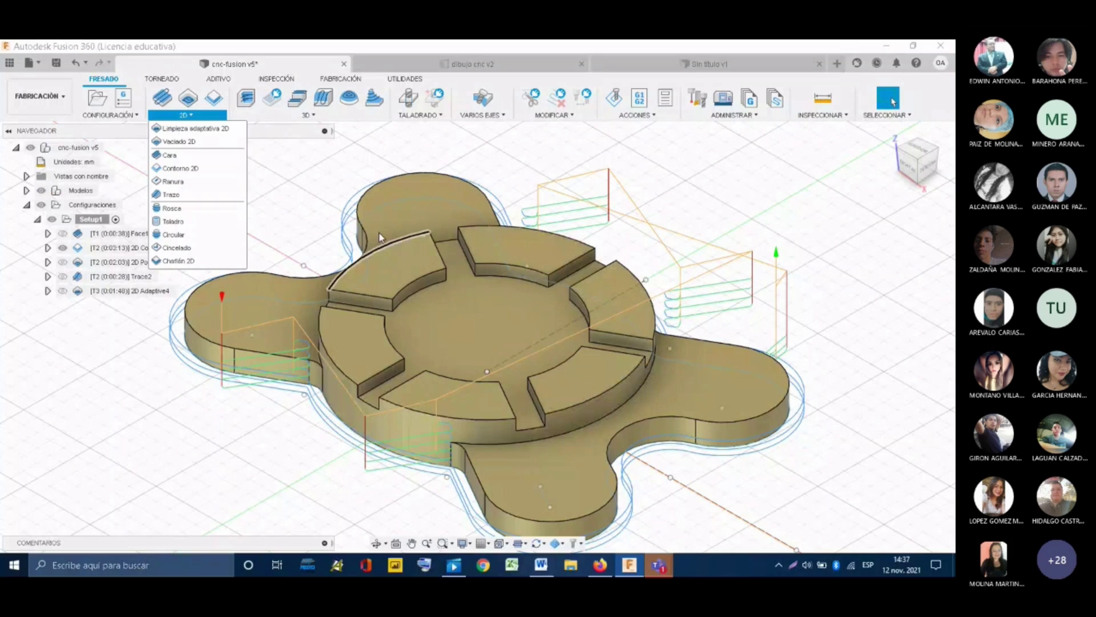
- Edit 2D Contour4 and open the tool selection for its Ø8 mm flat end mill
double_click(129, 247)
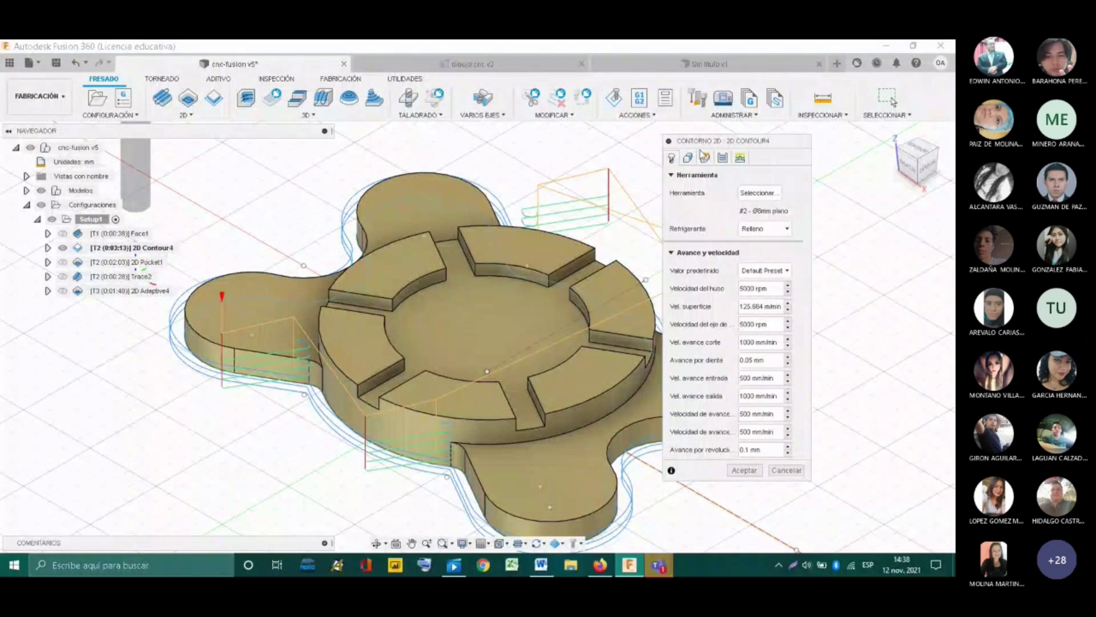
click(749, 193)
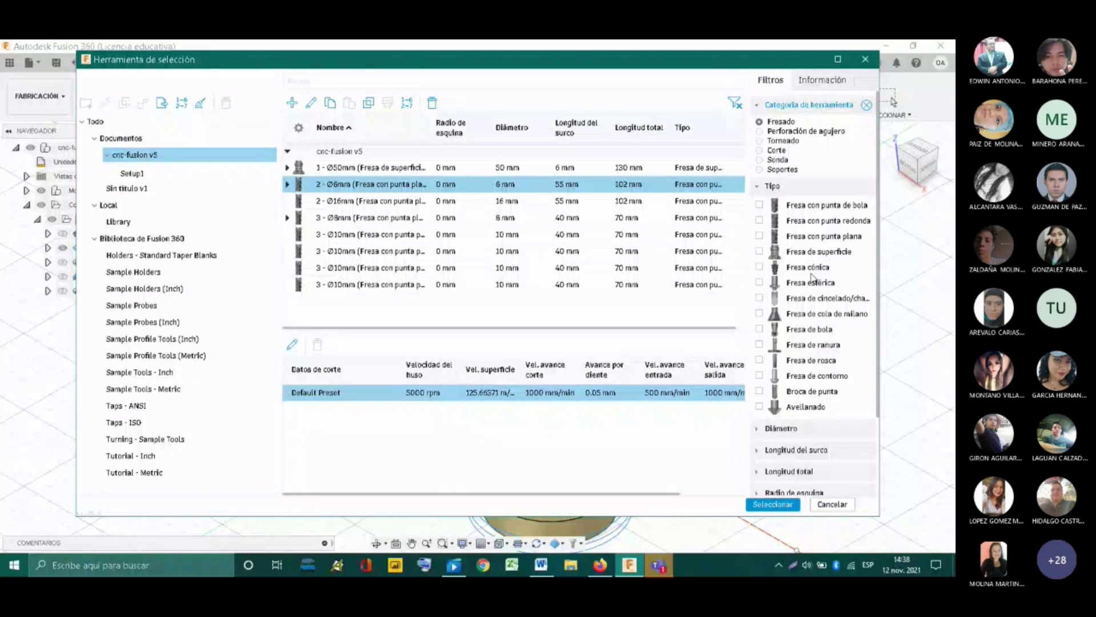
- Filter the library to flat end mills and choose the Ø8 mm, 55 mm-flute cutter
click(761, 236)
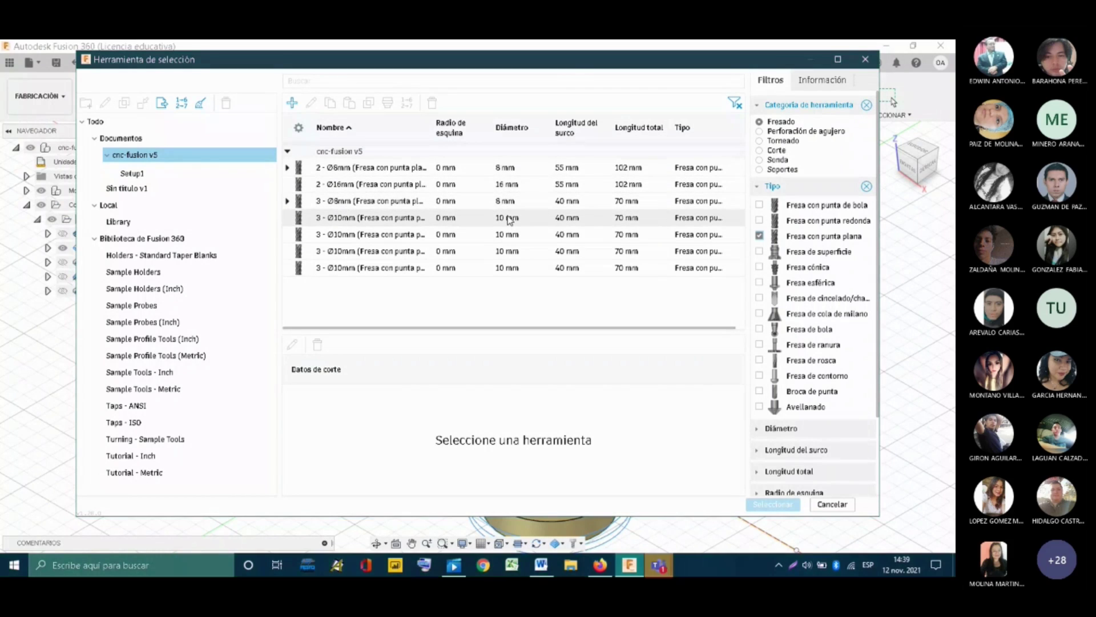
click(471, 172)
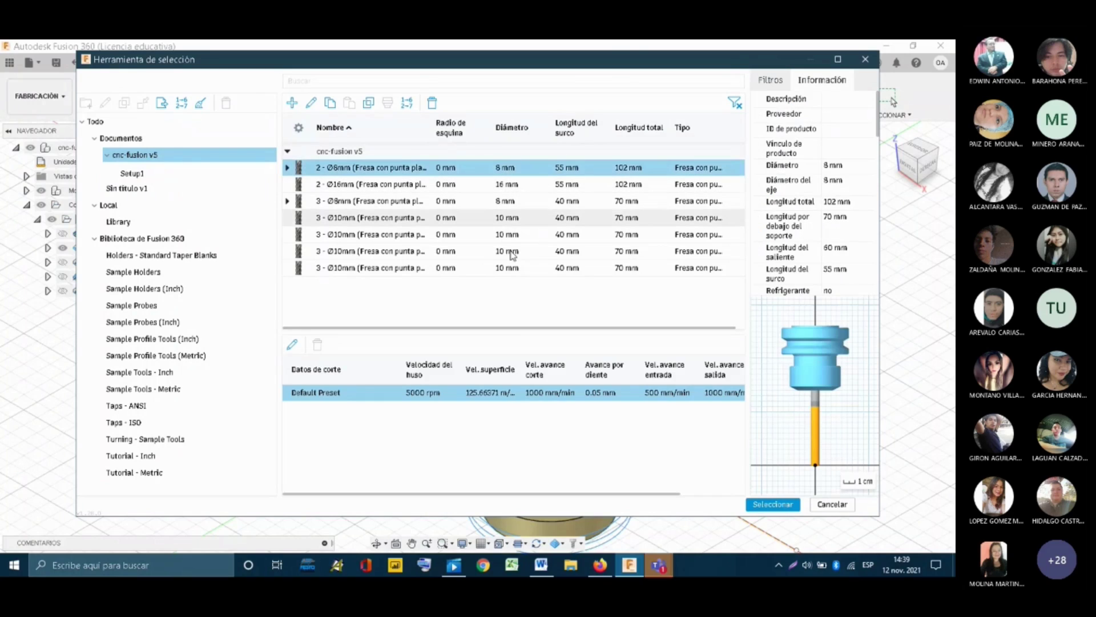
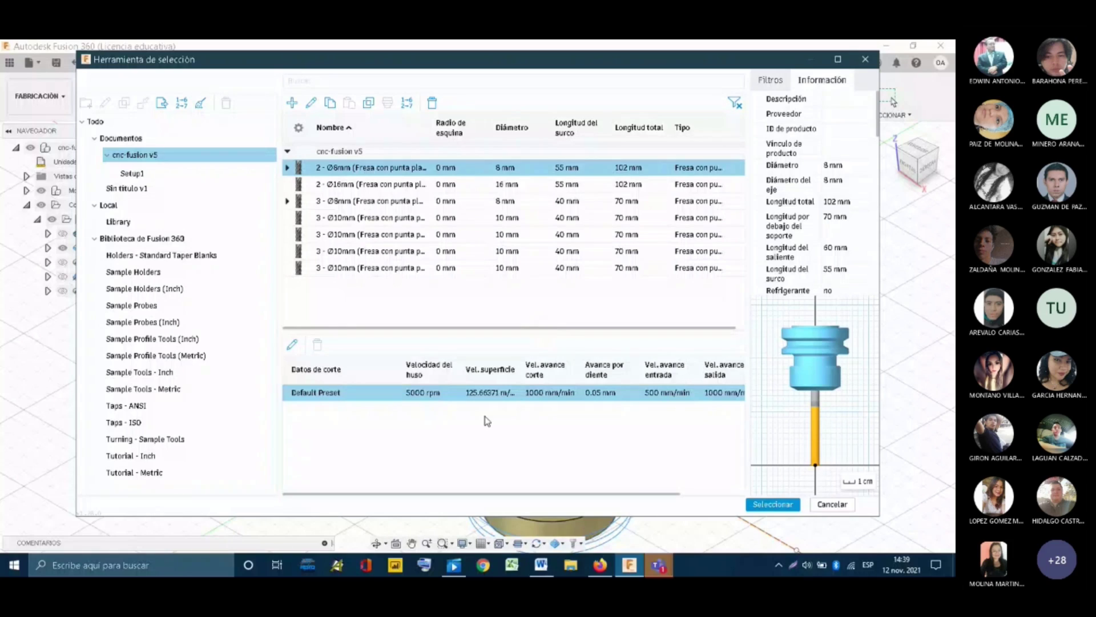
- Open the tool editor for the 2 - Ø8mm flat end mill from the cnc-fusion v5 library
right_click(420, 171)
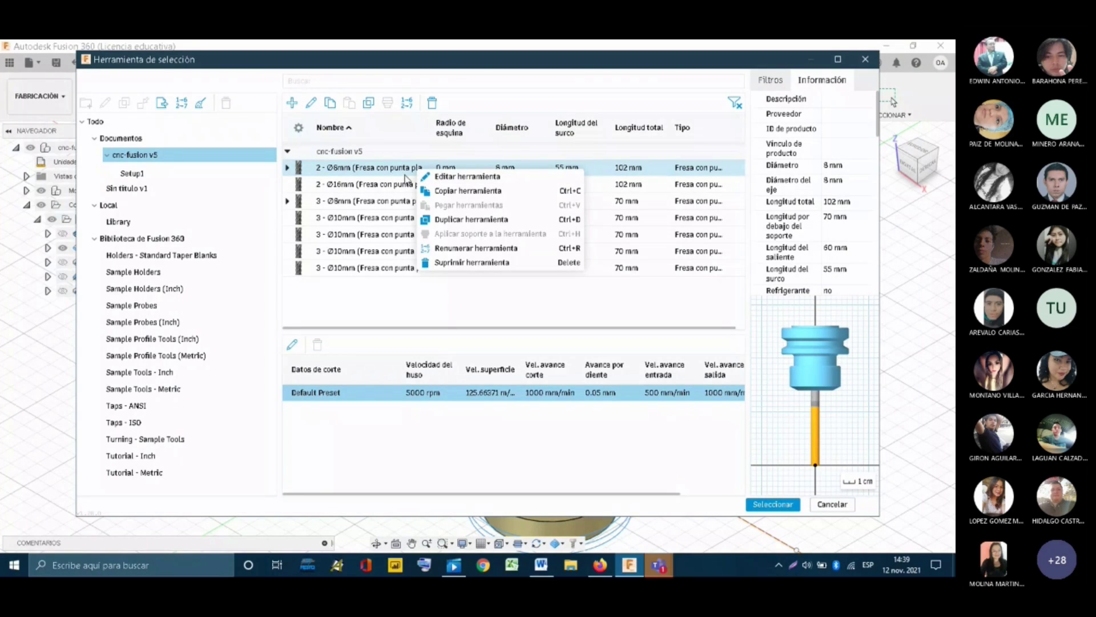
click(469, 177)
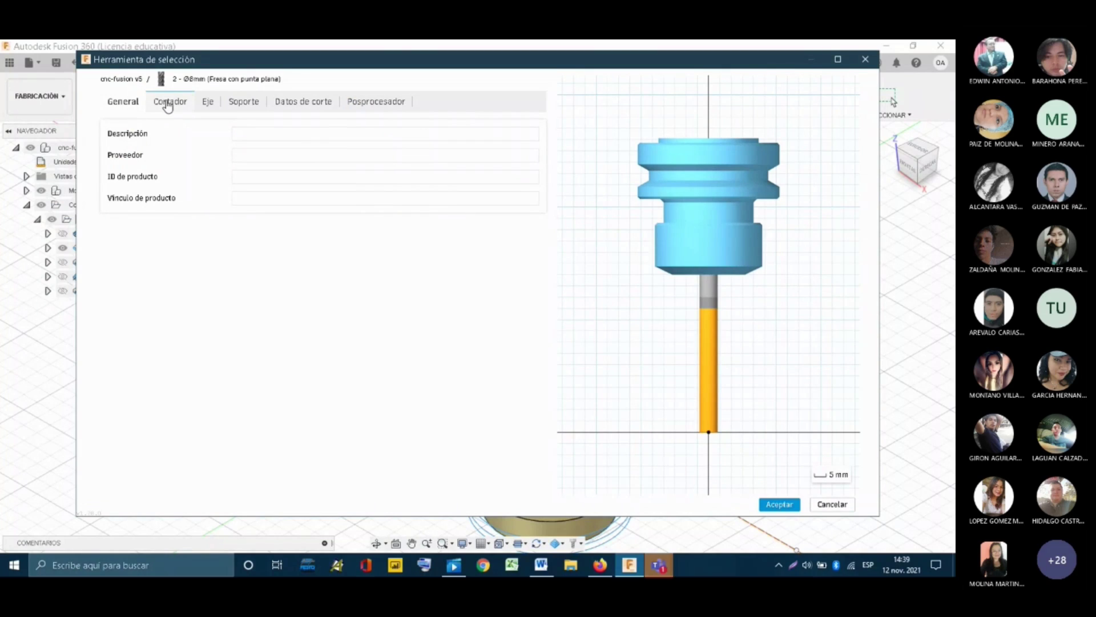
- Inspect the Ø8 mm cutter's diameter, shank, flute, overhang and holder lengths without changing them
click(168, 106)
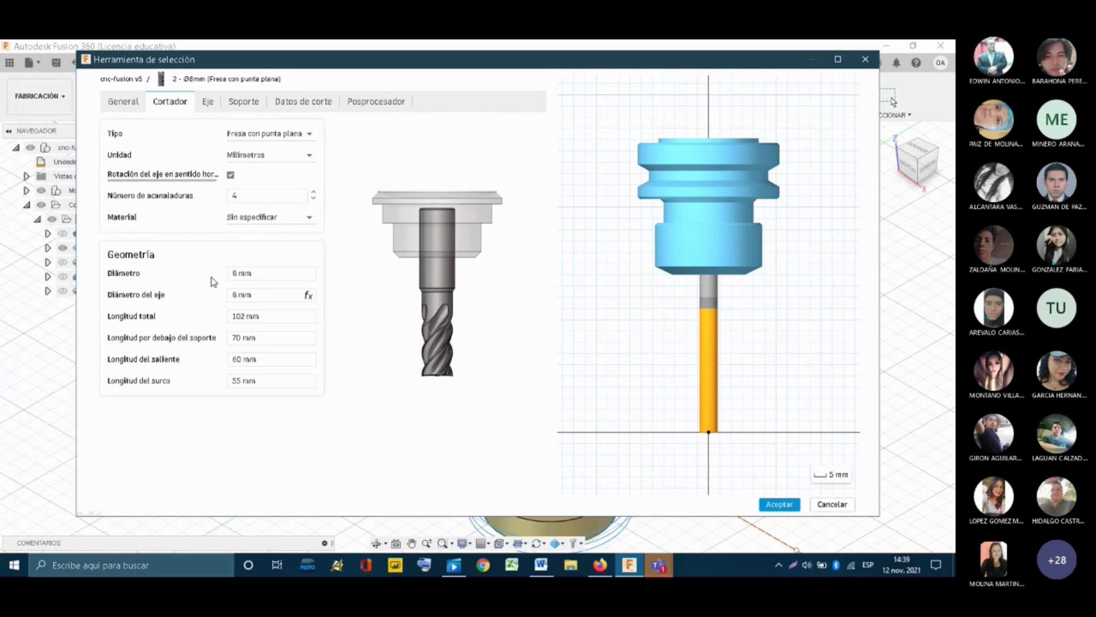
click(273, 274)
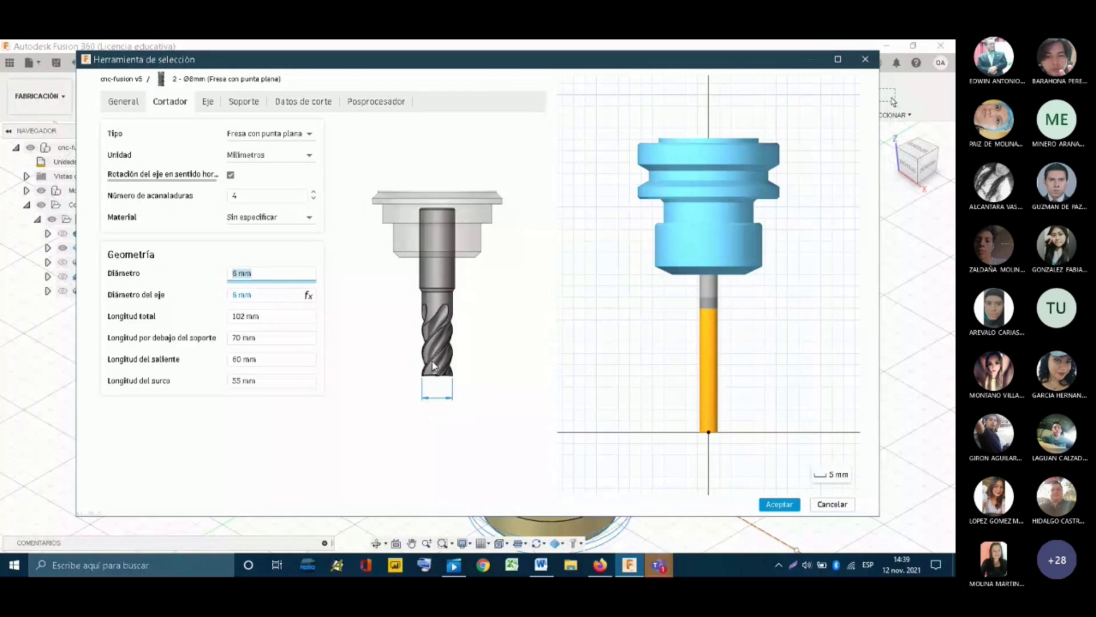
key(Tab)
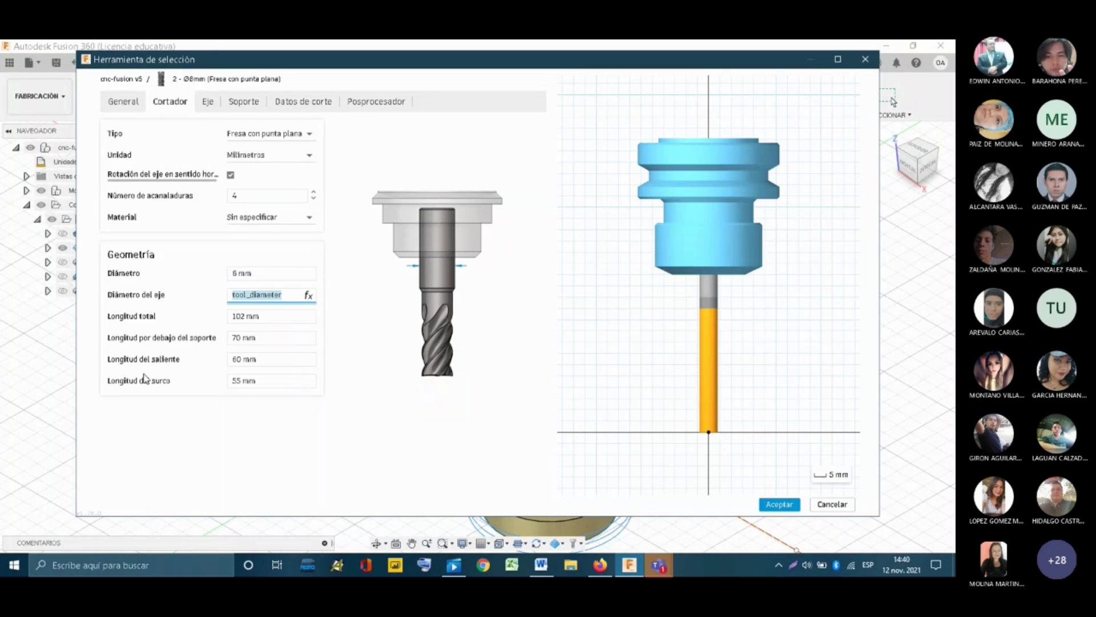
click(263, 380)
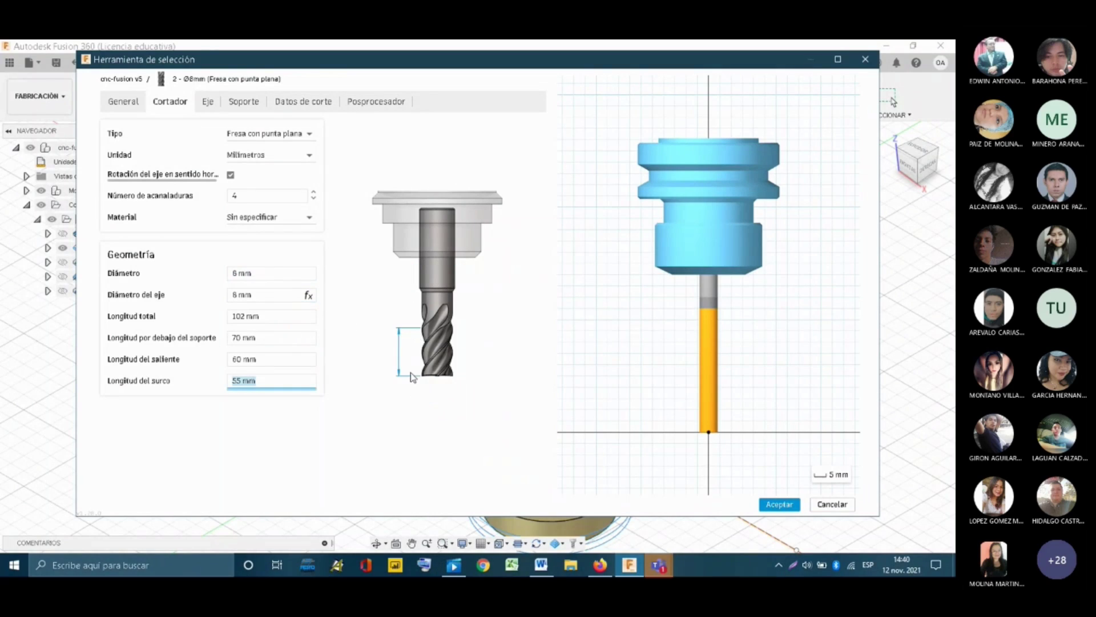
click(252, 356)
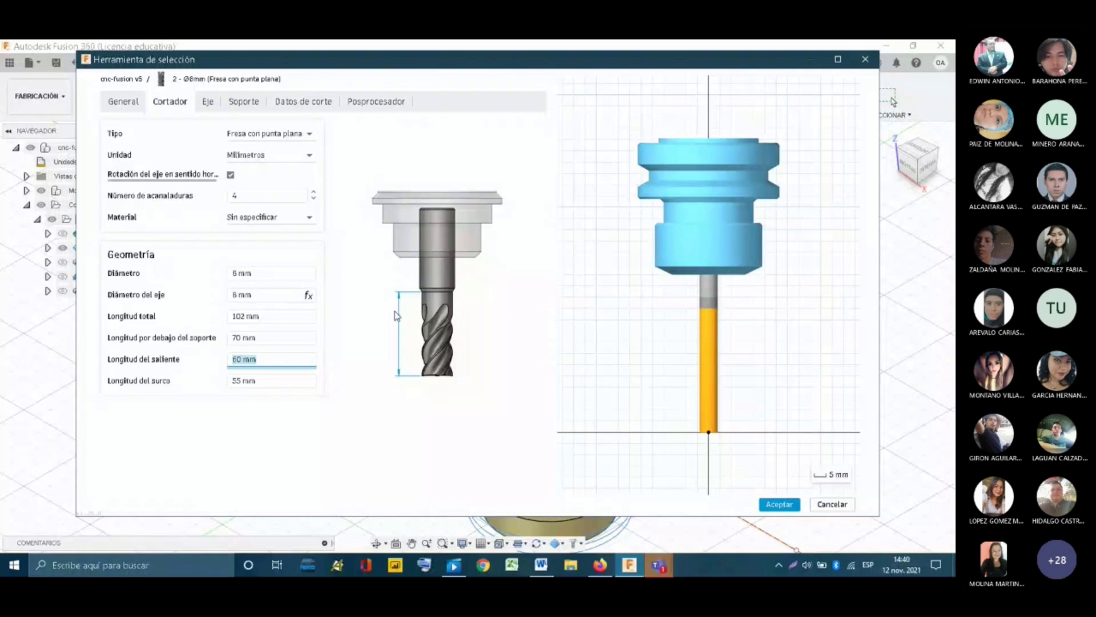
click(235, 341)
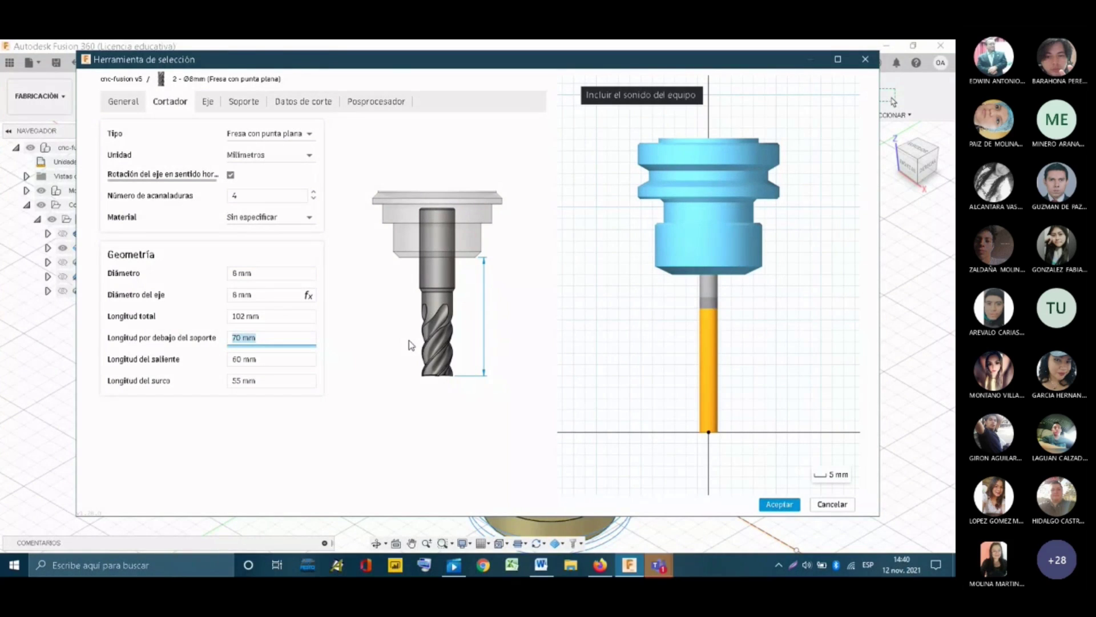
click(843, 517)
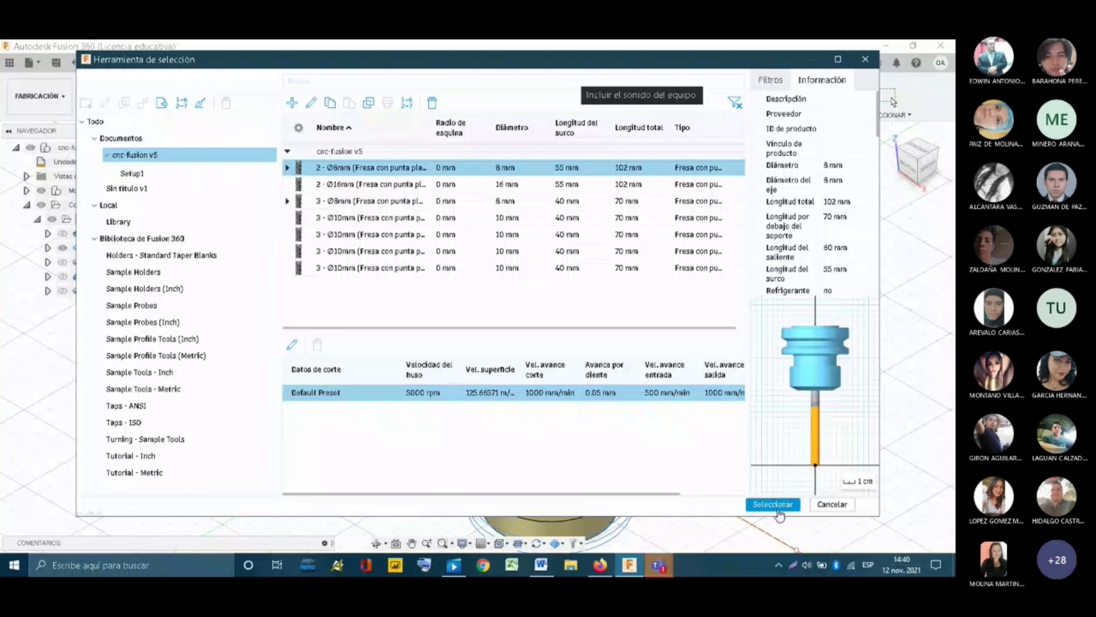
- Close the tool library, clear the contour selection and pick the part's outer chain
click(834, 505)
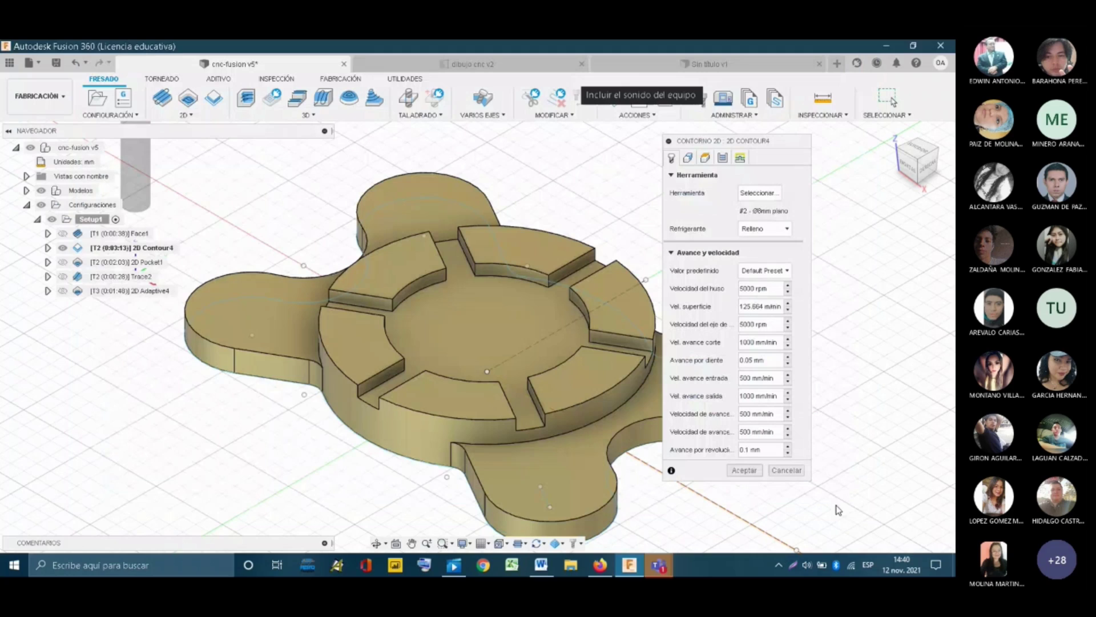
click(688, 159)
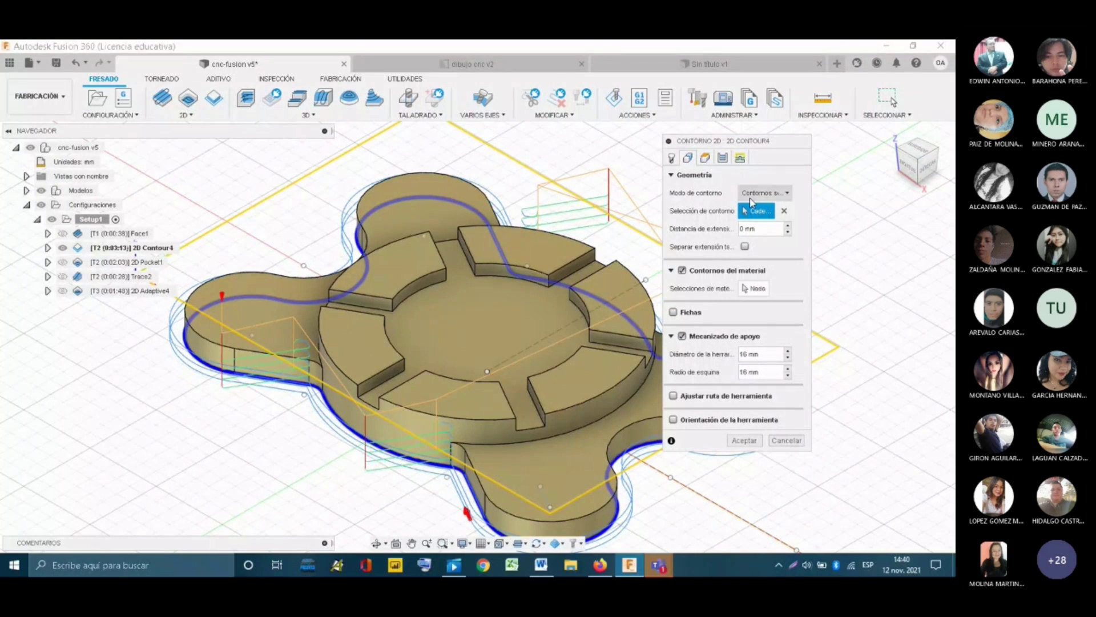
click(784, 210)
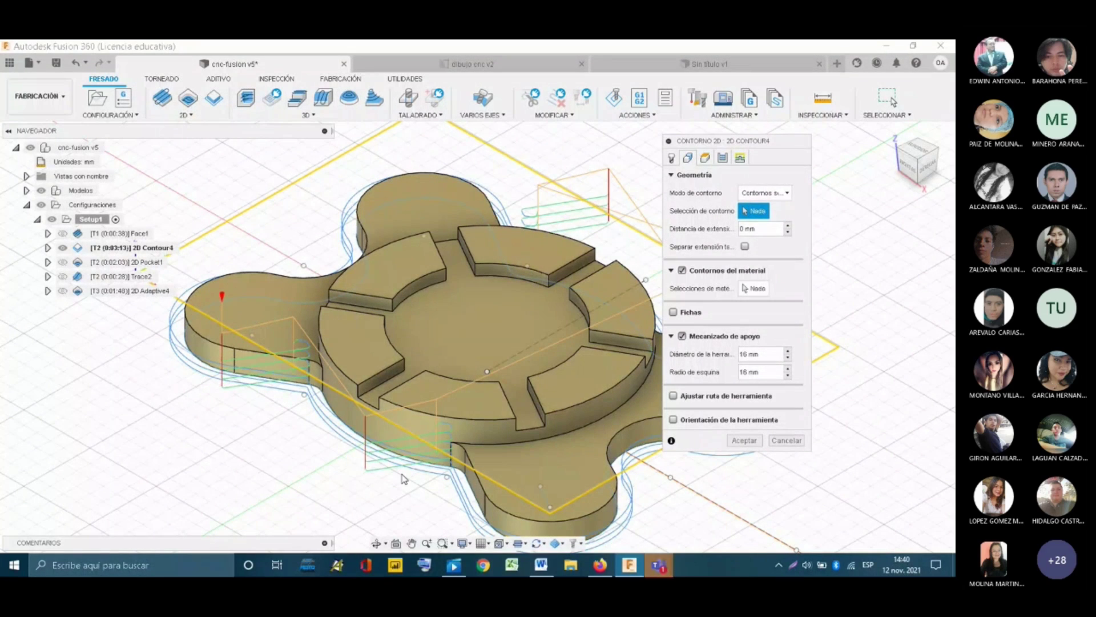
scroll(396, 460, up, 5)
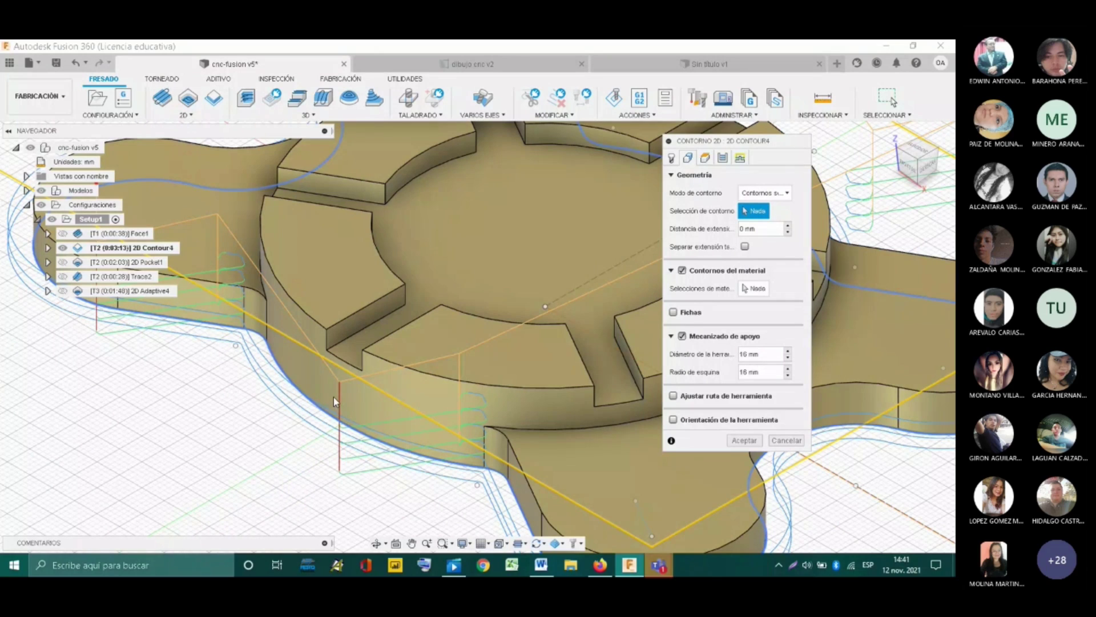
scroll(333, 396, down, 5)
scroll(354, 525, up, 3)
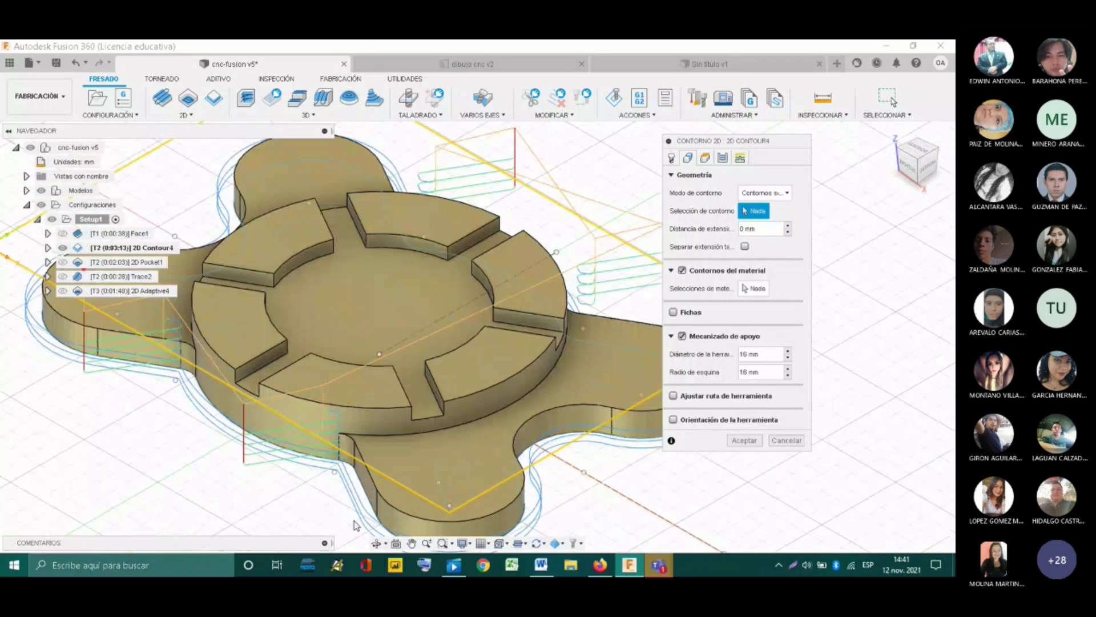
click(318, 459)
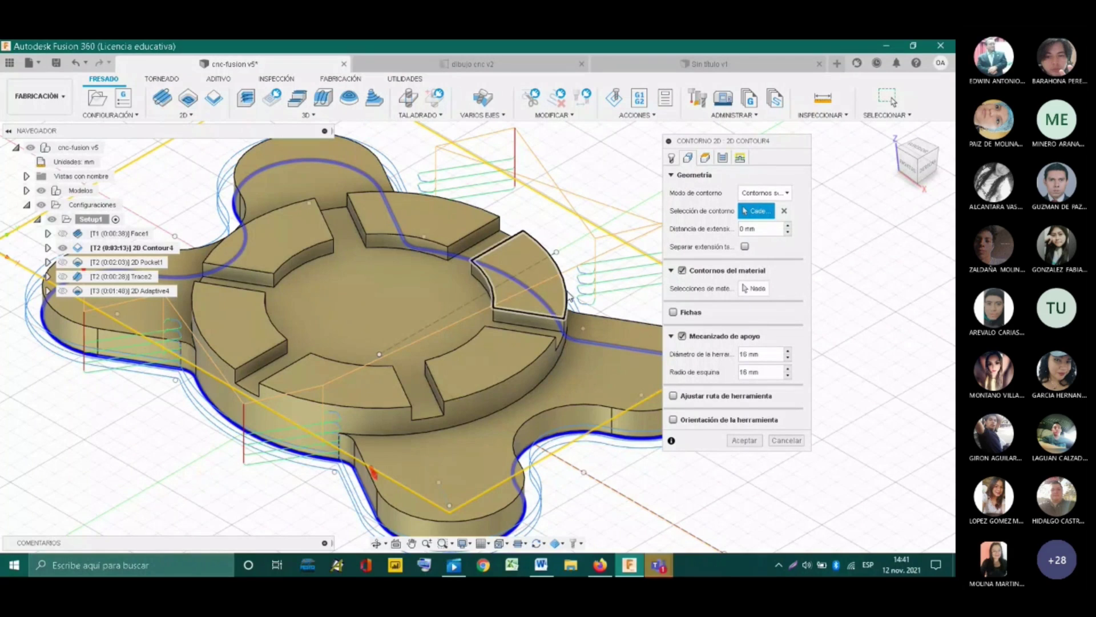
- Re-pick the full outer profile chain for 2D Contour4 and review its heights settings
click(784, 213)
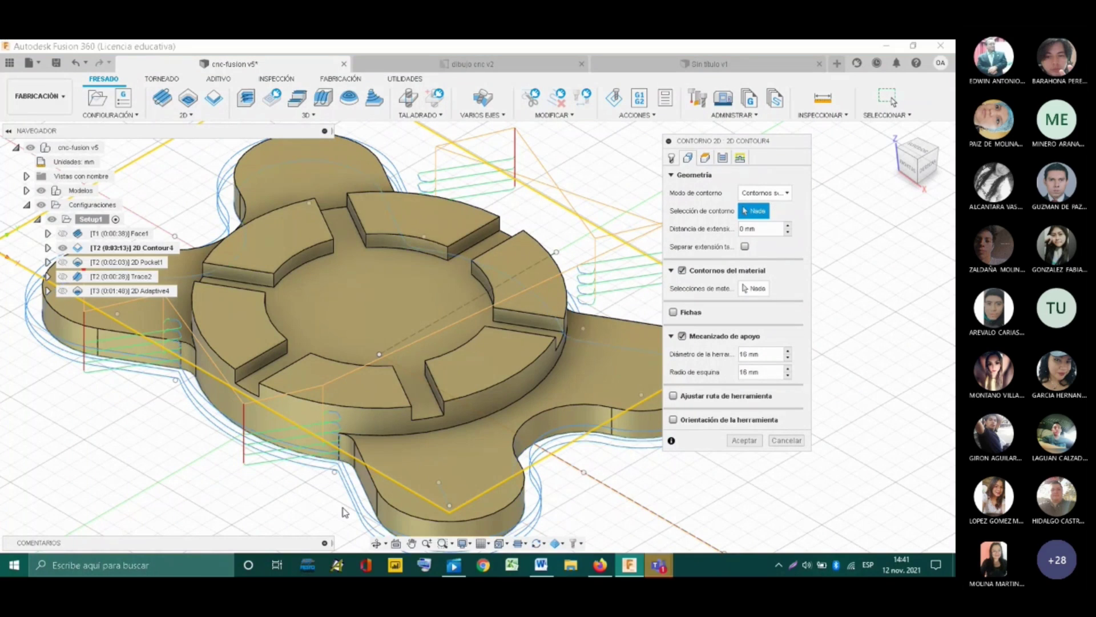
click(368, 471)
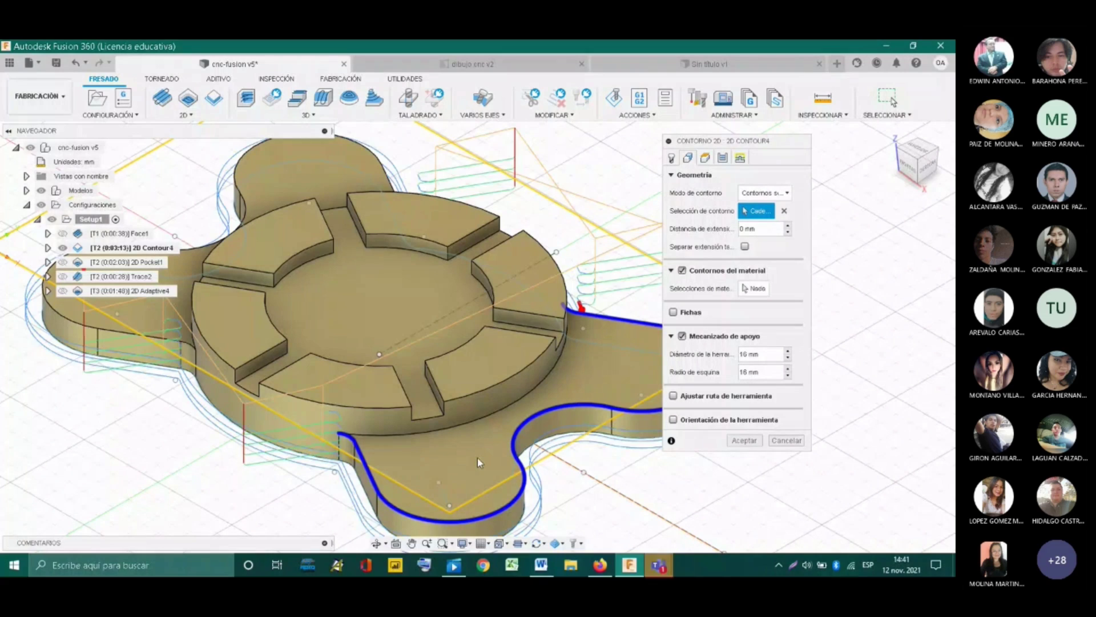
middle_drag(397, 442, 433, 443)
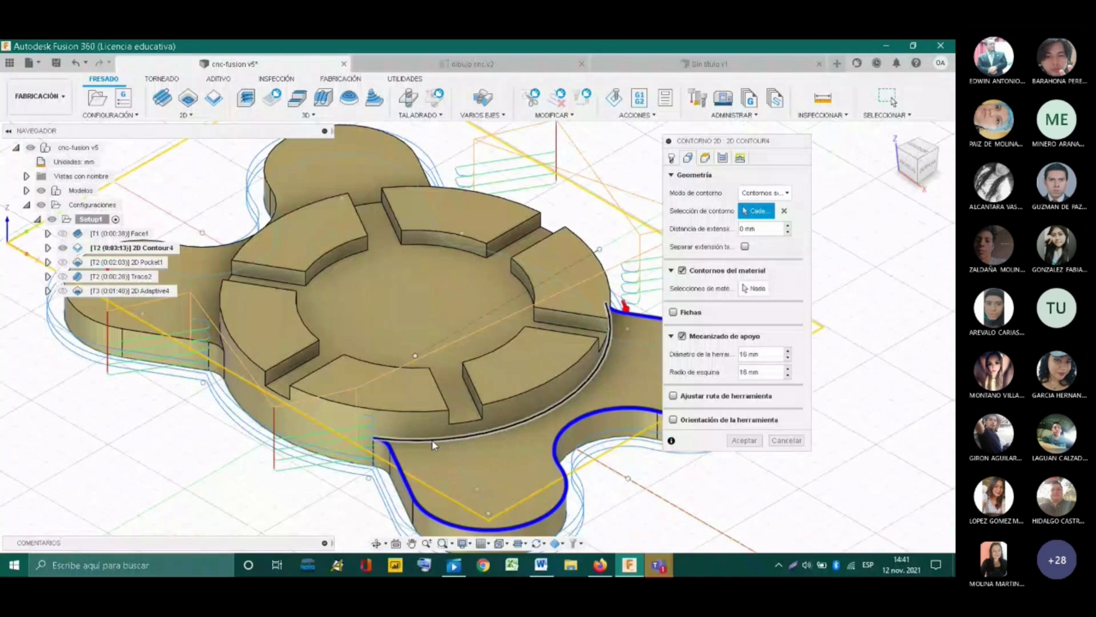
shift+middle_drag(481, 379, 354, 436)
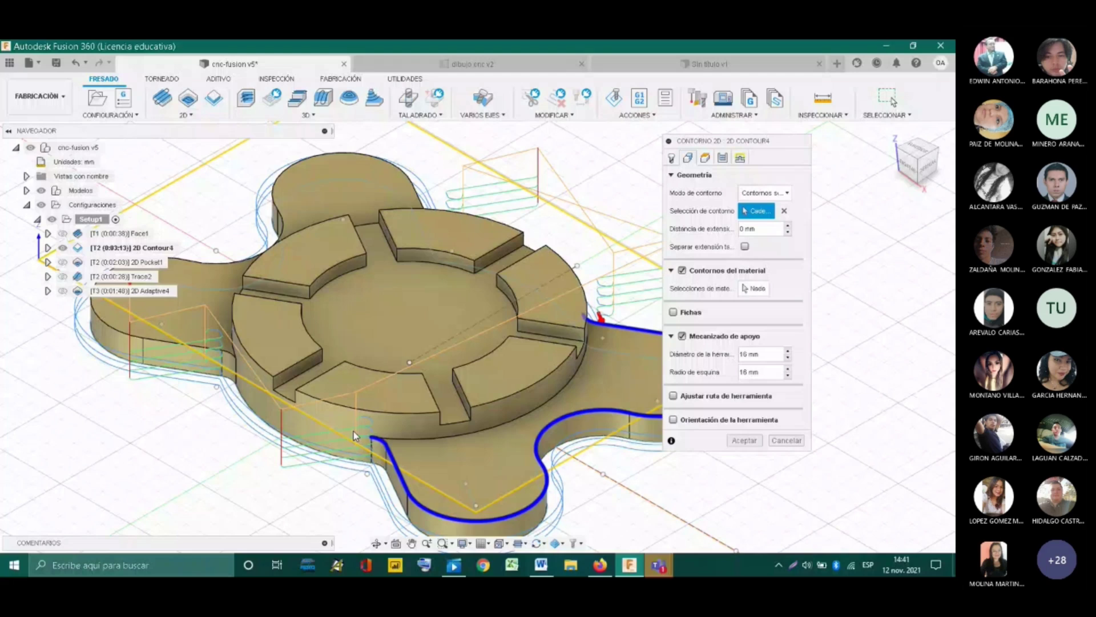
scroll(354, 436, down, 3)
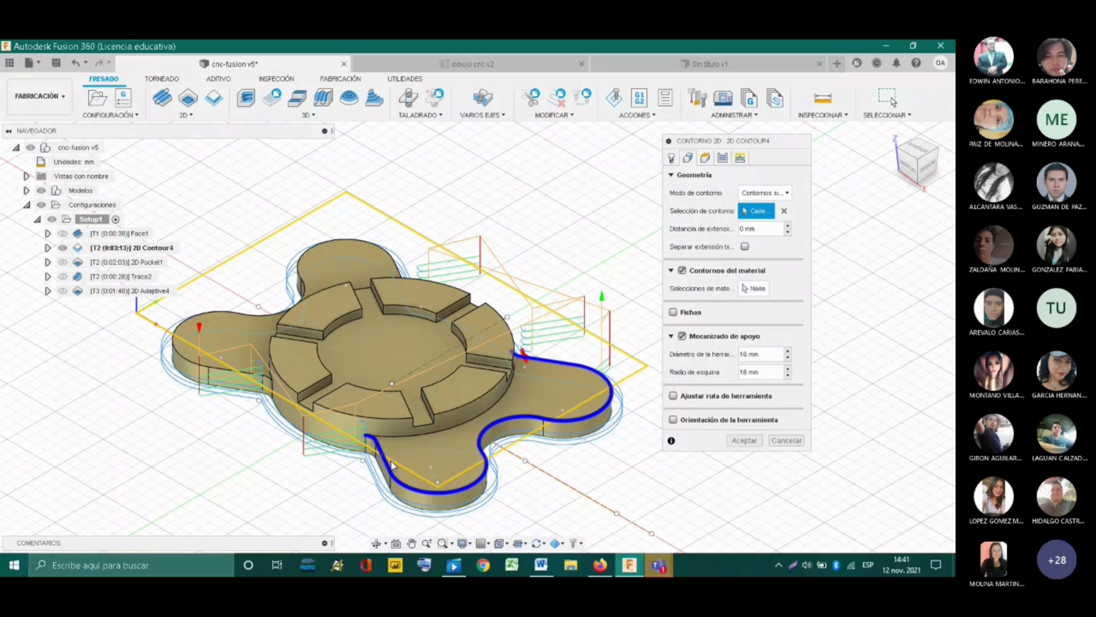
scroll(418, 513, up, 4)
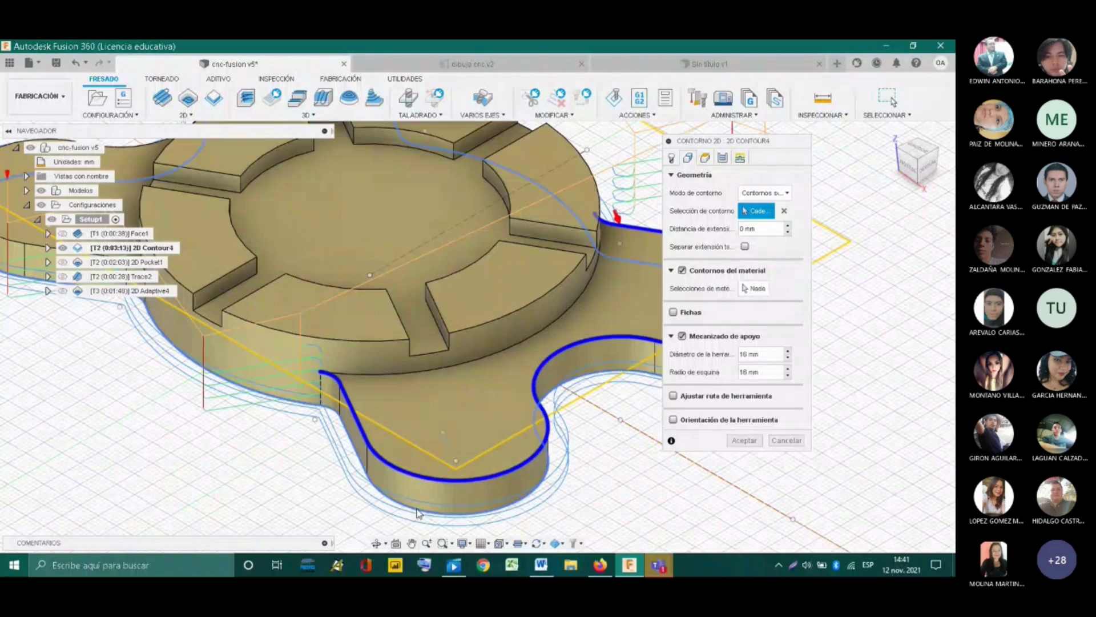
scroll(598, 409, down, 2)
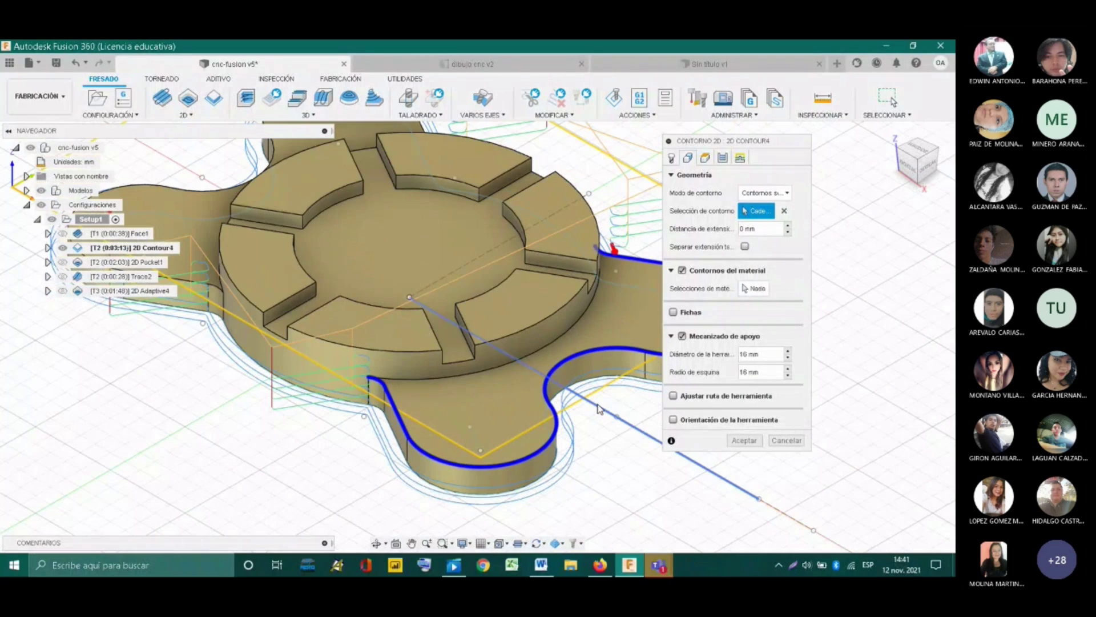
scroll(598, 409, down, 1)
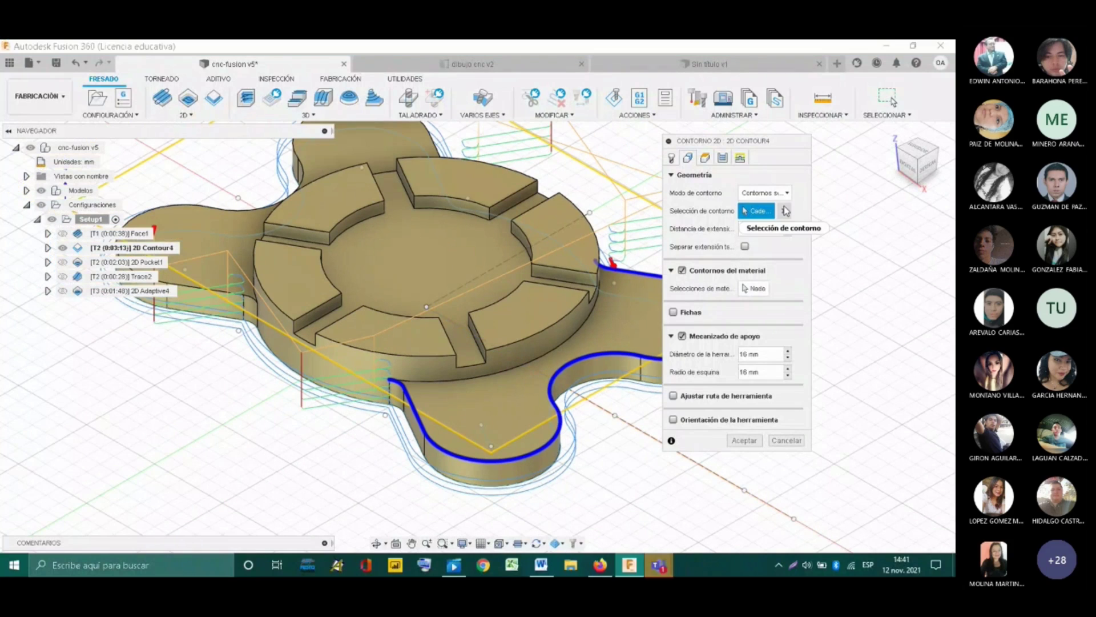
click(786, 210)
click(379, 348)
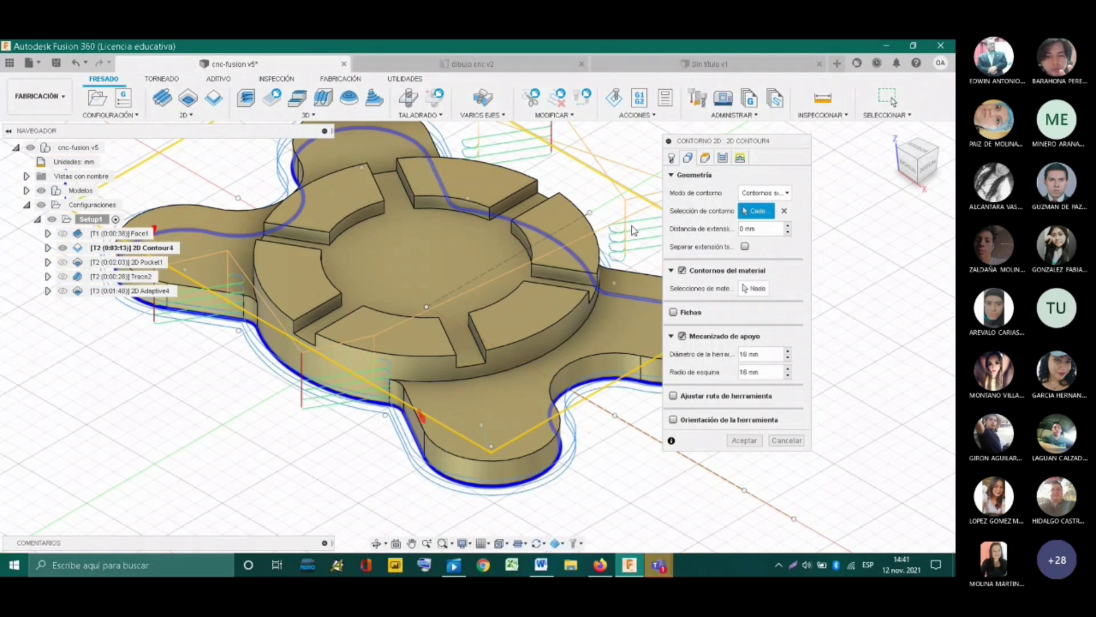
click(705, 157)
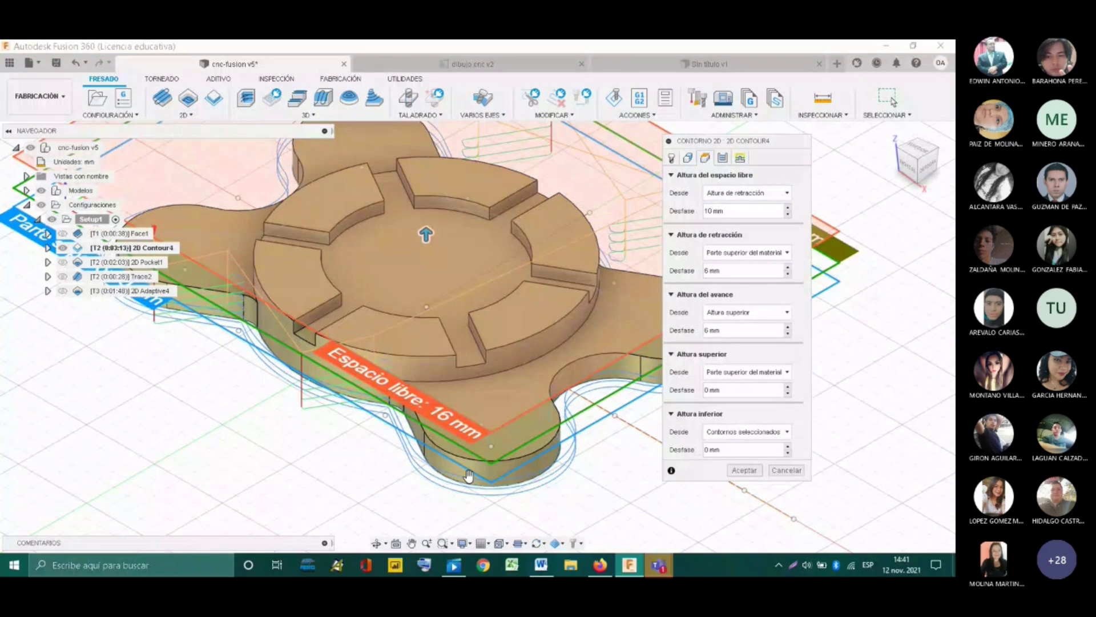
- Review passes and tool, then accept 2D Contour4, generating a 0:03:13 toolpath
scroll(469, 476, down, 3)
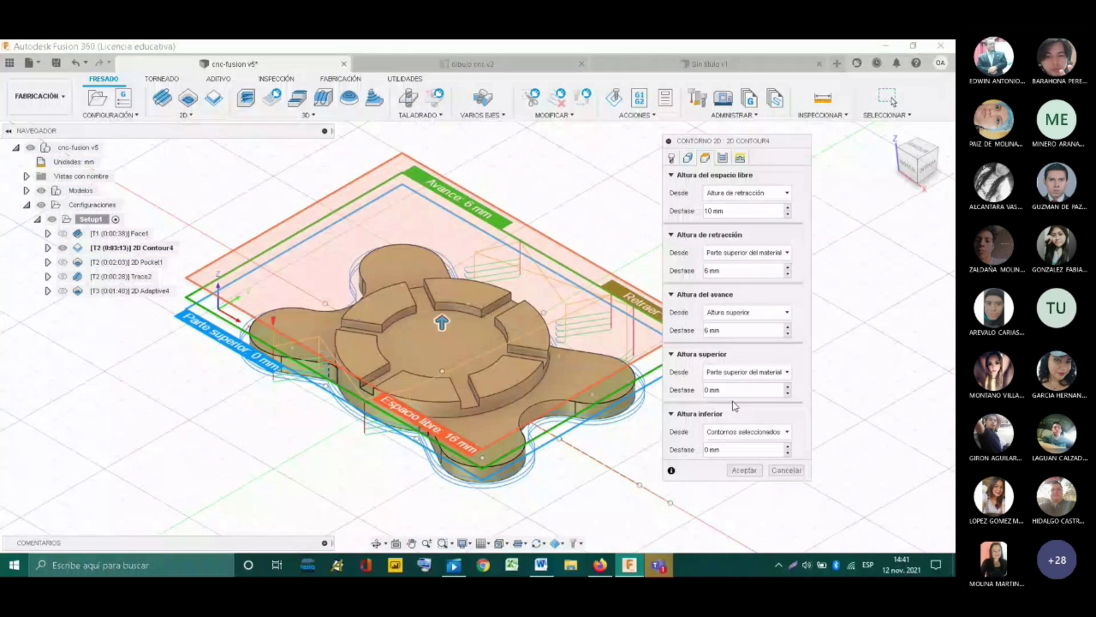
click(722, 159)
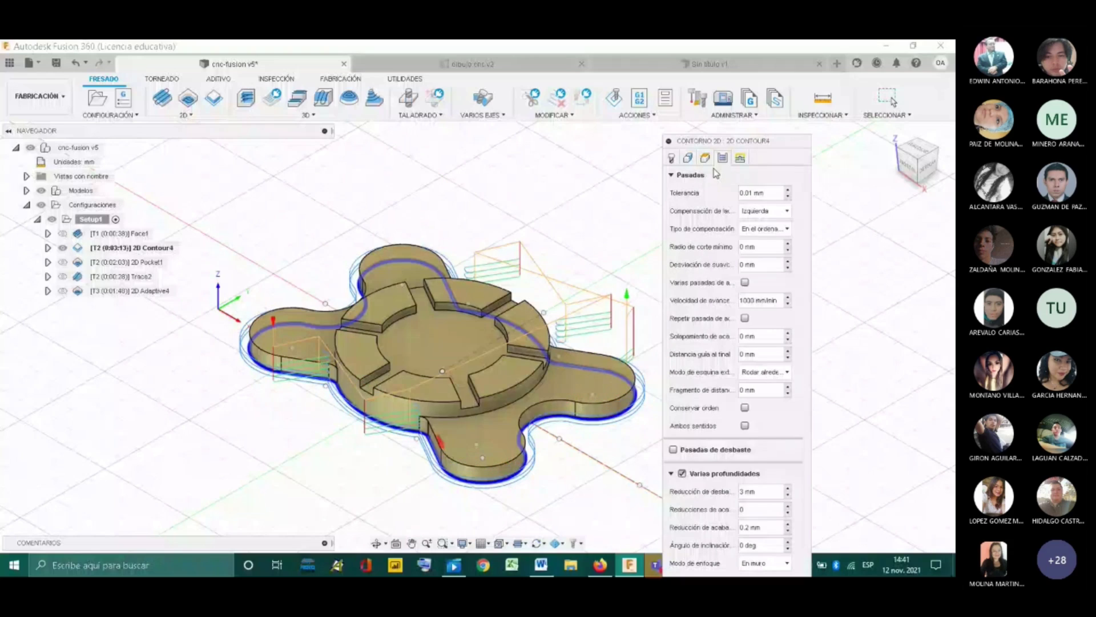
click(672, 158)
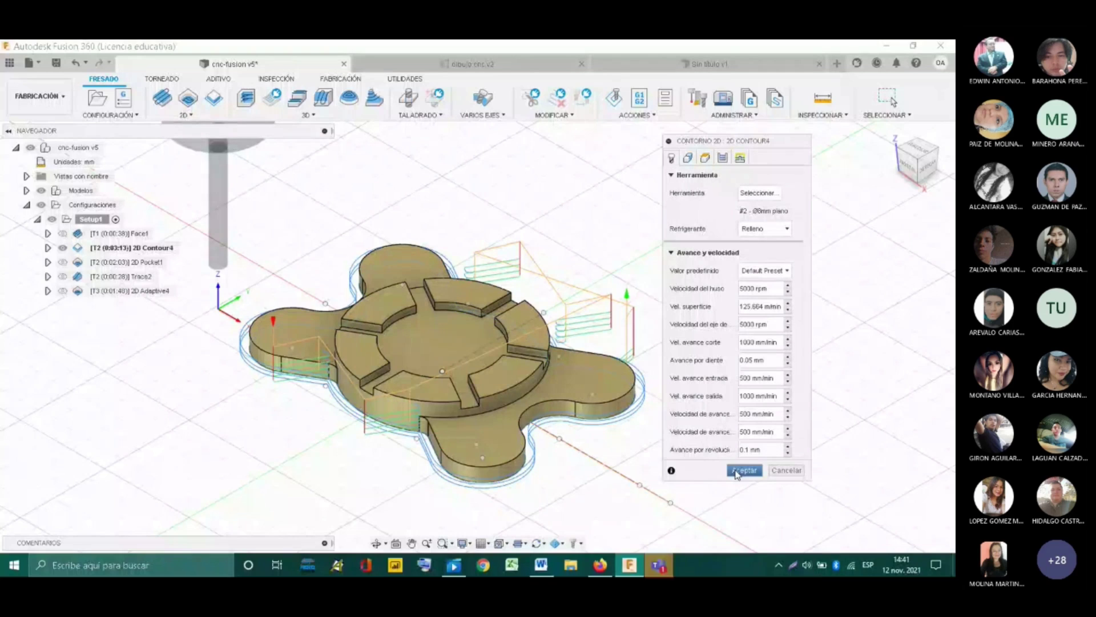
click(744, 471)
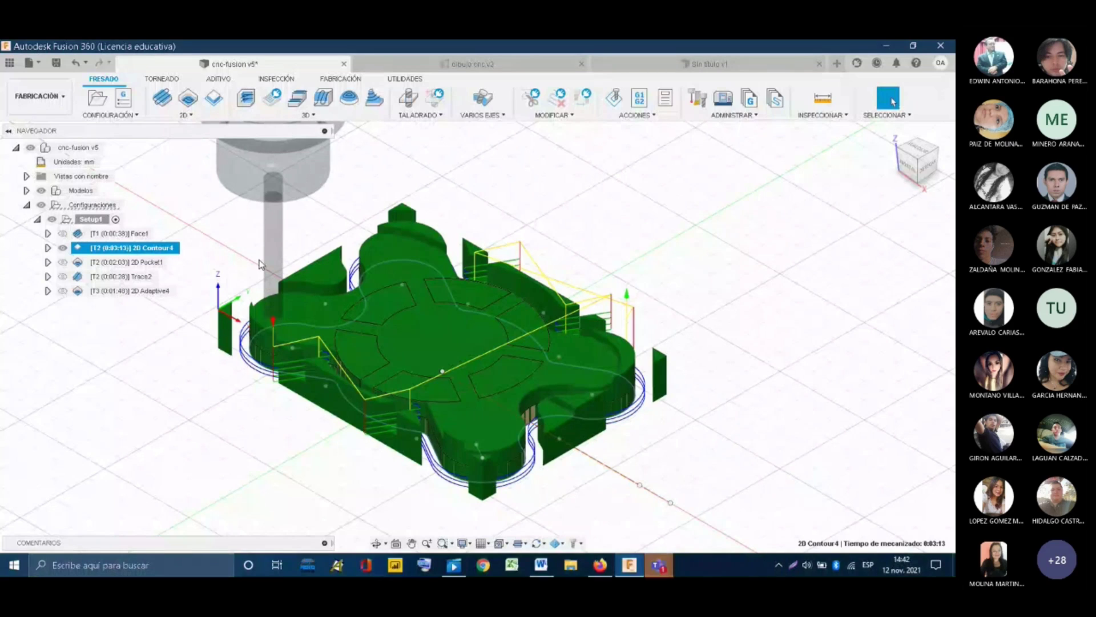
- Simulate the 2D Contour4 toolpath, play and pause it, then exit the simulation
right_click(138, 249)
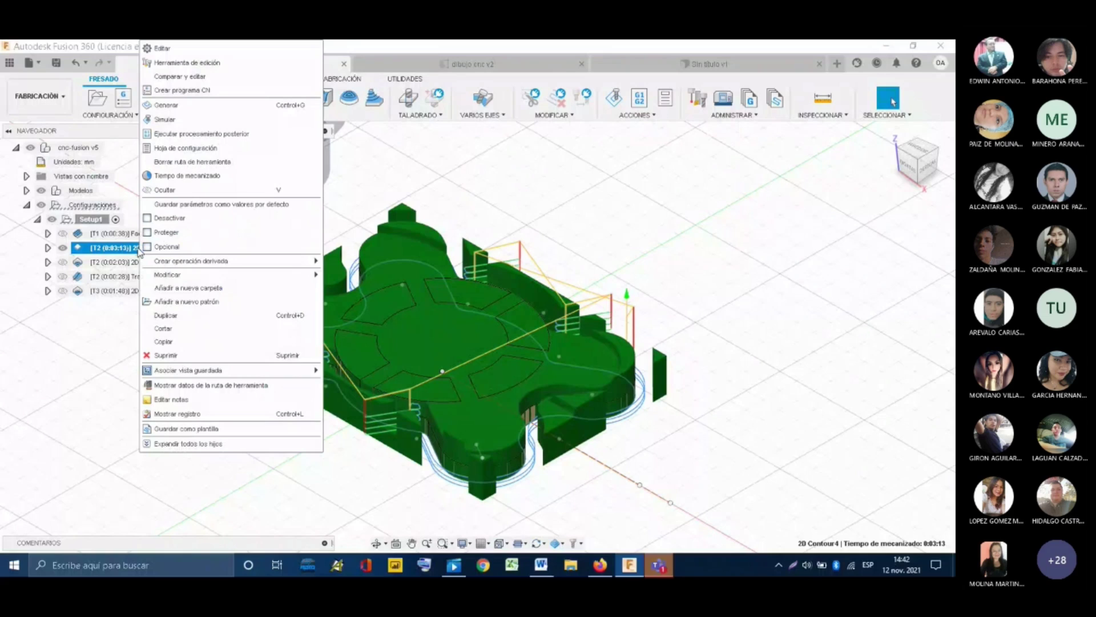
click(201, 120)
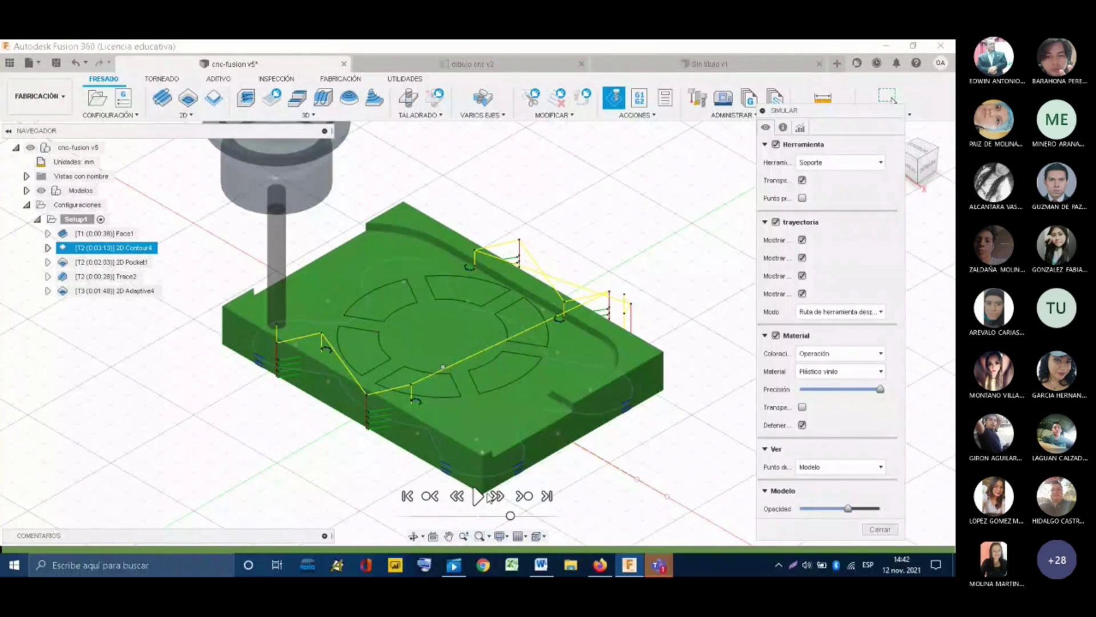
click(478, 496)
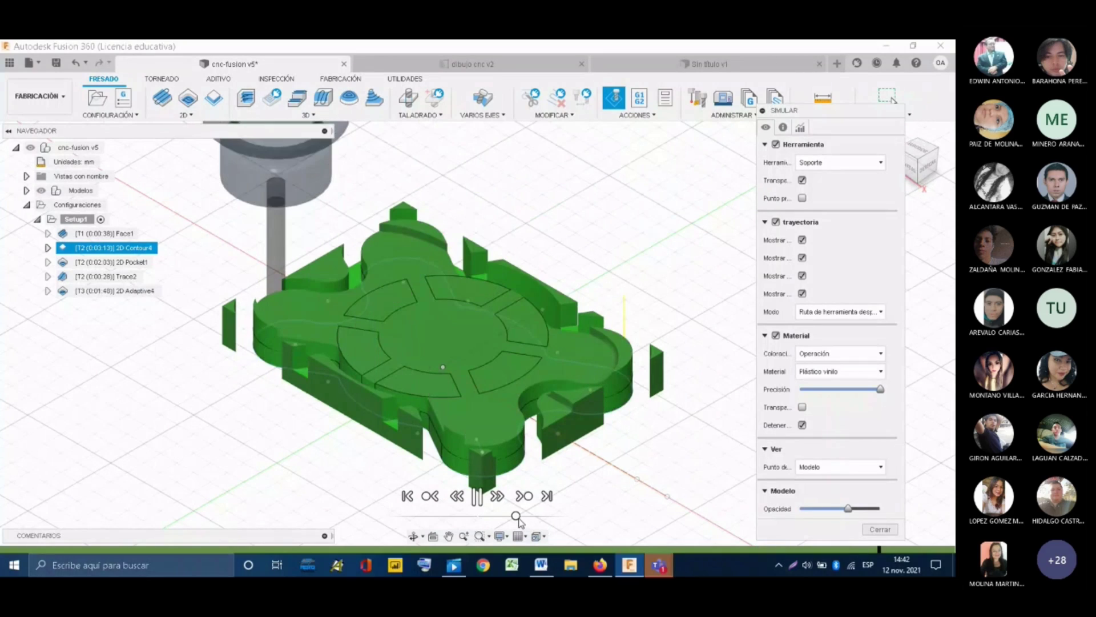
click(477, 495)
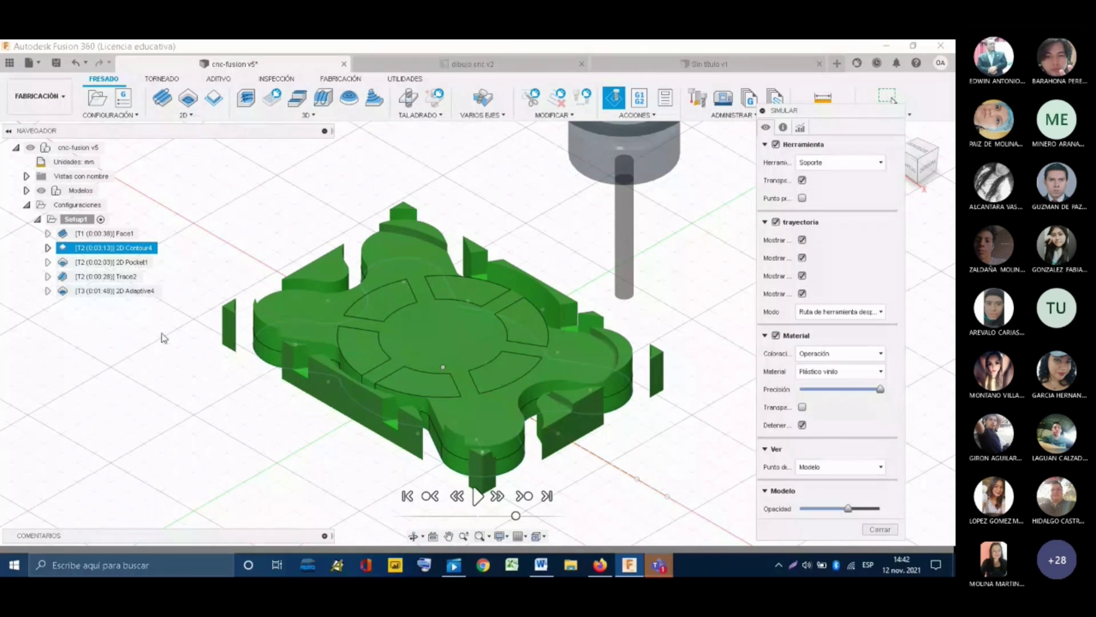
key(Escape)
click(128, 262)
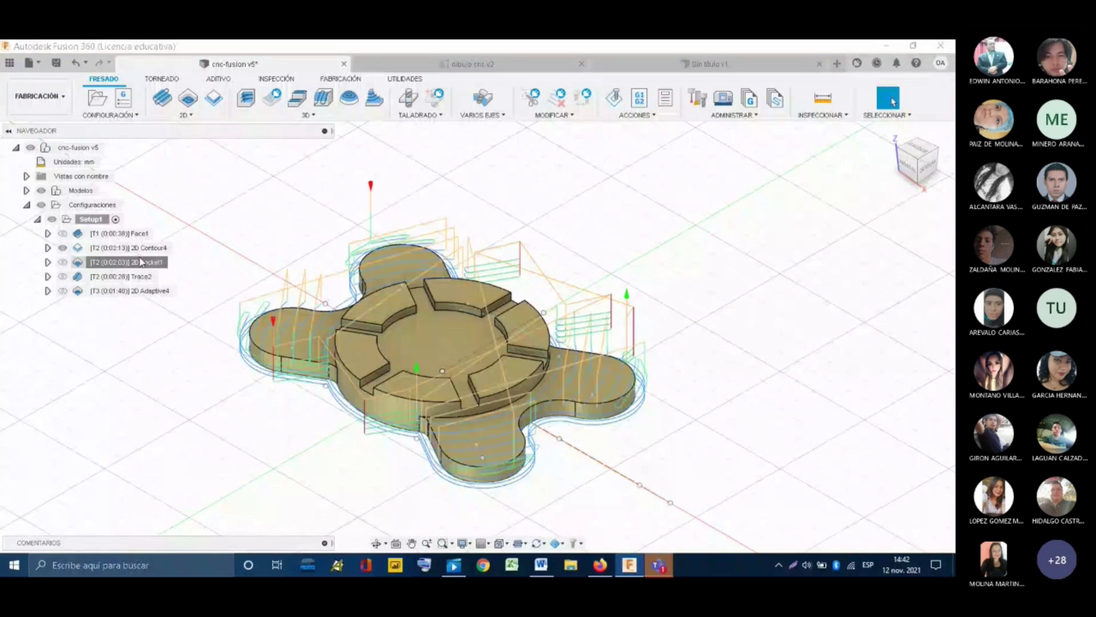
click(186, 115)
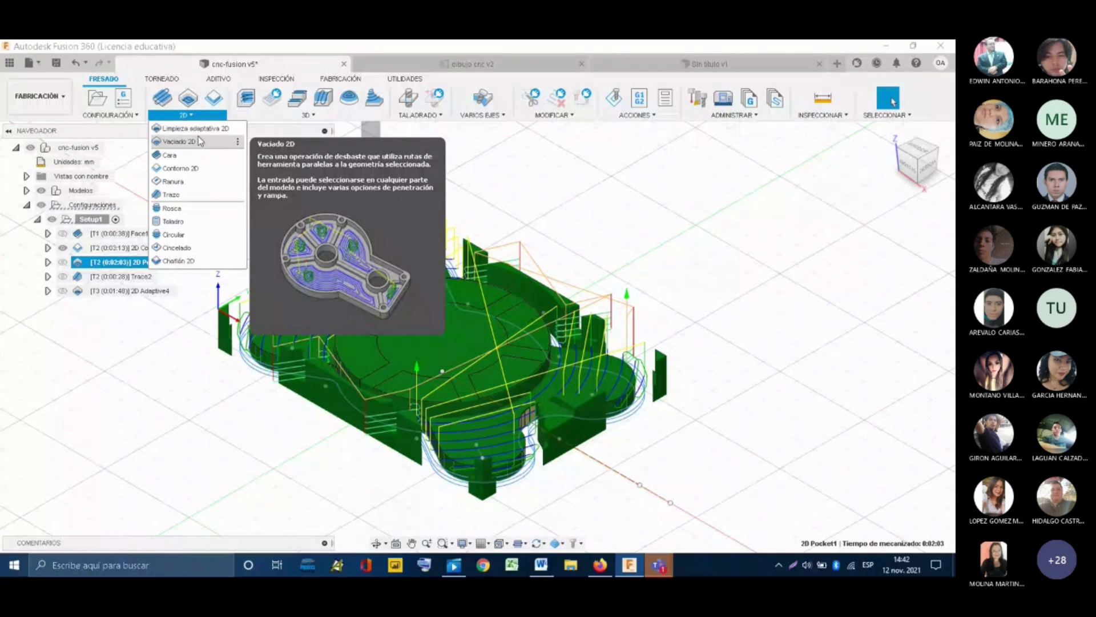
scroll(543, 413, up, 3)
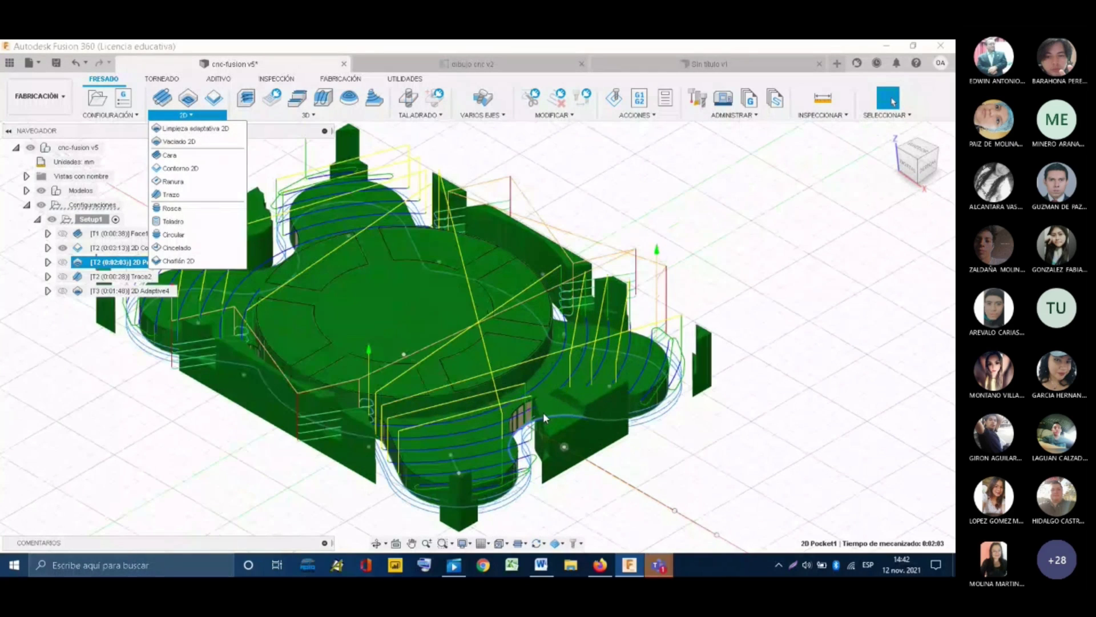
click(153, 383)
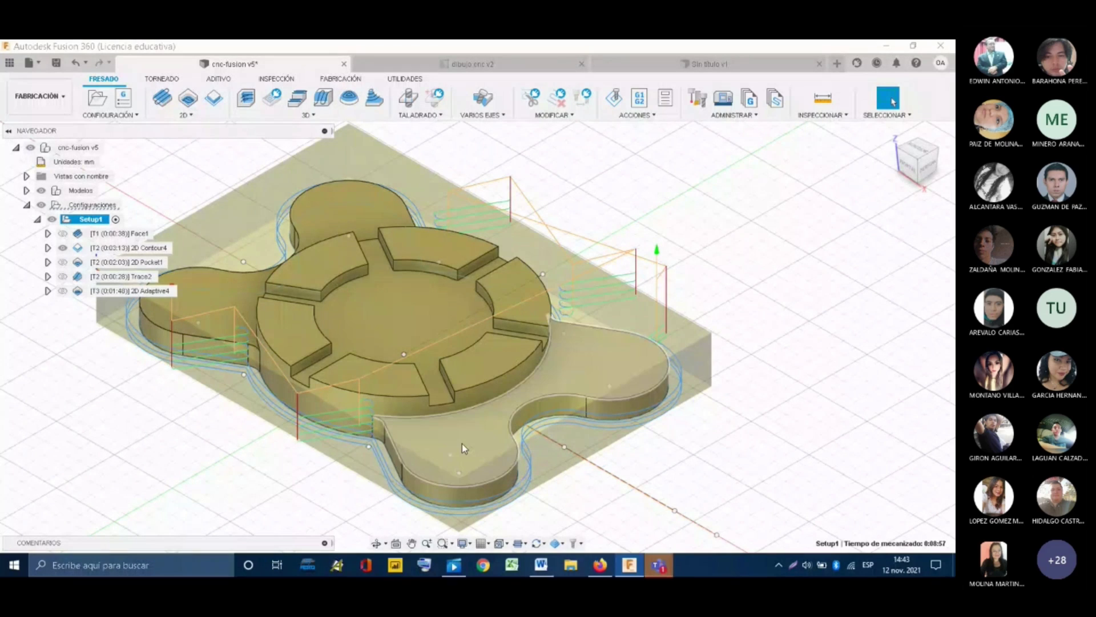
click(192, 117)
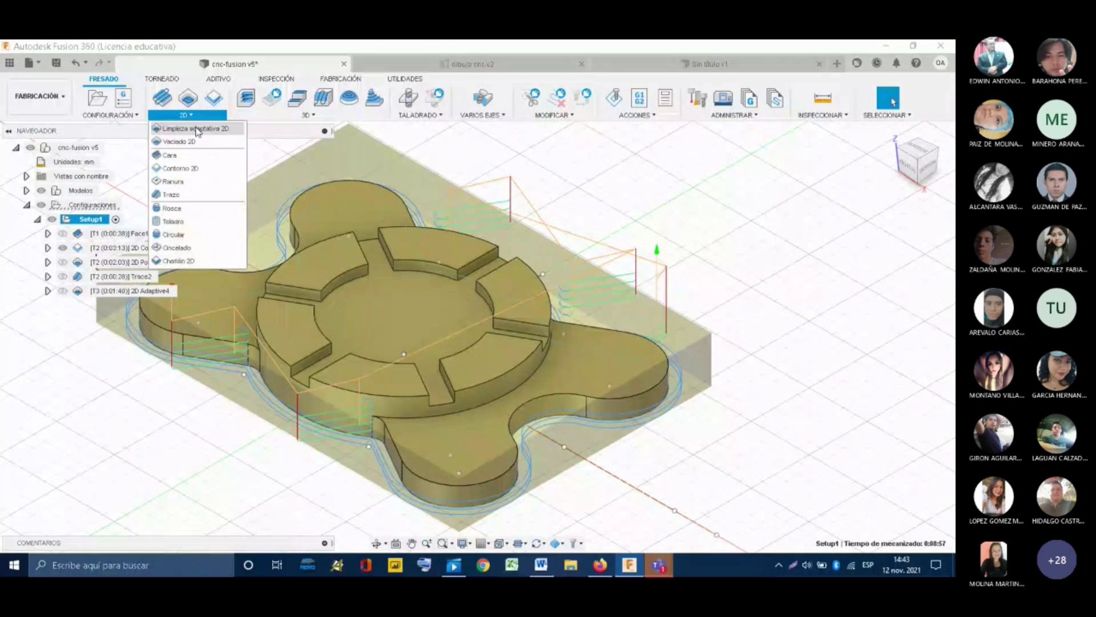
click(113, 377)
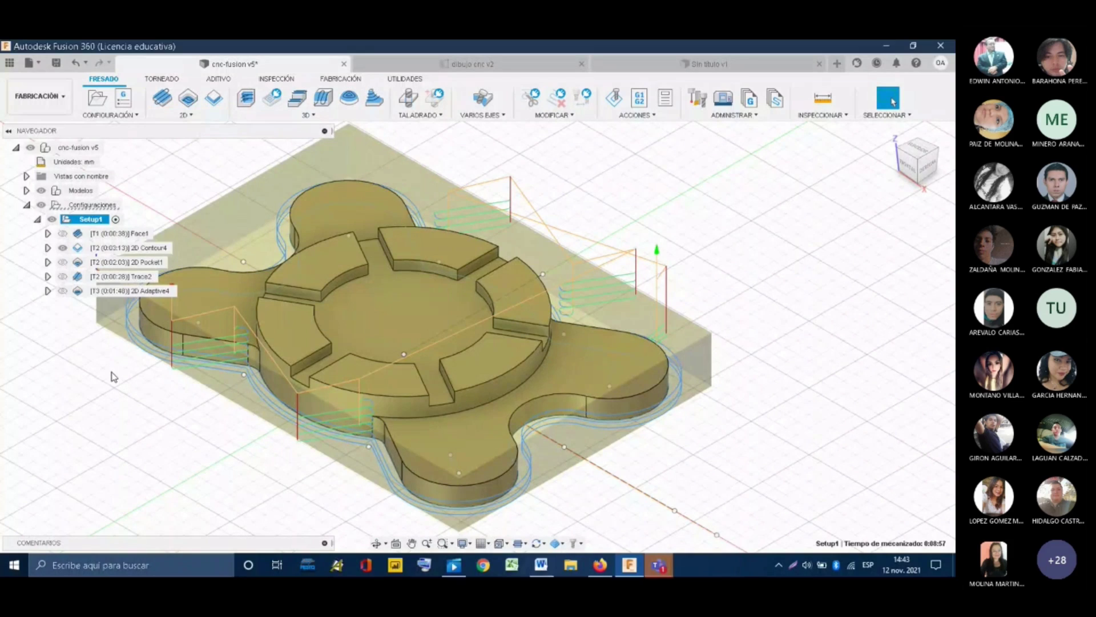
right_click(114, 377)
key(Escape)
right_click(141, 265)
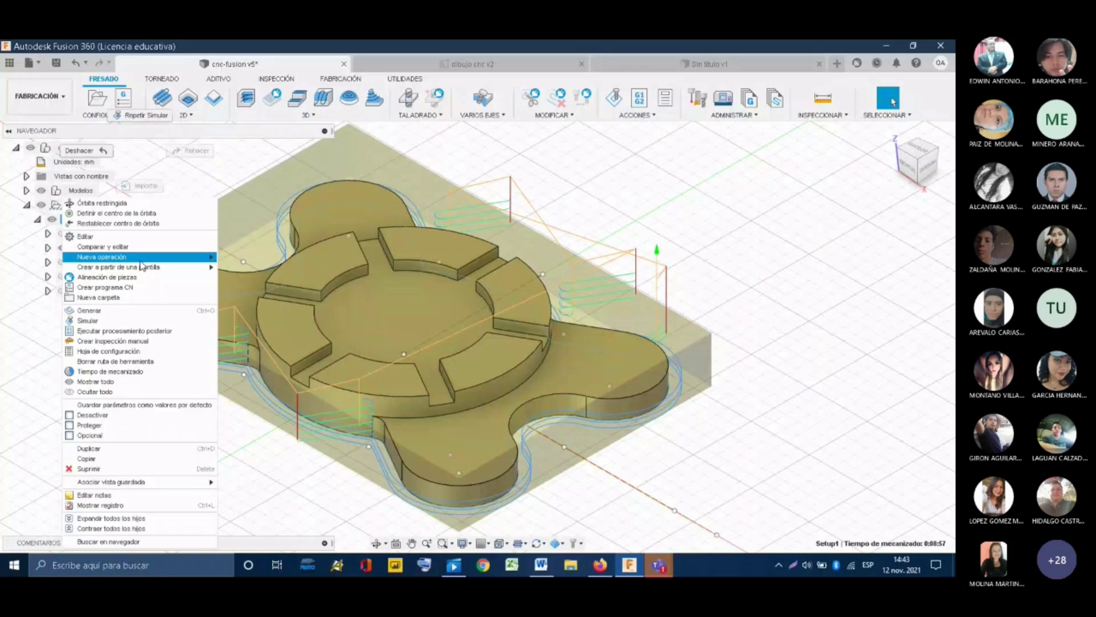
mouse_move(140, 262)
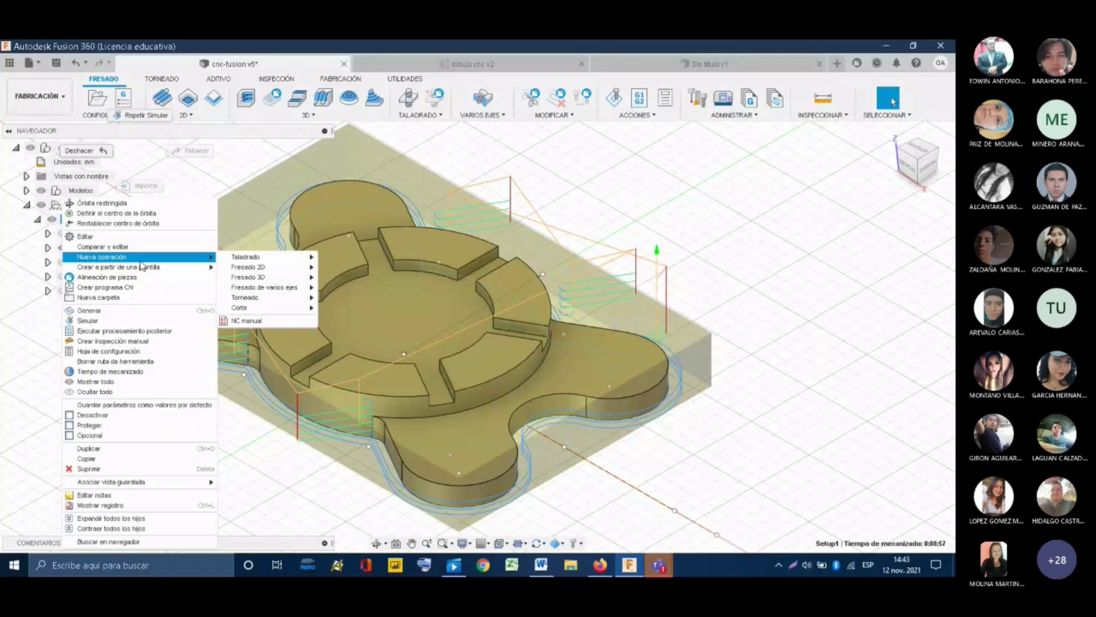
key(Escape)
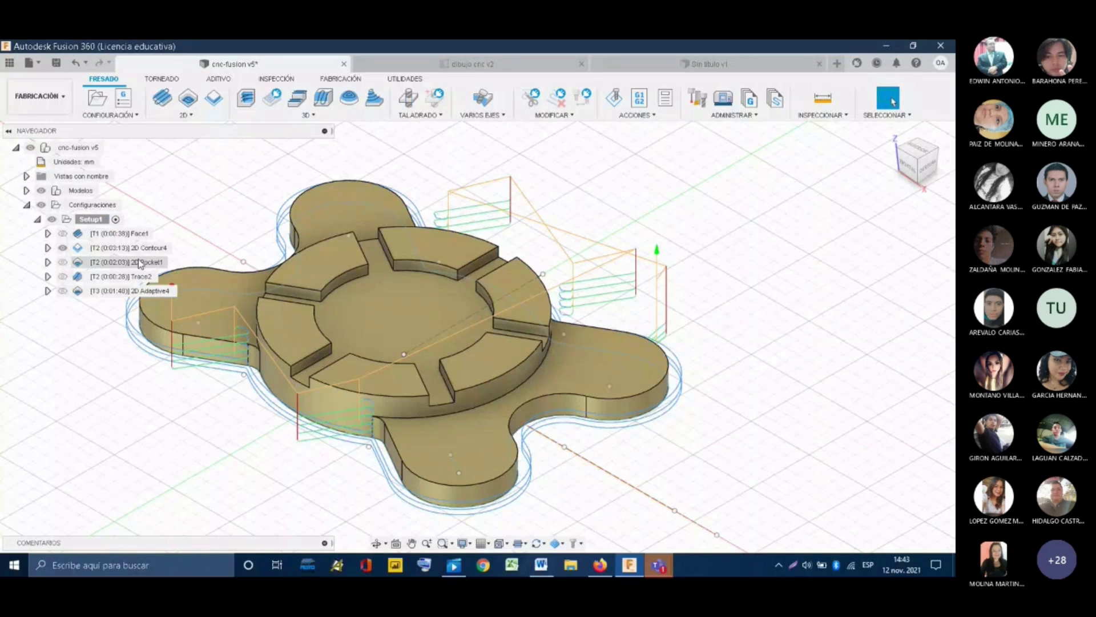
- Edit 2D Pocket1, keeping the #2 Ø6mm flat end mill, and check coolant and geometry
right_click(139, 260)
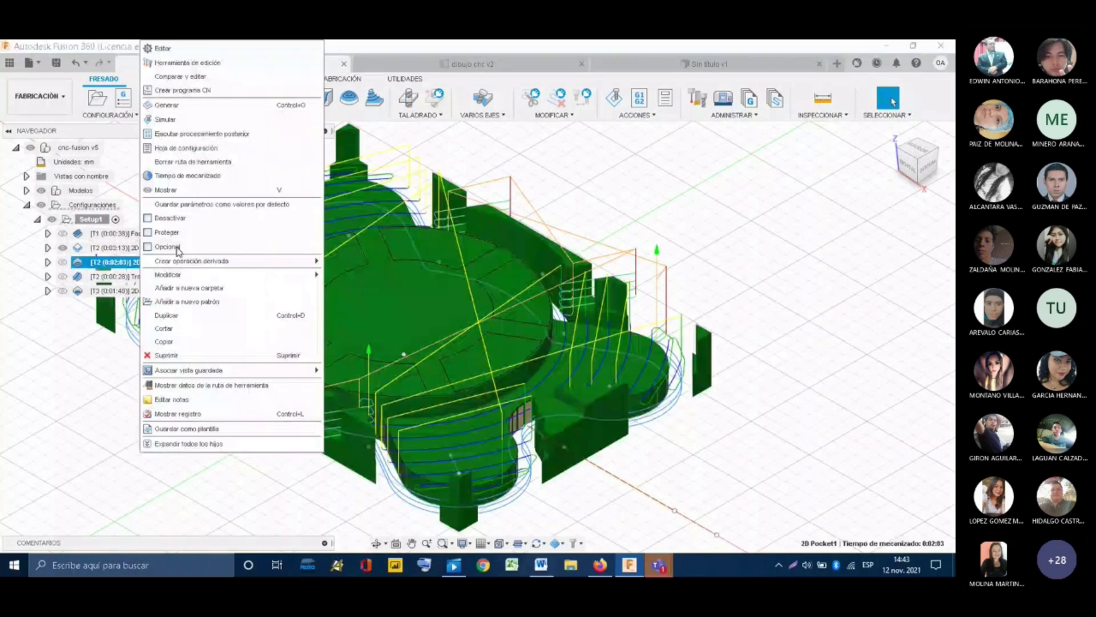
click(189, 48)
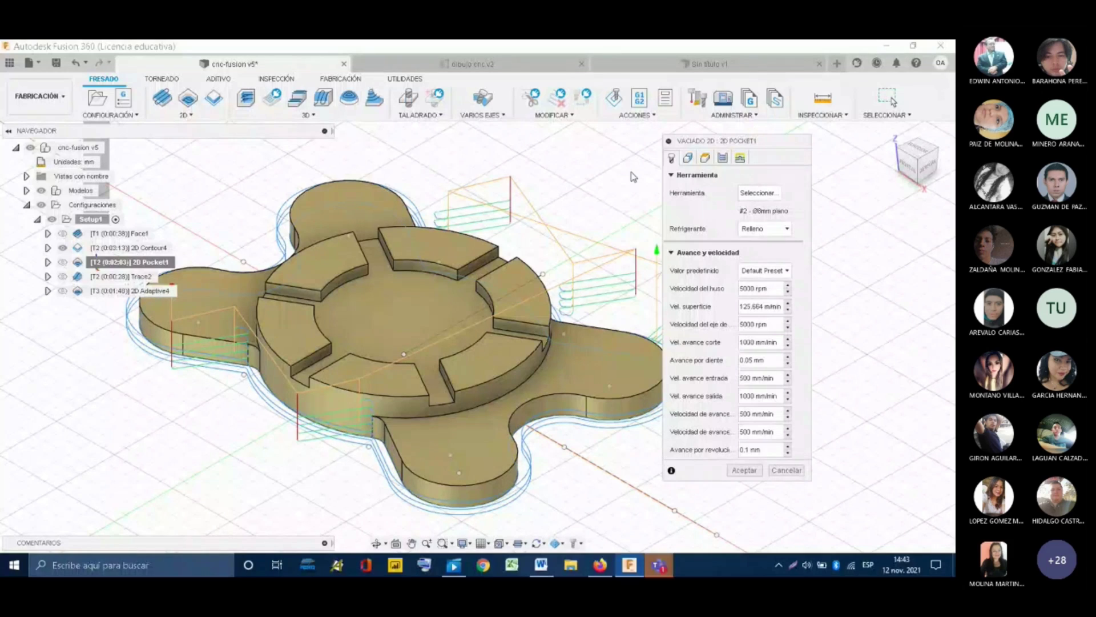
click(758, 192)
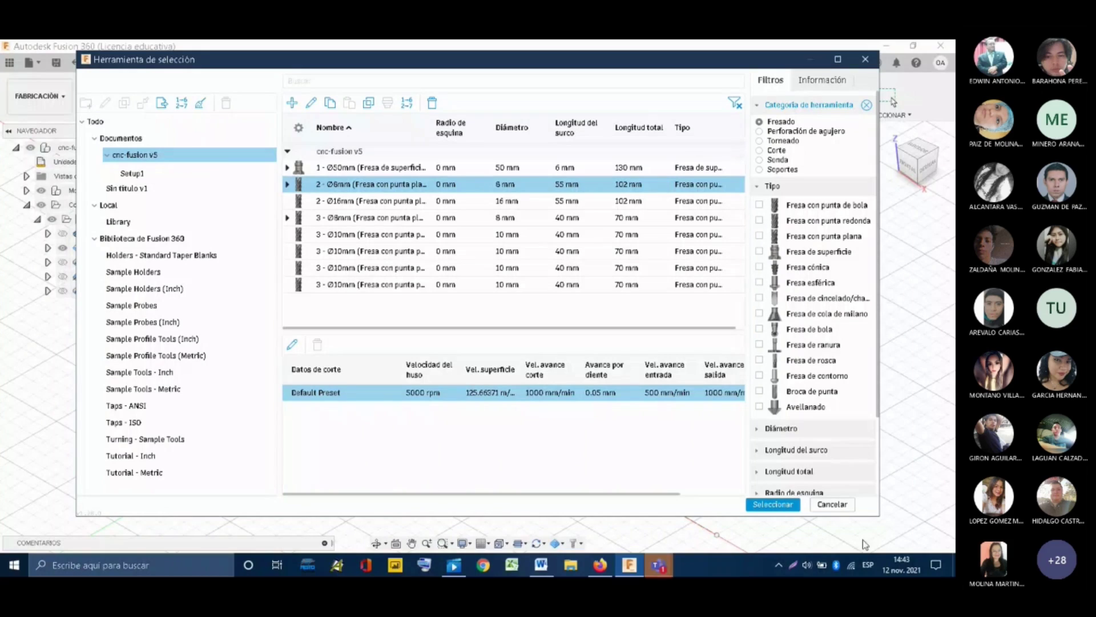
click(797, 510)
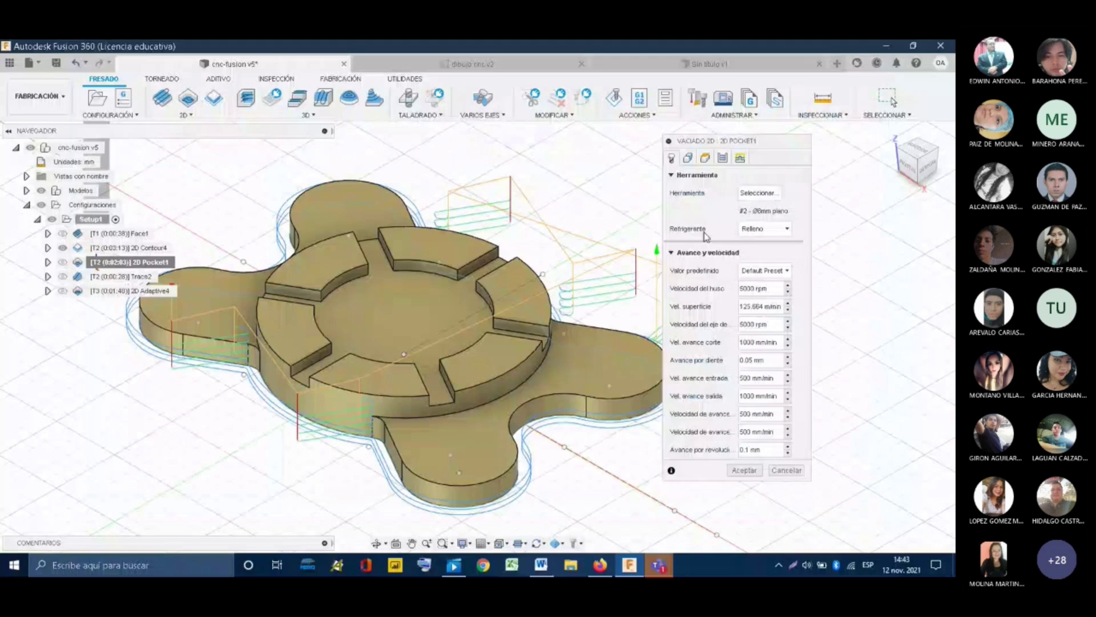
click(768, 234)
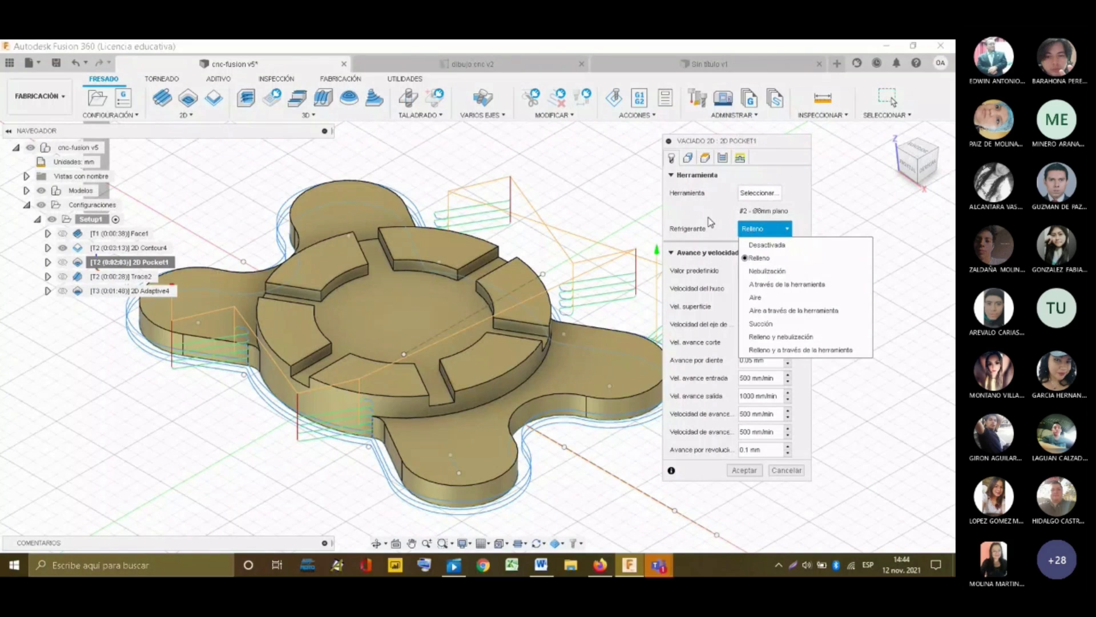
click(689, 158)
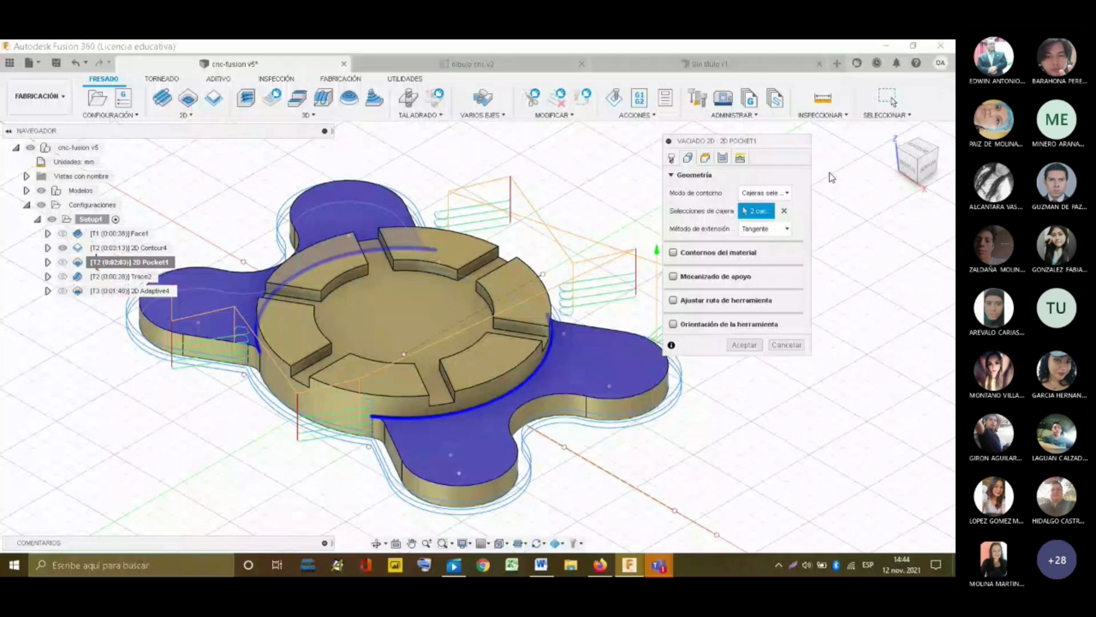
- Replace the pocket selections with the lower-right flat face
click(468, 433)
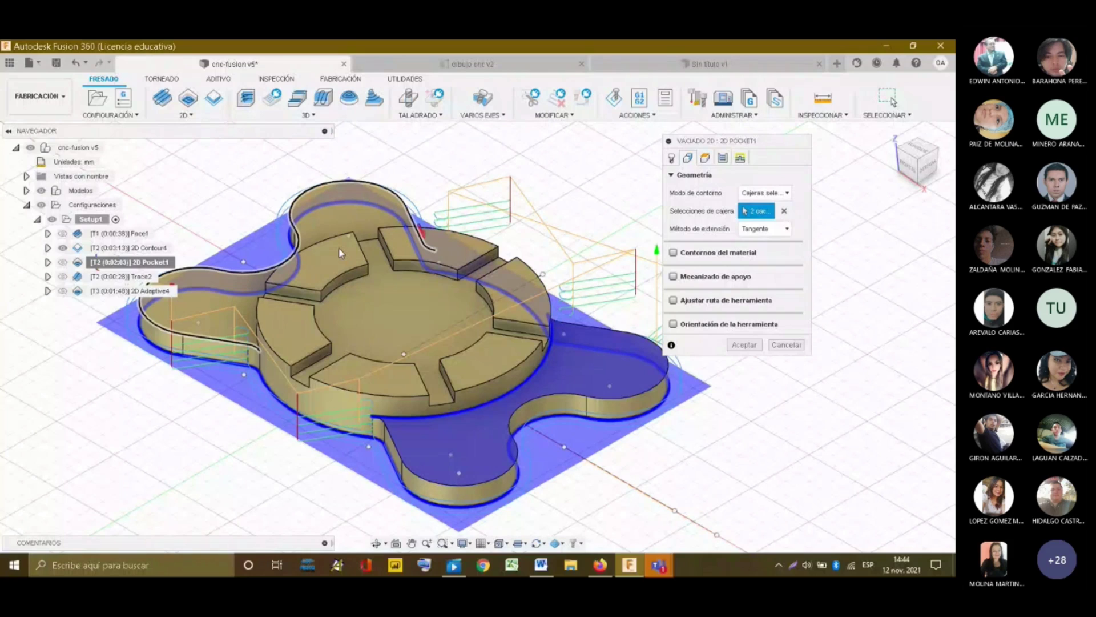
click(782, 213)
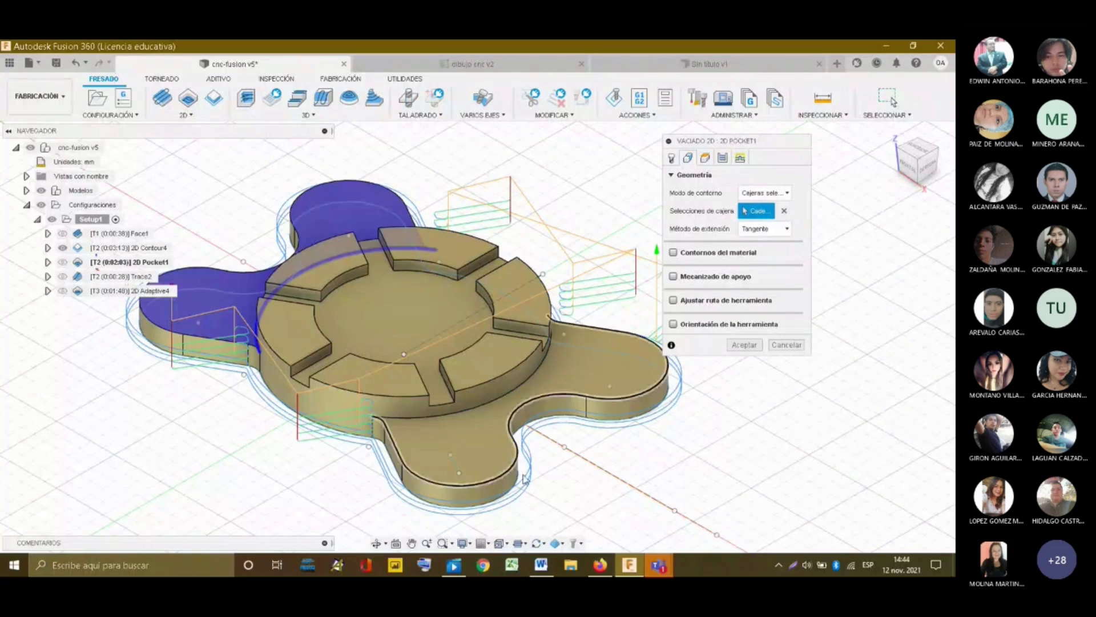
click(477, 449)
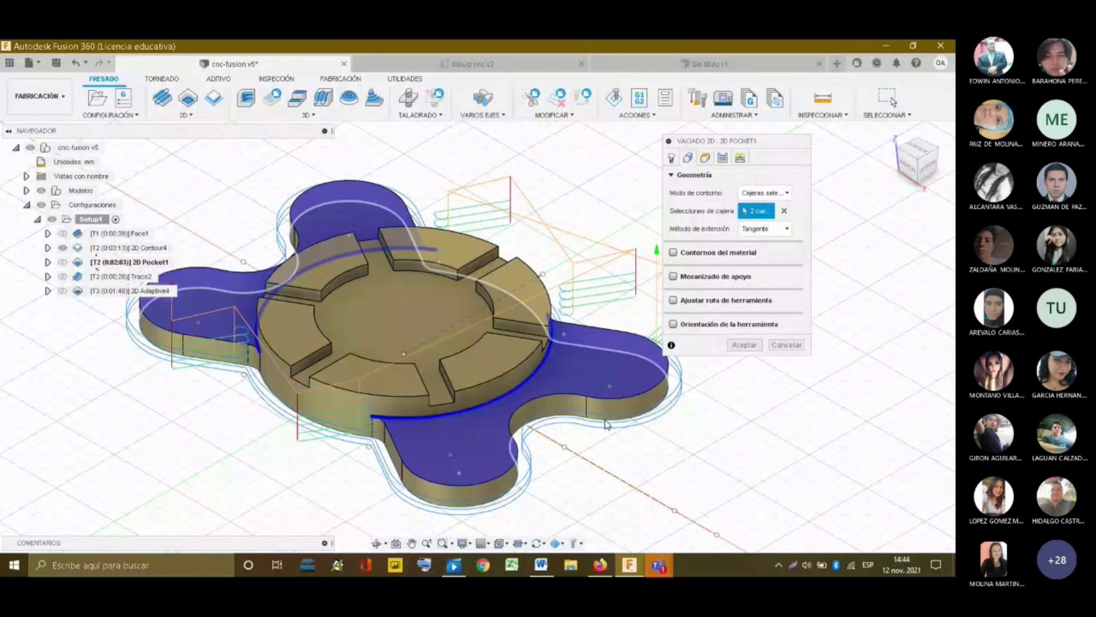
scroll(459, 442, up, 2)
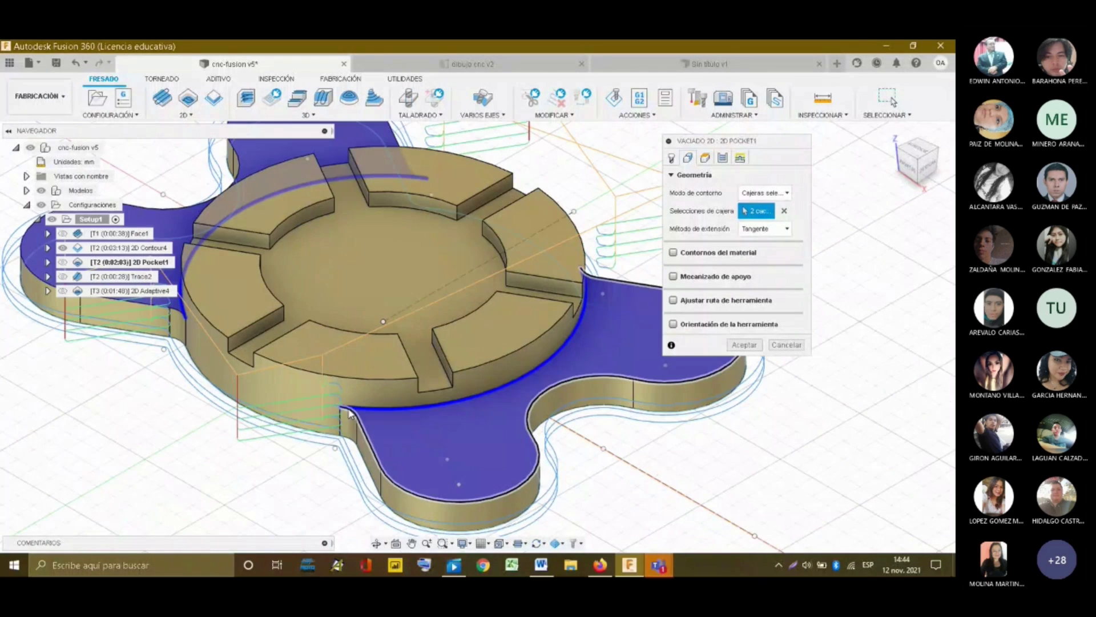
- Check heights, passes and tool, then accept 2D Pocket1 with a 0:02:03 toolpath
click(706, 159)
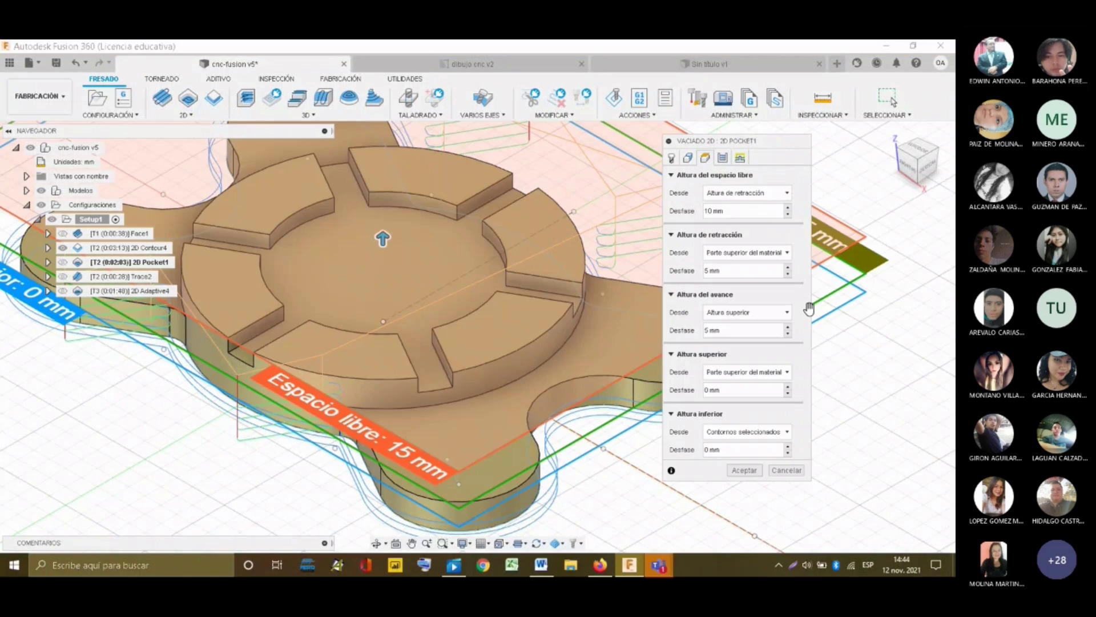
scroll(354, 296, down, 2)
scroll(354, 296, down, 1)
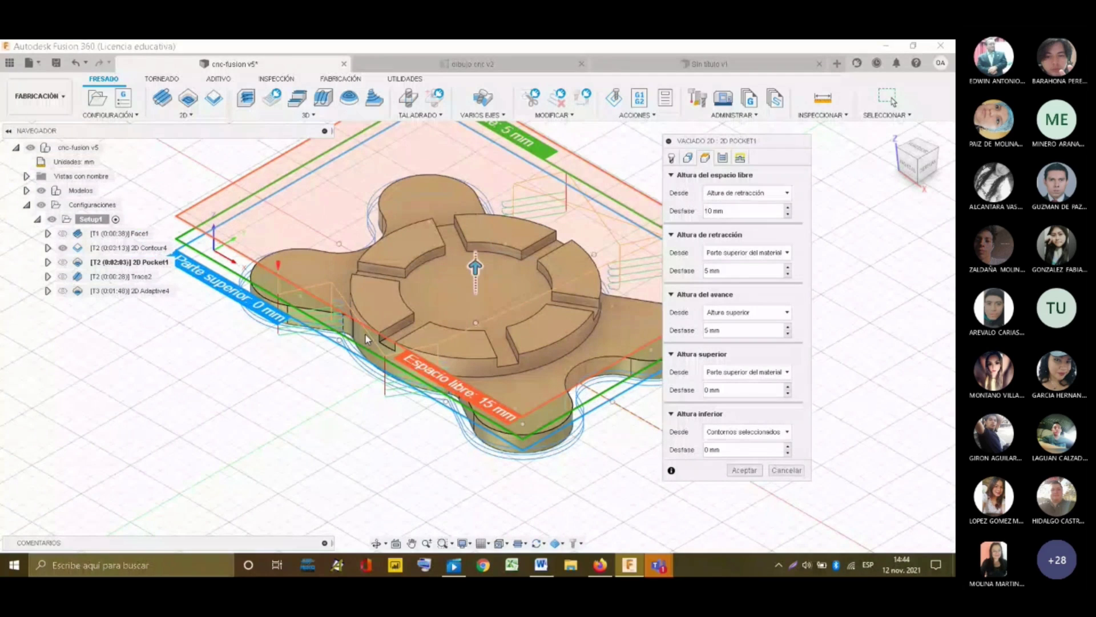
click(910, 168)
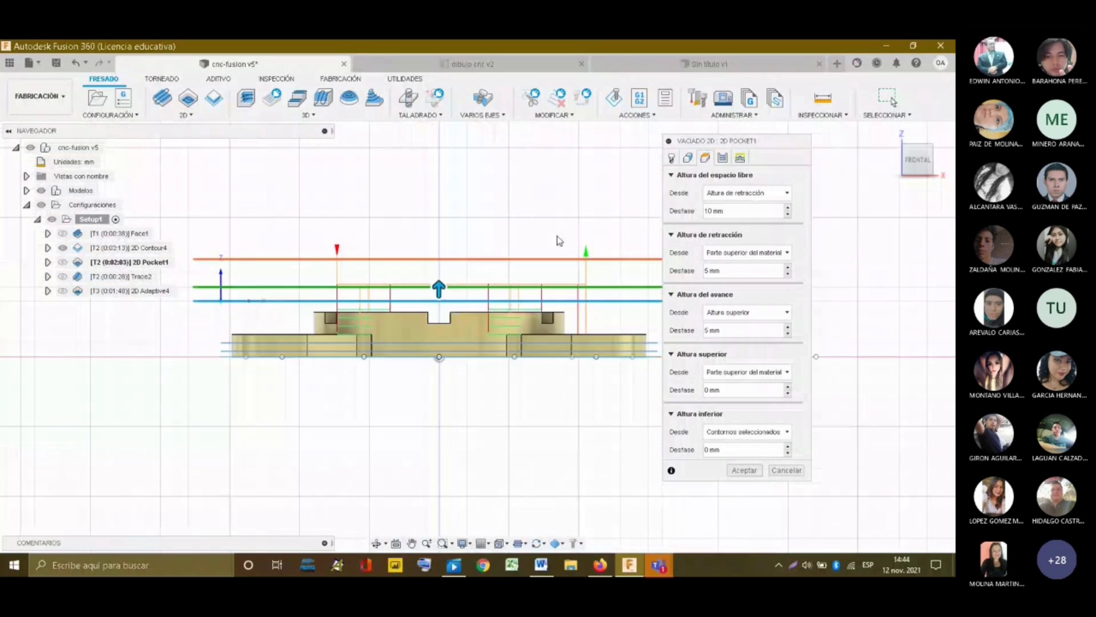
click(722, 159)
click(674, 158)
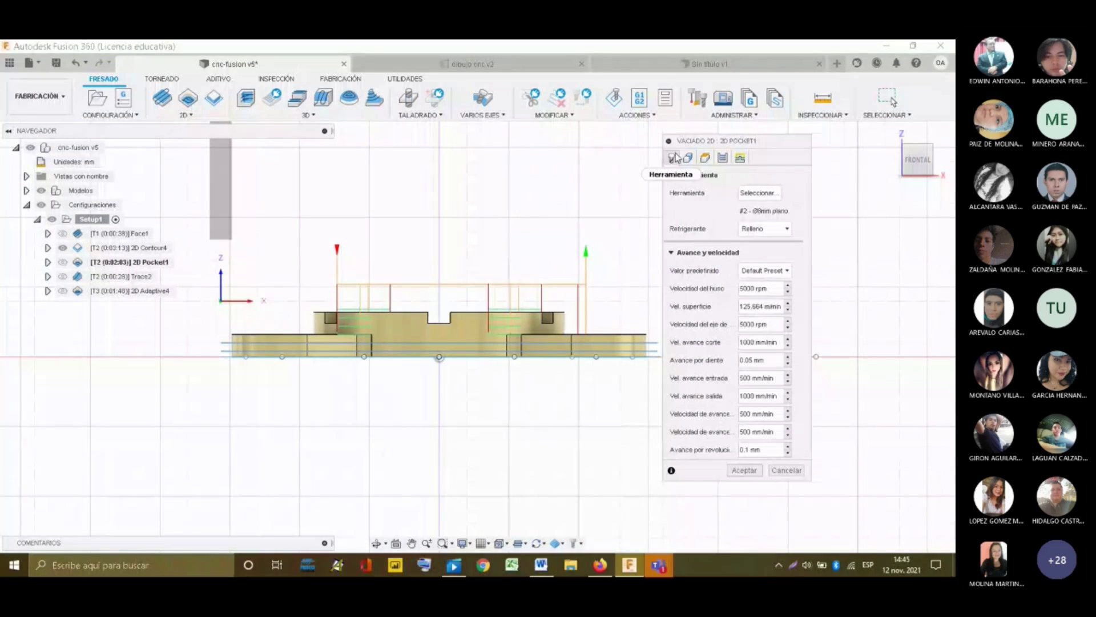
click(744, 472)
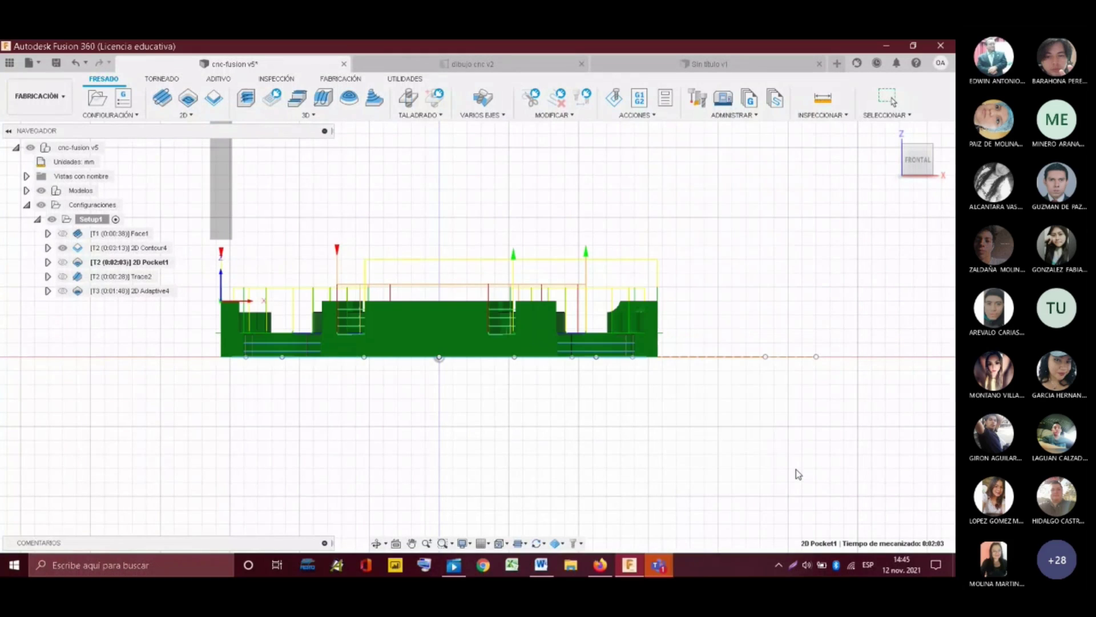
- Return to the home isometric view and display the Trace2 toolpath on the part
click(893, 102)
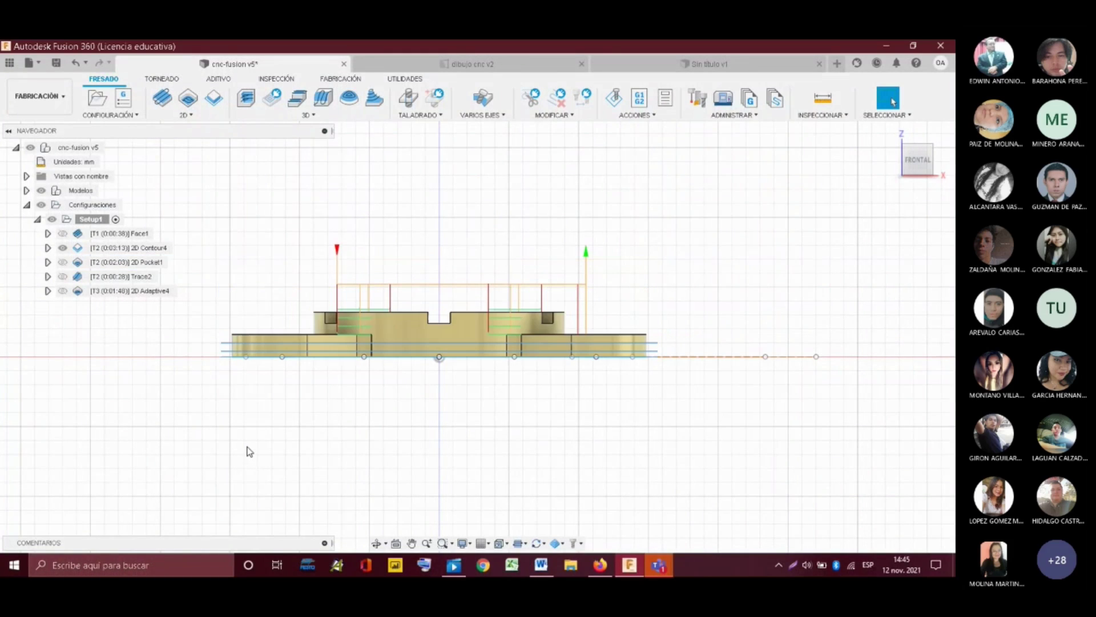
click(889, 134)
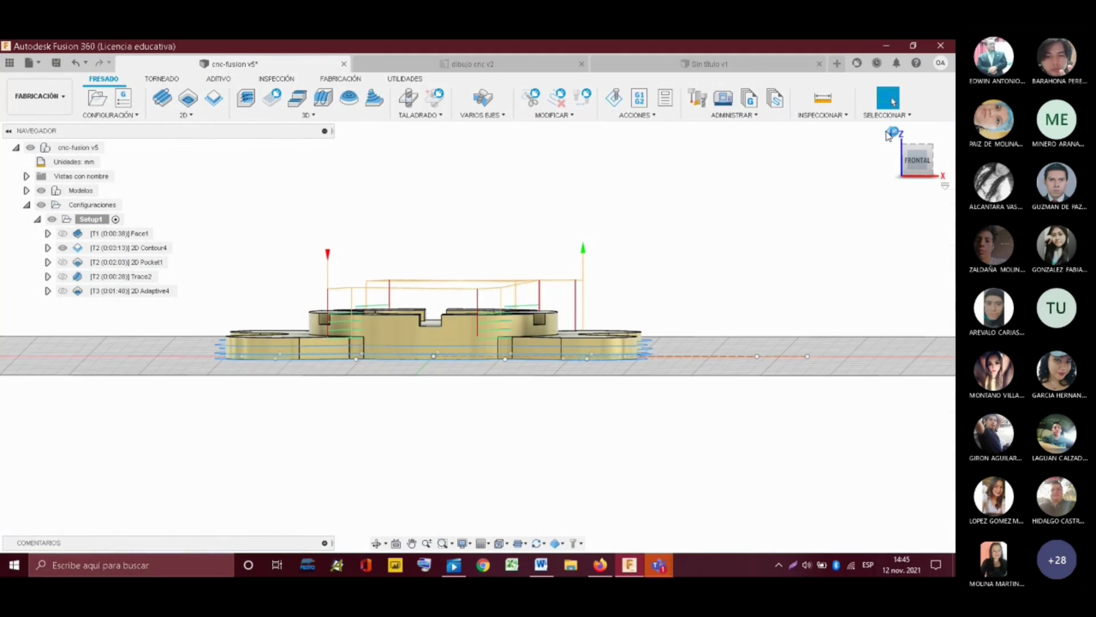
click(889, 134)
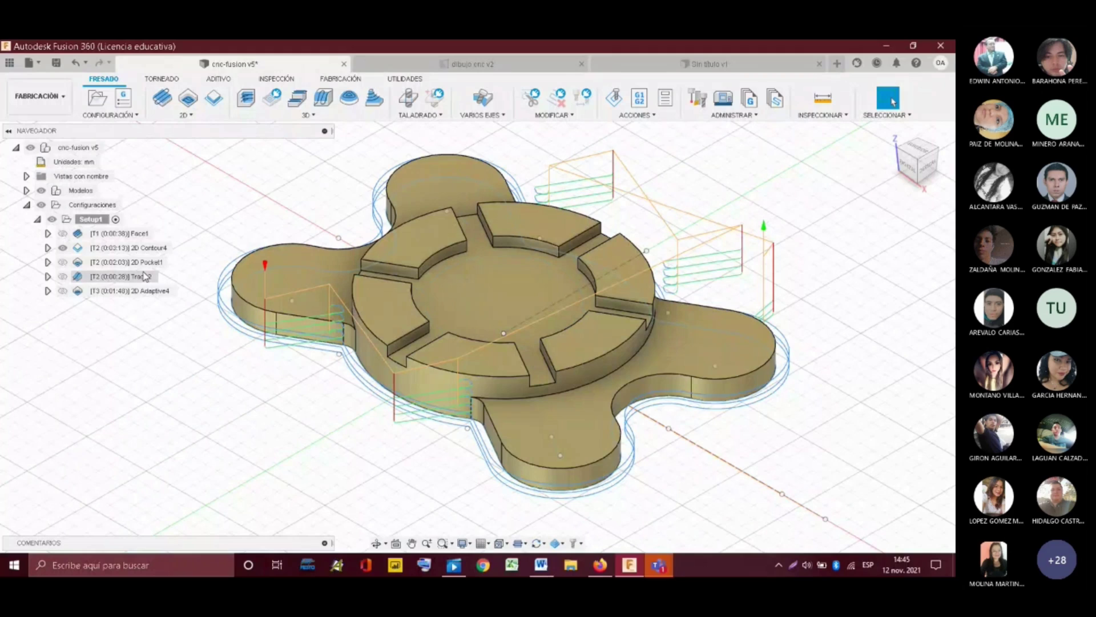
click(144, 277)
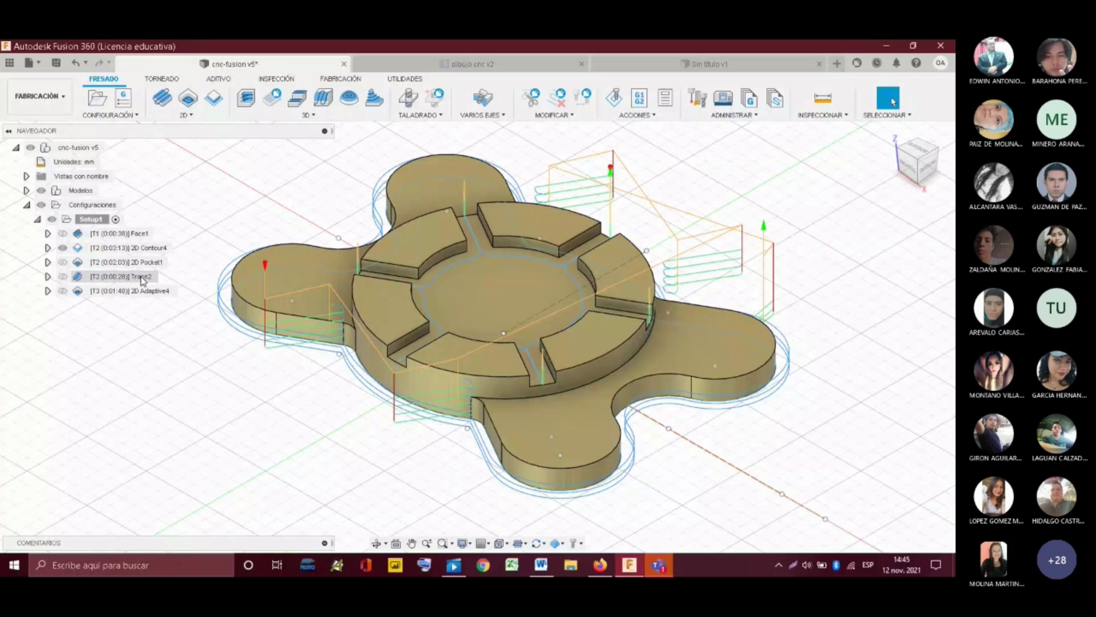
click(186, 115)
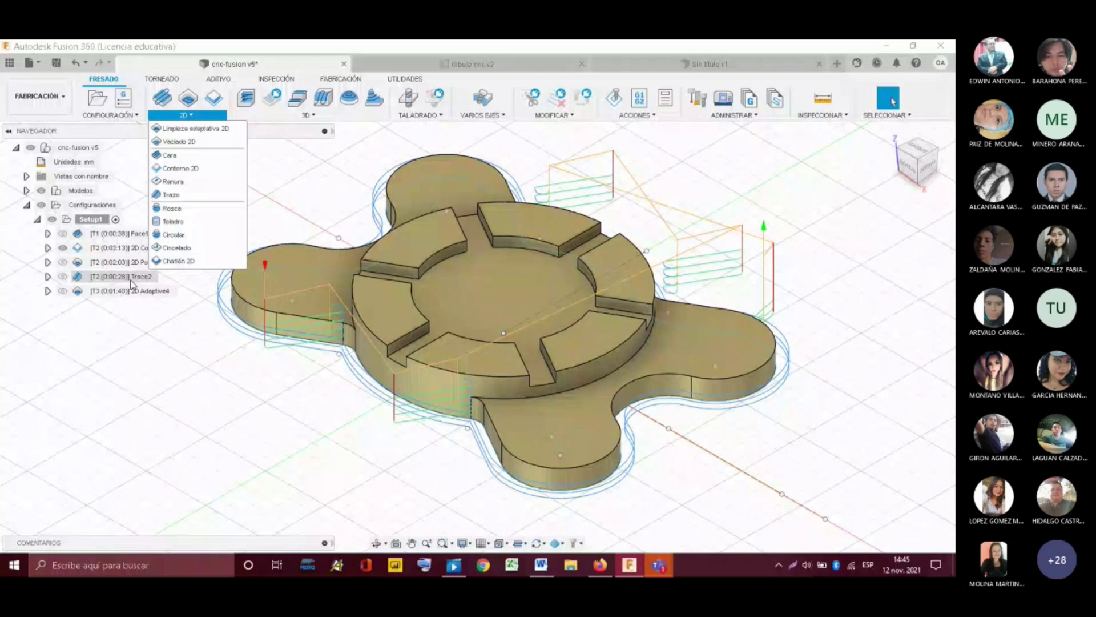
mouse_move(131, 283)
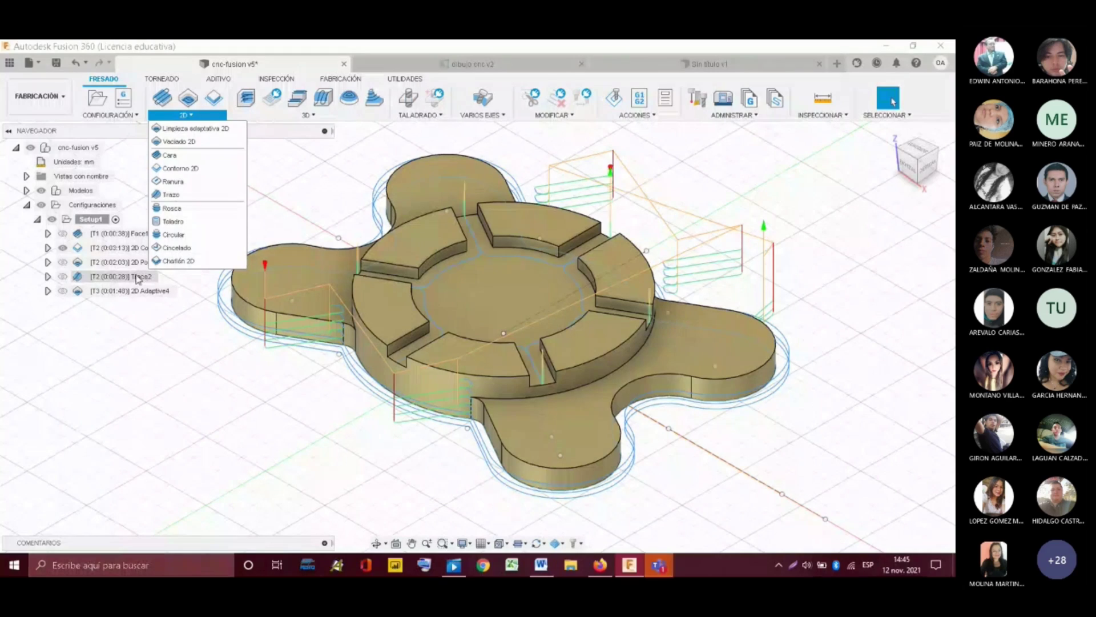
click(111, 302)
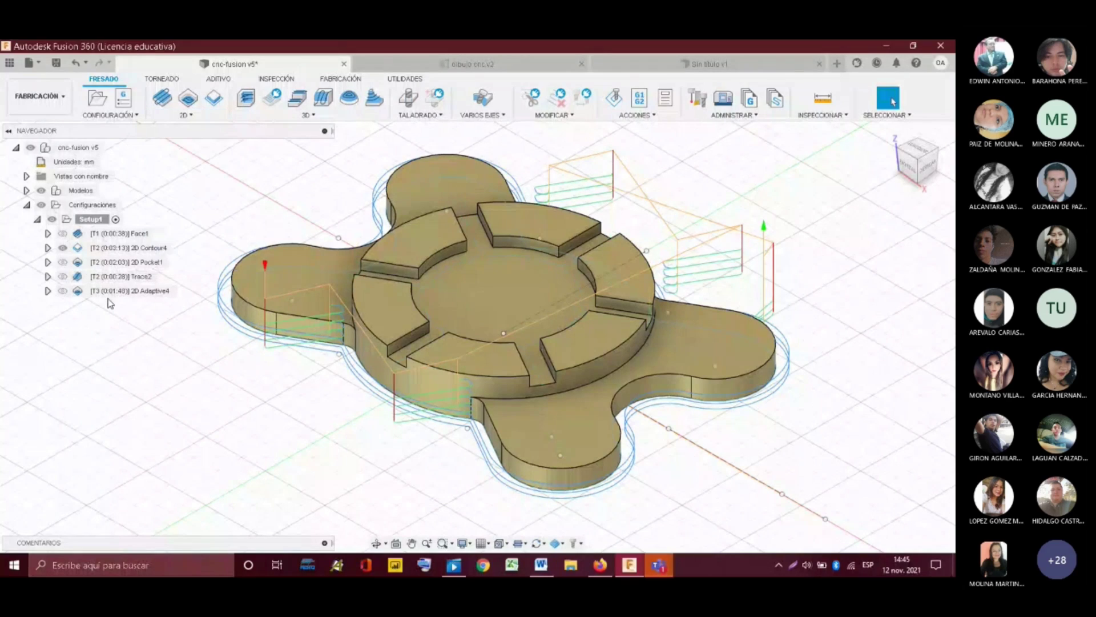
- Move 2D Adaptive4 above Trace2 in Setup1 and check both operations' toolpaths
click(78, 293)
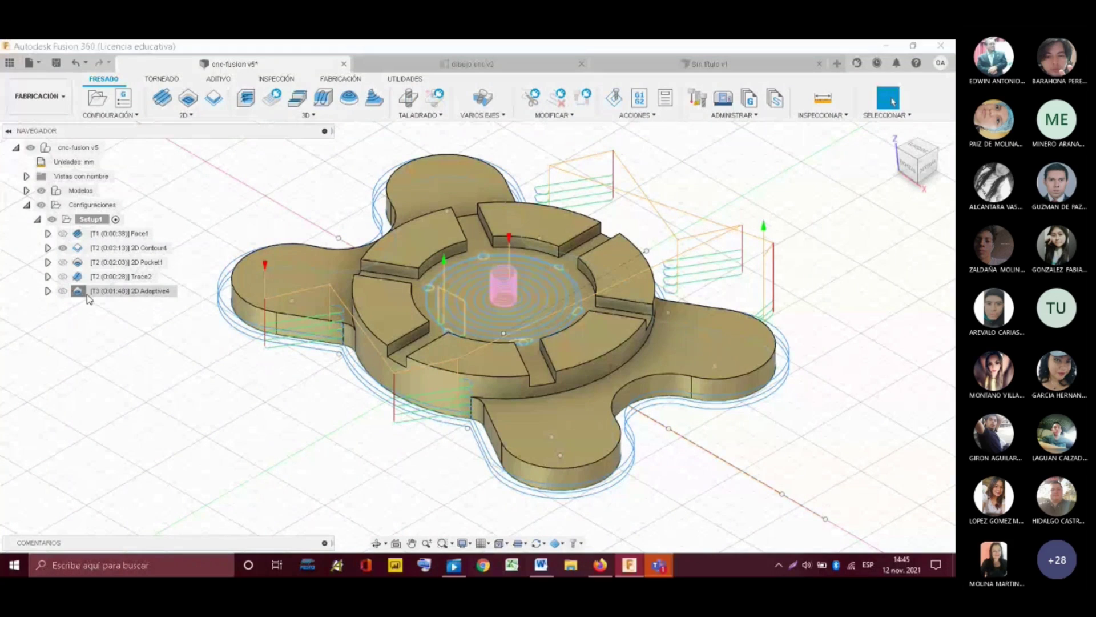
drag(87, 293, 97, 274)
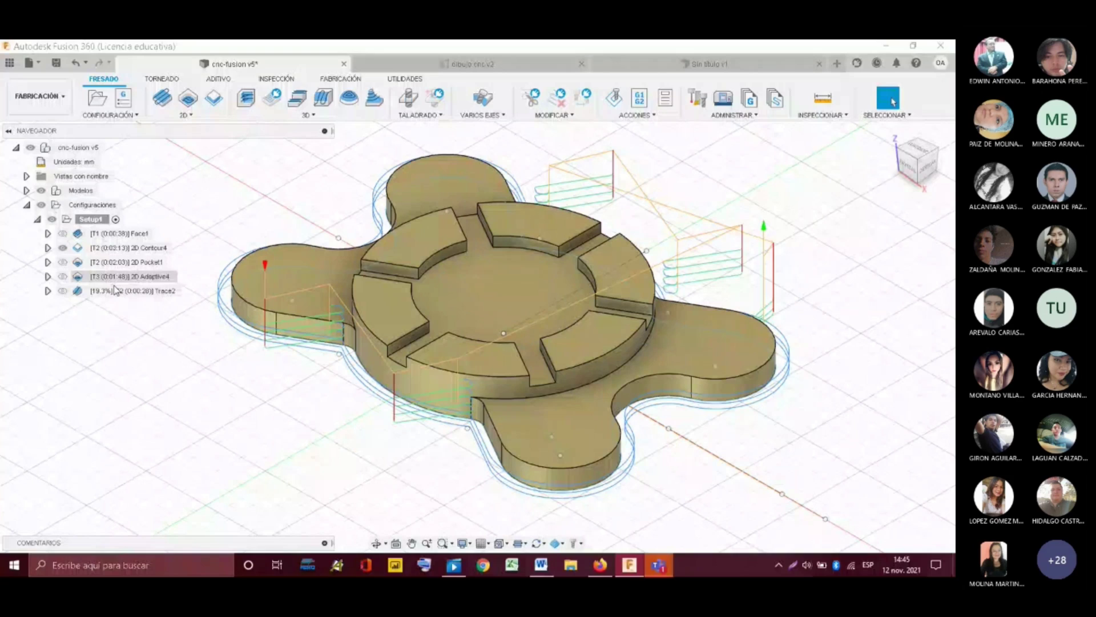
click(116, 290)
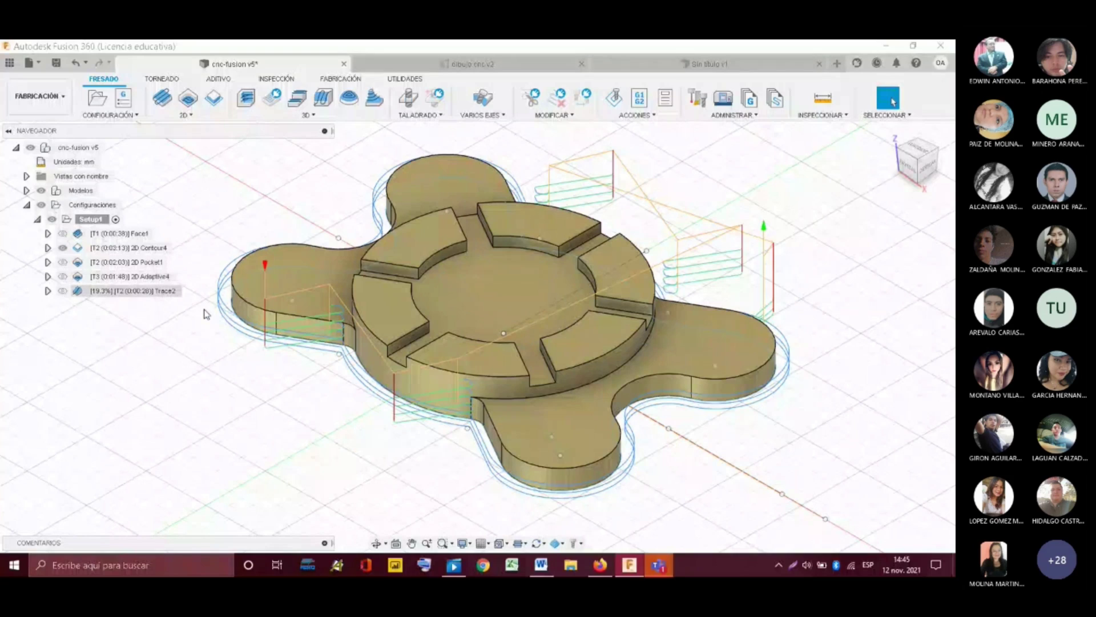
click(165, 277)
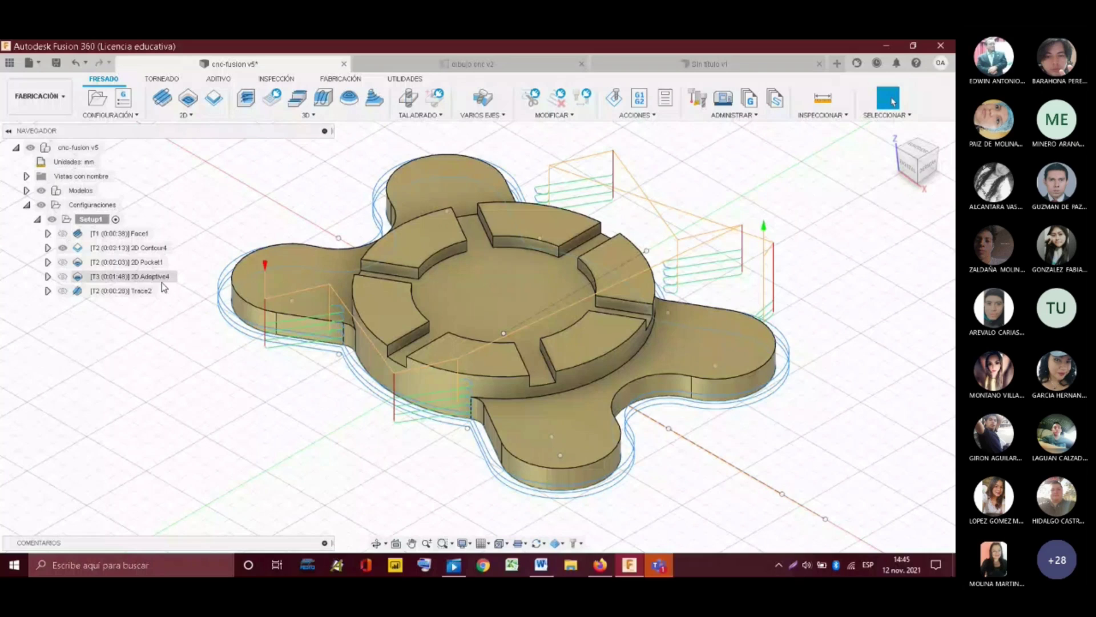
click(338, 350)
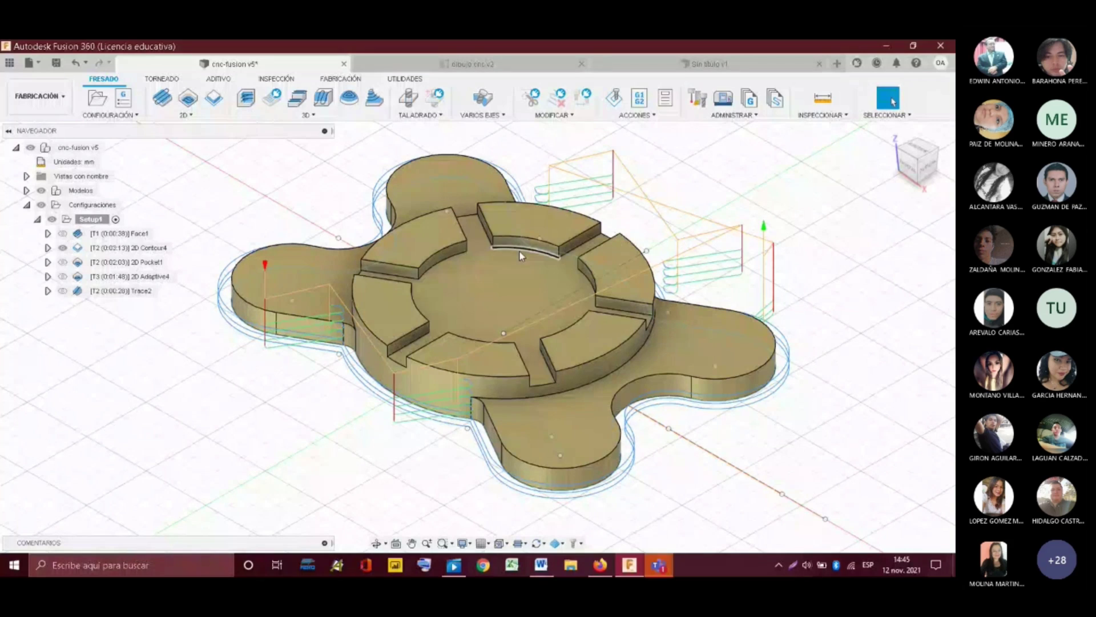
click(195, 118)
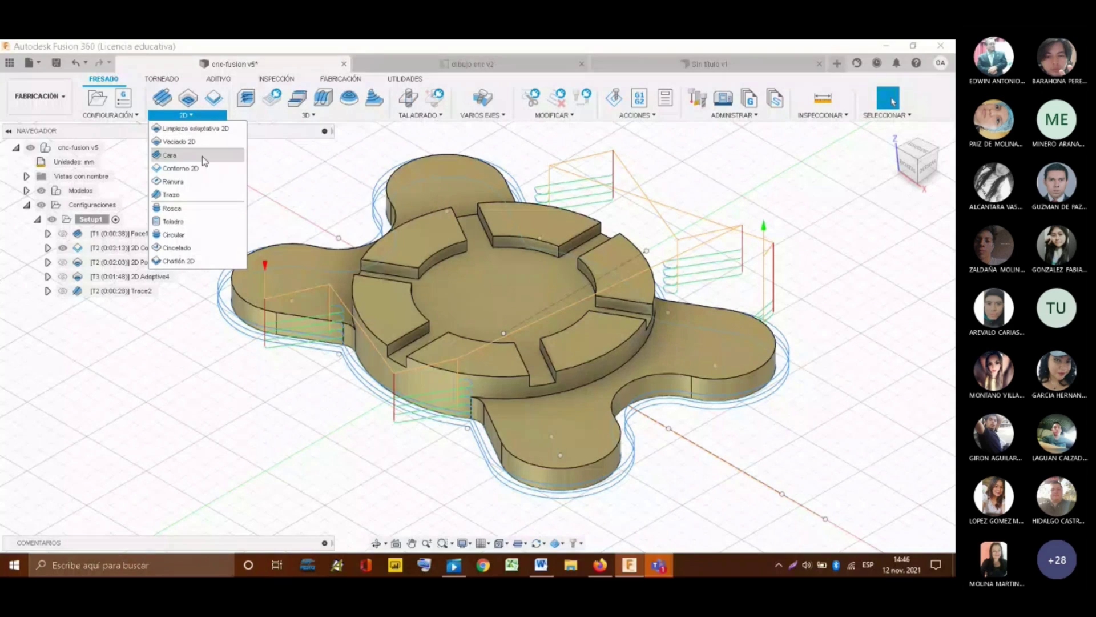
click(164, 277)
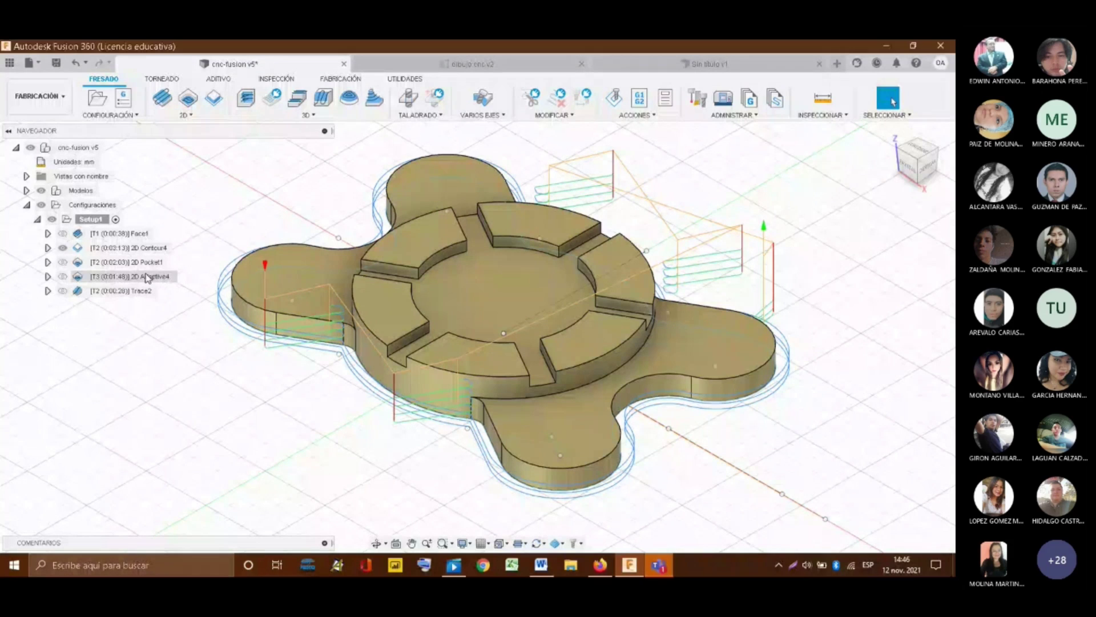
- Edit 2D Adaptive4, review its pocket faces, and regenerate its toolpath
right_click(147, 278)
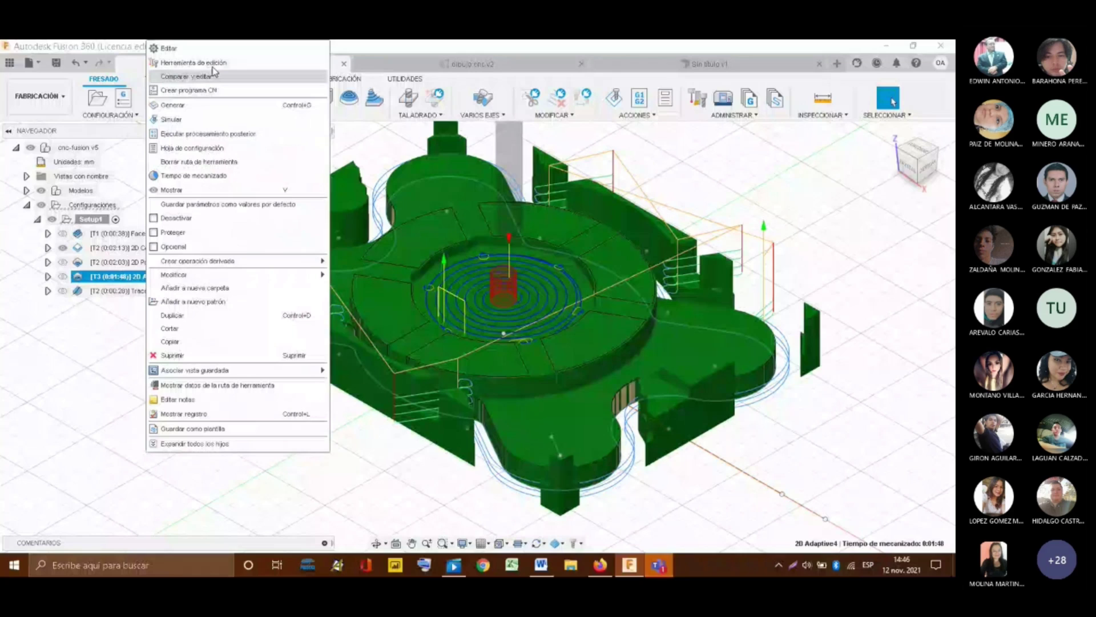
click(170, 48)
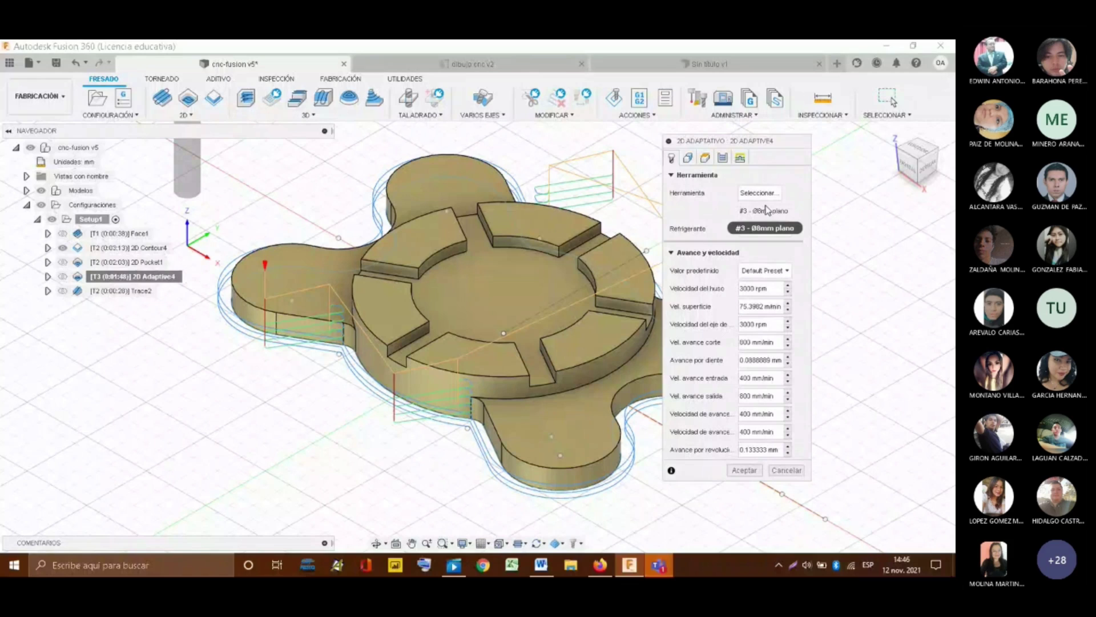
click(687, 158)
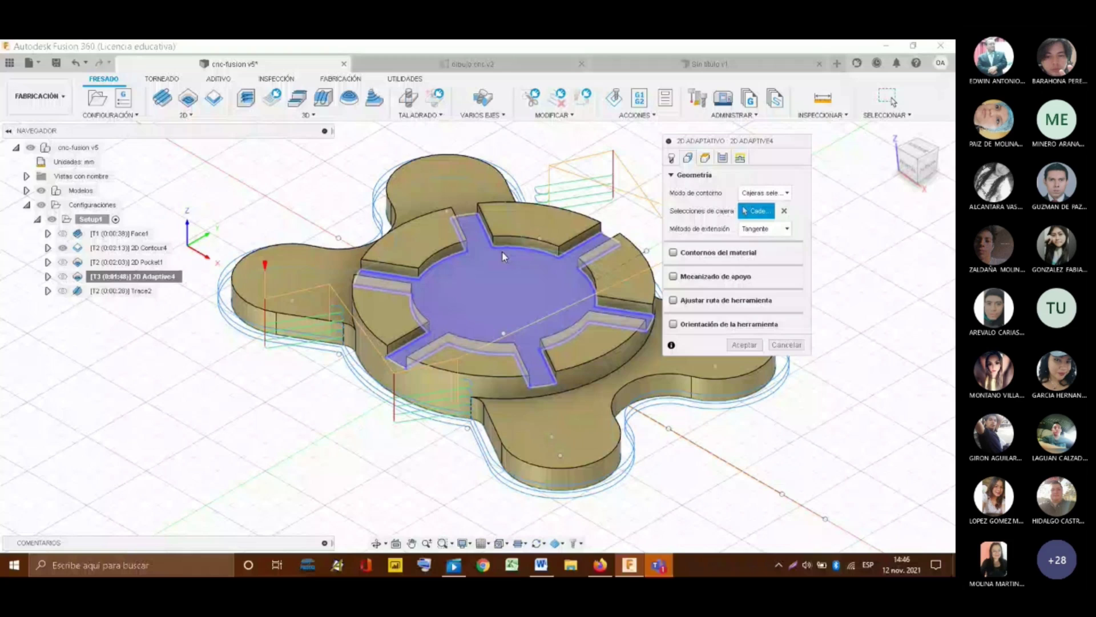
key(Return)
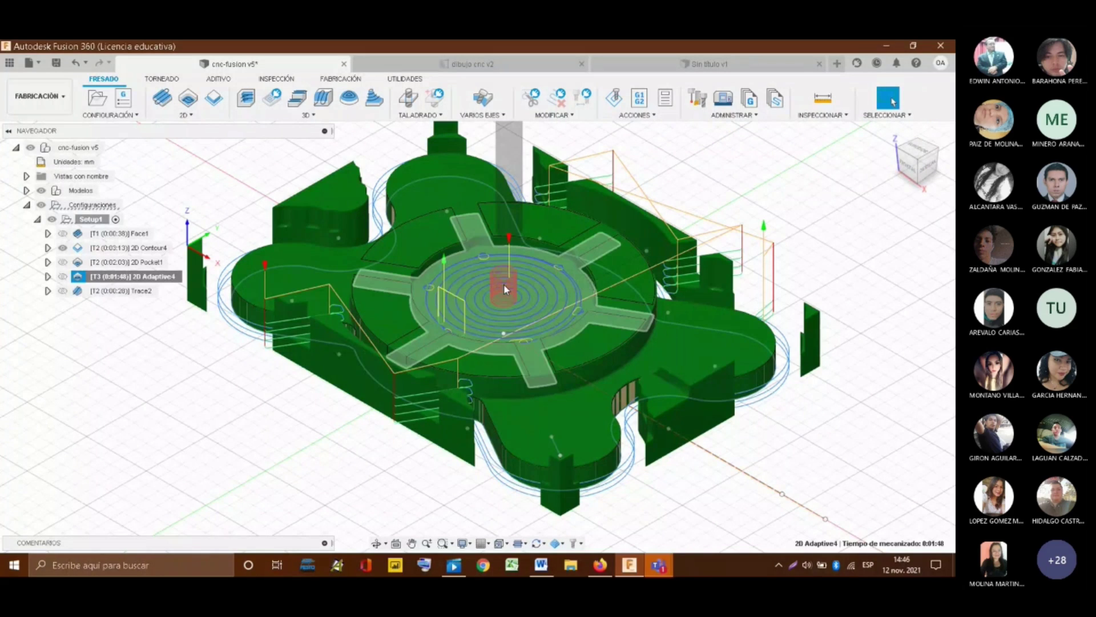
click(414, 296)
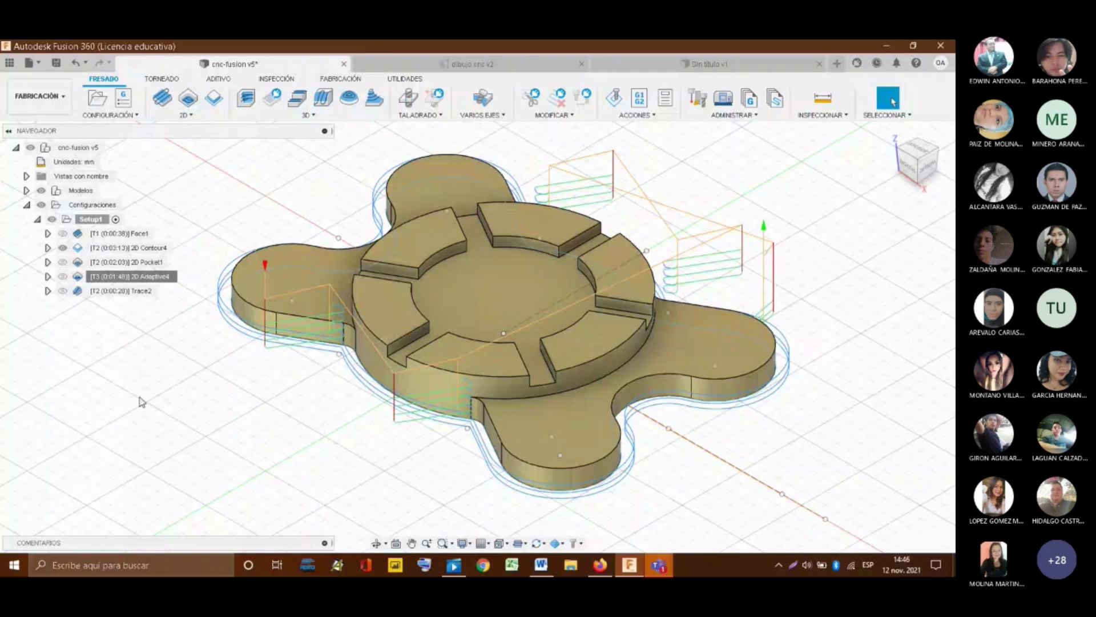
- Check the 2D strategy list, then select Trace2 in the browser and bring up its context menu
click(186, 114)
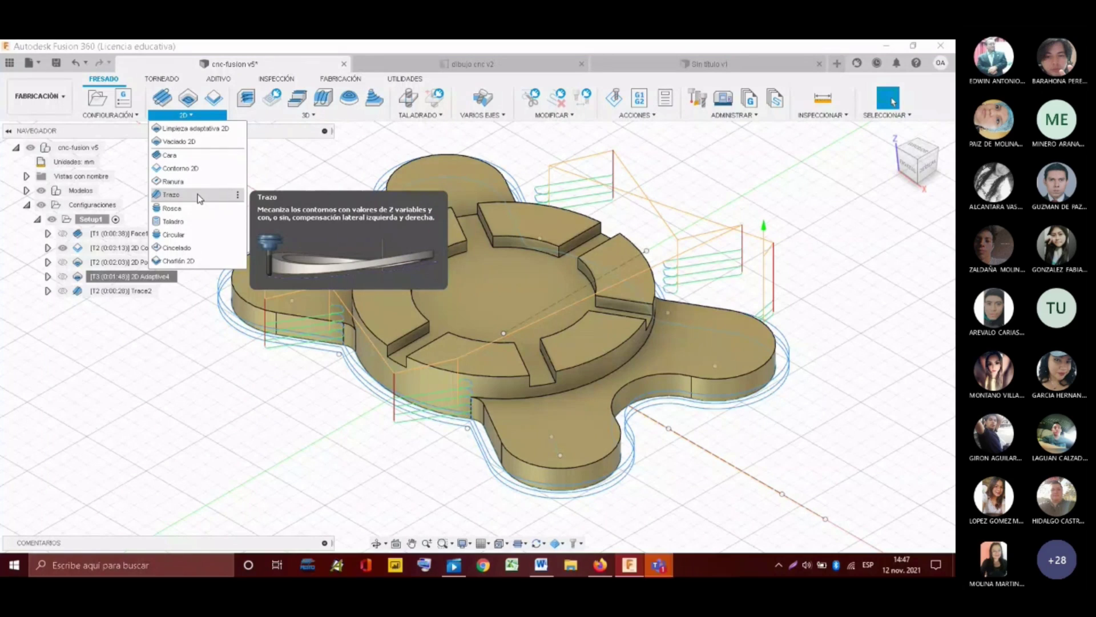
click(137, 293)
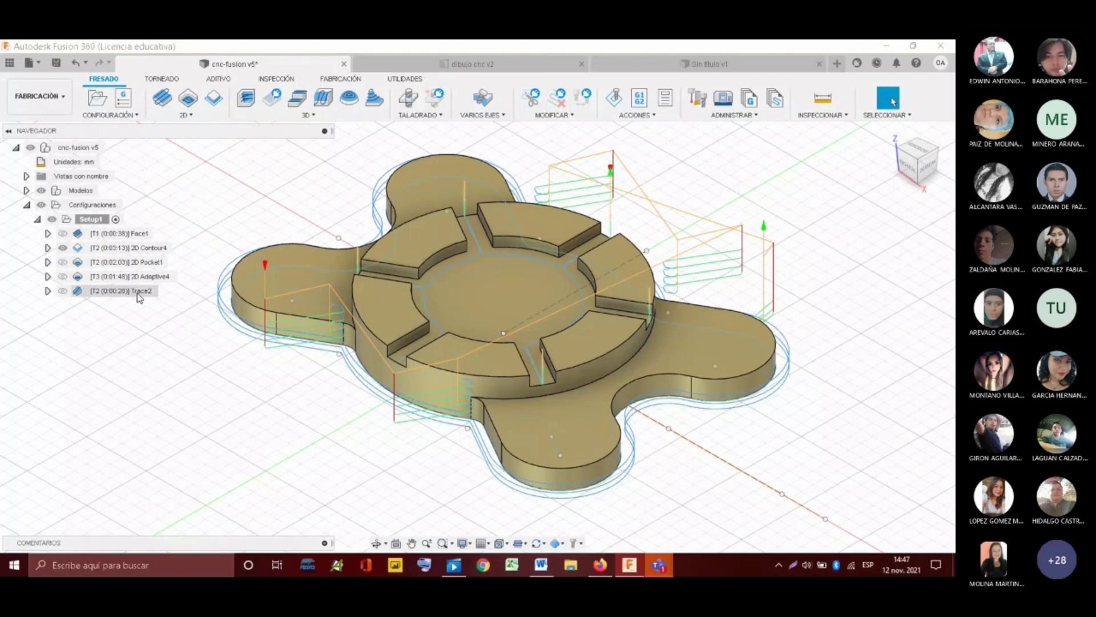
right_click(138, 292)
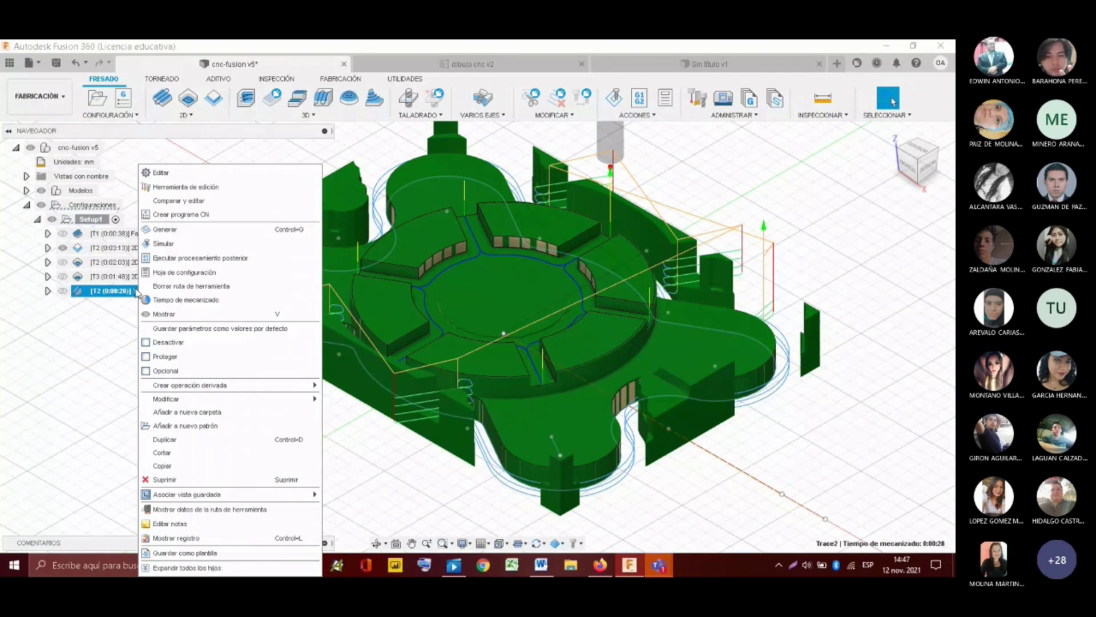
- Open Trace2's settings and review its #2 Ø6mm flat tool, 5000 rpm and 1000 mm/min feed
double_click(135, 292)
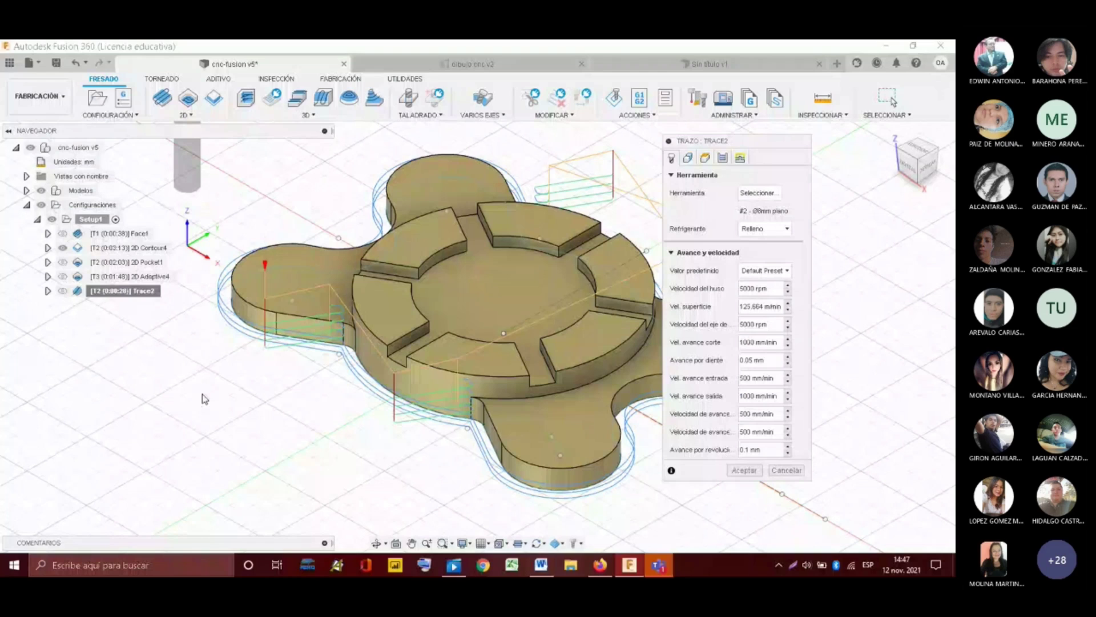
scroll(496, 227, up, 3)
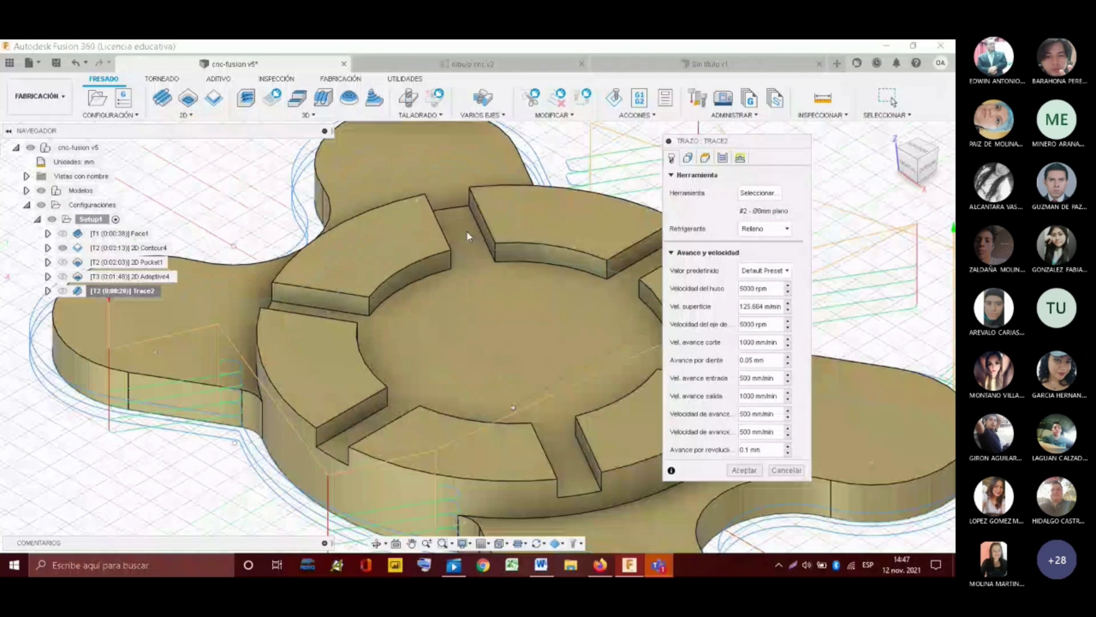
scroll(467, 235, down, 3)
scroll(518, 245, up, 3)
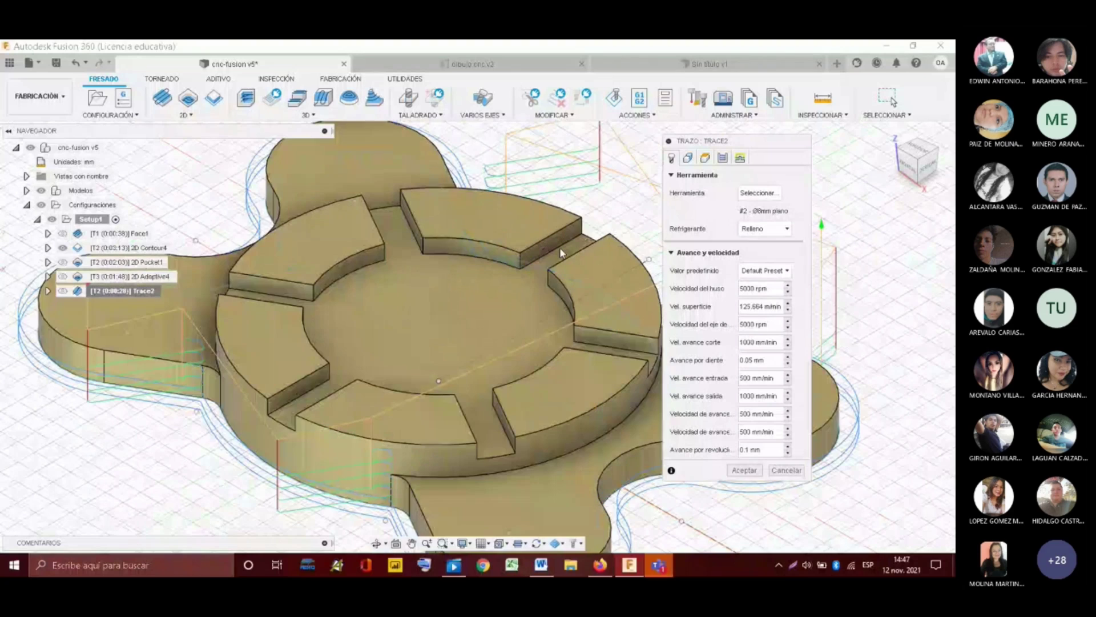
scroll(561, 253, up, 2)
scroll(504, 249, down, 2)
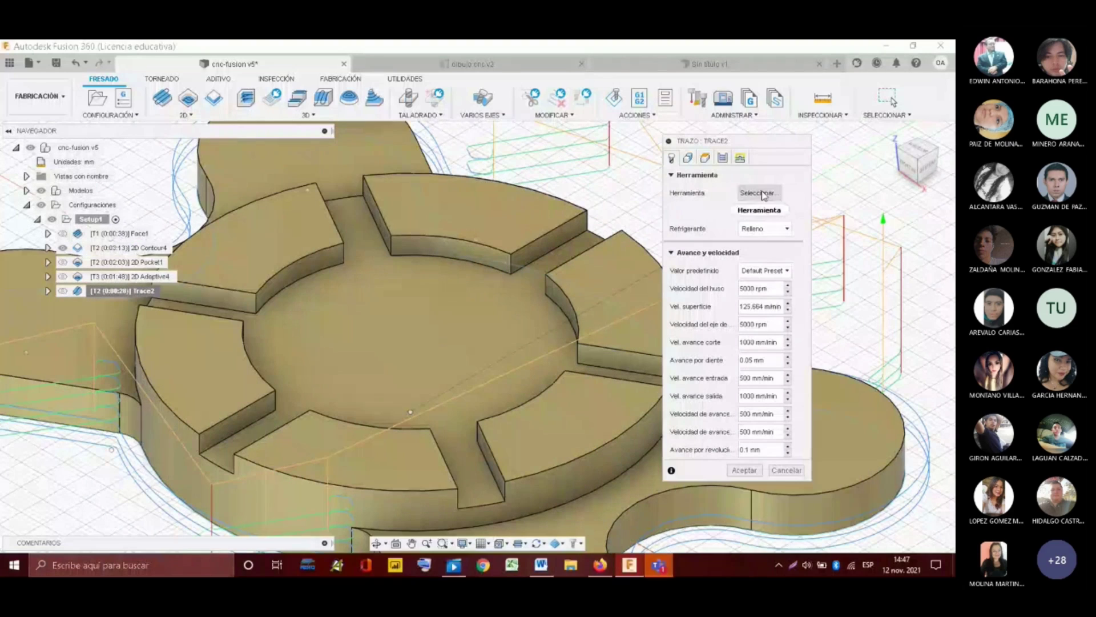
scroll(626, 262, down, 3)
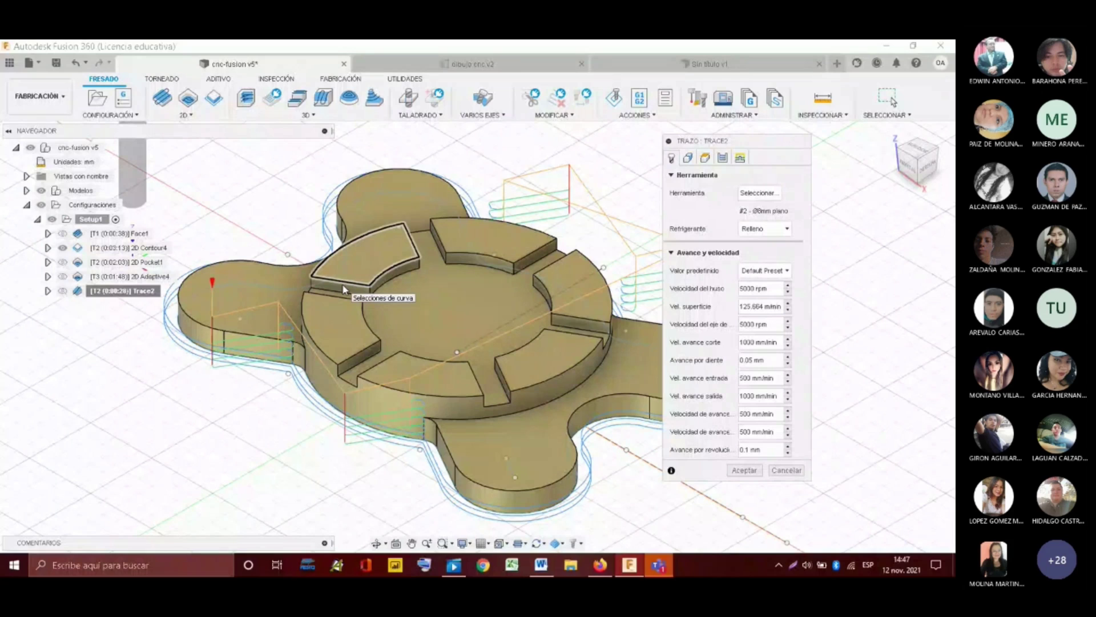
- Review Trace2's Geometry, Heights and Passes tabs, then accept the operation
click(689, 158)
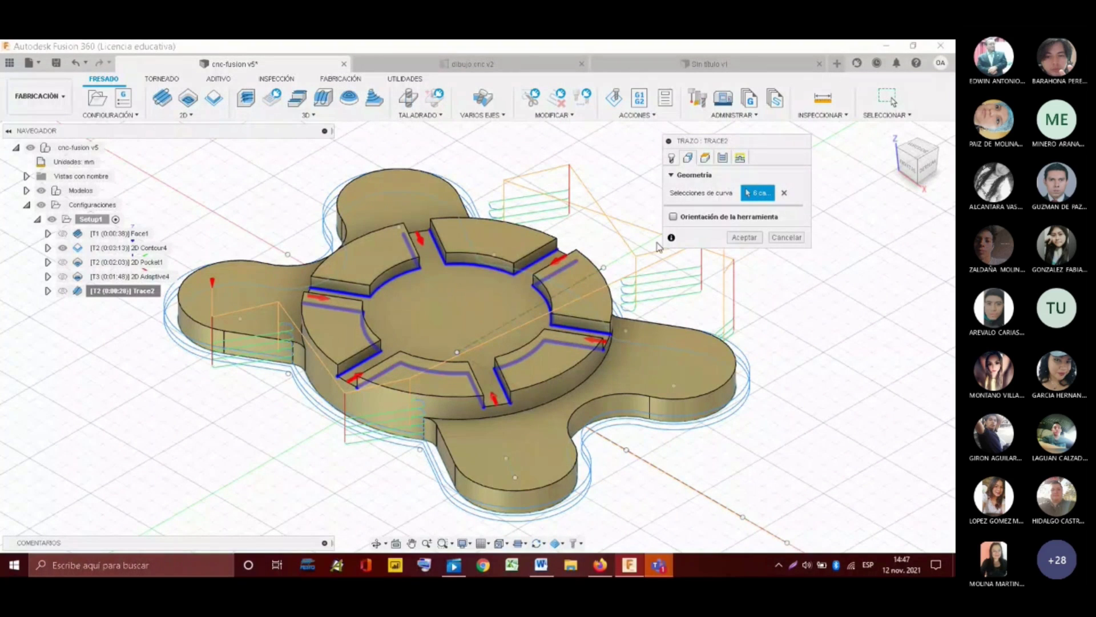
click(706, 159)
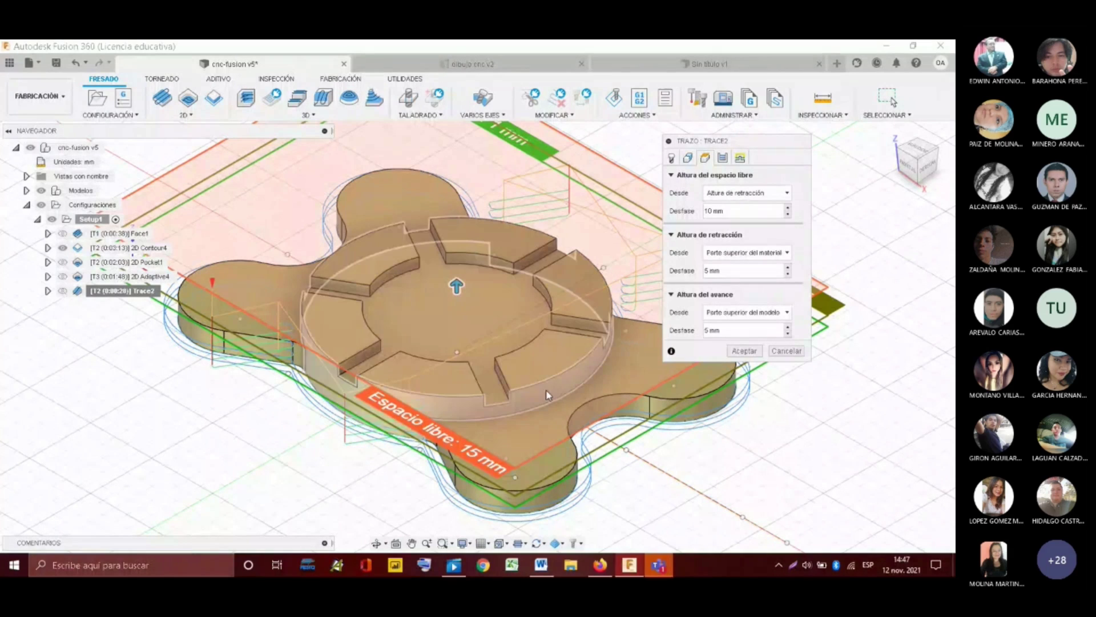
click(723, 159)
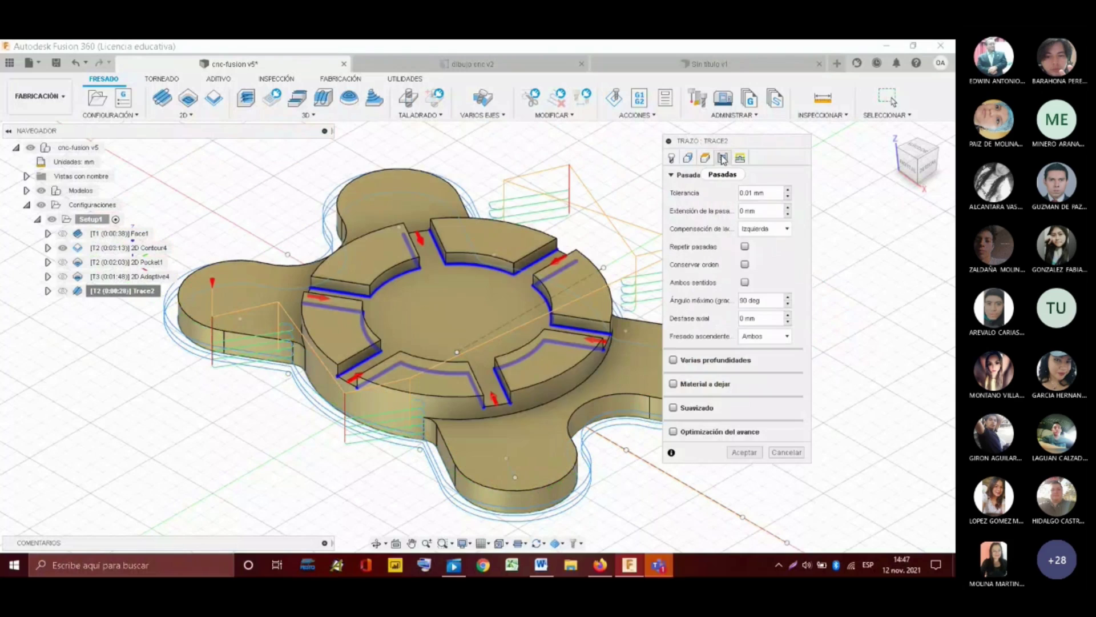
click(673, 159)
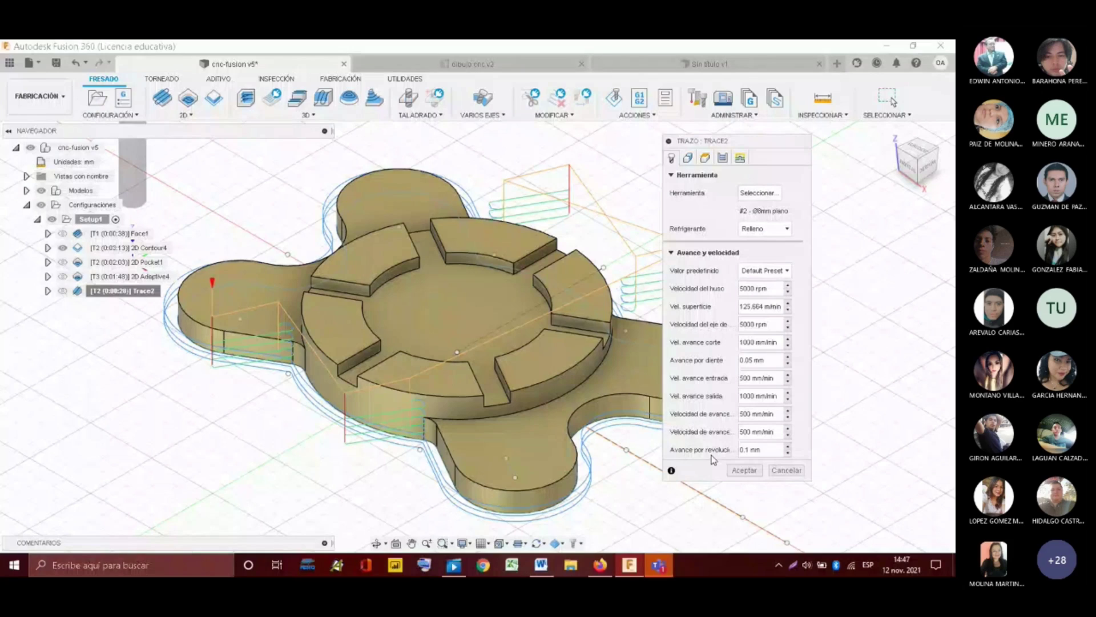
click(744, 470)
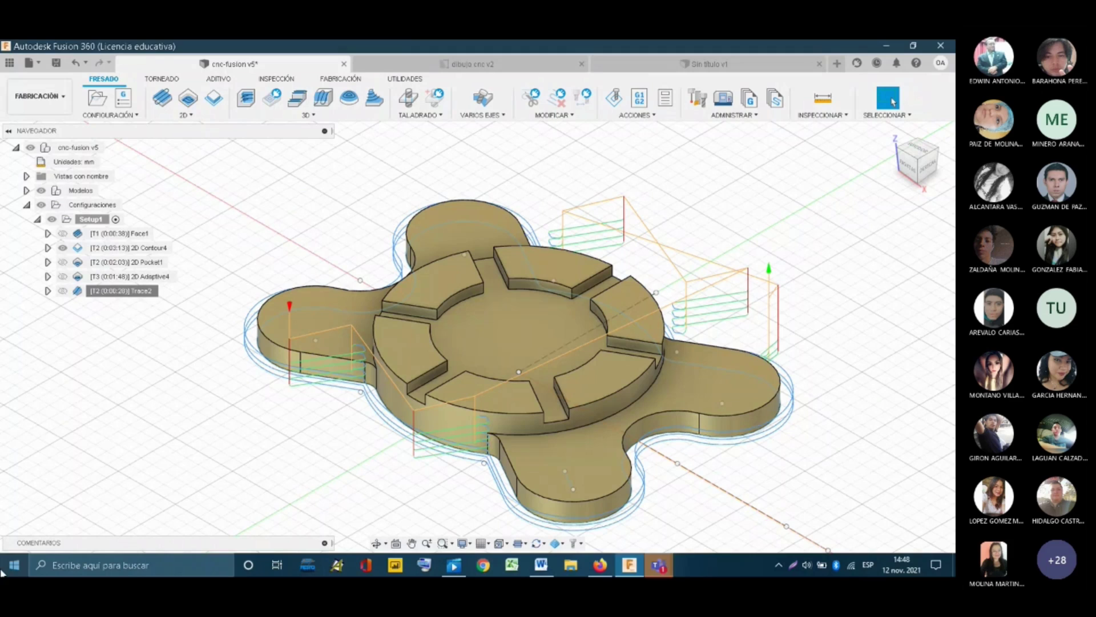
- Select Setup1 and start a simulation of all its toolpaths from the Actions menu
click(89, 219)
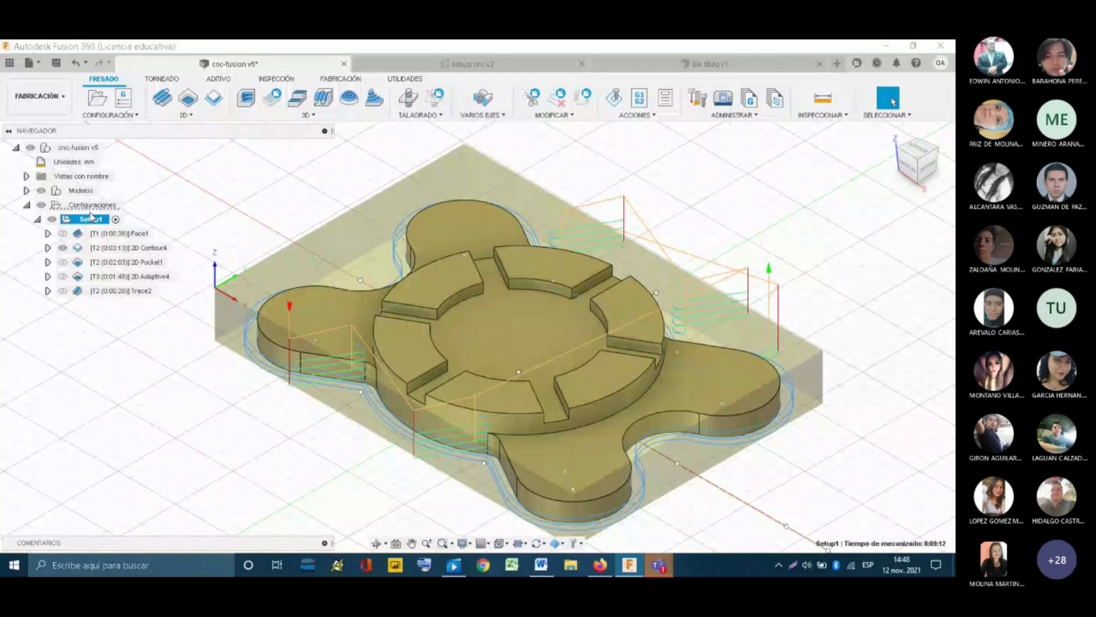
click(635, 116)
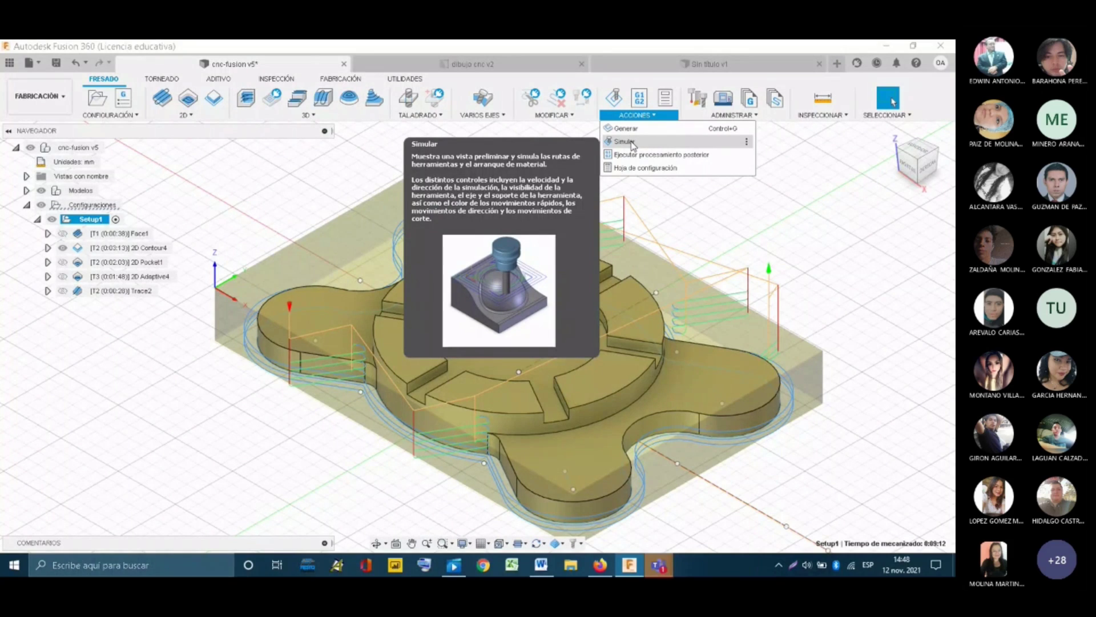
click(631, 143)
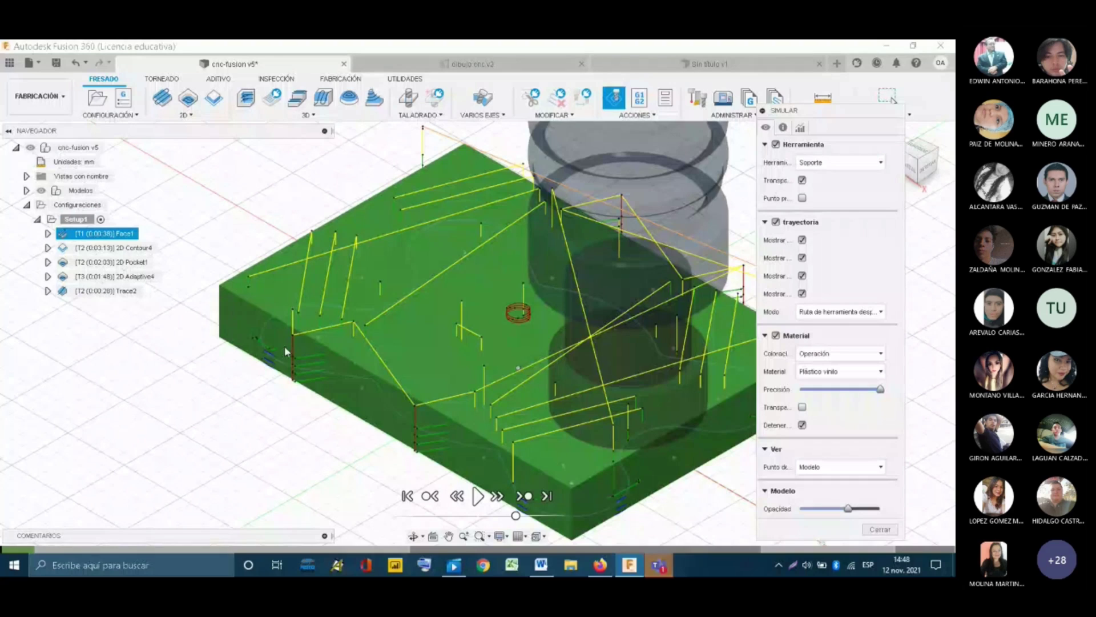
- Play the Setup1 simulation, scrubbing ahead through each operation until the slots are cut
shift+middle_drag(284, 346, 624, 316)
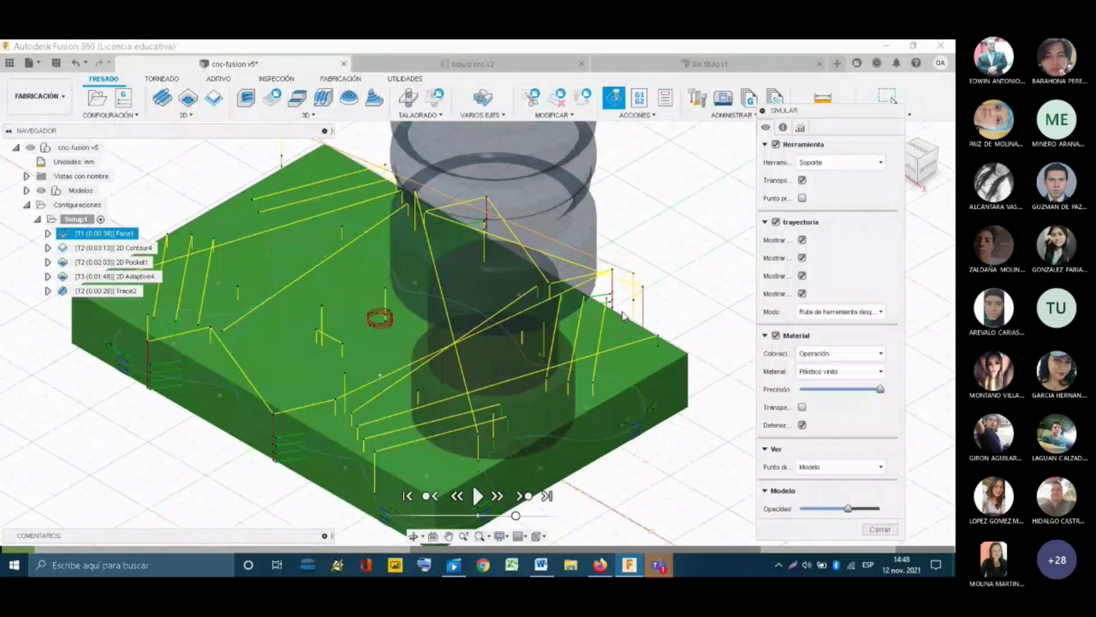
scroll(486, 311, up, 1)
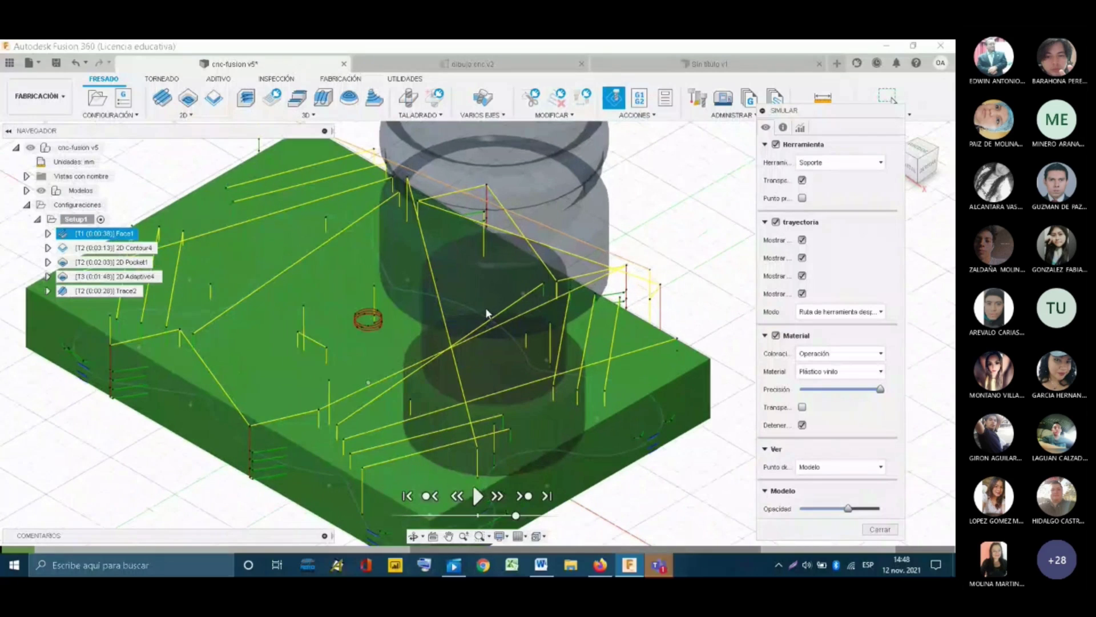
scroll(485, 307, down, 2)
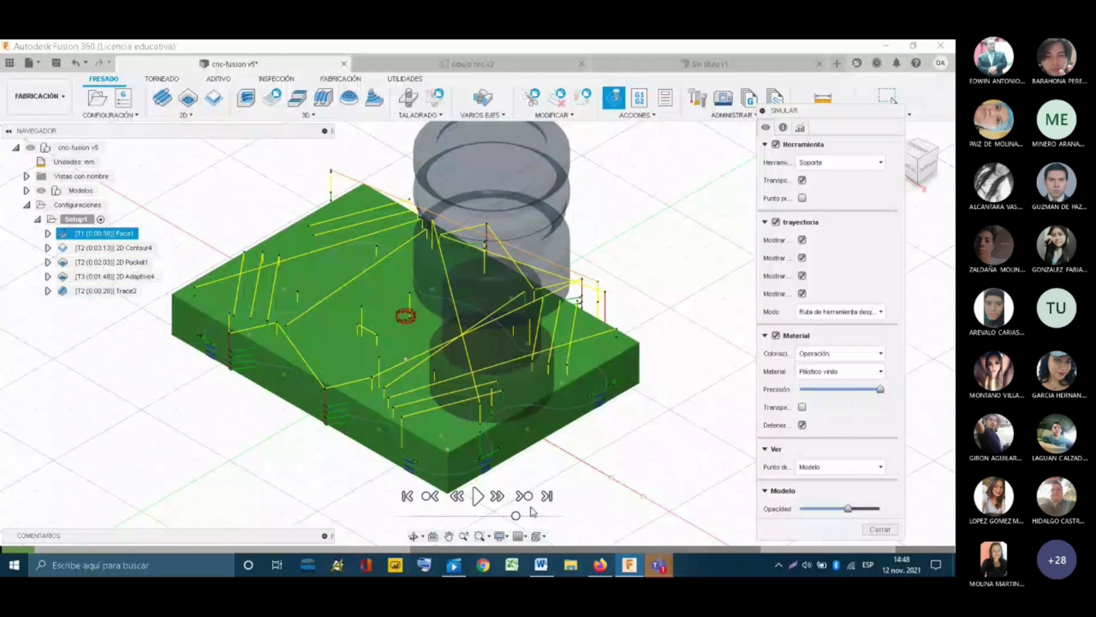
click(477, 497)
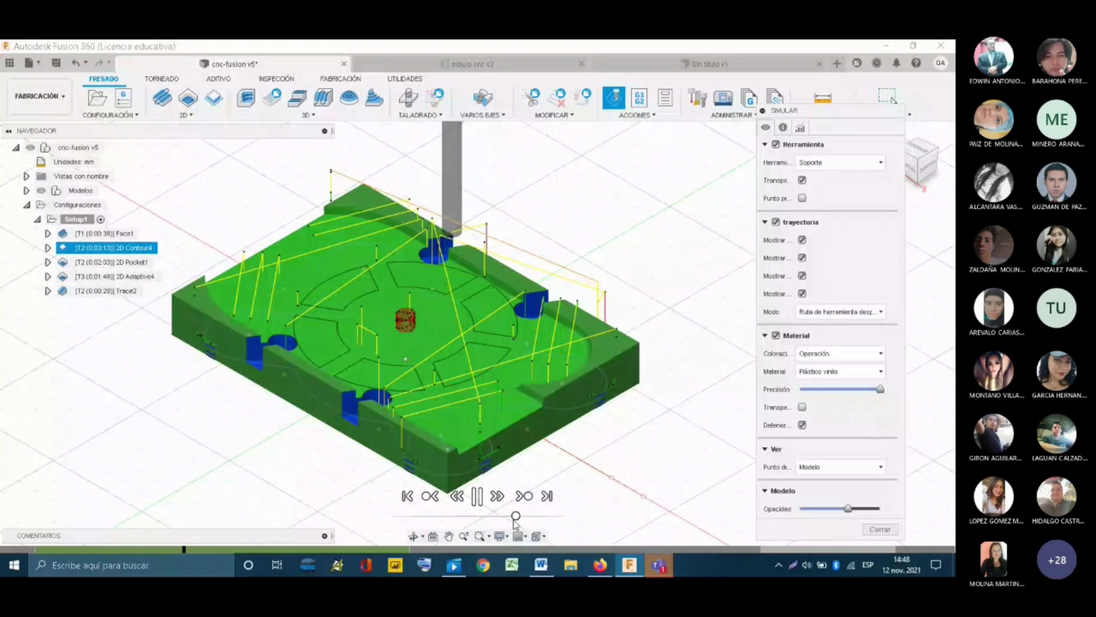
drag(515, 521, 511, 525)
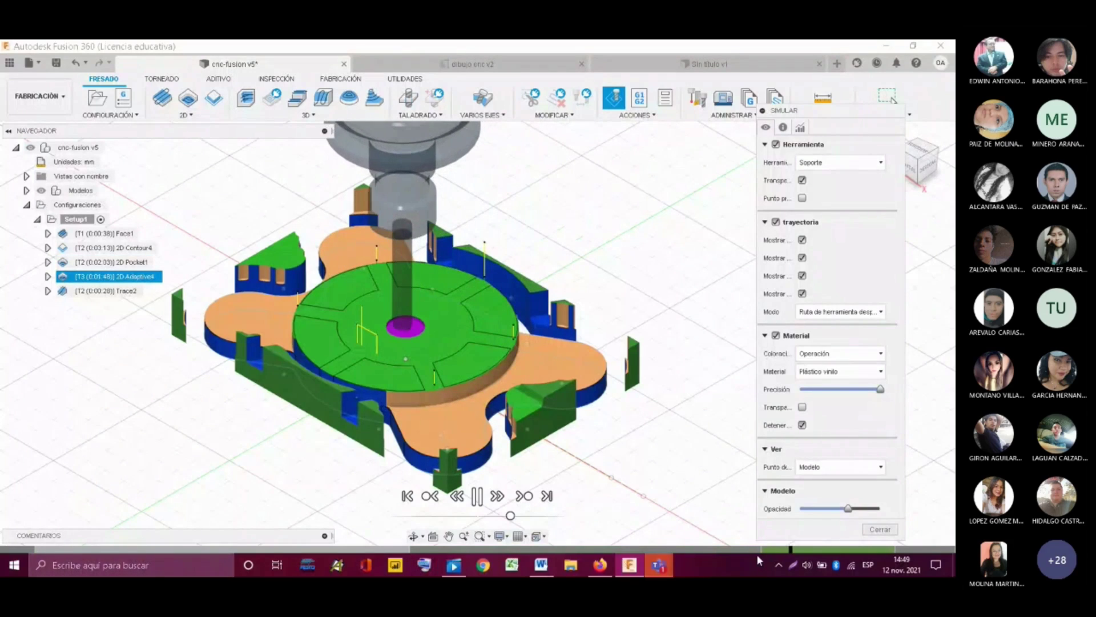
mouse_move(765, 550)
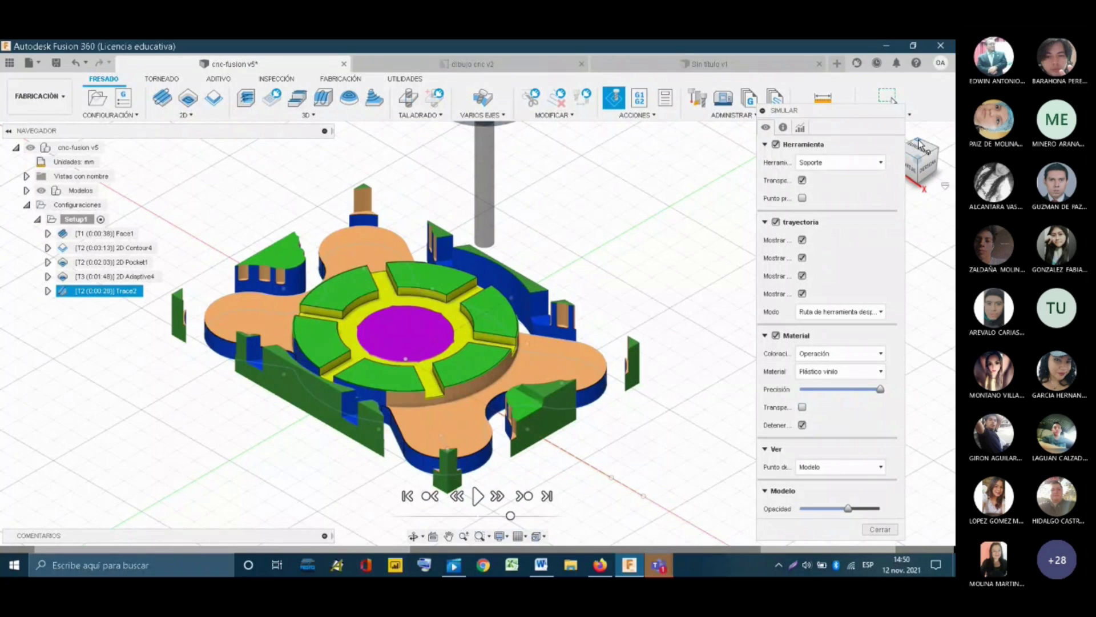
- Inspect the simulated machined part from an isometric view and by orbiting
drag(918, 143, 912, 144)
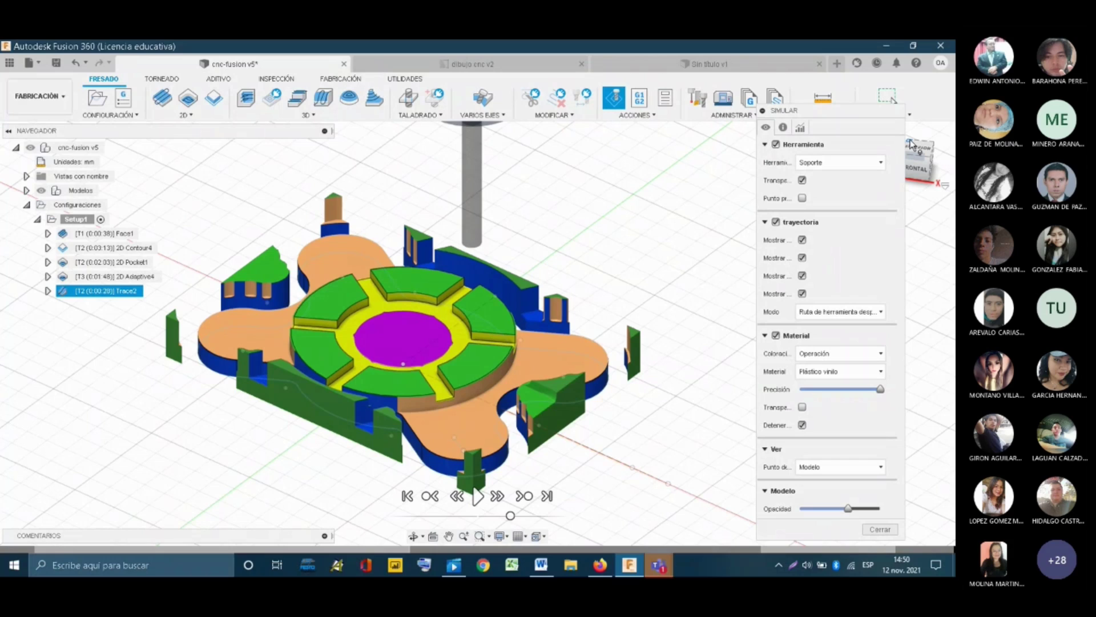
click(912, 145)
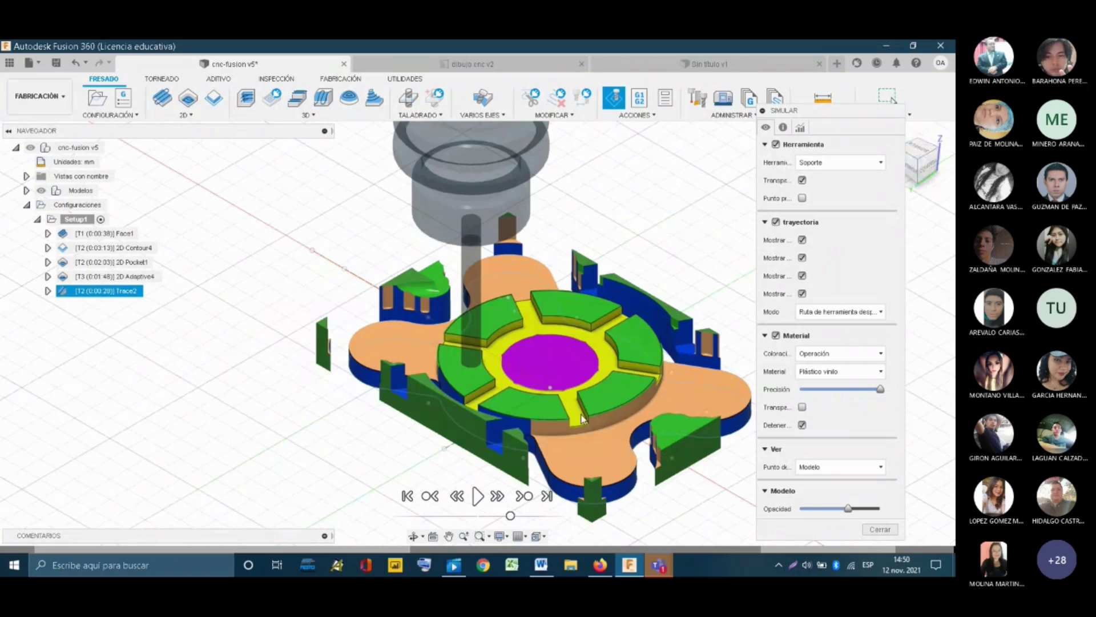
scroll(582, 418, up, 2)
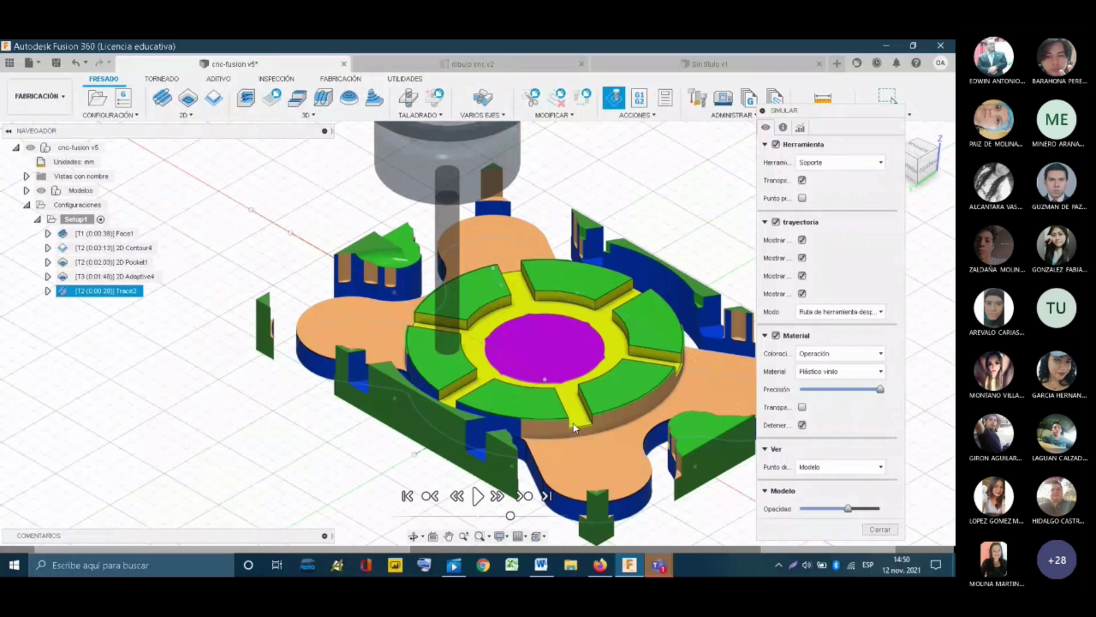
shift+middle_drag(574, 428, 342, 281)
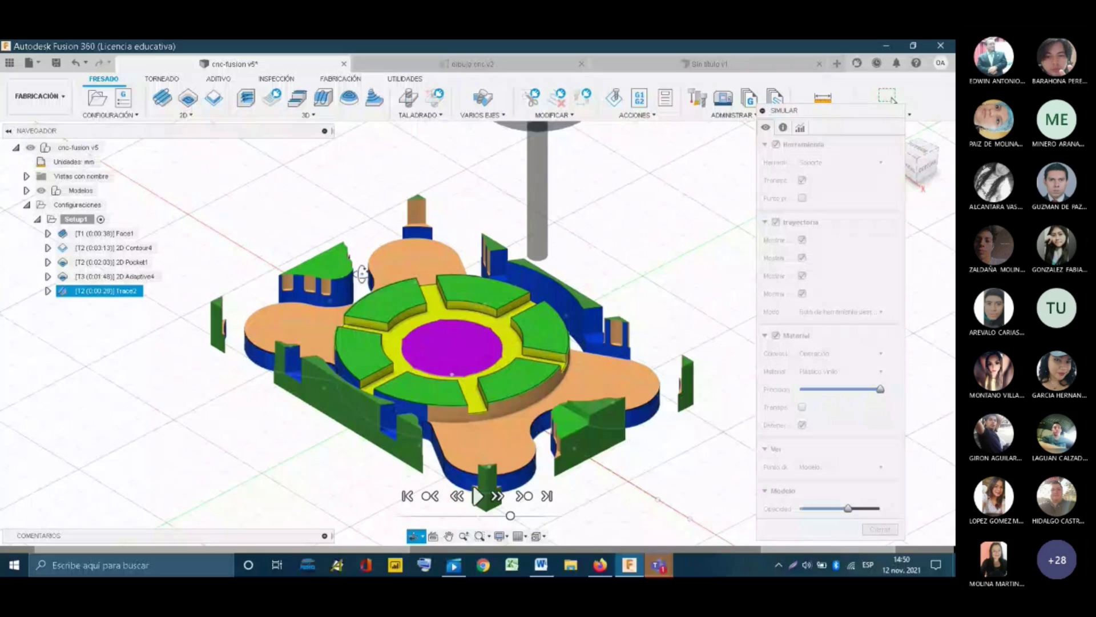
key(Escape)
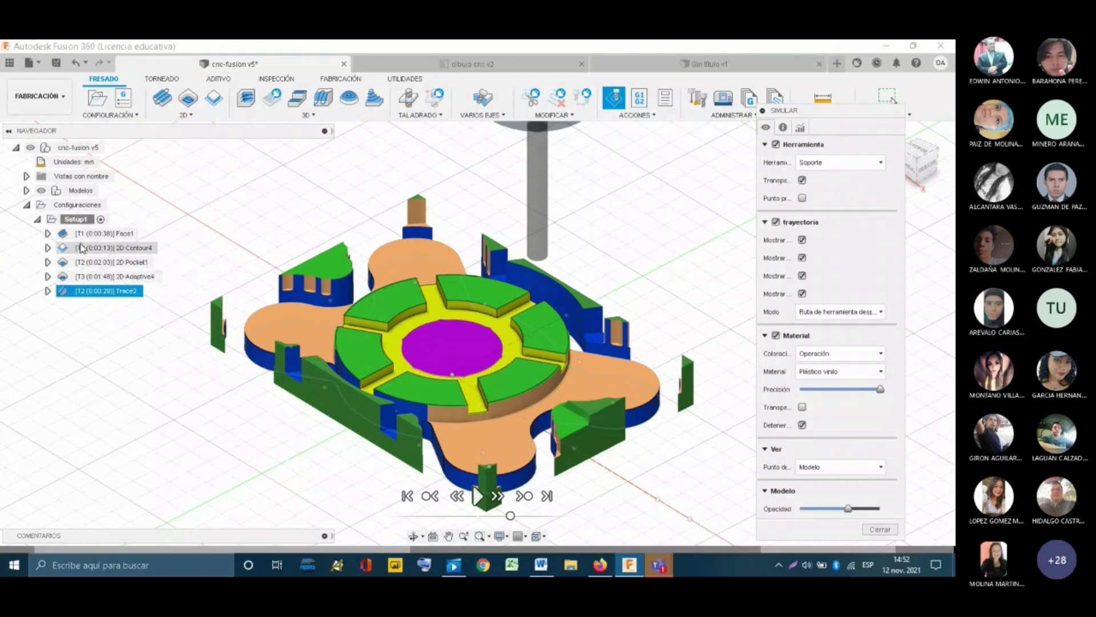
- Close the simulation and bring up Setup1's context menu
right_click(81, 221)
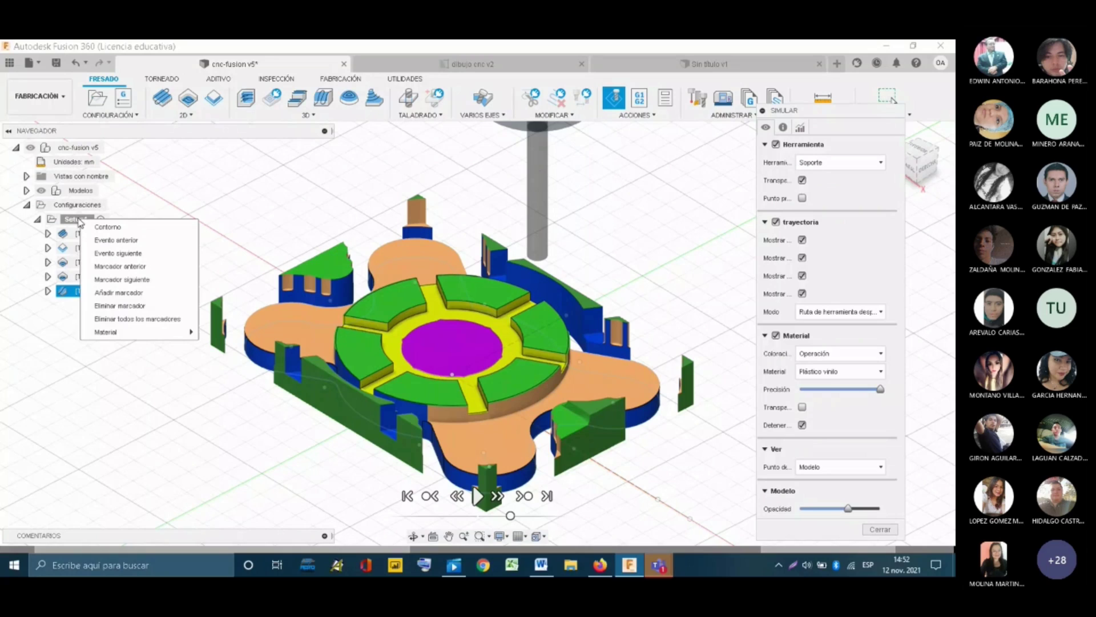
right_click(72, 220)
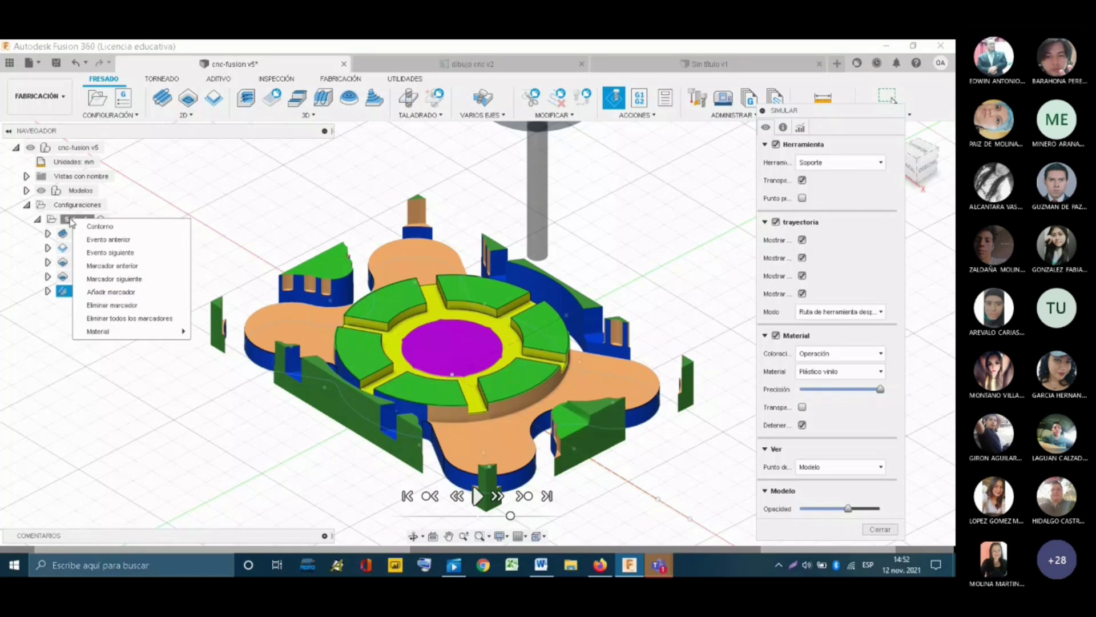
click(173, 398)
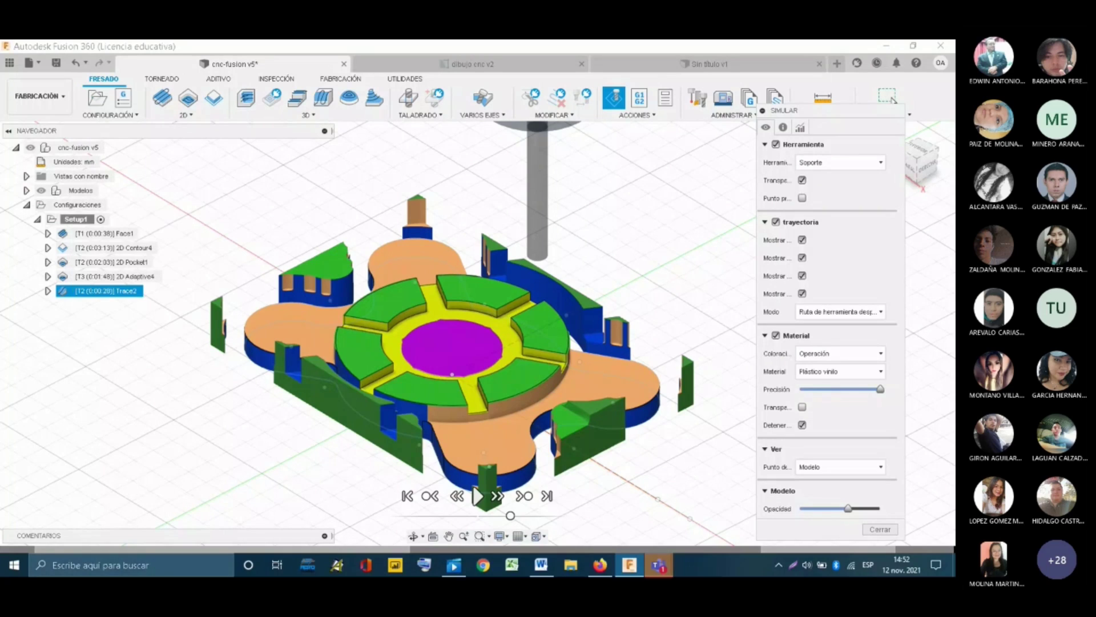
click(879, 530)
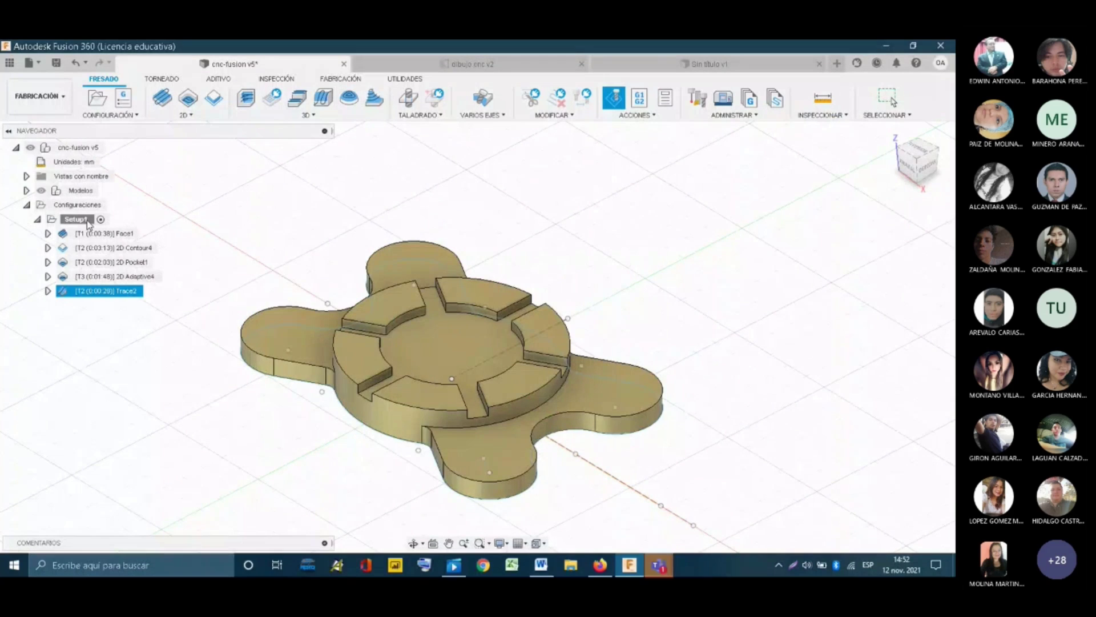
click(86, 220)
right_click(85, 220)
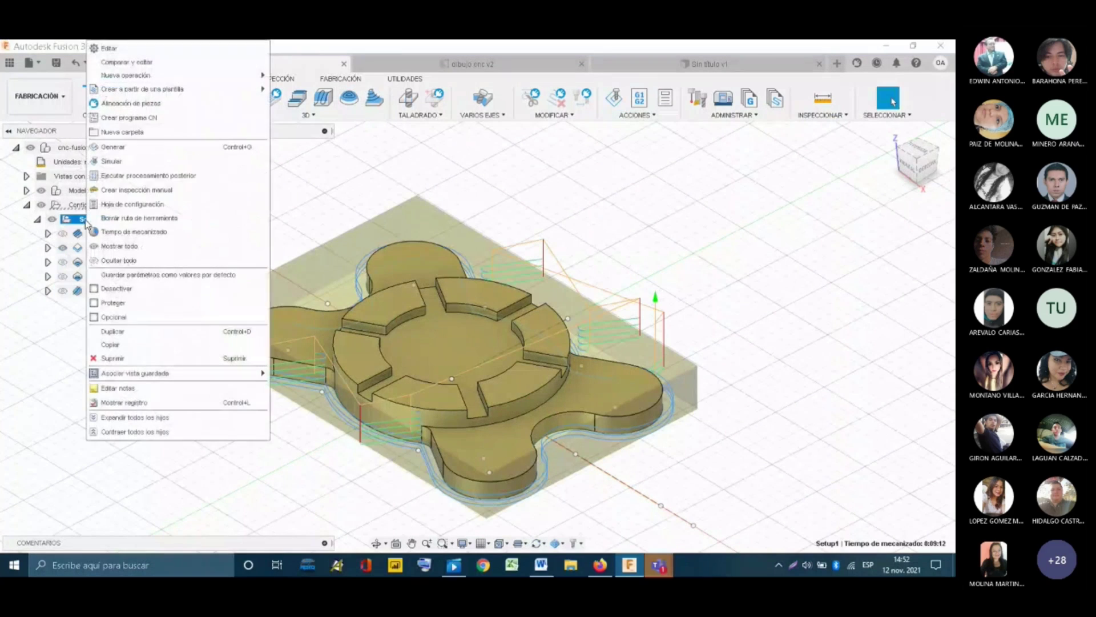
- Choose Generate to regenerate Setup1's toolpaths
click(141, 148)
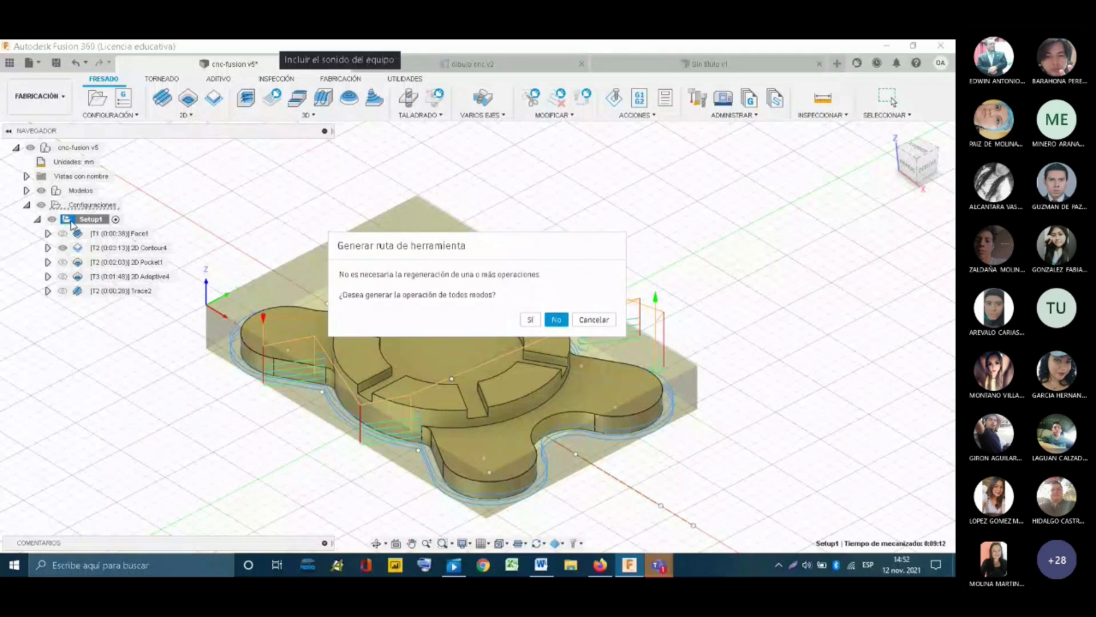
- Confirm generating all Setup1 operations, then look over the Chumacera drawing PDF
click(530, 320)
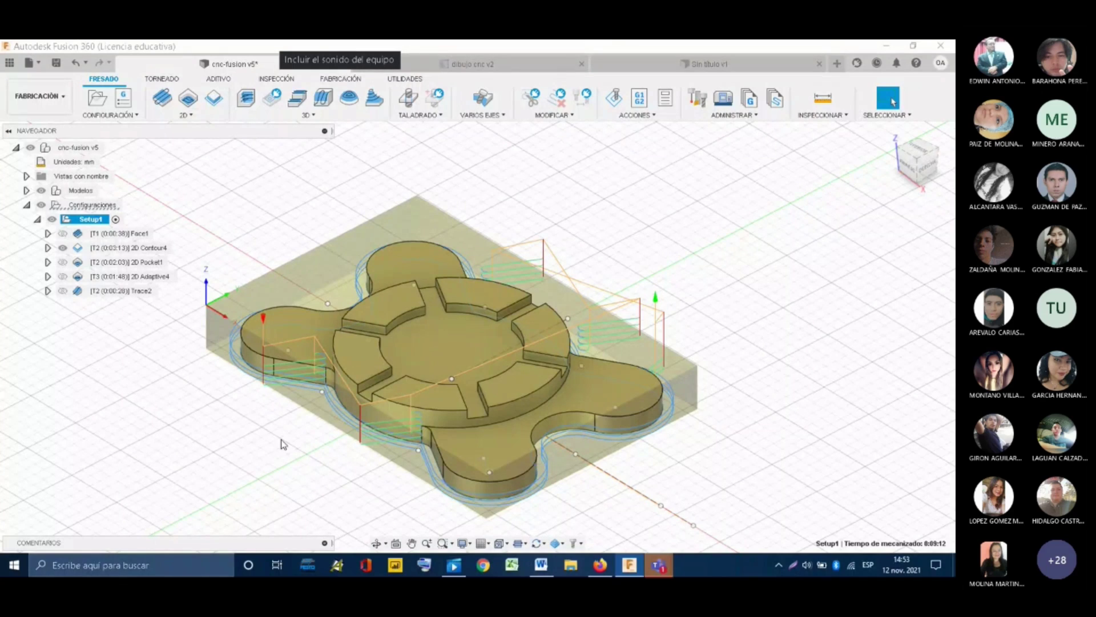
scroll(285, 437, down, 2)
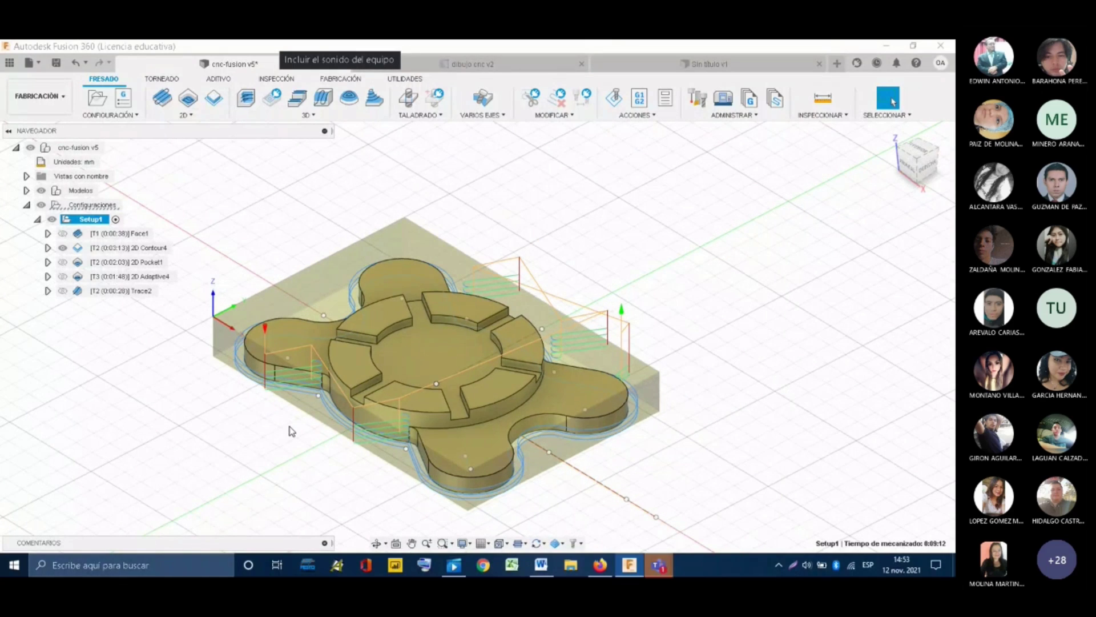
scroll(302, 429, up, 2)
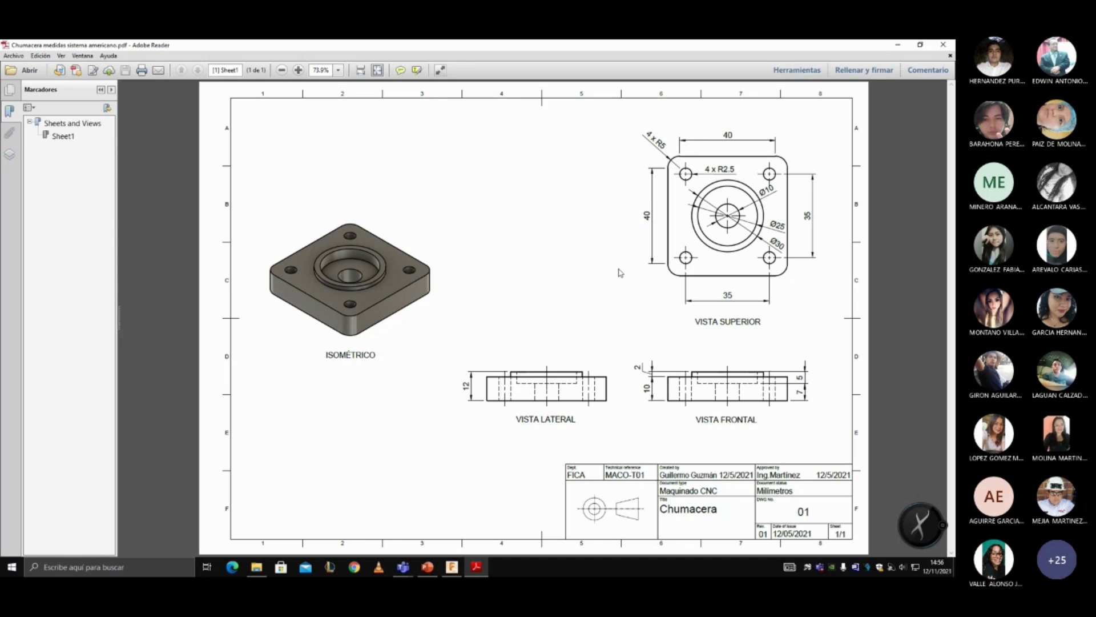
- Start a new sketch on the horizontal XY origin plane and view it from the top
click(452, 567)
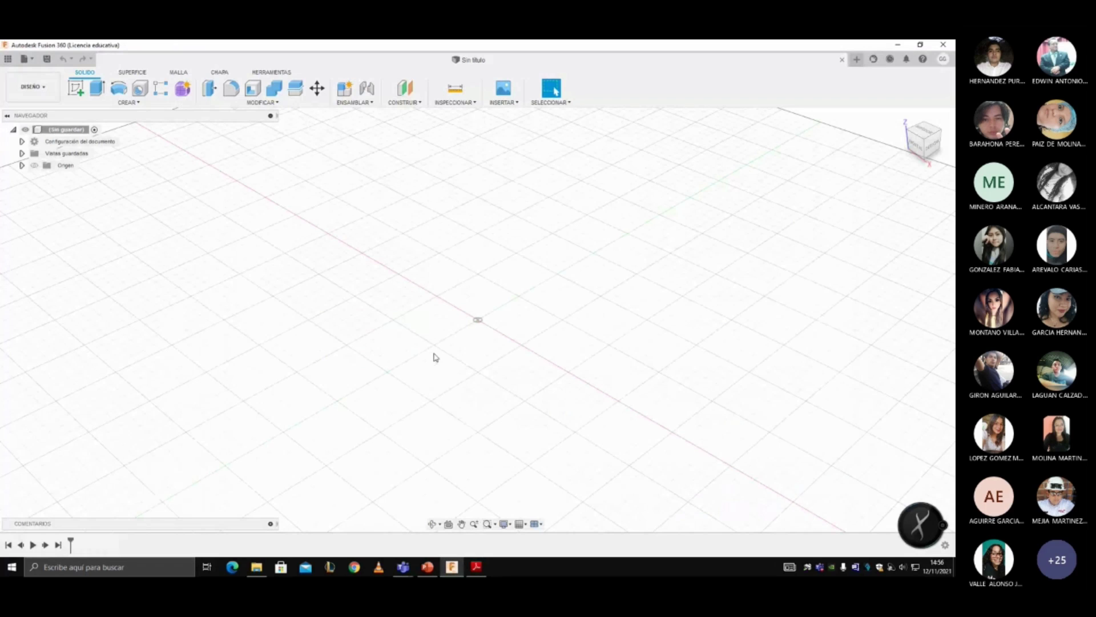
click(76, 88)
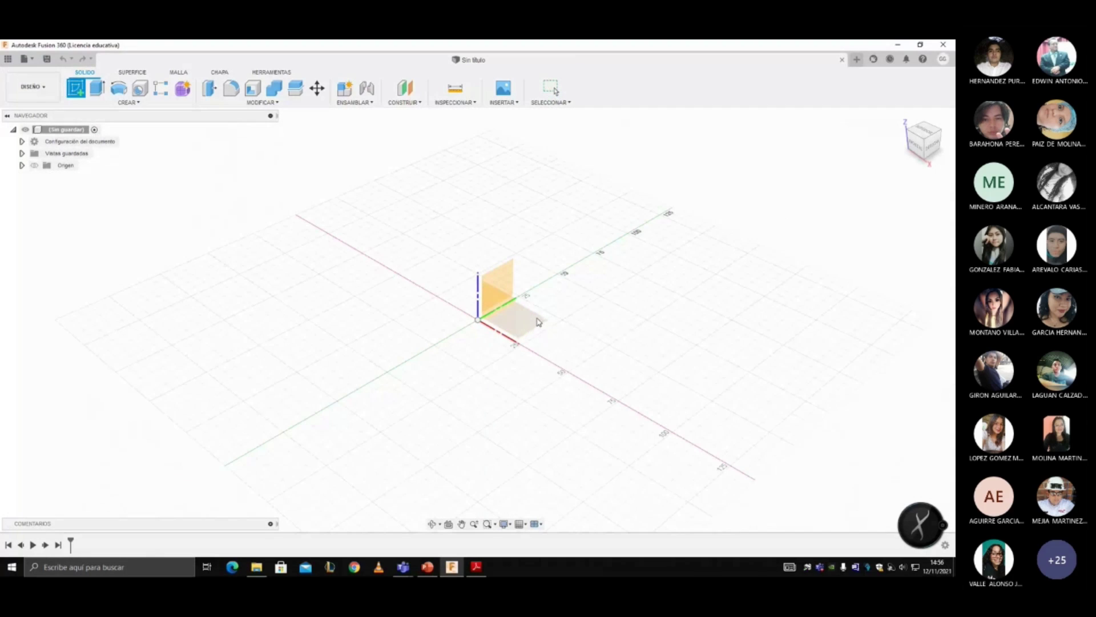
click(538, 321)
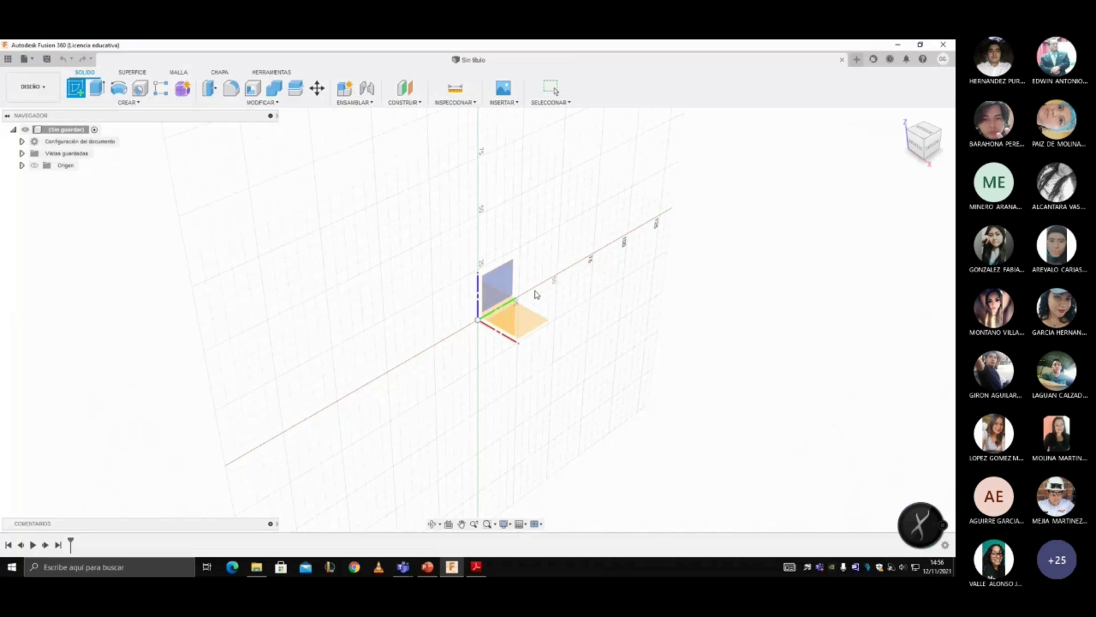
click(540, 330)
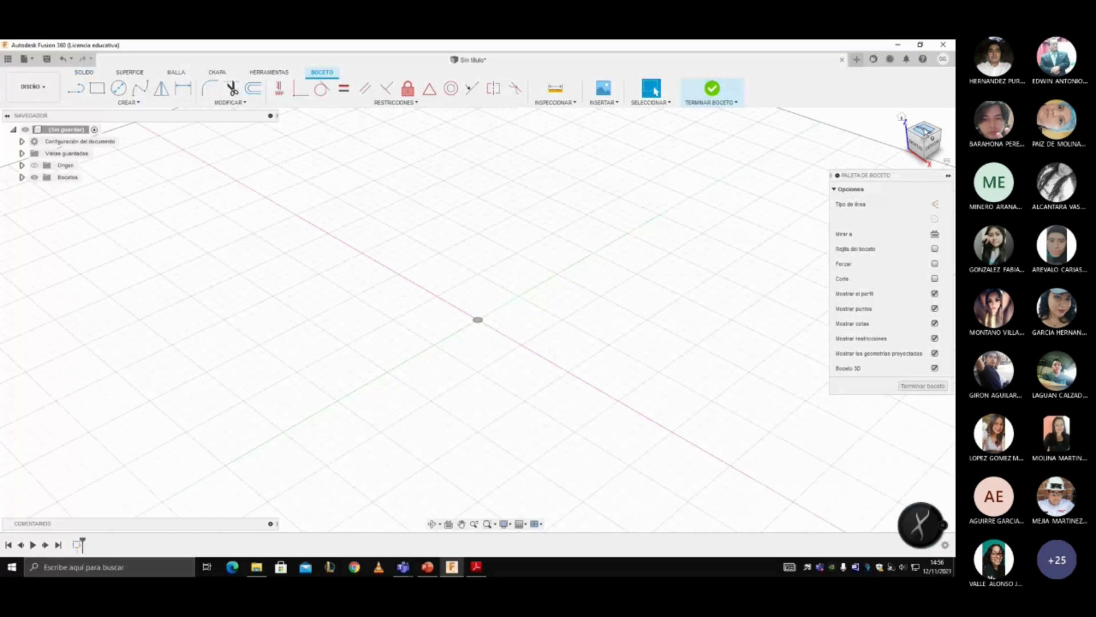
click(926, 130)
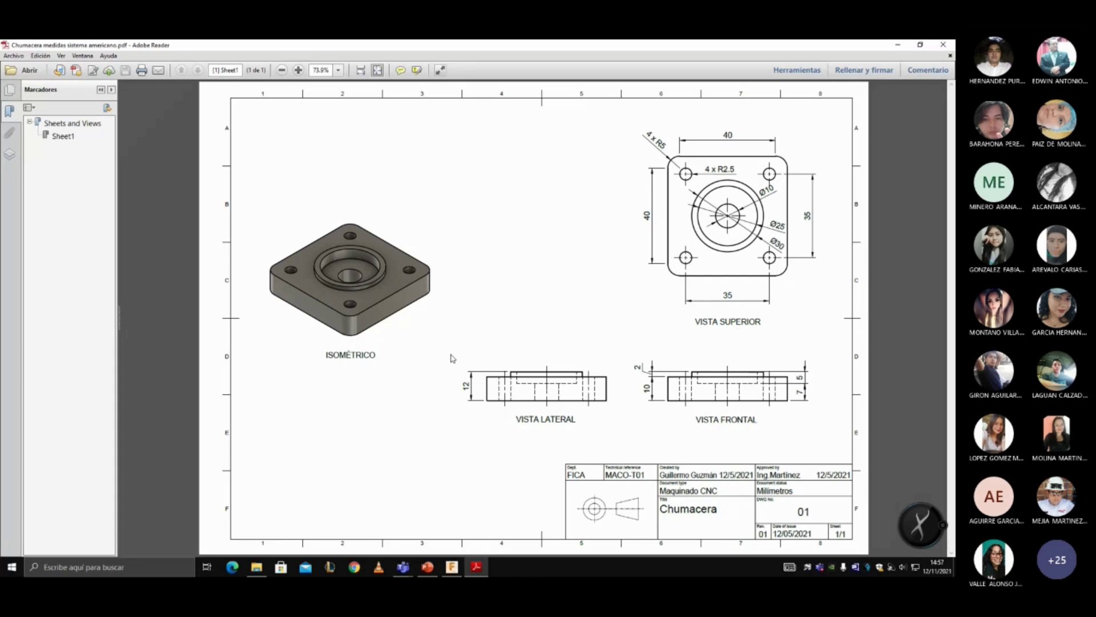
- Draw a 50 by 50 mm center rectangle on the origin
click(459, 571)
click(128, 102)
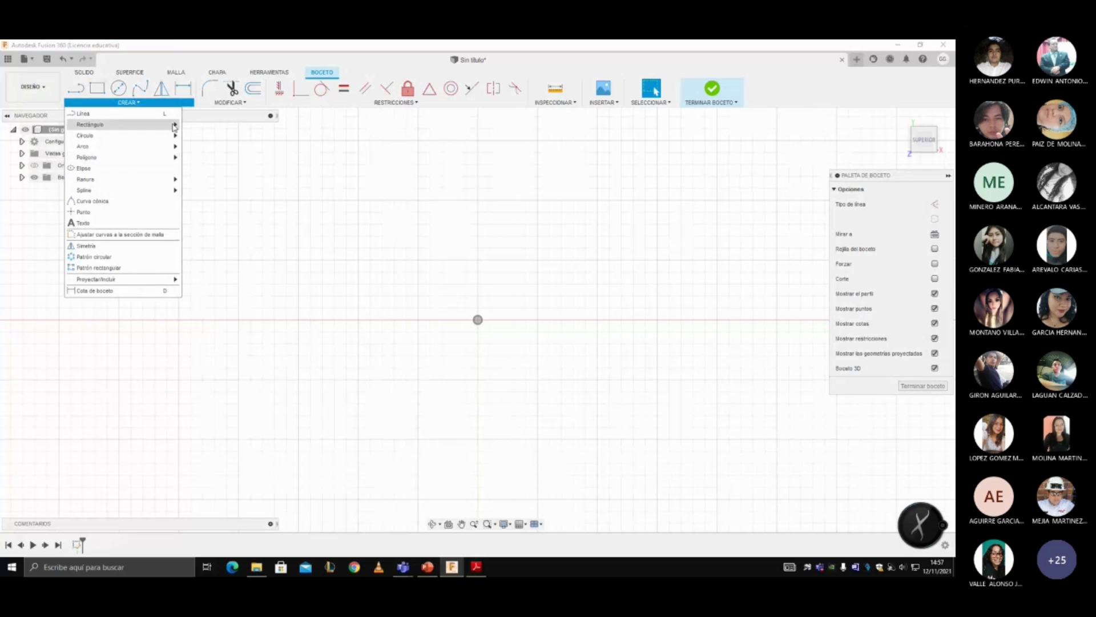
mouse_move(178, 126)
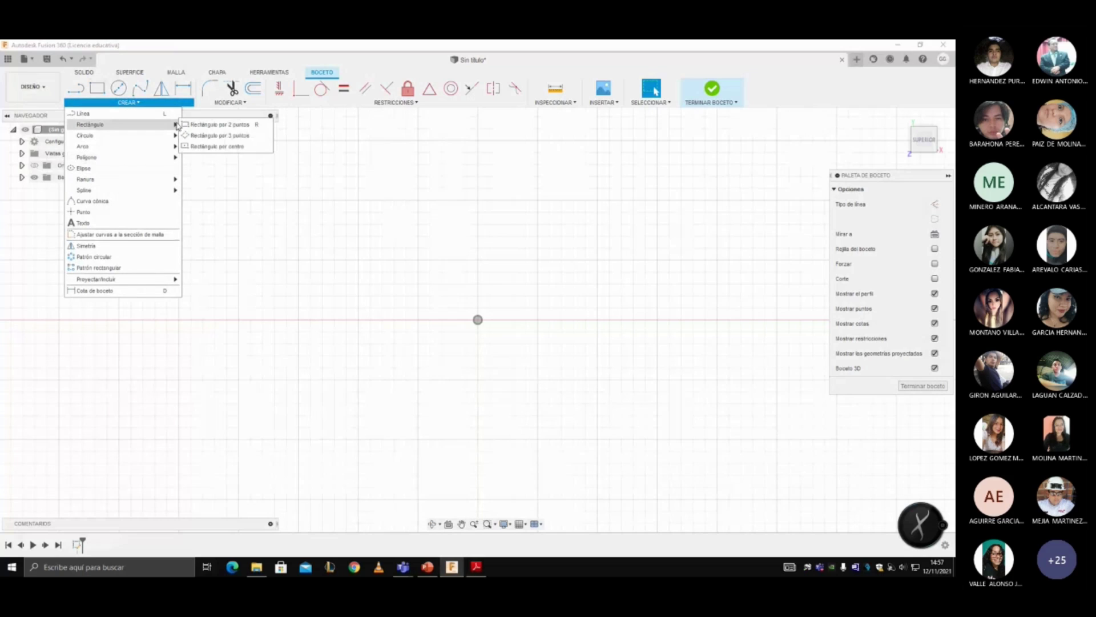
click(217, 146)
click(477, 320)
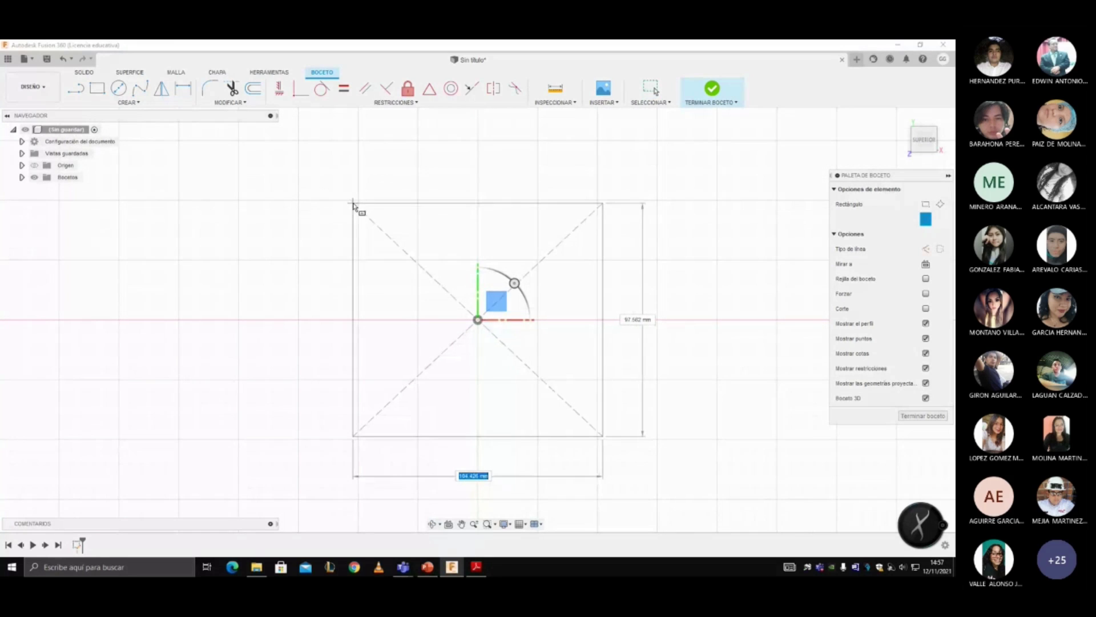
text(50)
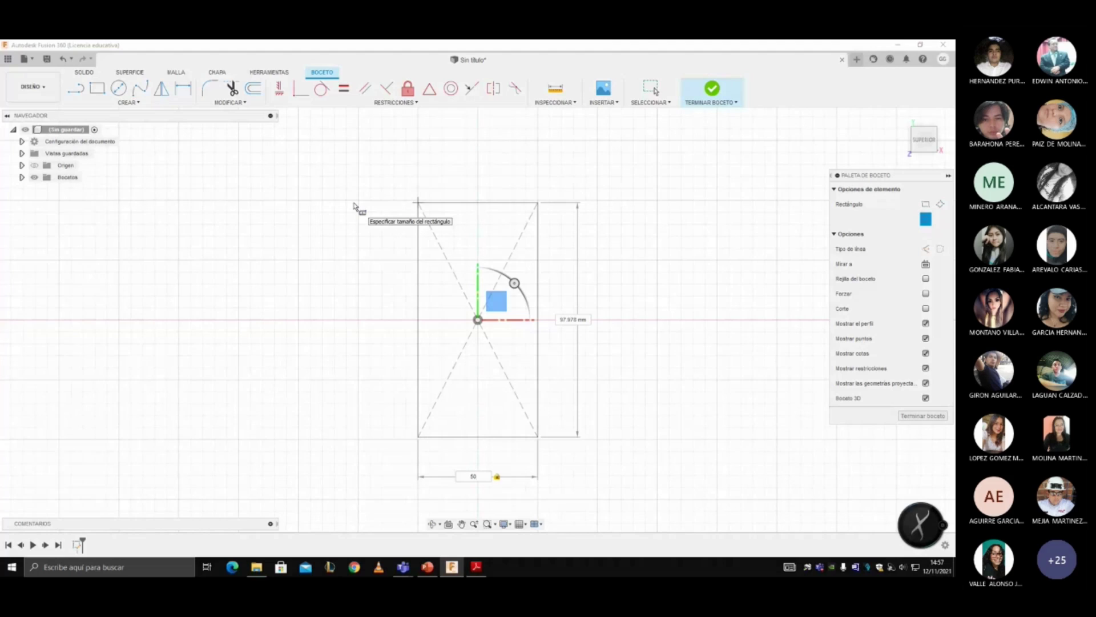
key(Tab)
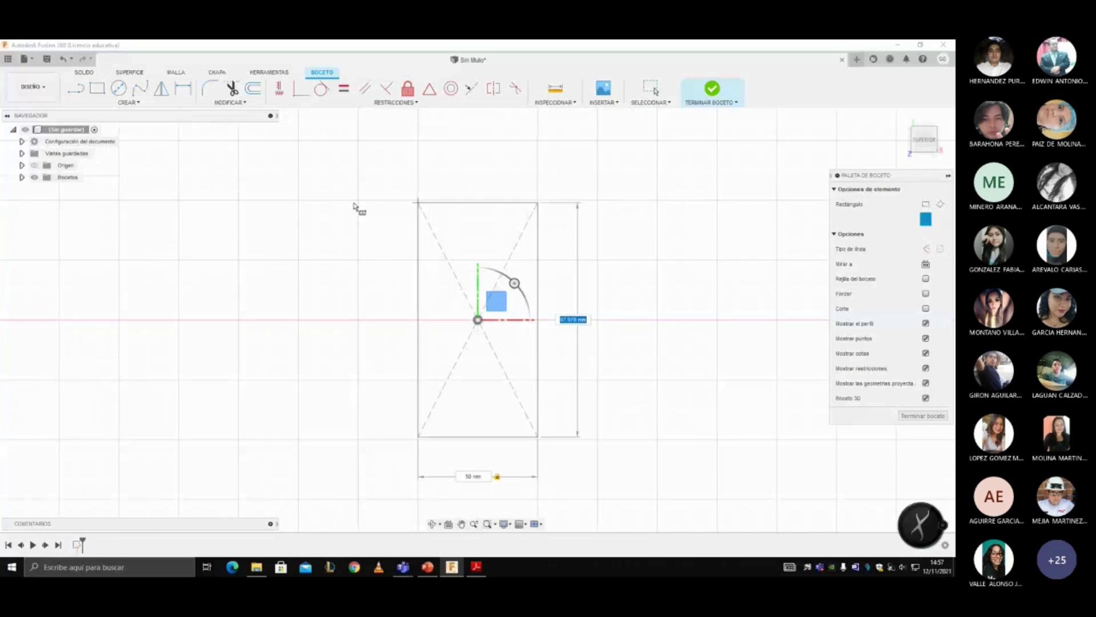
text(50)
key(Return)
scroll(449, 262, up, 3)
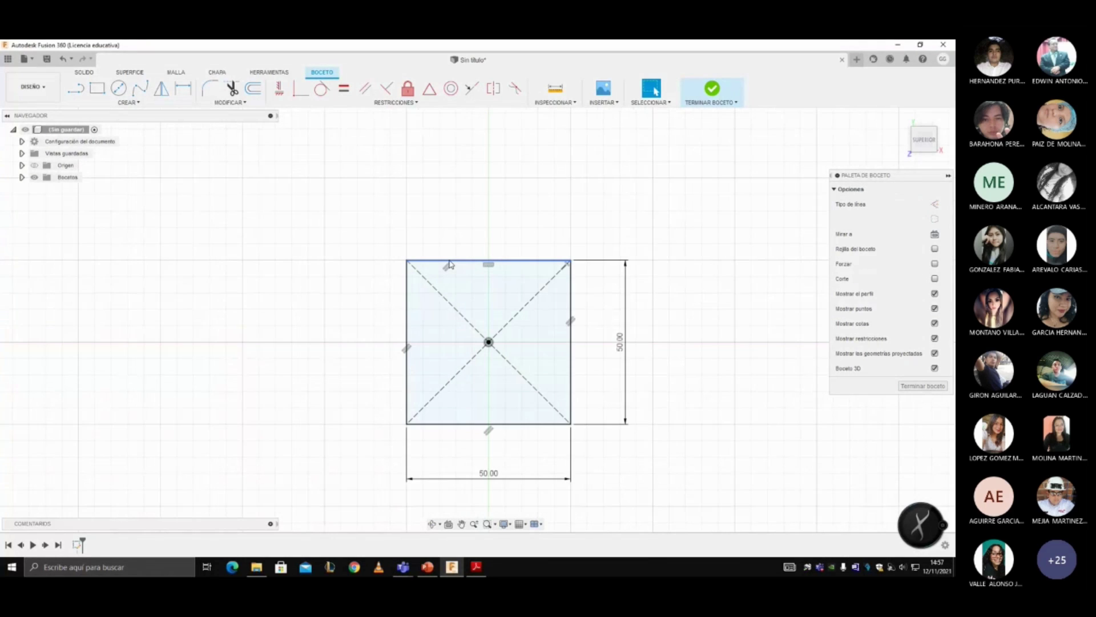
scroll(449, 263, up, 1)
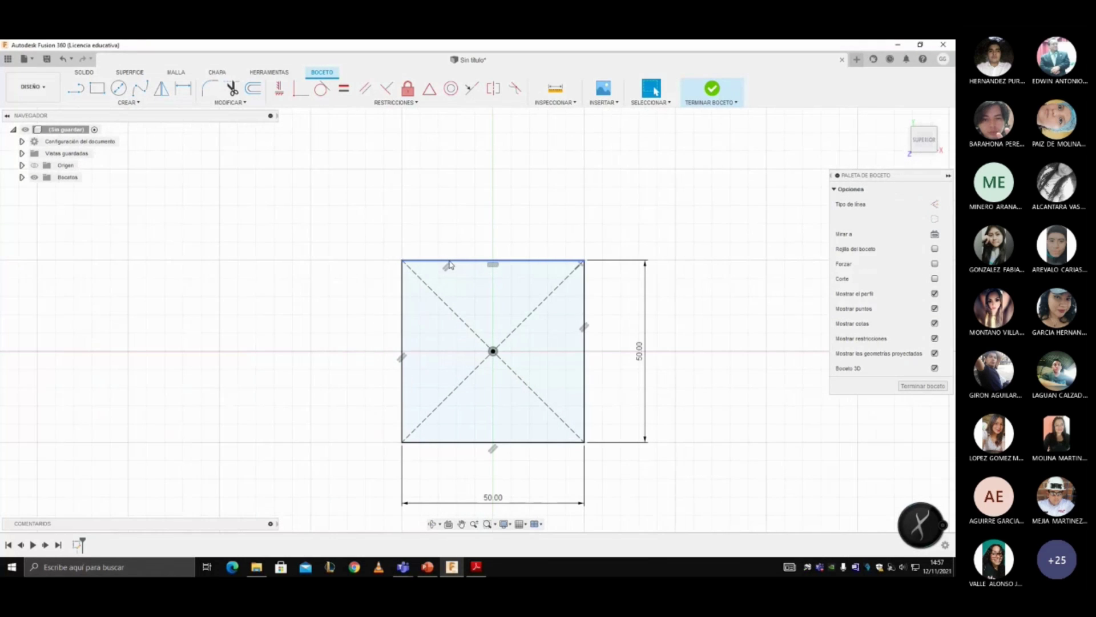
scroll(621, 331, up, 2)
scroll(625, 282, down, 3)
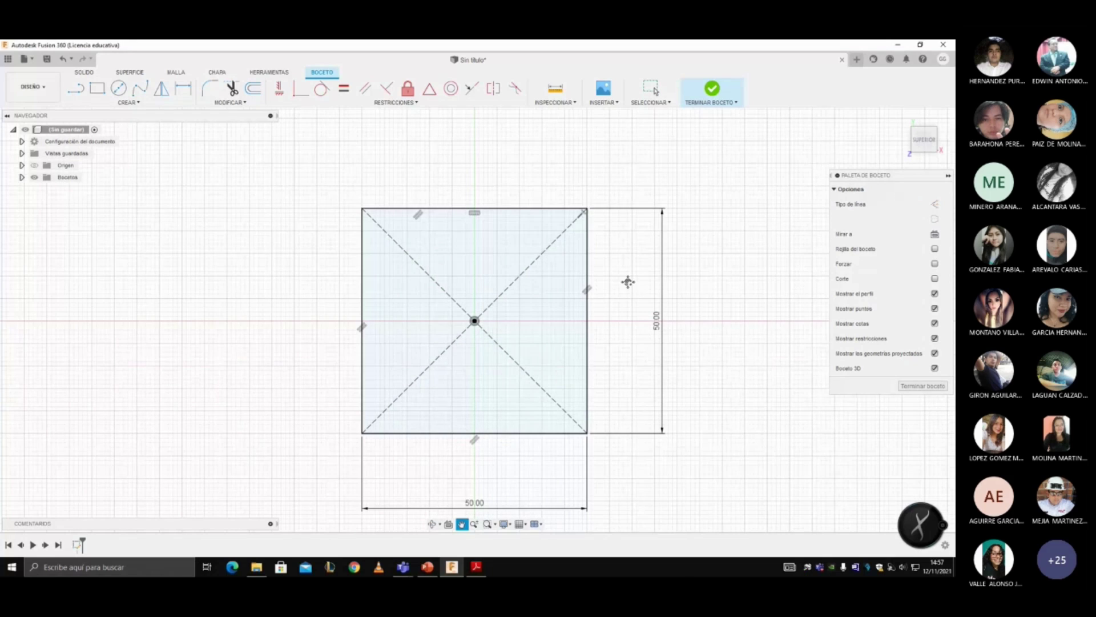
- Check the Chumacera drawing PDF, then return to the Fusion 360 sketch
click(476, 571)
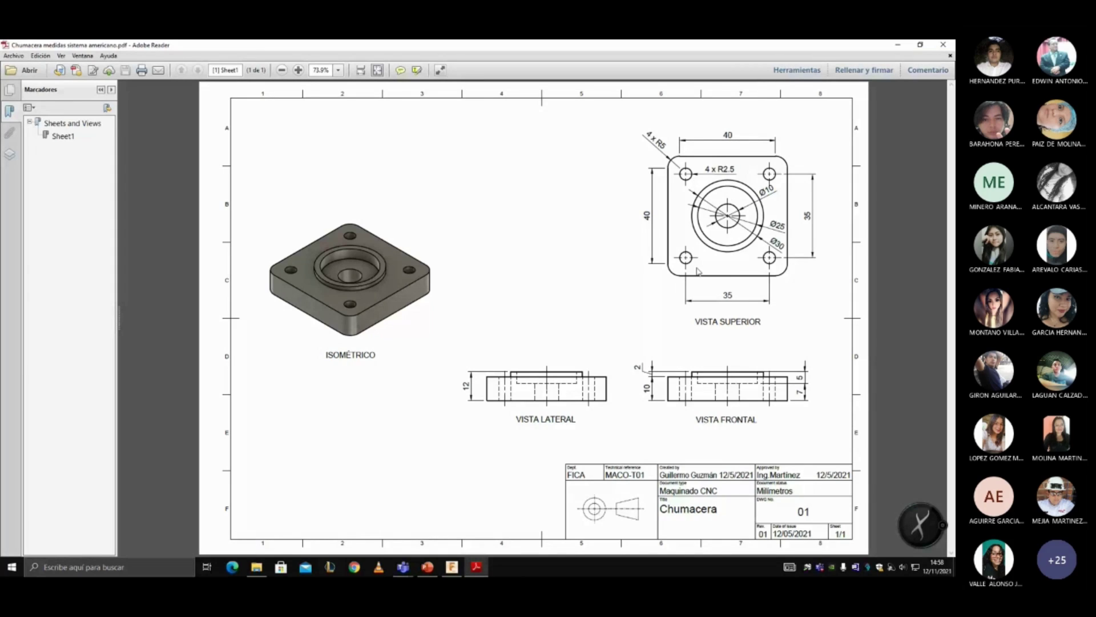
click(451, 567)
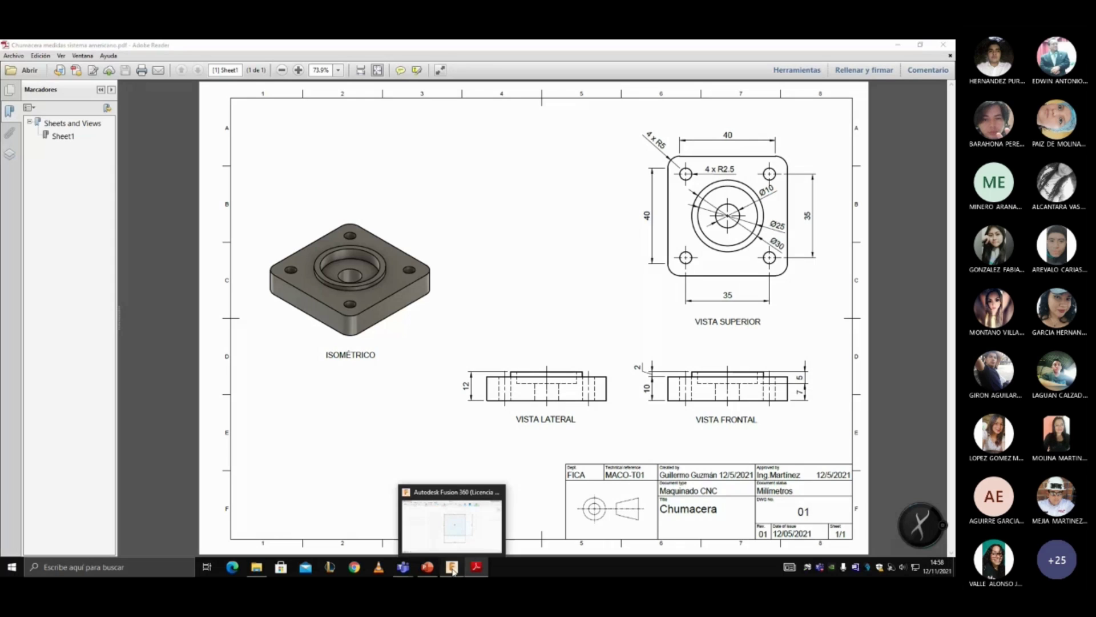
click(453, 568)
- Draw a 35 by 35 mm center rectangle on the origin inside the square
click(131, 106)
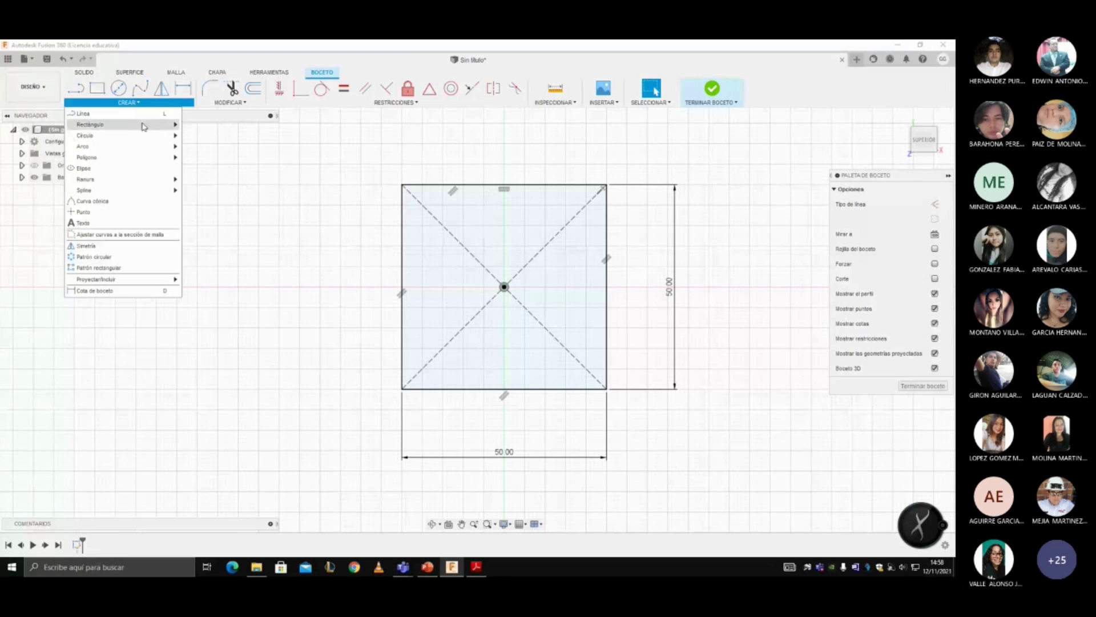
click(228, 146)
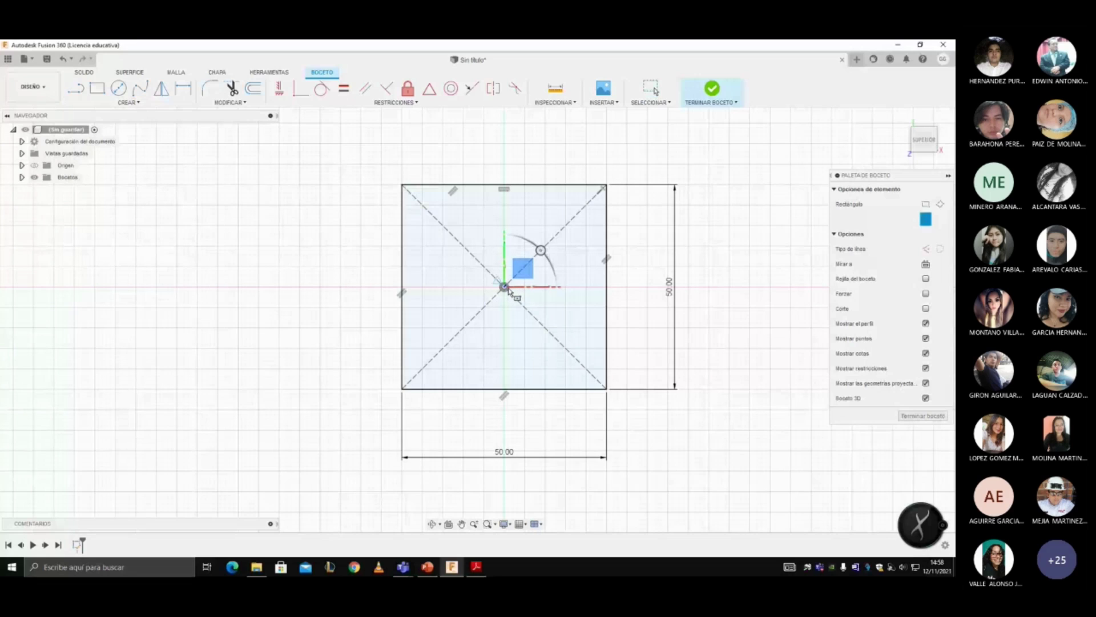
click(505, 287)
text(3)
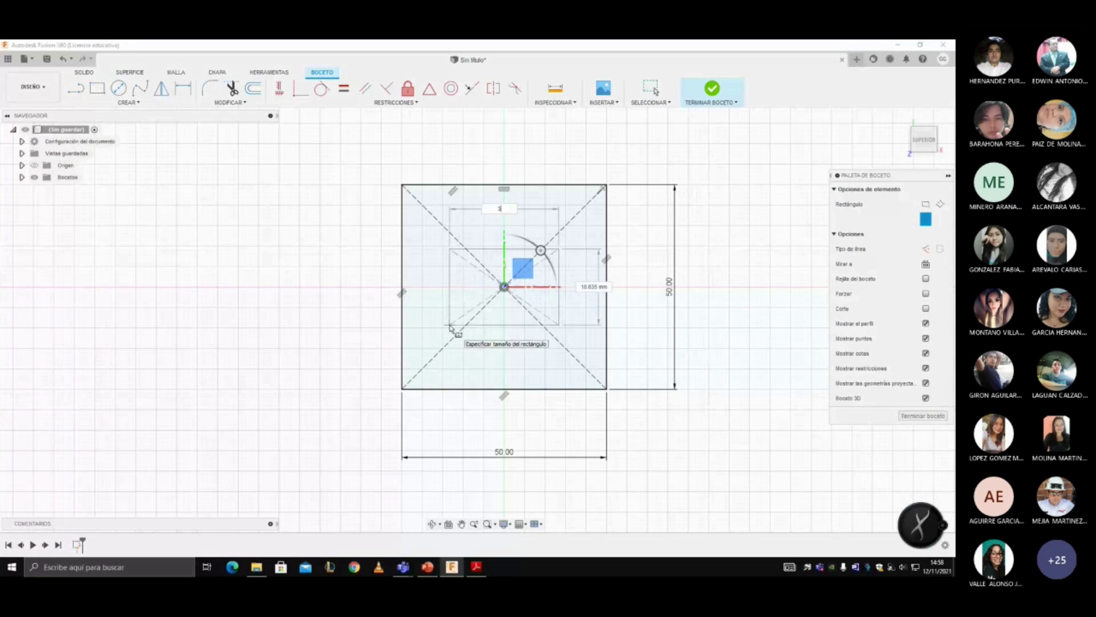
text(5)
key(Tab)
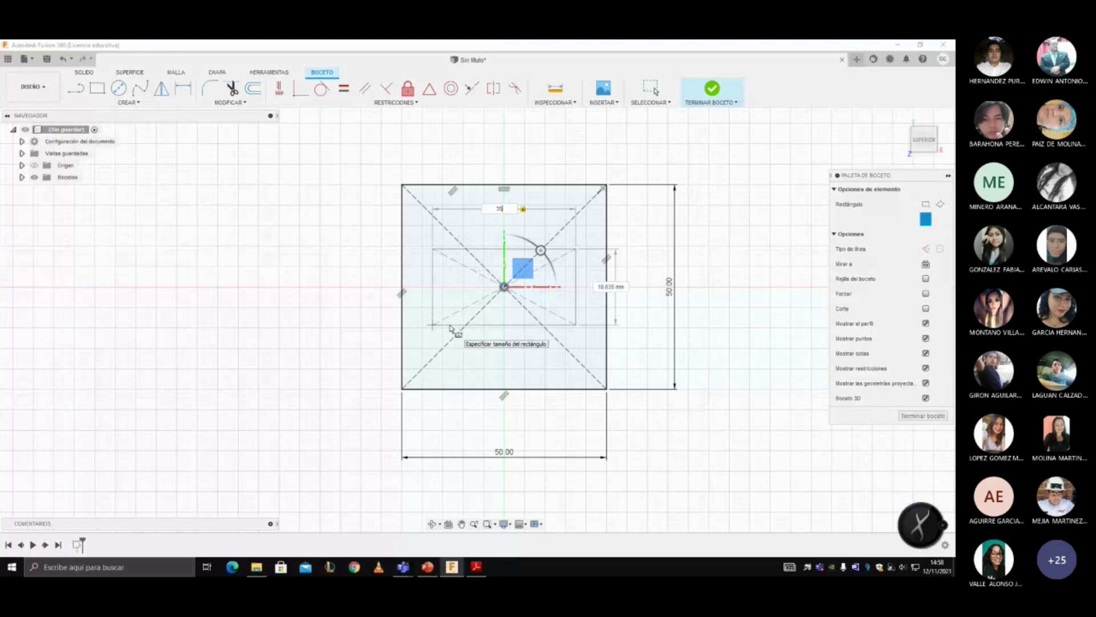
key(Tab)
text(35)
key(Tab)
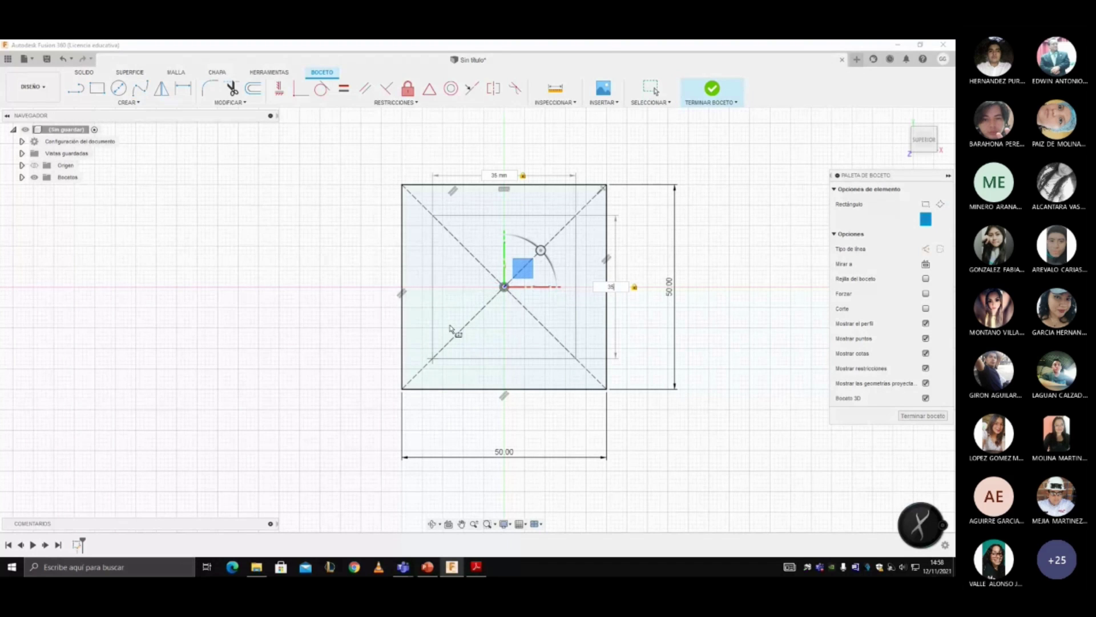
key(Return)
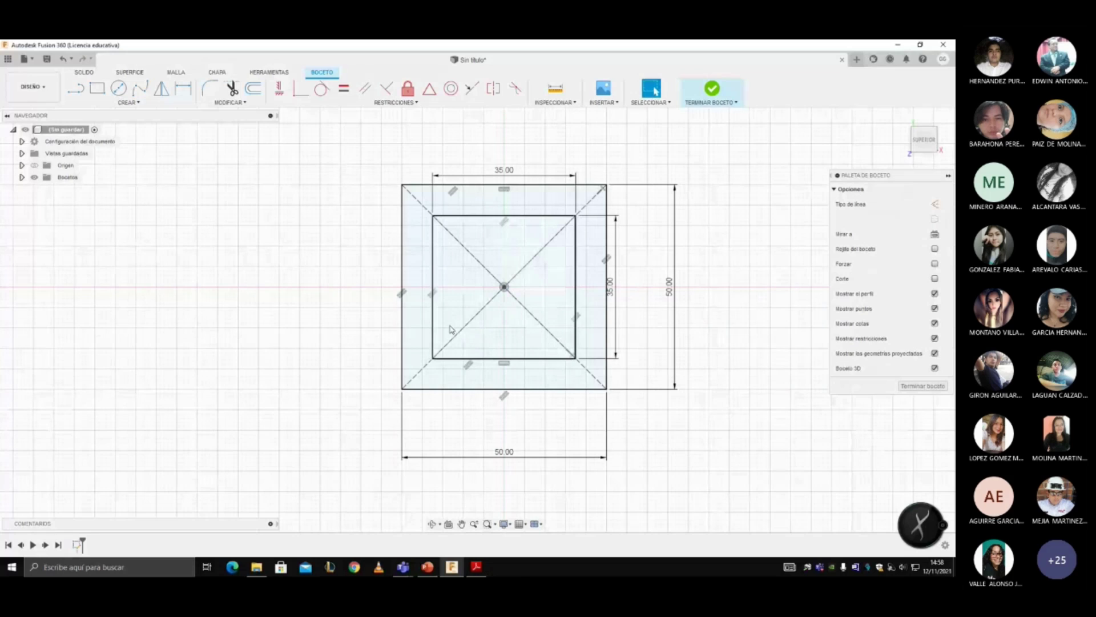
- Make the inner square's top, right and left edges construction lines, then view the drawing PDF
click(487, 216)
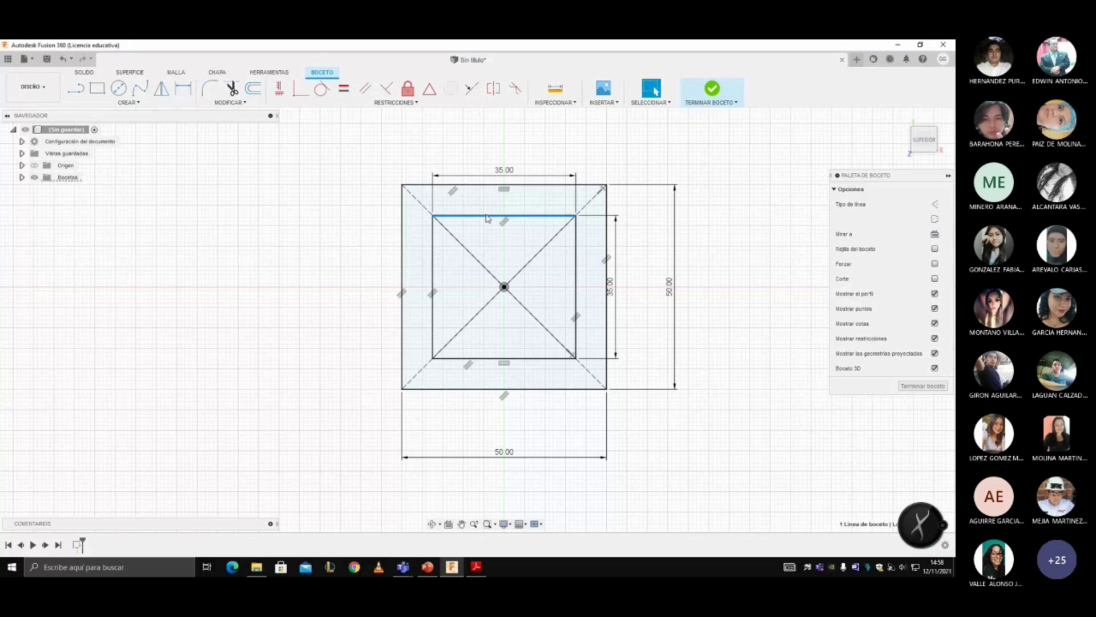
click(935, 205)
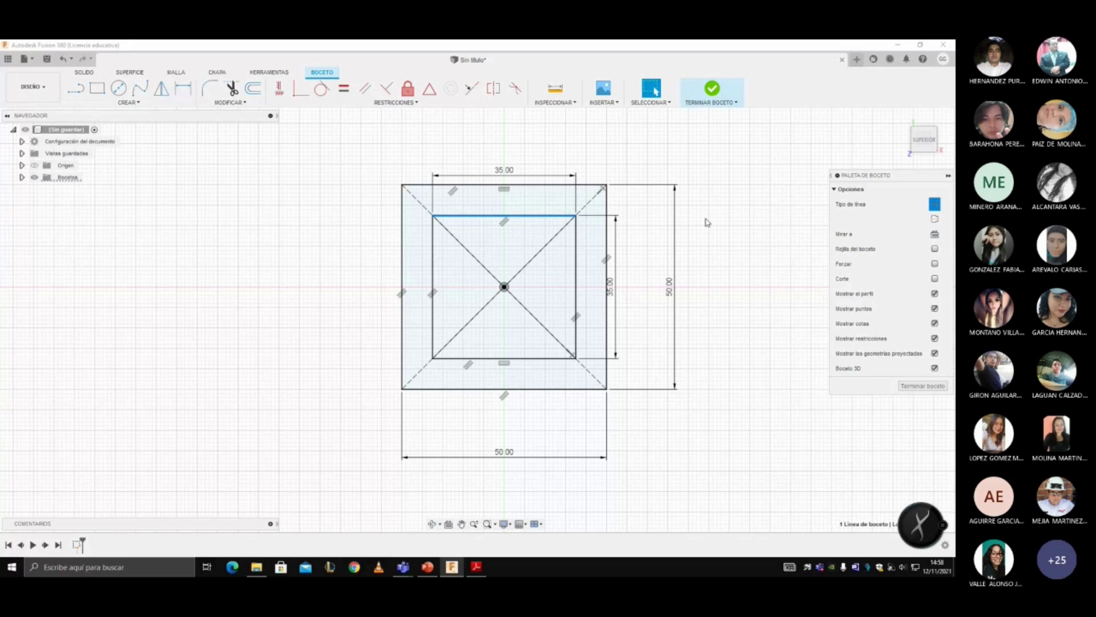
click(576, 274)
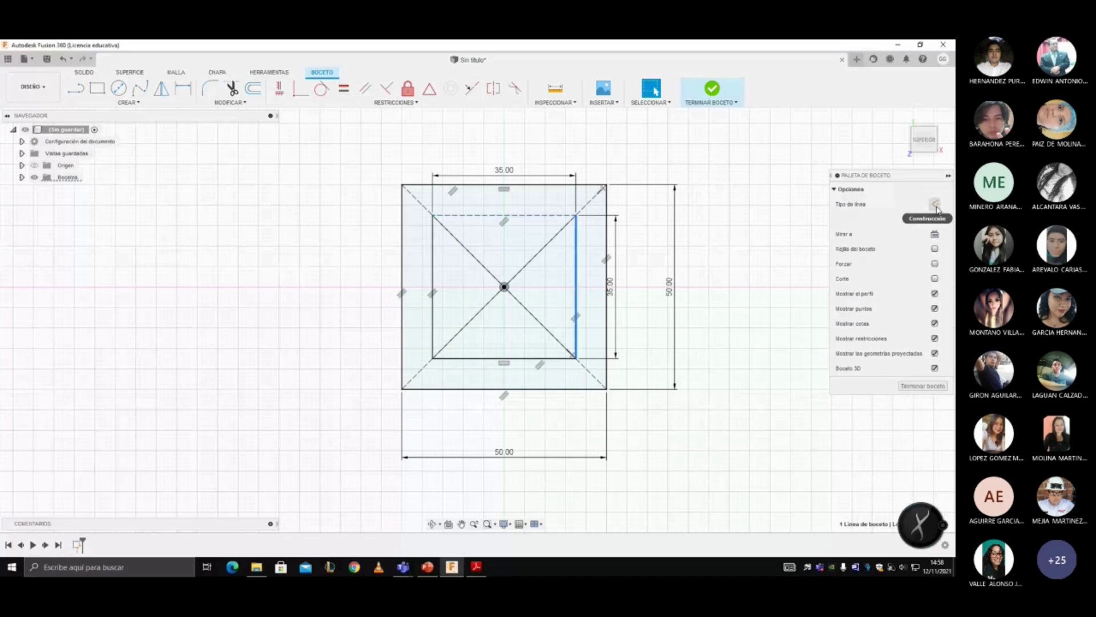
click(936, 205)
click(434, 294)
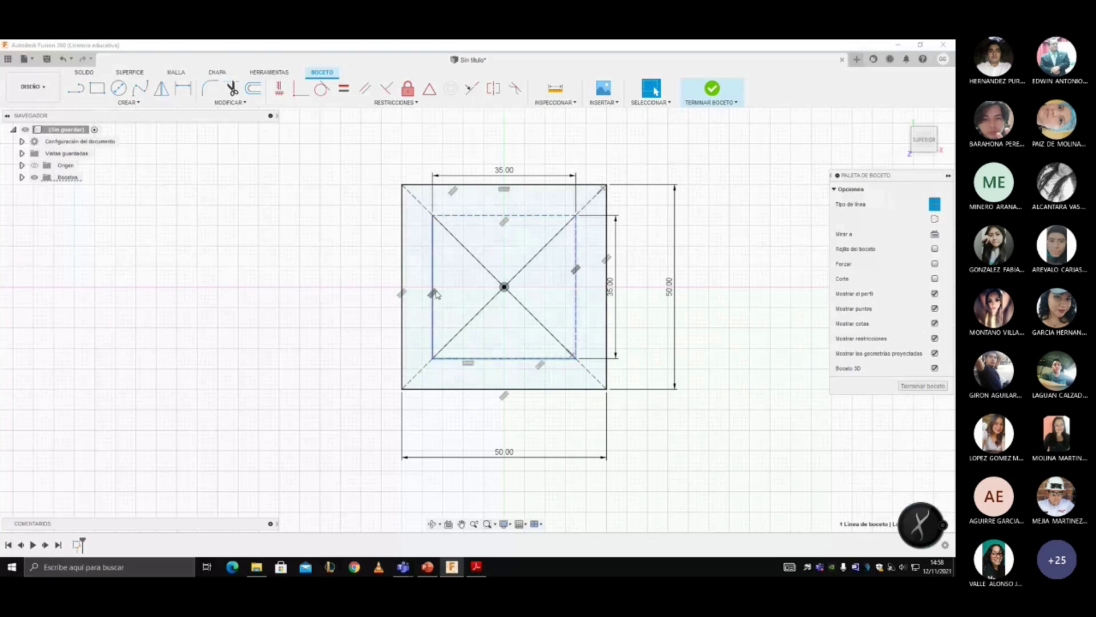
click(433, 294)
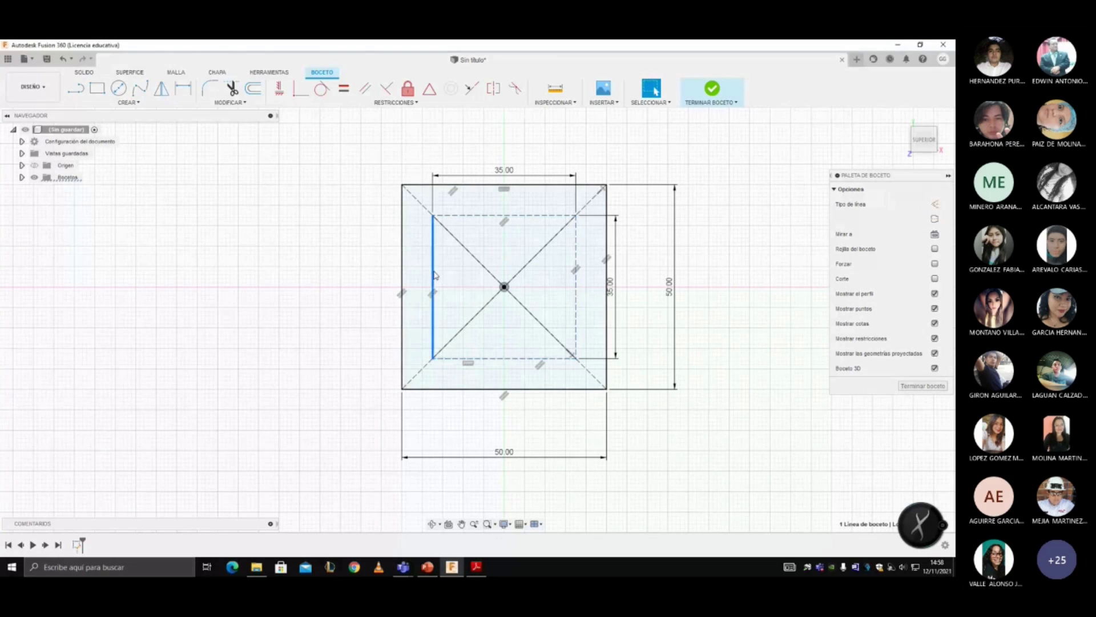
click(940, 206)
mouse_move(477, 571)
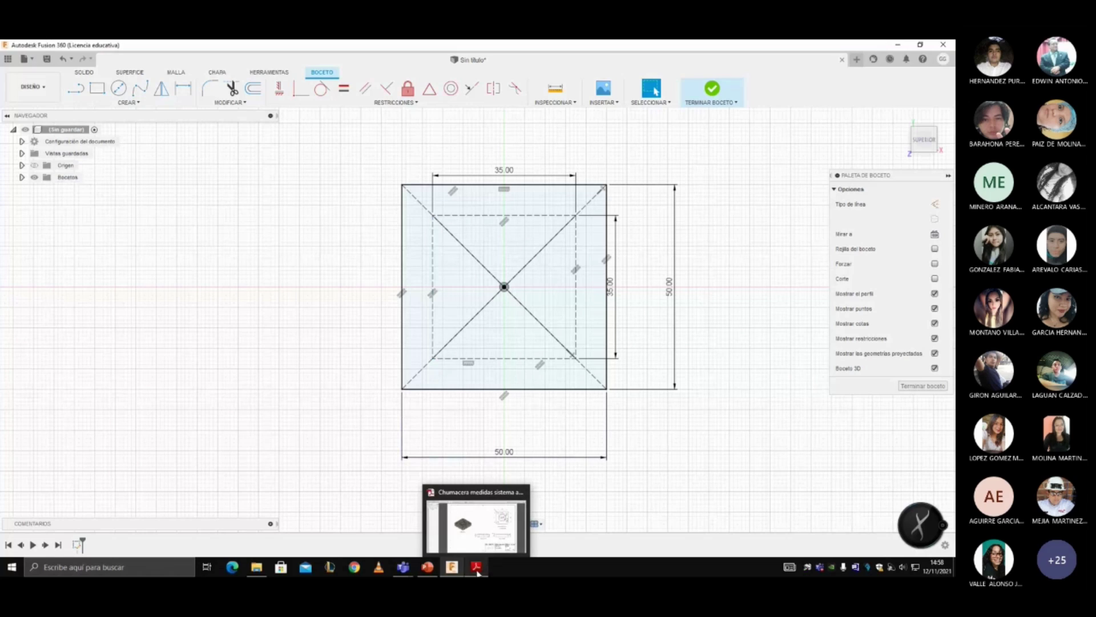
click(477, 569)
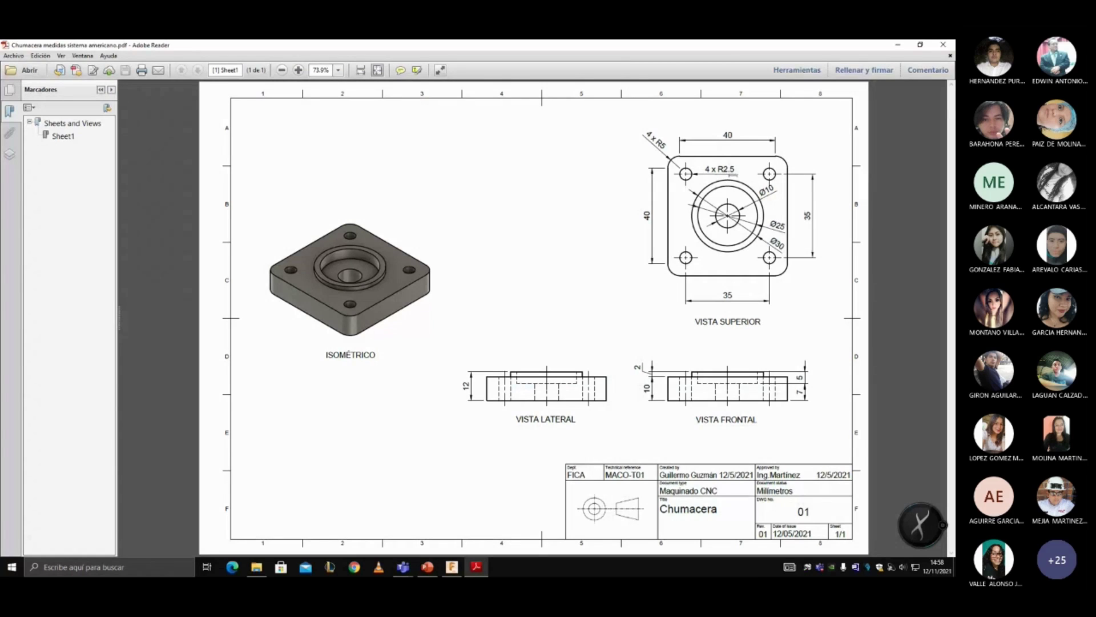
- Draw 5 mm circles centred on the top-left and top-right corners of the dashed 35 mm square
click(447, 571)
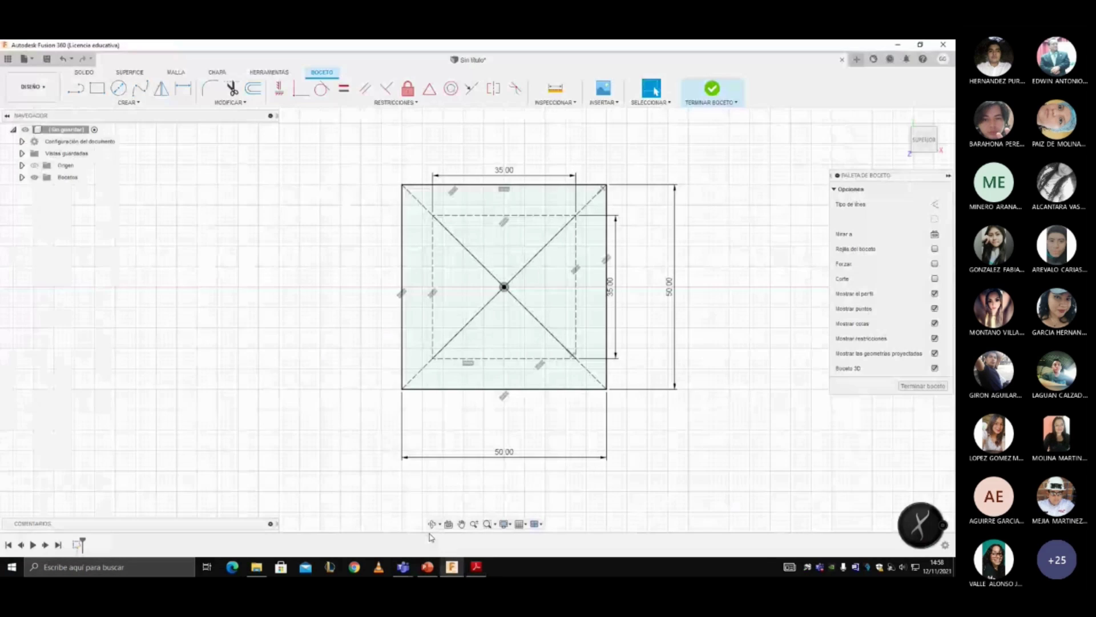
key(c)
click(432, 215)
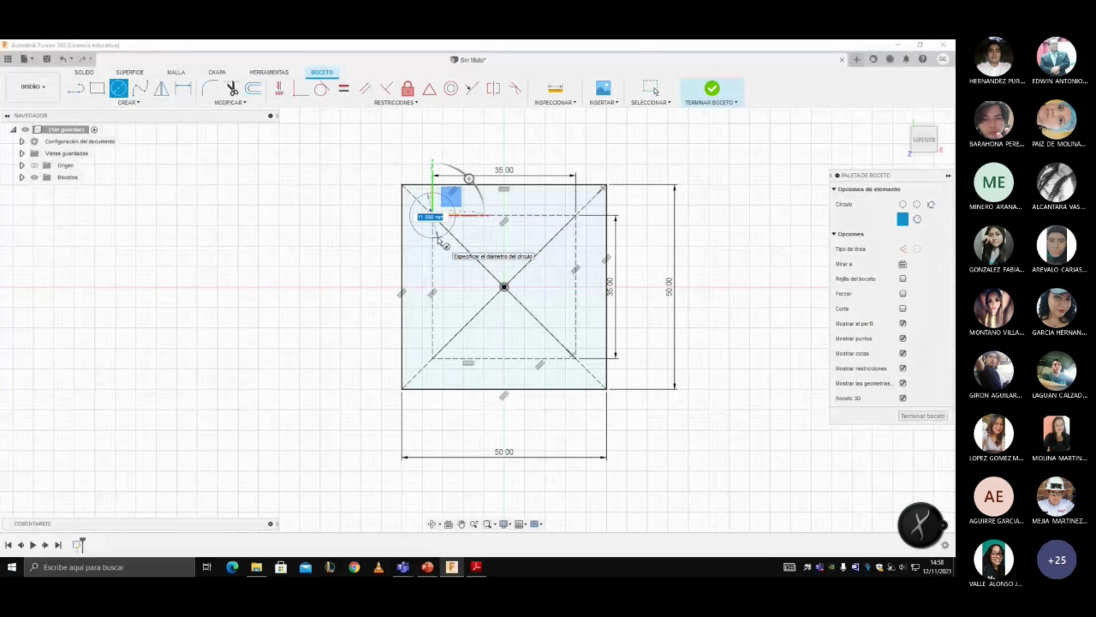
key(Escape)
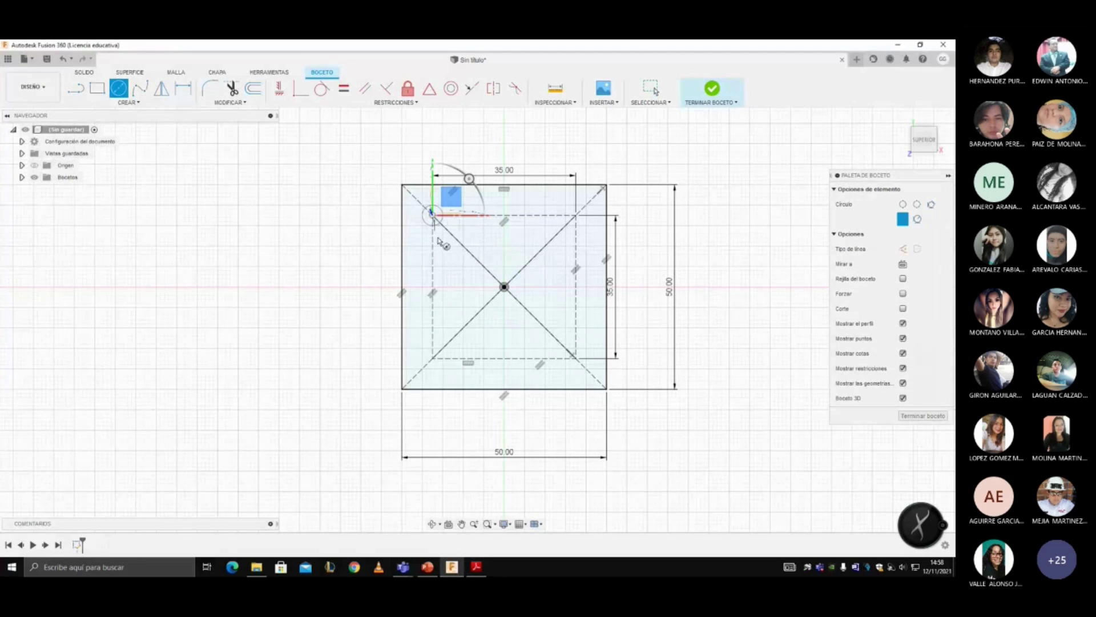
key(Escape)
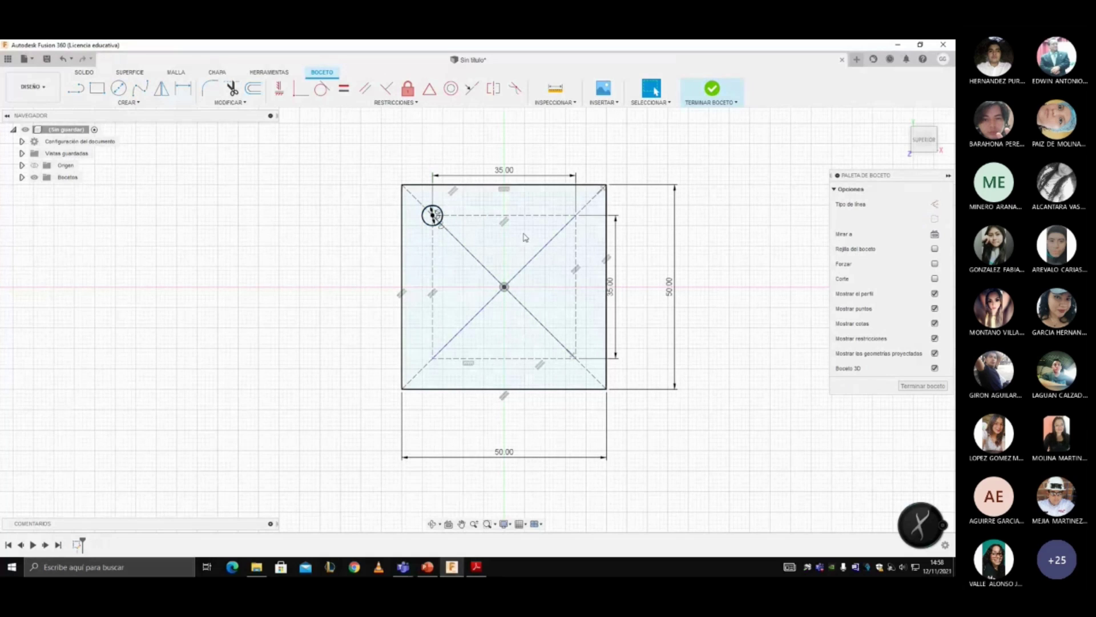
key(c)
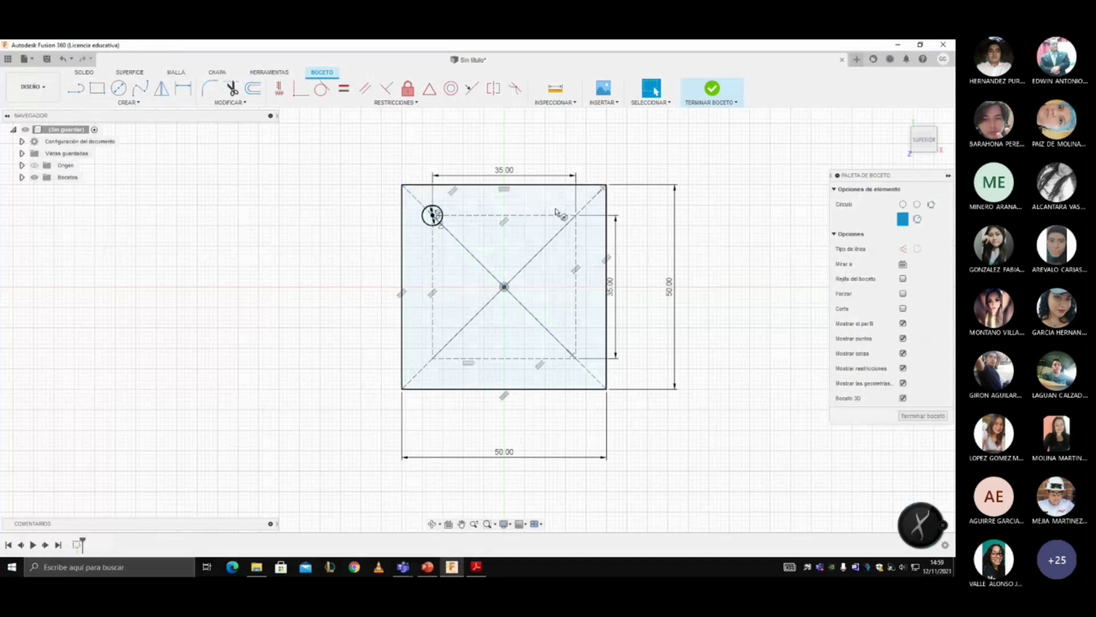
click(575, 215)
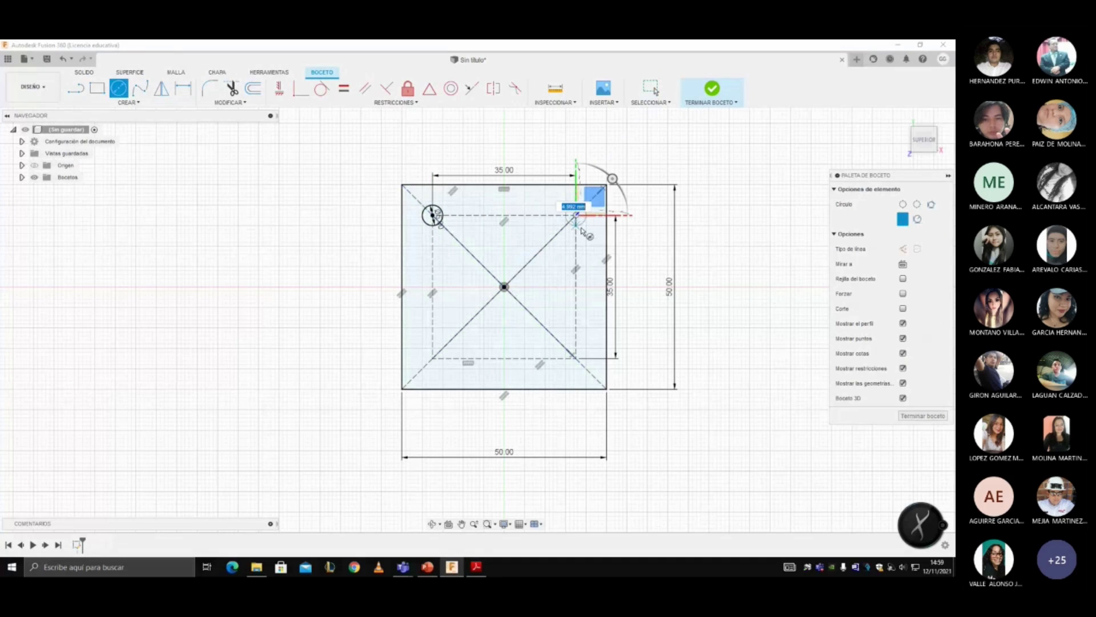
text(5)
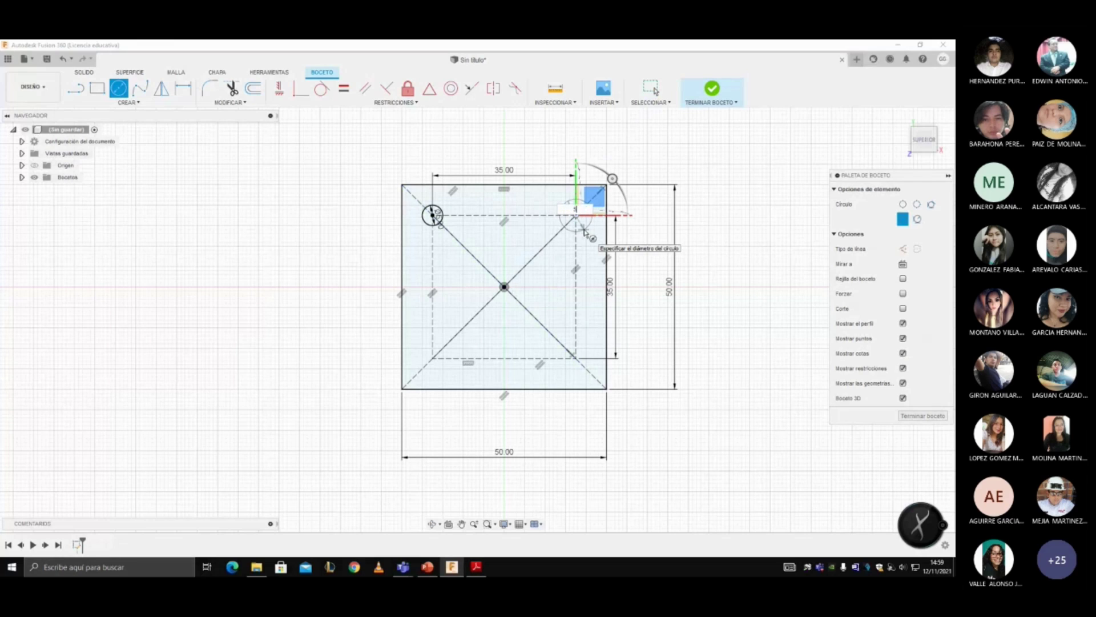
key(Return)
key(Escape)
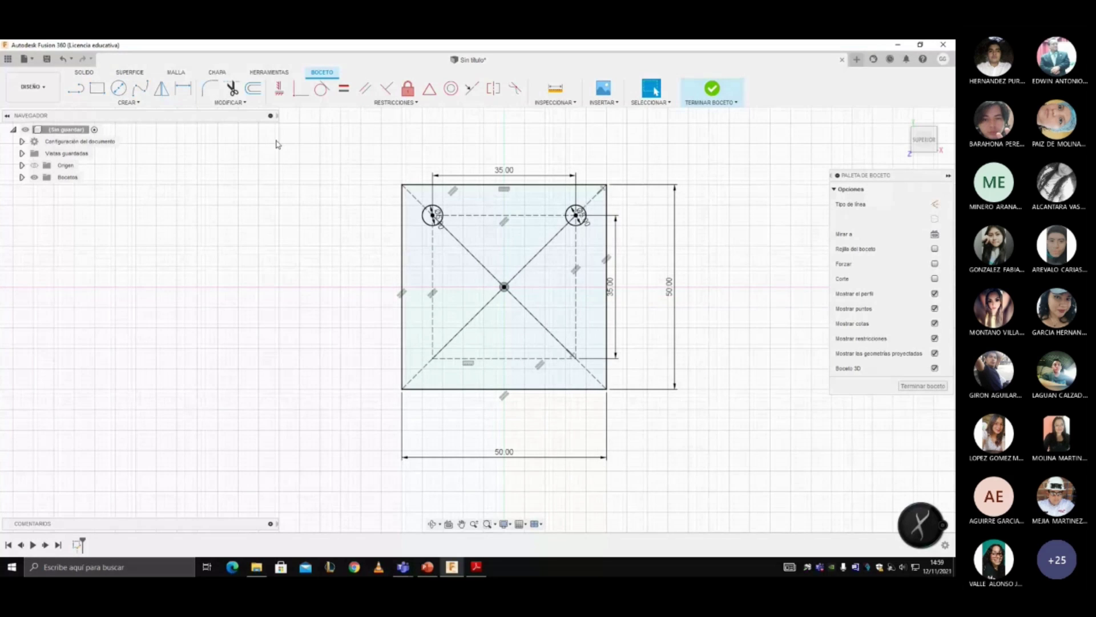
- Rectangular-pattern both top circles -35 mm along the right dashed line, quantity 2
click(129, 102)
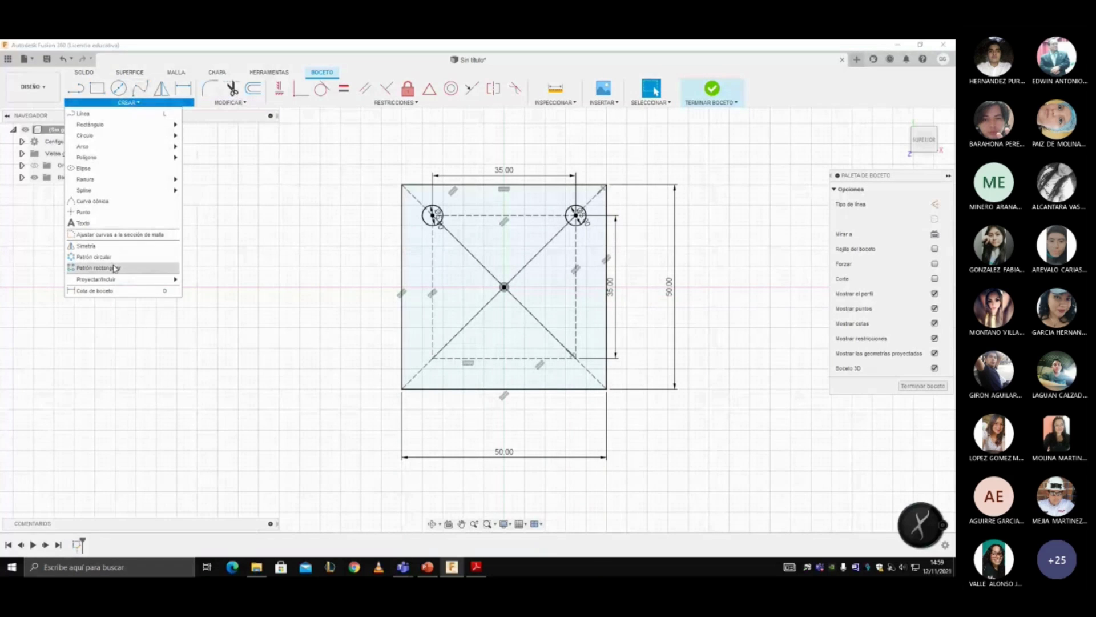
click(113, 269)
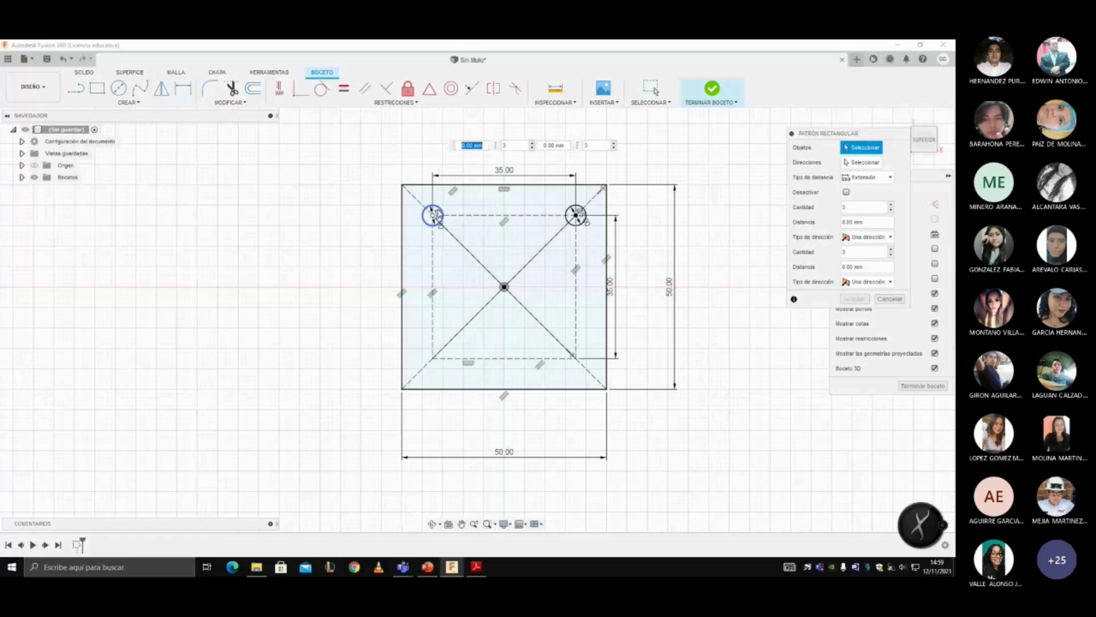
click(434, 215)
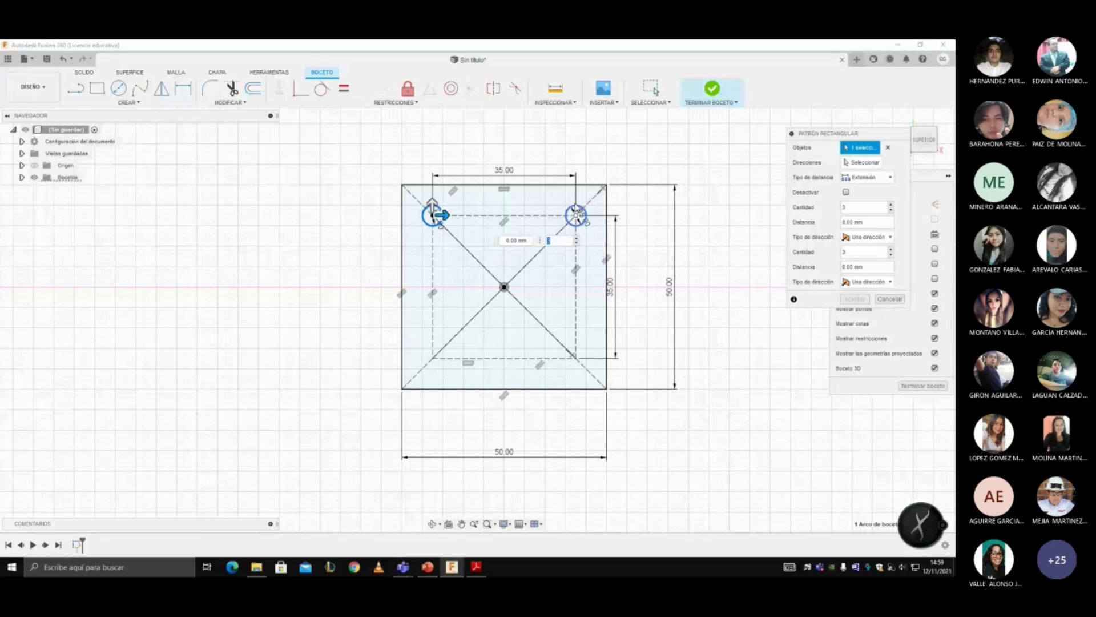
click(576, 215)
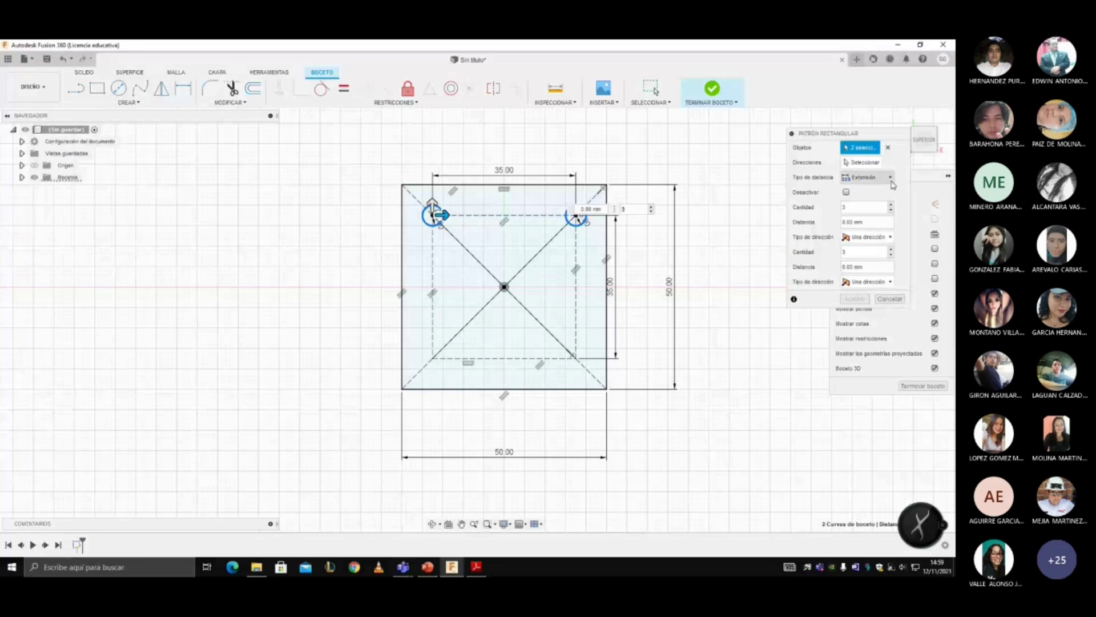
click(862, 162)
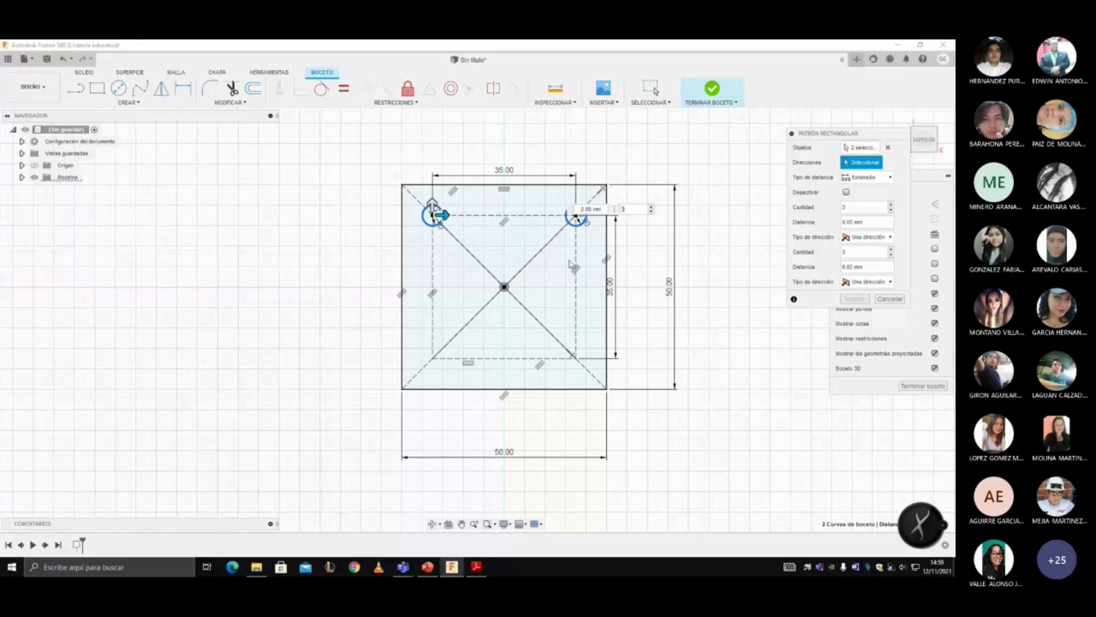
click(576, 268)
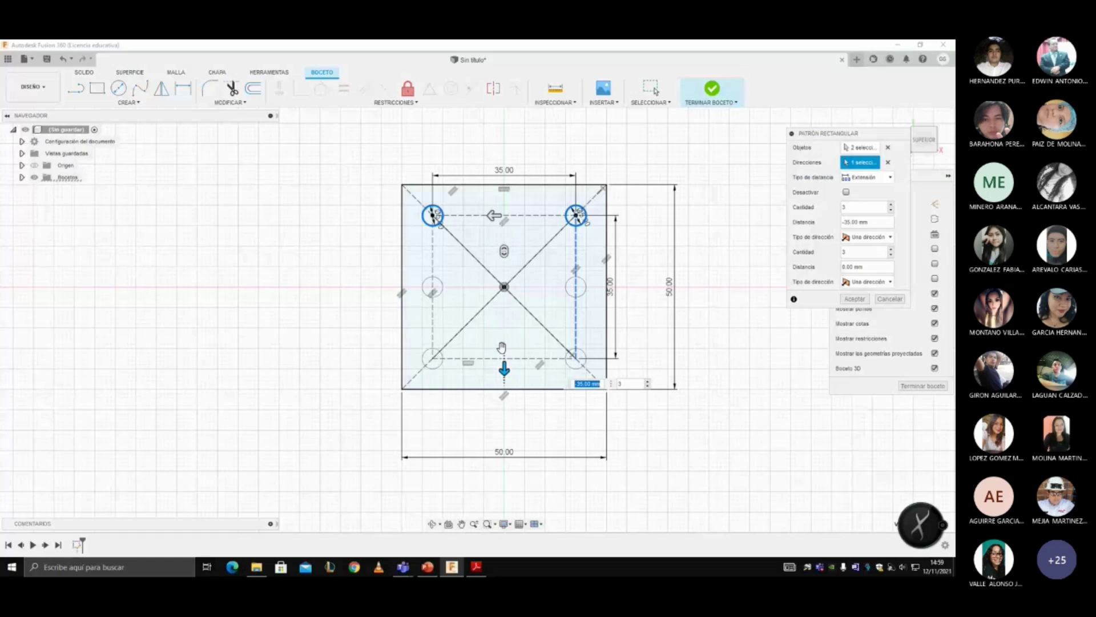
key(Tab)
click(648, 386)
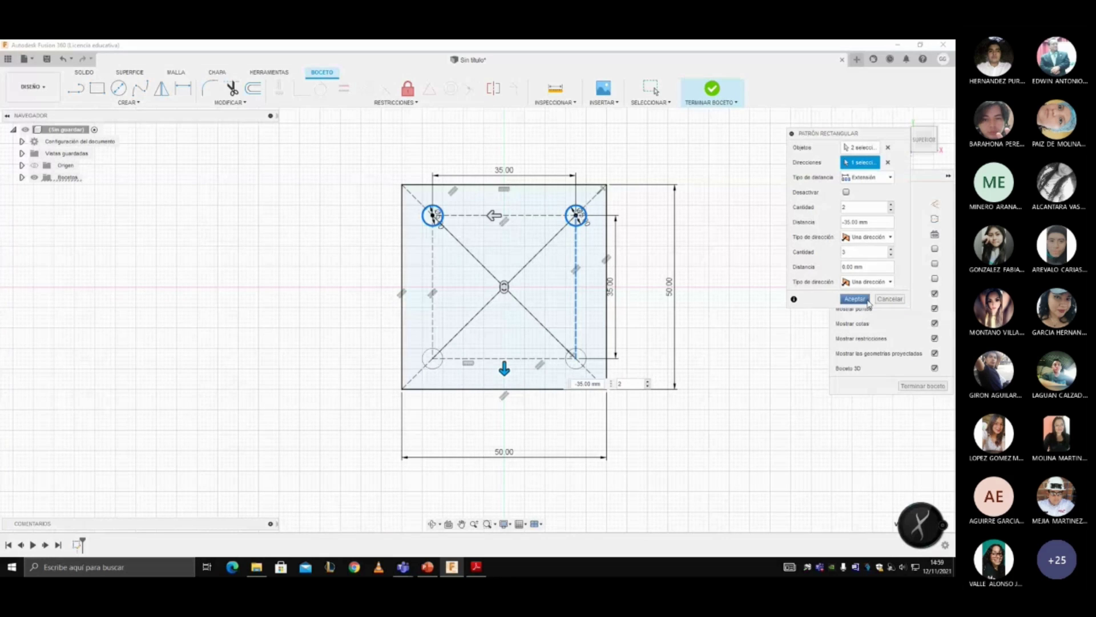
click(855, 298)
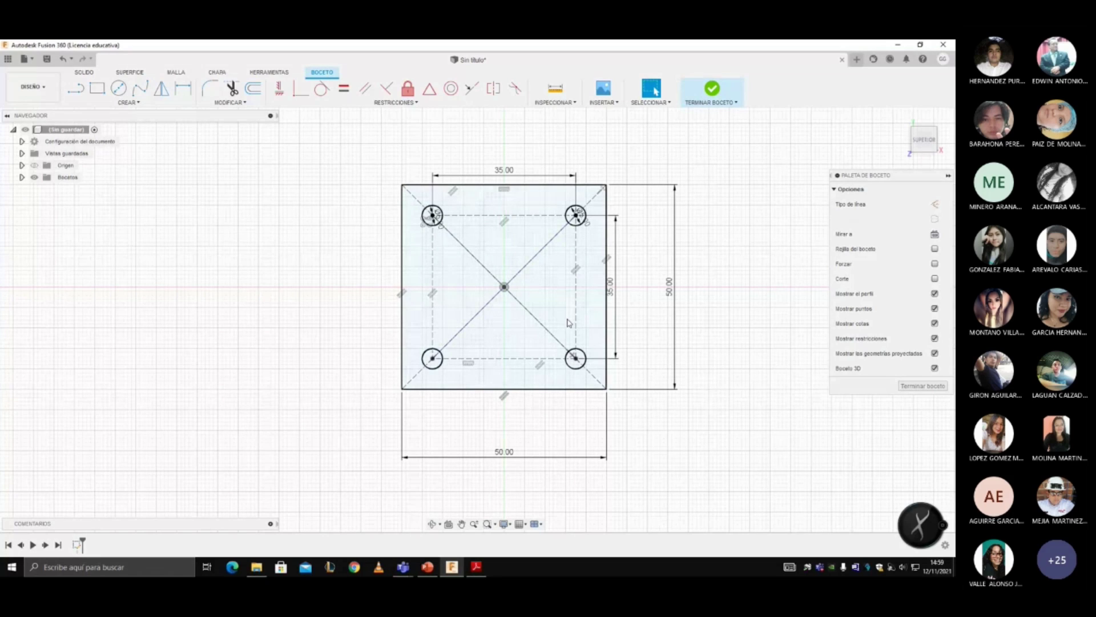
click(479, 571)
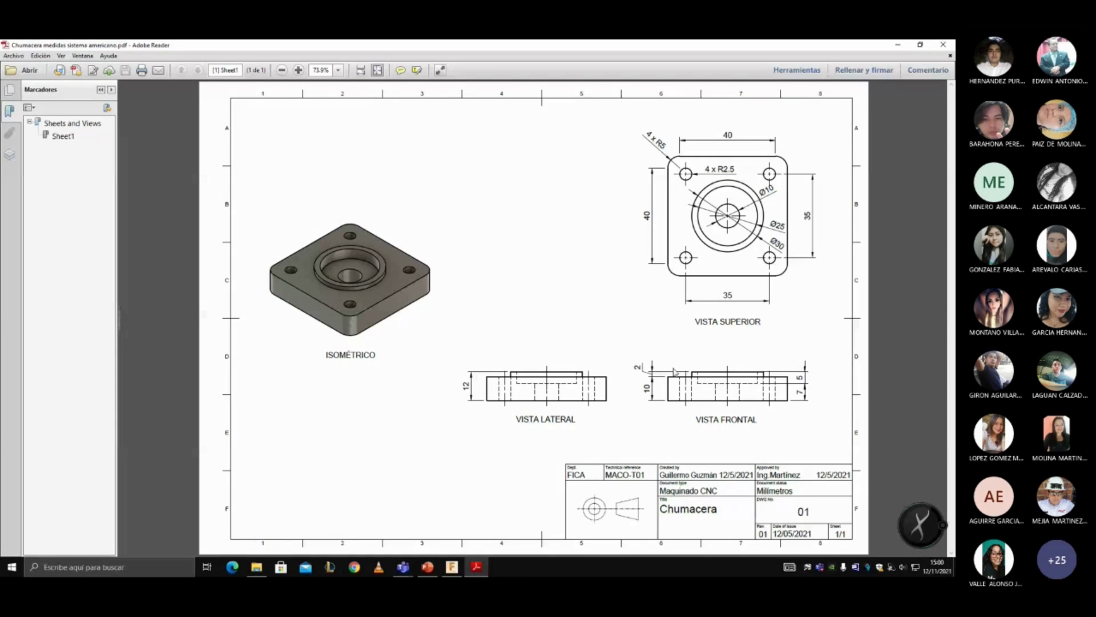
- Review the Chumacera drawing, then return to the four-hole sketch in Fusion 360
click(452, 568)
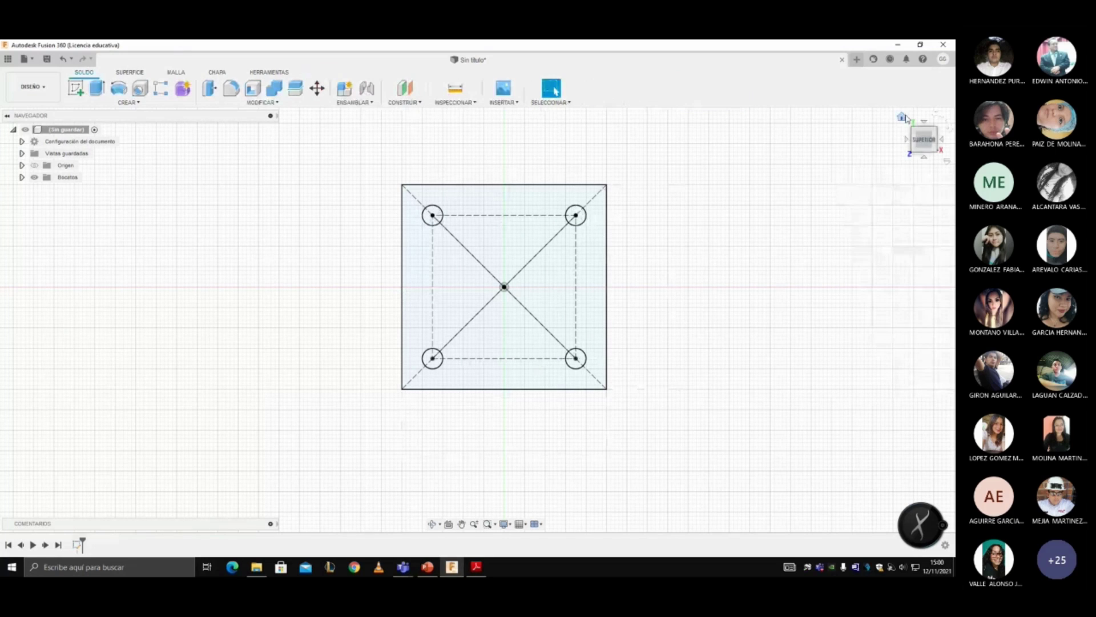
- Extrude the square profile with its four corner holes 10 mm as a new solid body
click(902, 117)
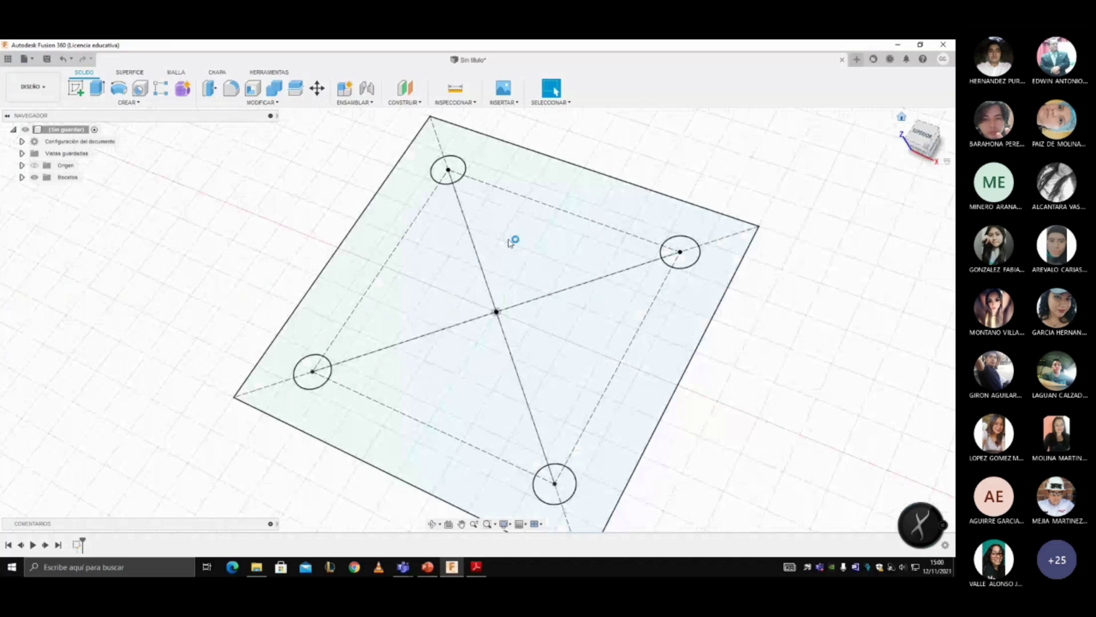
click(492, 321)
key(e)
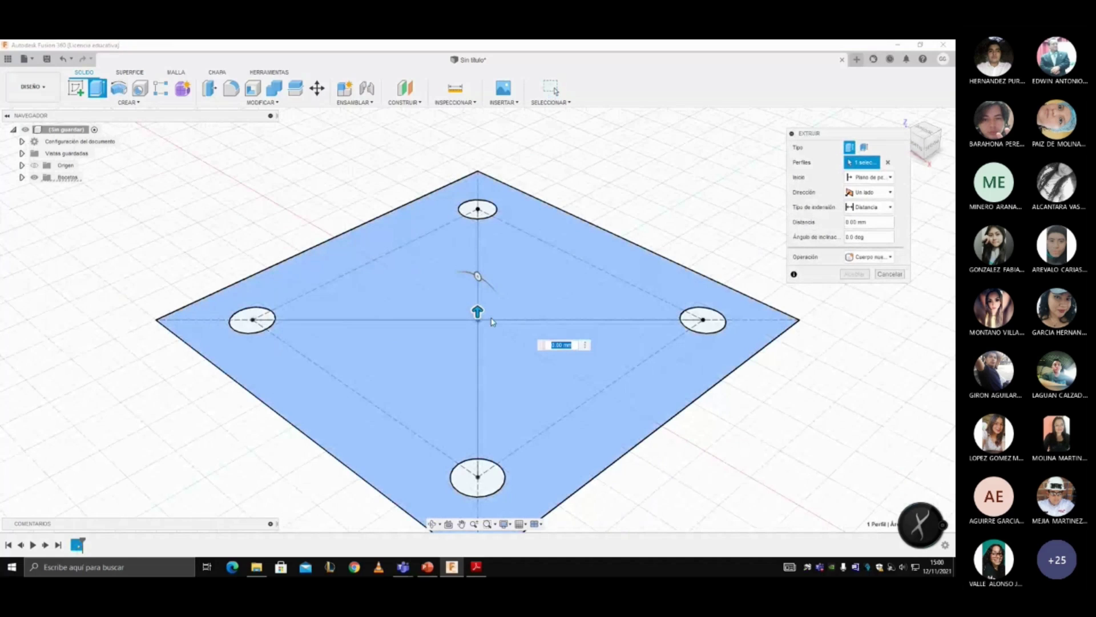
click(477, 567)
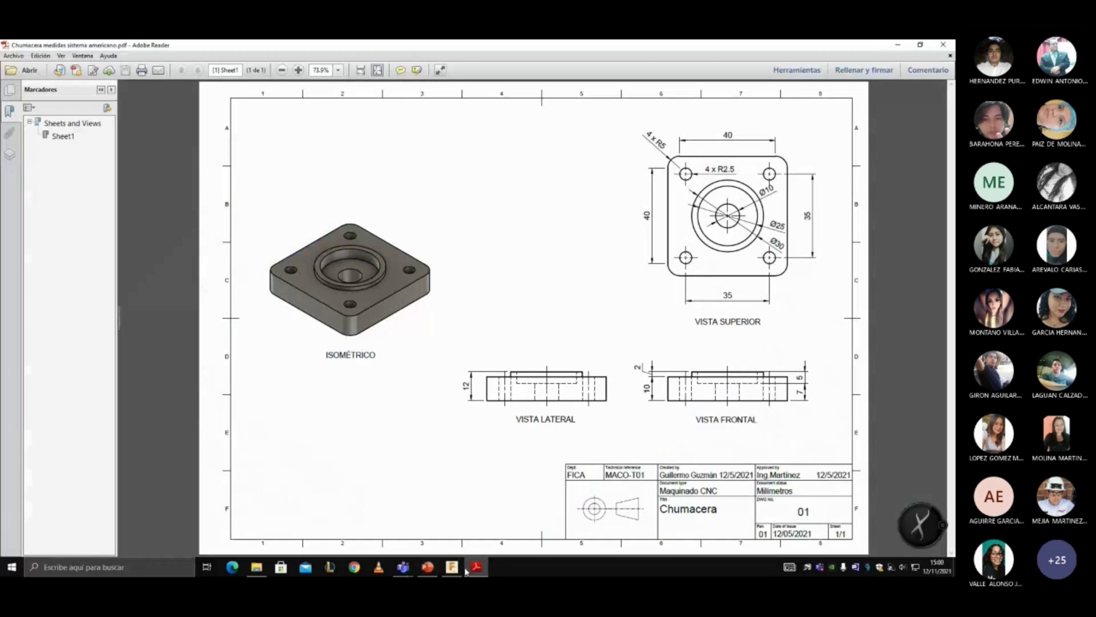
click(452, 567)
drag(477, 281, 477, 233)
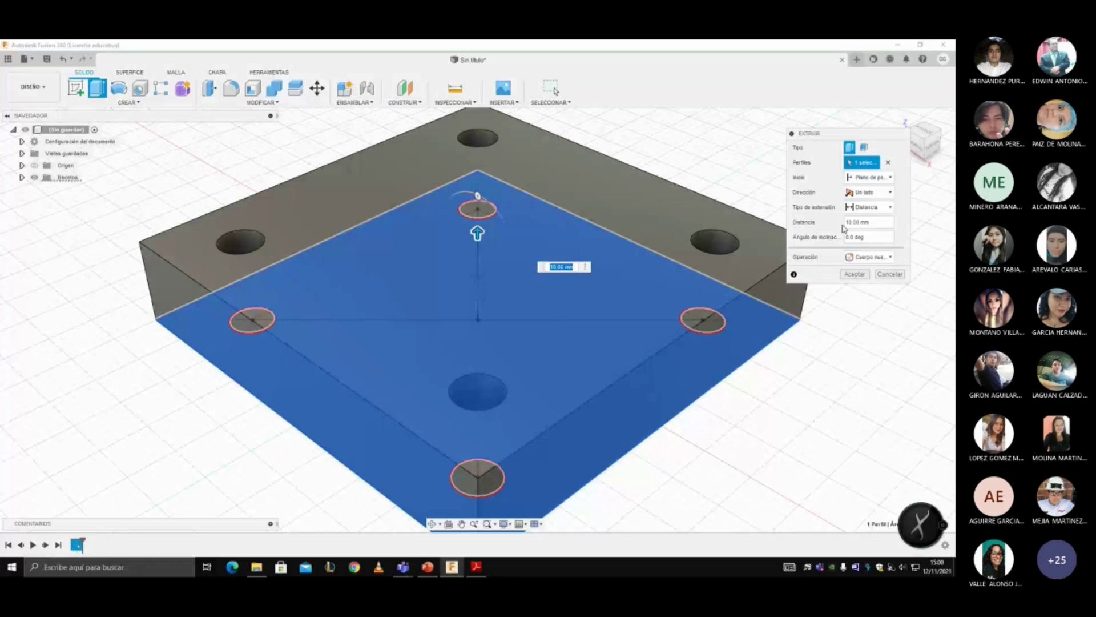
key(Return)
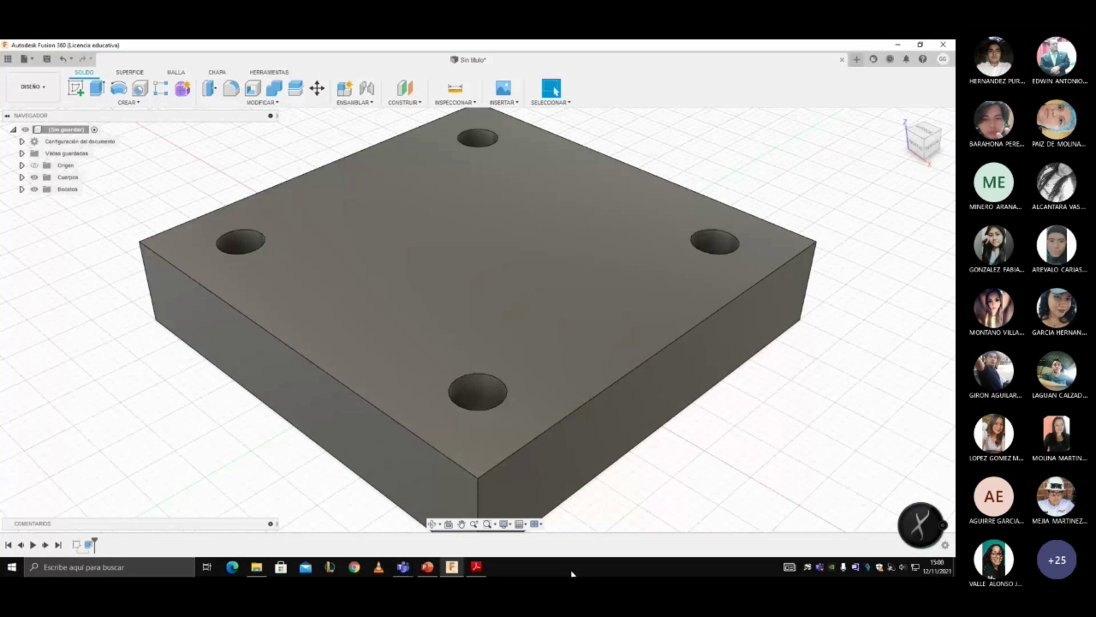
- Start a new sketch on the block's top face, checking the centre hole sizes in the drawing
click(76, 89)
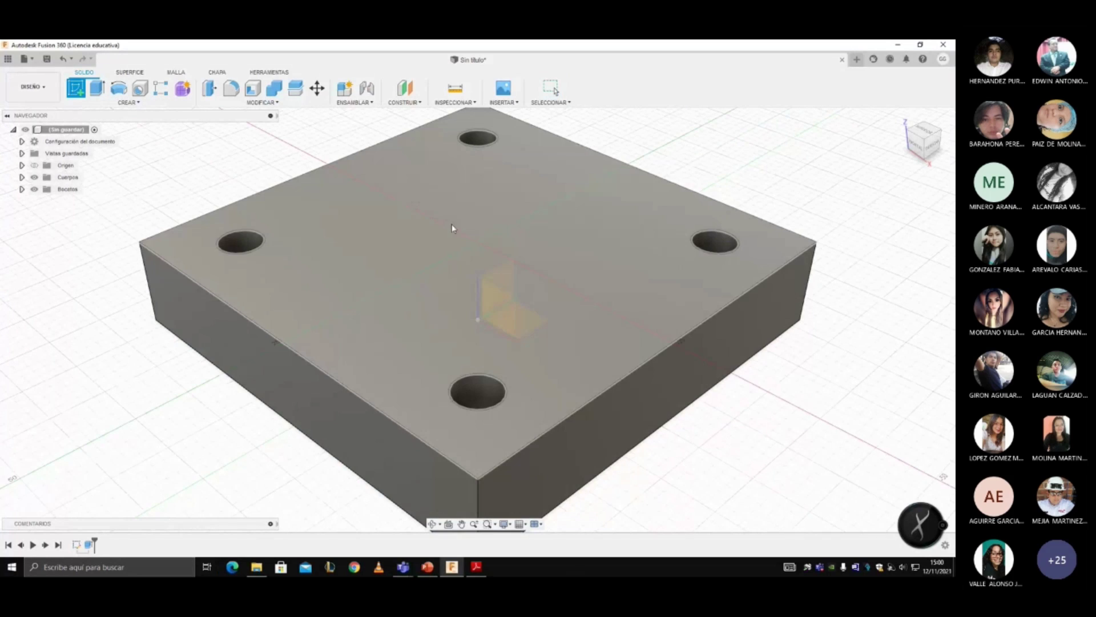
click(430, 233)
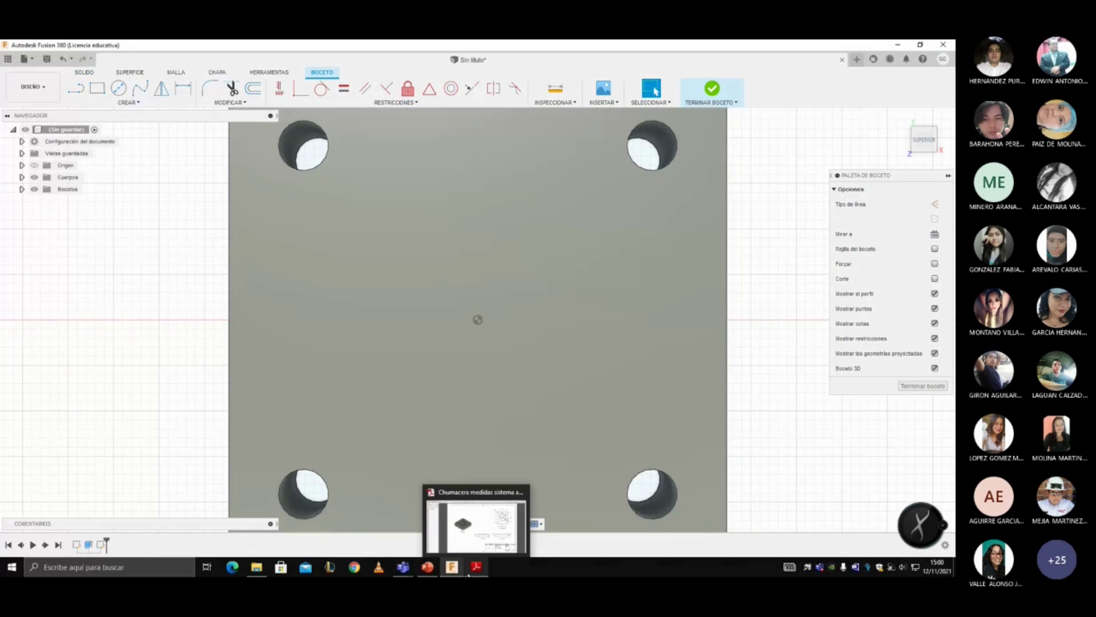
click(468, 574)
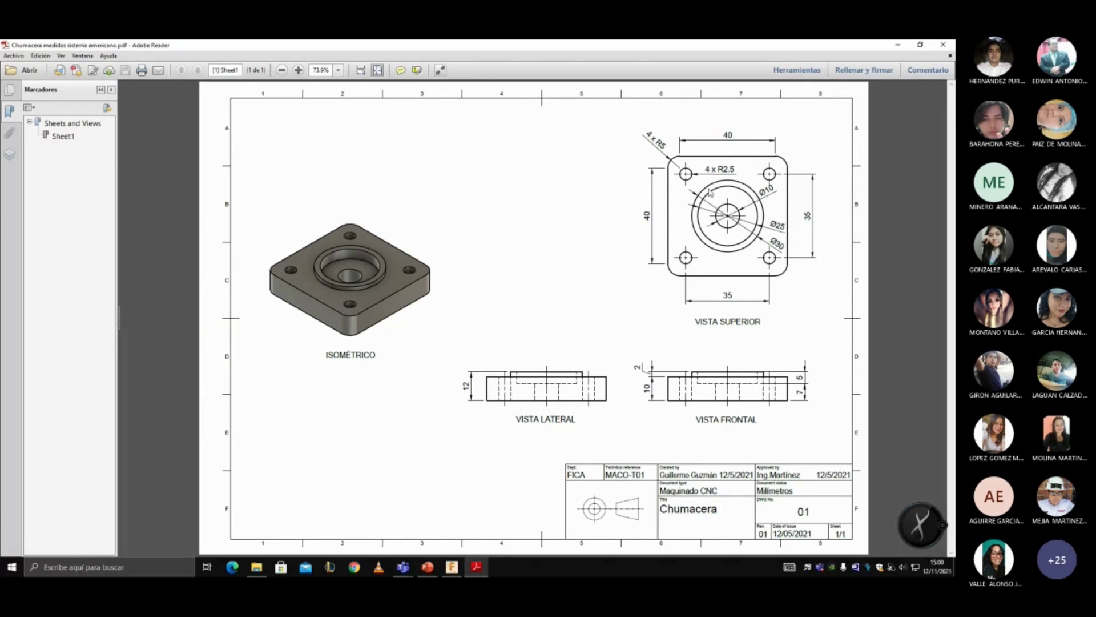
click(464, 571)
- Draw a 30 mm circle centred on the sketch origin and finish the sketch
click(478, 319)
text(30)
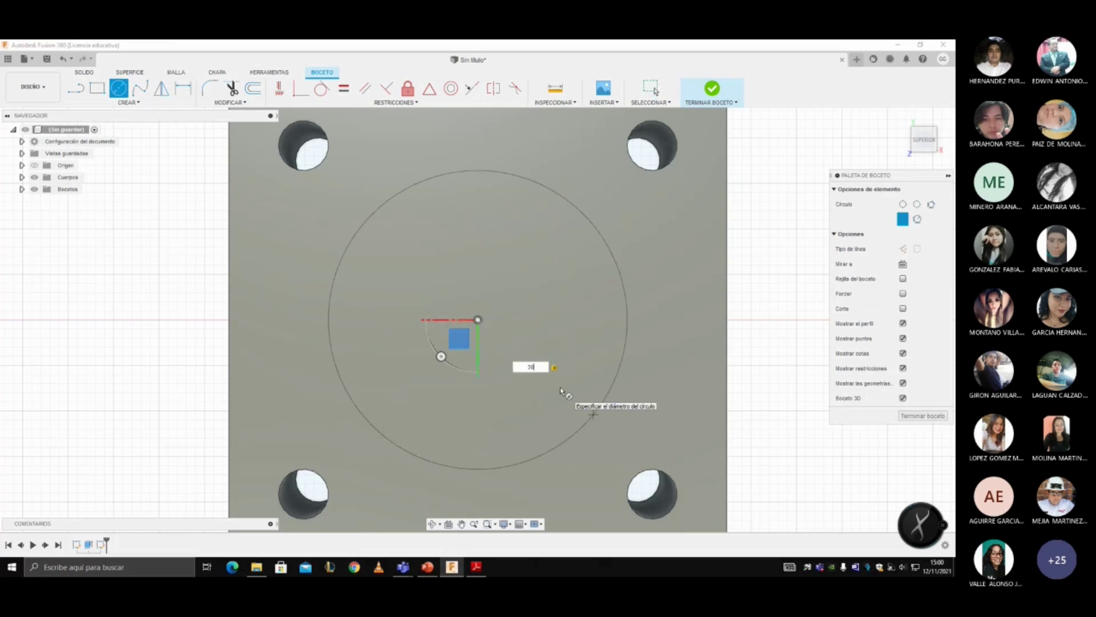
key(Return)
key(Escape)
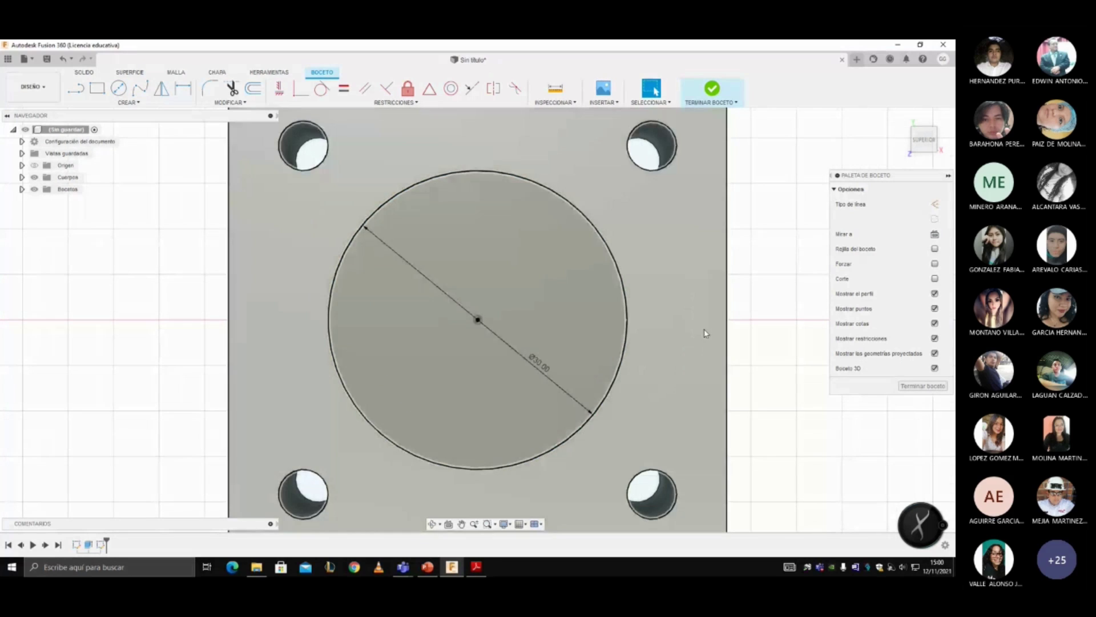
click(712, 89)
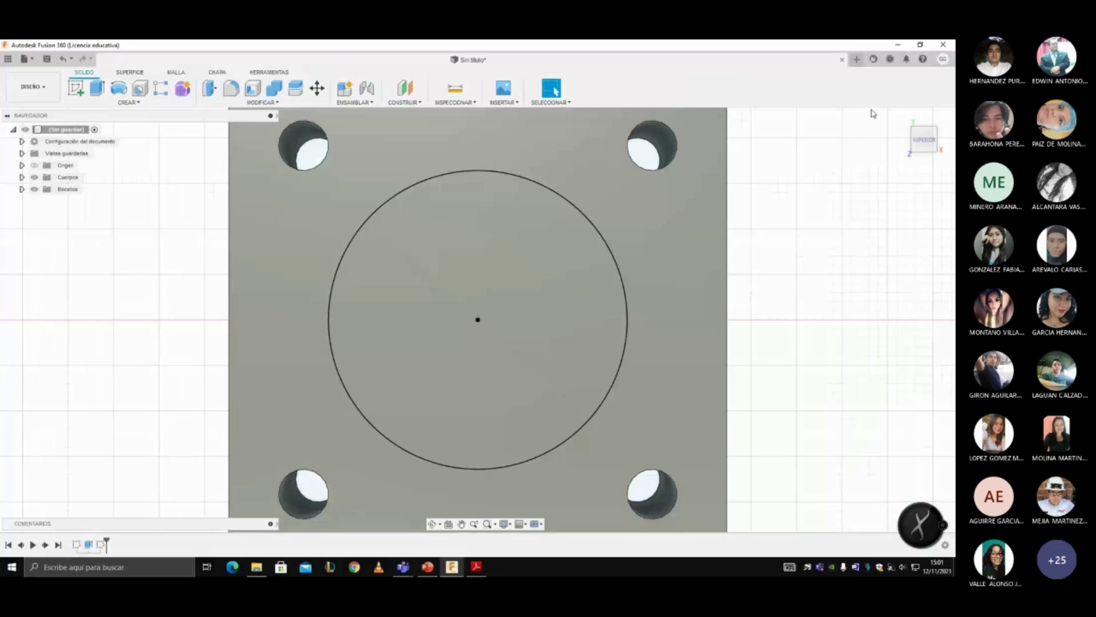
- Extrude the Ø30 mm centre circle 2 mm upward, joined to the plate's top face
click(903, 118)
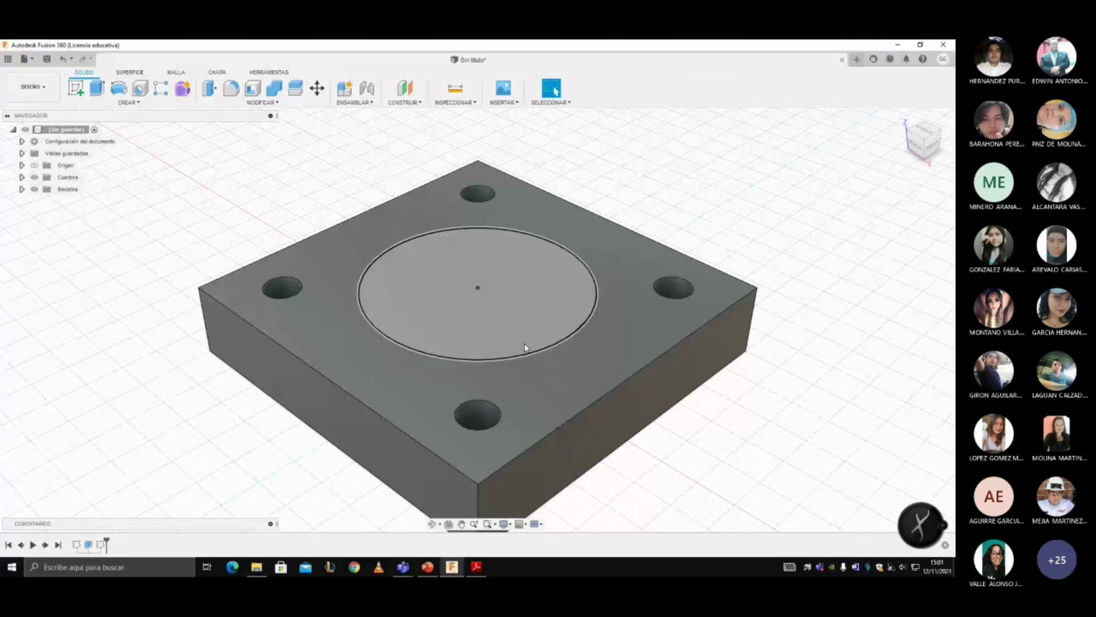
click(475, 573)
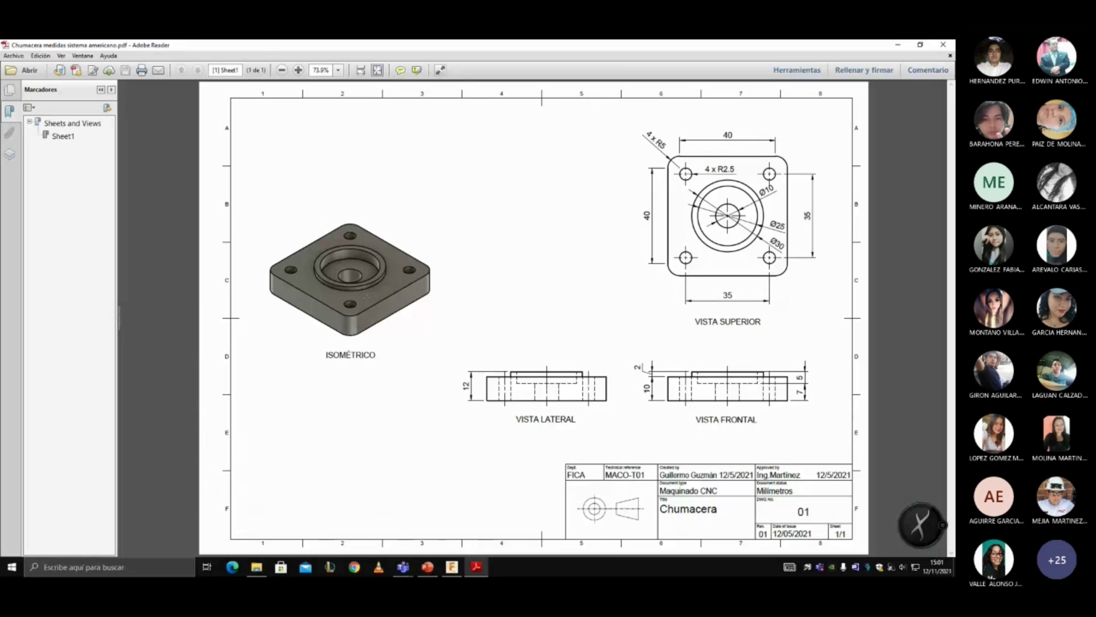
click(456, 567)
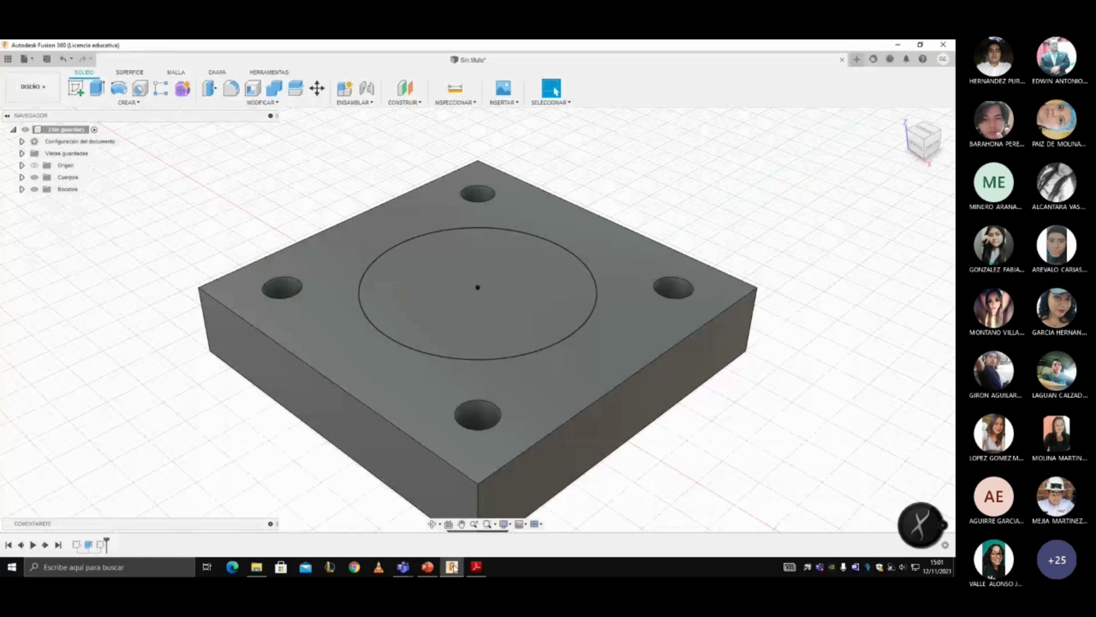
click(479, 568)
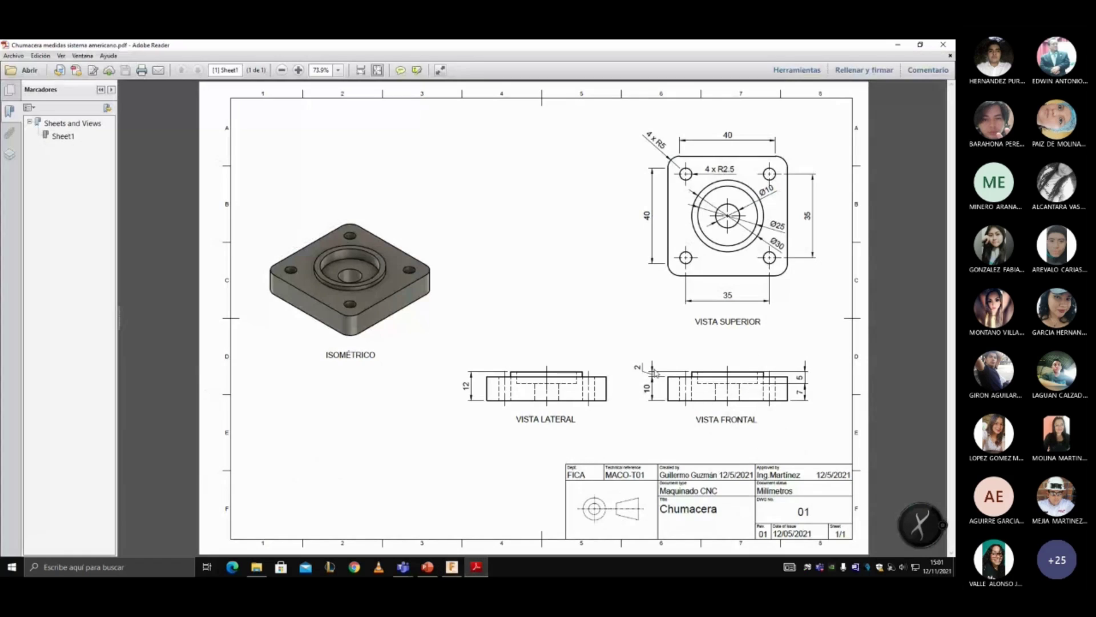
click(451, 568)
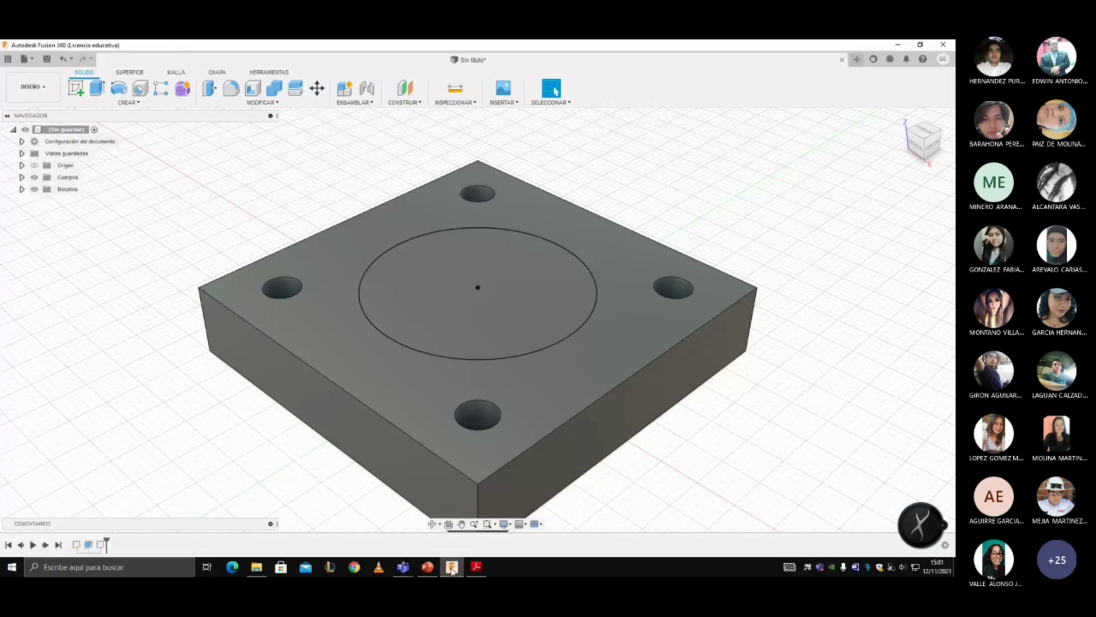
key(e)
click(465, 278)
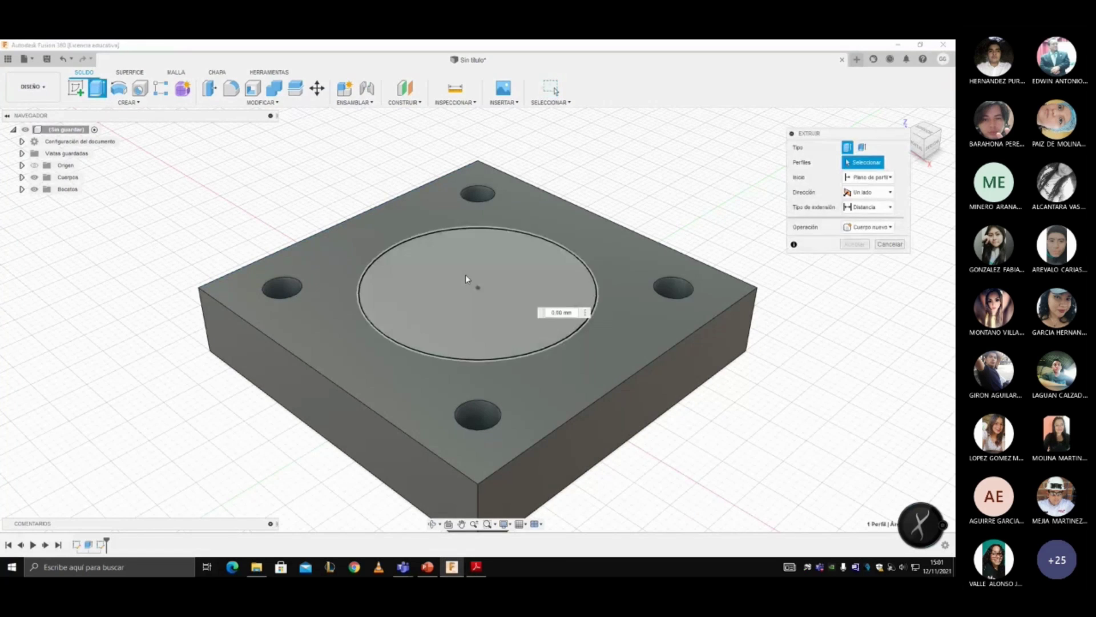
click(465, 275)
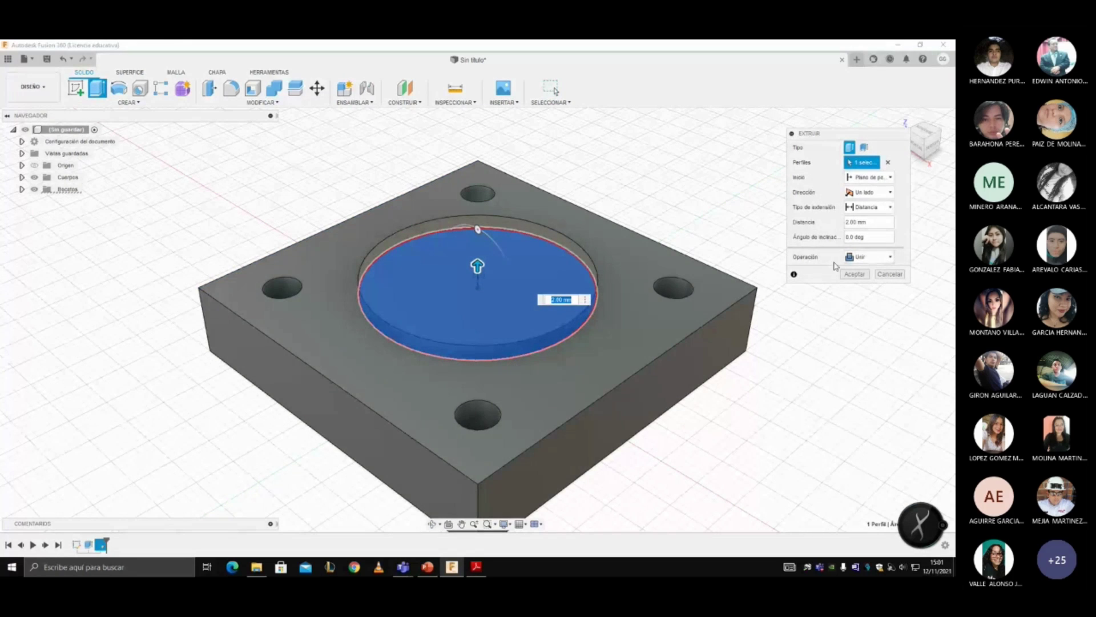
click(854, 275)
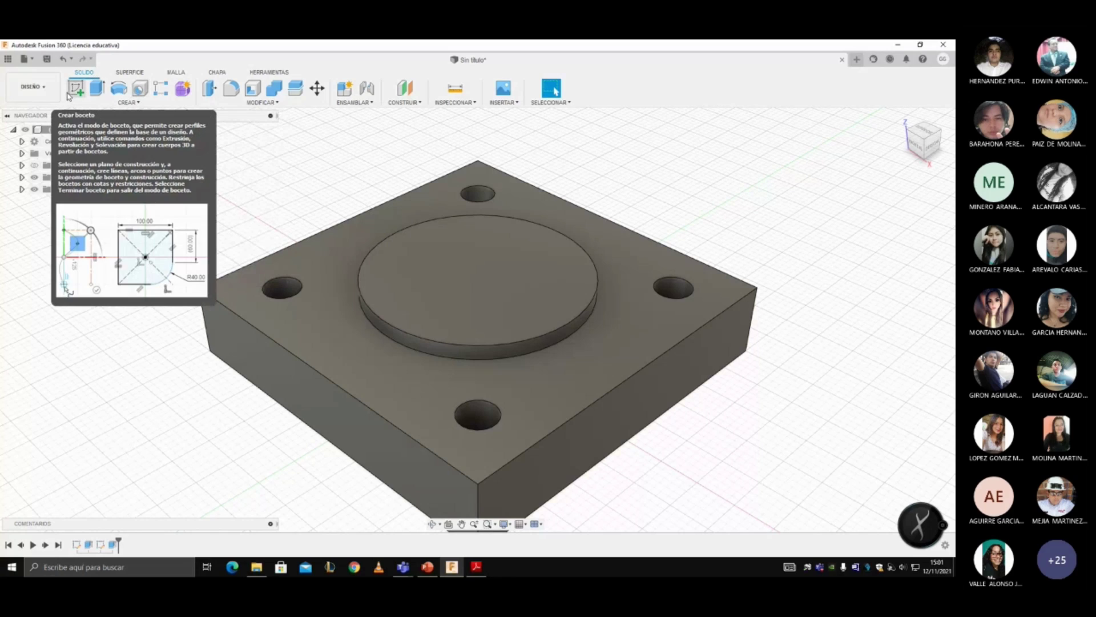
- Try a hole on the disc's top face, then cancel it and undo to restore the disc
click(140, 90)
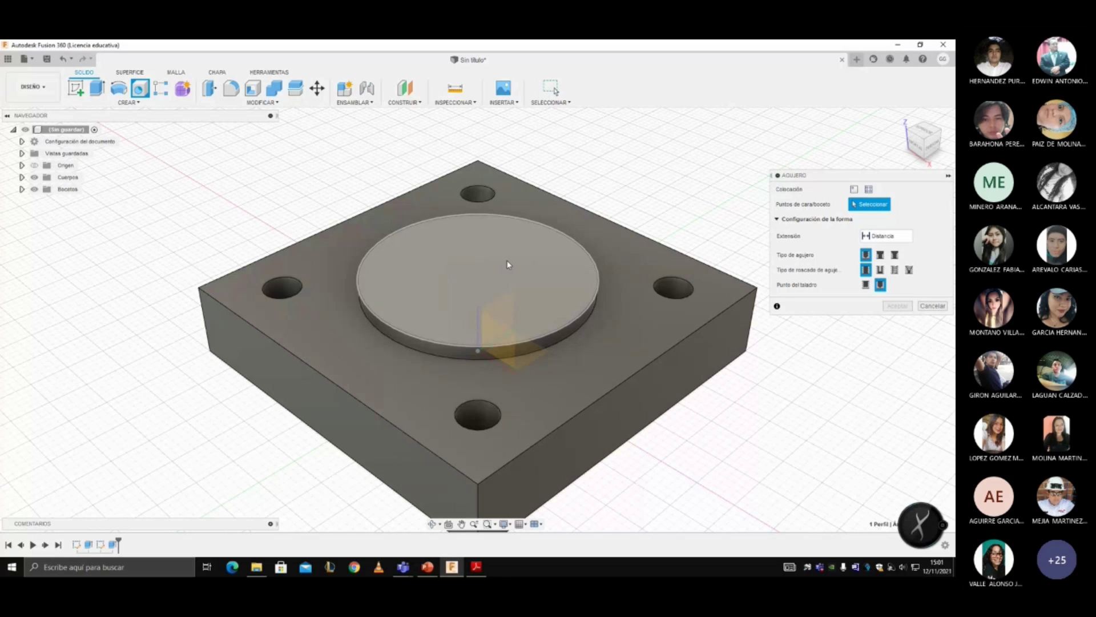
click(492, 268)
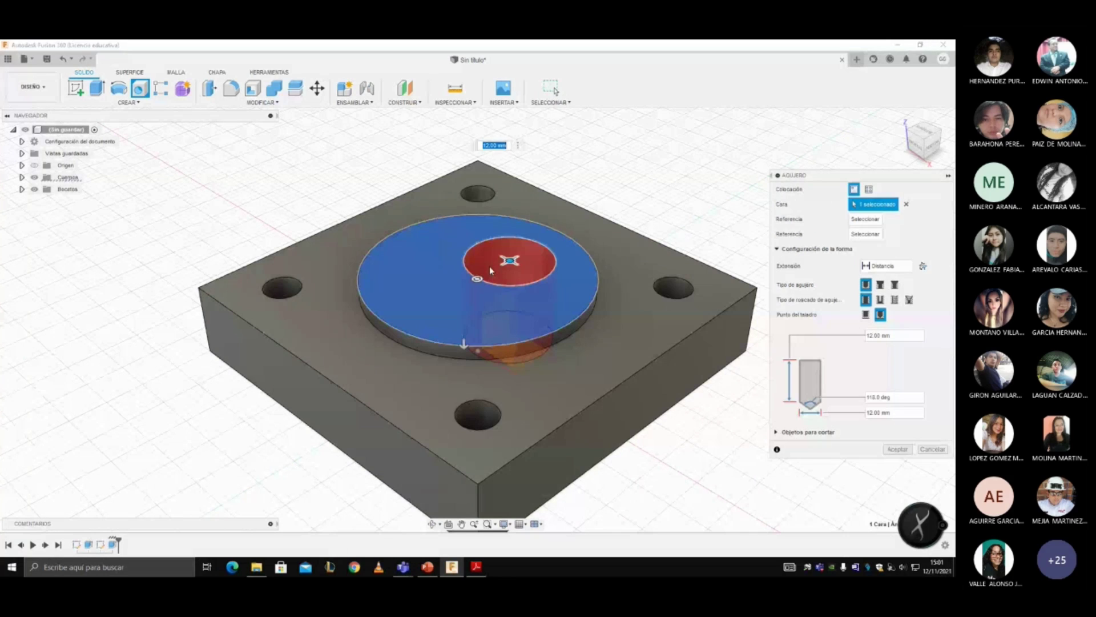
click(941, 450)
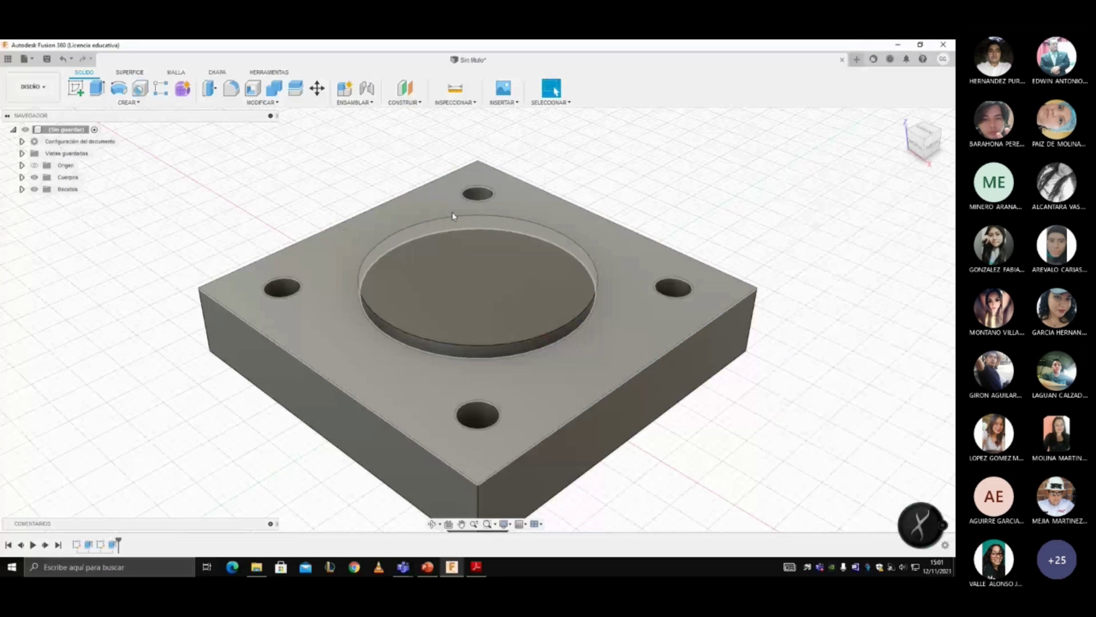
key(ctrl+z)
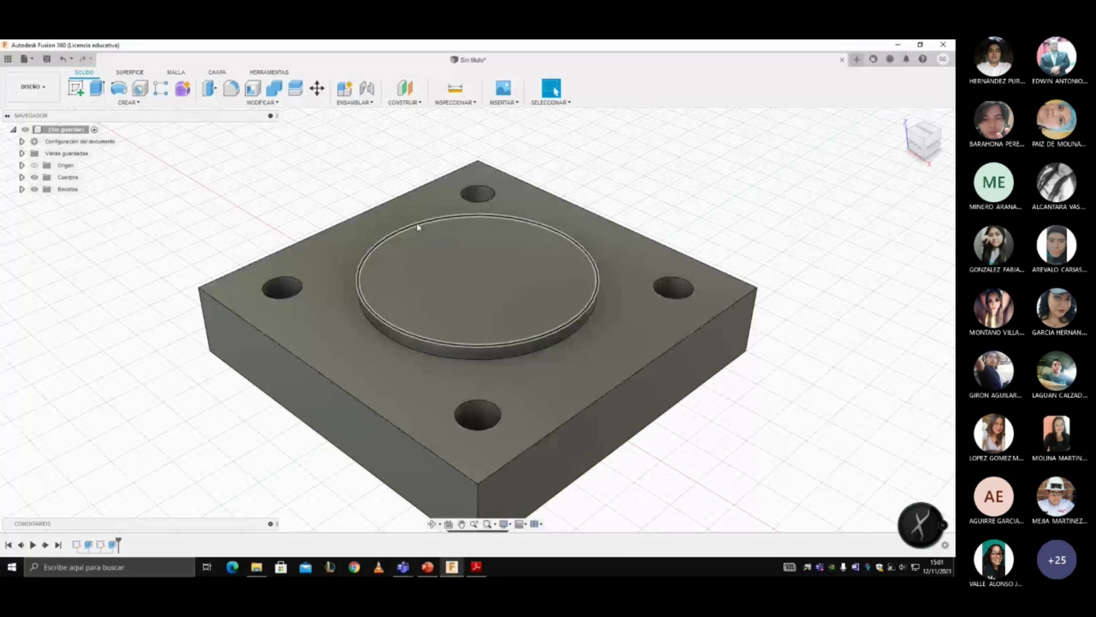
- Place a hole at the centre of the disc's top face and make it Counterbore type
key(h)
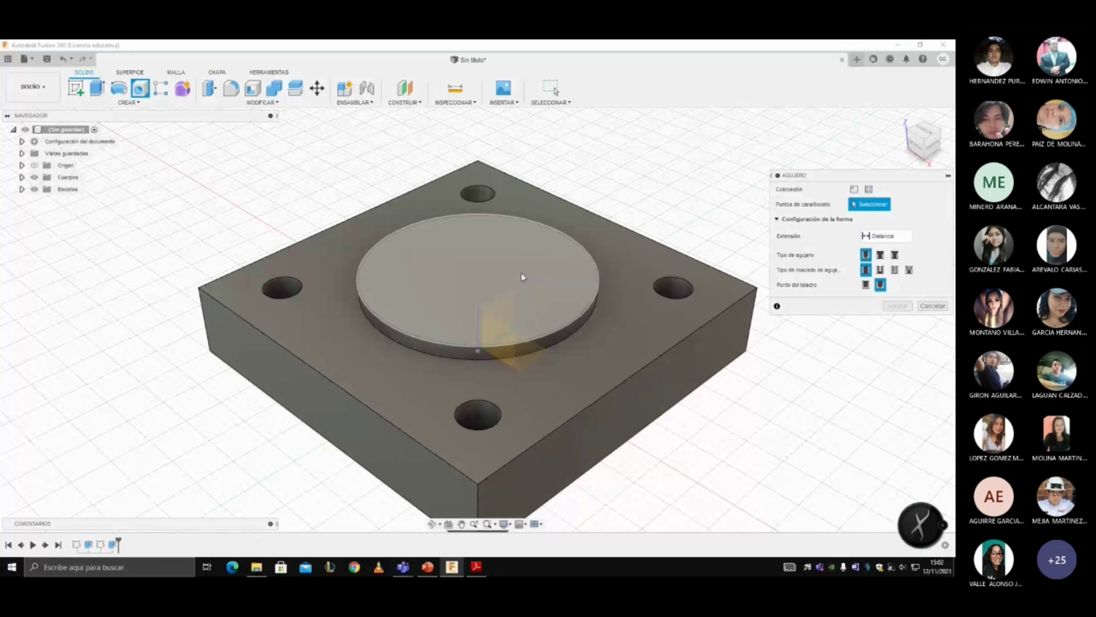
click(474, 277)
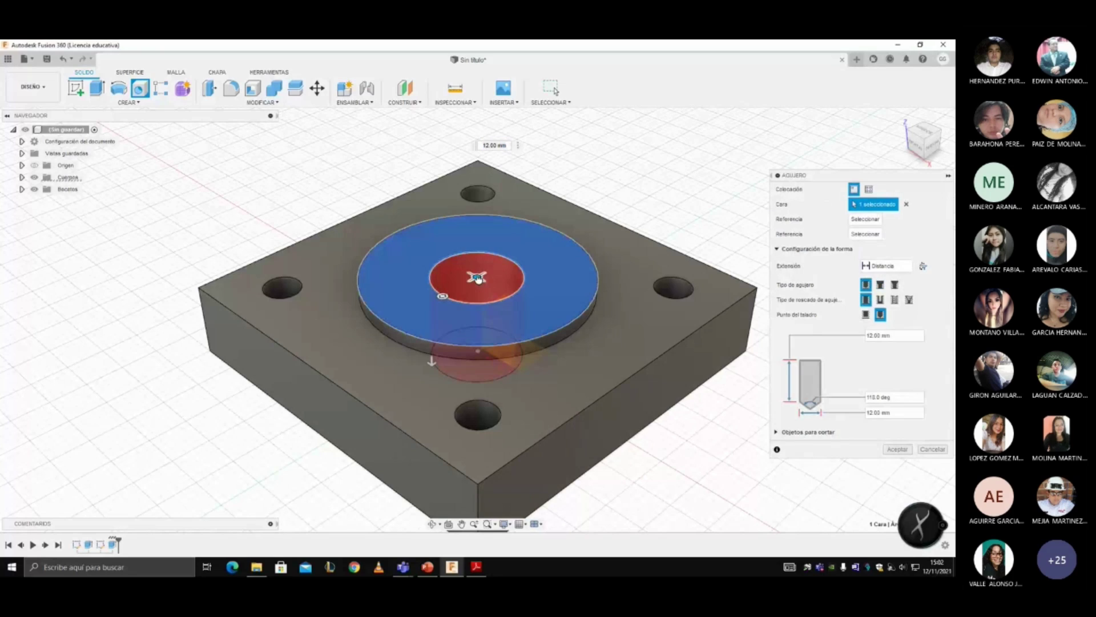
mouse_move(478, 278)
mouse_down()
mouse_move(521, 289)
mouse_move(478, 275)
mouse_up()
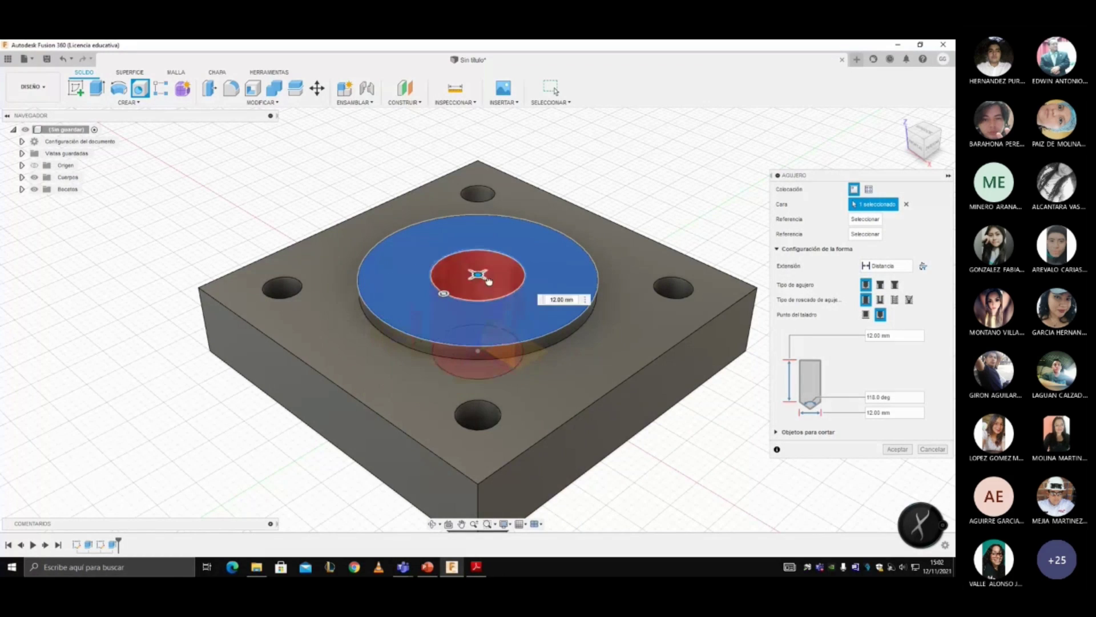
mouse_move(489, 280)
mouse_down()
mouse_move(468, 278)
mouse_move(478, 275)
mouse_up()
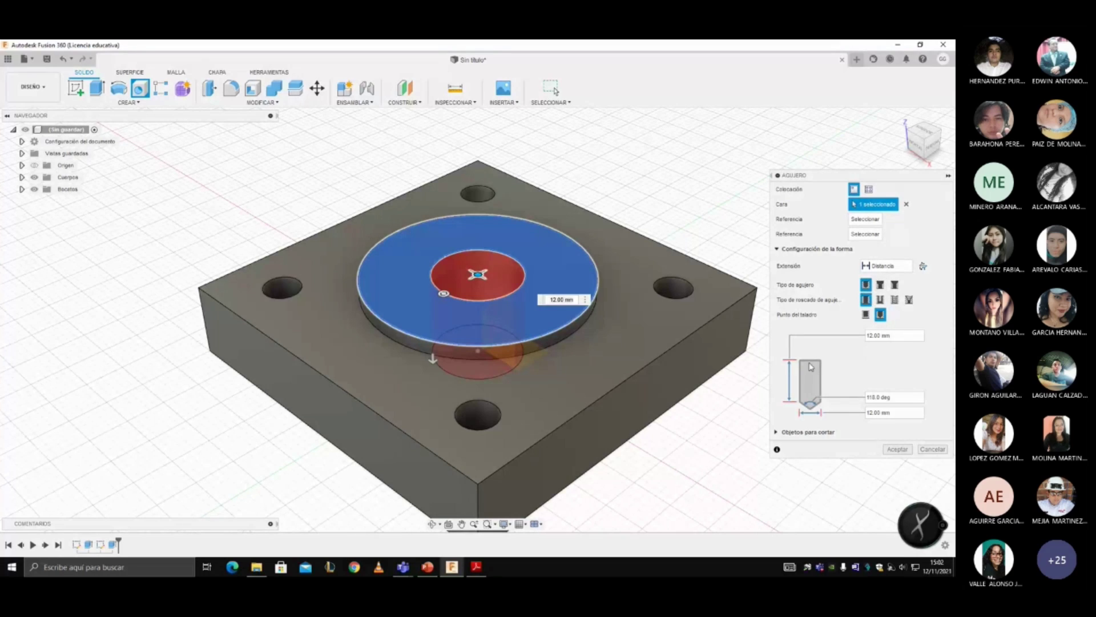
click(476, 566)
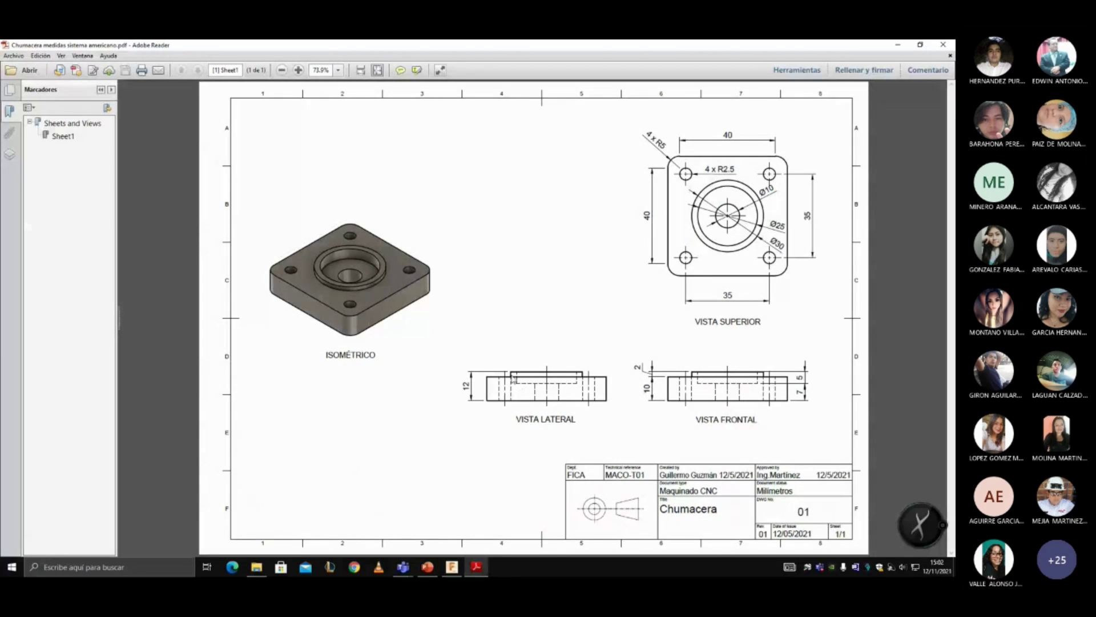
click(454, 571)
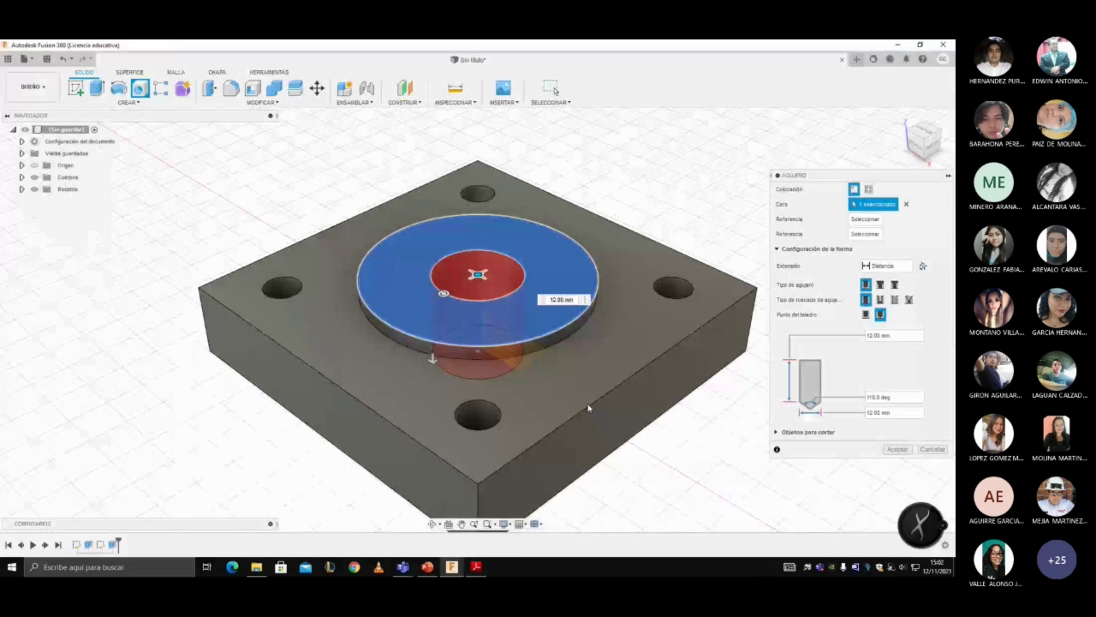
click(879, 284)
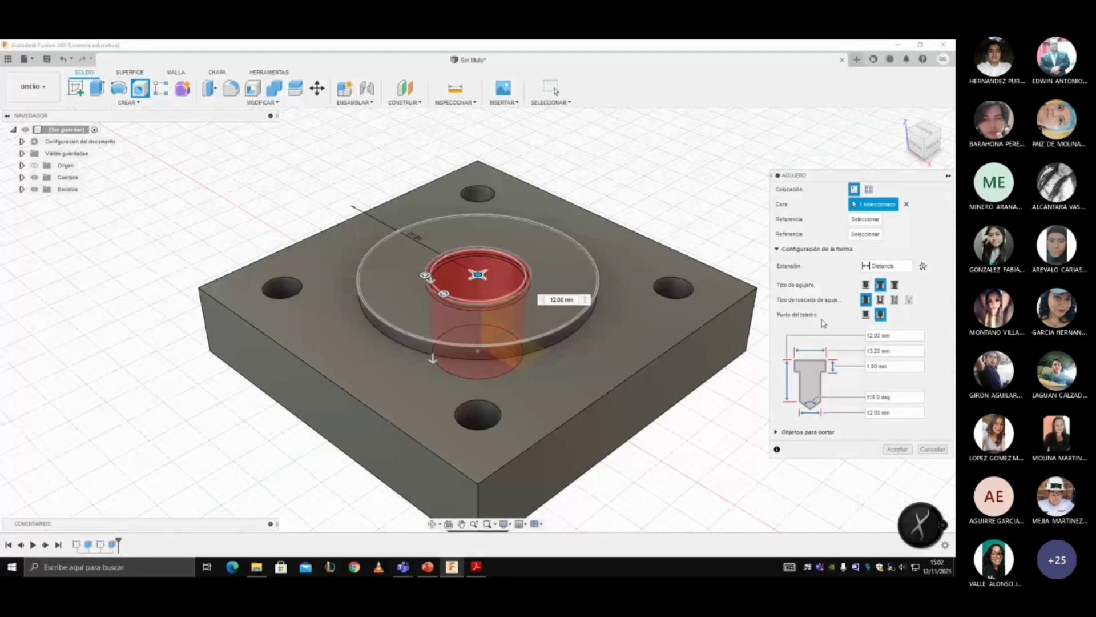
- Set the hole's drill point to Flat and its counterbore diameter to 25 mm
click(868, 316)
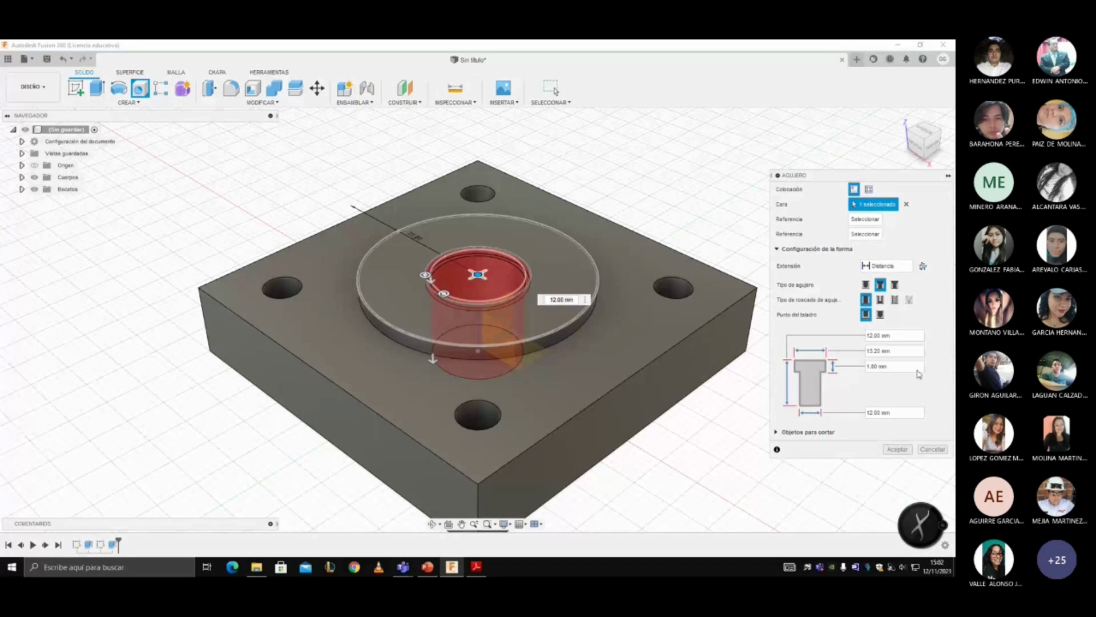
click(807, 359)
key(alt+Tab)
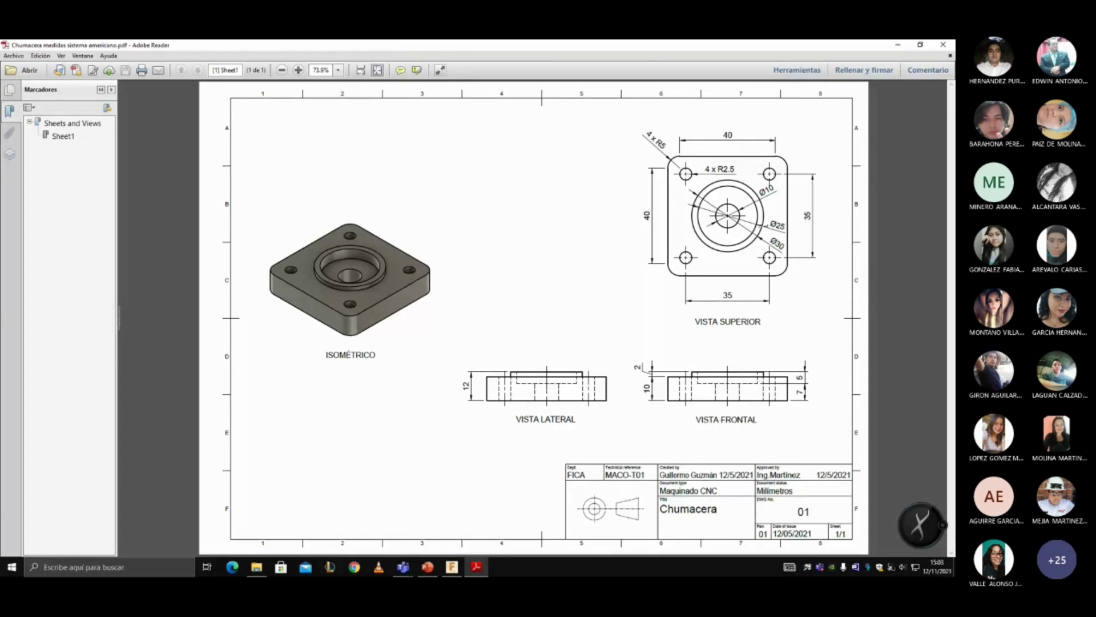
click(458, 572)
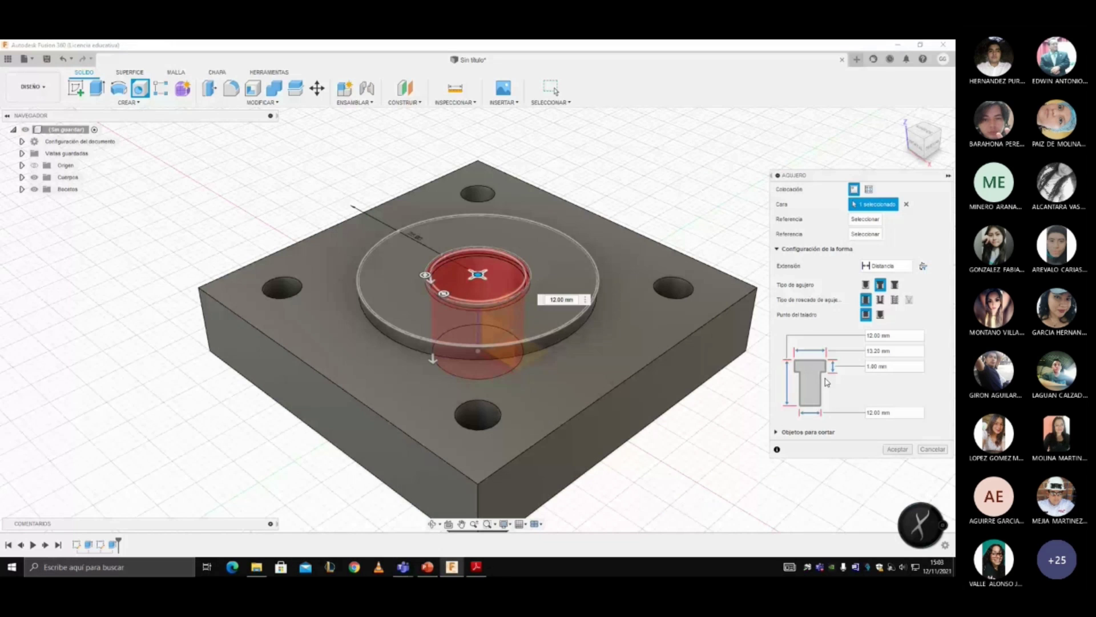
double_click(874, 351)
text(25)
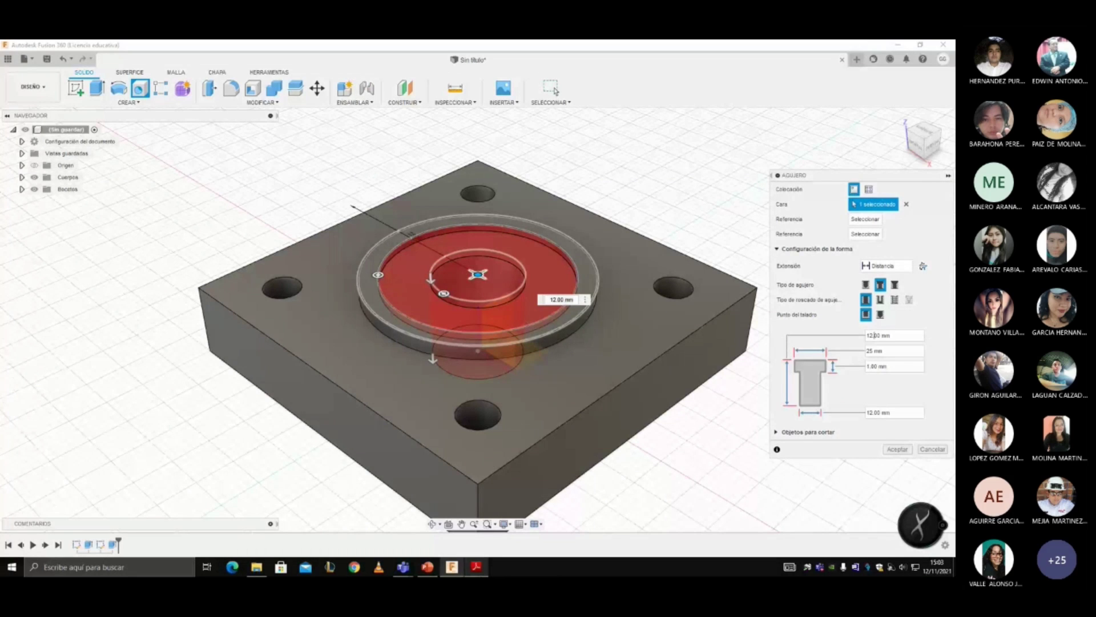
- Enter 5 mm in the hole's counterbore depth field after checking the drawing, and confirm
click(464, 565)
click(451, 566)
key(alt+Tab)
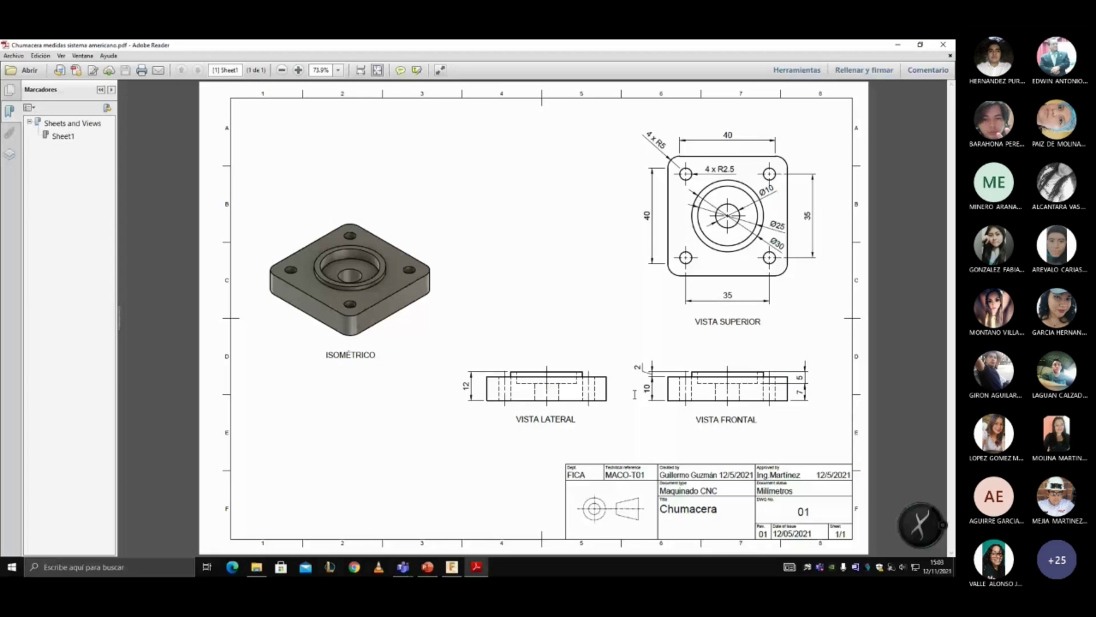
click(461, 572)
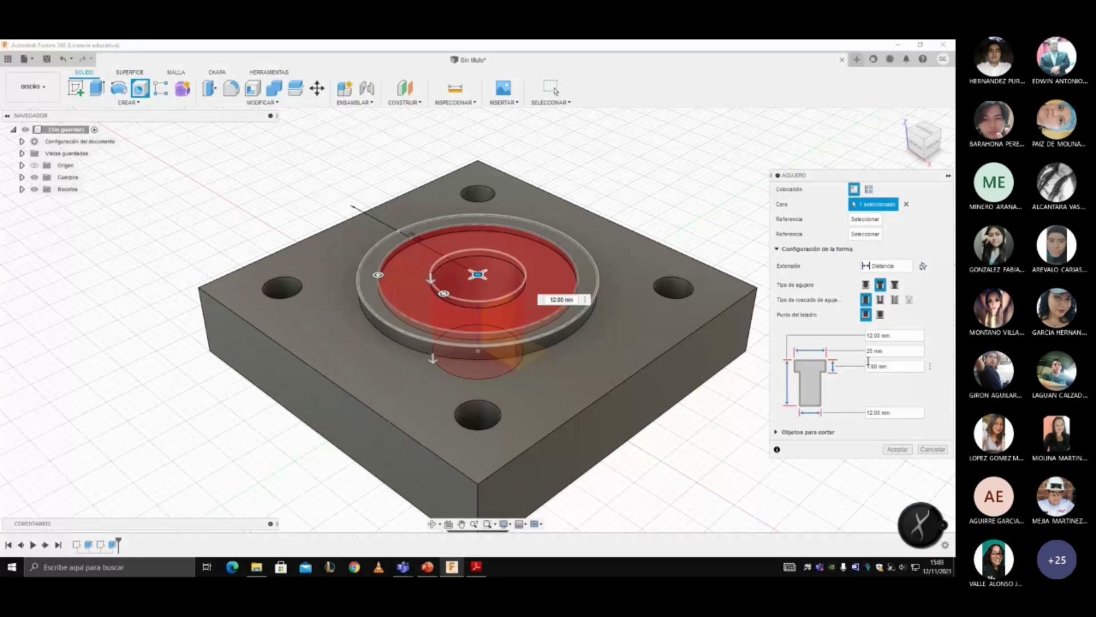
double_click(868, 367)
text(5)
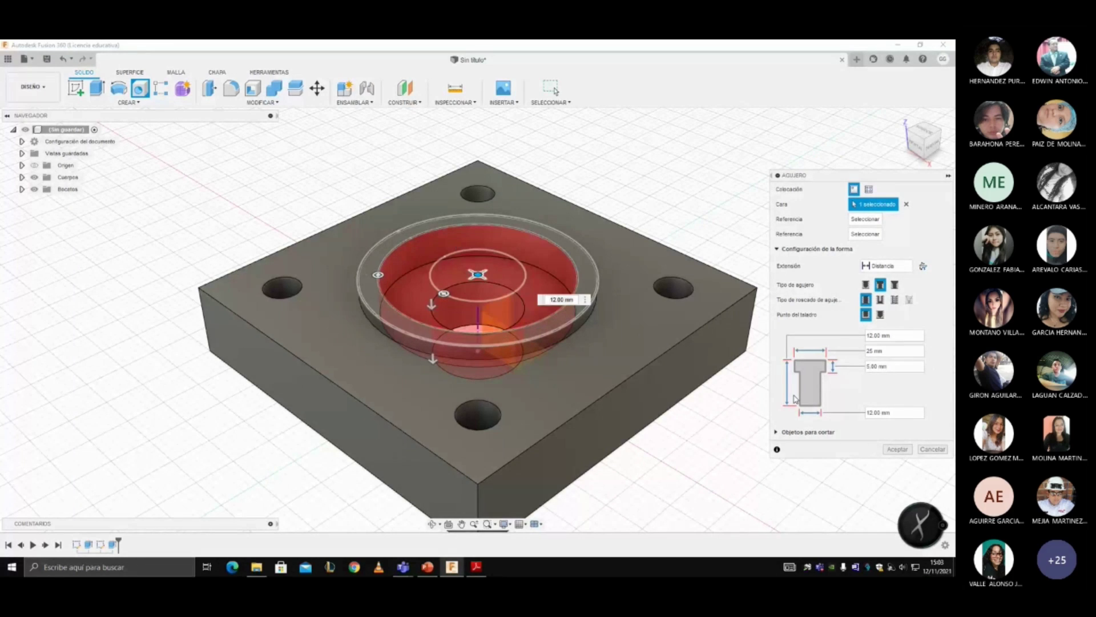
click(471, 572)
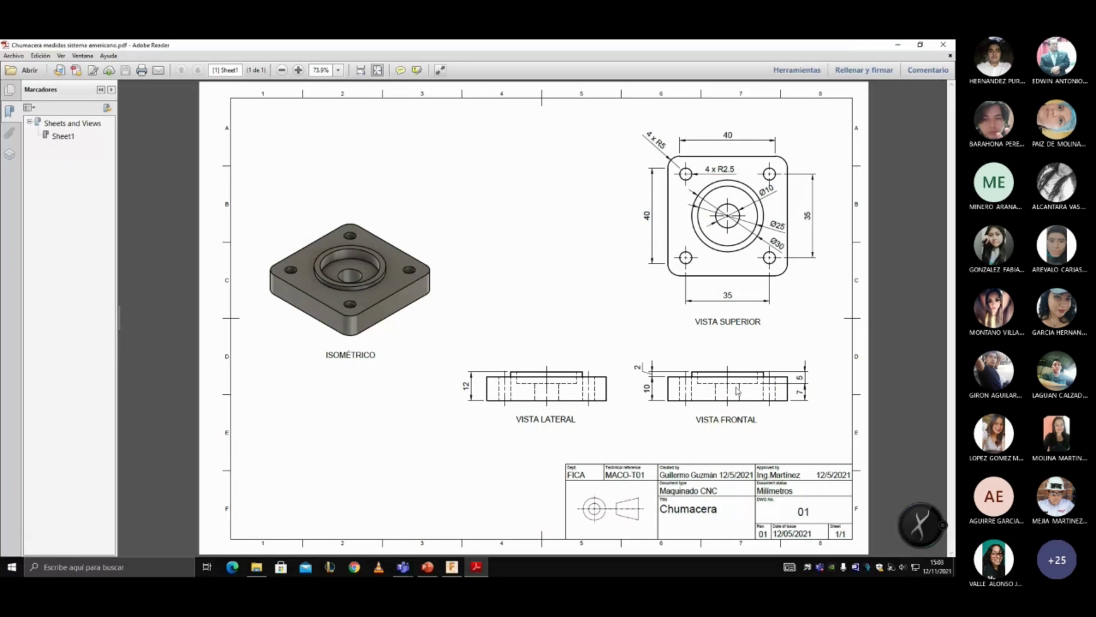
mouse_move(455, 571)
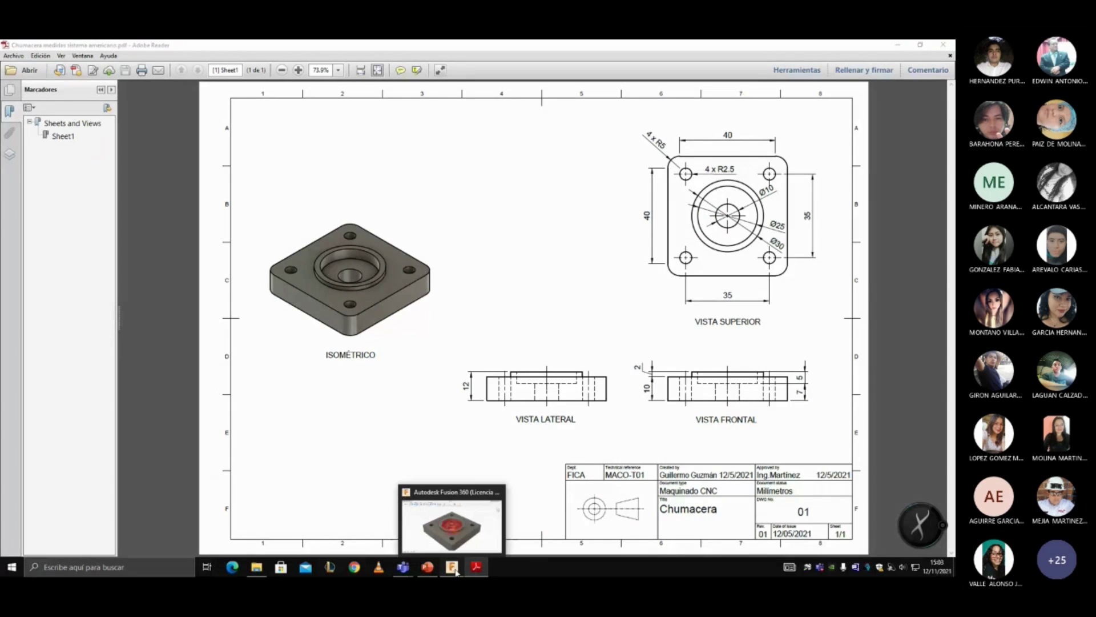
click(455, 571)
key(Return)
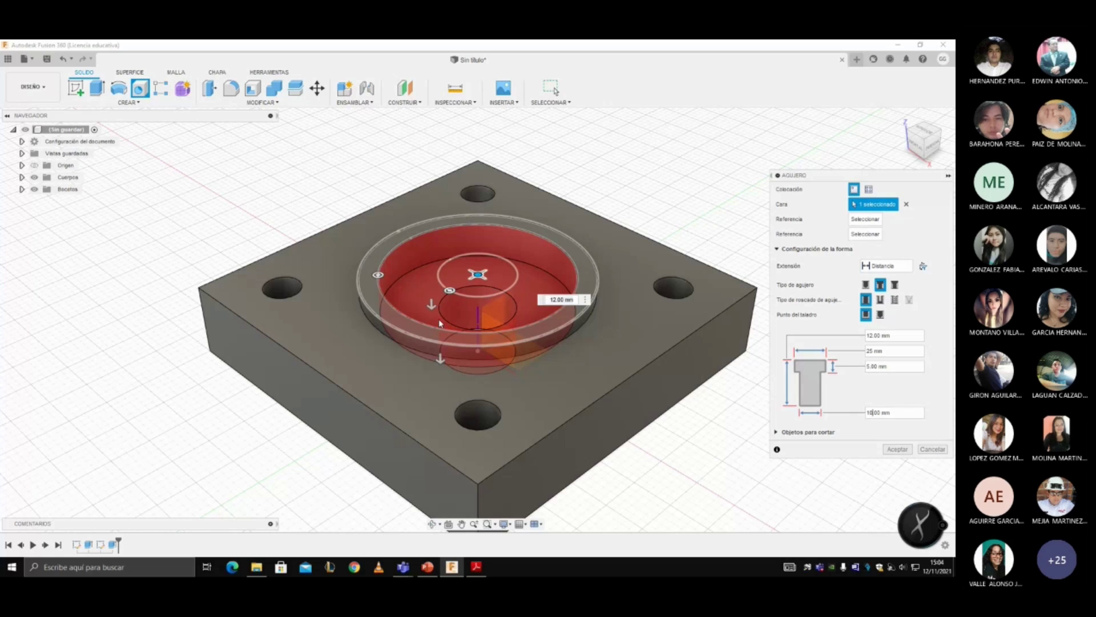
- Accept the AGUJERO dialog to cut the counterbored hole into the boss centre
click(897, 449)
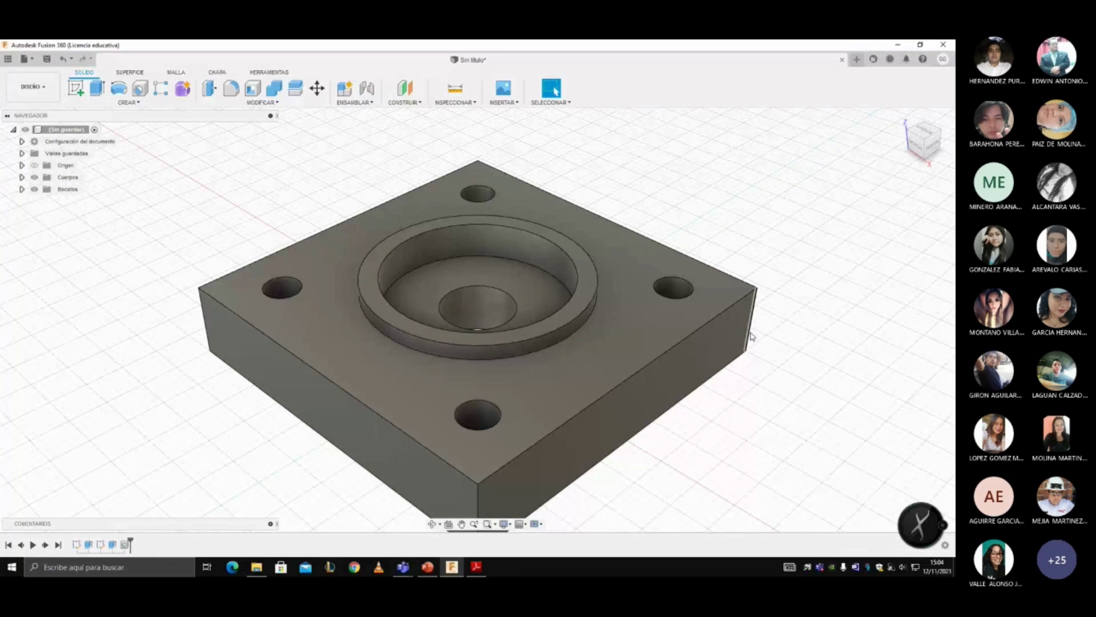
- Fillet the left, front, right and back vertical corner edges with a 5 mm Empalme
click(231, 90)
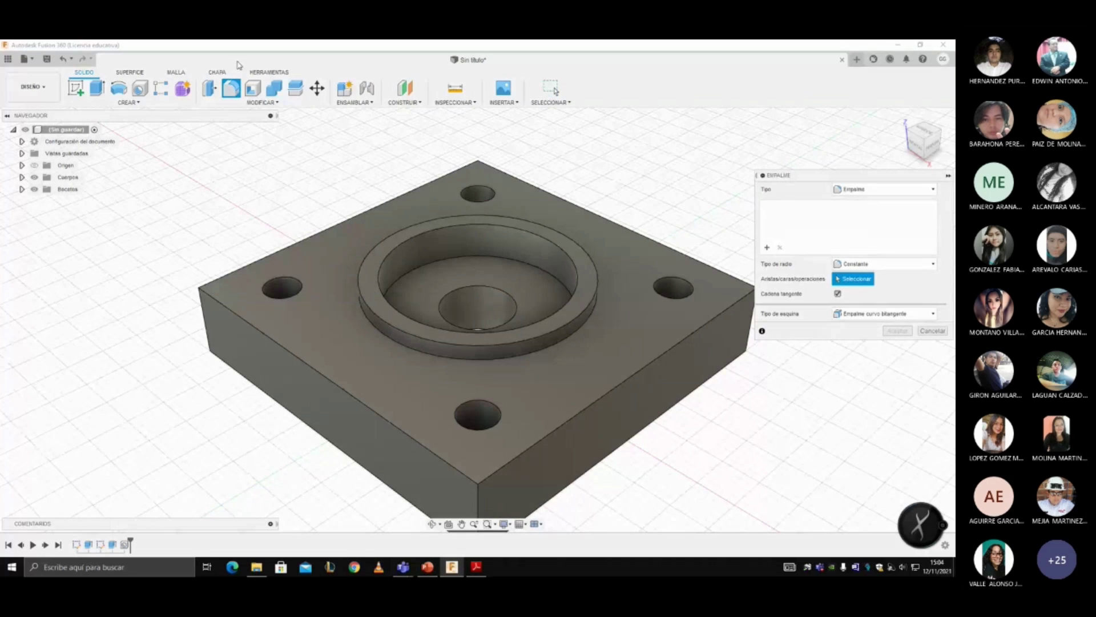
click(206, 321)
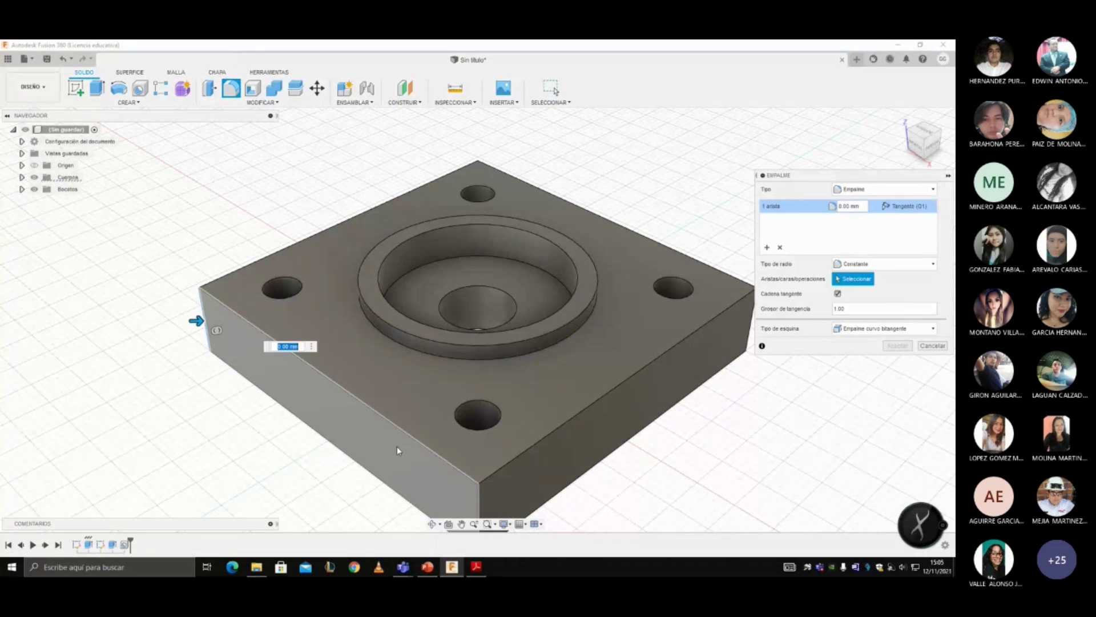
click(477, 494)
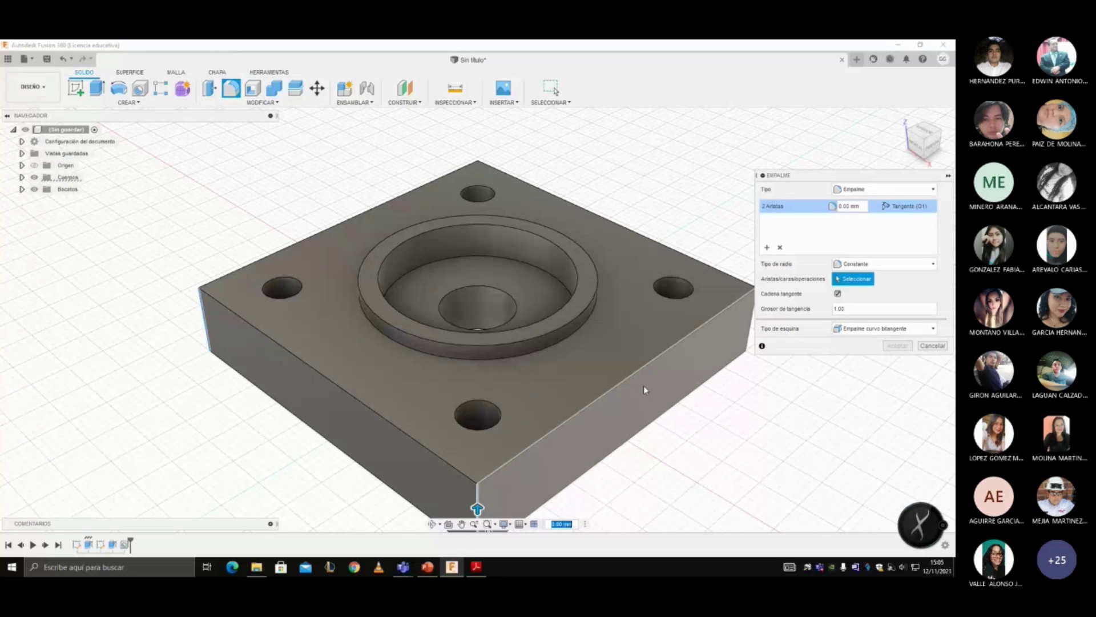
click(749, 328)
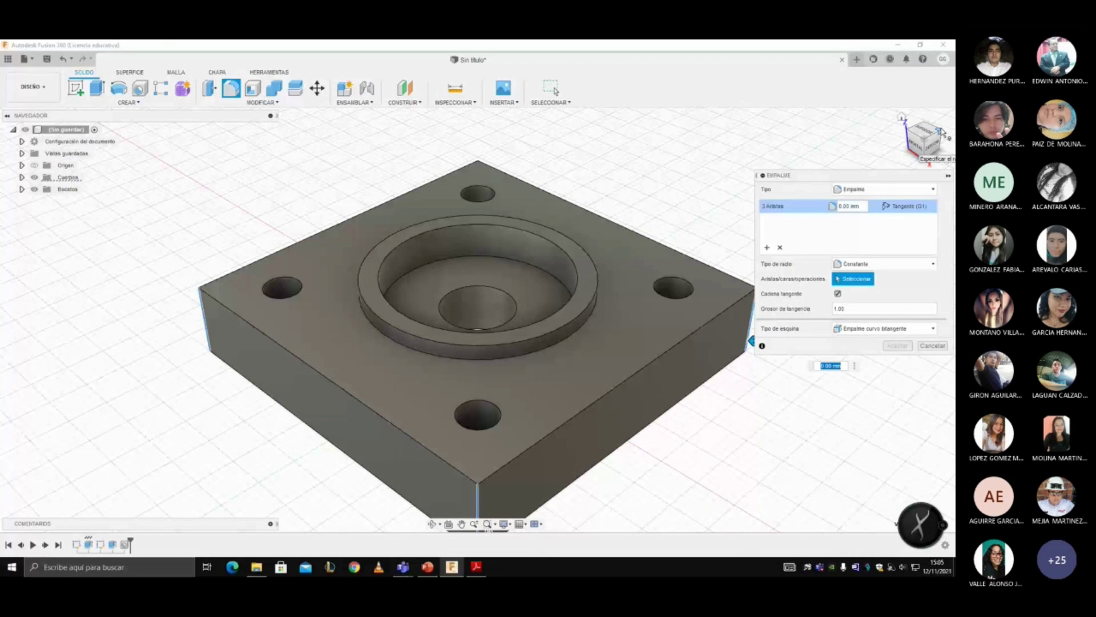
click(942, 132)
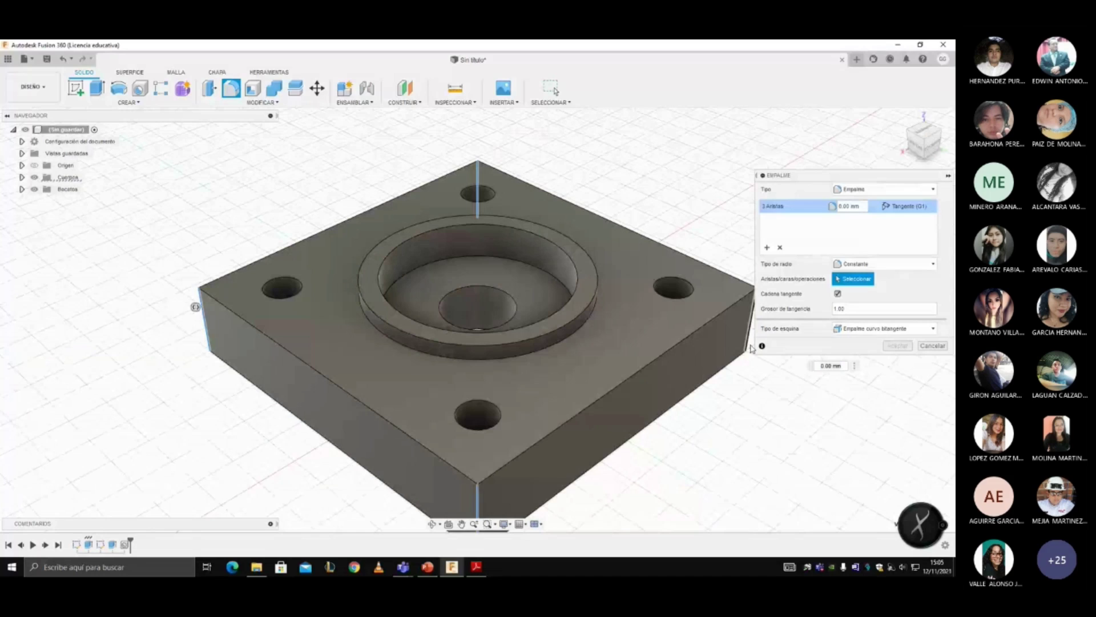
click(751, 348)
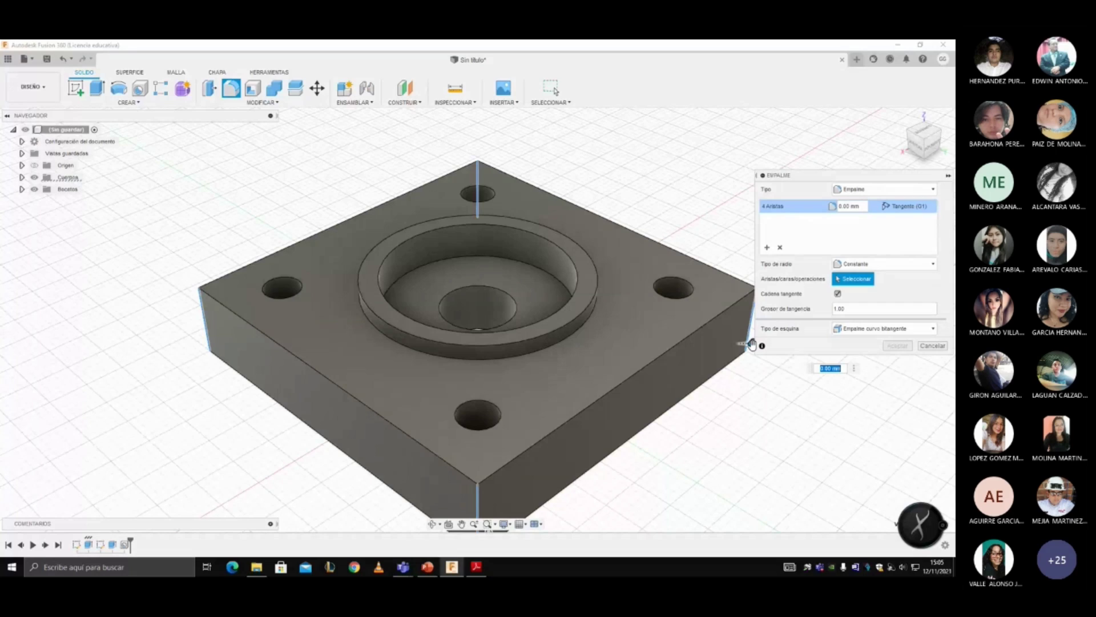
click(751, 343)
drag(751, 344, 737, 344)
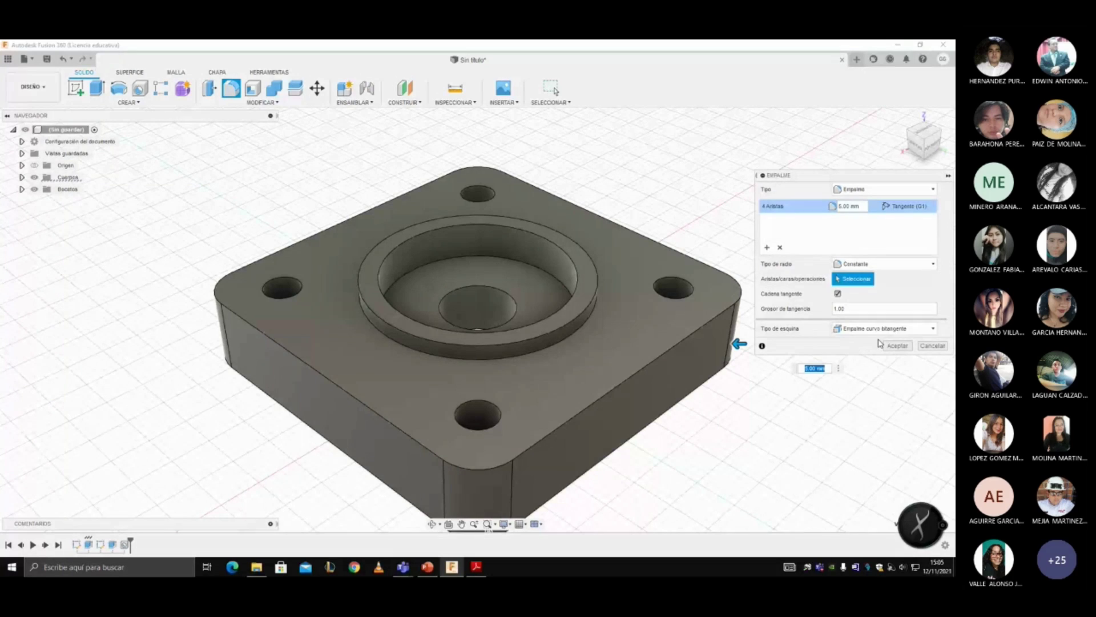
click(899, 346)
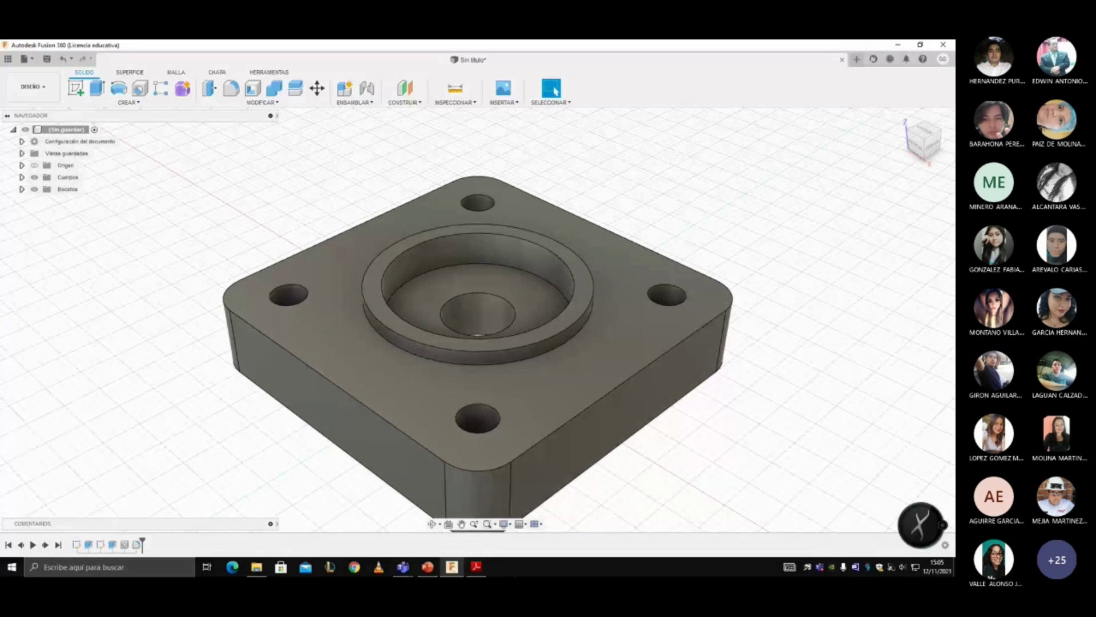
click(478, 567)
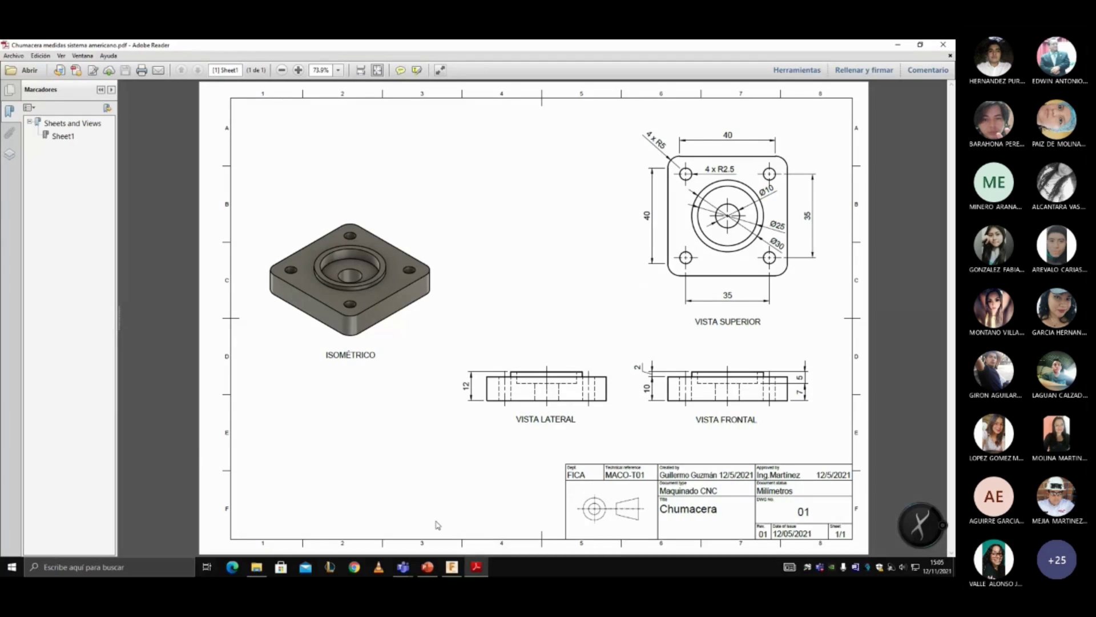
click(447, 567)
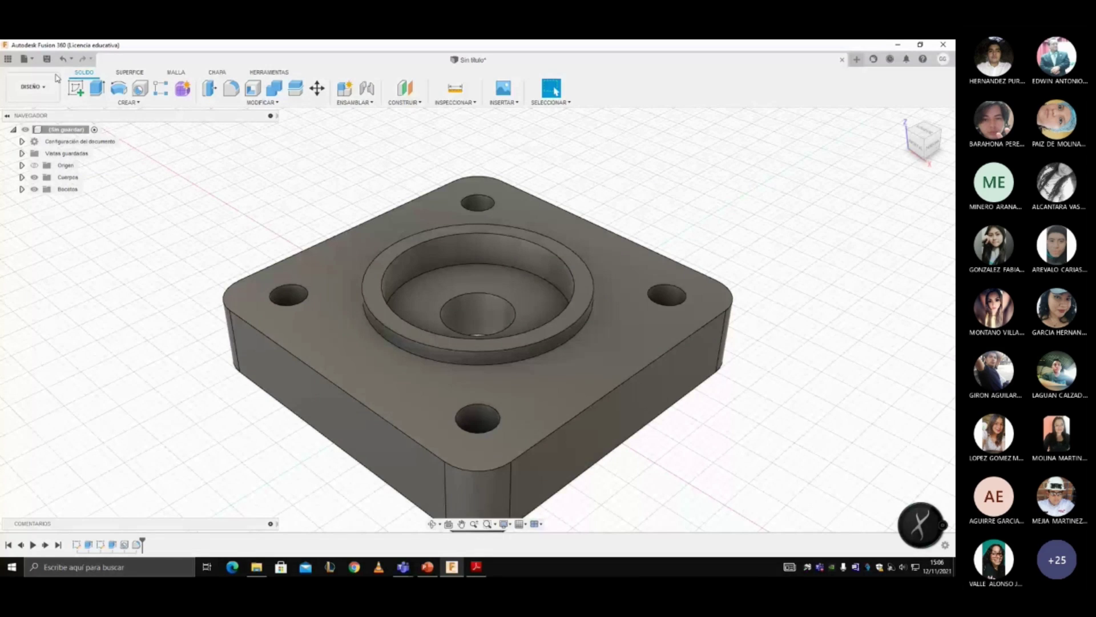
- Switch from DISEÑO to the FABRICACIÓN workspace and display the TORNEADO turning tools
click(35, 86)
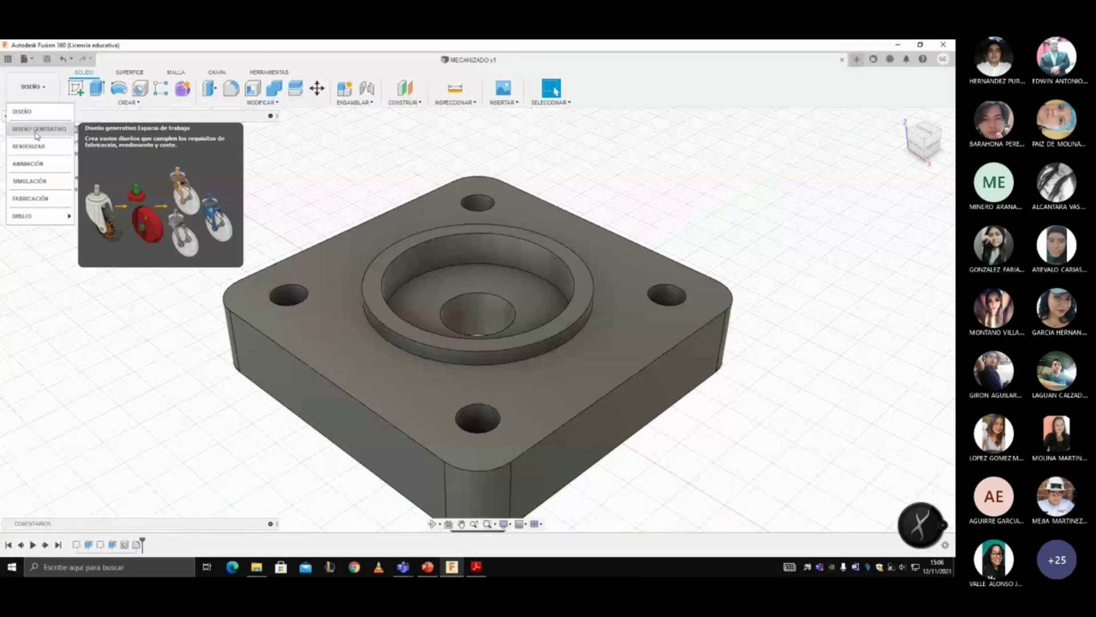
mouse_move(31, 213)
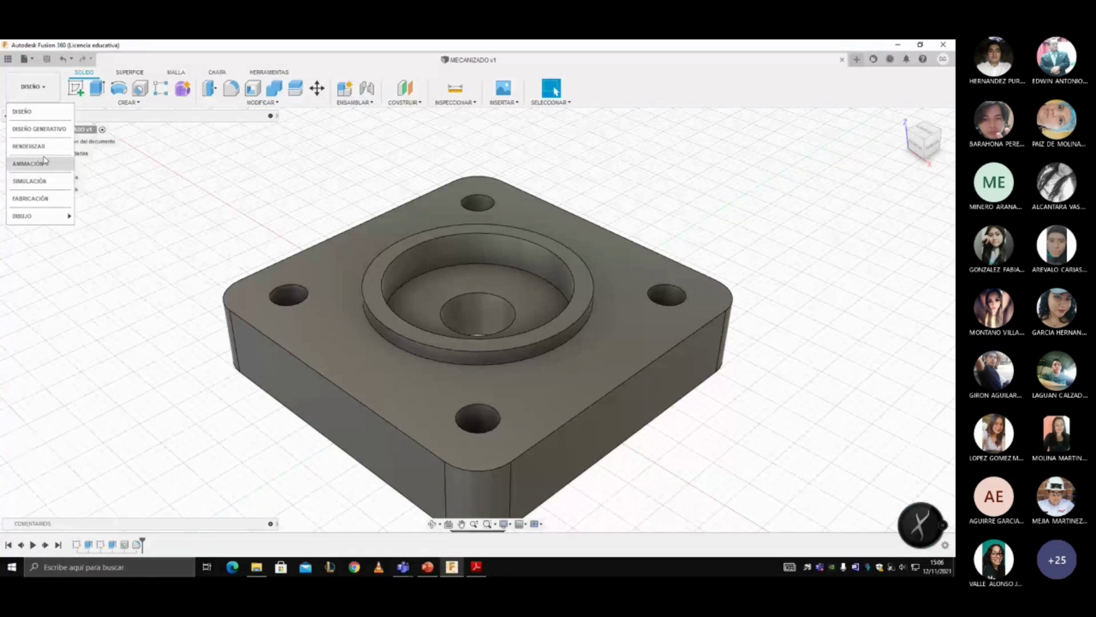
click(33, 197)
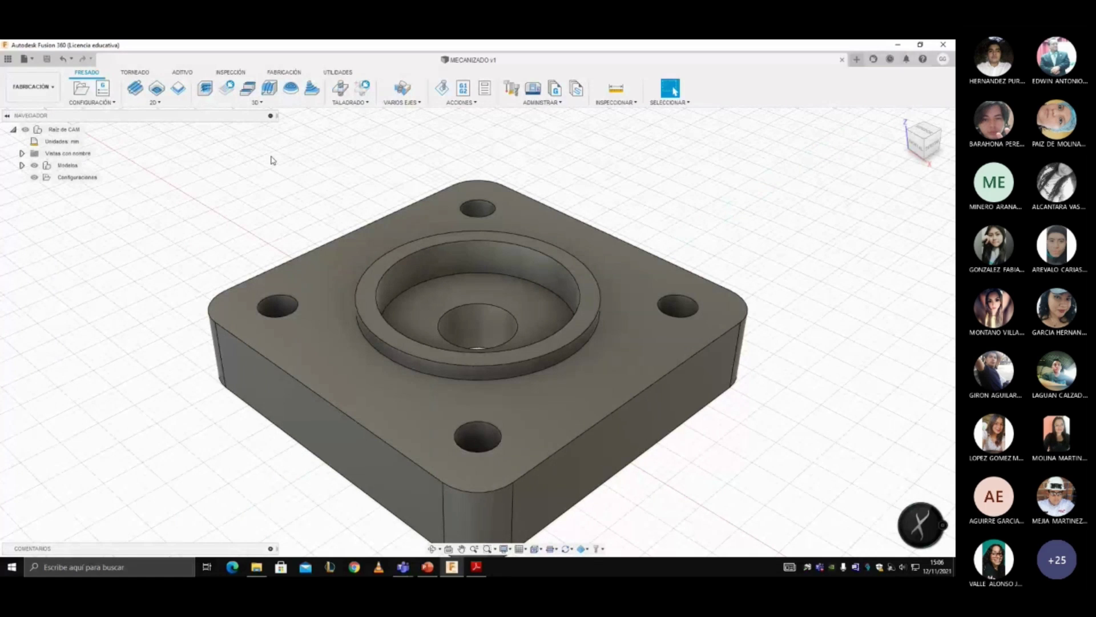
click(671, 89)
click(136, 72)
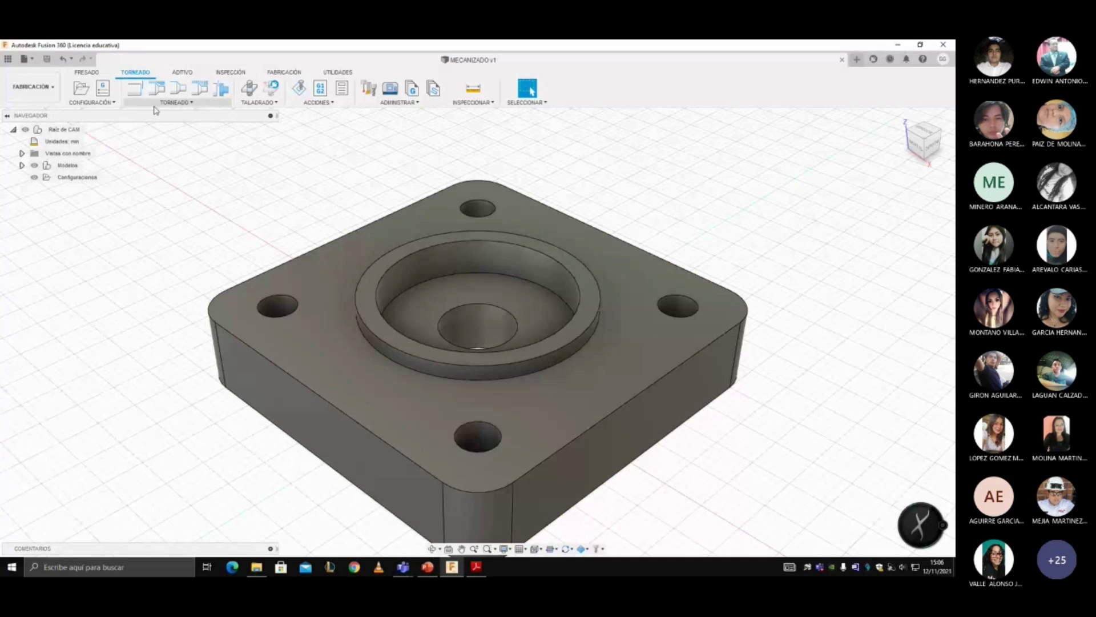
- Browse the ADITIVO, INSPECCIÓN, FABRICACIÓN and UTILIDADES toolsets, then return to FRESADO
click(190, 73)
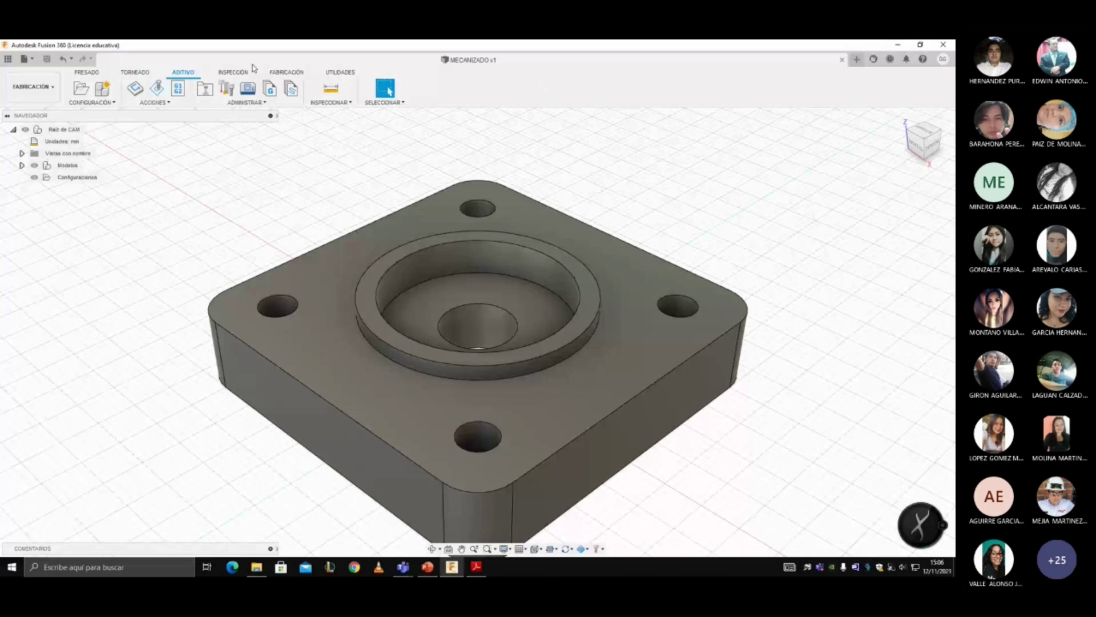
click(234, 72)
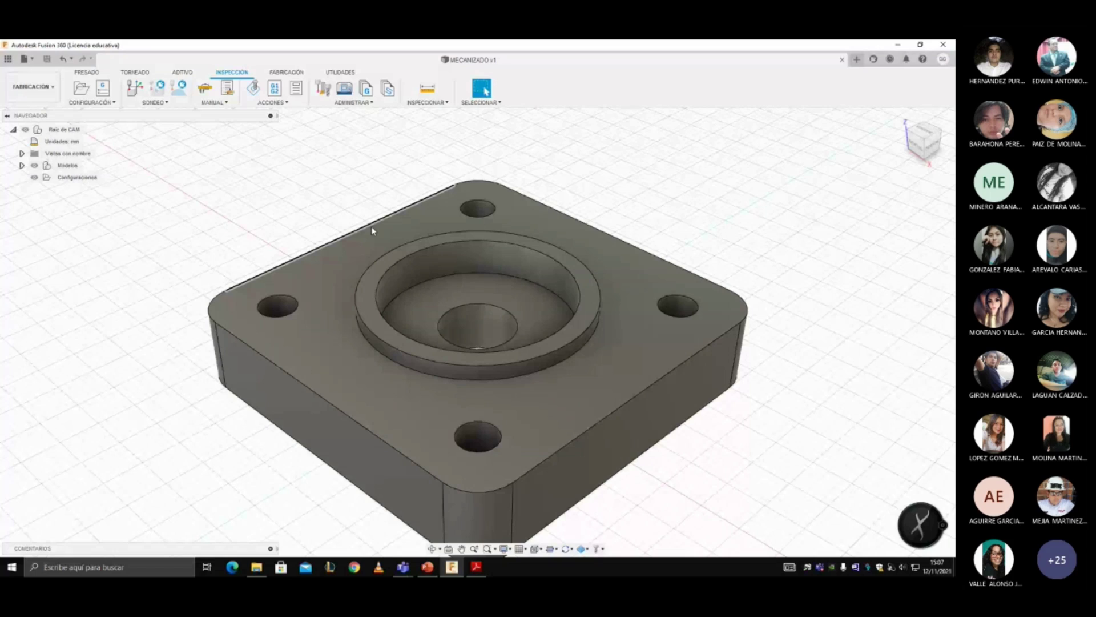
click(478, 356)
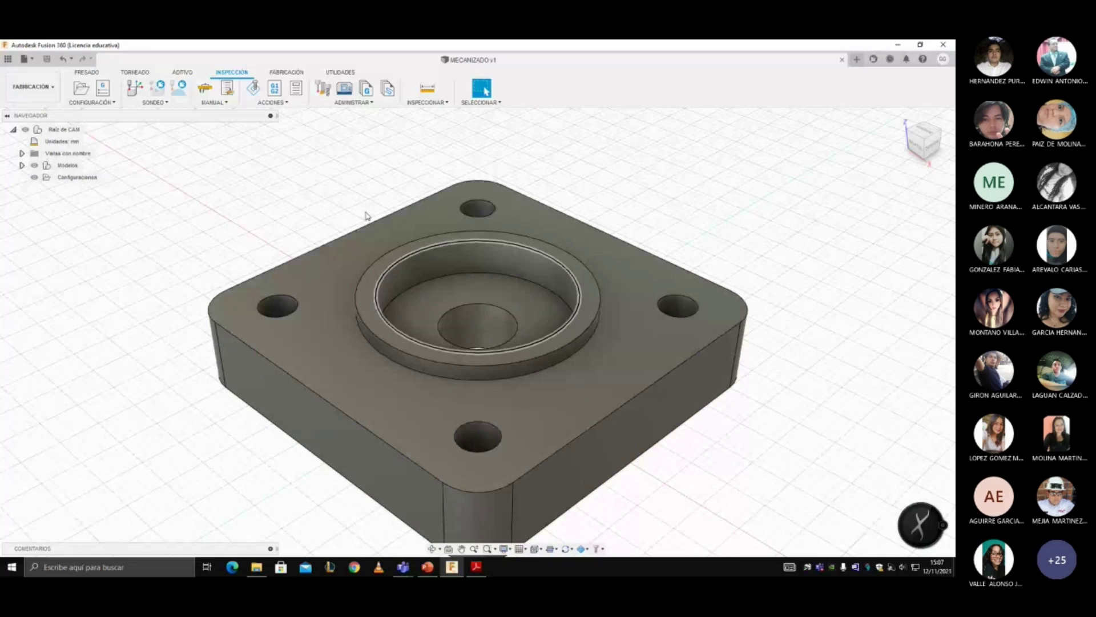
click(624, 195)
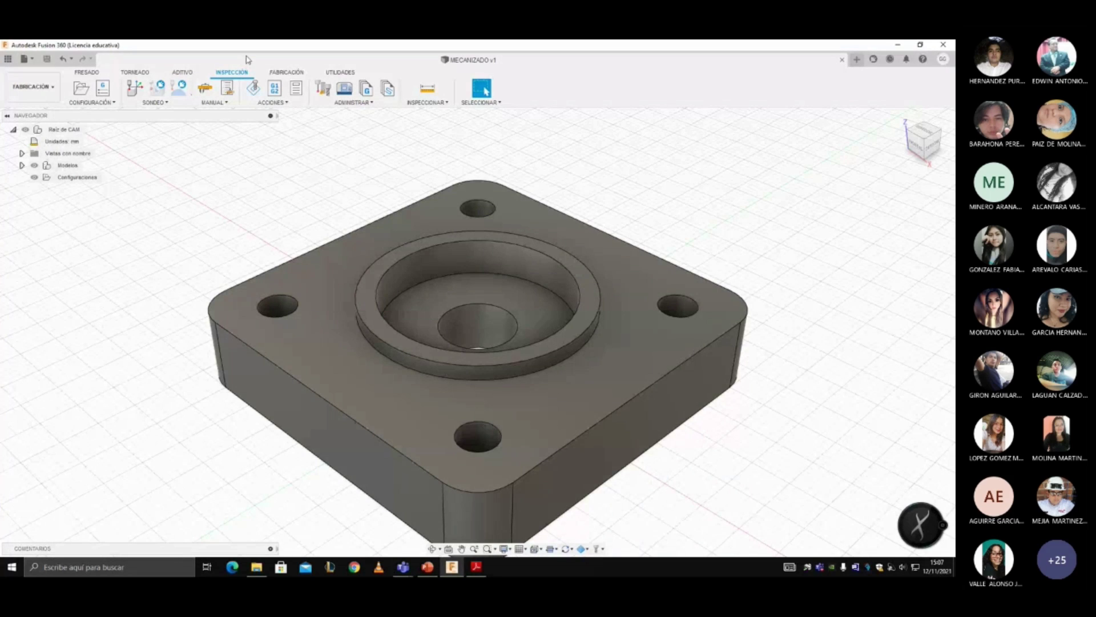
click(283, 73)
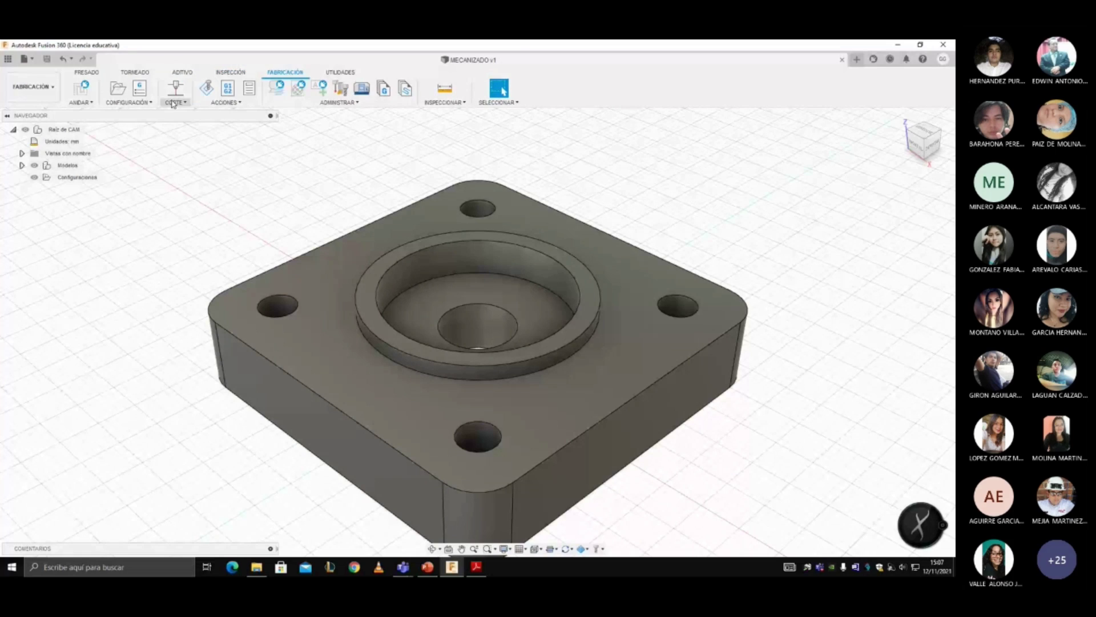
click(341, 73)
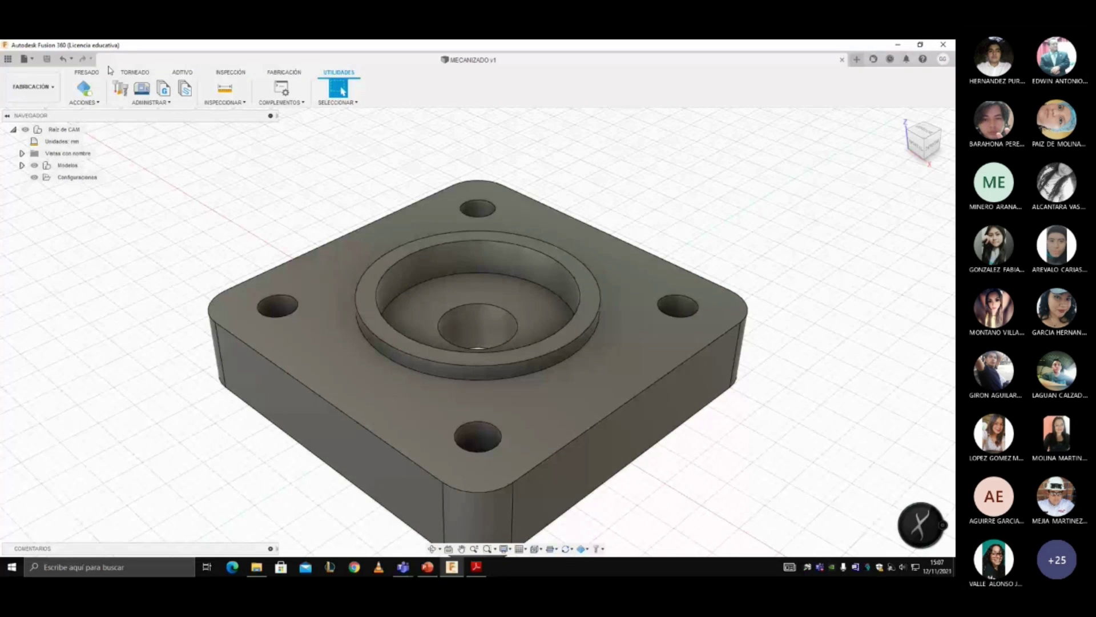
click(92, 72)
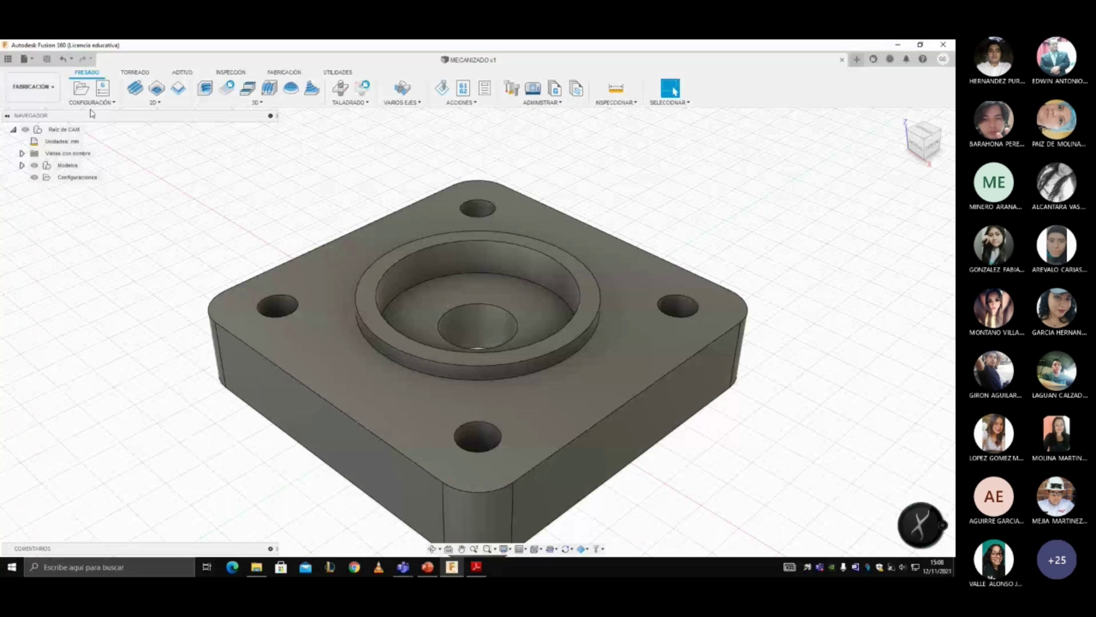
- Create a new machining setup from the SETUP dropdown
click(91, 102)
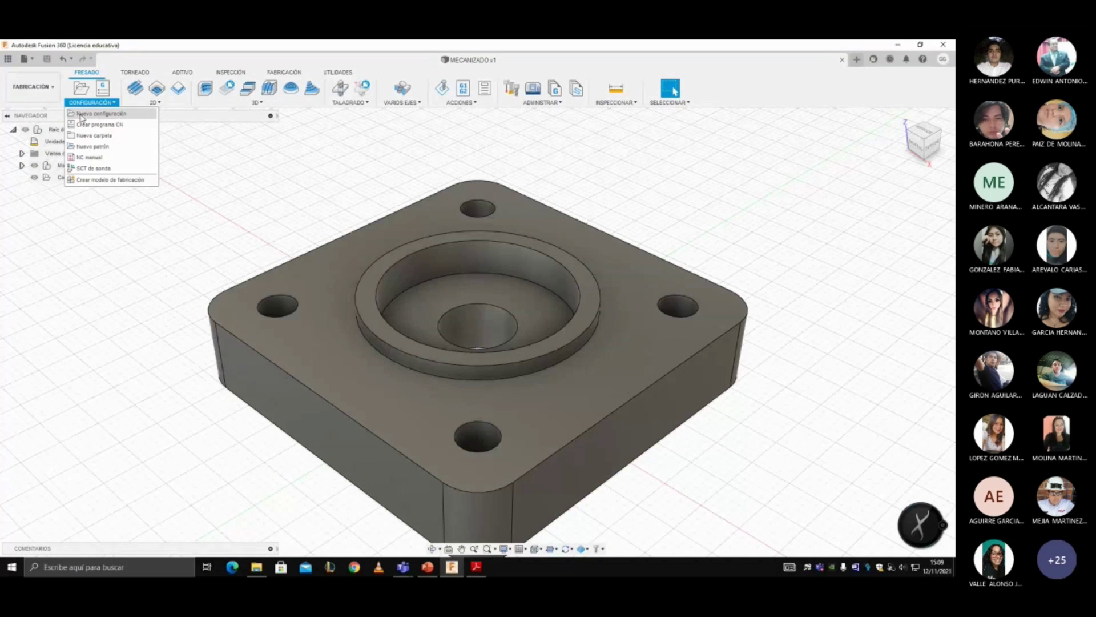
click(92, 114)
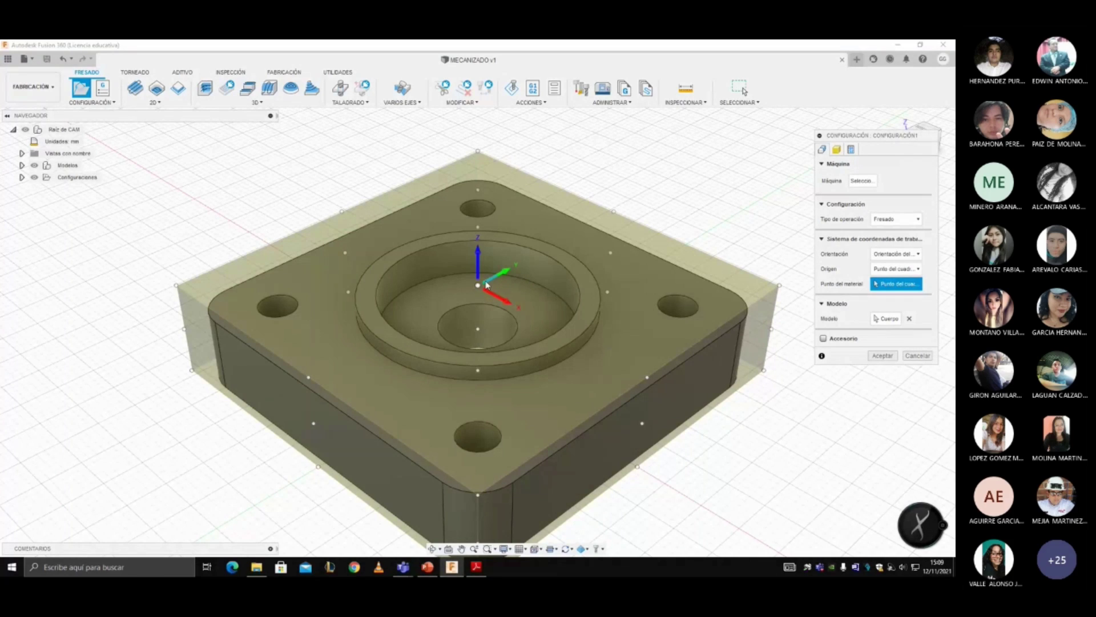
- Review the stock box, accept Configuración1, and start a 2D Contour operation
click(837, 149)
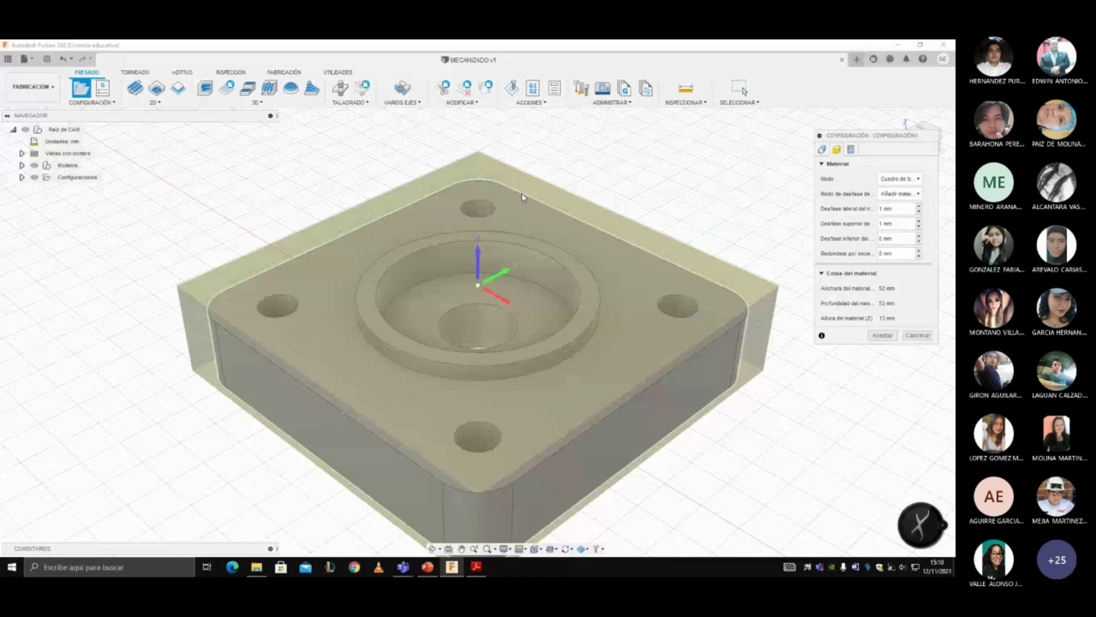
click(821, 149)
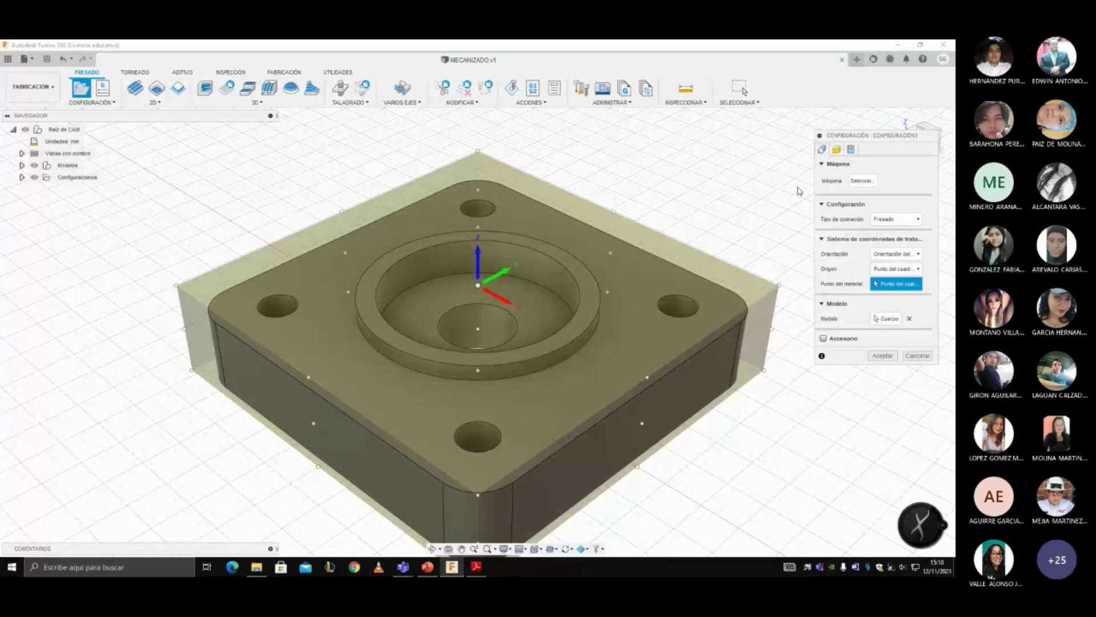
click(882, 356)
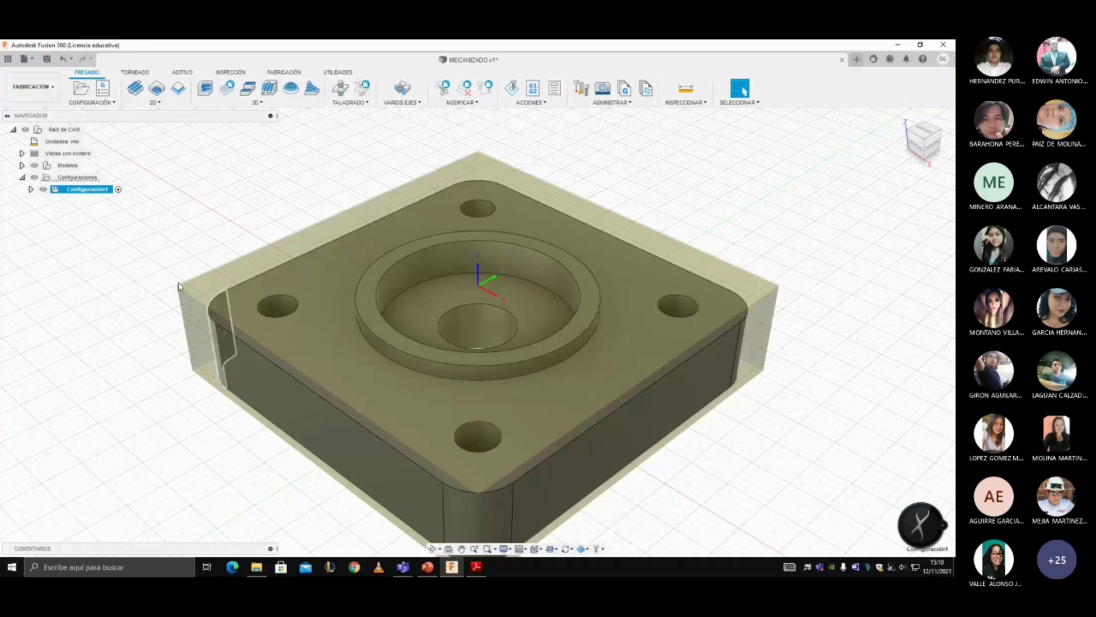
click(178, 88)
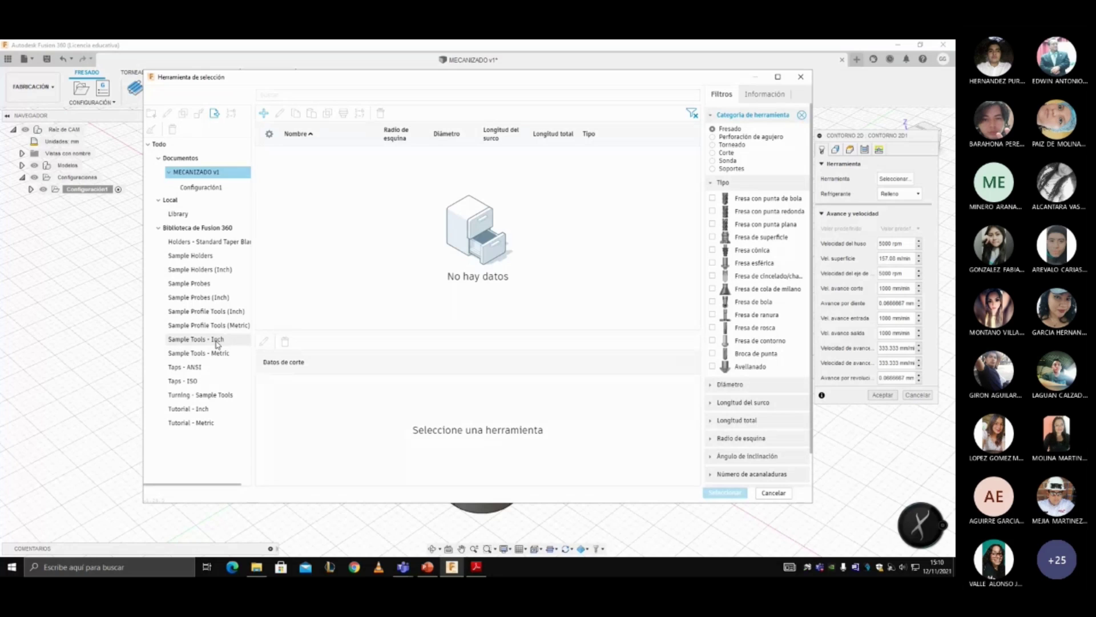
- Choose the Ø6 mm flat endmill from Sample Tools - Metric for the 2D Contour
click(236, 354)
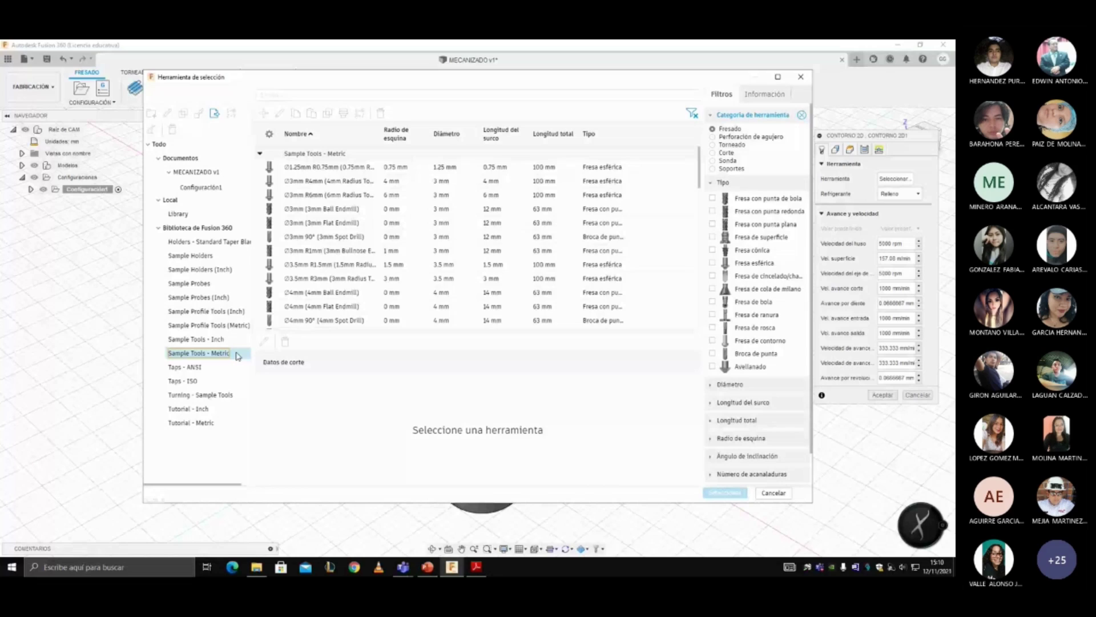
scroll(343, 216, down, 2)
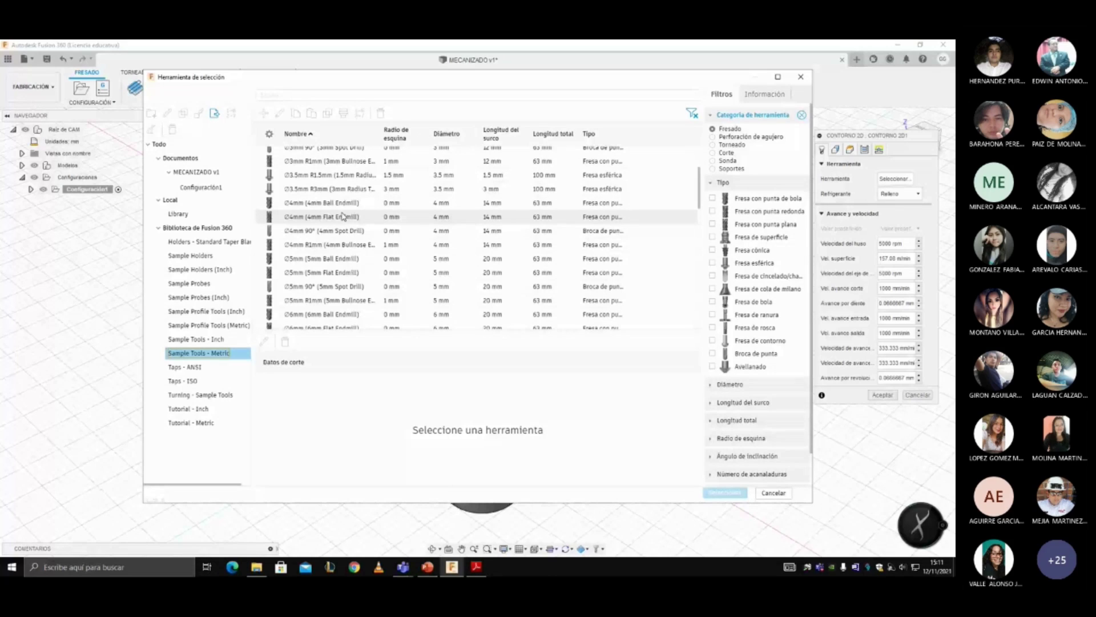
scroll(280, 274, down, 1)
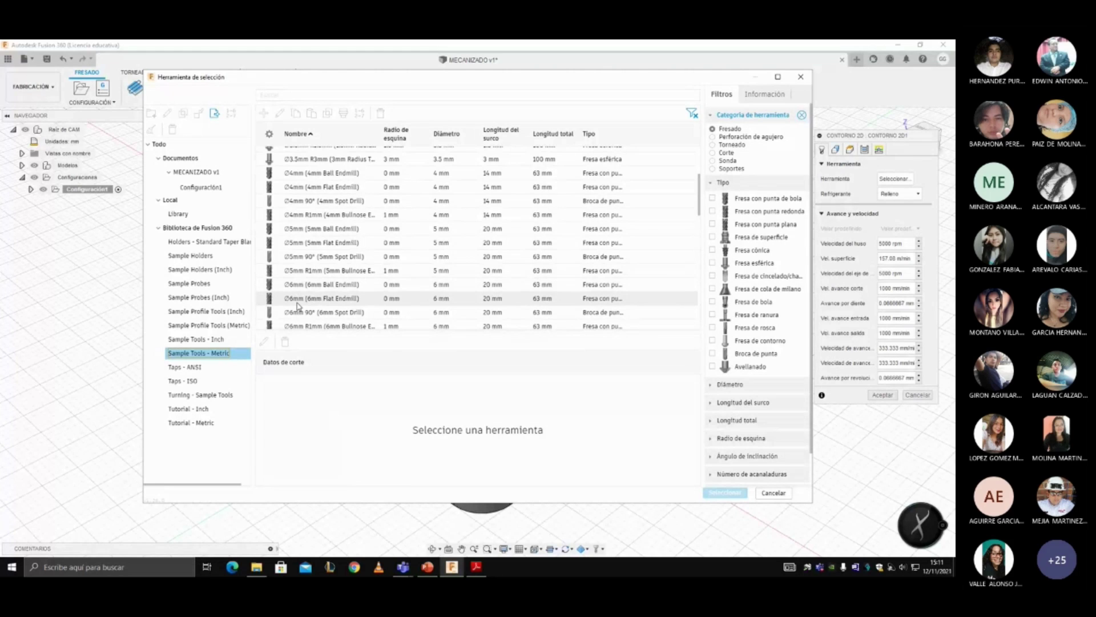
double_click(297, 301)
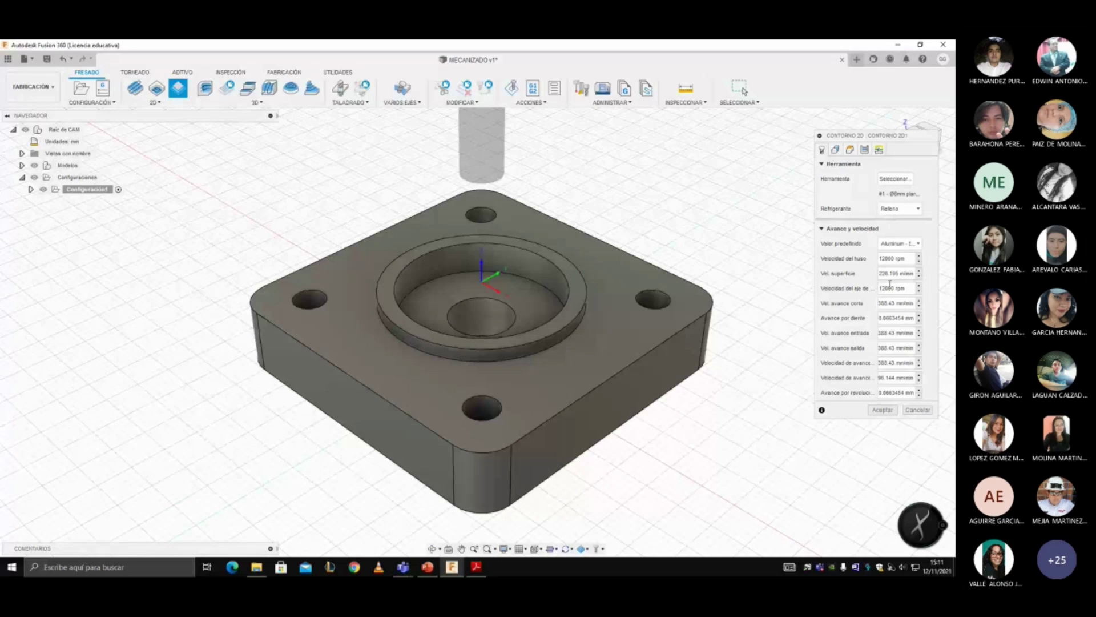
- Keep the 12000 rpm feeds and coolant unchanged, then go to the Geometry settings
mouse_move(892, 317)
click(884, 410)
click(895, 209)
click(895, 222)
click(834, 151)
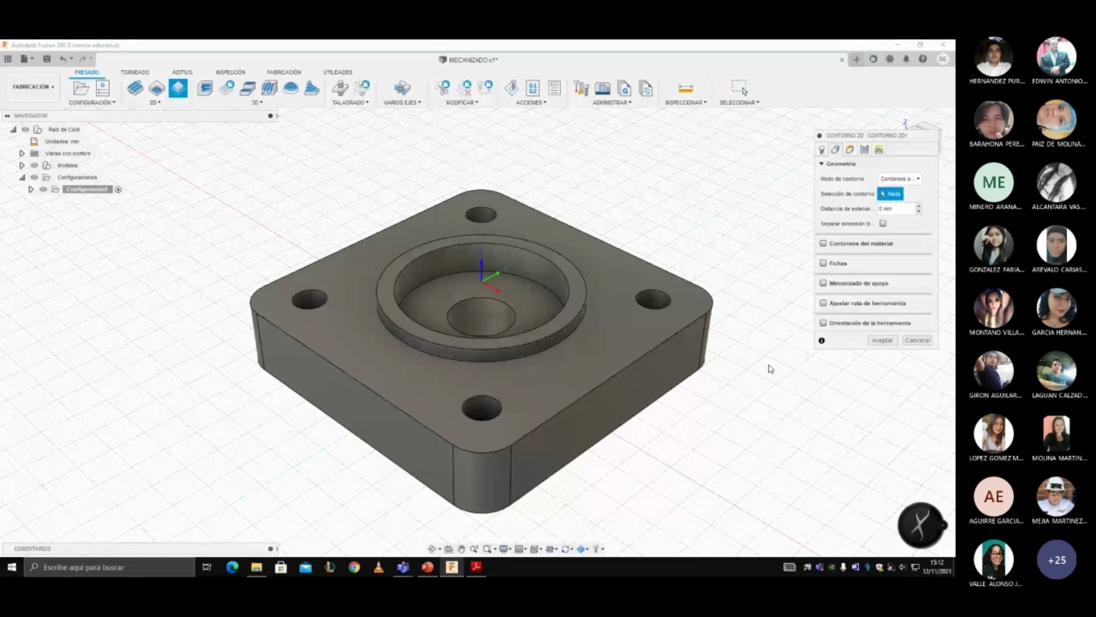
- Select the flange's bottom edge chain as the contour and try the tab, rest and stock options
click(693, 378)
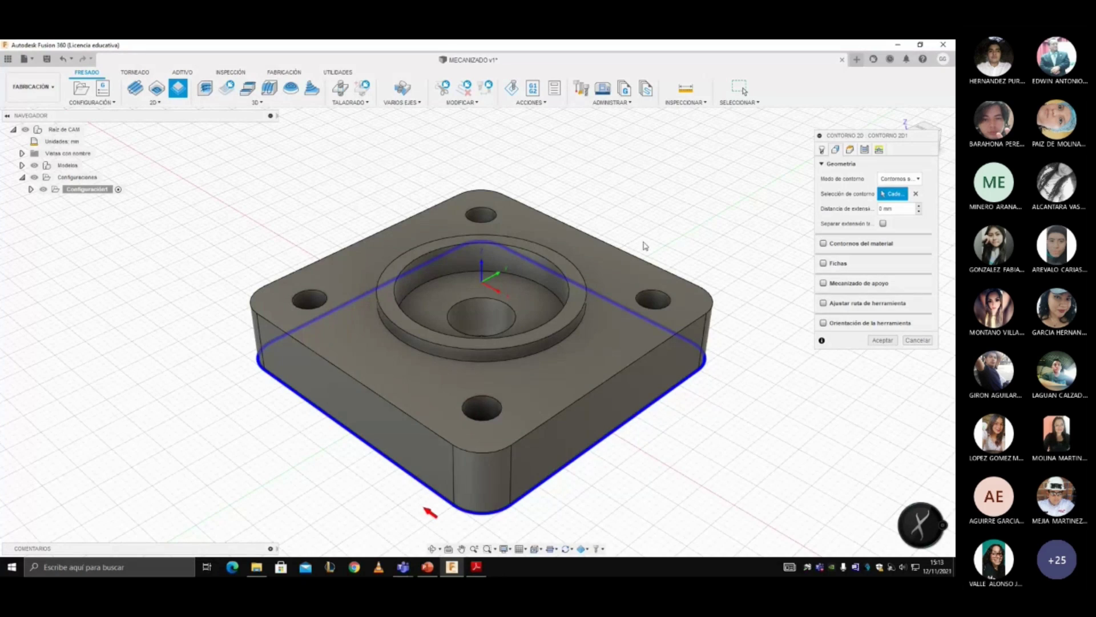
click(824, 263)
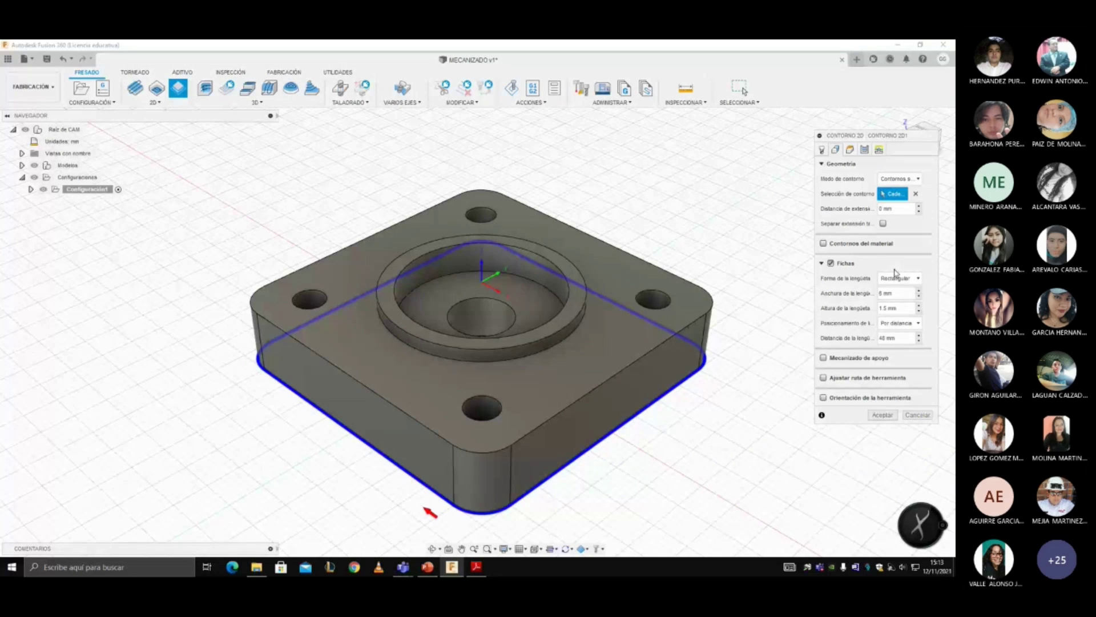
click(831, 264)
click(831, 283)
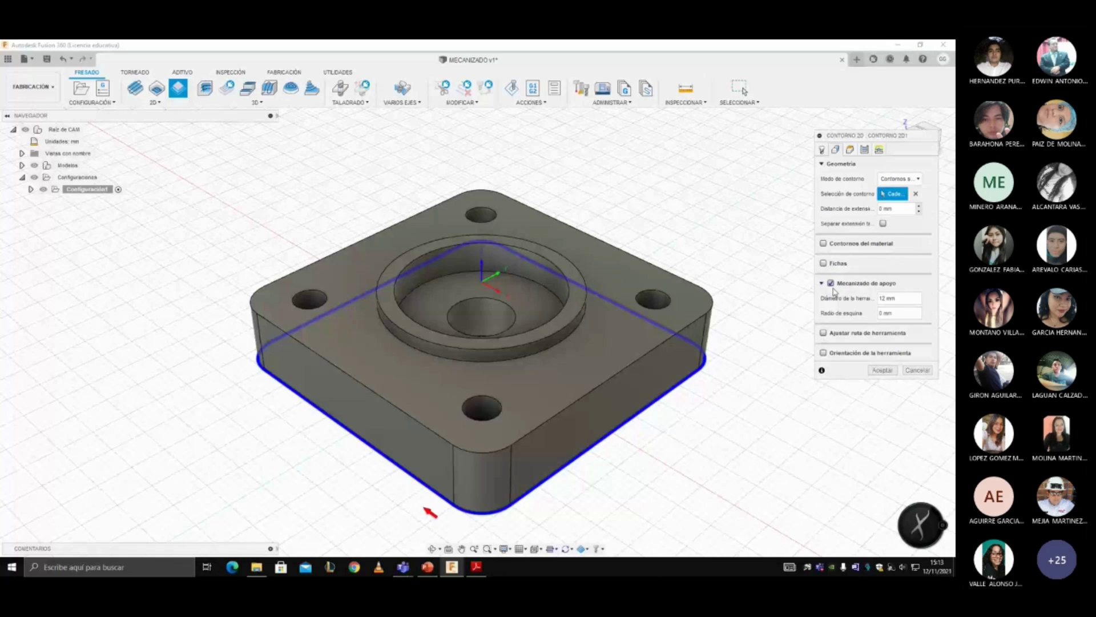
click(830, 283)
click(824, 244)
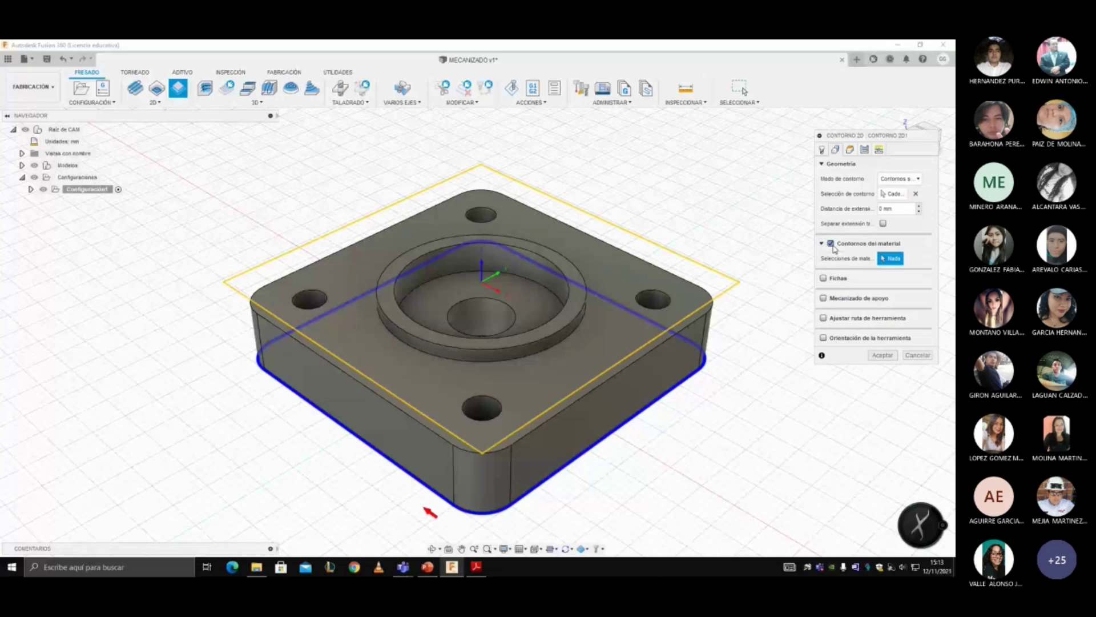
click(831, 244)
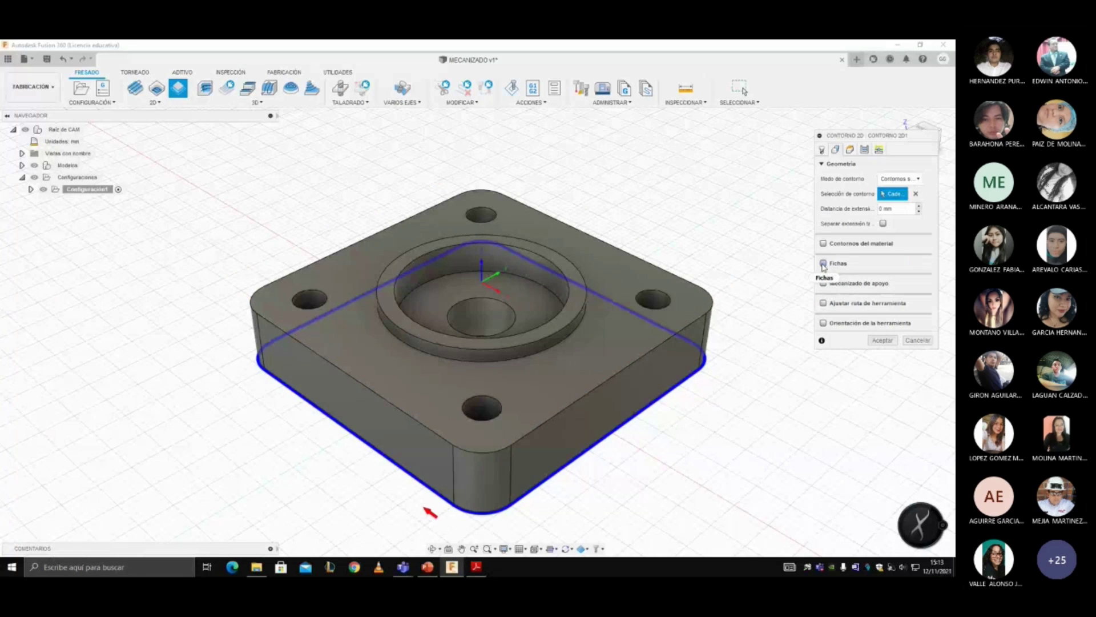
- Enable rectangular holding tabs 6 mm wide and 1.5 mm high
click(824, 264)
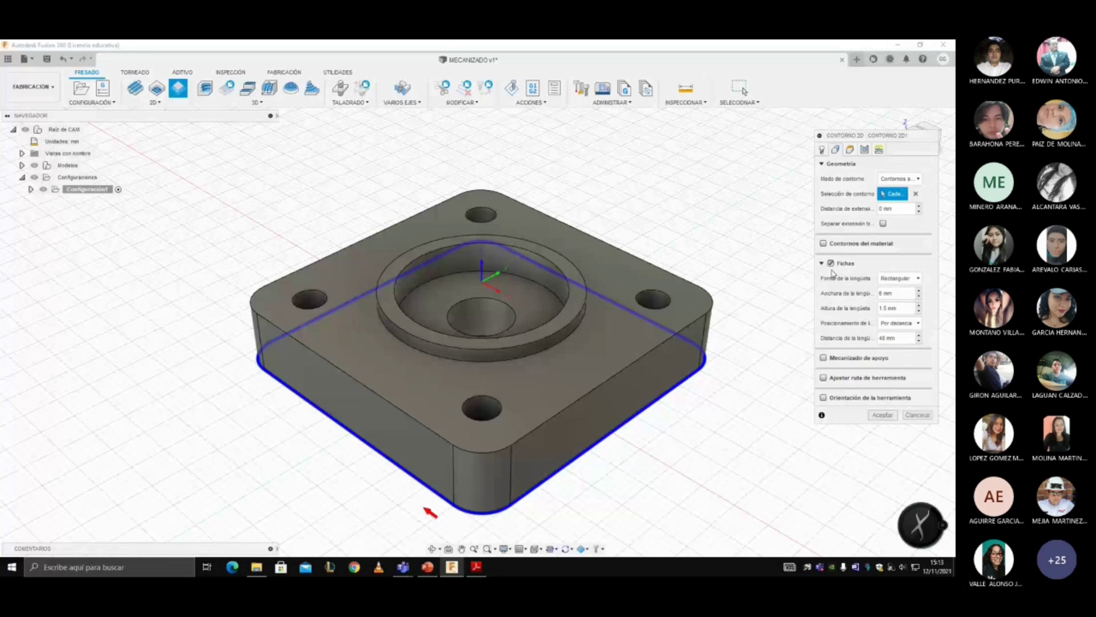
click(902, 279)
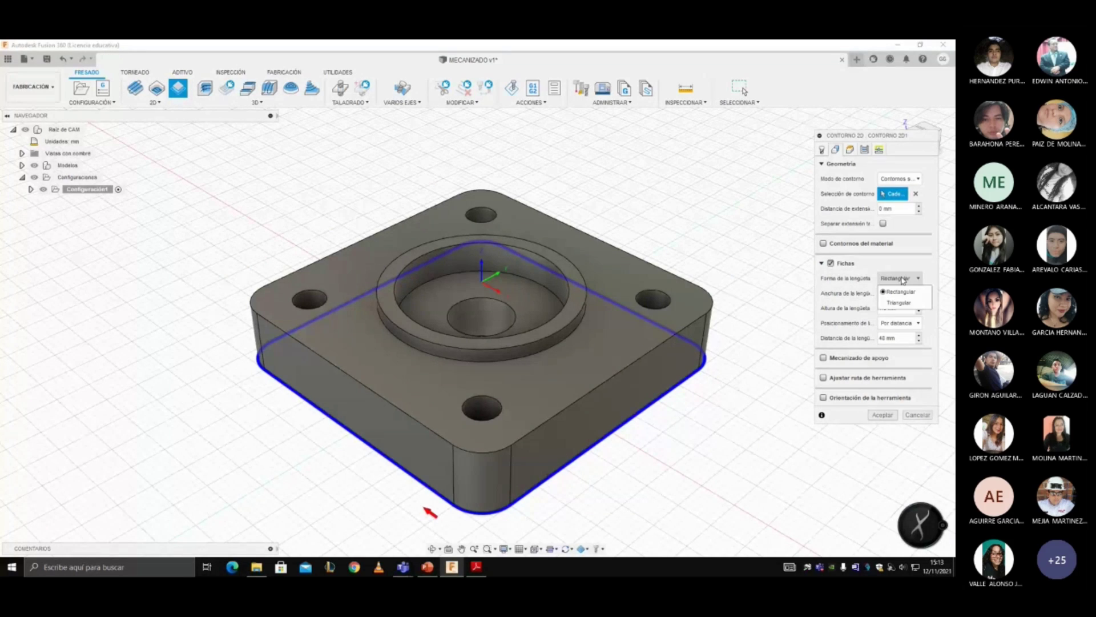
click(902, 279)
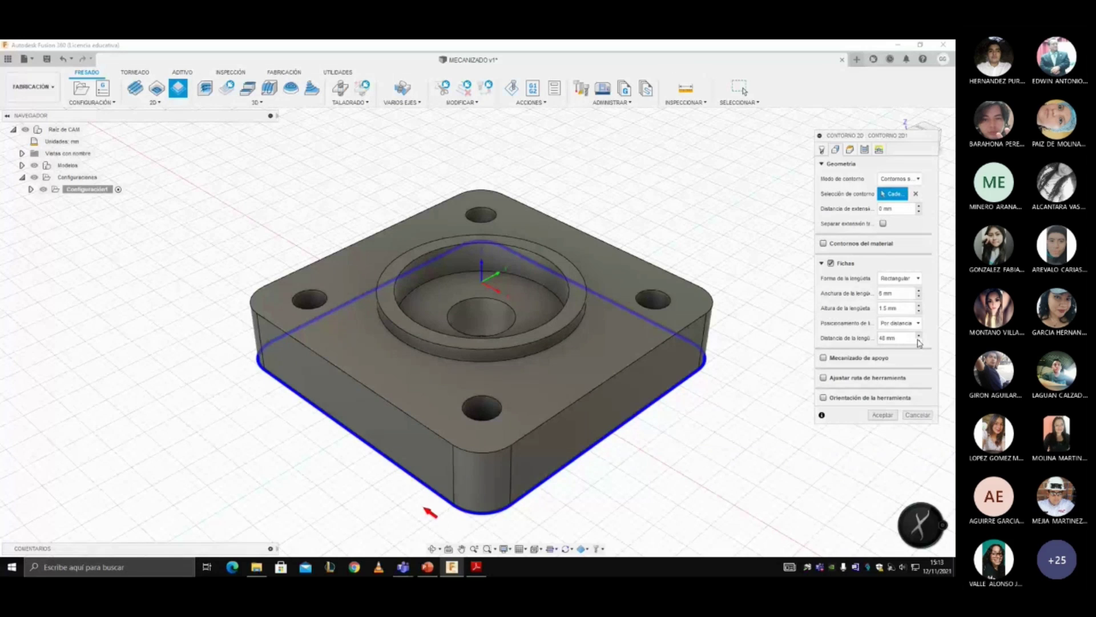
click(851, 151)
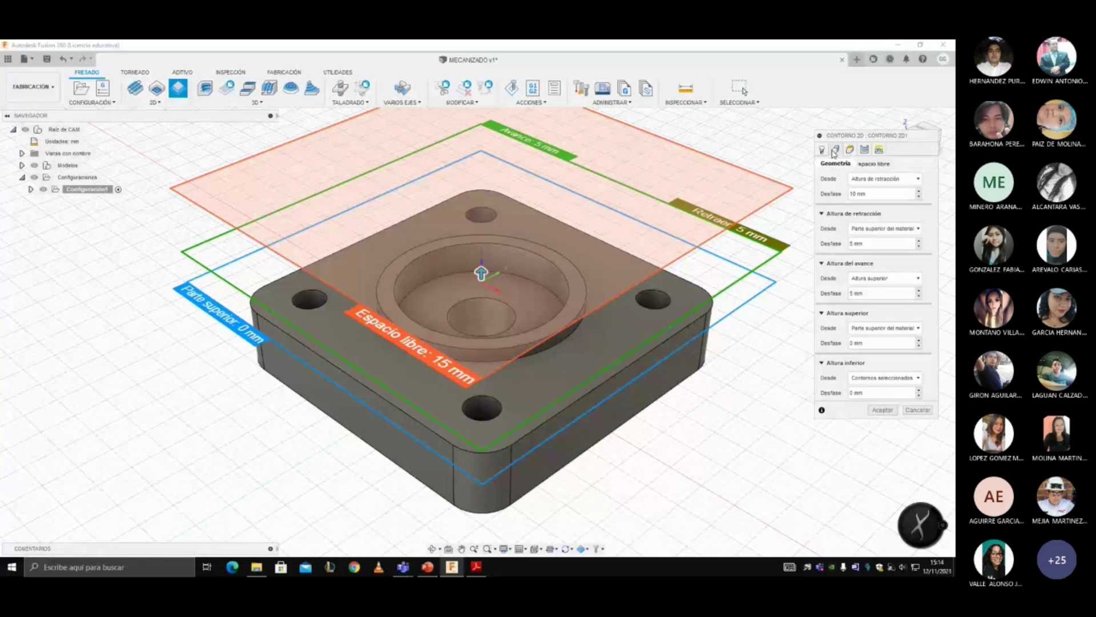
- Space the contour tabs 32 mm apart and inspect them from an isometric view
click(835, 150)
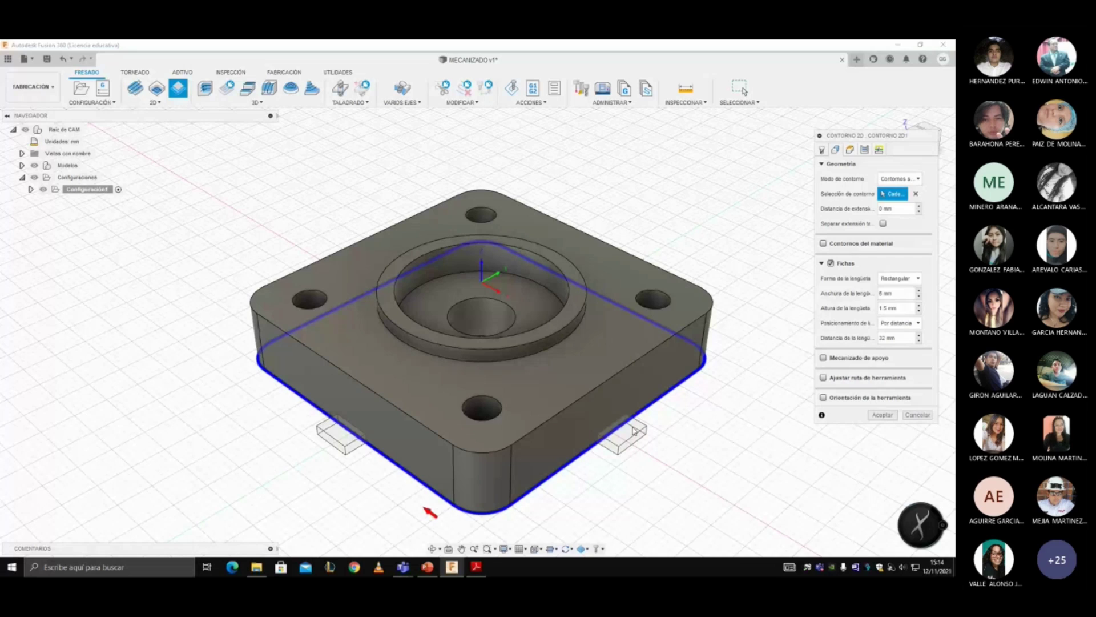
mouse_move(919, 120)
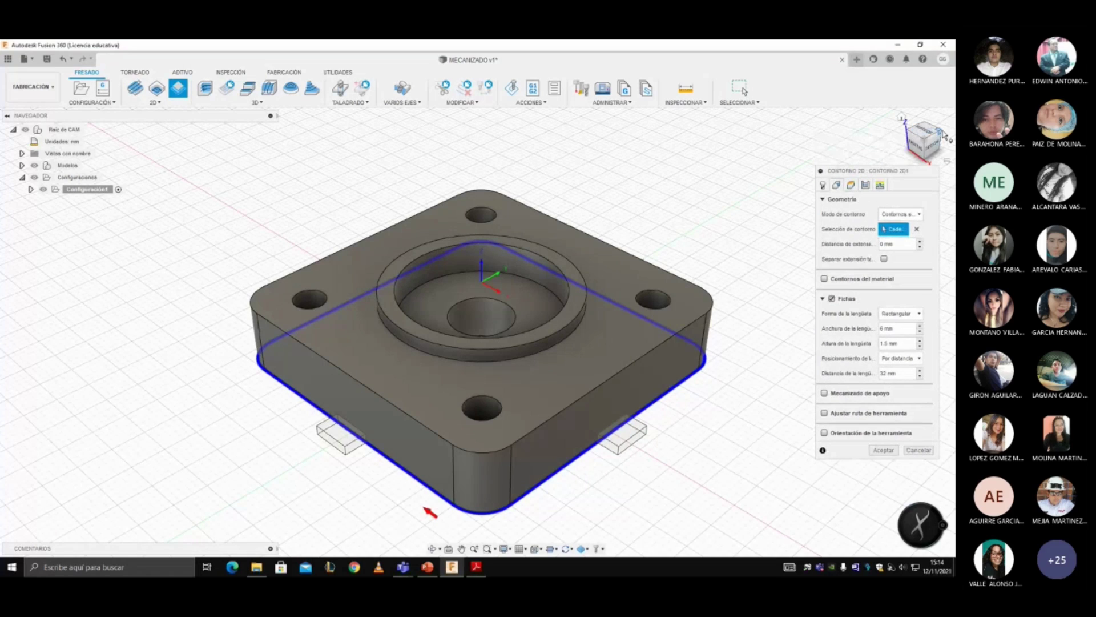
click(942, 134)
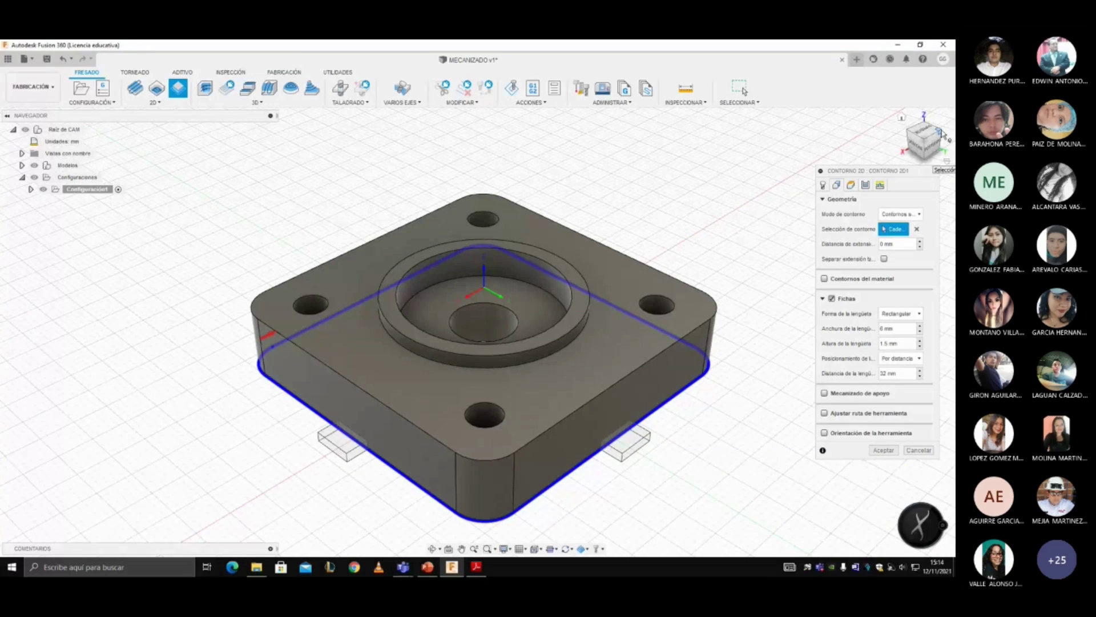
drag(946, 137, 944, 139)
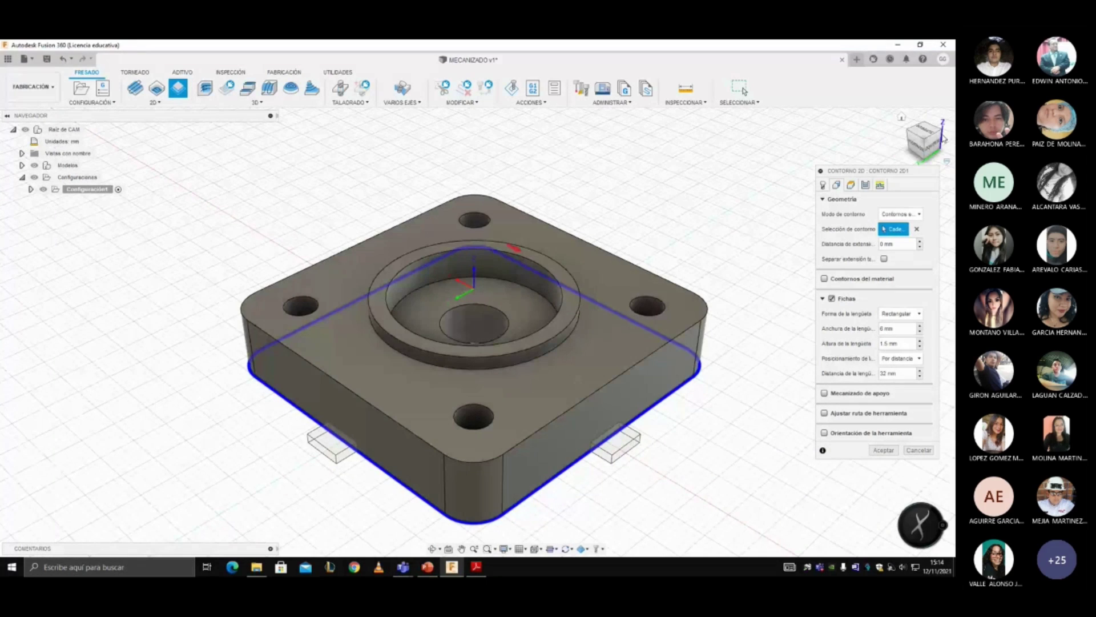
click(944, 138)
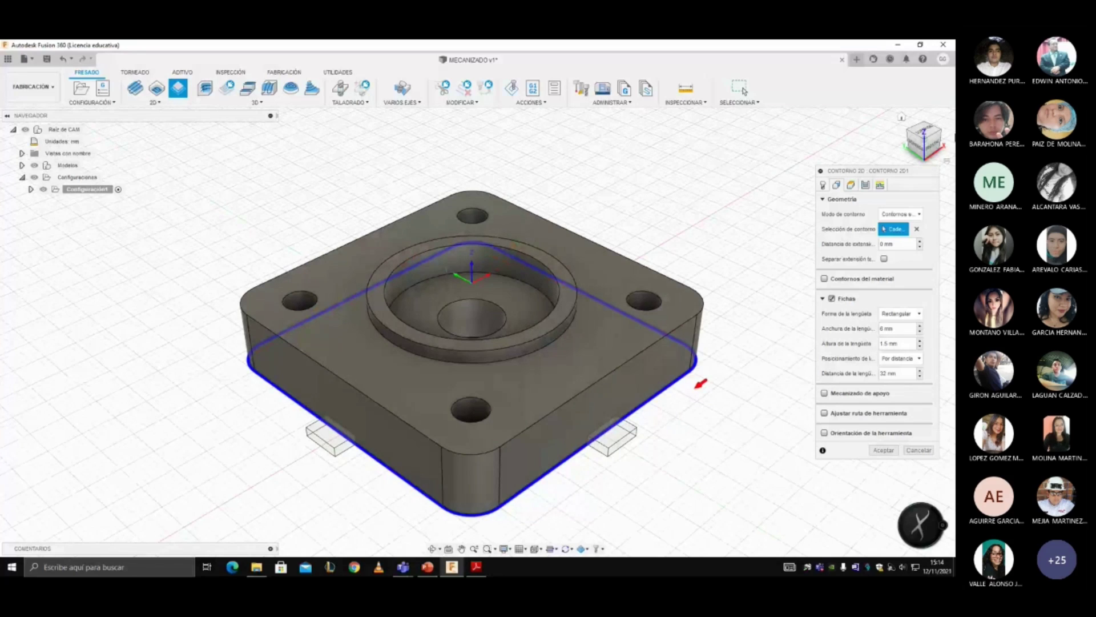
scroll(686, 432, up, 2)
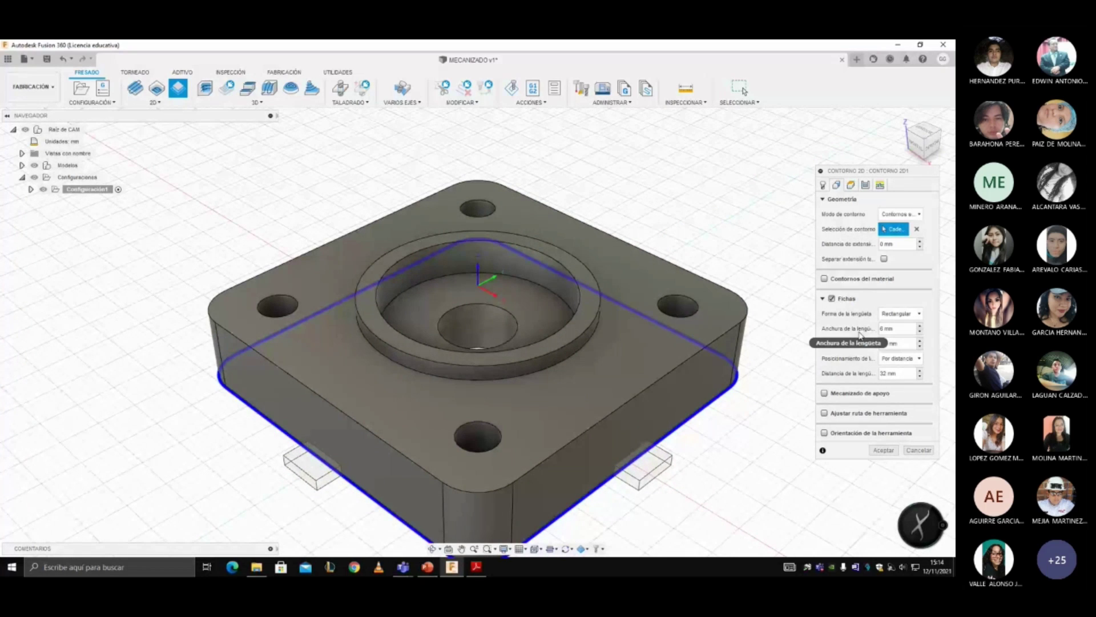
scroll(742, 296, down, 1)
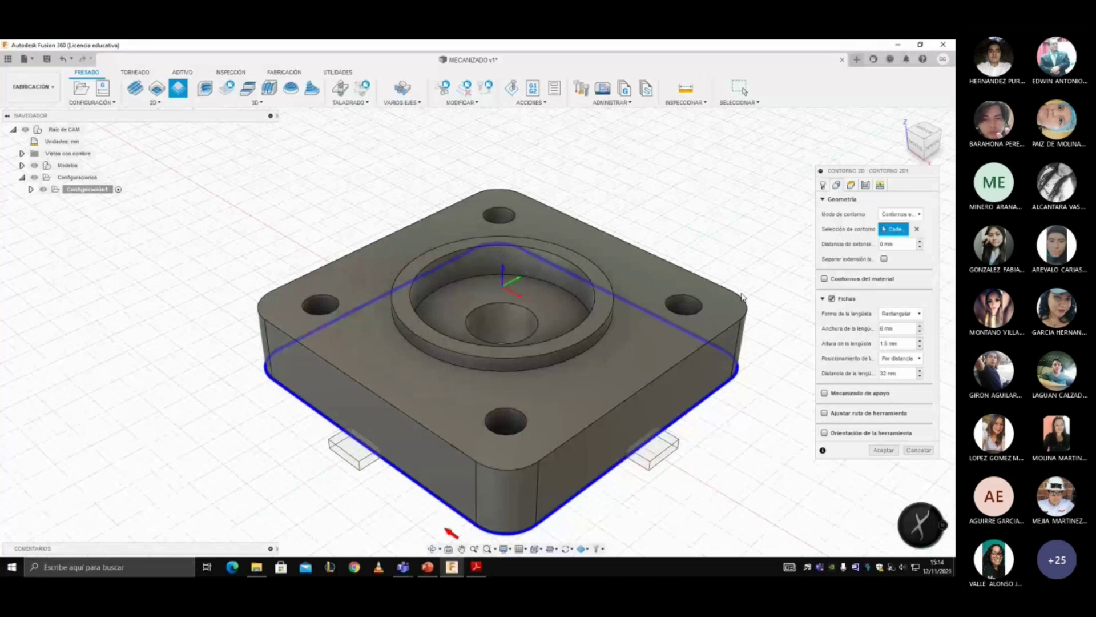
- Accept the contour to generate [T1] Contorno 2D1 and simulate its material removal
key(Return)
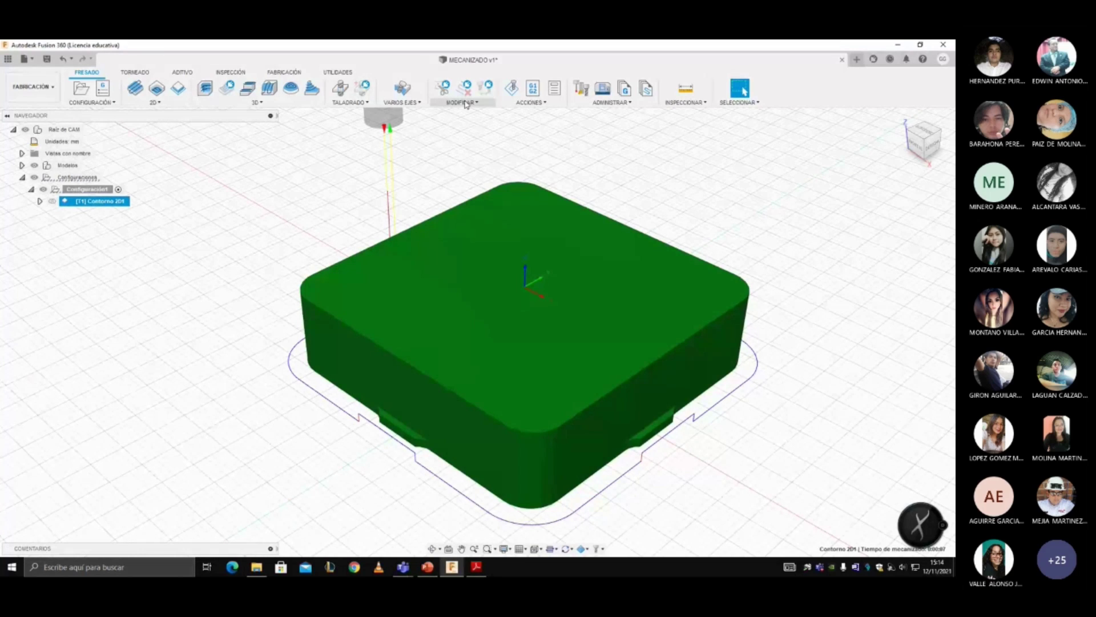
click(512, 89)
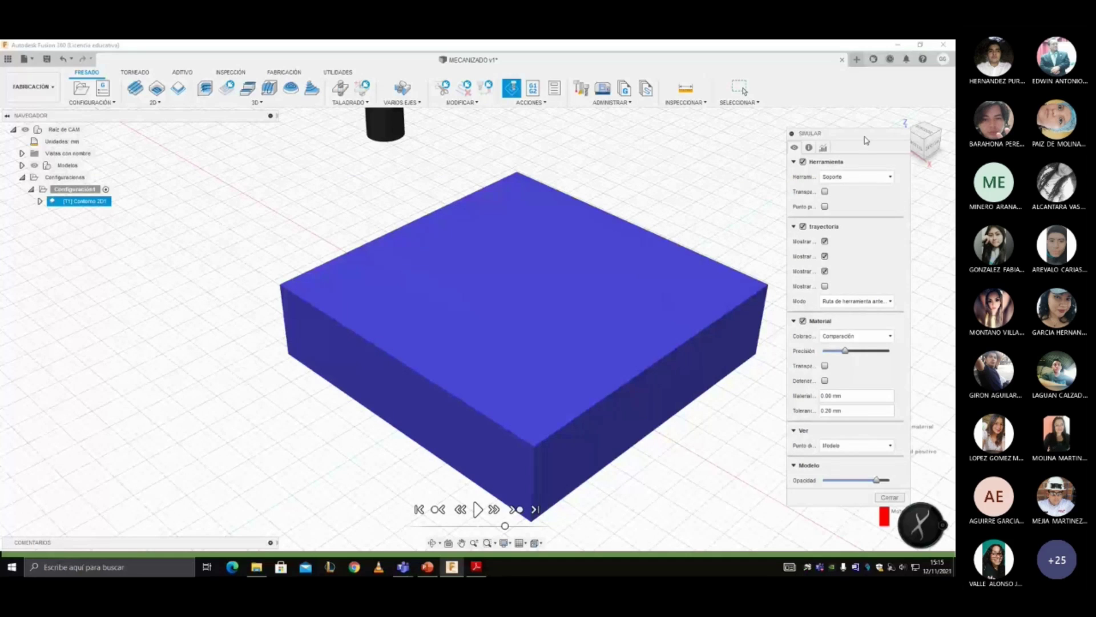
- Play the Contorno 2D1 simulation, close it, then preview and deselect the toolpath
drag(867, 140, 877, 70)
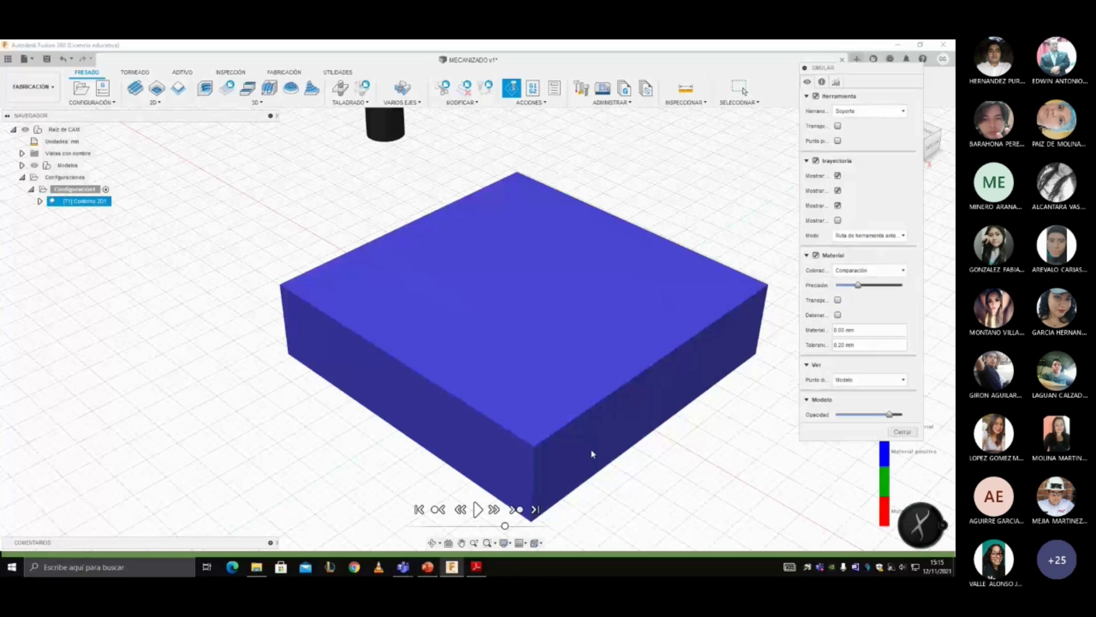
click(902, 432)
click(479, 509)
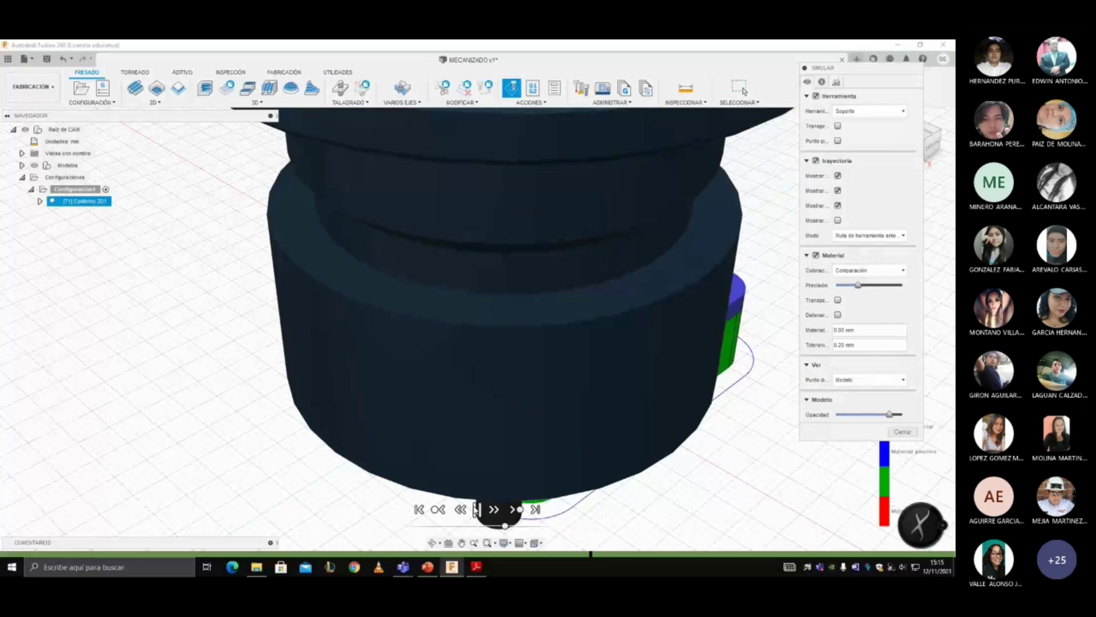
click(902, 432)
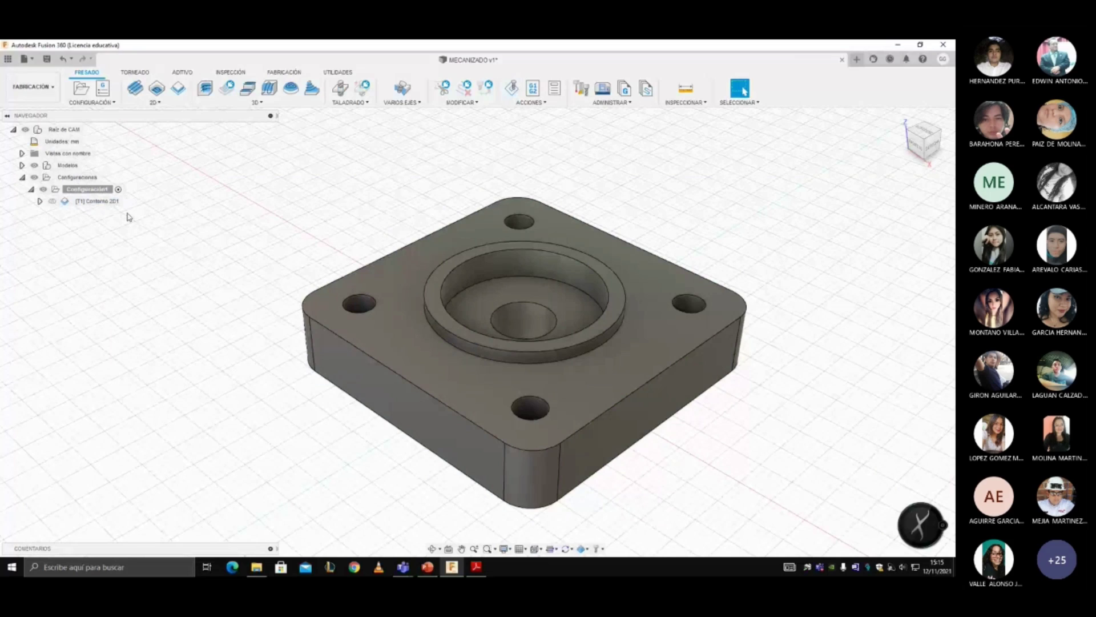
click(105, 206)
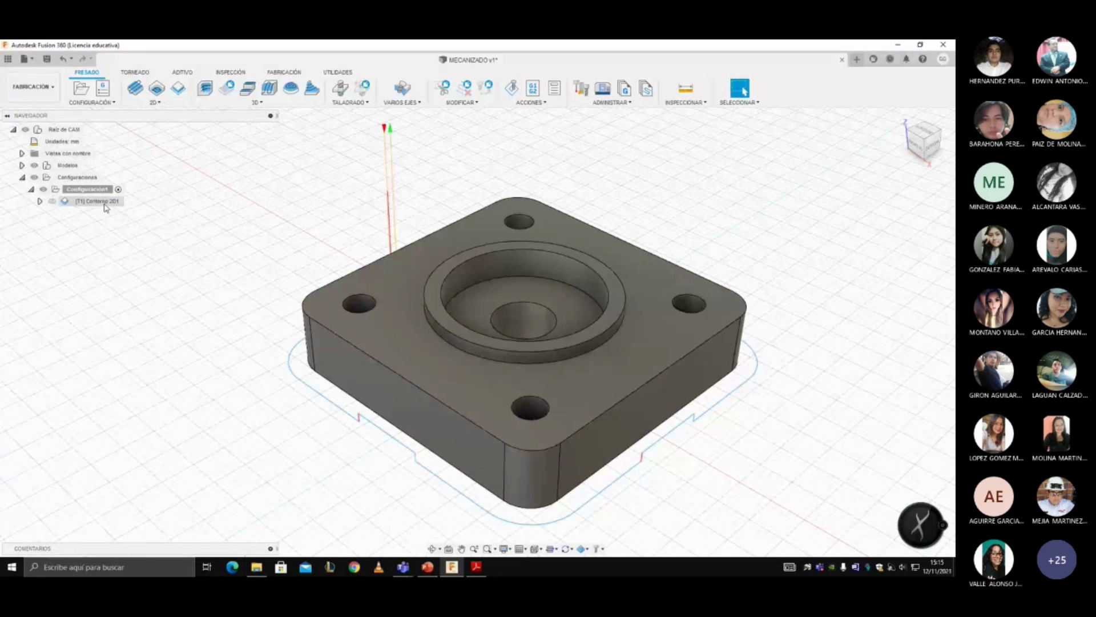
click(106, 203)
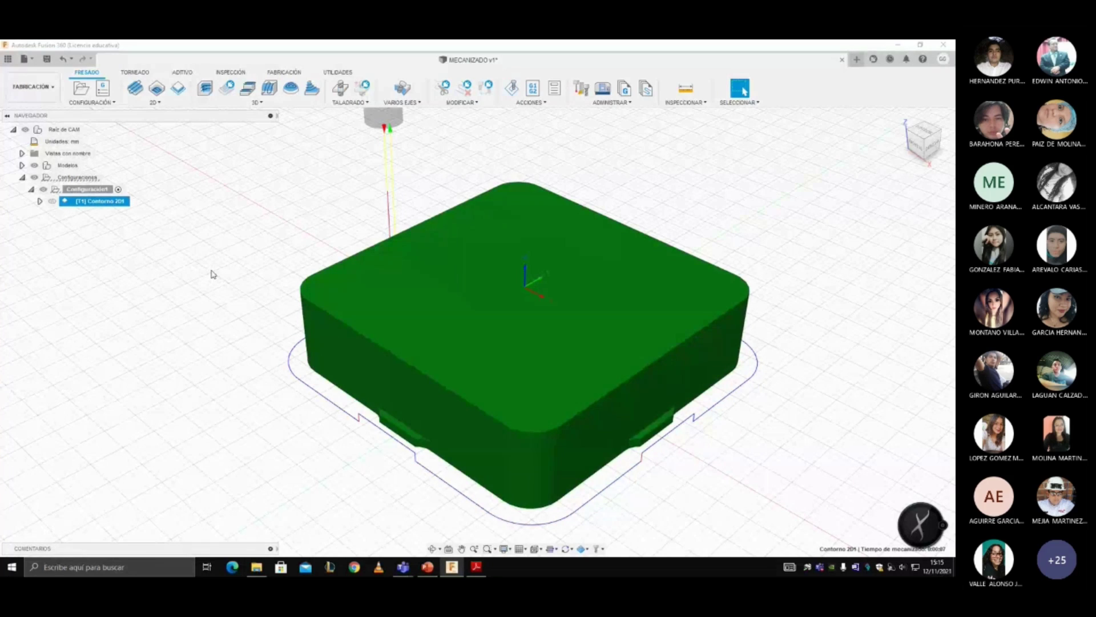
click(211, 274)
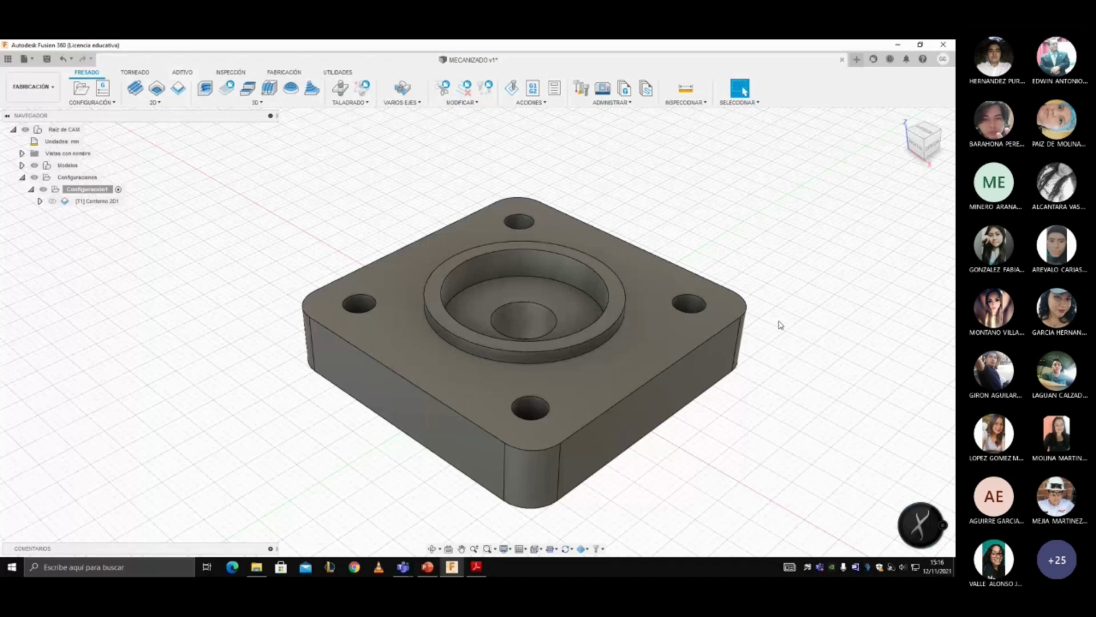
- Create the Cara1 face operation with its default stock contours and tool settings
click(141, 102)
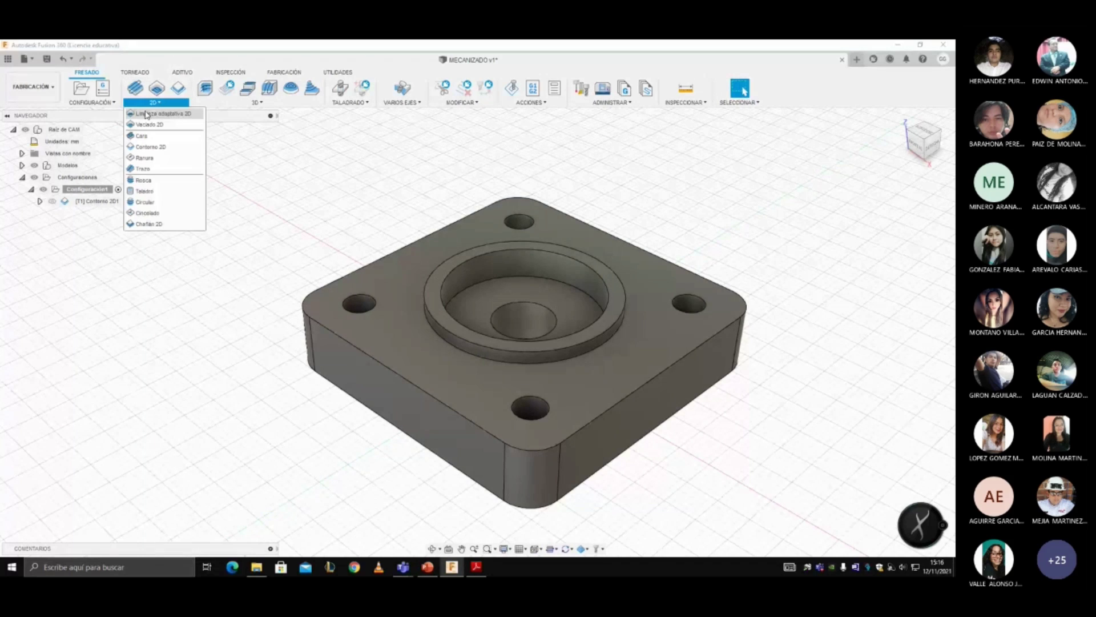
click(141, 136)
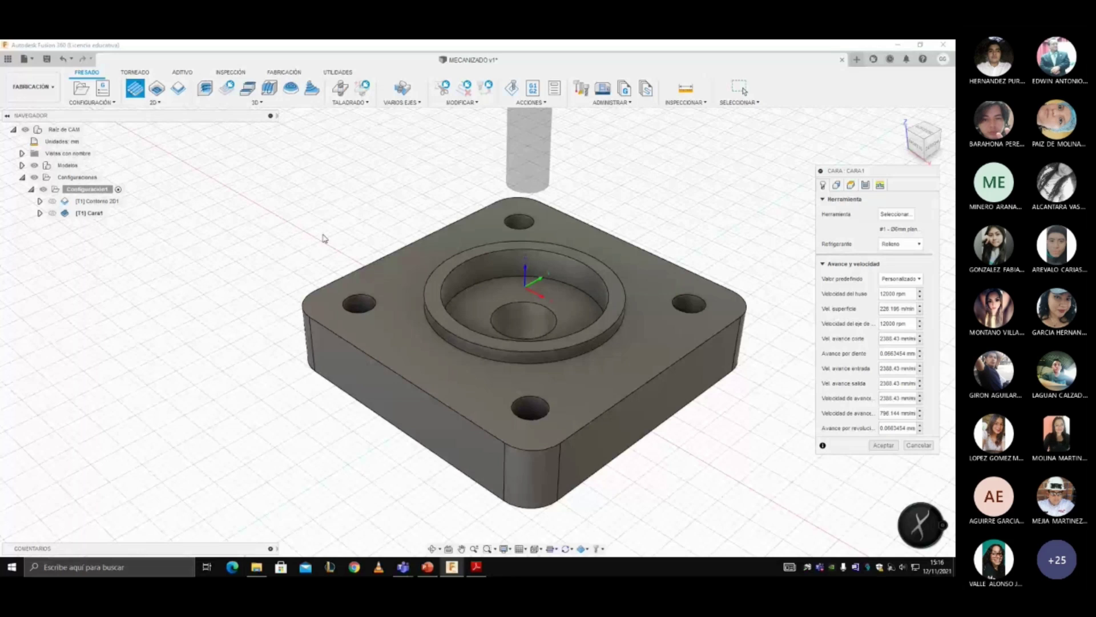
click(837, 185)
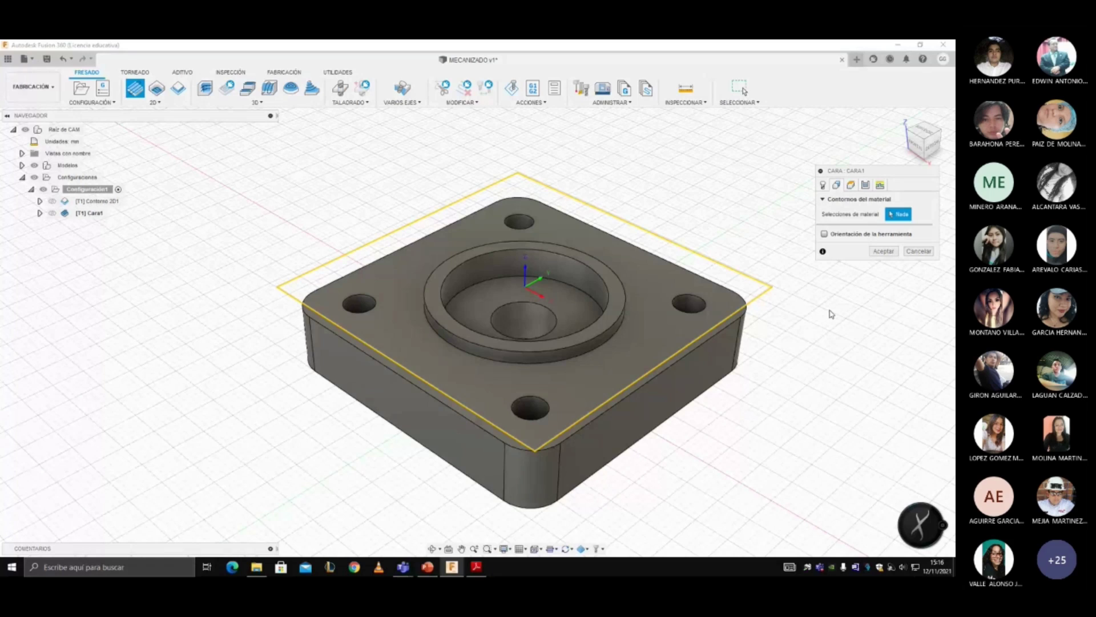
click(823, 185)
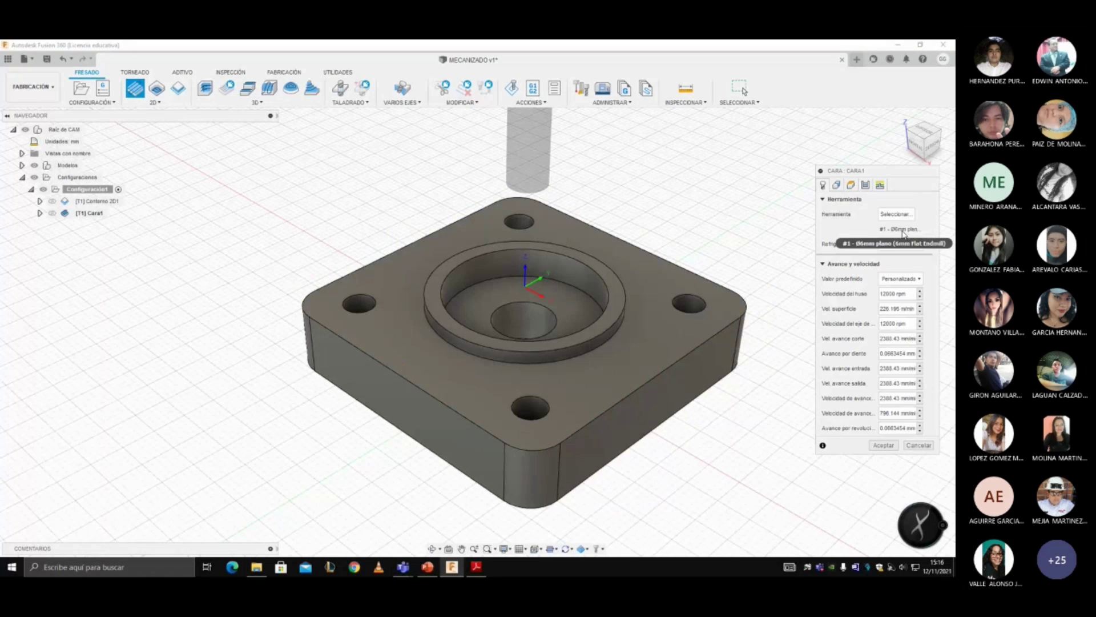
click(884, 445)
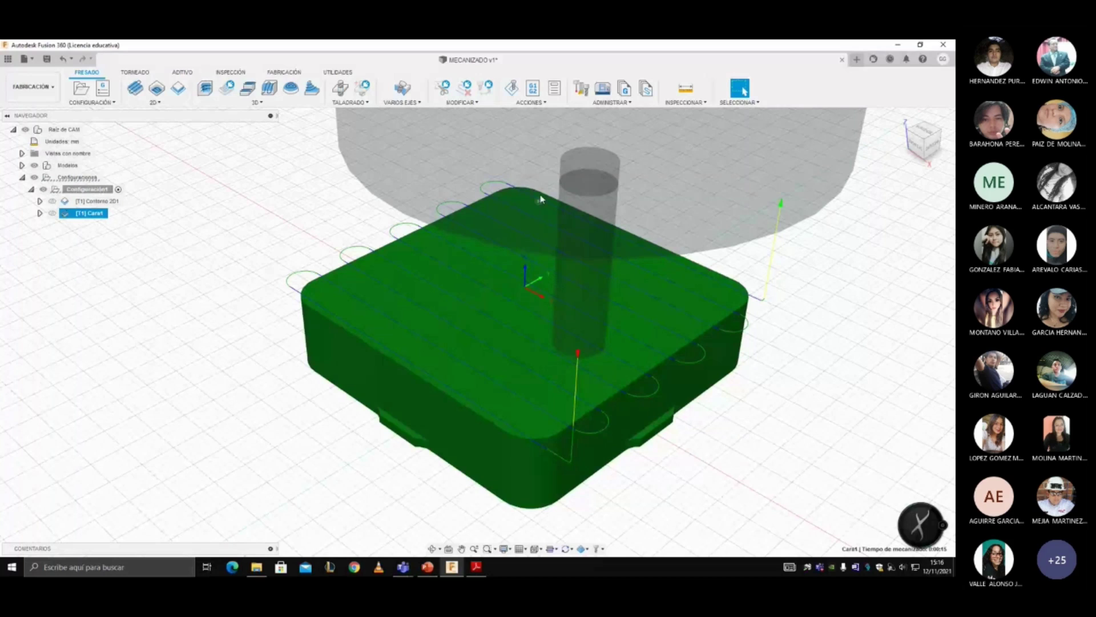
- Simulate the Cara1 toolpath, close the simulation, and deselect Cara1
click(517, 89)
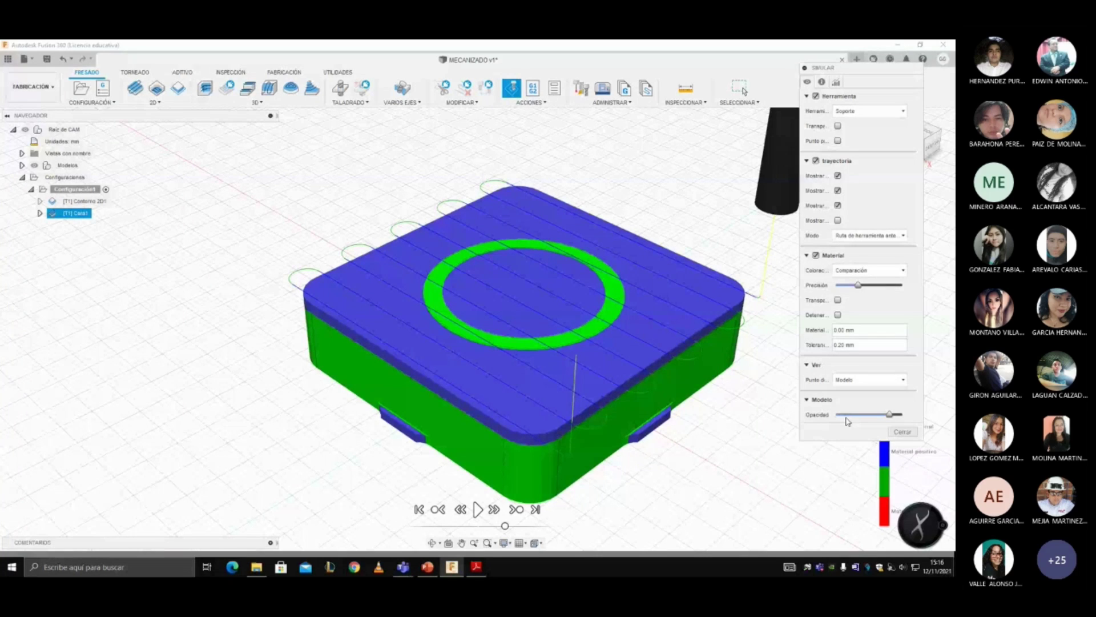
click(902, 432)
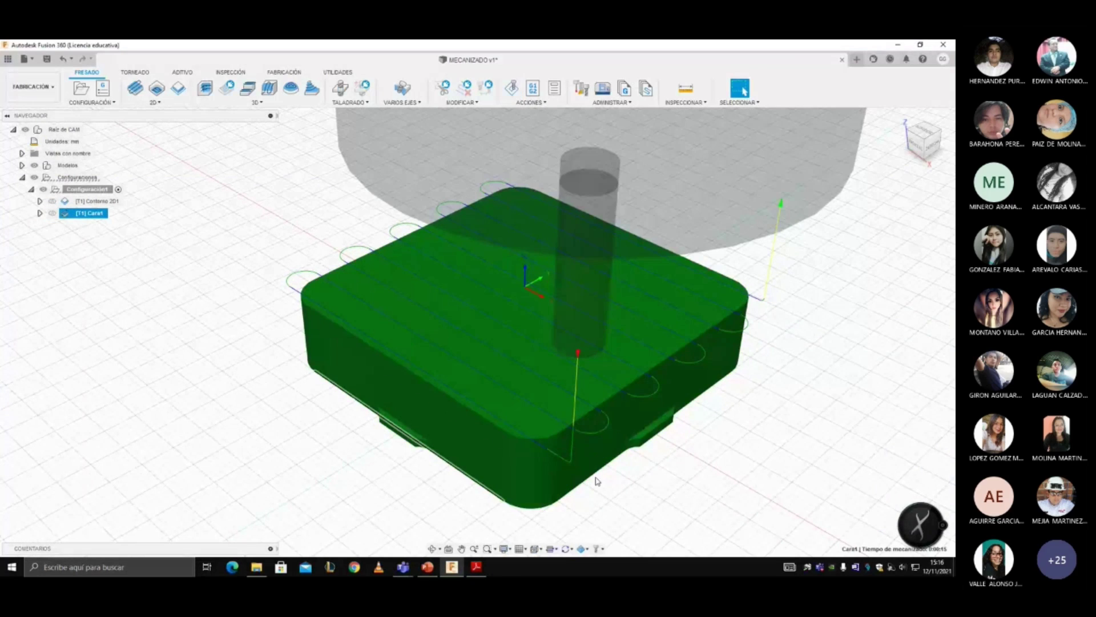
click(172, 208)
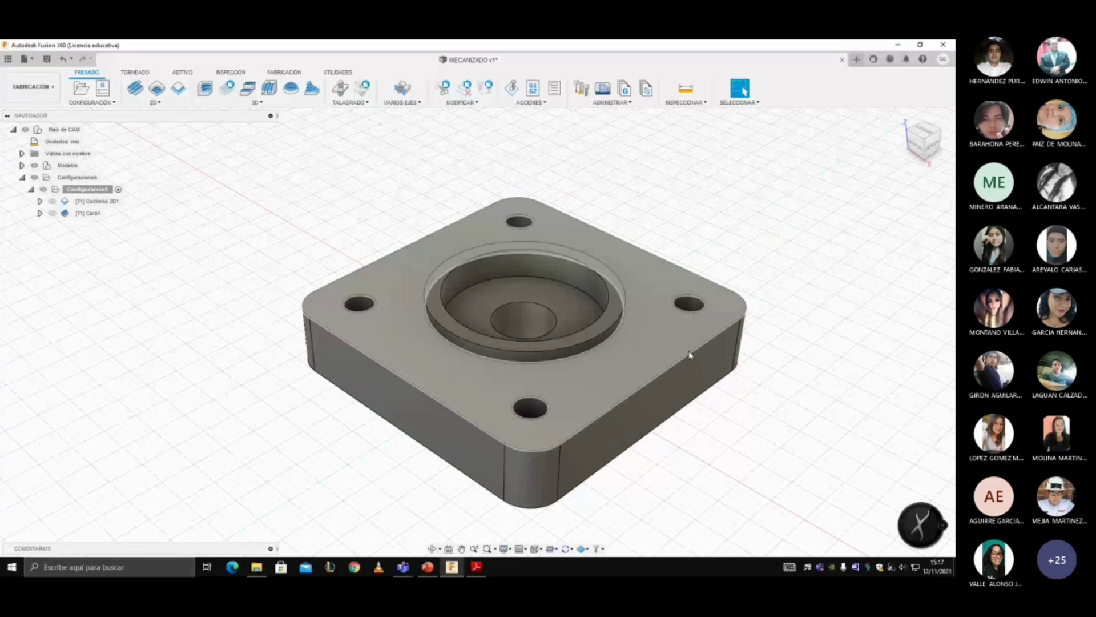
- Start a 2D adaptive clearing operation on the flange's top face and inner pocket
click(153, 102)
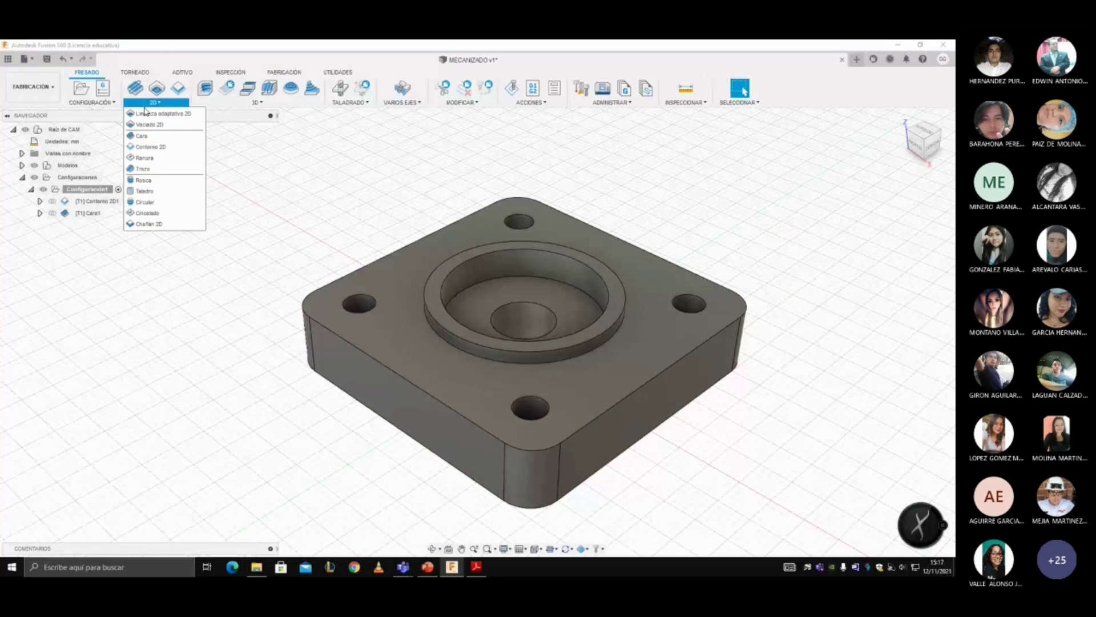
click(144, 114)
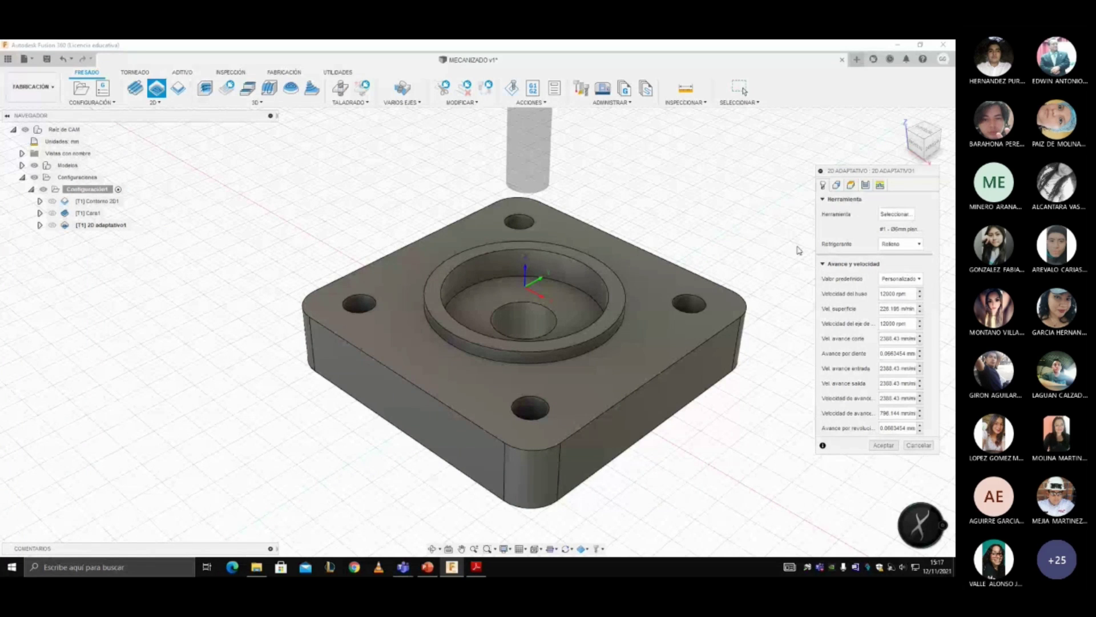
click(674, 271)
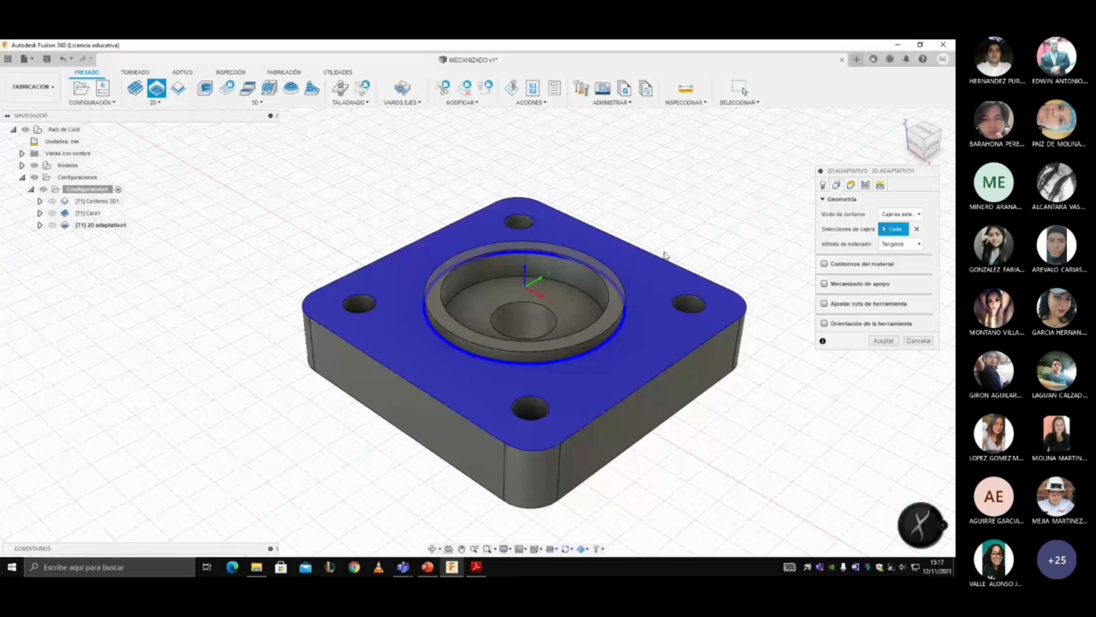
click(568, 299)
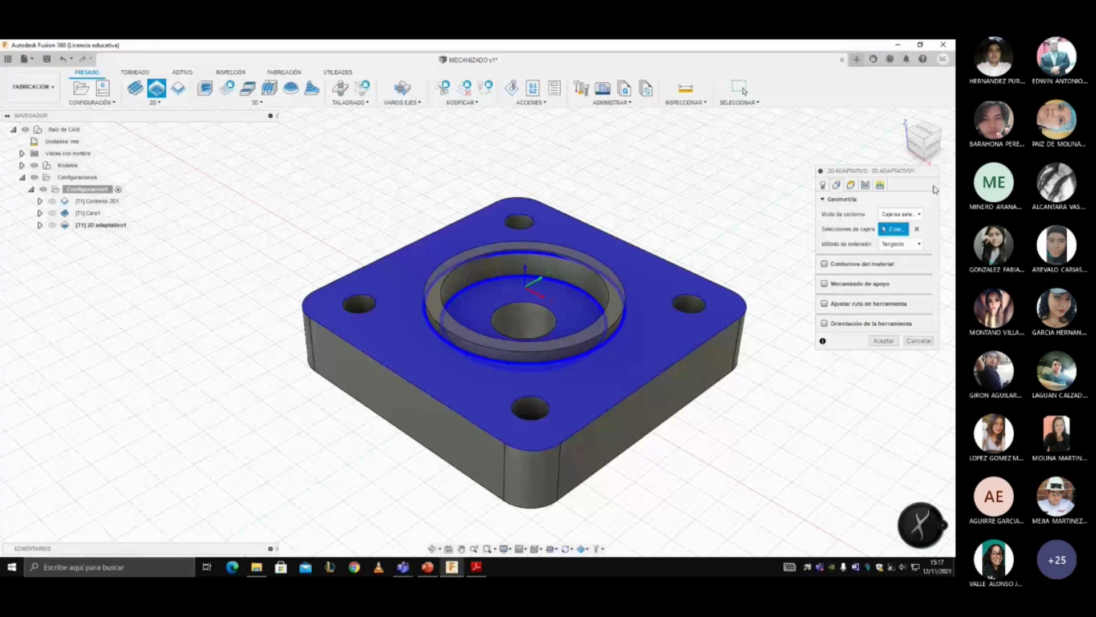
- Review heights and passes, and turn off Material a dejar so no stock remains
click(851, 185)
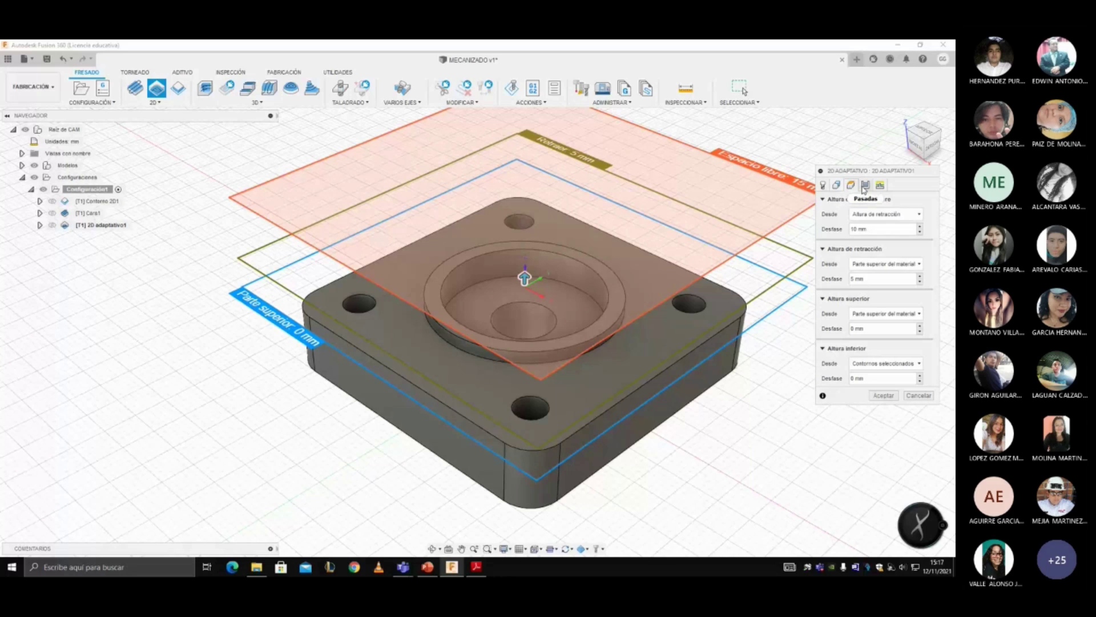
click(865, 185)
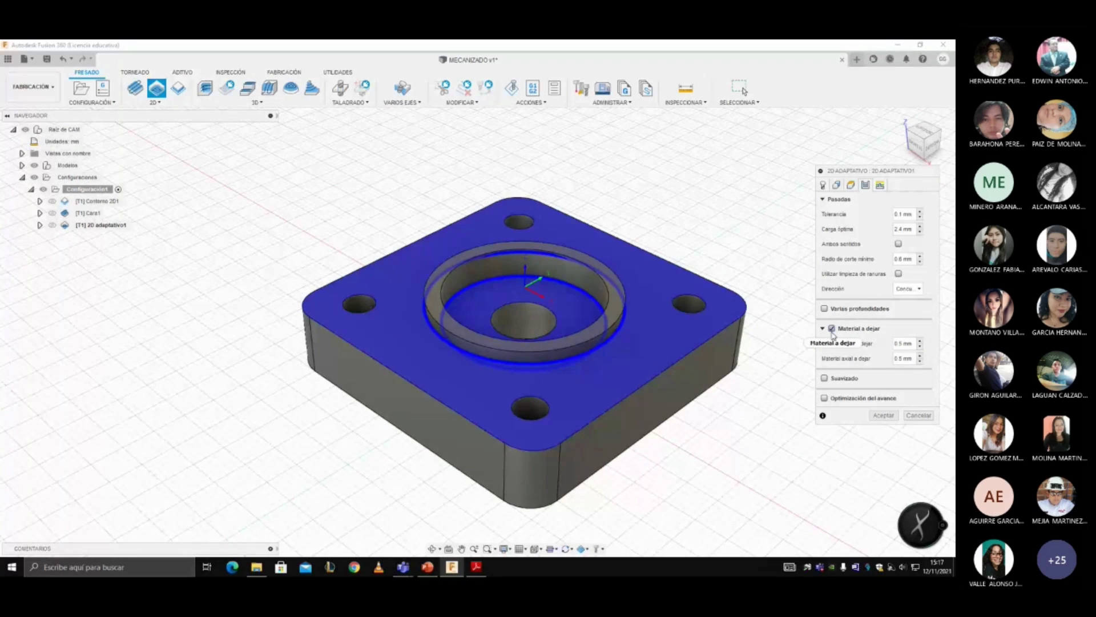
mouse_move(834, 335)
click(832, 329)
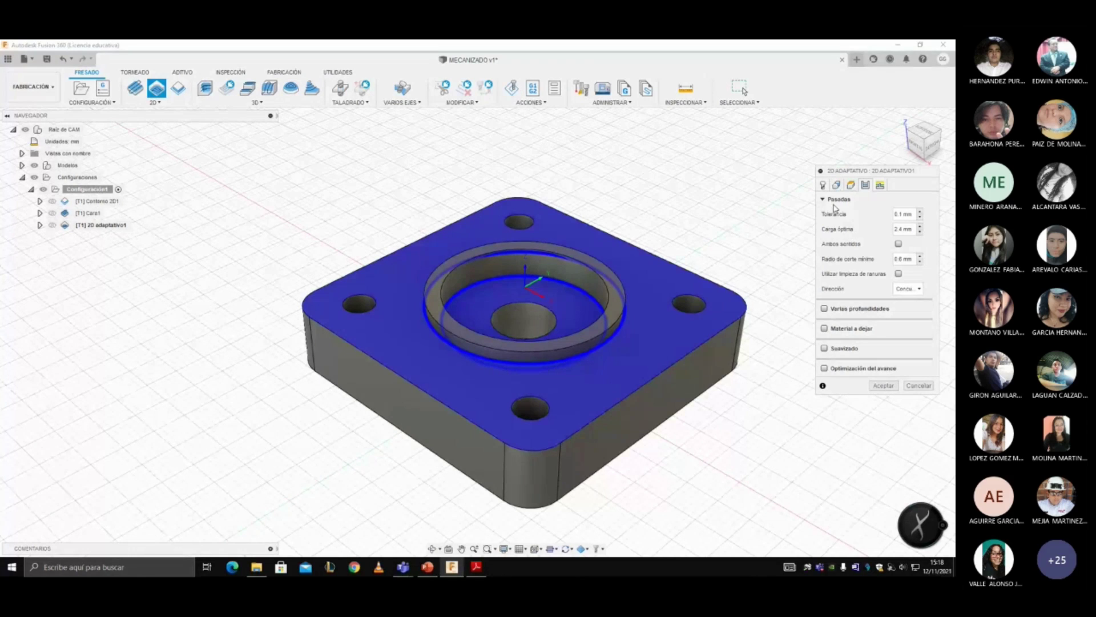
- Generate the 2D adaptativo1 toolpath, play its simulation, then close it and deselect the operation
key(Return)
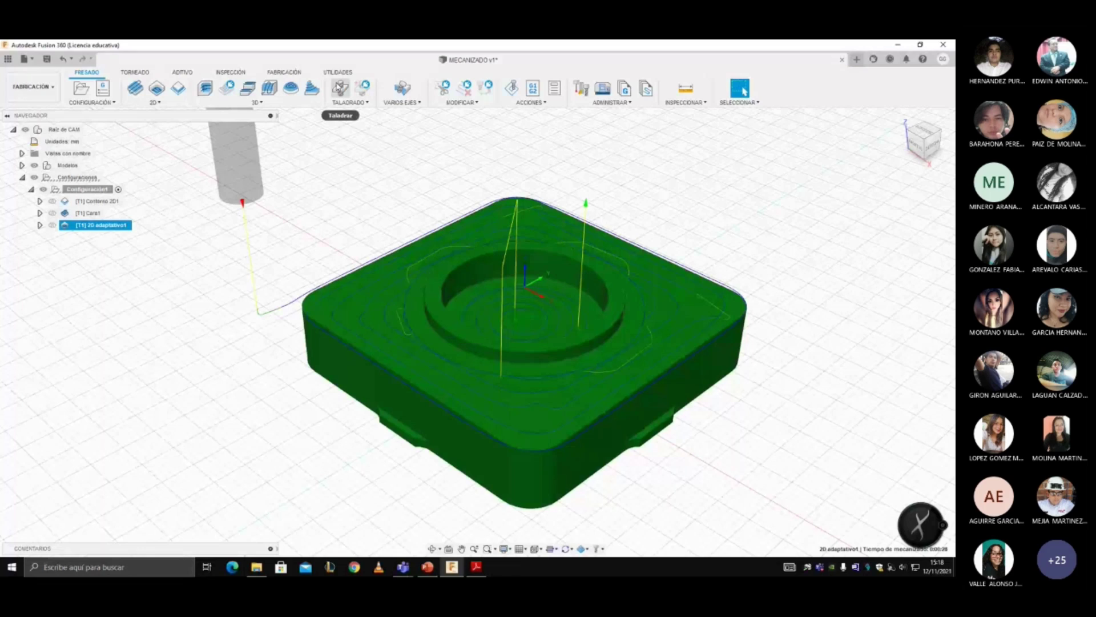
click(516, 93)
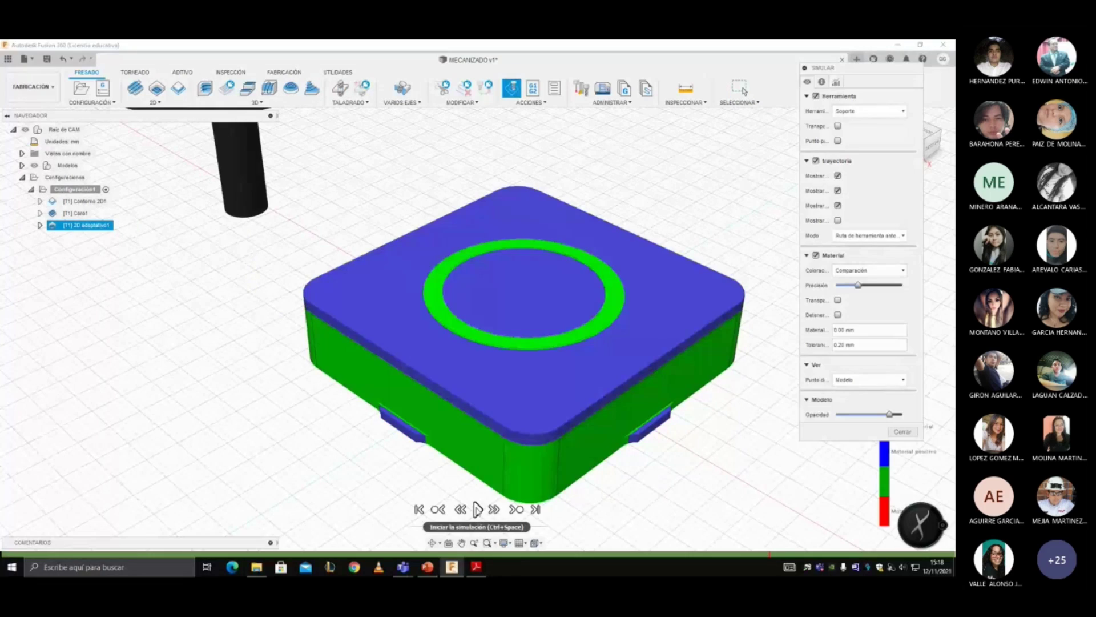
click(477, 509)
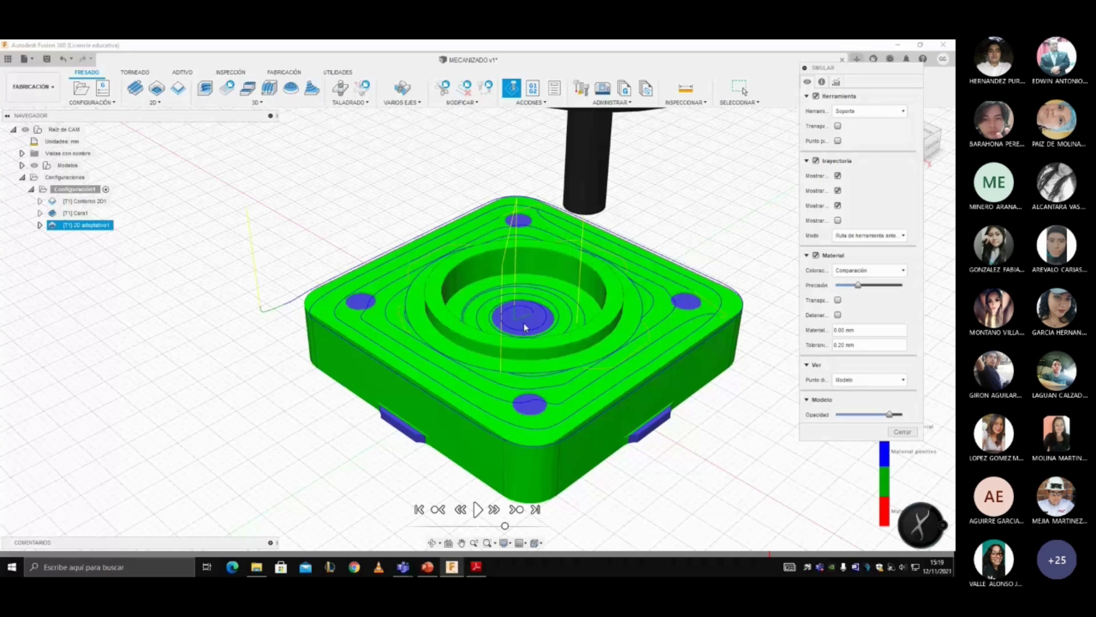
click(901, 432)
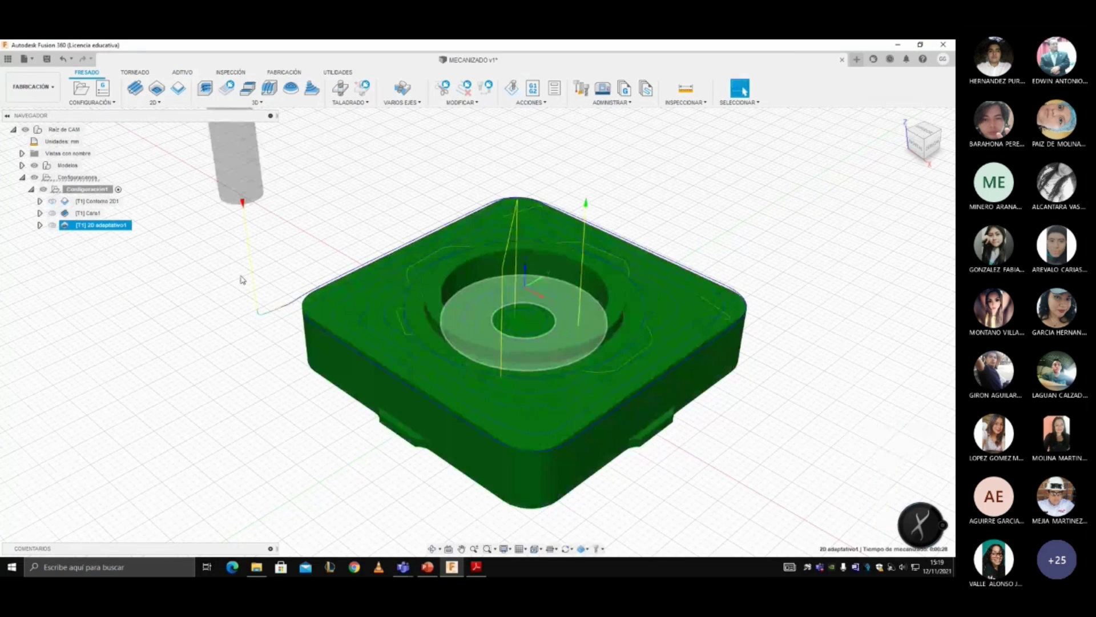
click(159, 276)
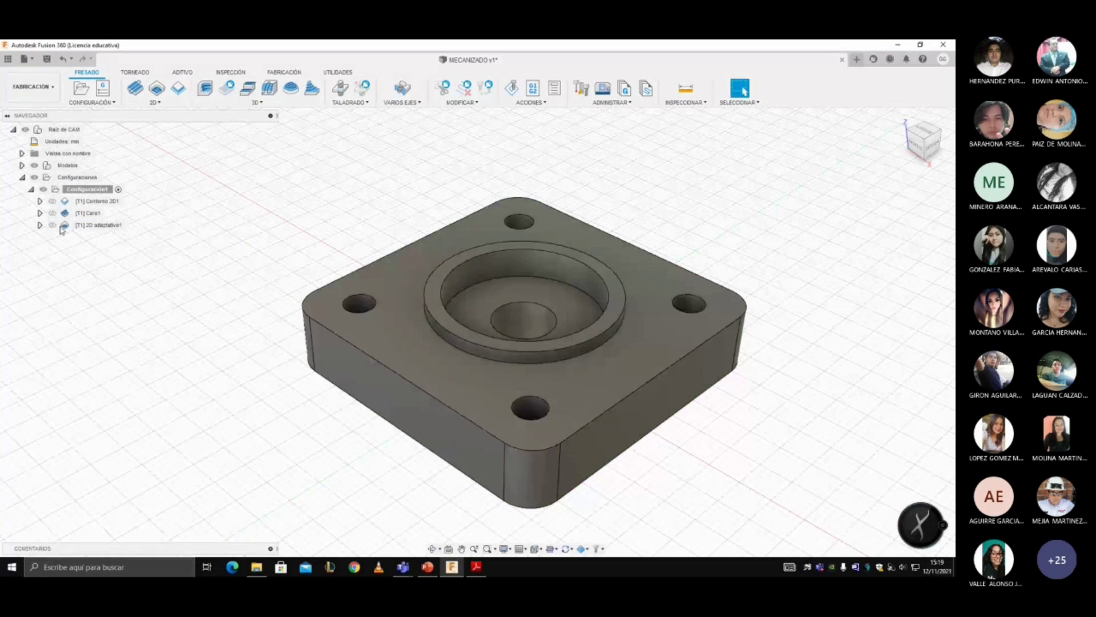
- Start a drilling operation and select the four corner bolt holes
click(153, 103)
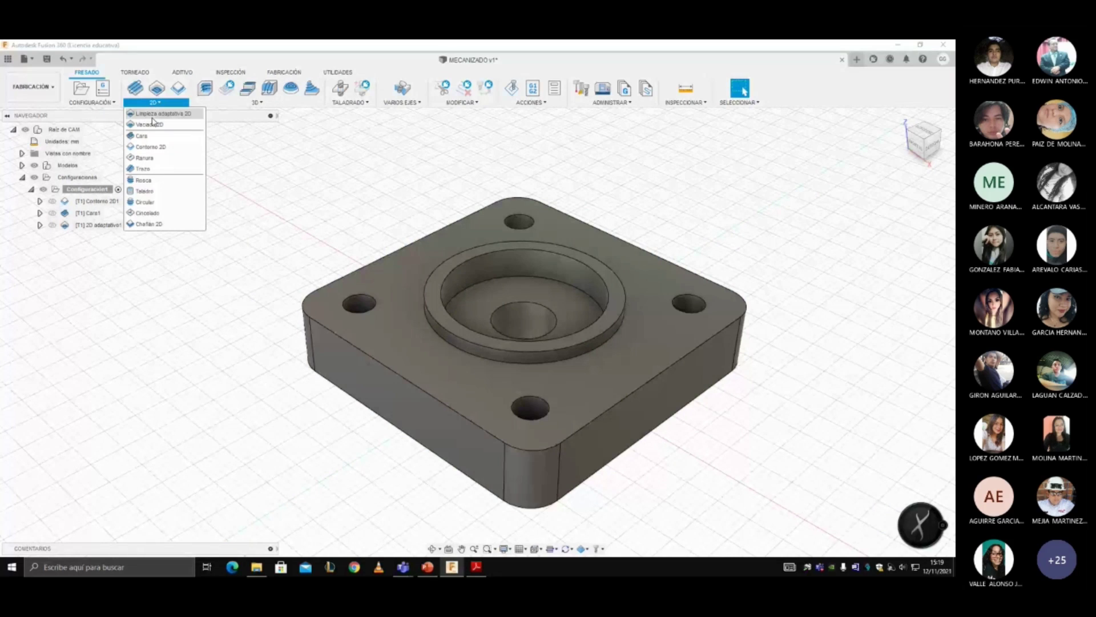
click(158, 192)
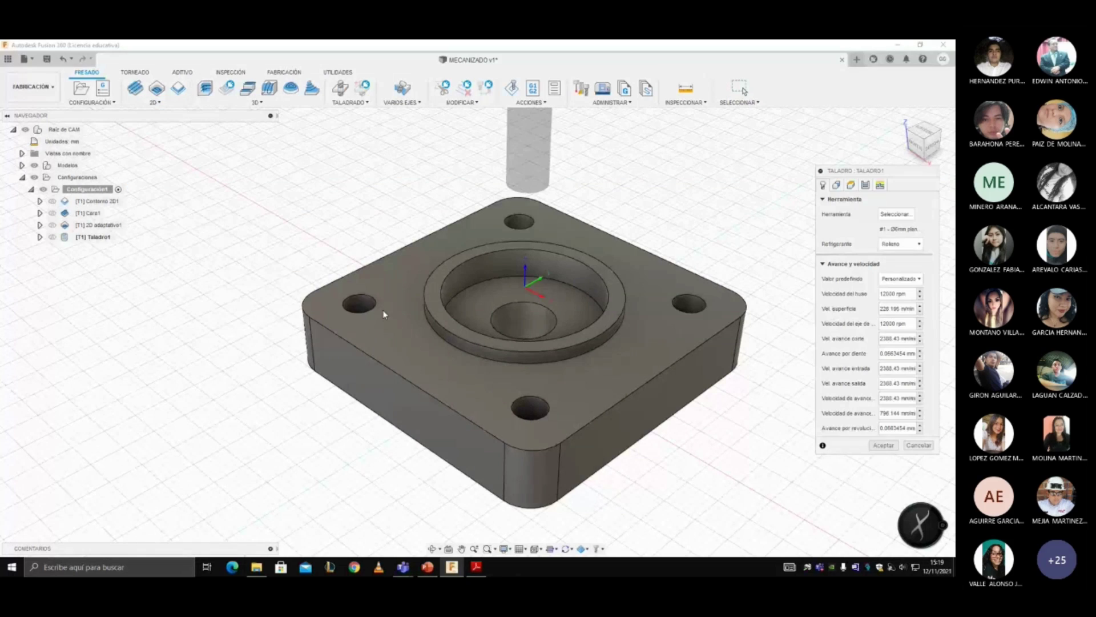
click(837, 185)
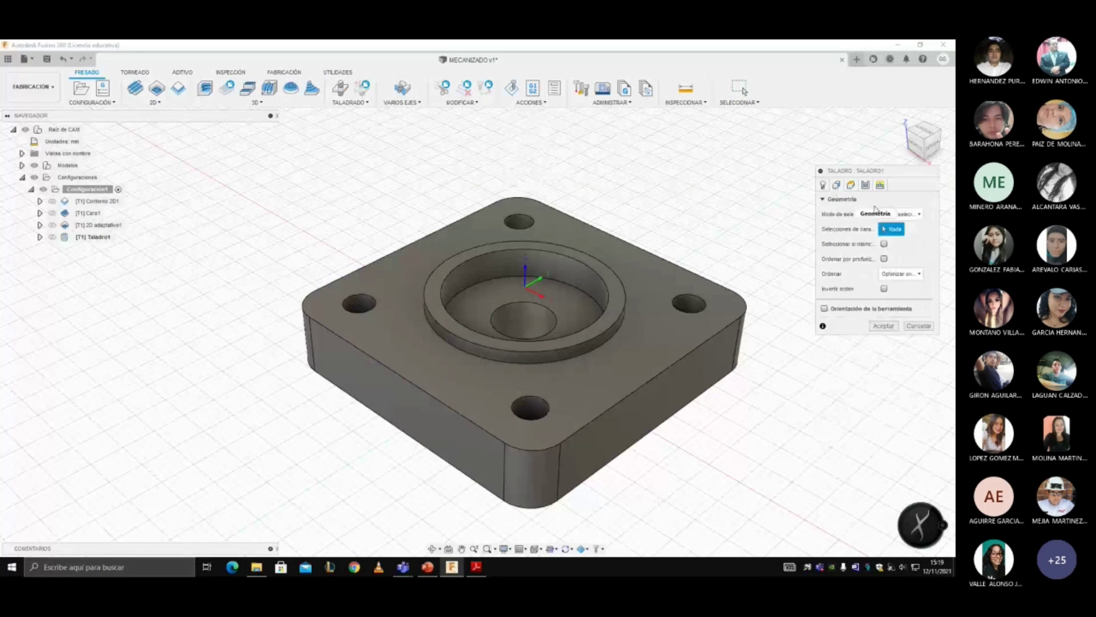
click(364, 307)
click(521, 226)
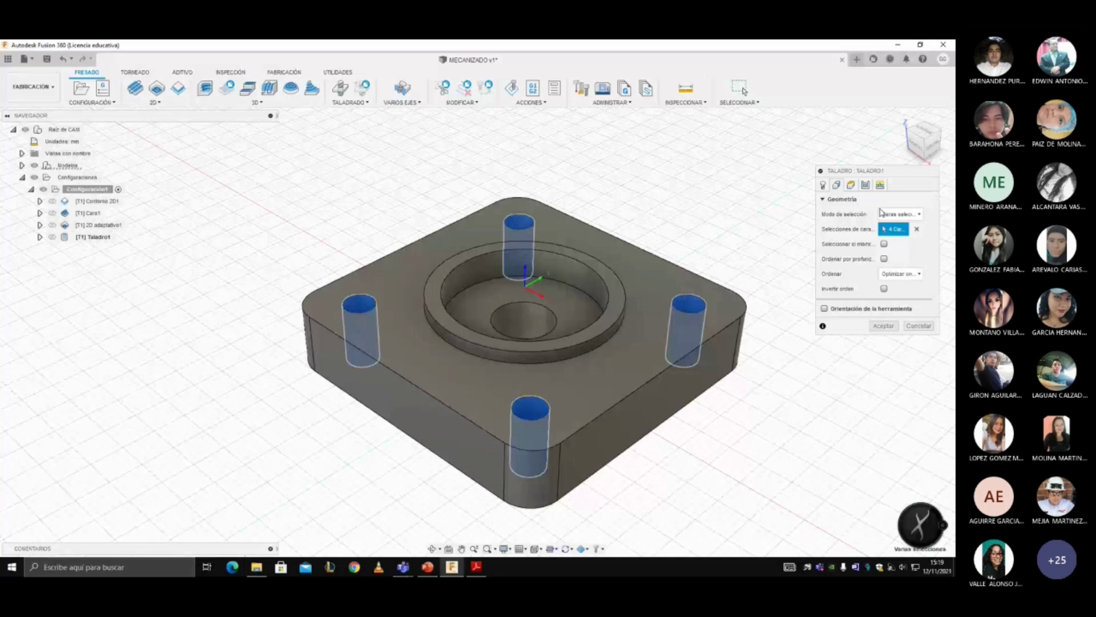
- Accept Taladro1, dismiss its toolpath-generation error, and bring up its actions menu
click(822, 185)
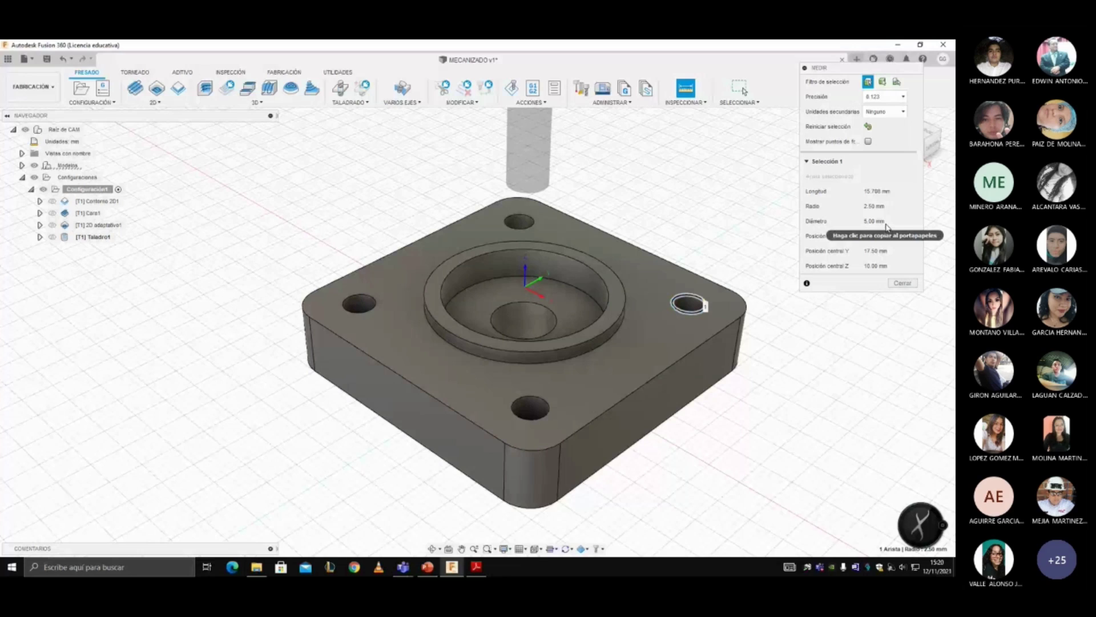
click(903, 283)
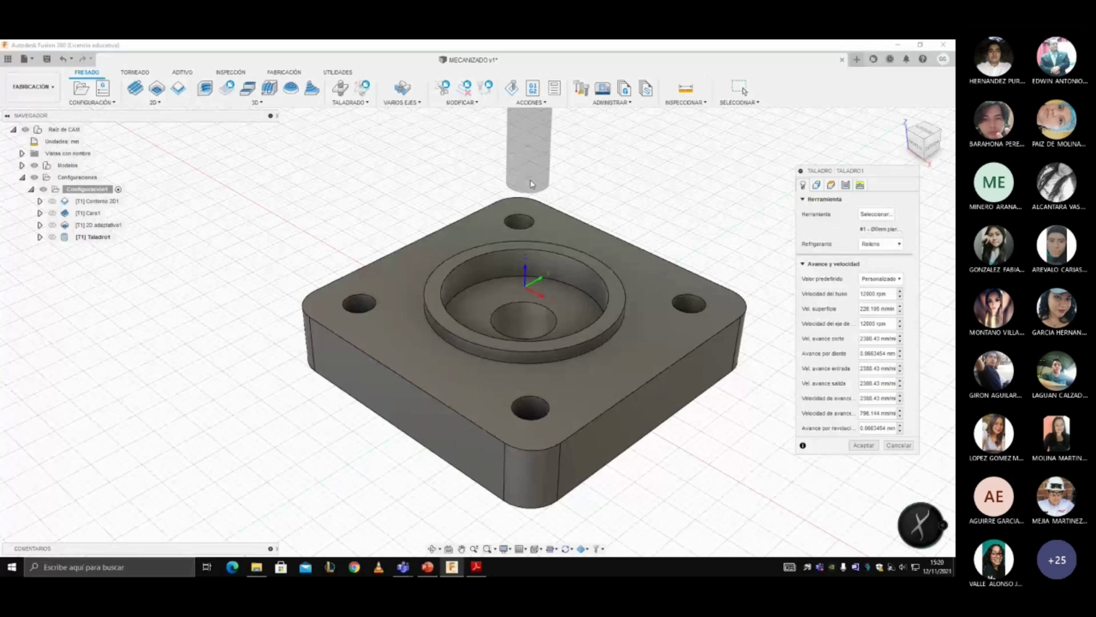
click(816, 185)
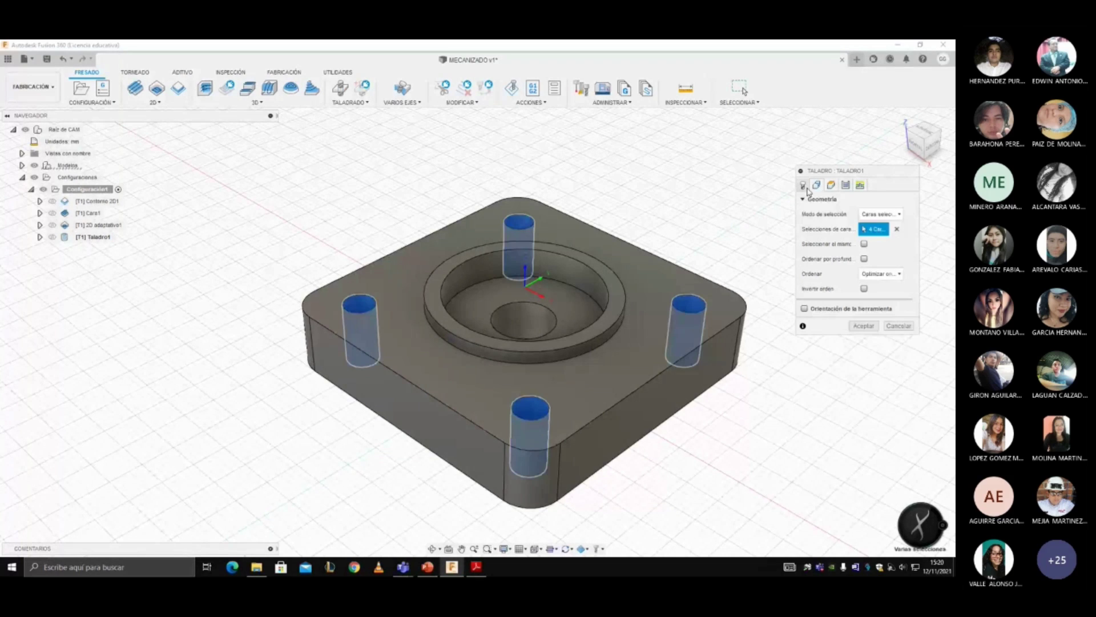
key(Return)
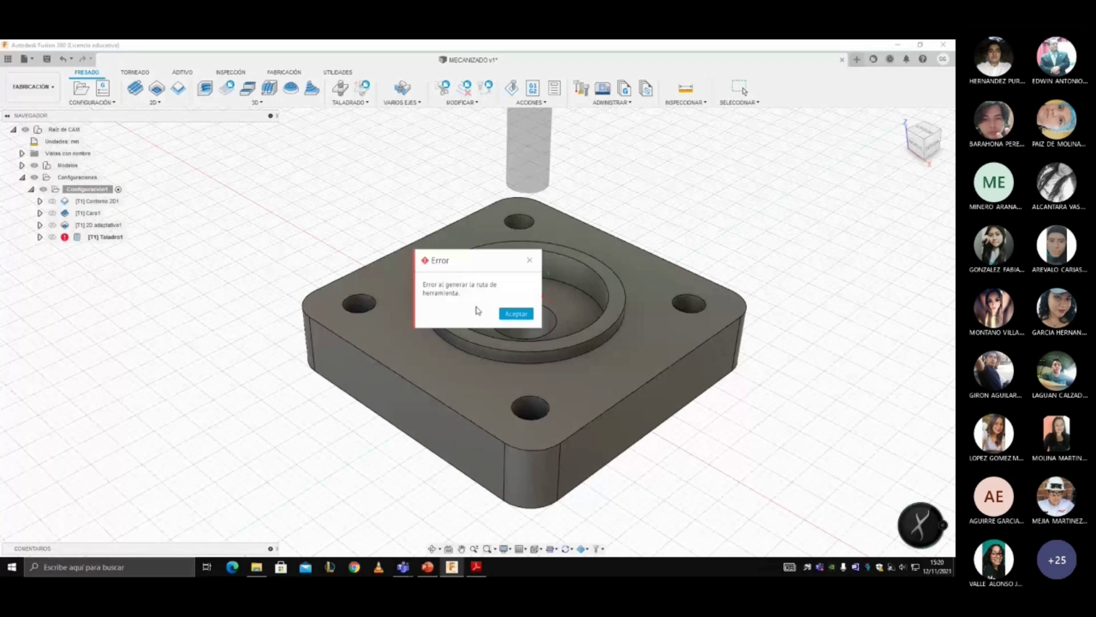
key(Return)
click(90, 237)
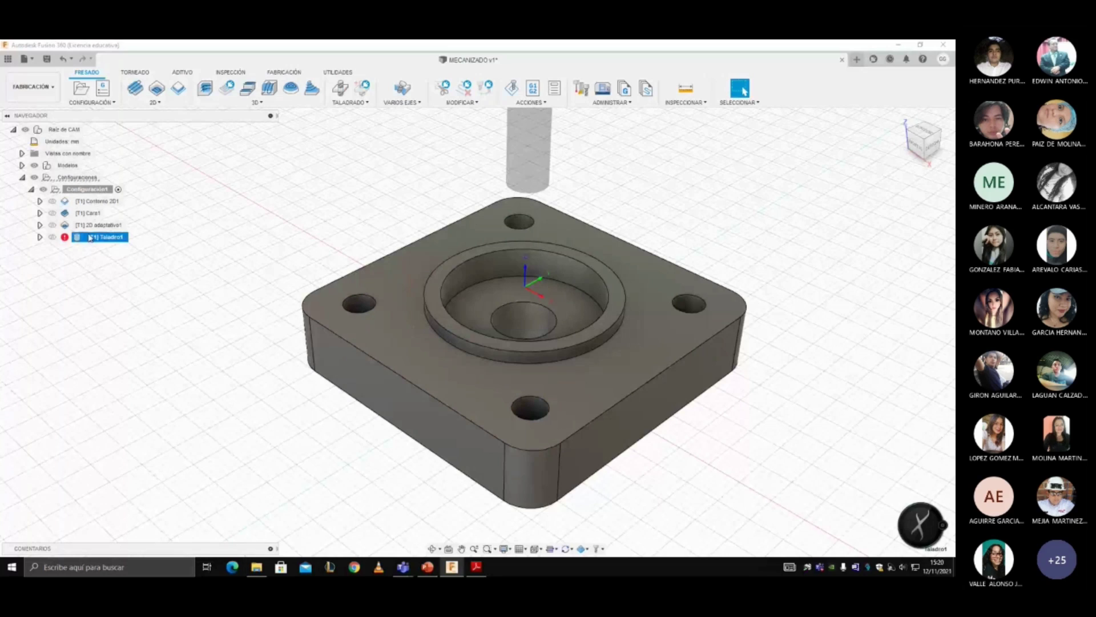
right_click(90, 238)
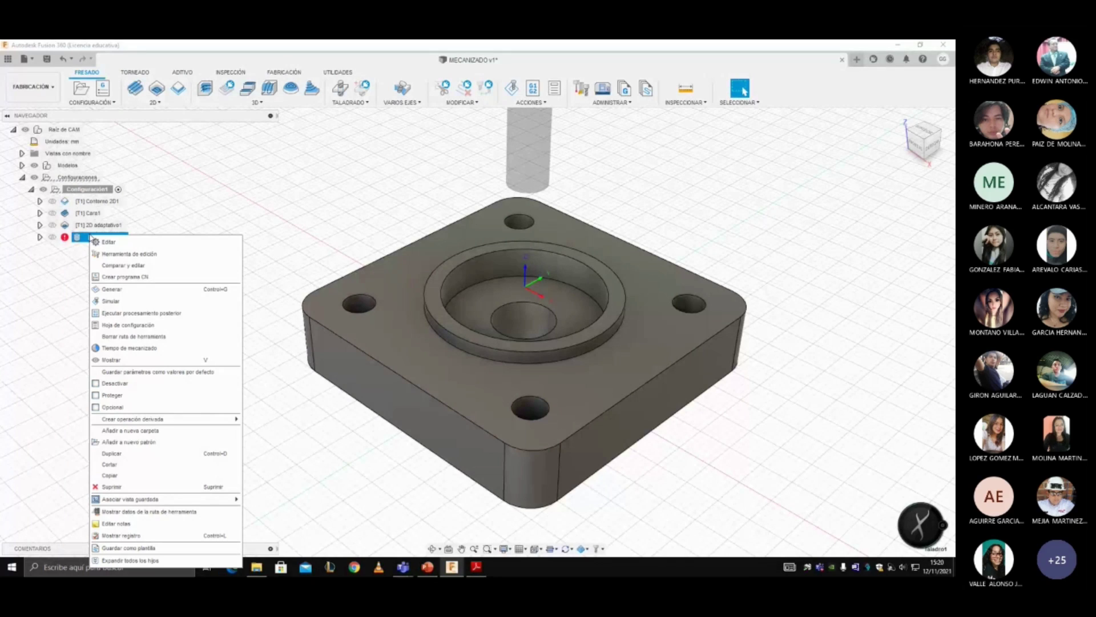
- Edit Taladro1 so it uses tool #2, the Ø5mm Flat Endmill from Sample Tools - Metric
click(94, 242)
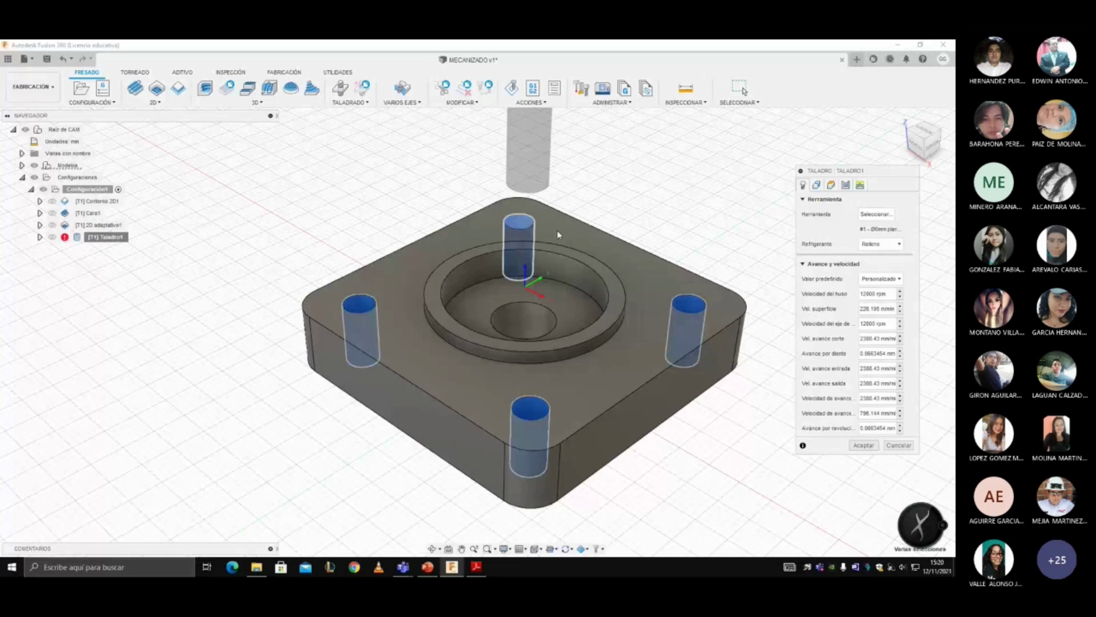
click(876, 214)
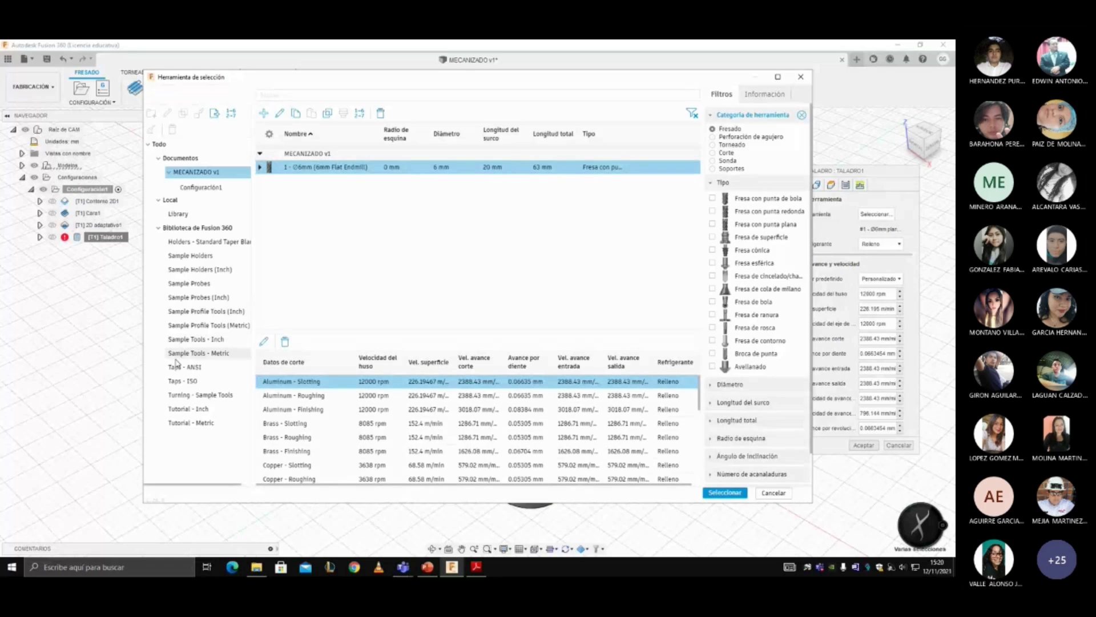
click(208, 353)
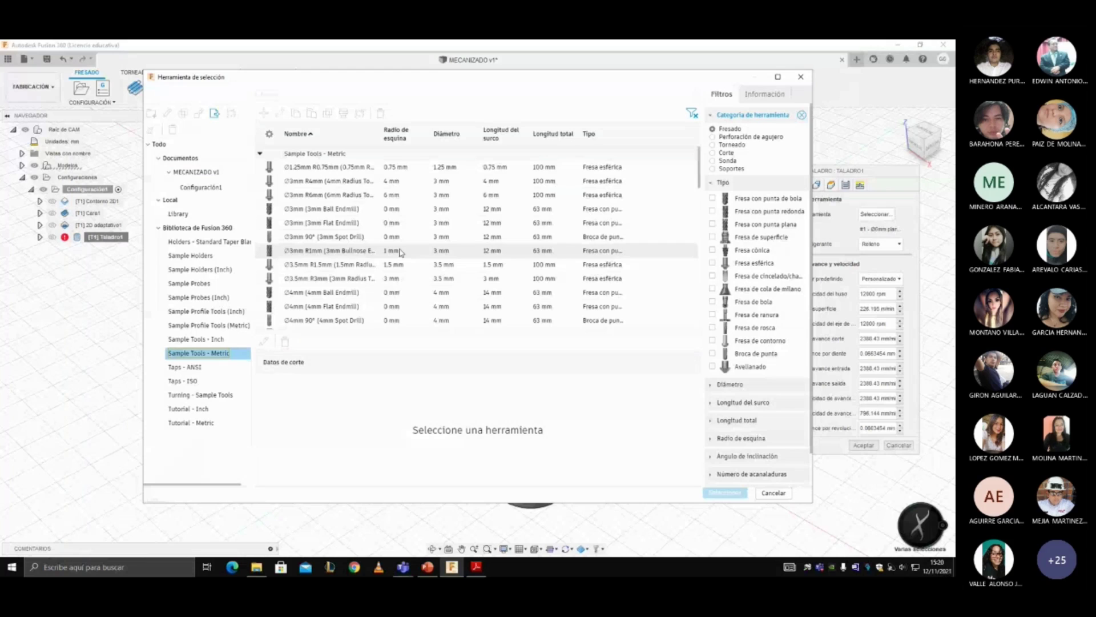
scroll(400, 252, down, 1)
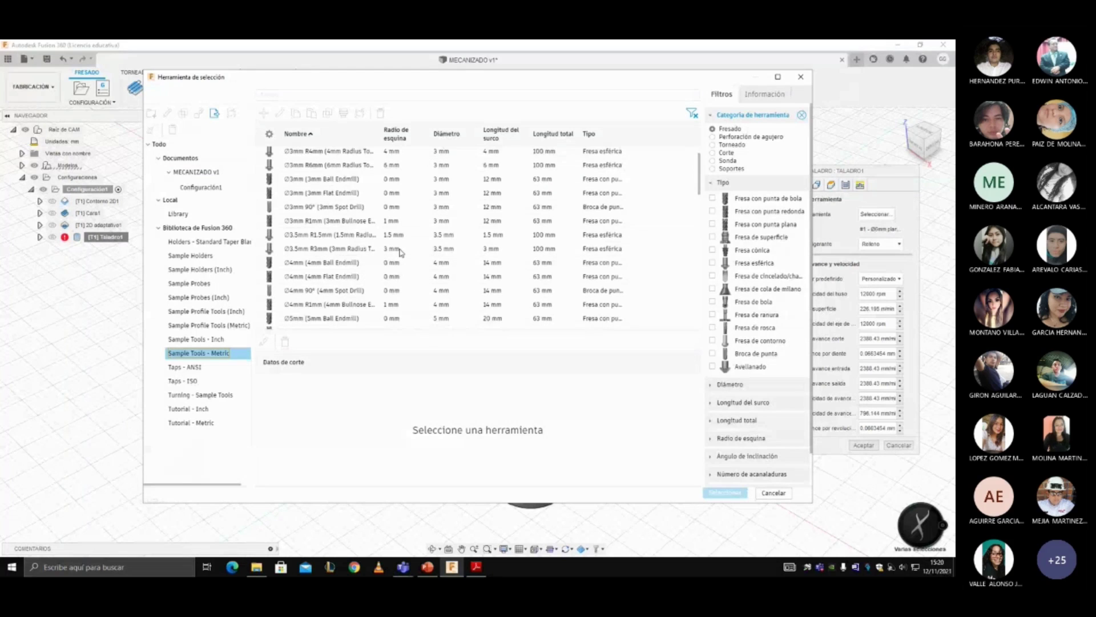
scroll(400, 252, down, 1)
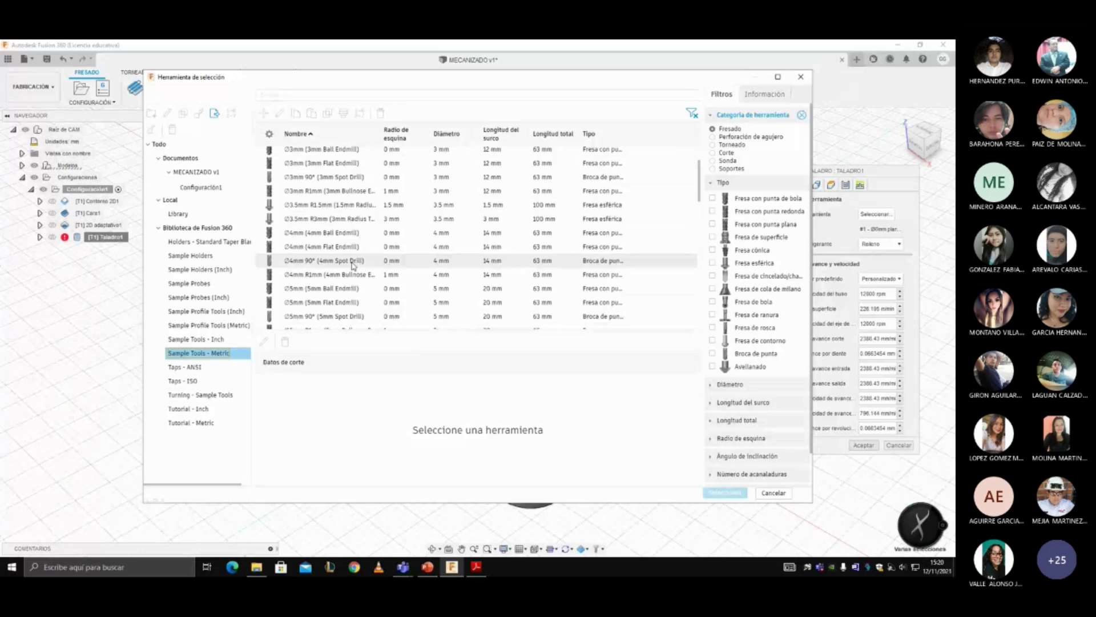
scroll(353, 265, down, 1)
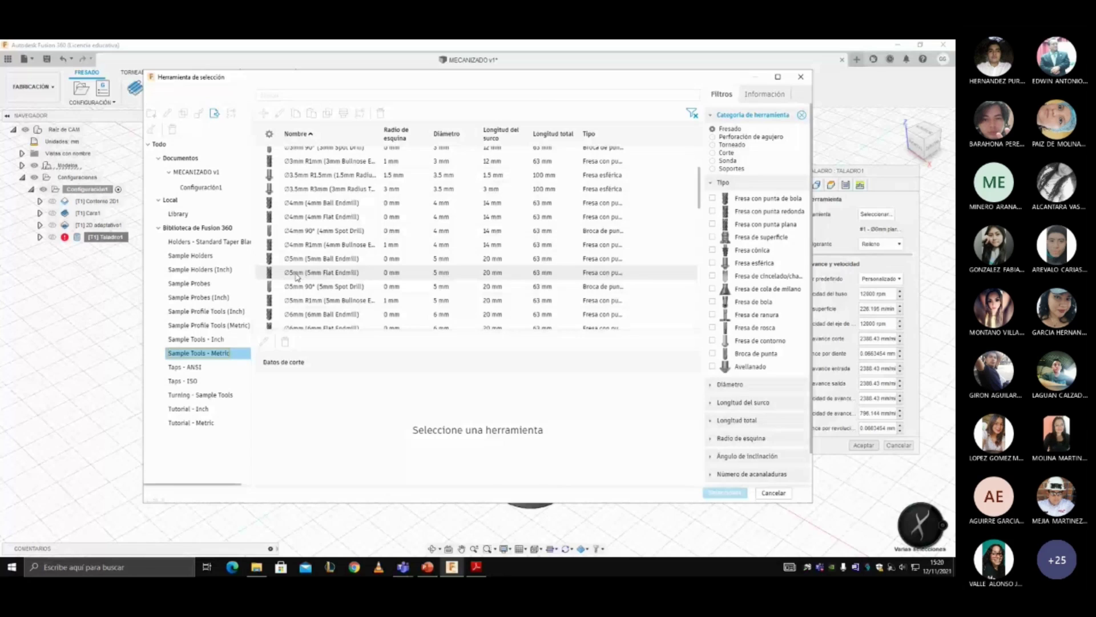
click(296, 273)
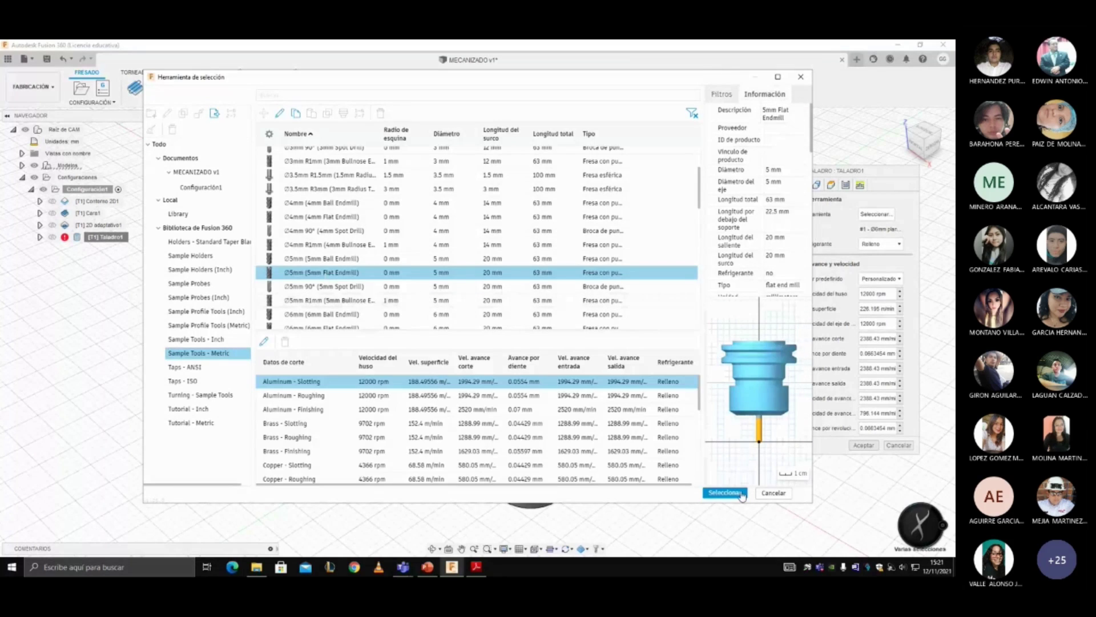
click(722, 494)
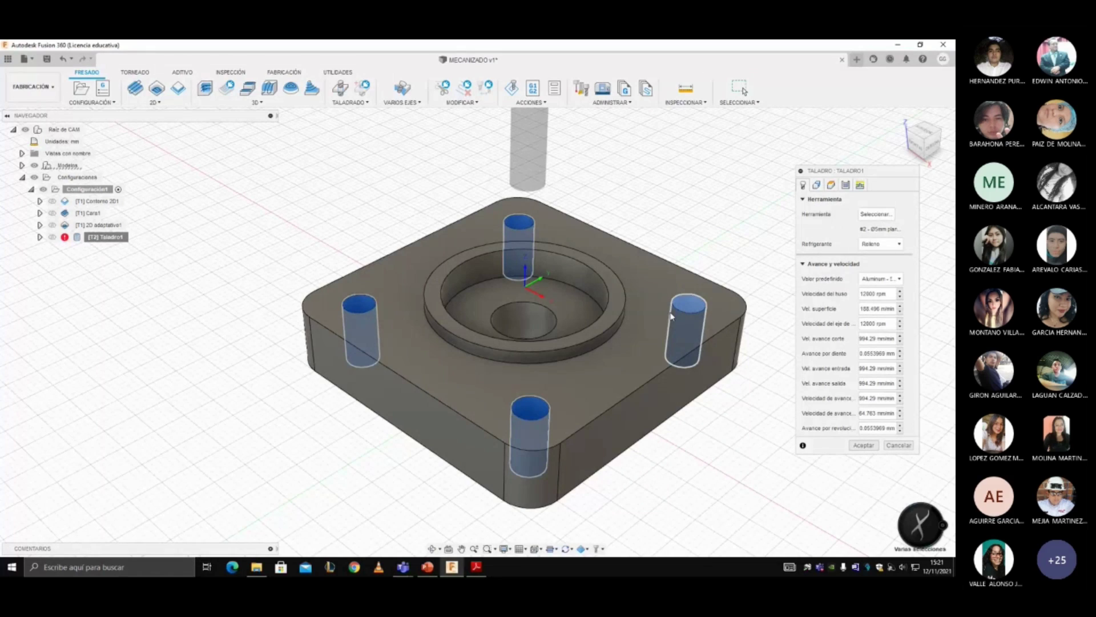
key(Return)
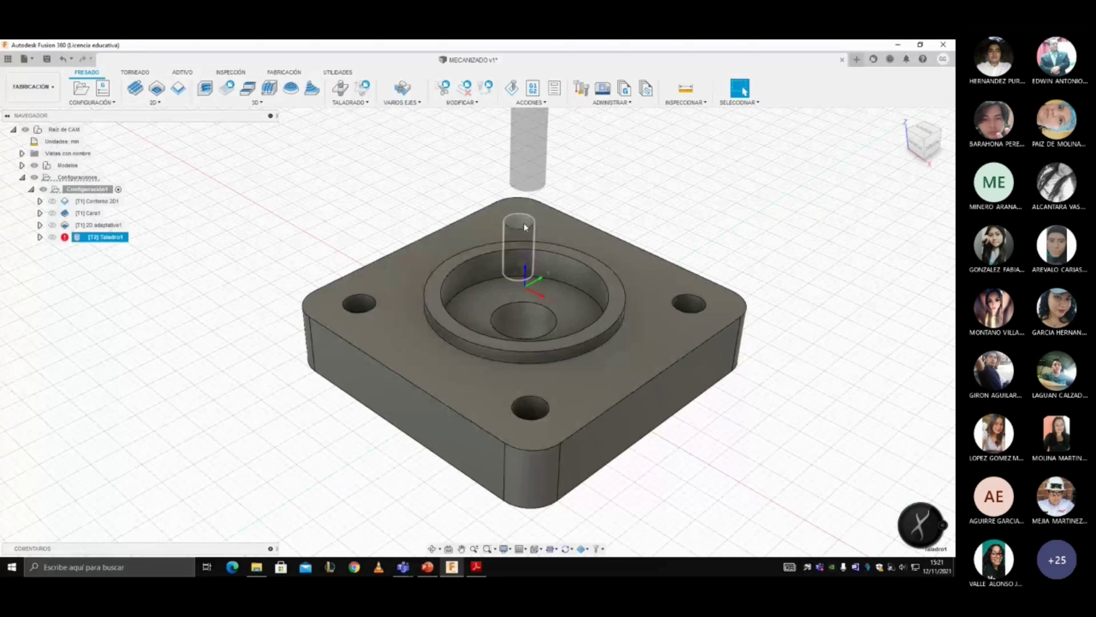
- Replace Taladro1's tool with tool #3, the Ø4mm Flat Endmill, and regenerate its toolpath
right_click(105, 237)
click(137, 245)
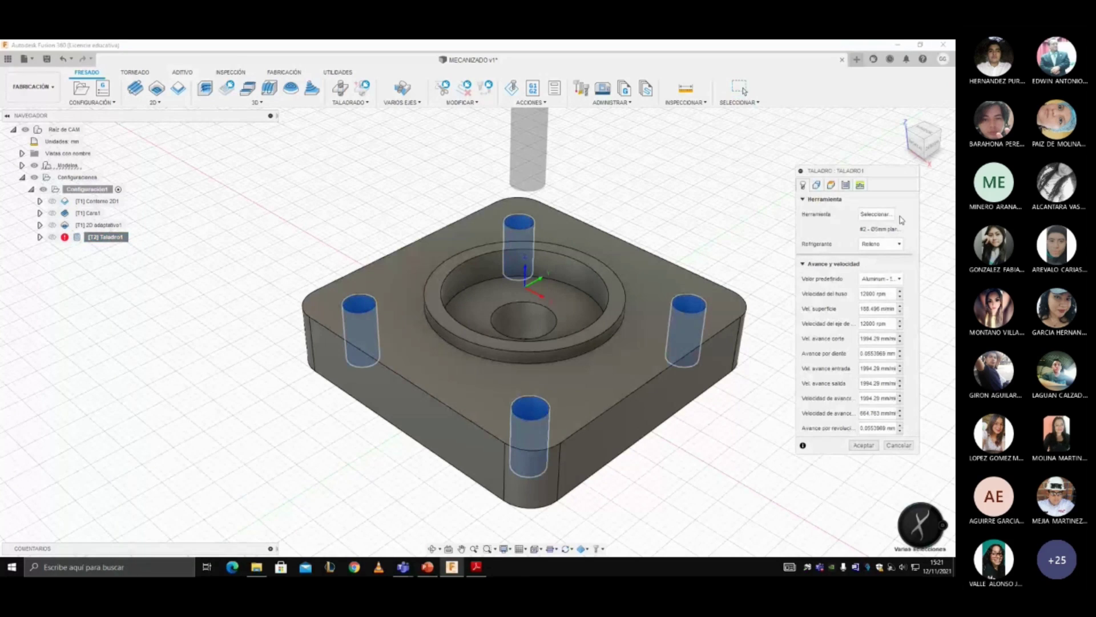
click(870, 215)
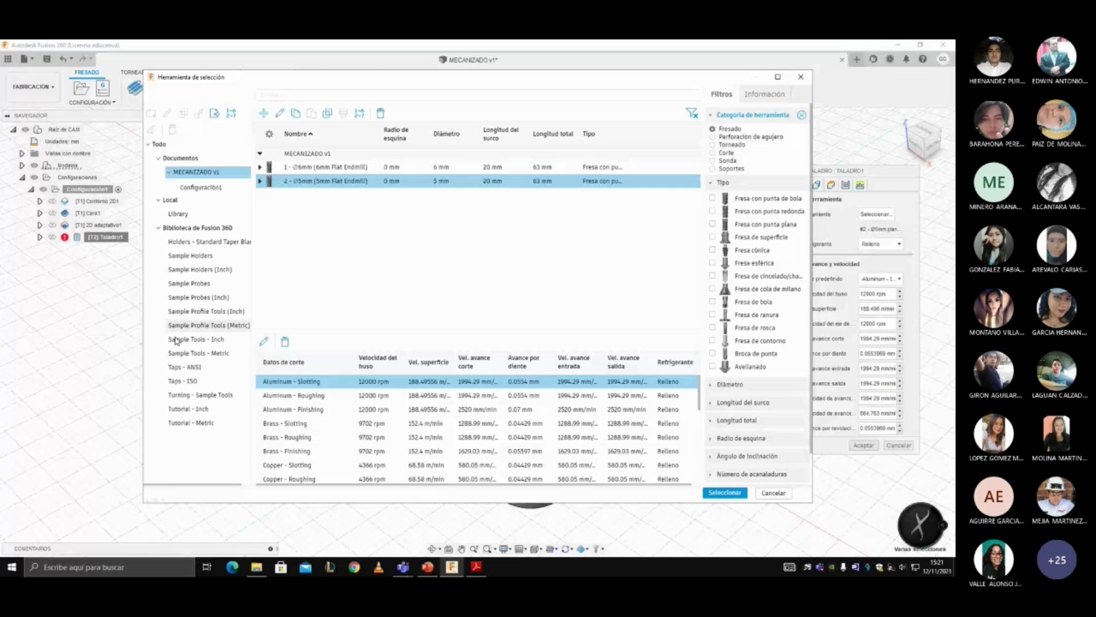
click(181, 353)
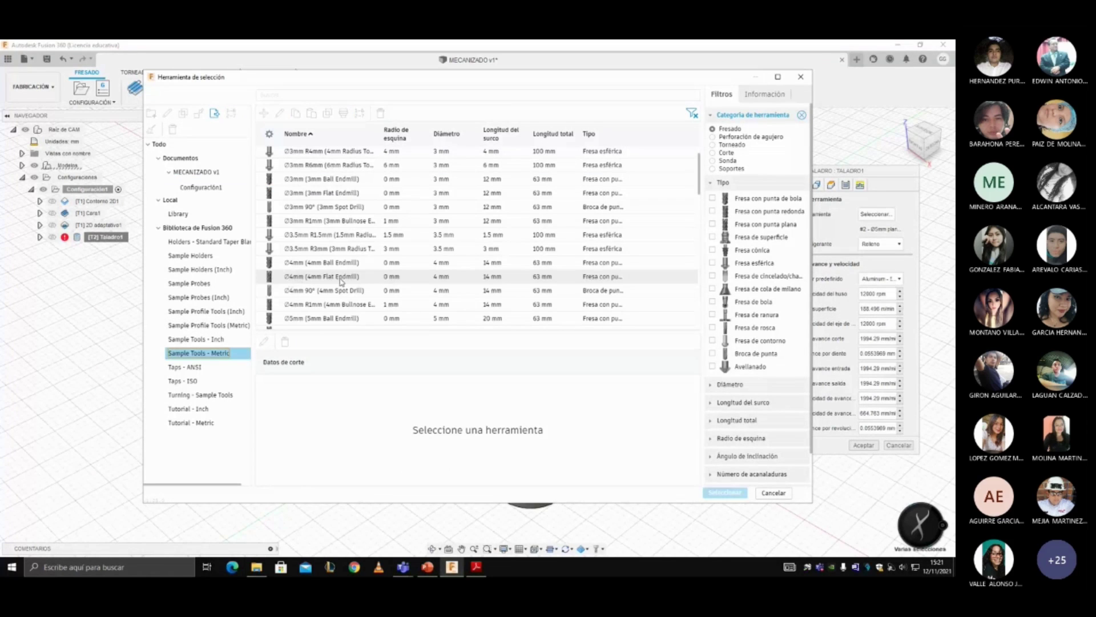
click(414, 276)
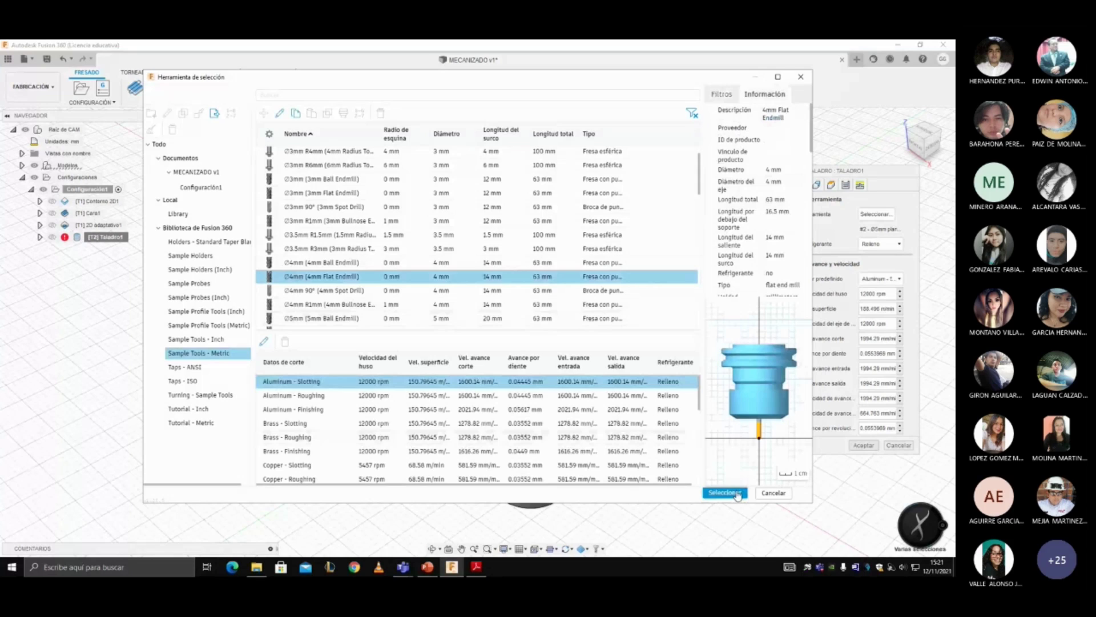
click(736, 493)
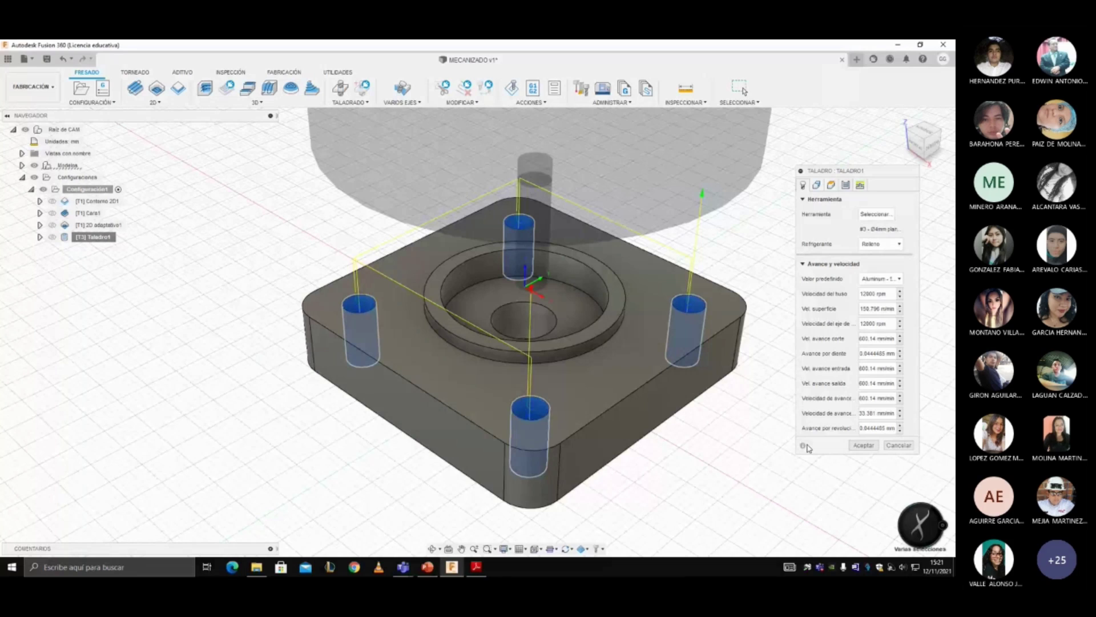
click(865, 444)
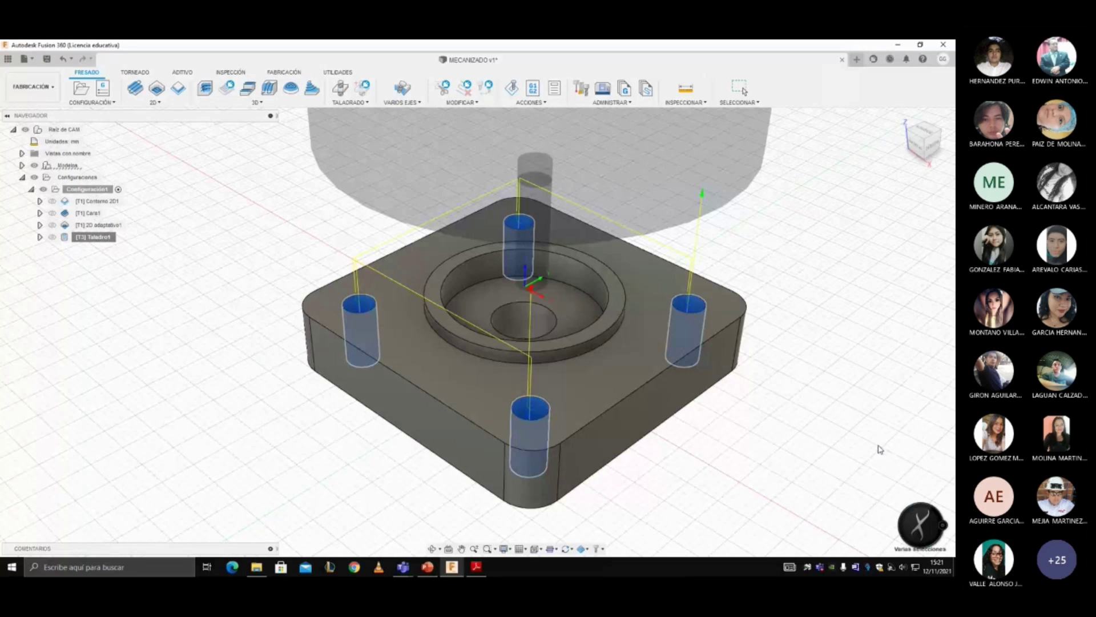
click(511, 89)
click(477, 510)
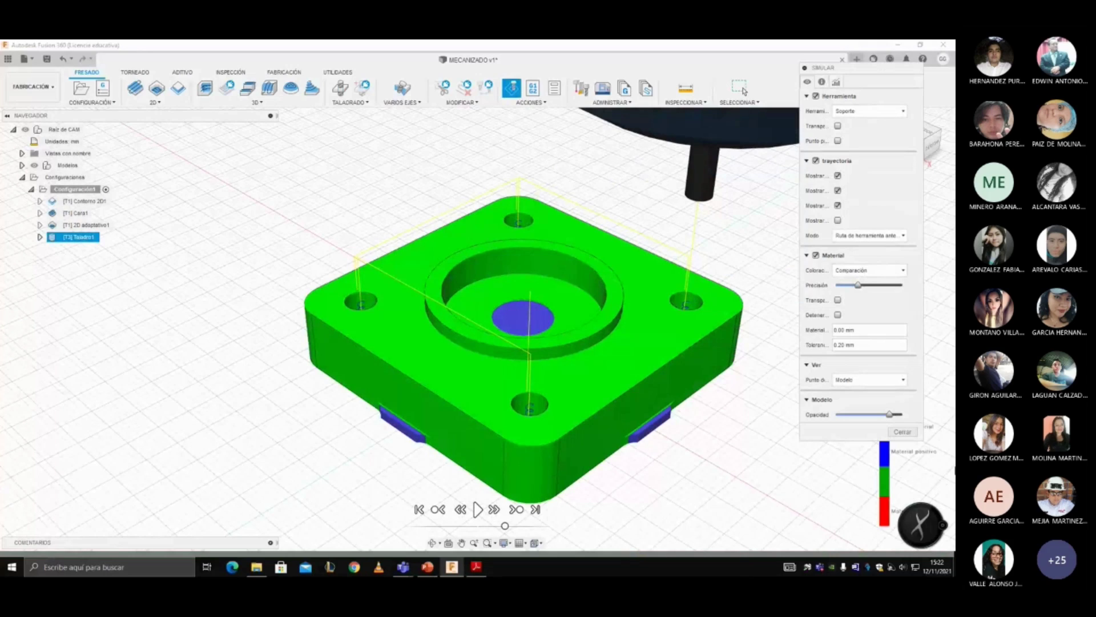
click(903, 432)
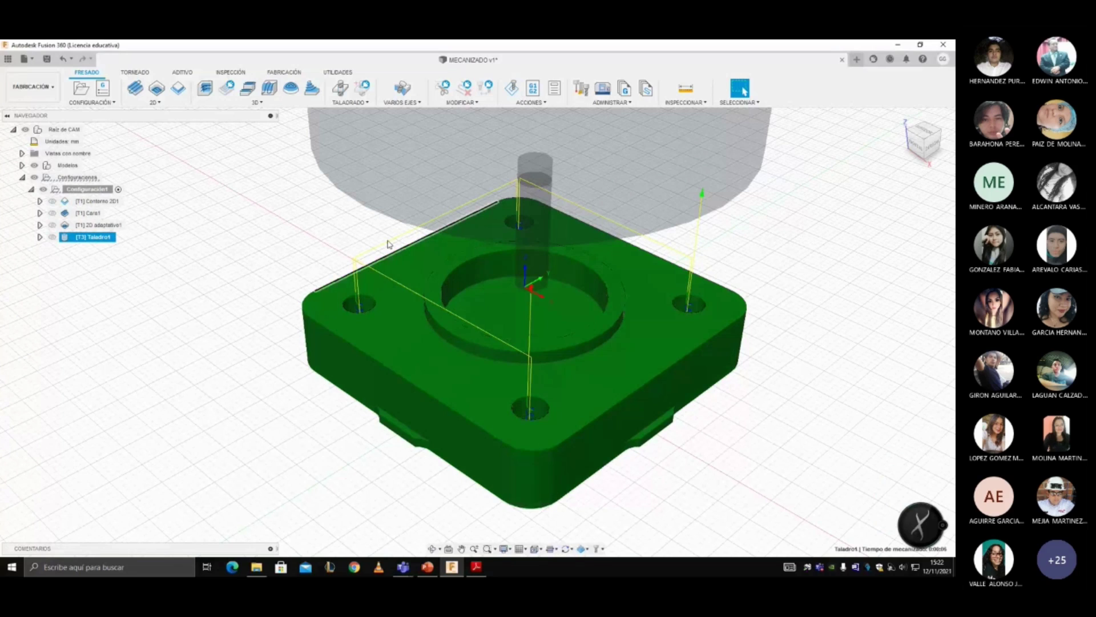
click(114, 269)
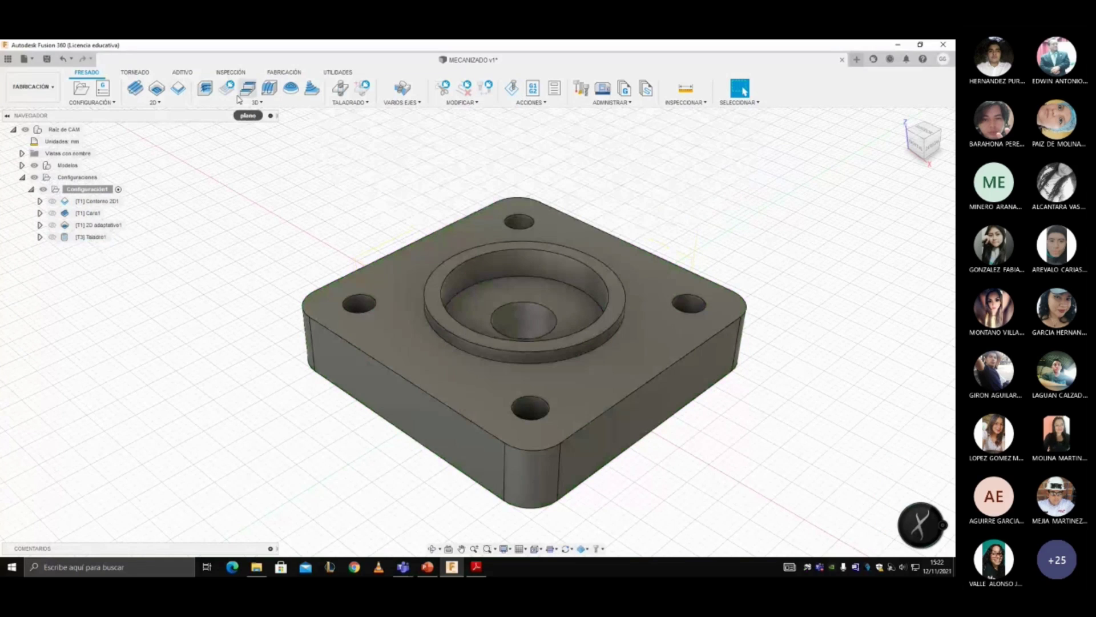
click(155, 102)
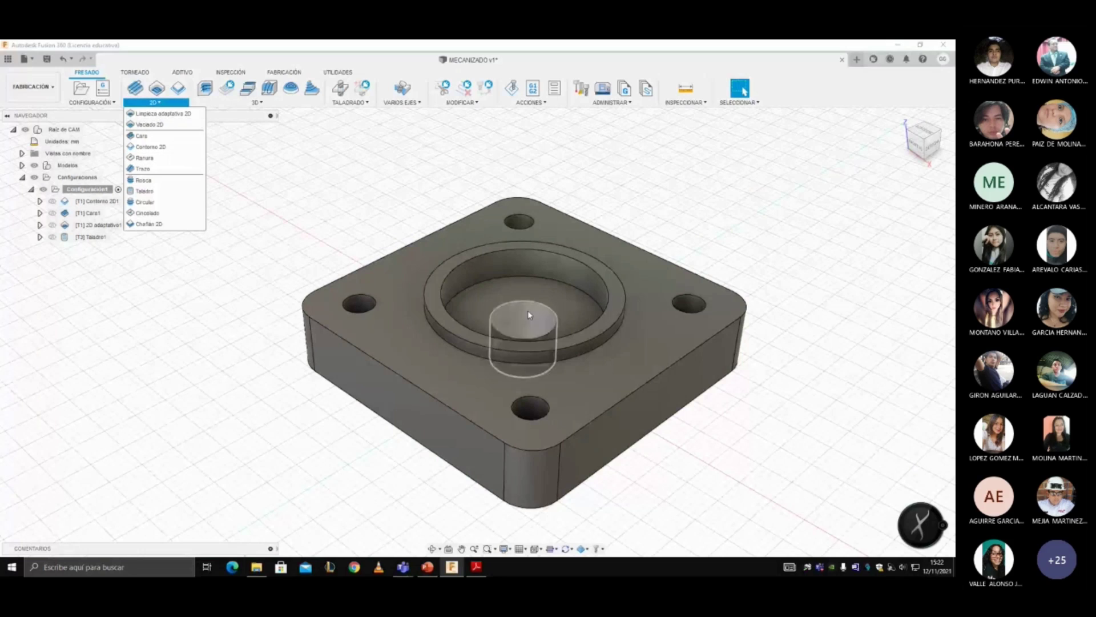
click(683, 89)
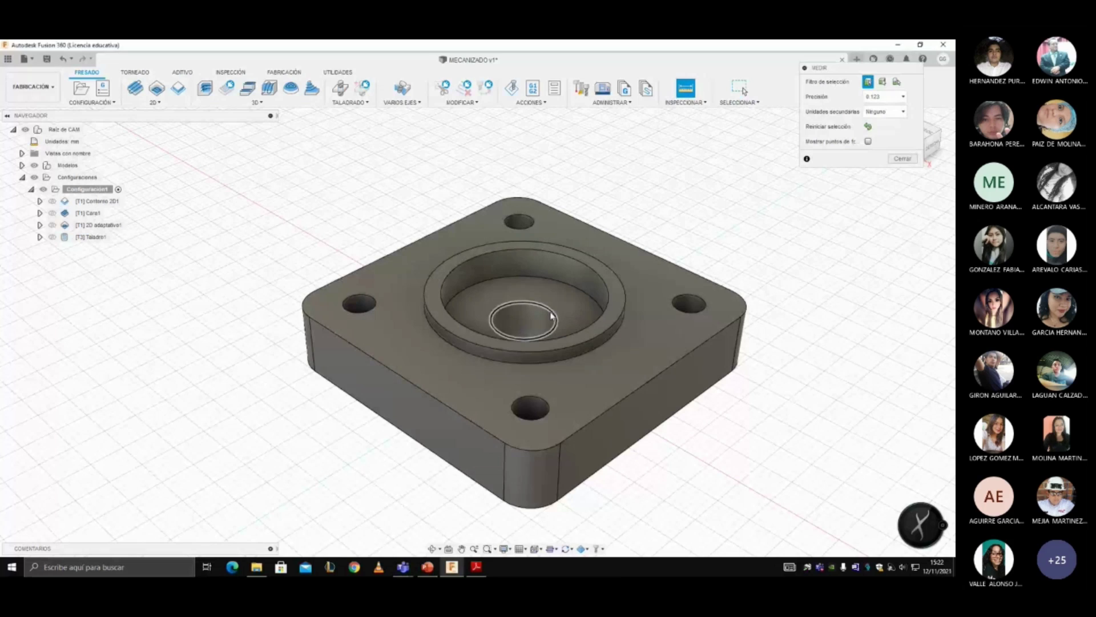
click(551, 316)
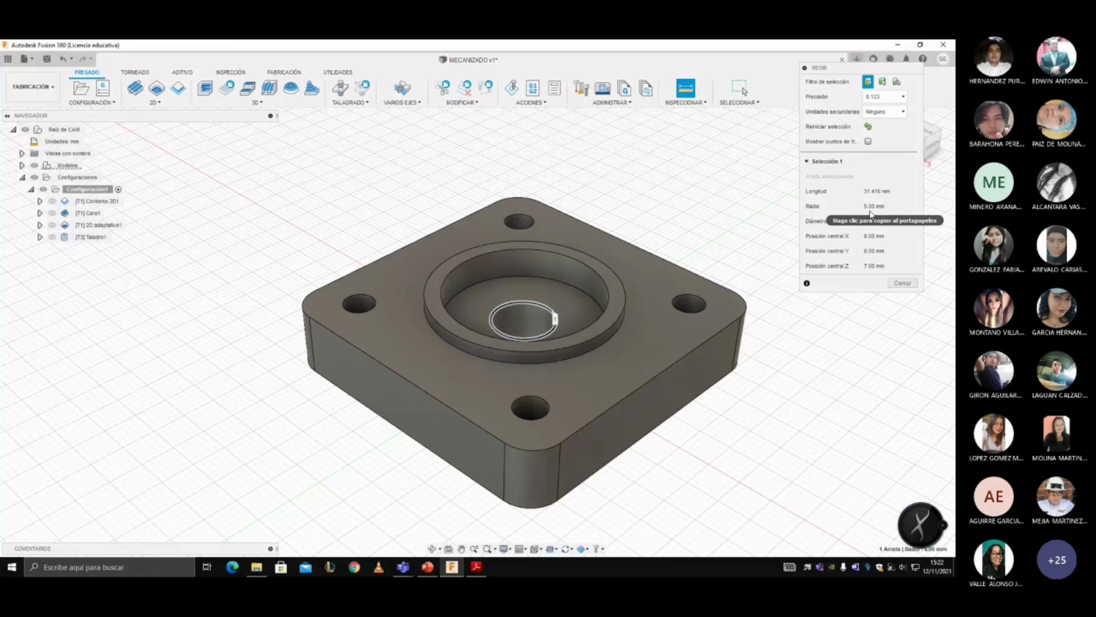
key(Escape)
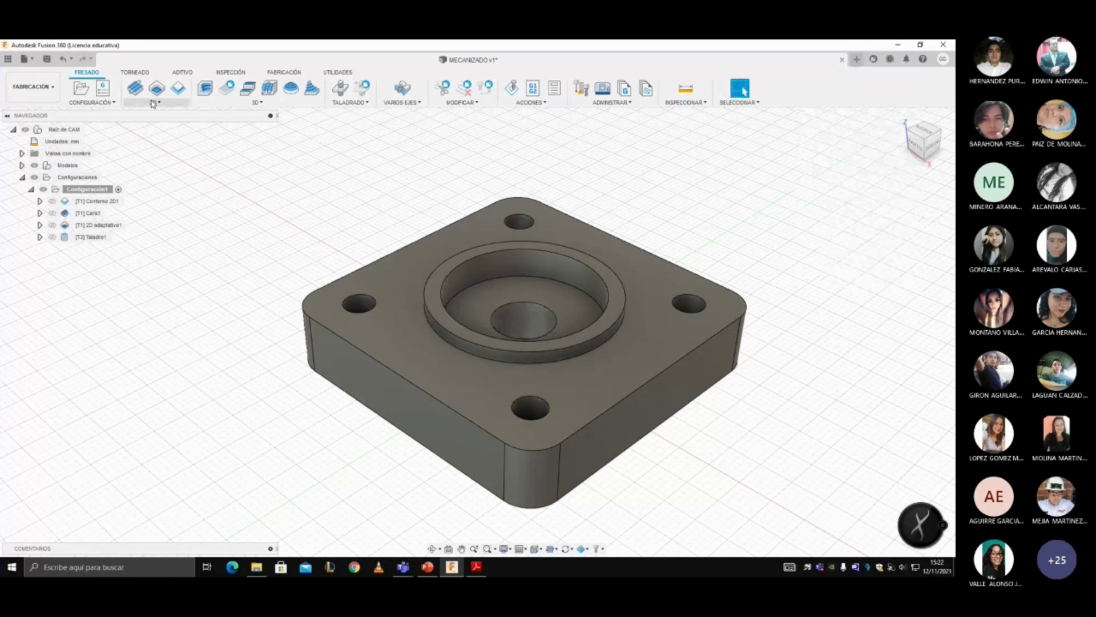
click(153, 103)
- Create Taladro2 for the centre hole with the Ø4mm Flat Endmill and simulate it
click(340, 87)
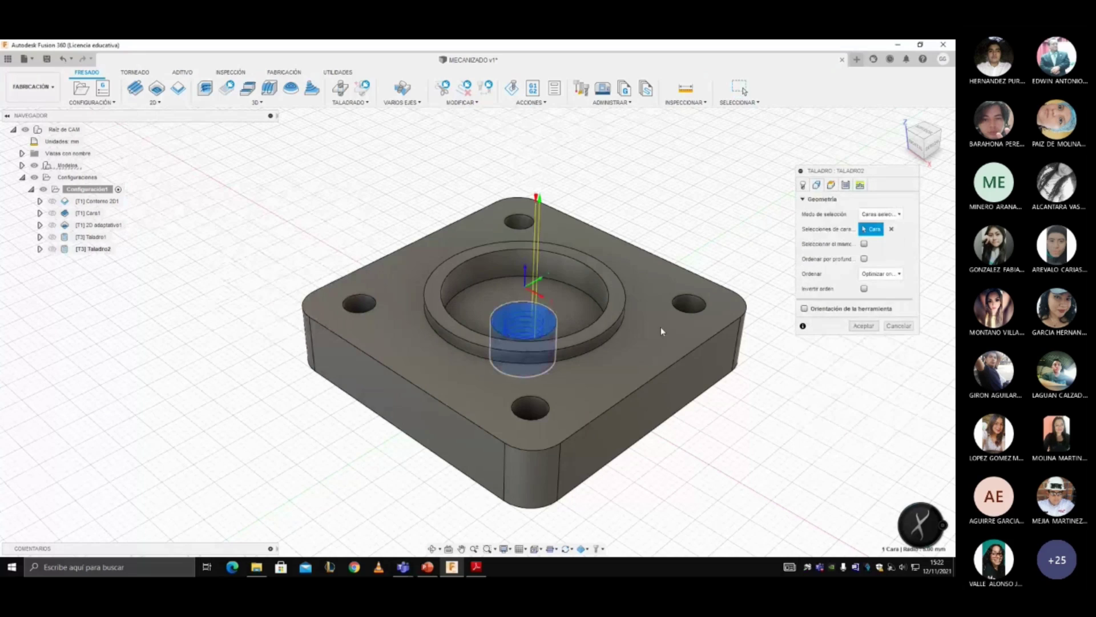
click(803, 185)
click(875, 214)
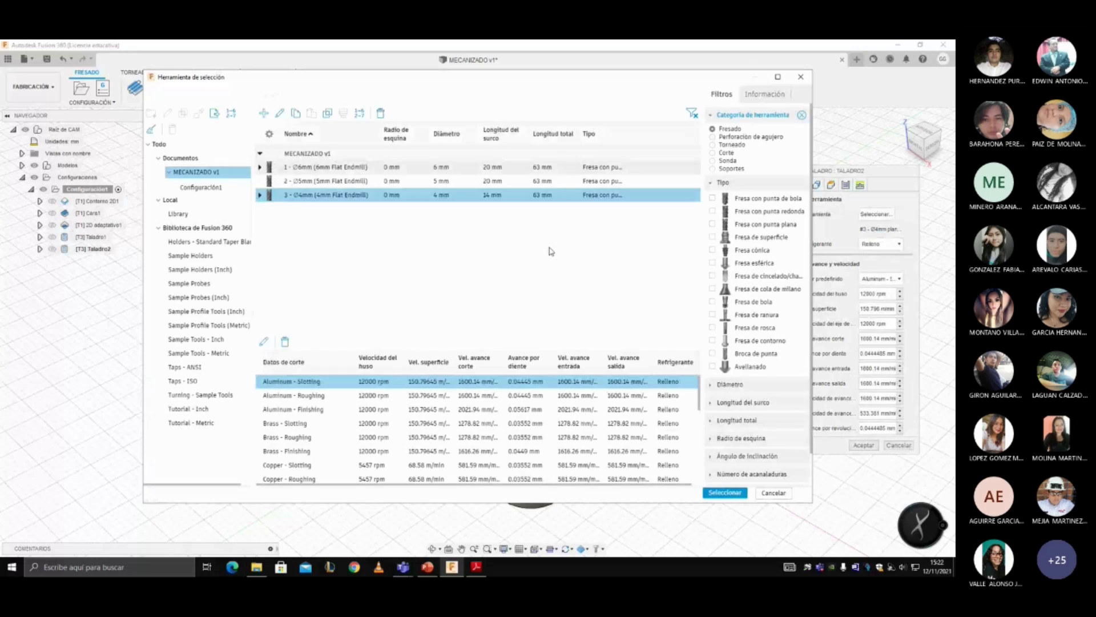
click(724, 492)
click(866, 447)
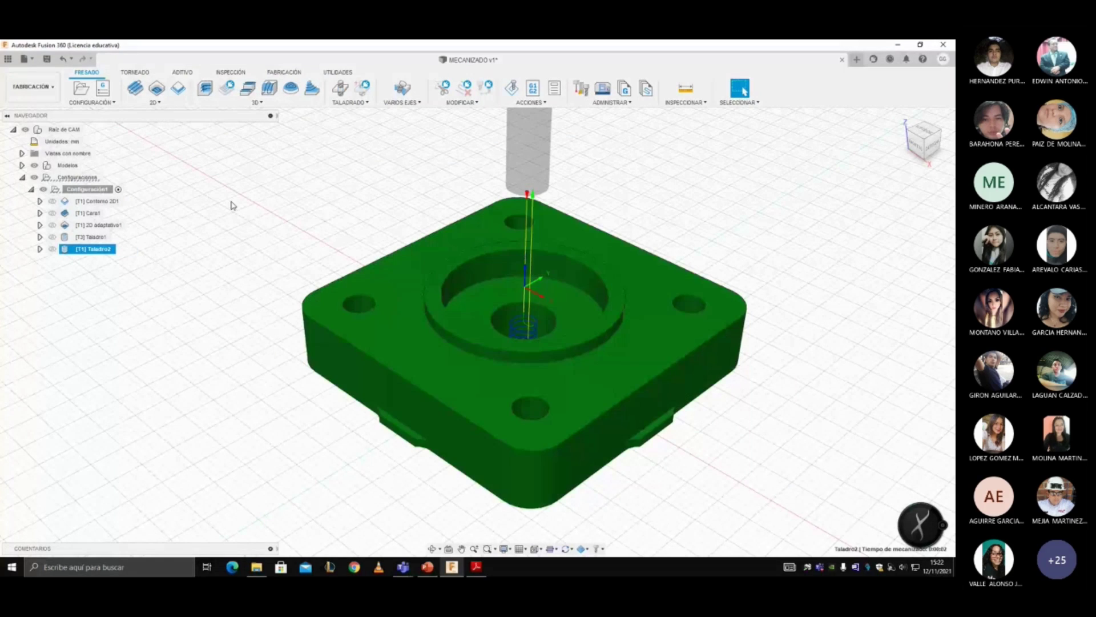
click(512, 87)
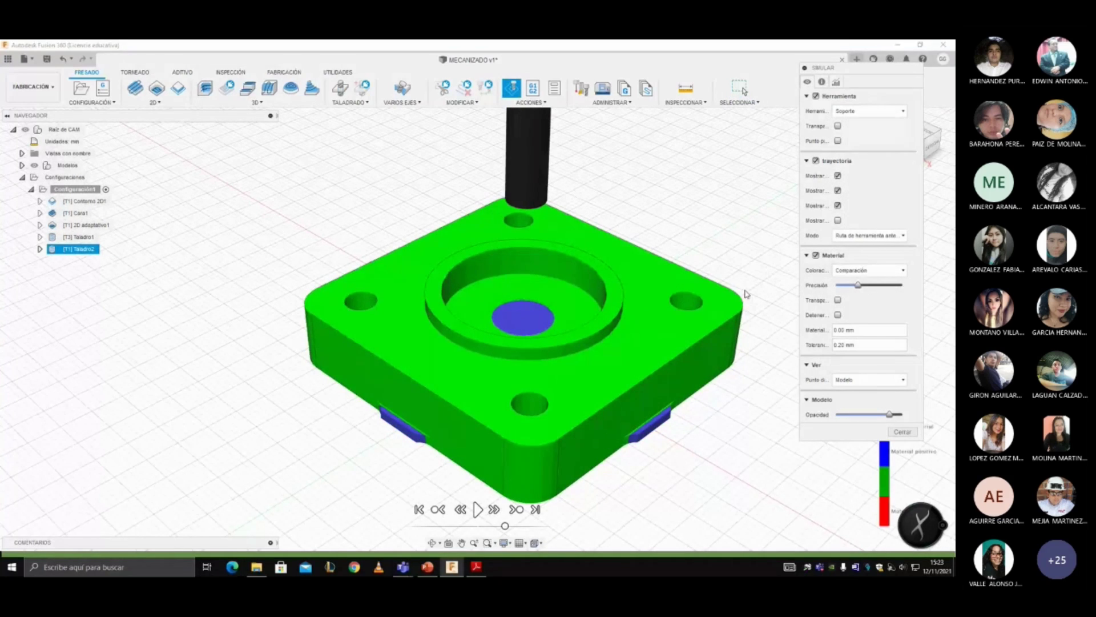
- Play the Taladro2 drilling simulation, close it, and deselect Taladro2
click(478, 509)
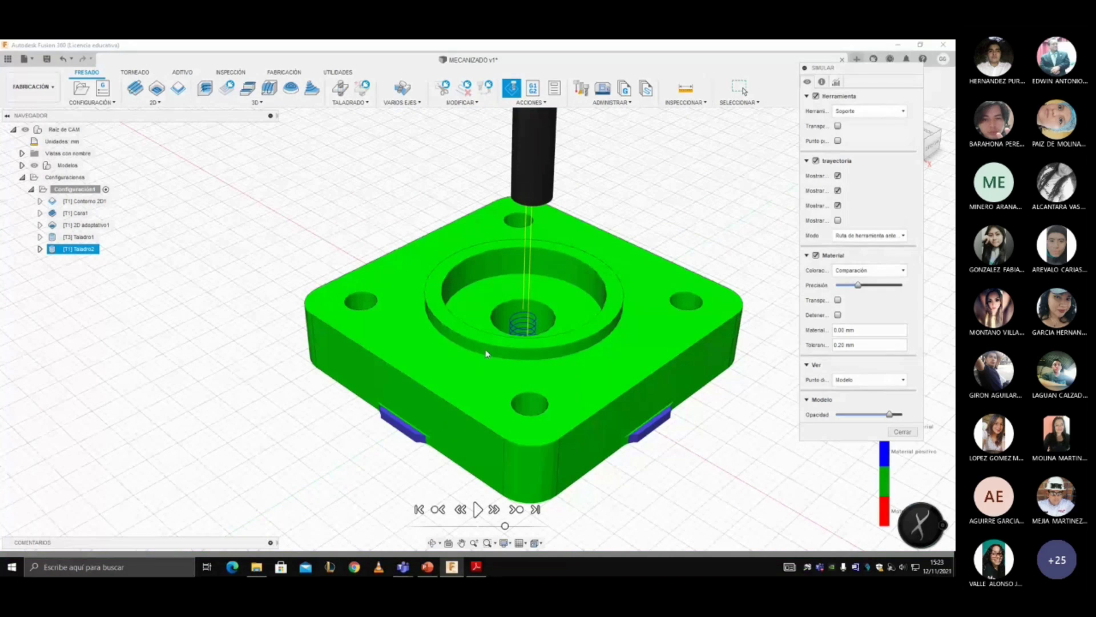
click(908, 433)
click(903, 432)
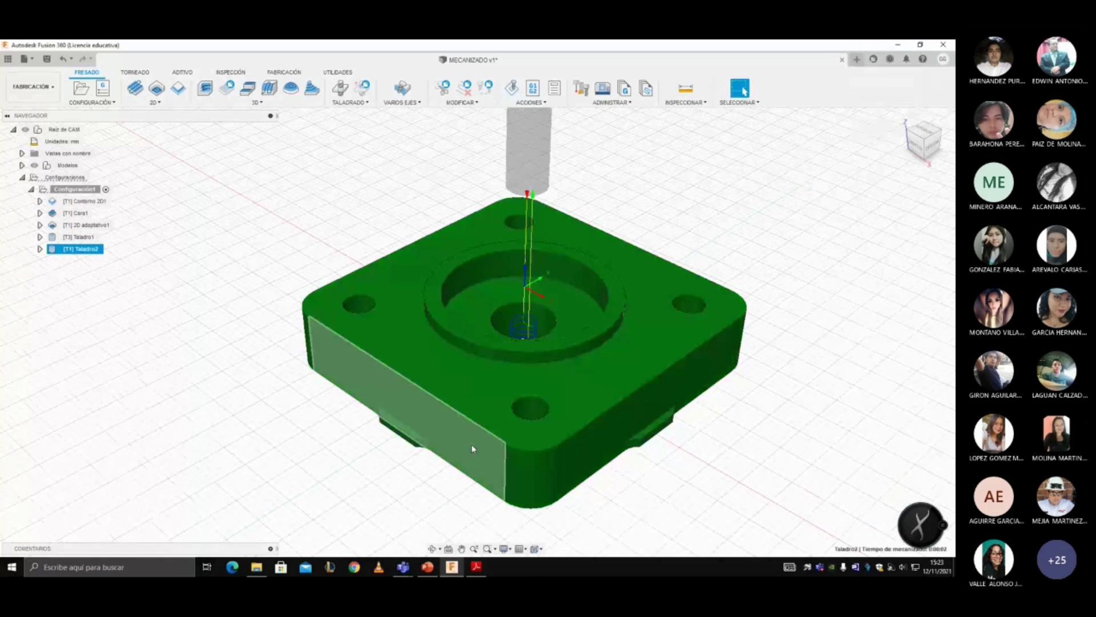
click(137, 274)
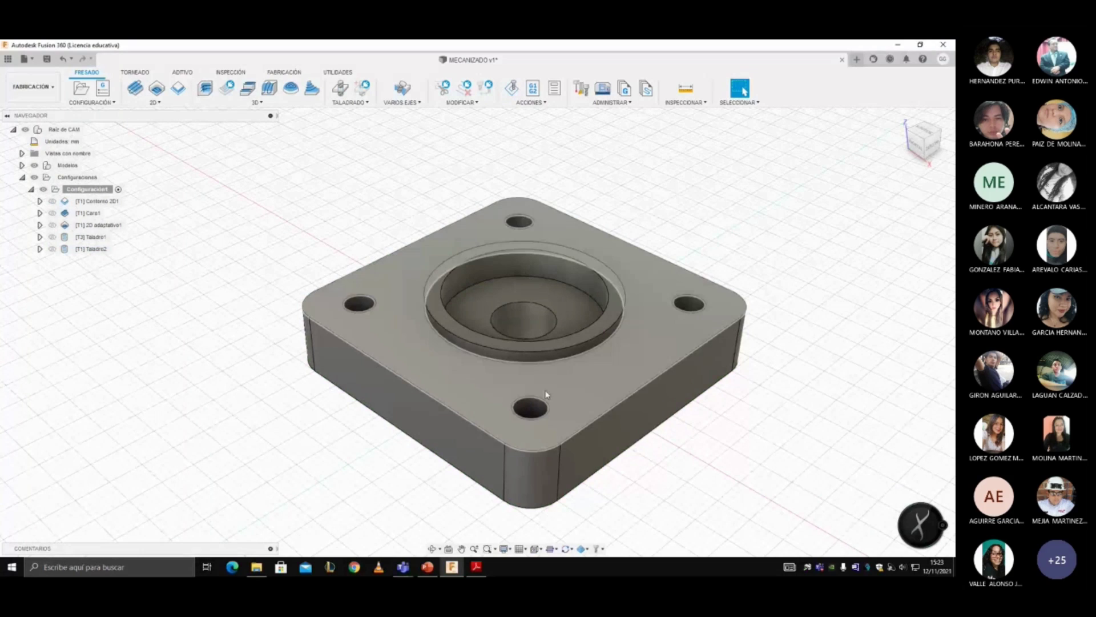
- Simulate all five operations of Configuración1 to the end, then close the simulation
click(519, 421)
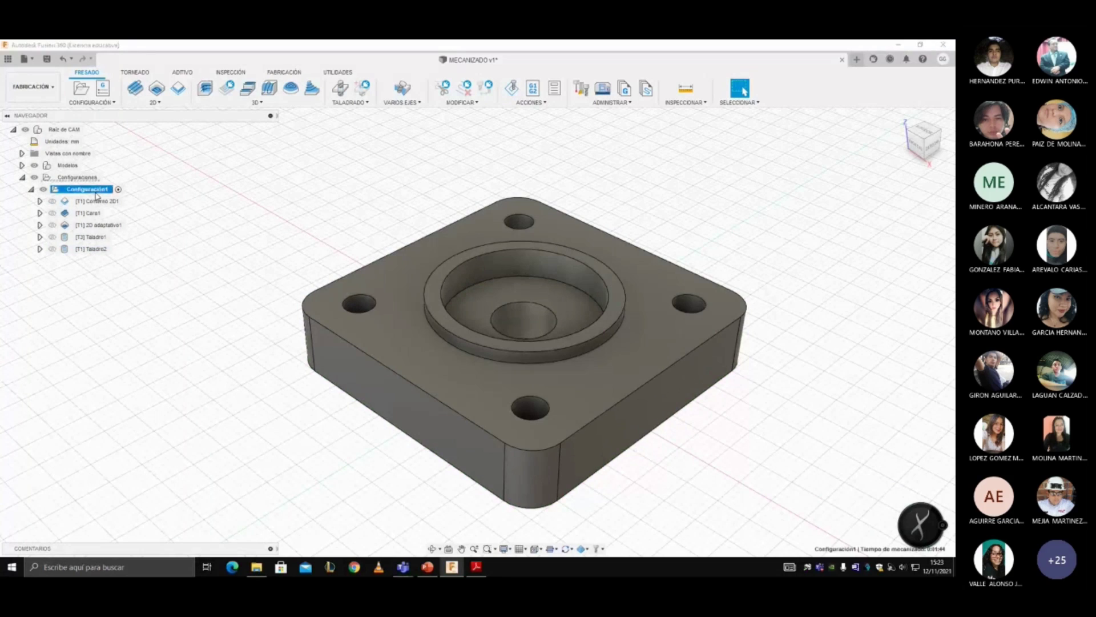
click(511, 87)
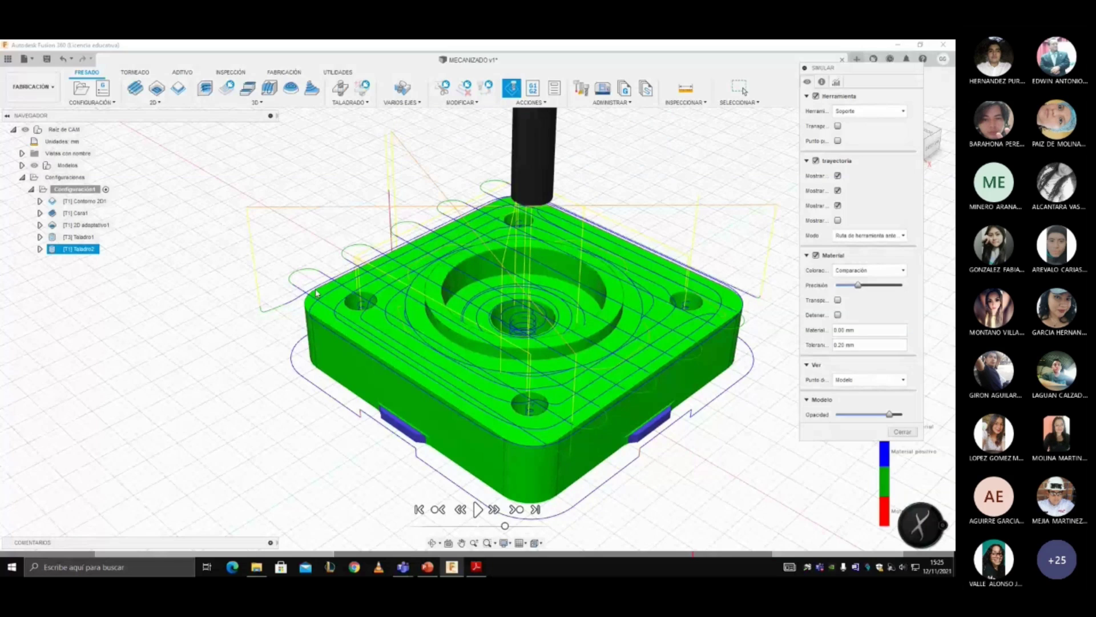
click(904, 433)
- Deselect the setup and open the ACCIONES menu of machining actions
click(321, 435)
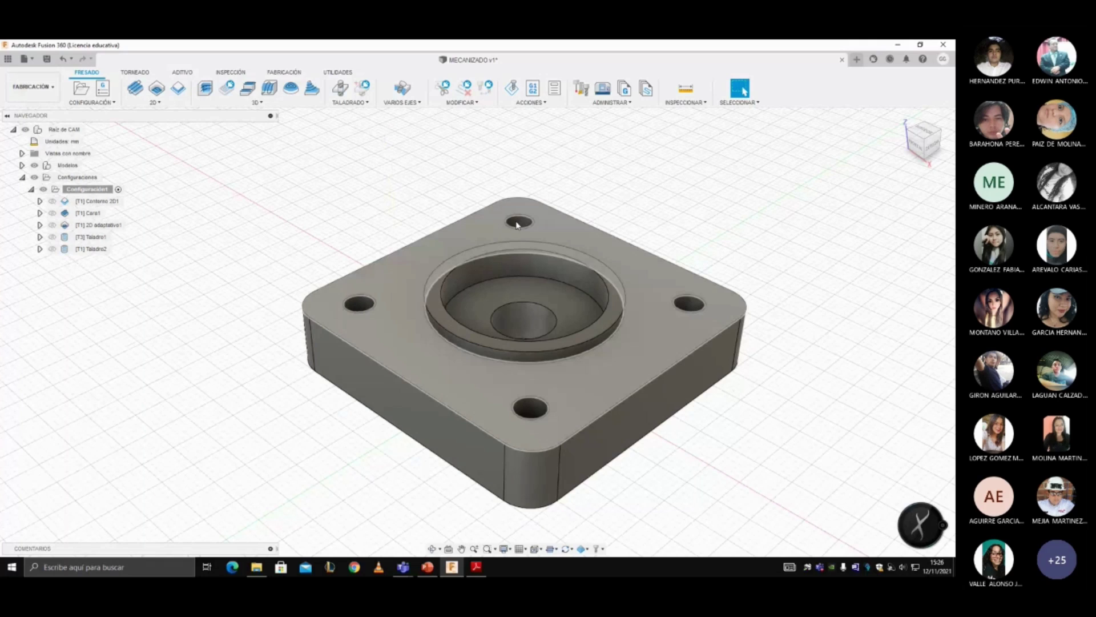
click(531, 102)
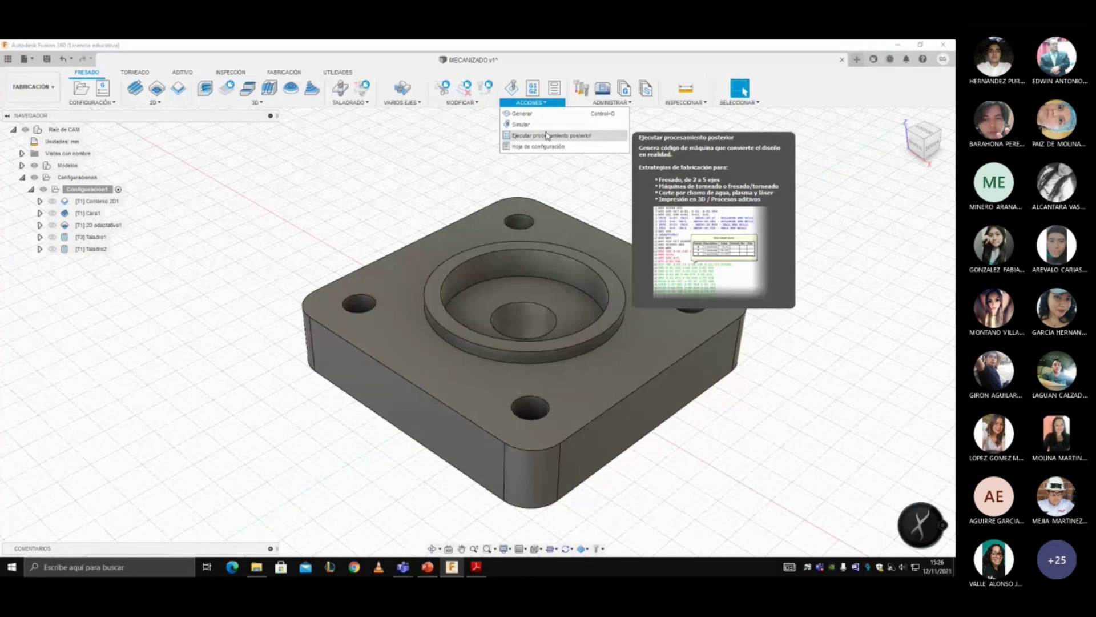
- Create NCProgram1 via Ejecutar procesamiento posterior and open the post processor library
click(590, 139)
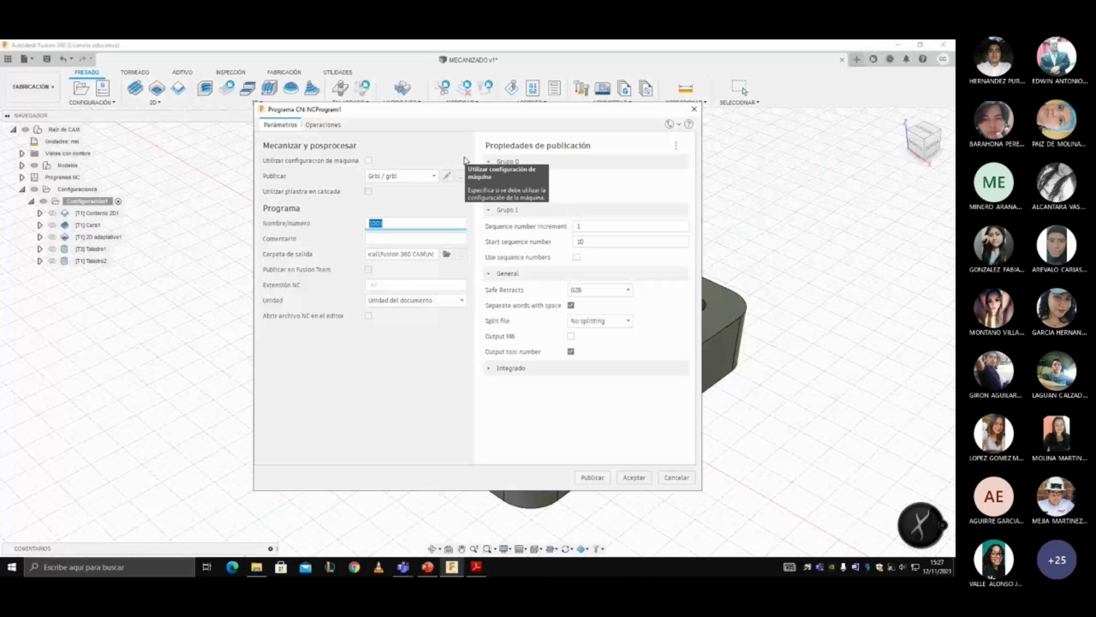
click(462, 176)
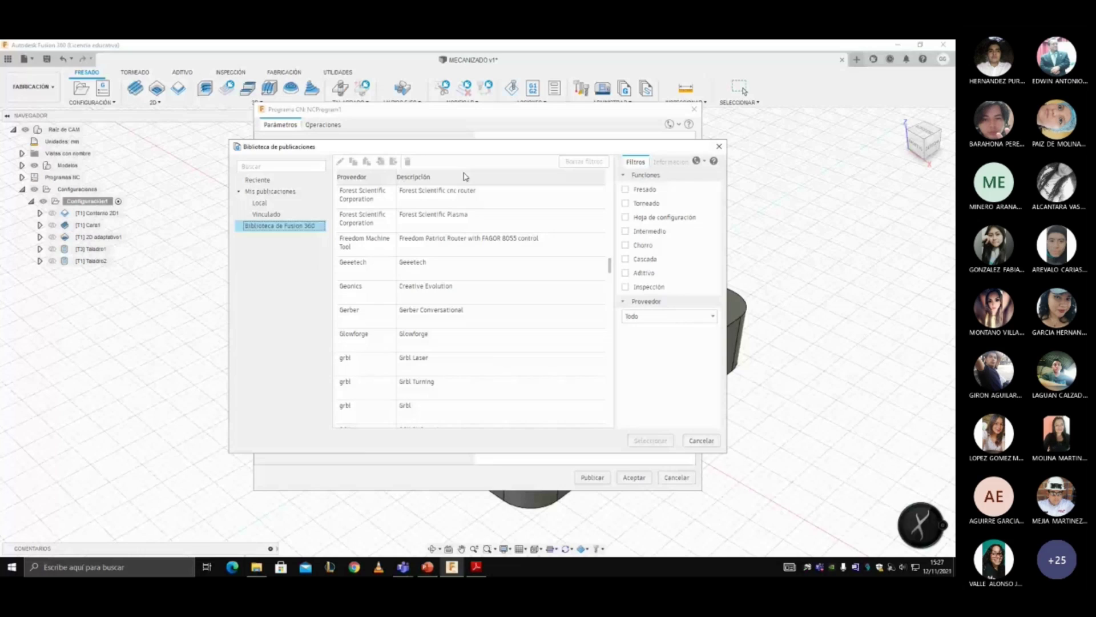
scroll(591, 254, up, 5)
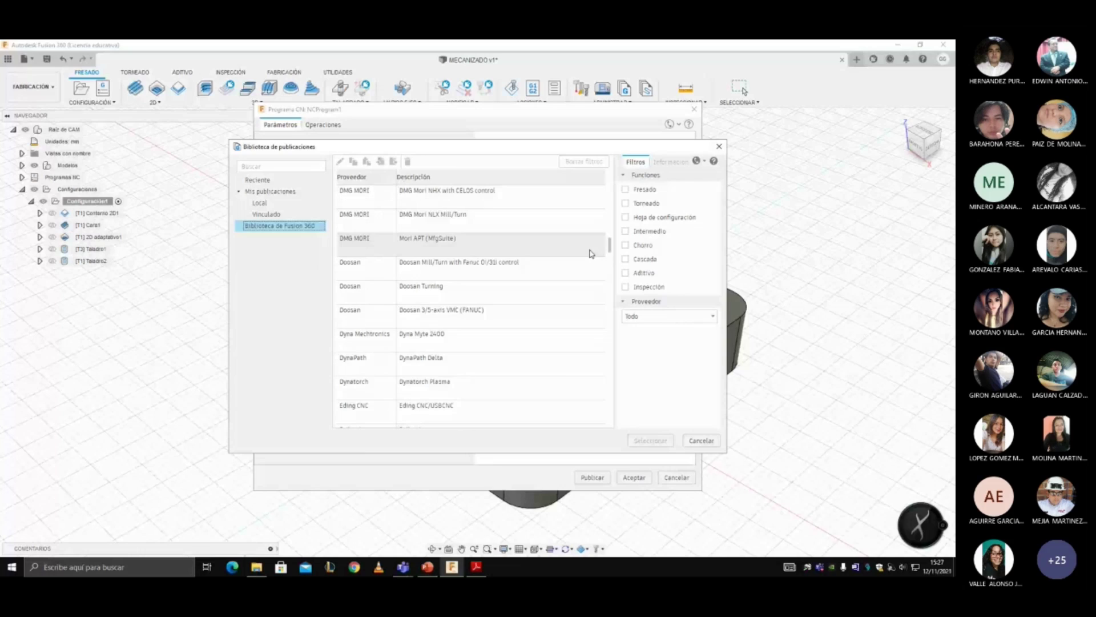
scroll(610, 240, up, 5)
drag(610, 233, 607, 189)
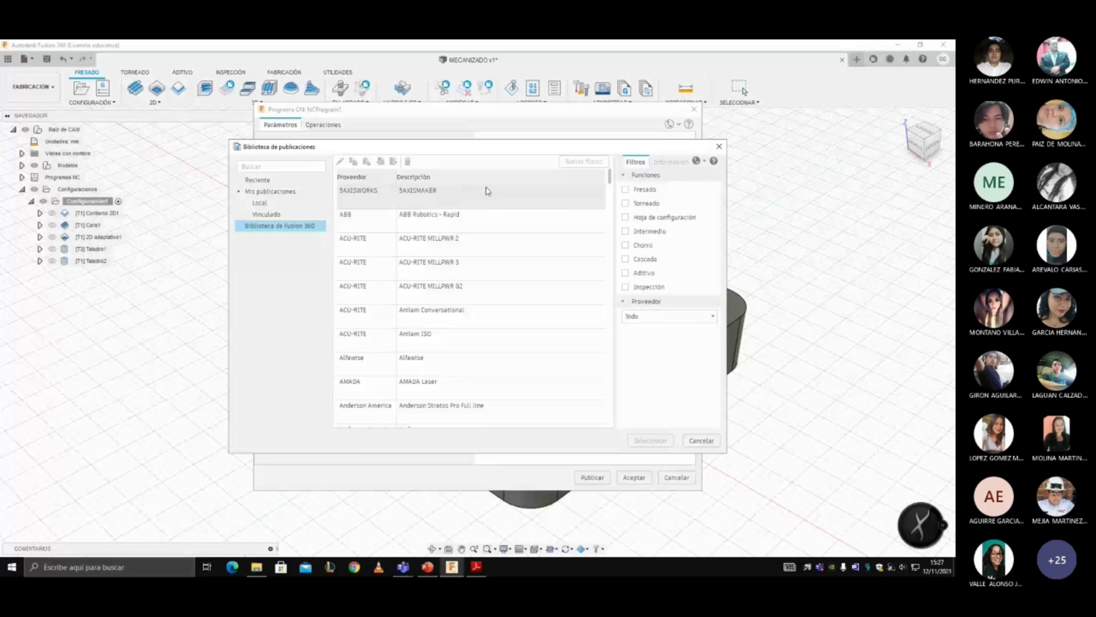
scroll(350, 313, down, 20)
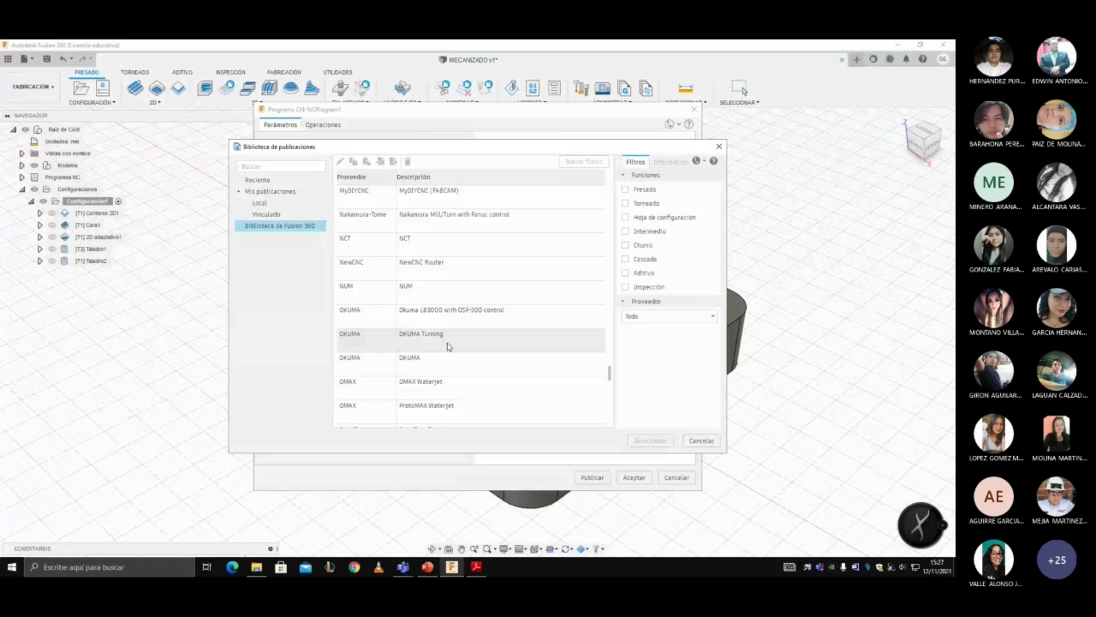
scroll(364, 342, down, 1)
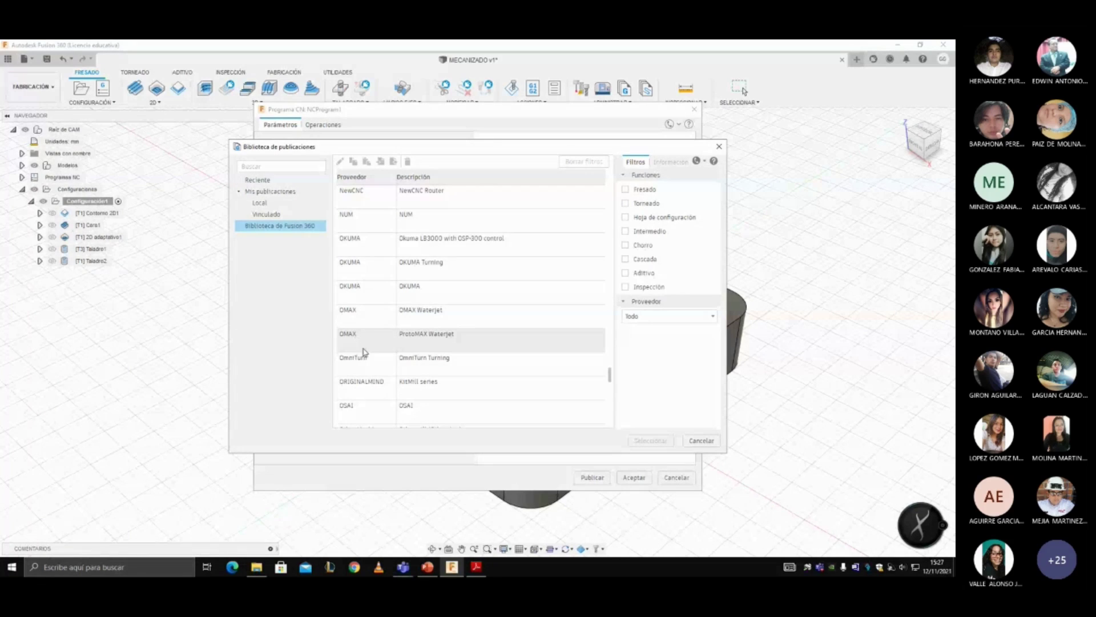
scroll(349, 403, down, 1)
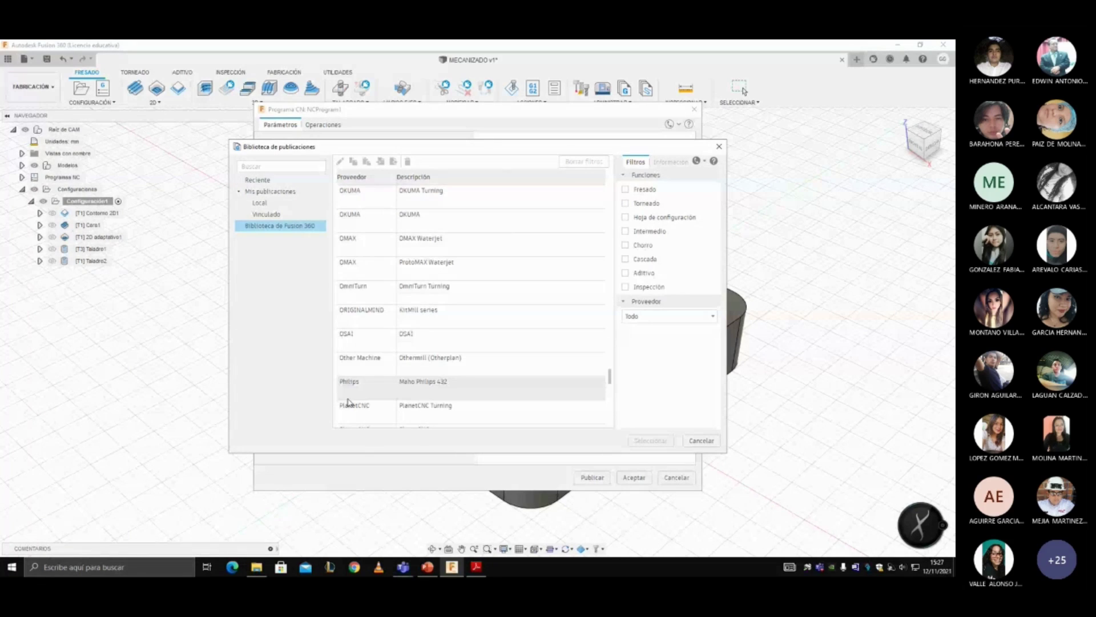
scroll(351, 394, down, 1)
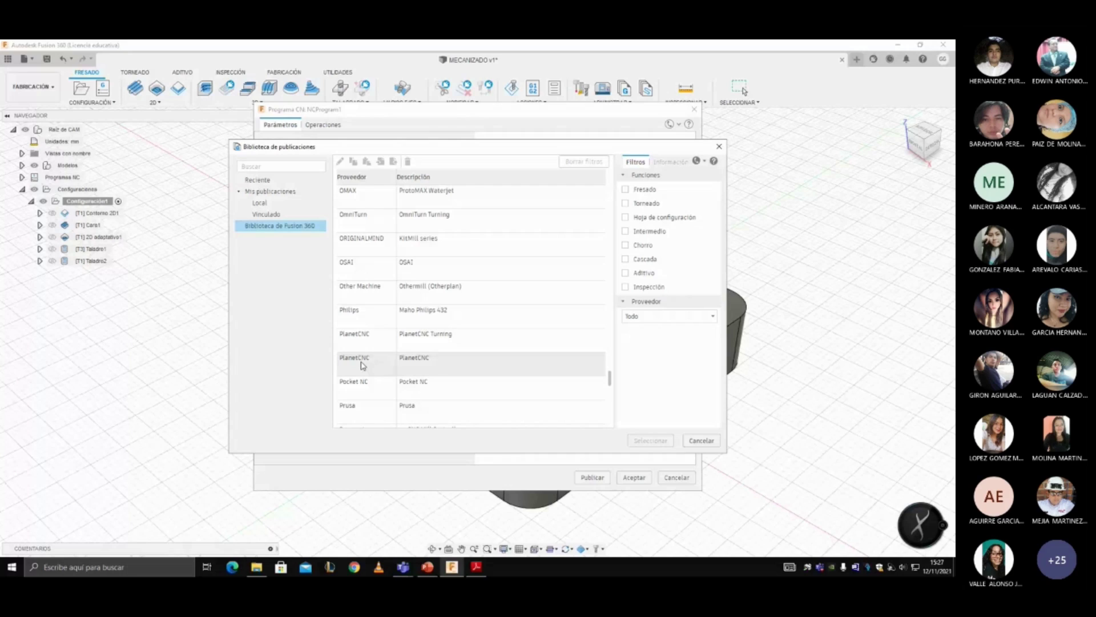
scroll(363, 364, up, 5)
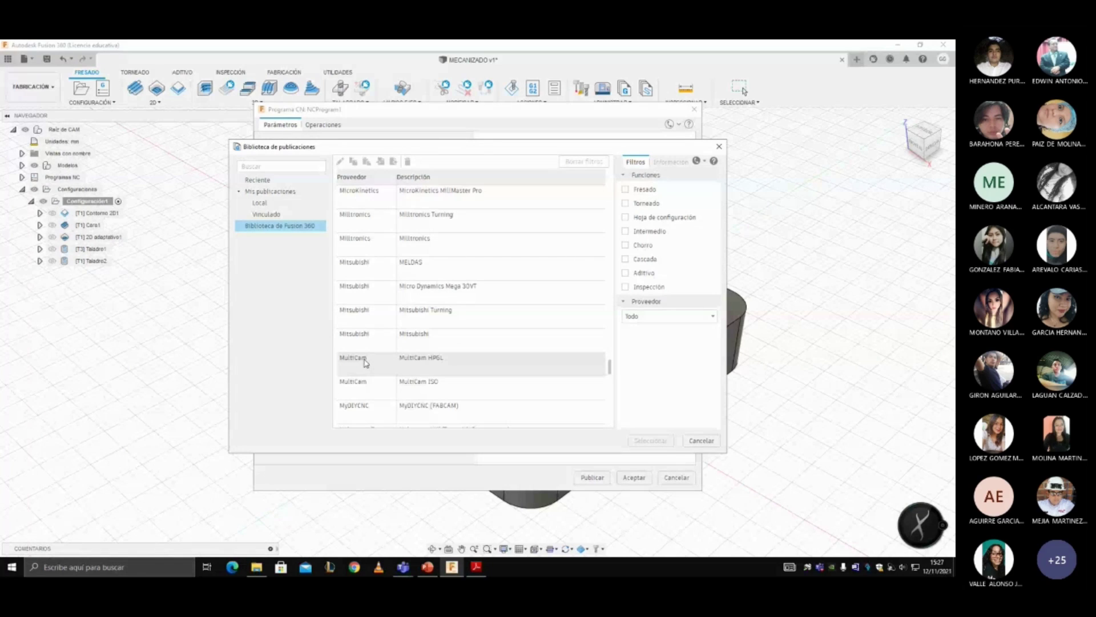
scroll(371, 362, up, 1)
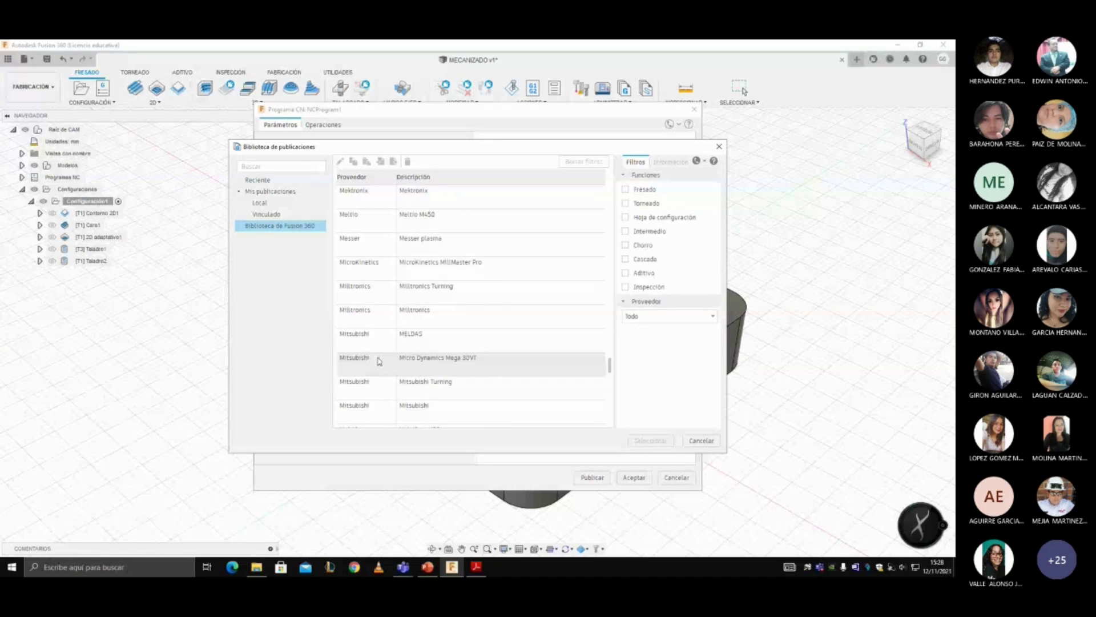
scroll(379, 361, down, 2)
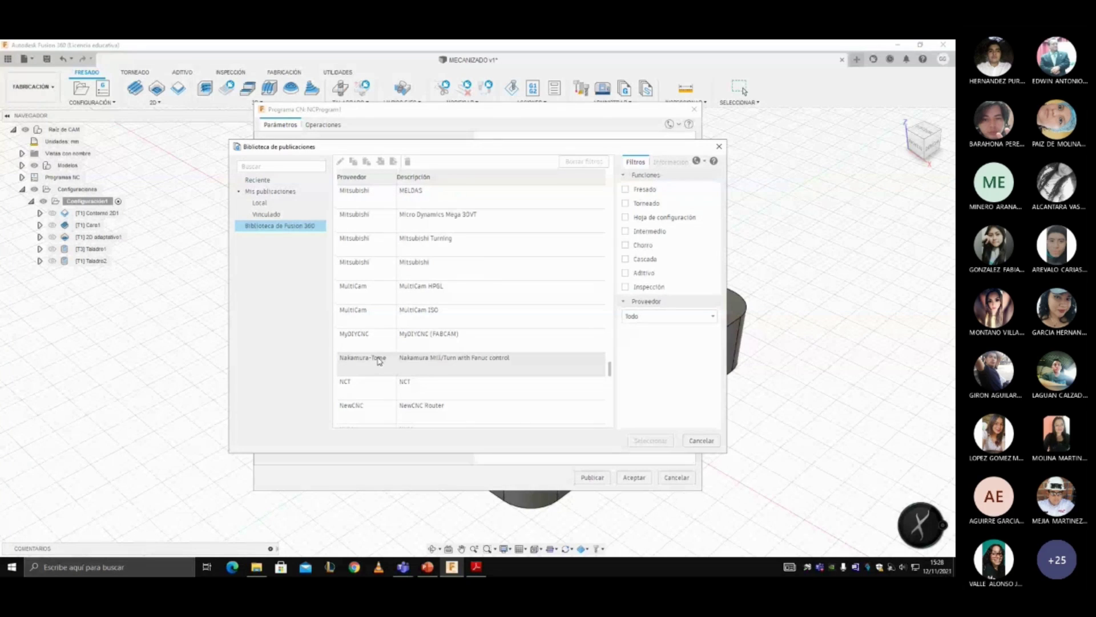
scroll(376, 360, up, 4)
scroll(376, 360, up, 4)
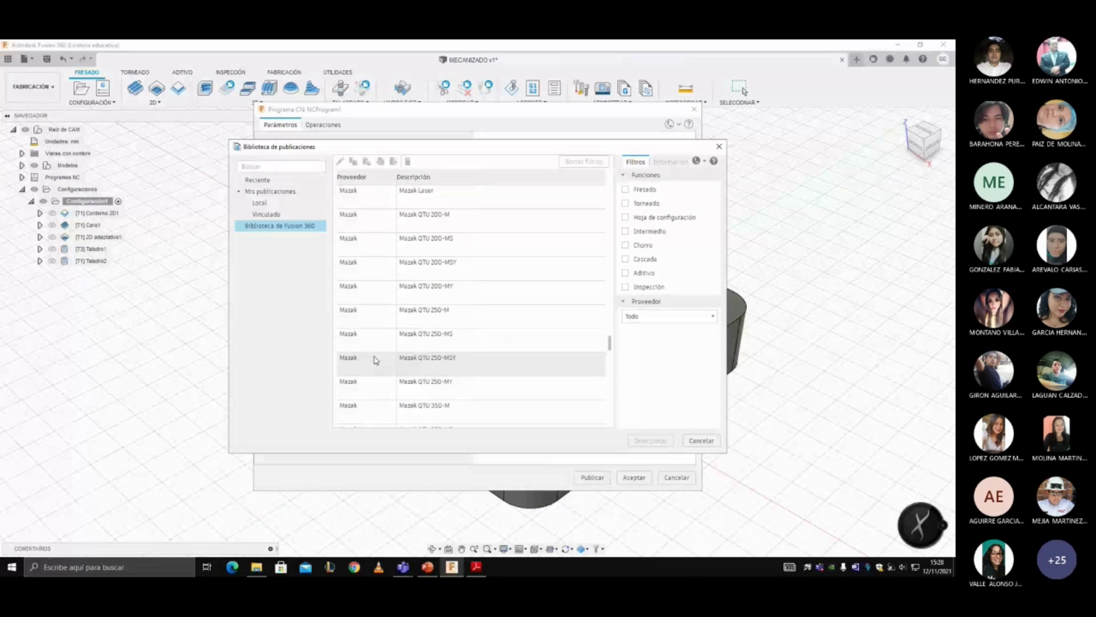
scroll(376, 360, up, 4)
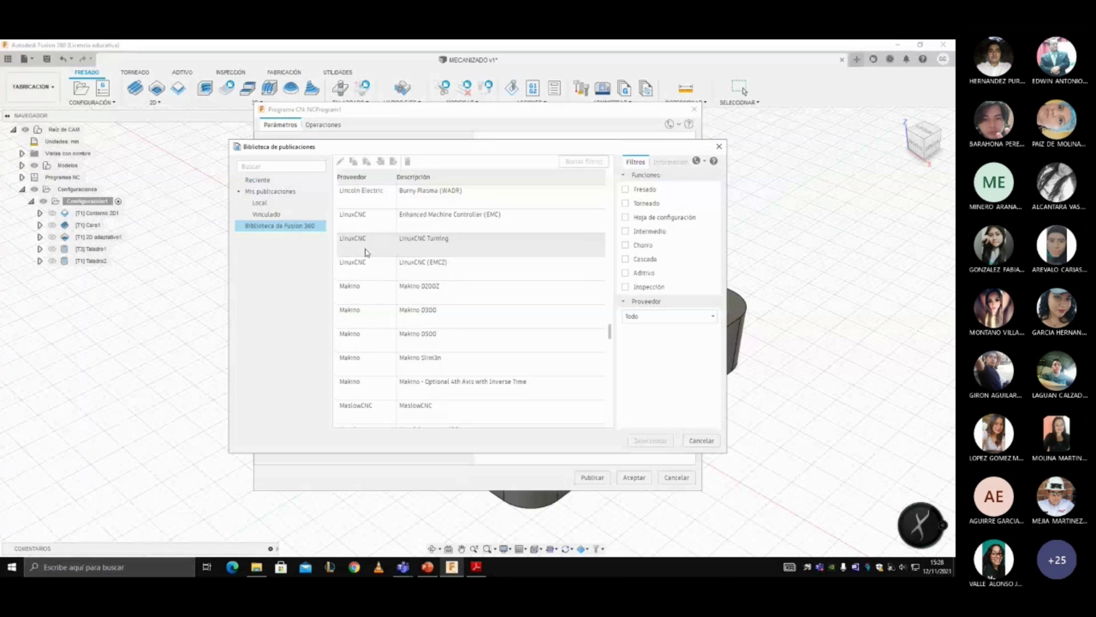
scroll(367, 251, up, 5)
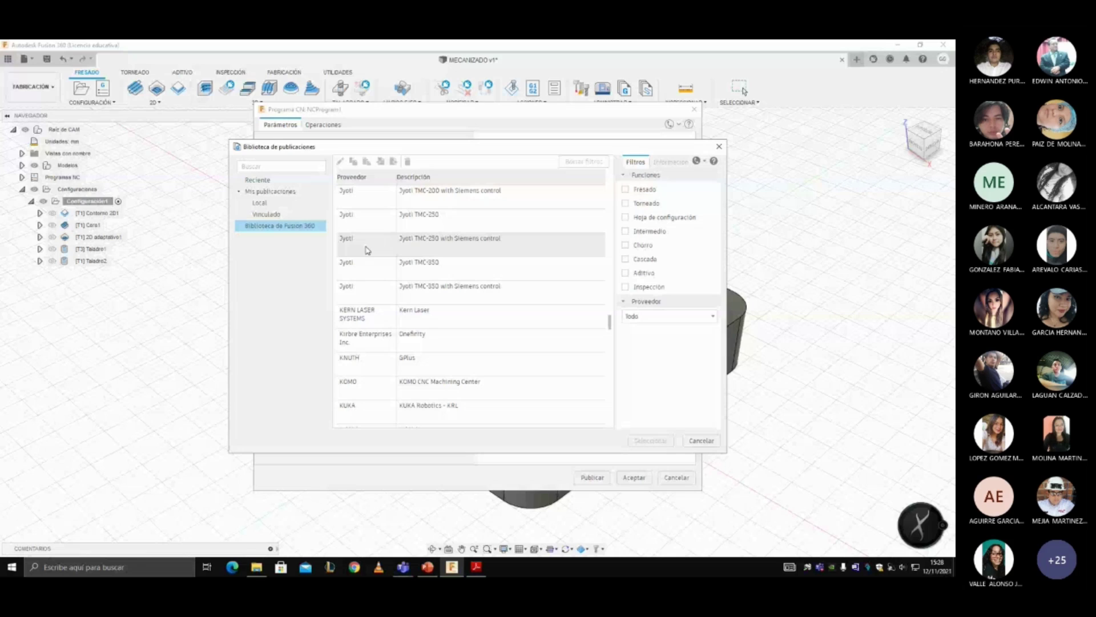
scroll(362, 303, up, 5)
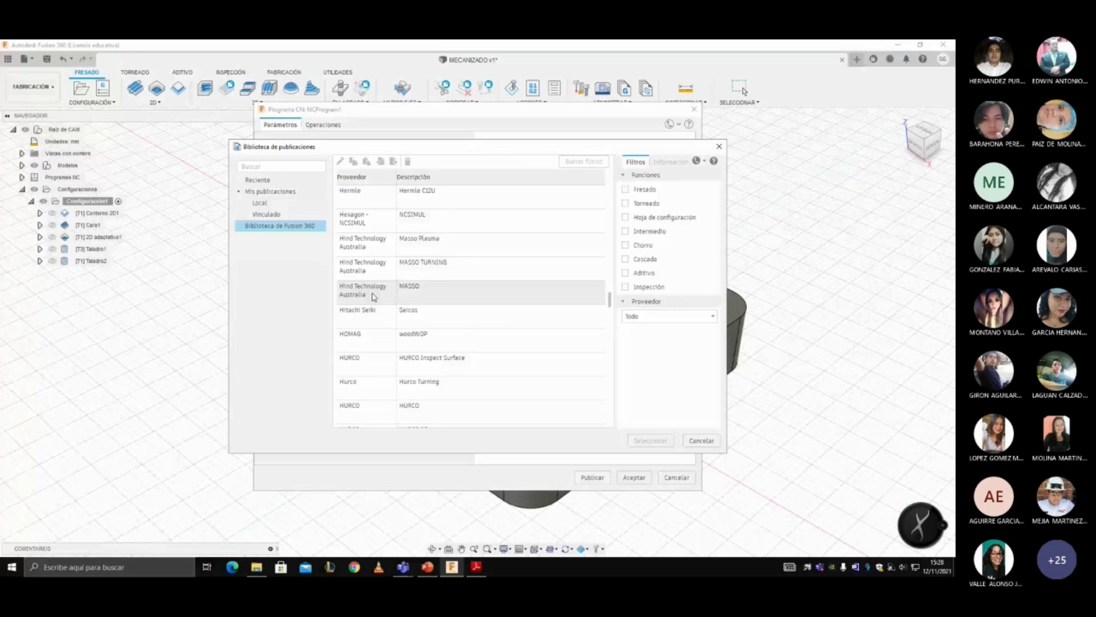
scroll(372, 296, up, 5)
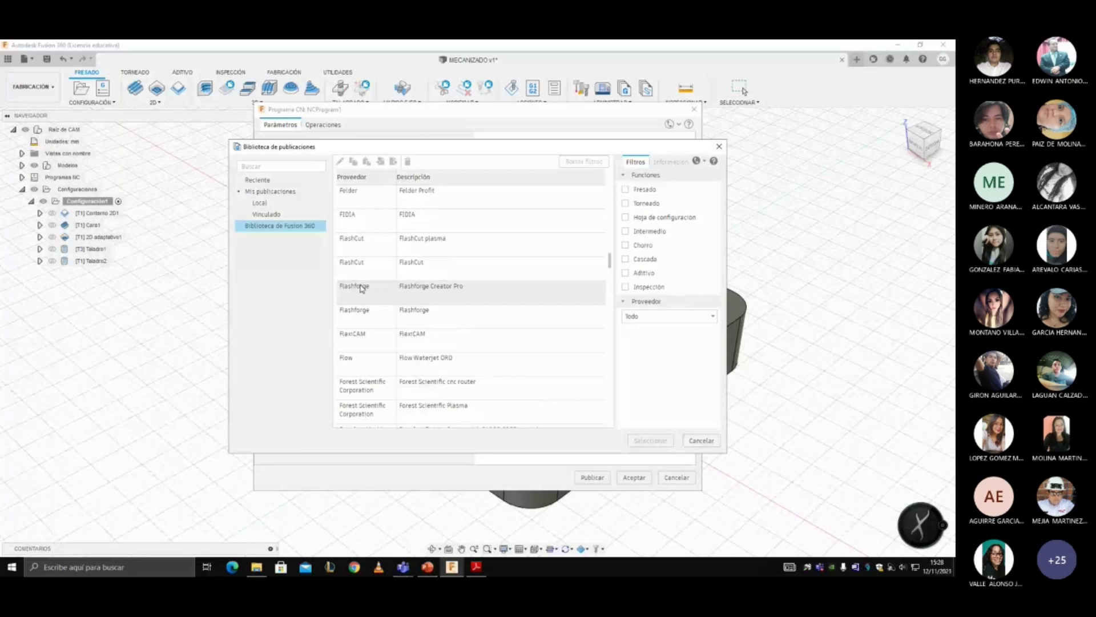
scroll(361, 289, up, 5)
scroll(353, 285, up, 5)
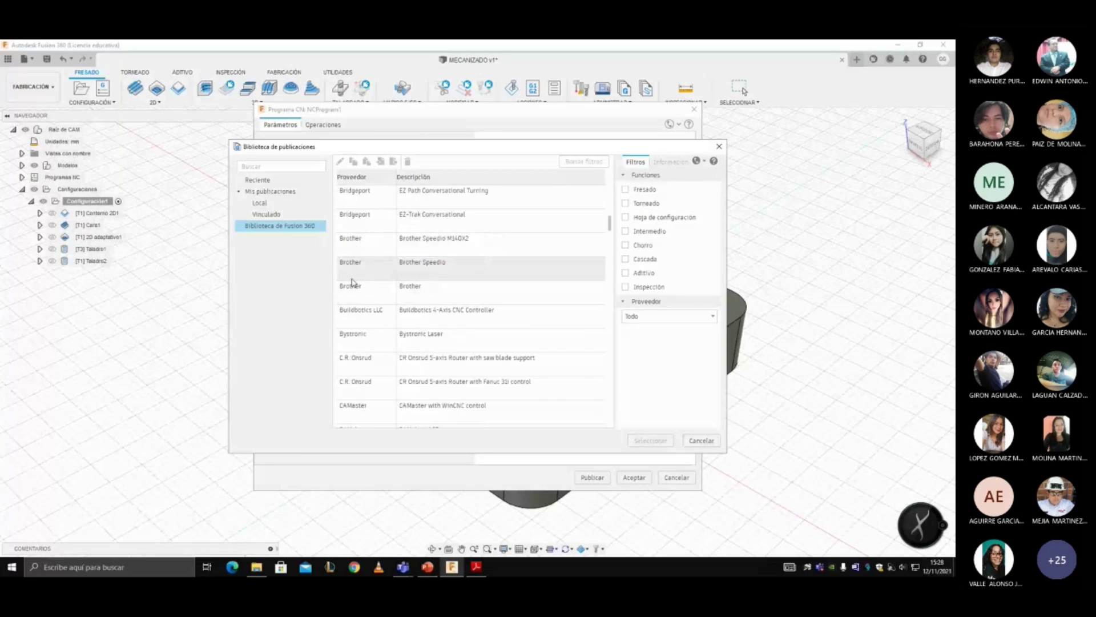
scroll(352, 282, up, 5)
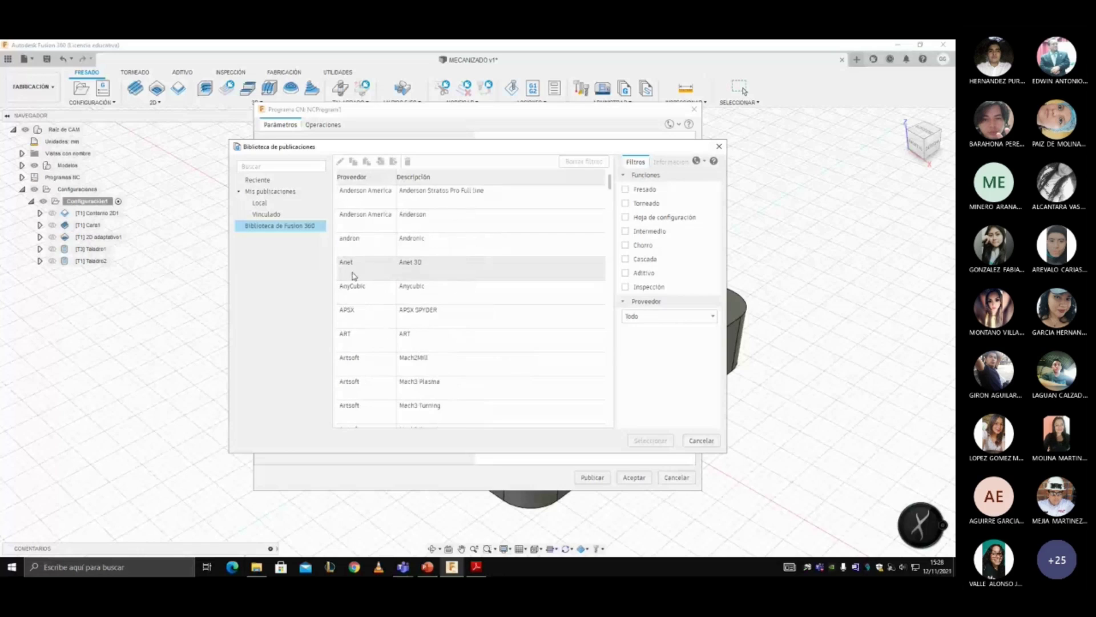
scroll(356, 277, down, 5)
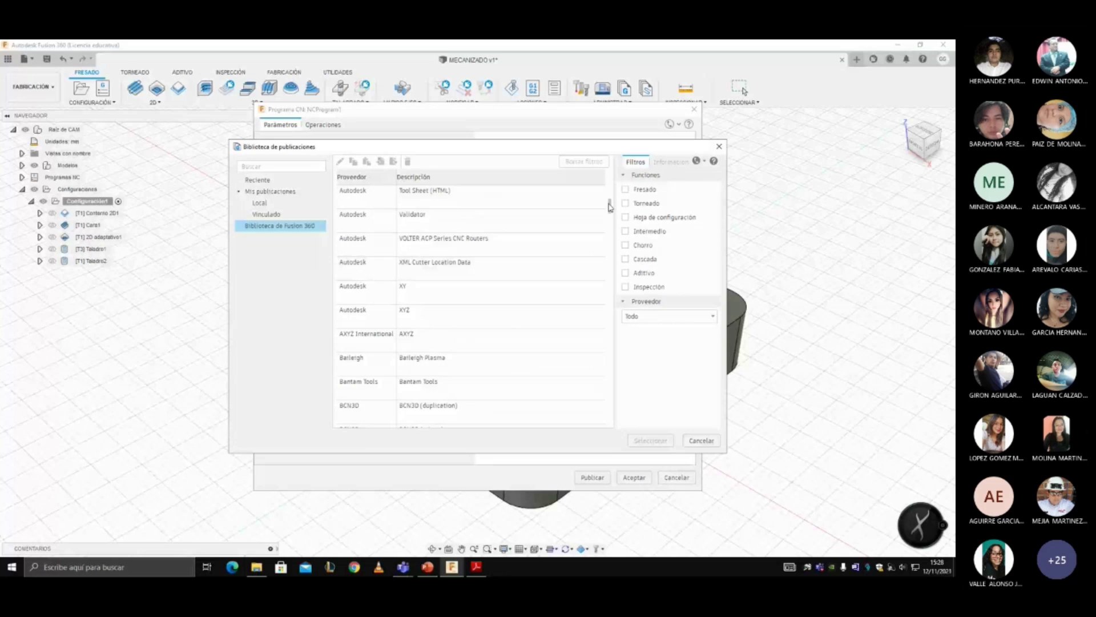
drag(610, 207, 599, 371)
scroll(365, 257, down, 1)
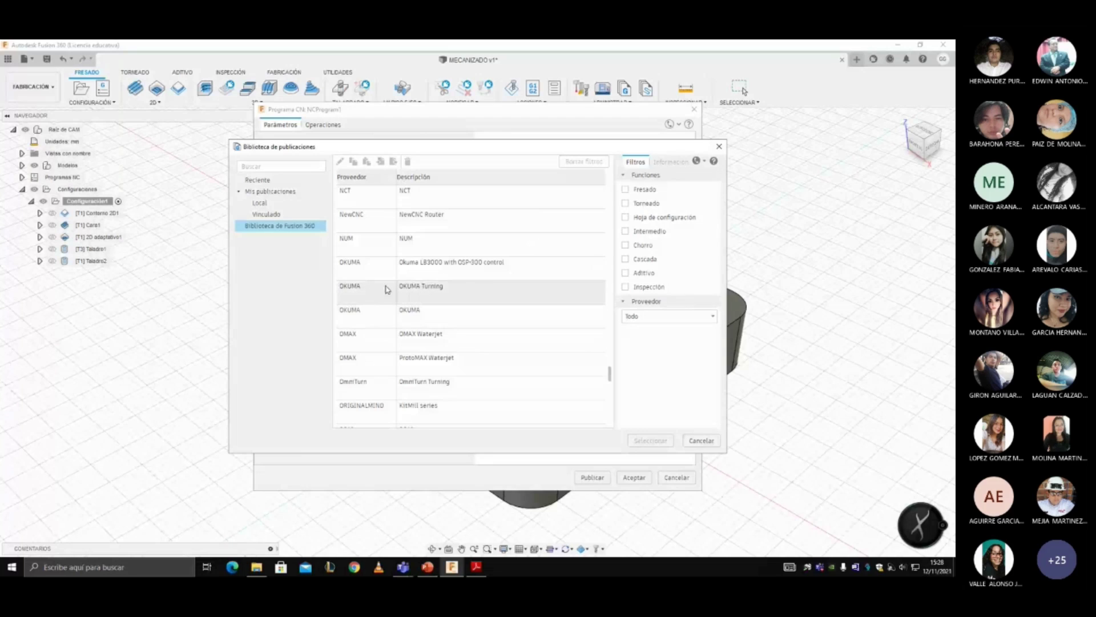
- Look over the OKUMA Turning and OMAX Waterjet post details in the Fusion 360 library
click(457, 295)
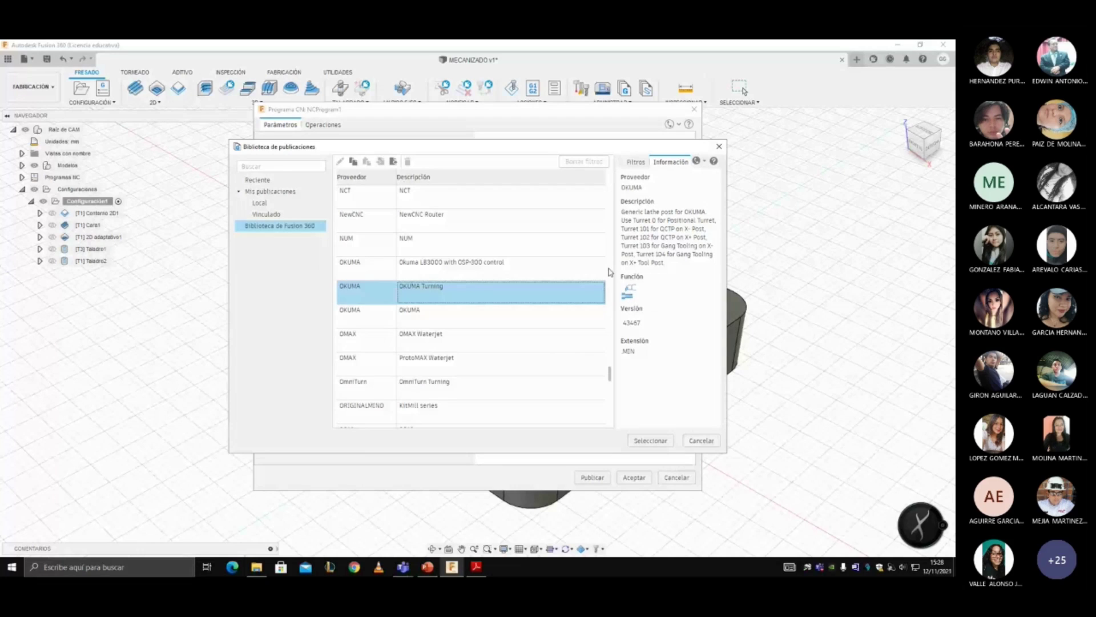
mouse_move(634, 298)
scroll(411, 268, down, 1)
click(411, 268)
scroll(407, 382, up, 5)
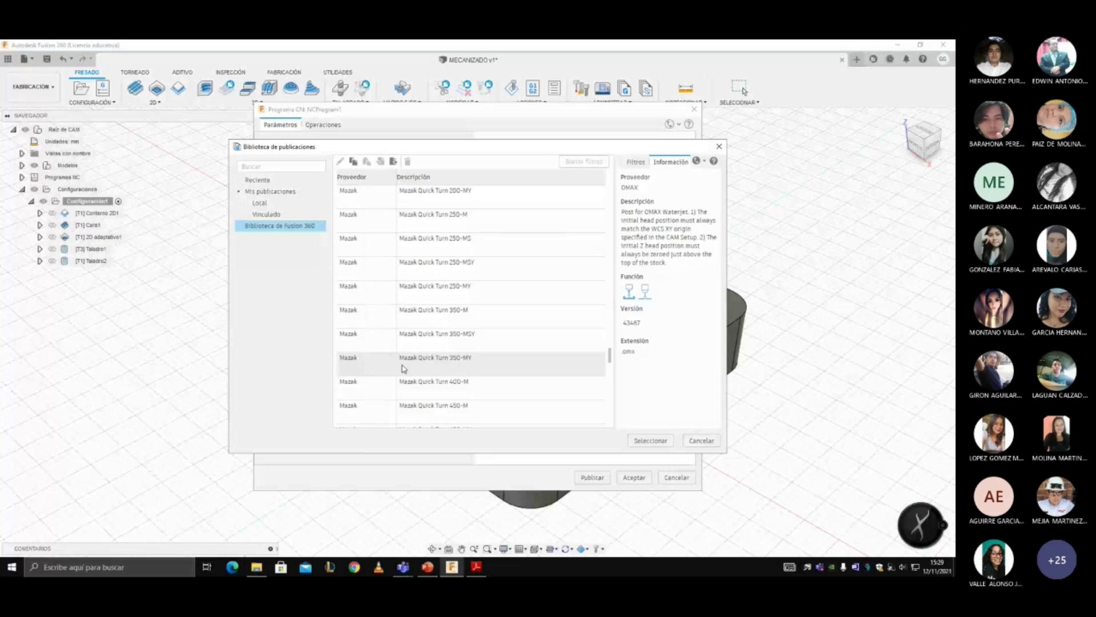
scroll(403, 368, up, 5)
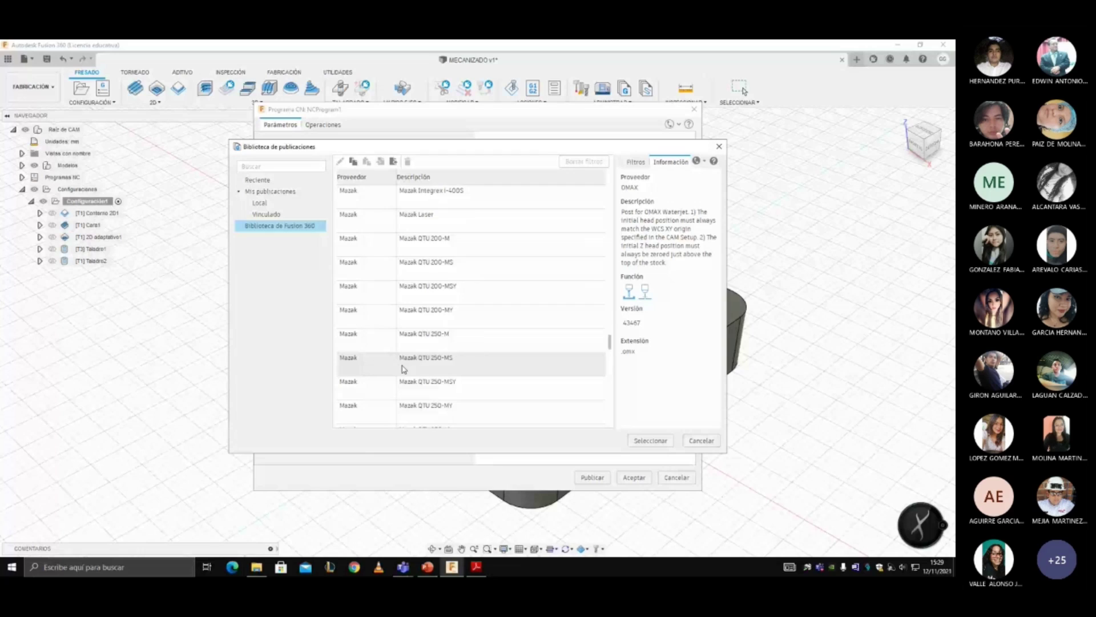
scroll(394, 357, up, 5)
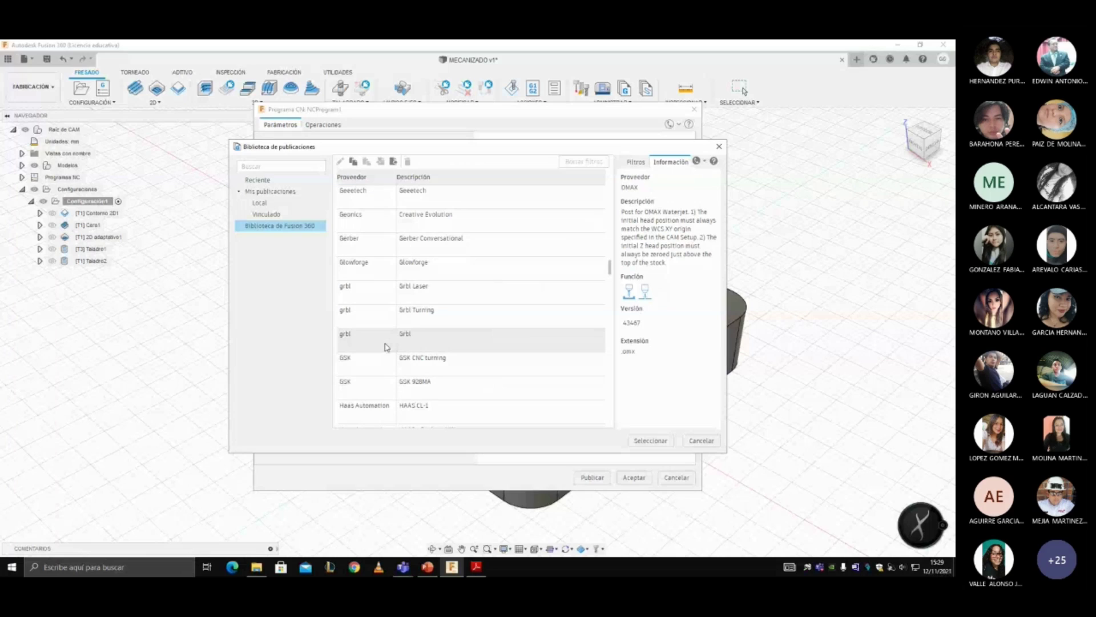
- Compare the Grbl Laser, Grbl Turning and generic Grbl milling posts
click(410, 302)
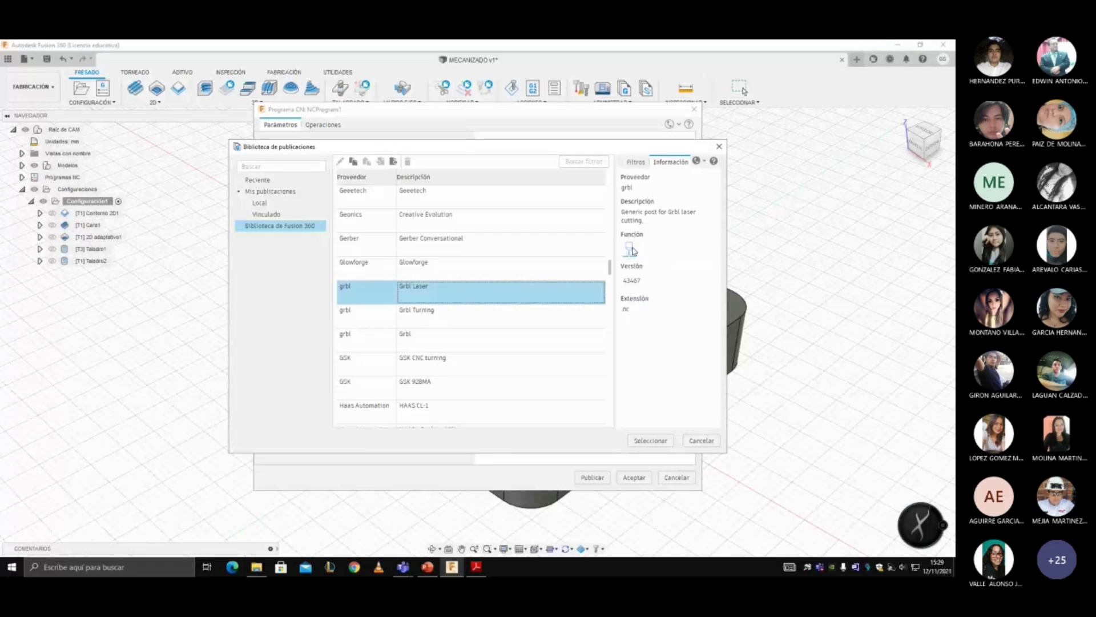
click(491, 321)
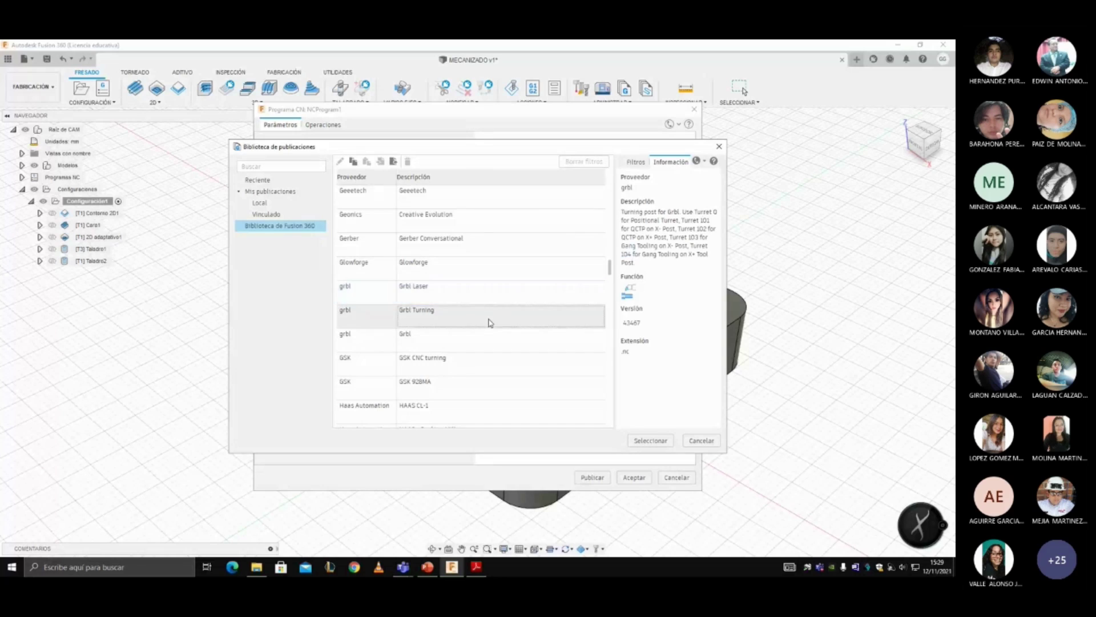
click(468, 344)
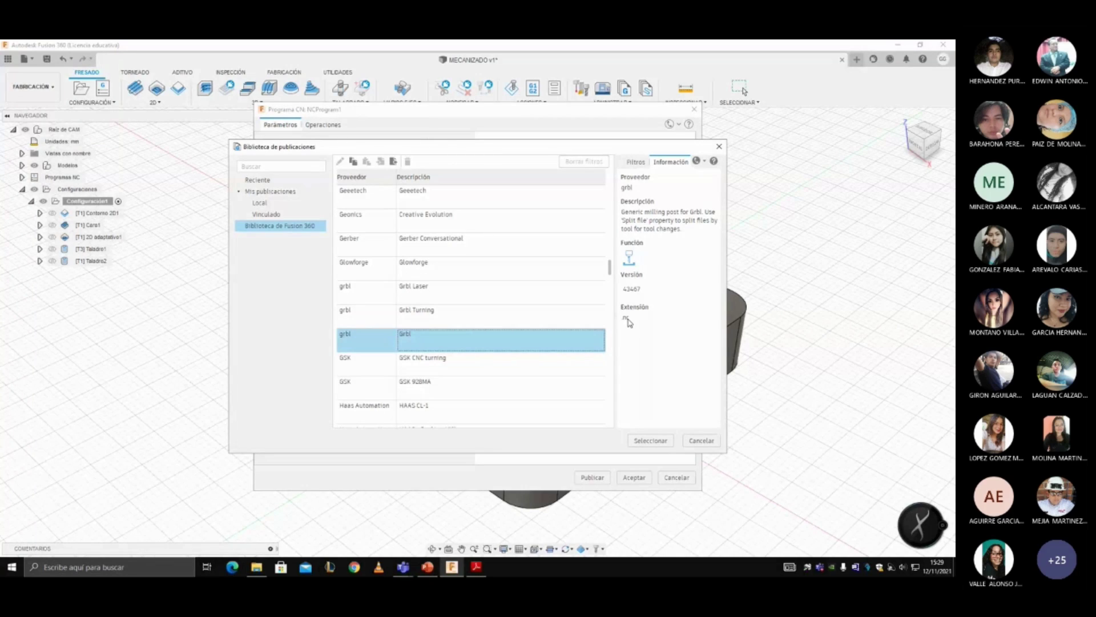
- Check the GSK 928MA, HAAS ST-30SSY and HAAS ST-30Y post details
click(404, 389)
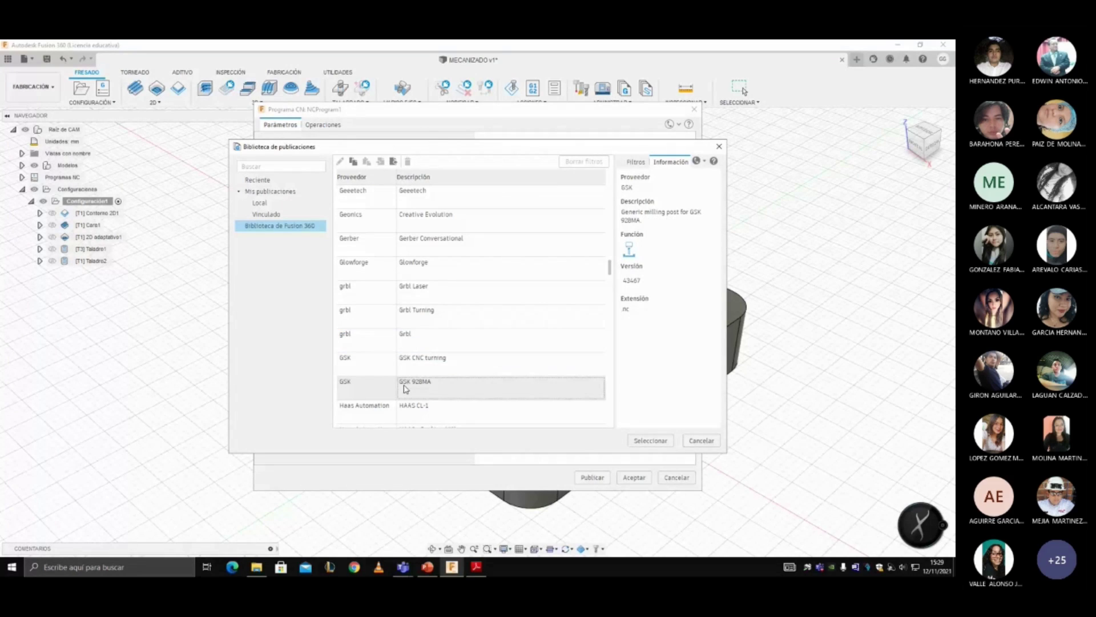
scroll(405, 388, down, 6)
click(492, 388)
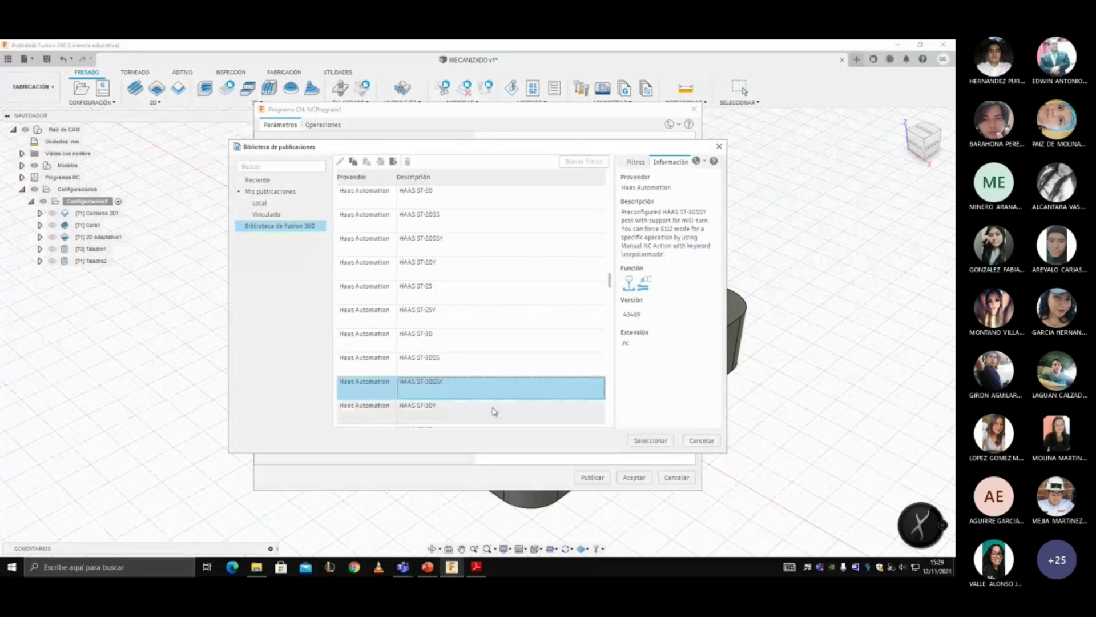
click(494, 411)
scroll(536, 340, up, 2)
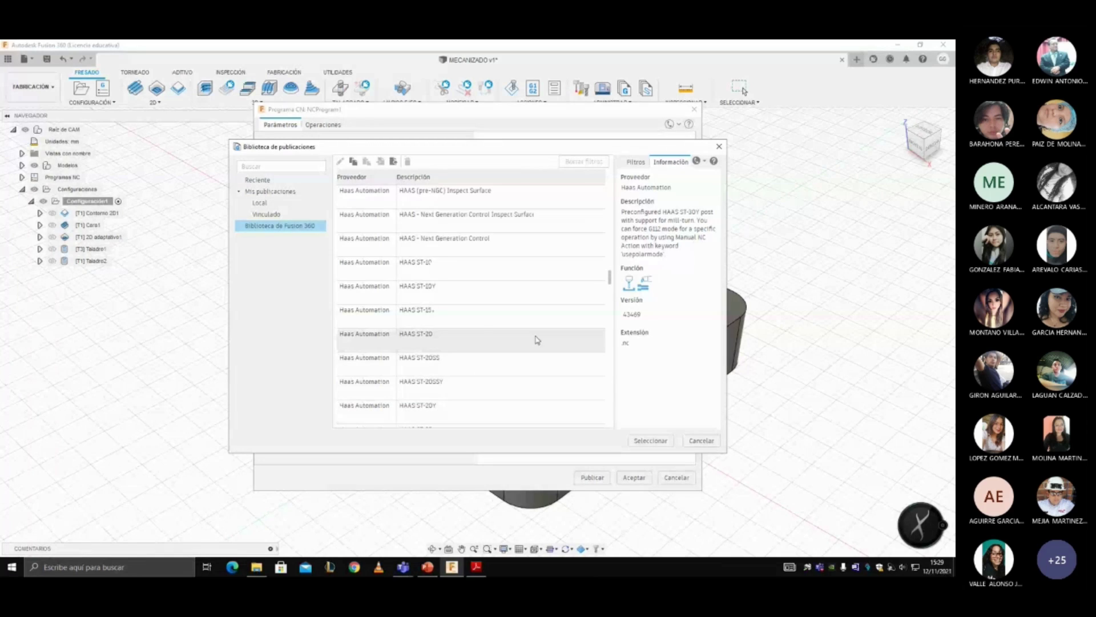
scroll(534, 331, up, 10)
scroll(529, 342, down, 7)
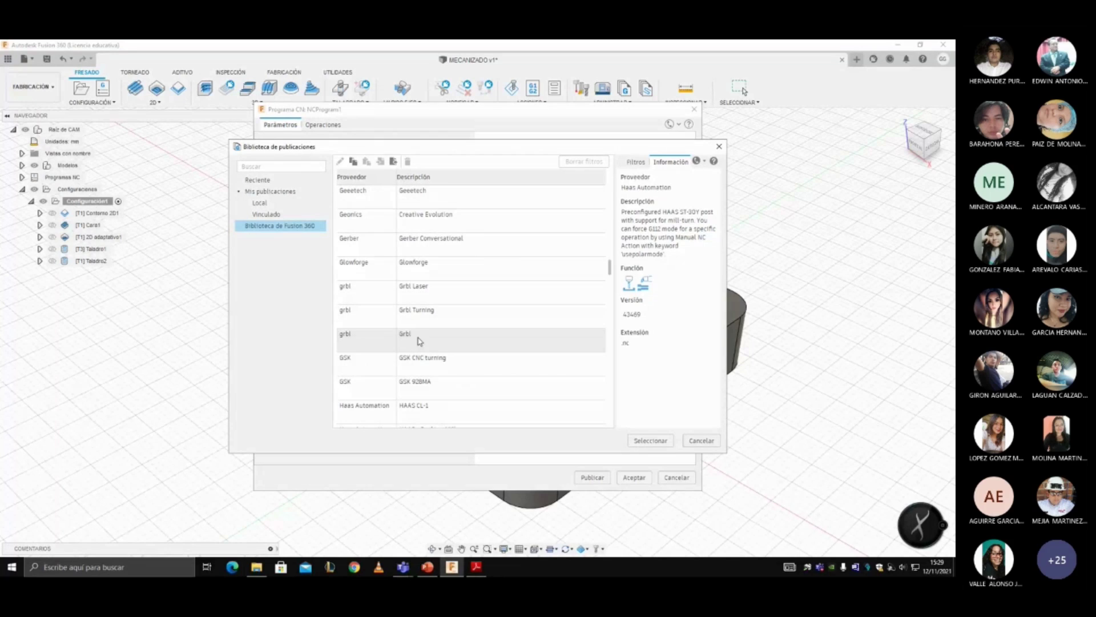
- Pick the Grbl post, replace 1001 with MECANIZADO TALLER, and comment CHUMACERA PERSONALIZADA
click(450, 335)
click(656, 440)
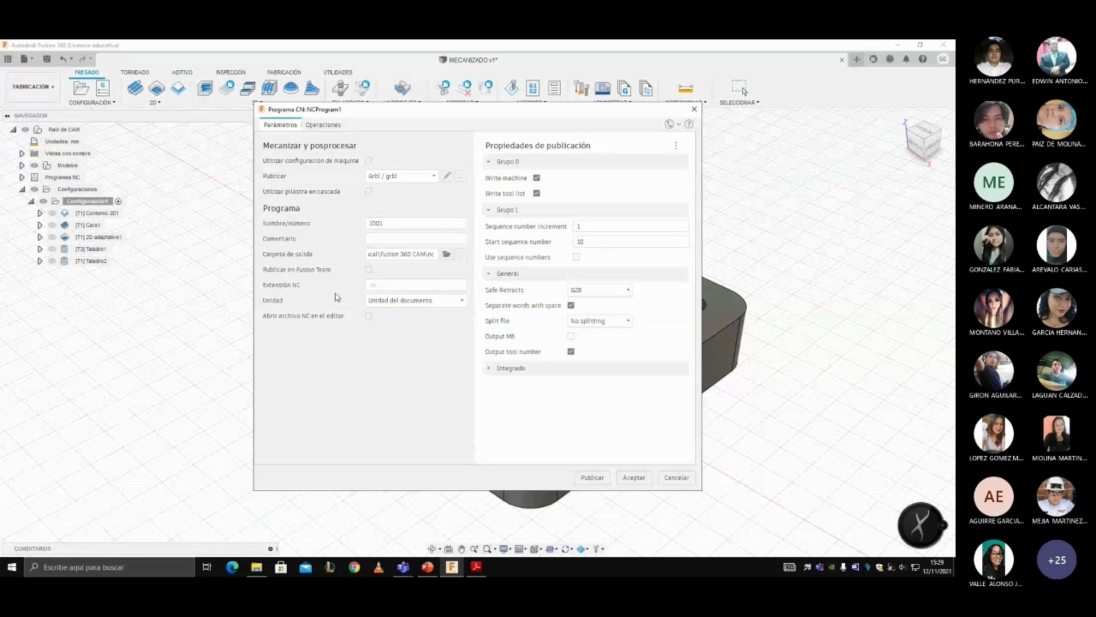
double_click(363, 221)
text(ME)
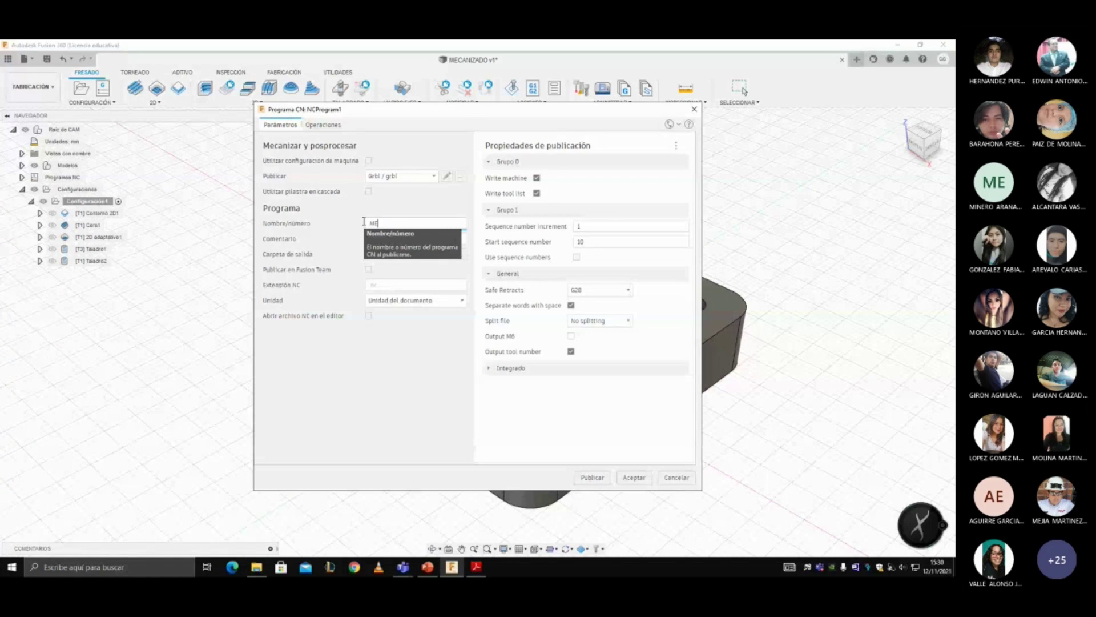
text(CANIZADO TALLER)
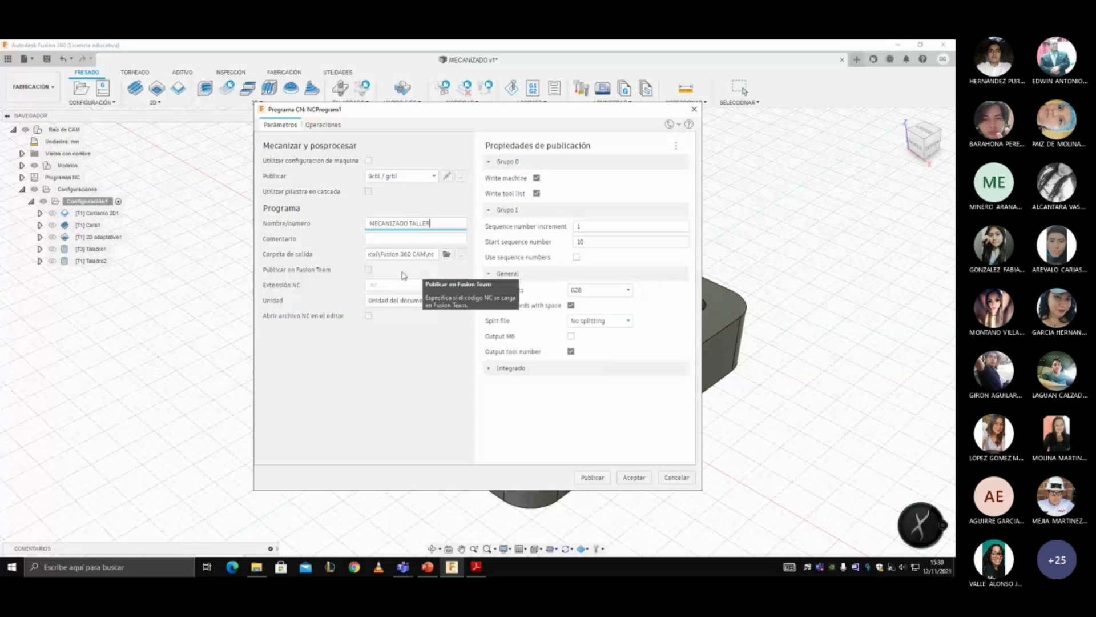
key(Tab)
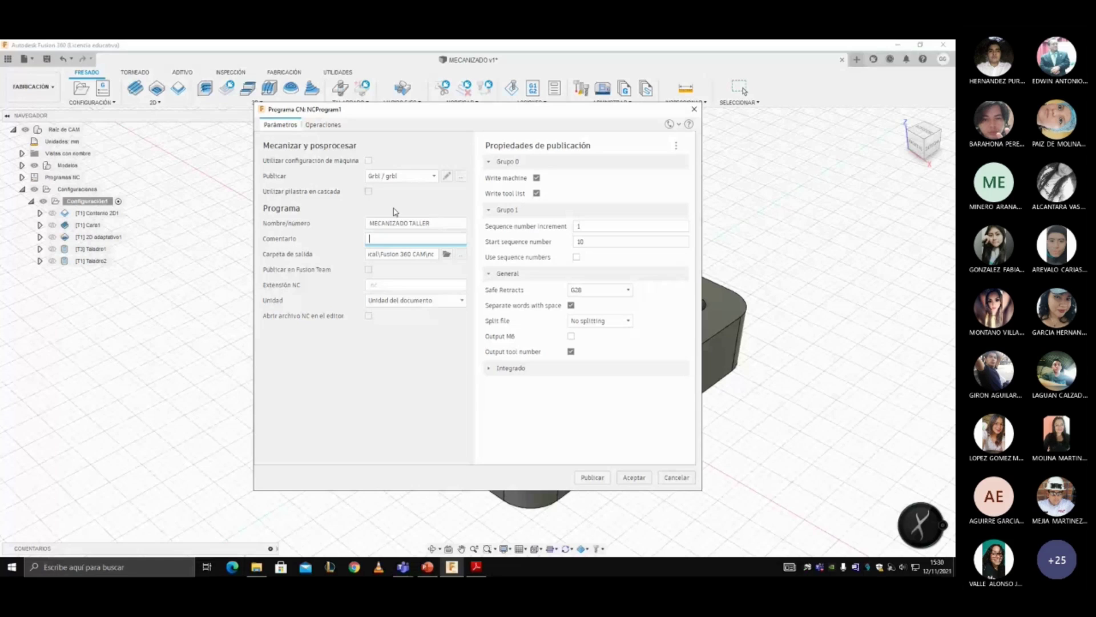
text(CHUMACERA PERSONALIZADA)
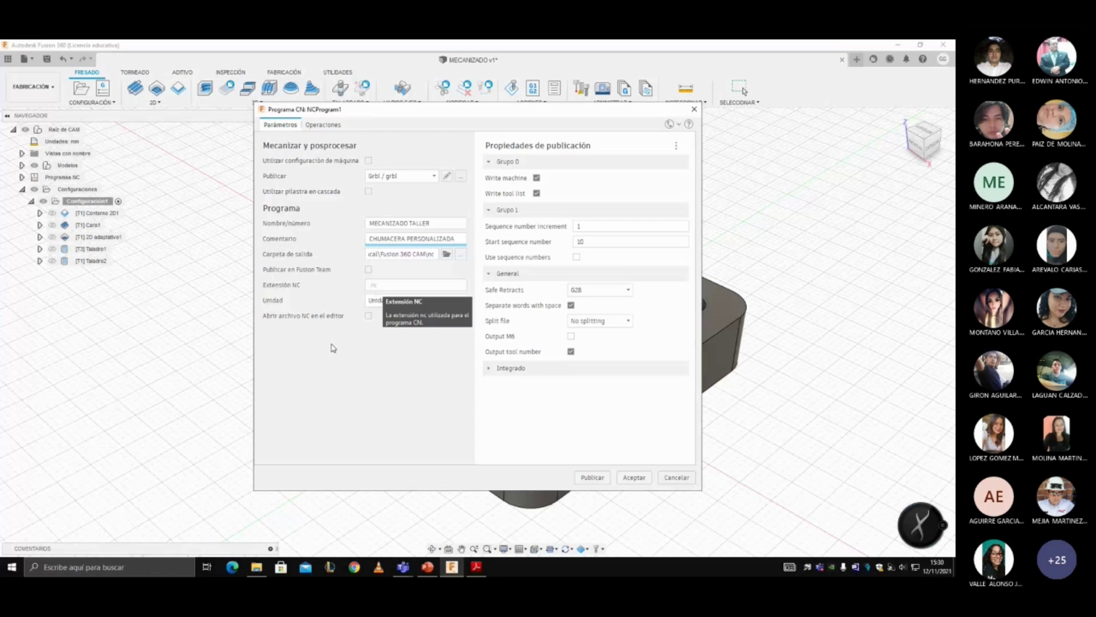
key(Return)
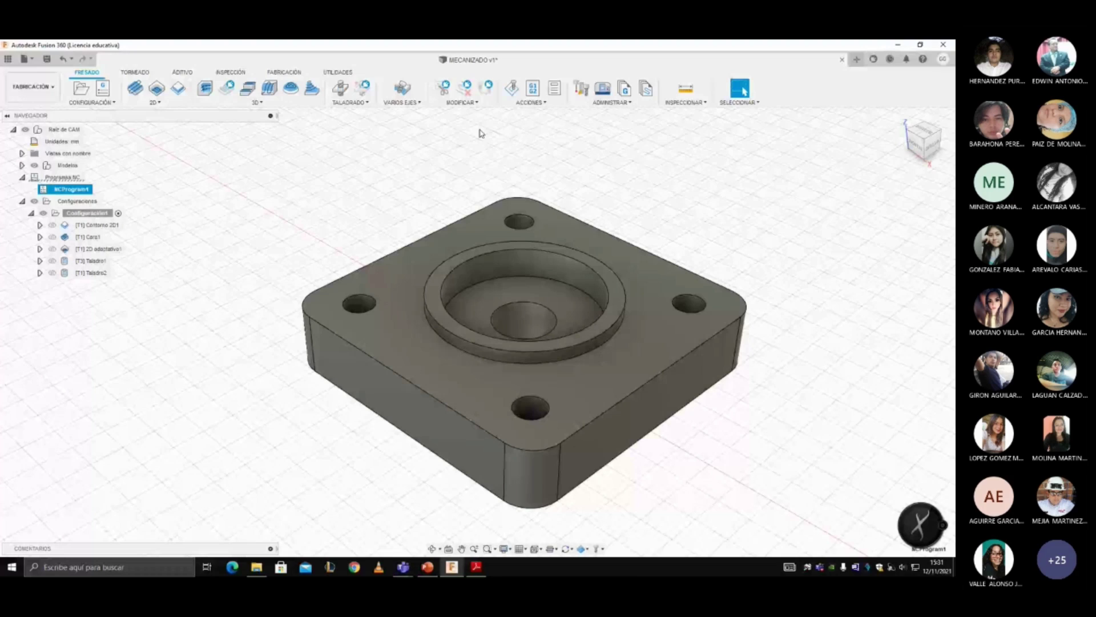
- Run Ejecutar procesamiento posterior and save MECANIZADO TALLER.nc in the Escritorio folder
click(537, 103)
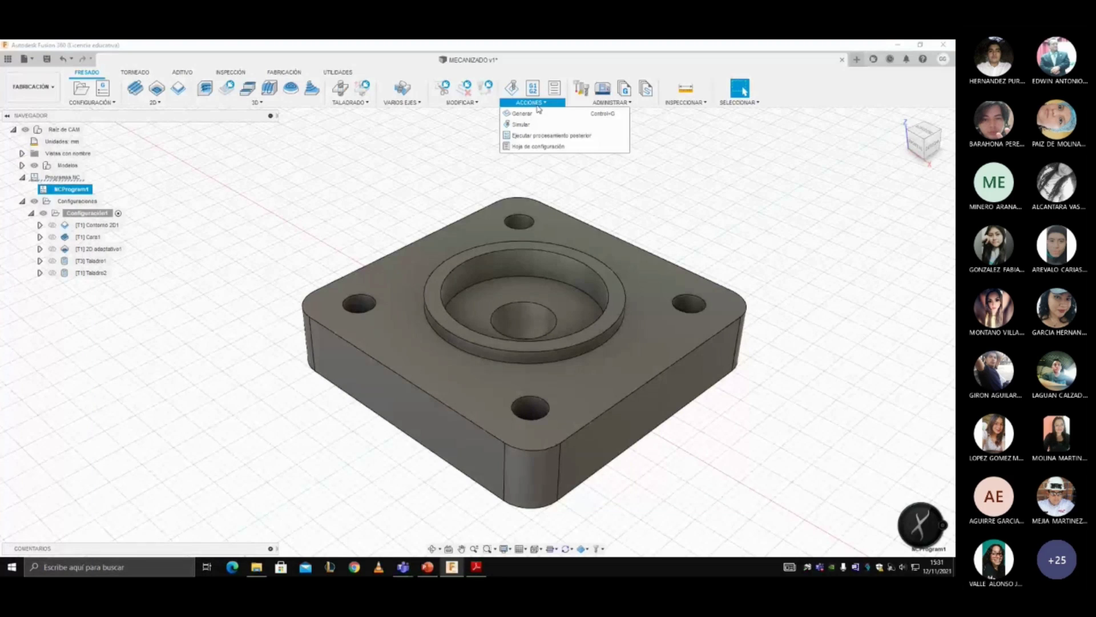
click(546, 136)
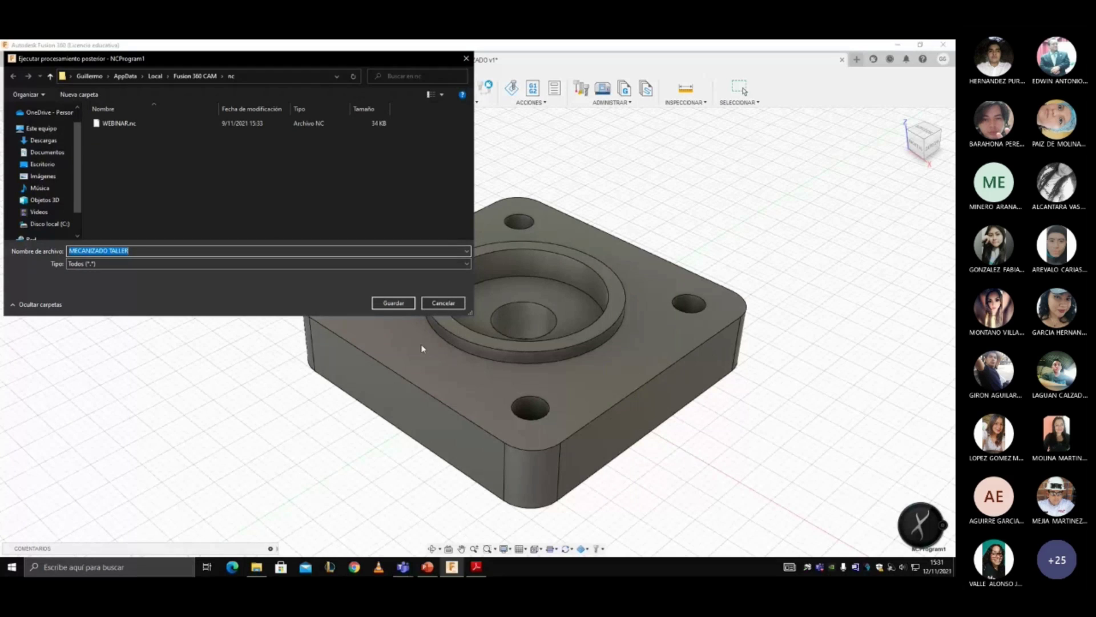
drag(212, 60, 274, 129)
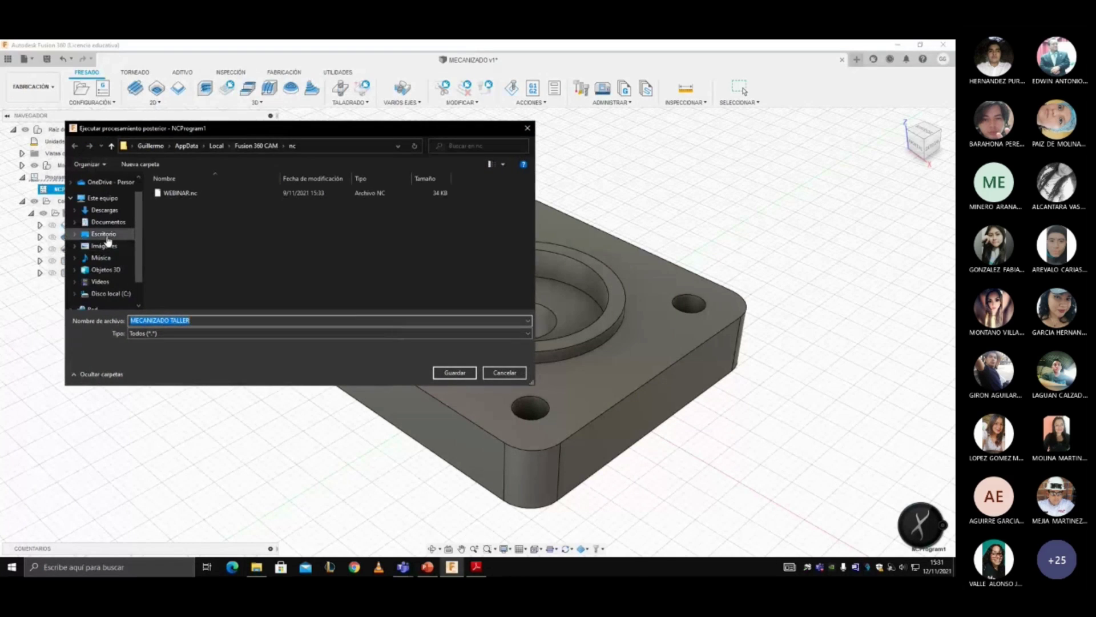
click(105, 234)
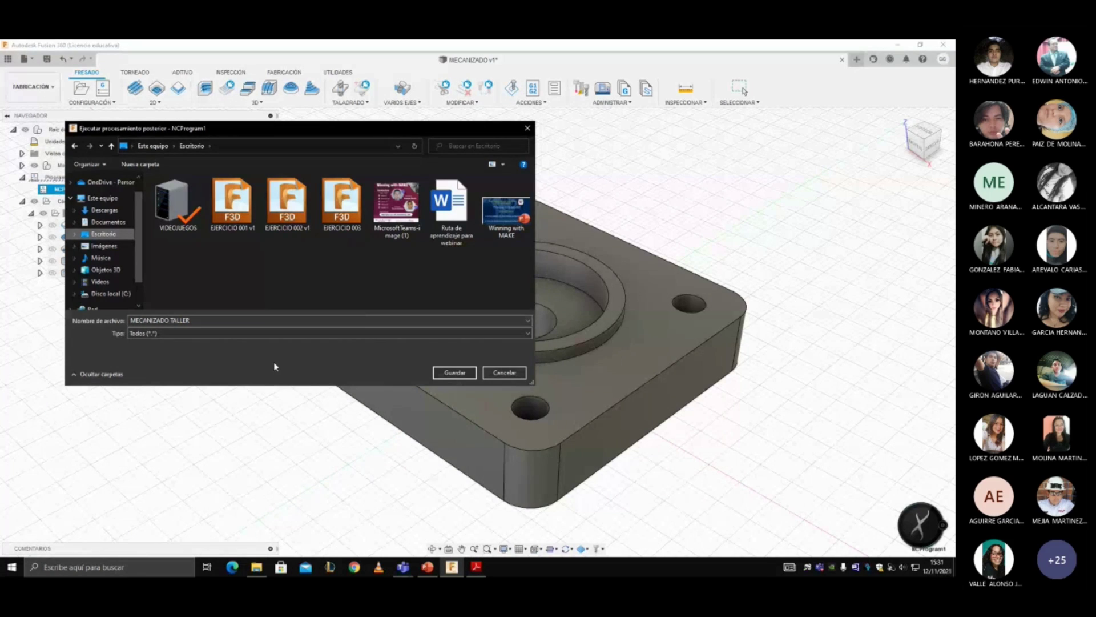
click(455, 373)
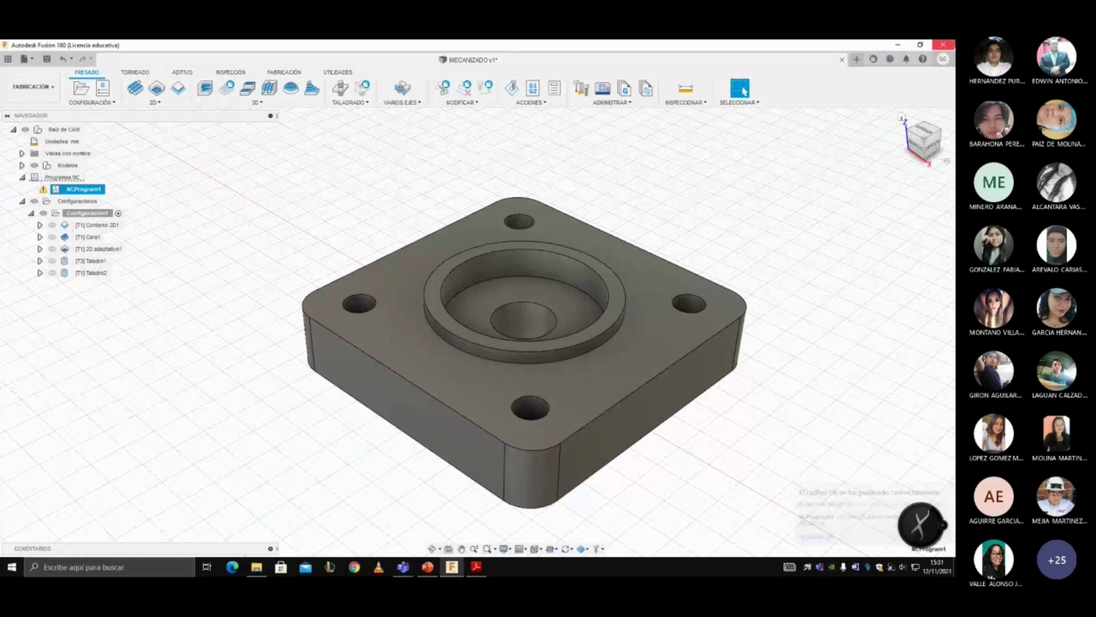
- Minimize Fusion 360 and the PDF viewer, then right-click the MECANIZADO TALLER.nc desktop icon
click(898, 45)
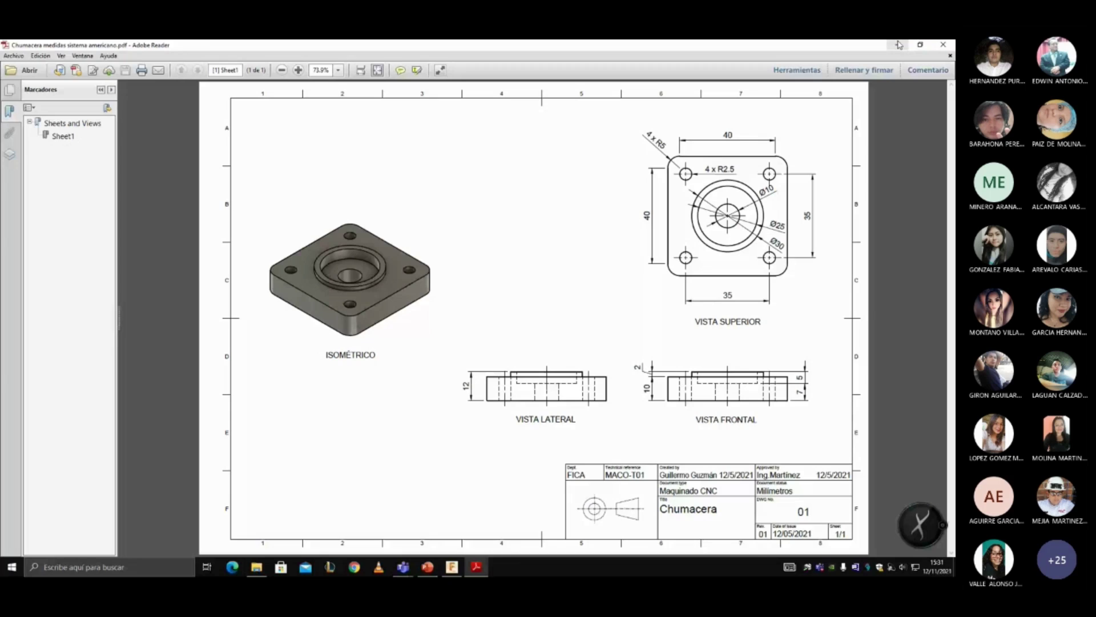
click(898, 45)
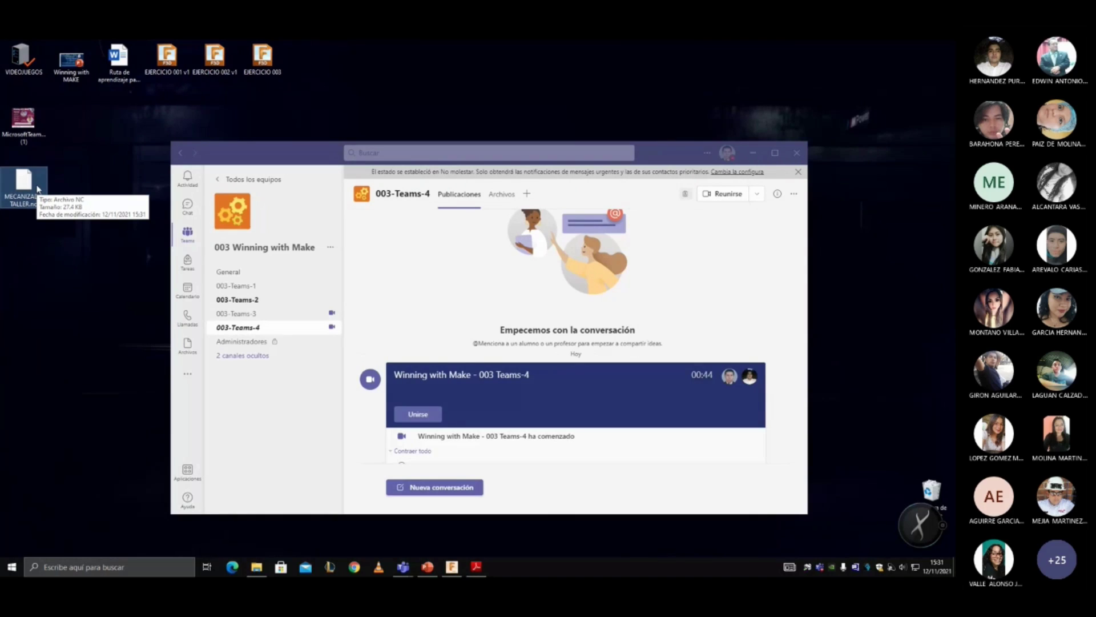
right_drag(38, 188, 41, 189)
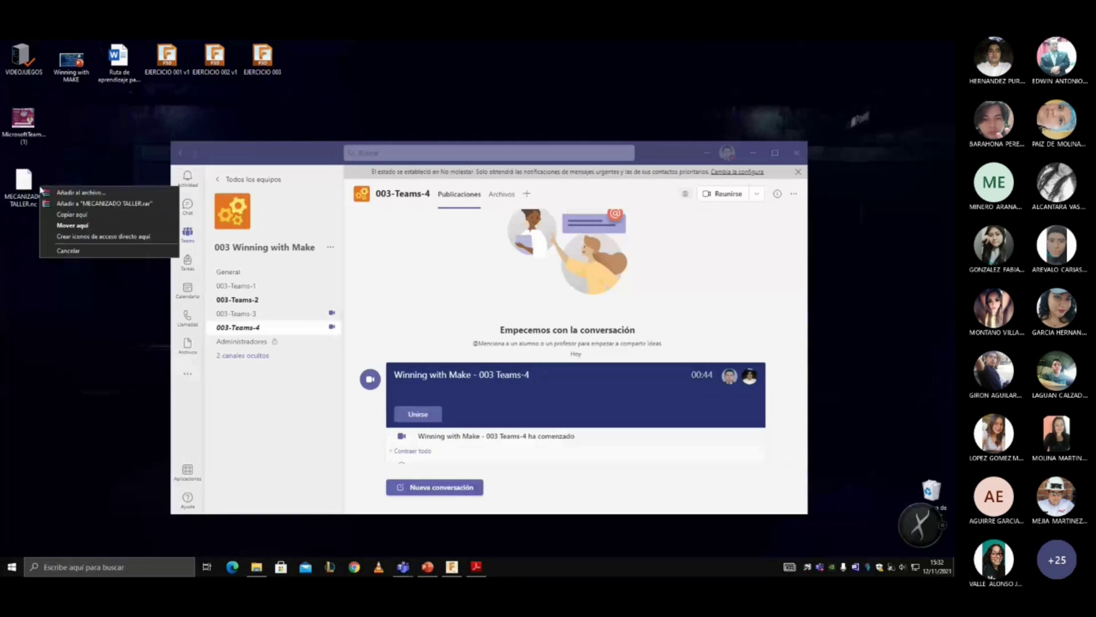
click(13, 196)
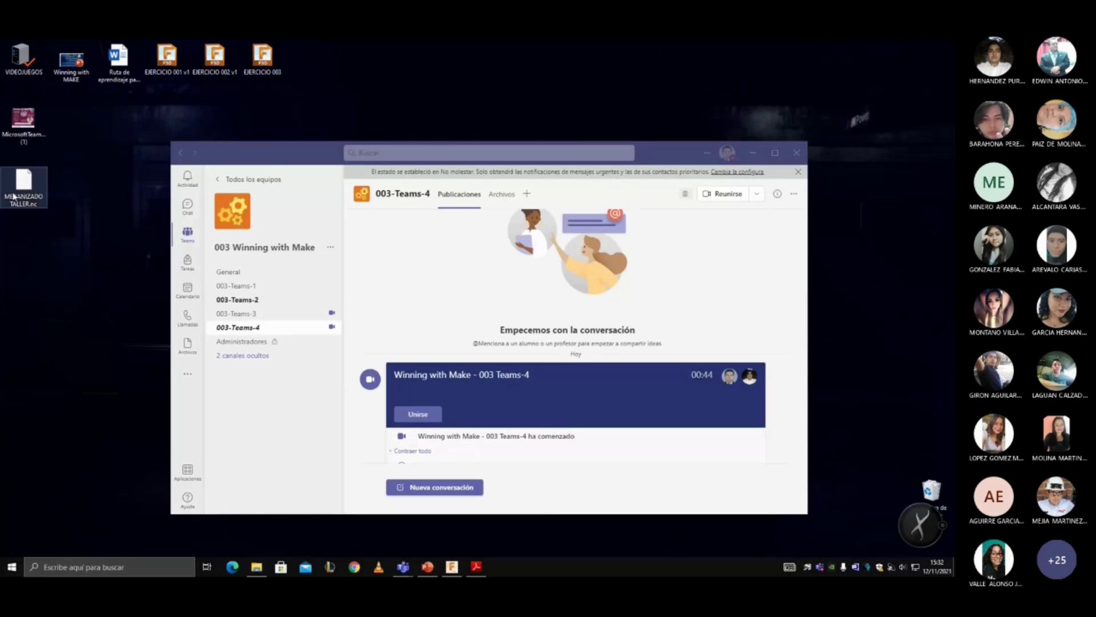
right_click(13, 194)
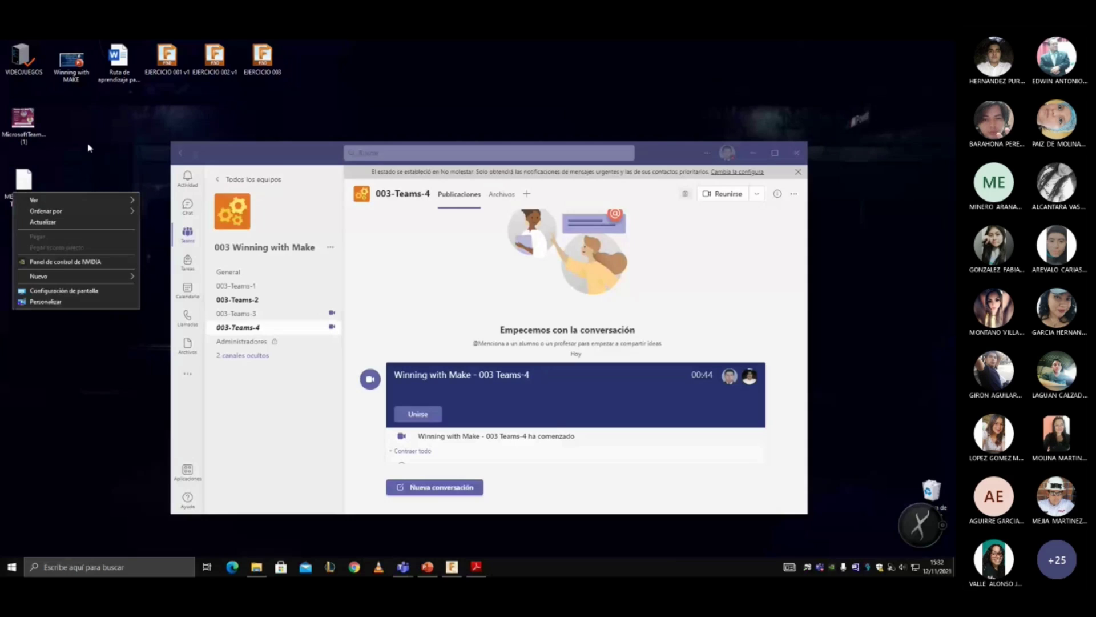
right_click(35, 180)
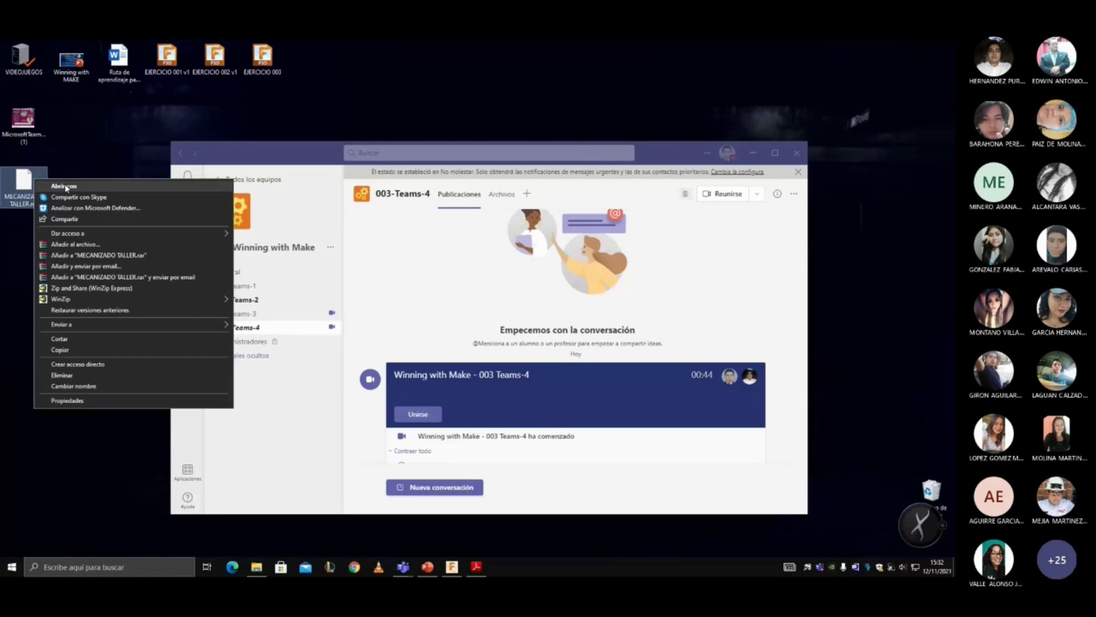
- Open MECANIZADO TALLER.nc with Bloc de notas, not as default, and maximize the window
click(64, 186)
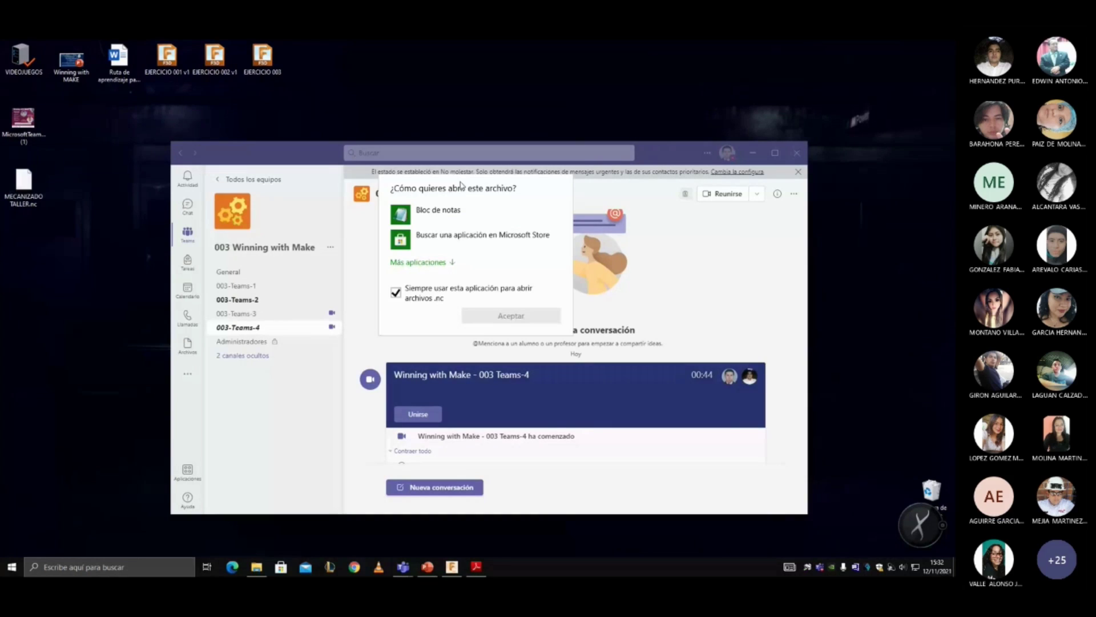
click(398, 296)
click(419, 262)
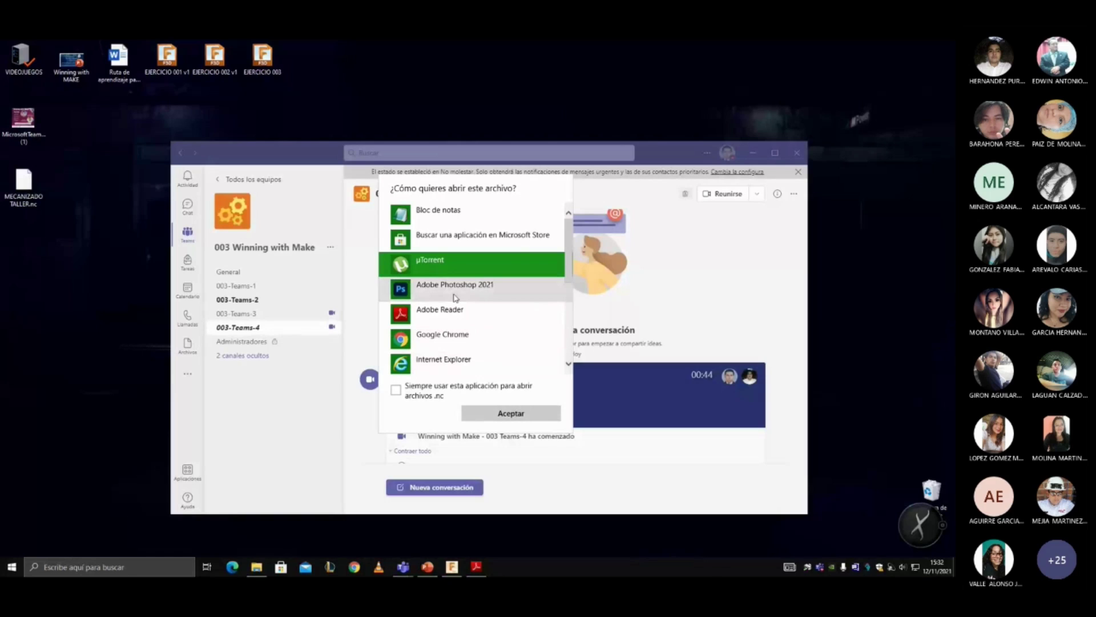
click(440, 219)
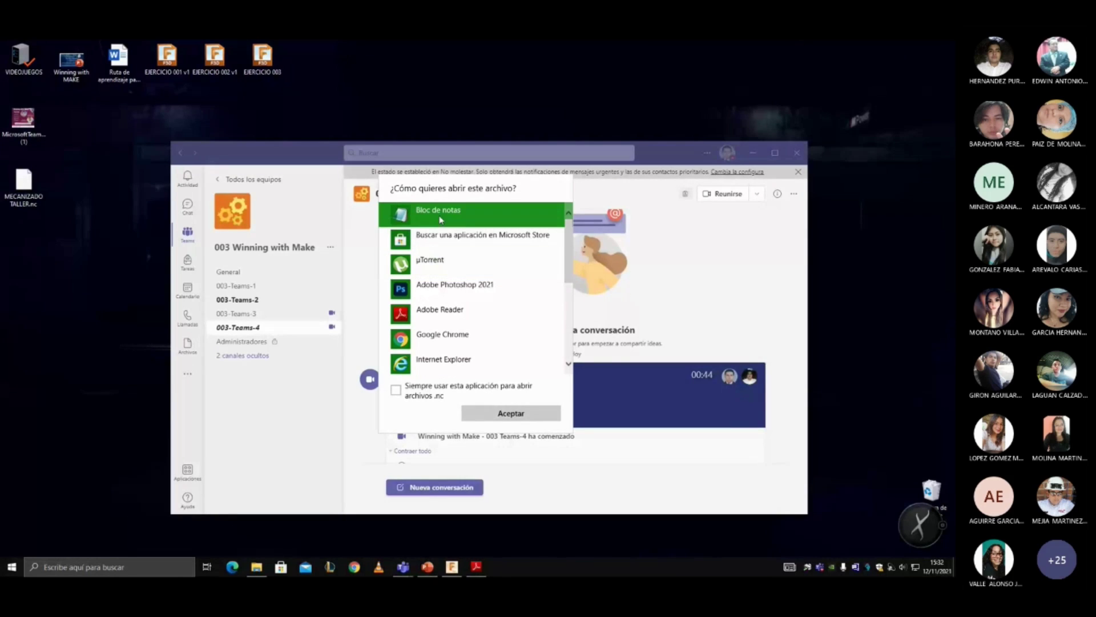
click(511, 414)
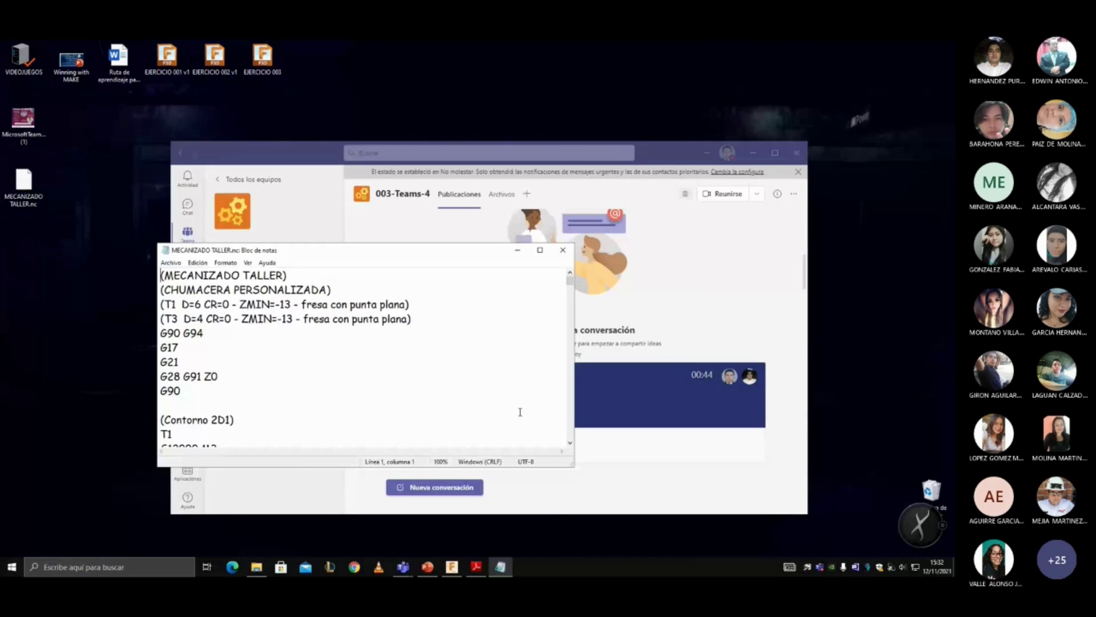
click(538, 250)
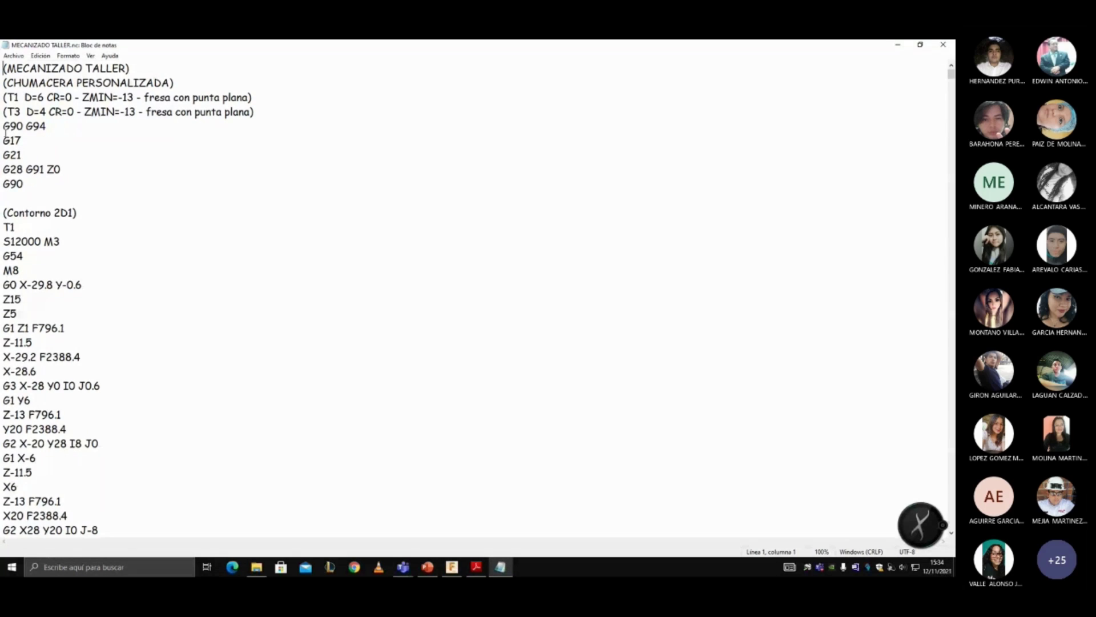
- Select the Contorno 2D1 G-code from the G54 line down to G0 Z15
drag(4, 127, 56, 180)
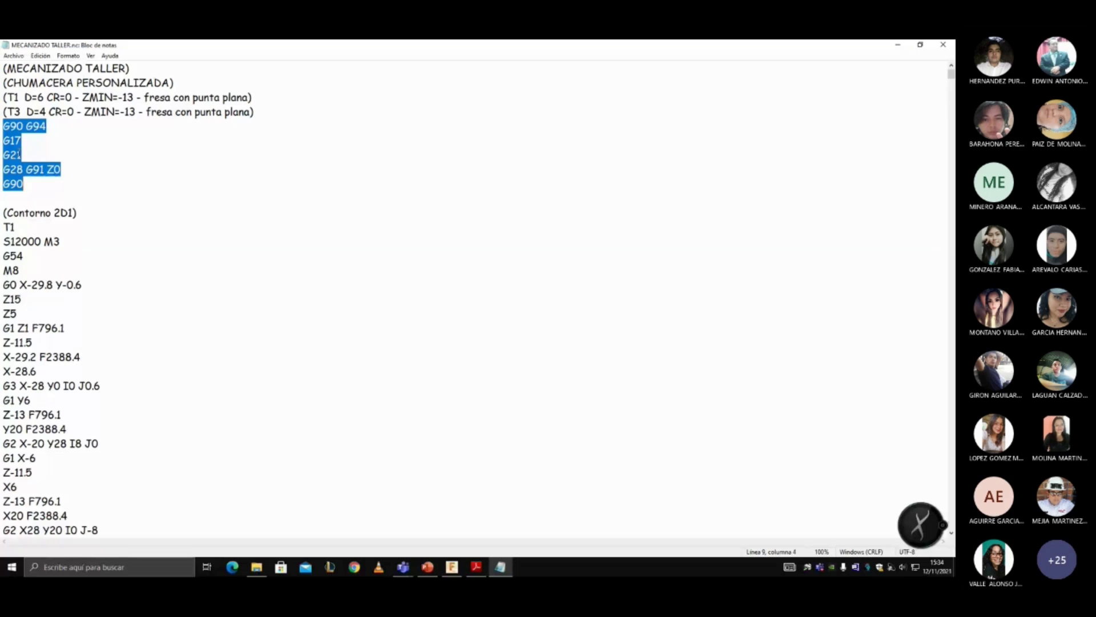
click(56, 261)
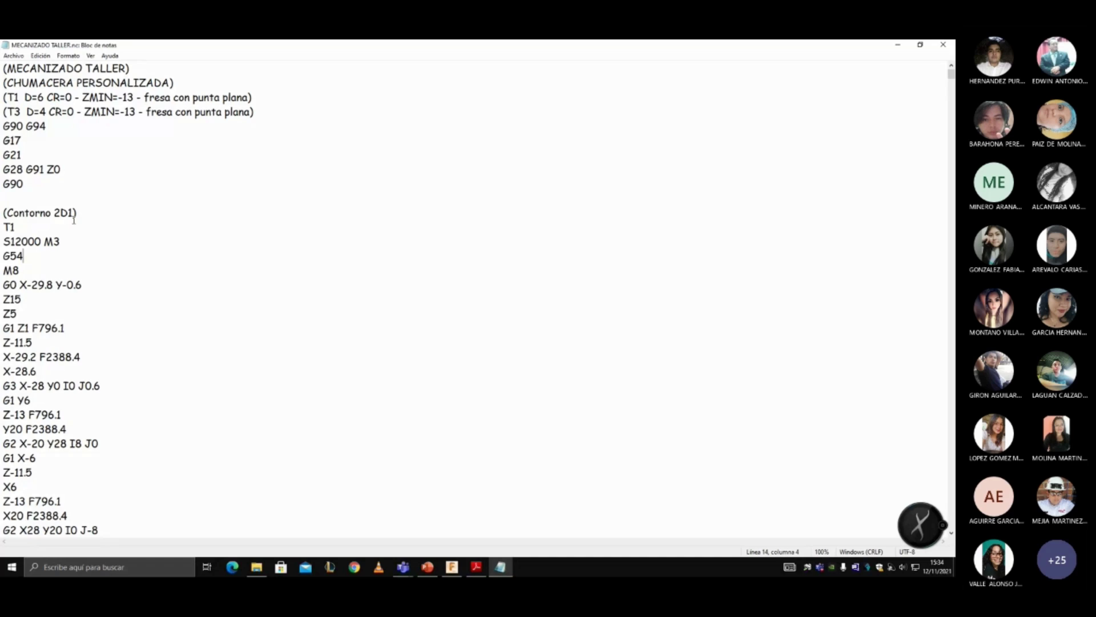
scroll(73, 220, down, 7)
shift+click(61, 284)
shift+click(71, 366)
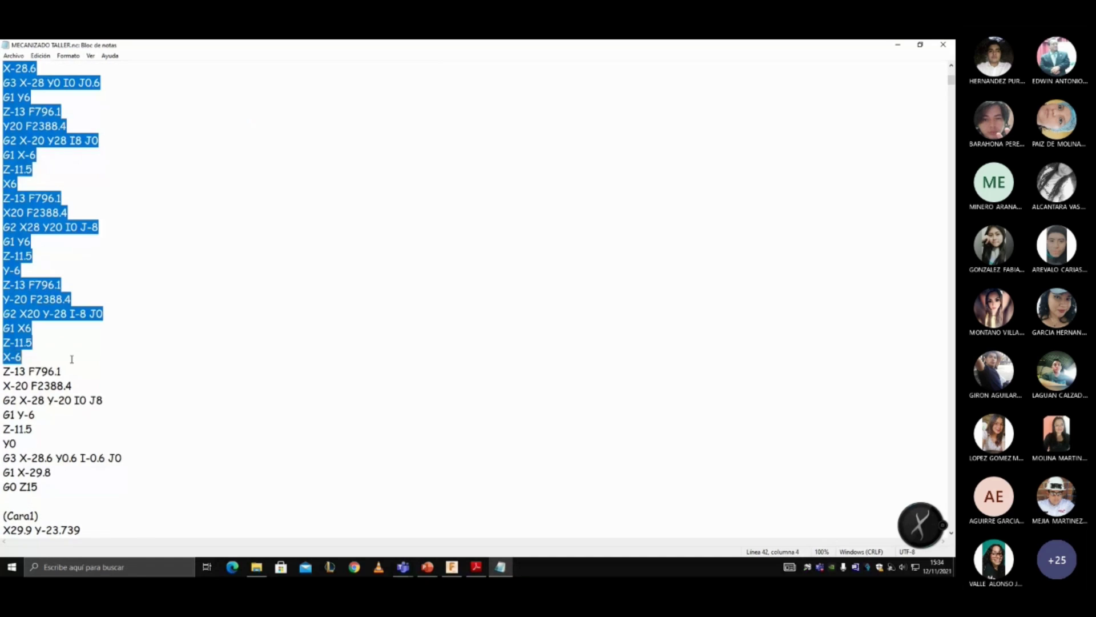
scroll(71, 366, down, 3)
shift+click(70, 361)
scroll(71, 361, up, 2)
scroll(67, 357, up, 8)
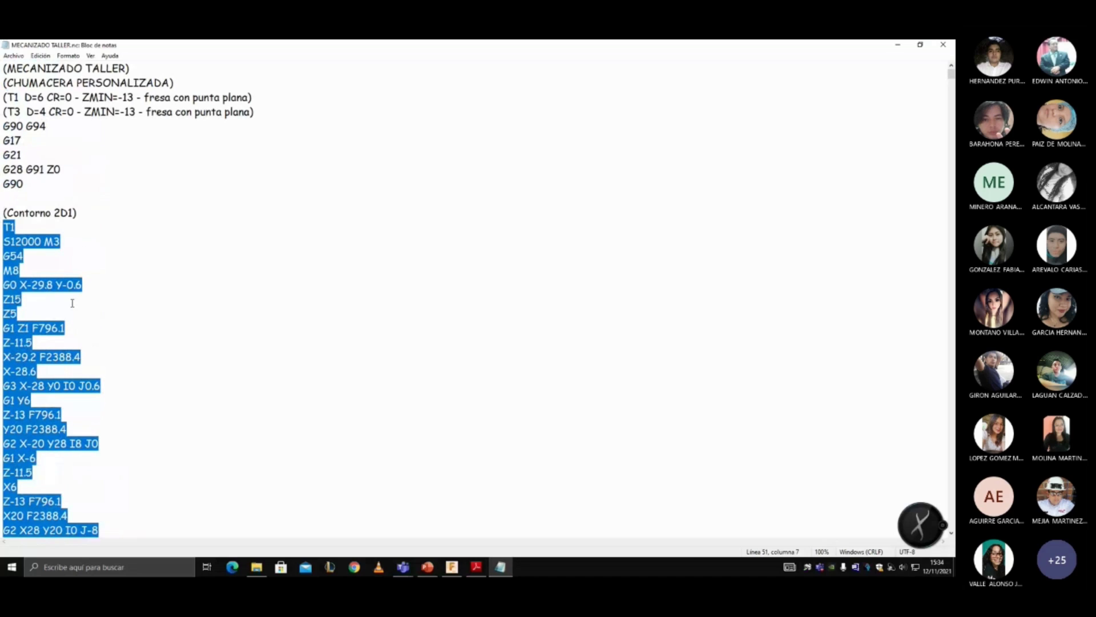
scroll(79, 323, down, 2)
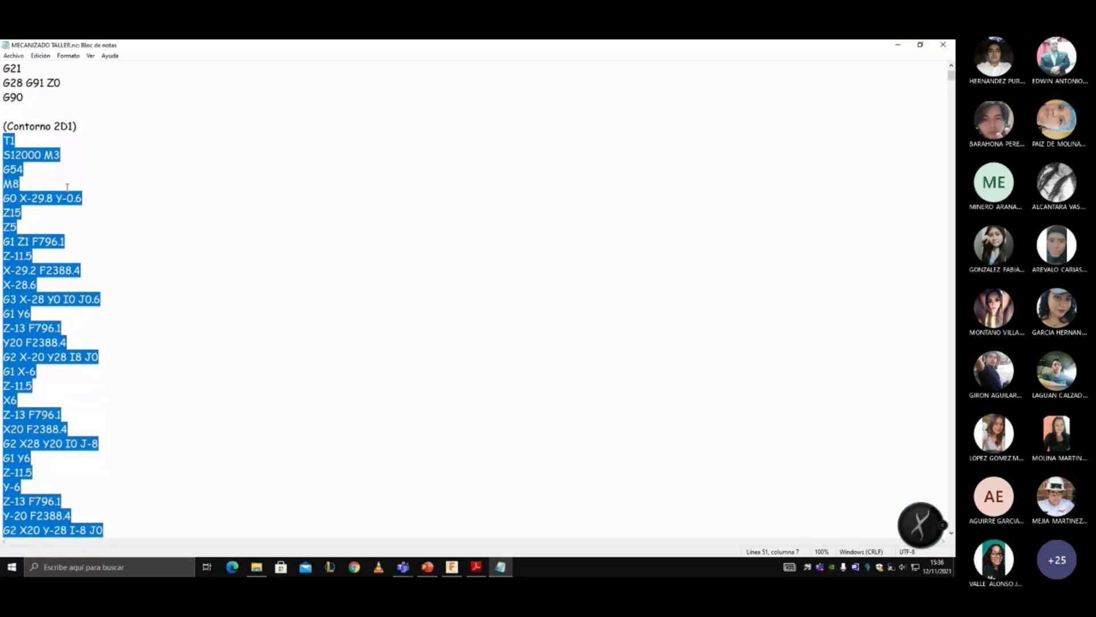
- Scroll past the Contorno 2D1 block to review the code that follows
scroll(67, 187, down, 4)
scroll(54, 200, down, 1)
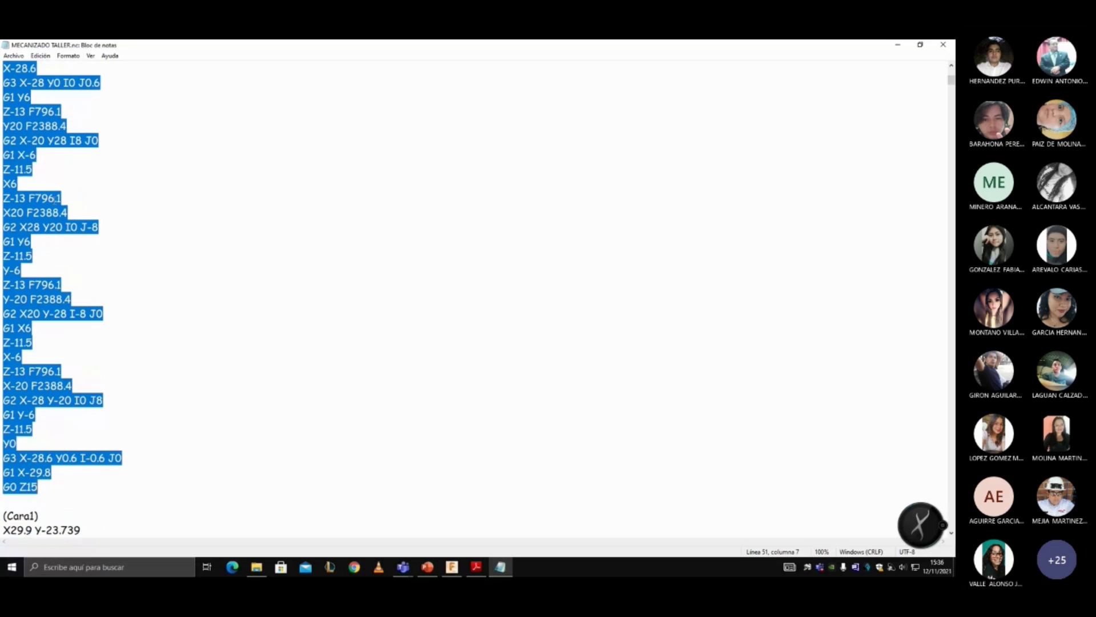
scroll(281, 453, down, 1)
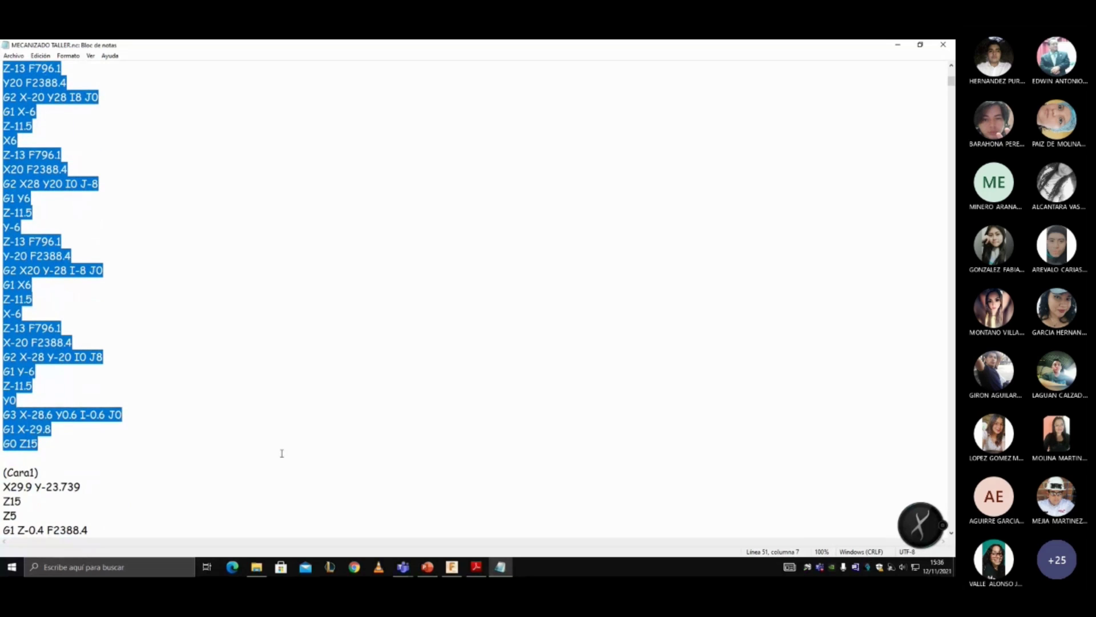
scroll(217, 303, up, 1)
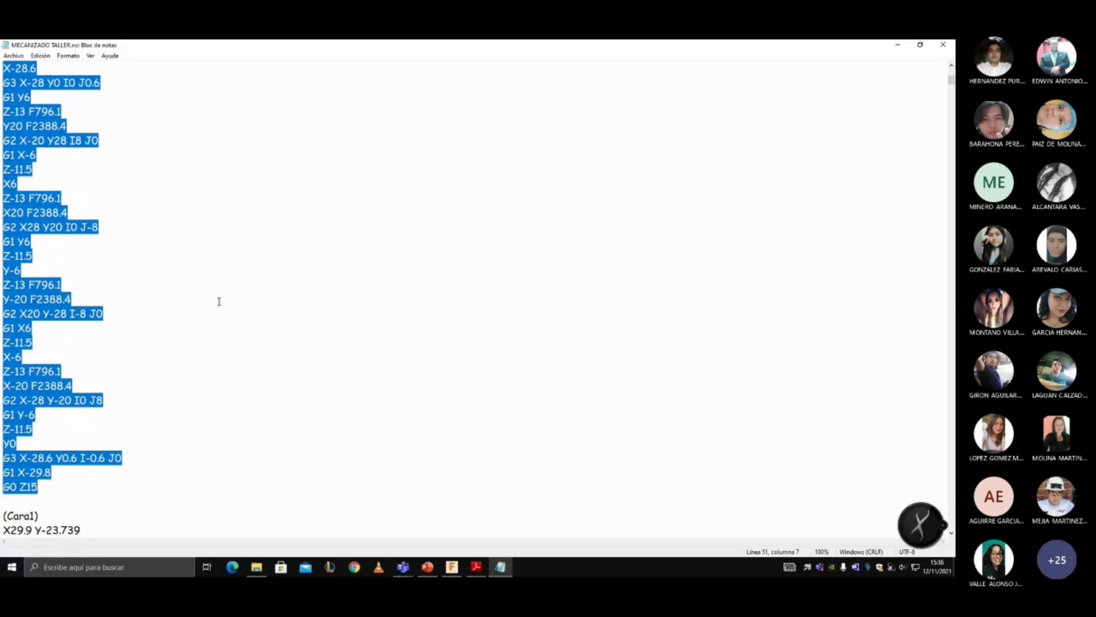
scroll(219, 301, up, 3)
scroll(223, 300, up, 4)
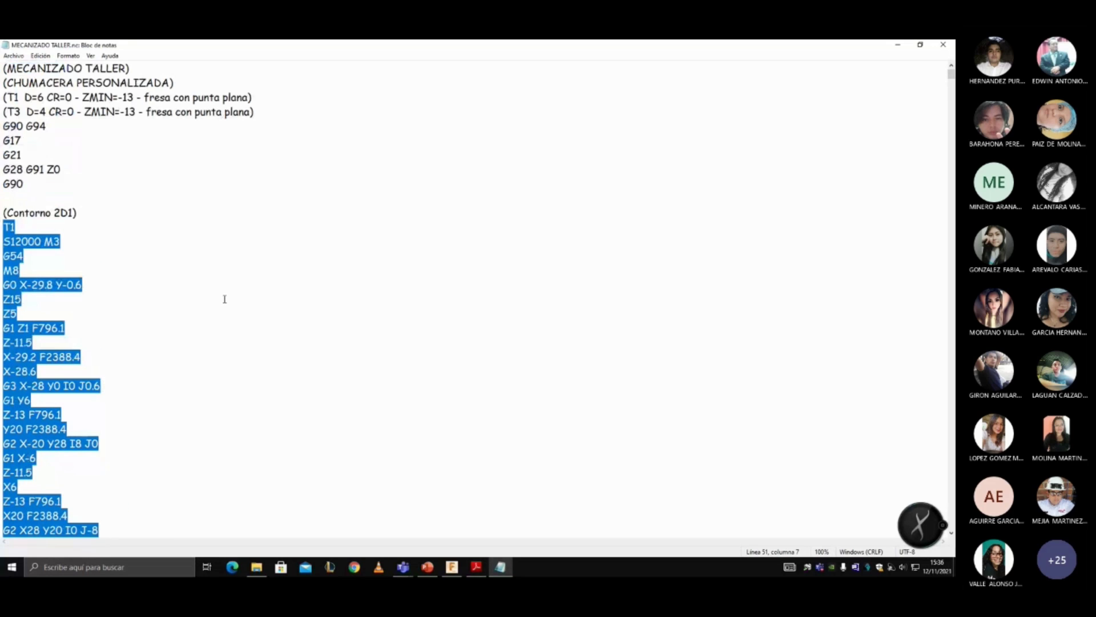
scroll(225, 299, down, 2)
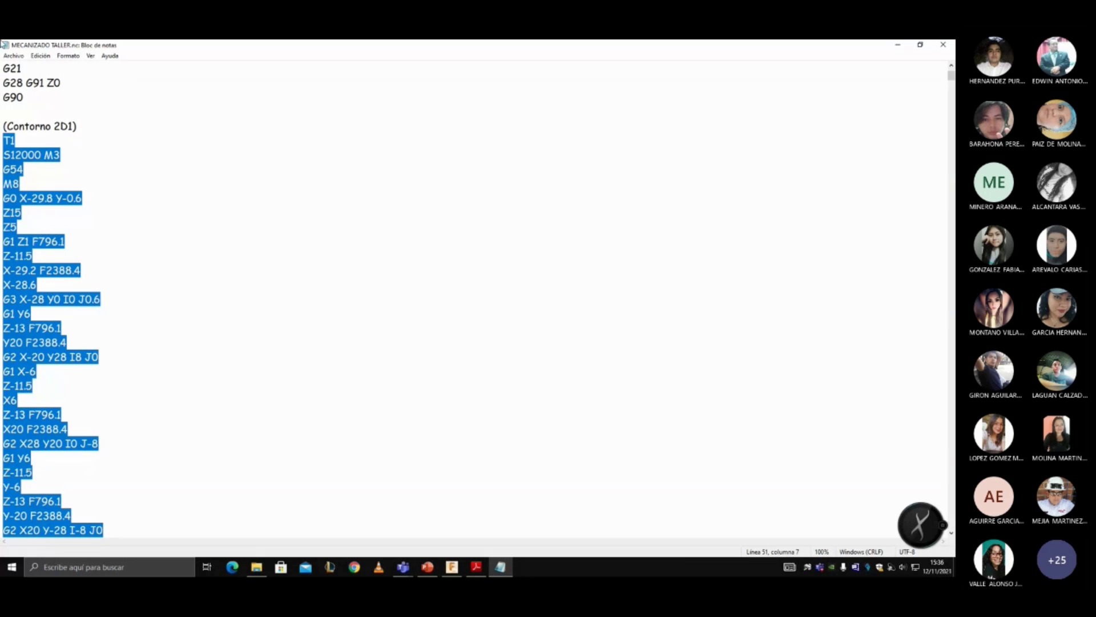
- Select the (Cara1) block down to G17, then begin selecting (2D adaptativo1)
scroll(106, 208, down, 2)
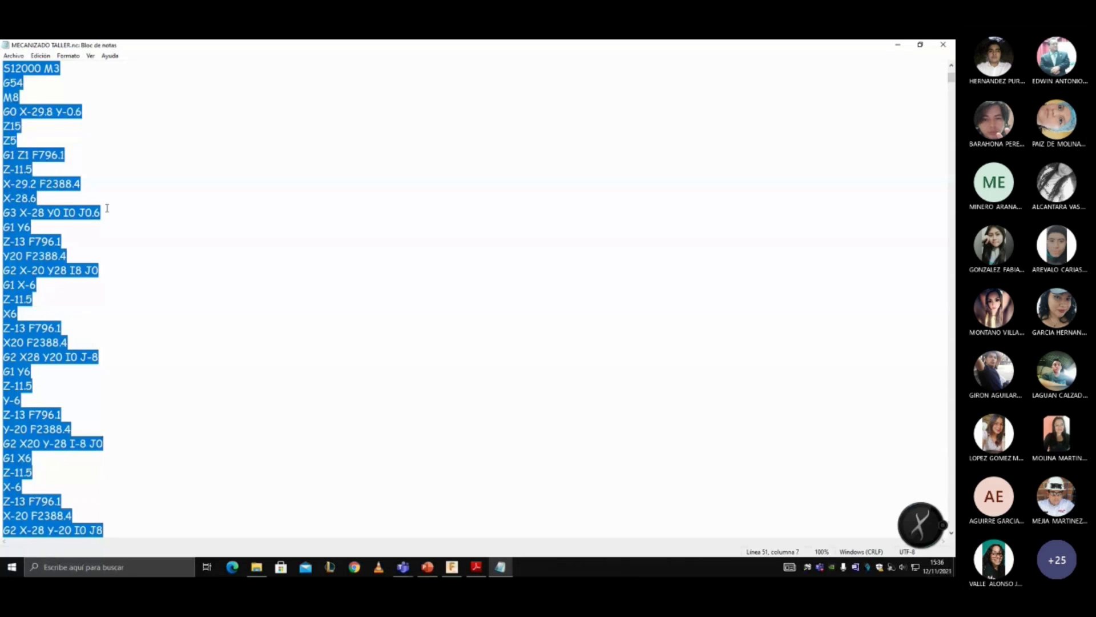
scroll(107, 207, down, 5)
scroll(106, 208, down, 3)
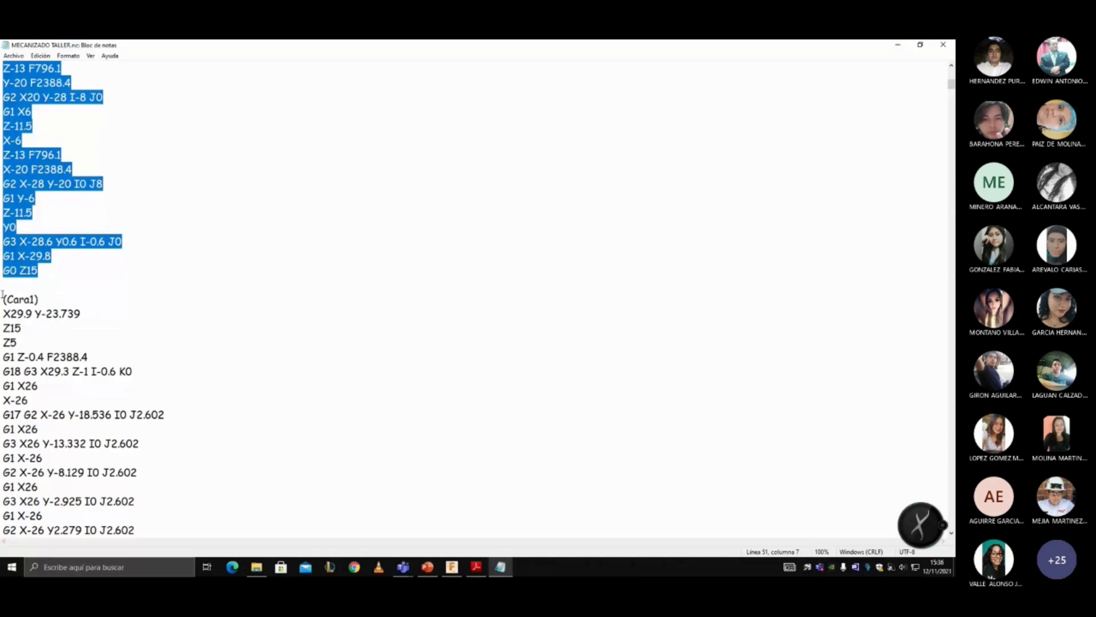
drag(3, 297, 66, 394)
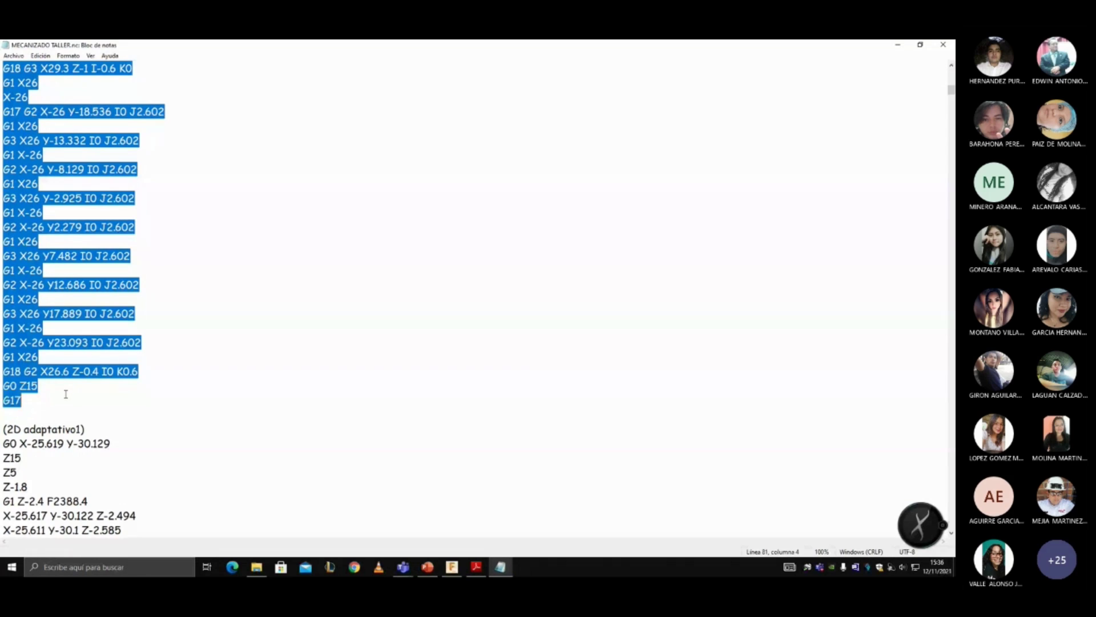
drag(3, 429, 57, 429)
- Extend the 2D adaptativo1 selection over its next coordinate lines
scroll(57, 429, down, 3)
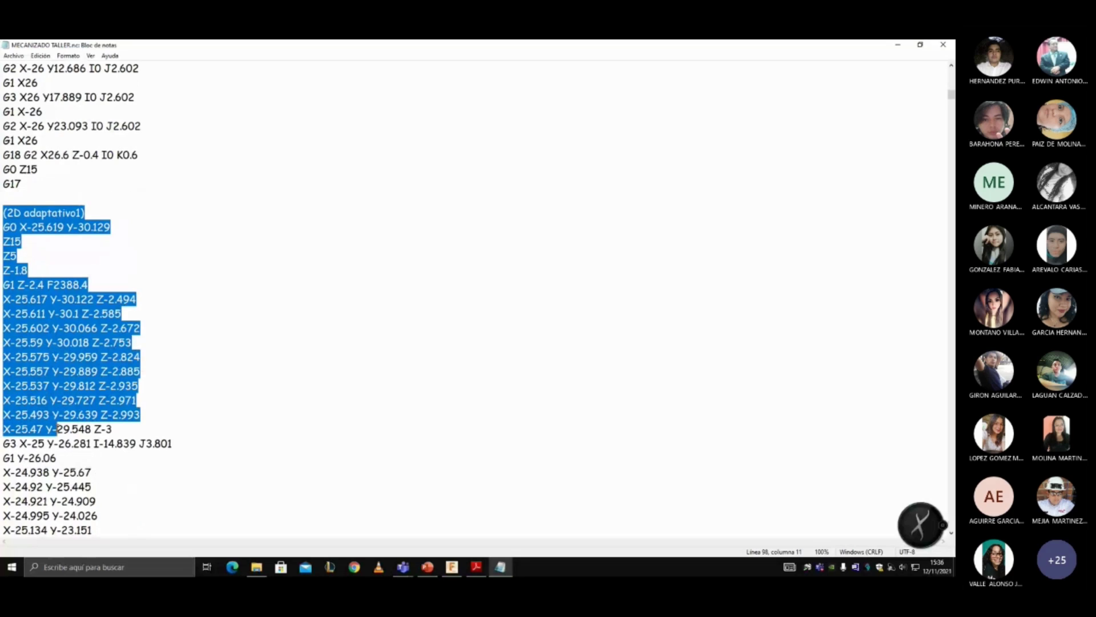
scroll(63, 428, down, 15)
scroll(71, 429, down, 3)
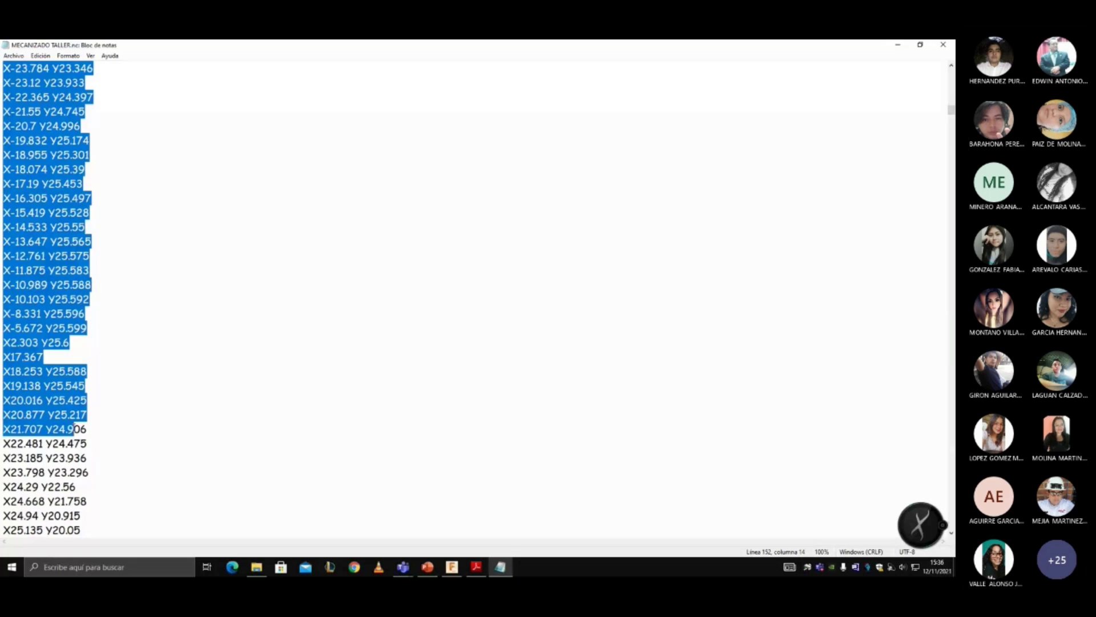
scroll(74, 429, down, 13)
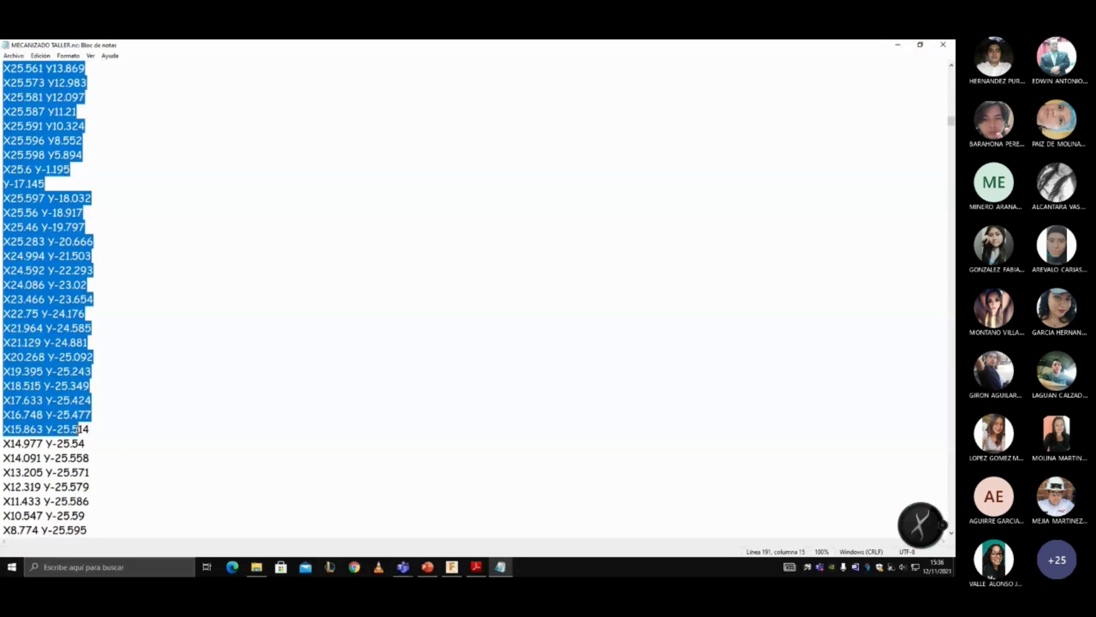
scroll(78, 428, down, 3)
scroll(78, 429, down, 7)
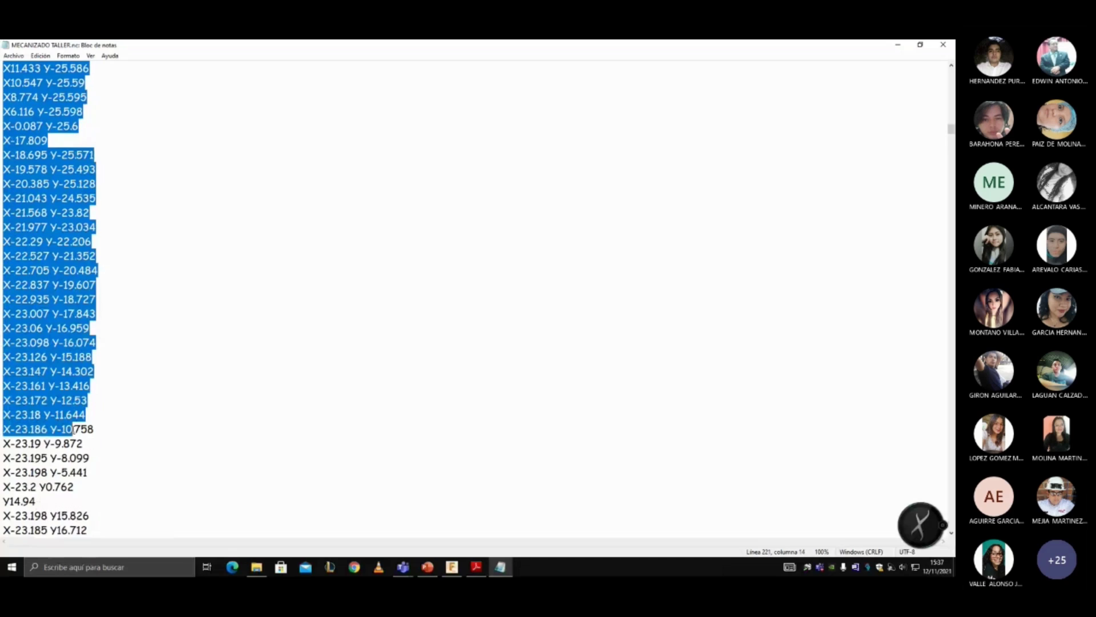
scroll(73, 429, down, 10)
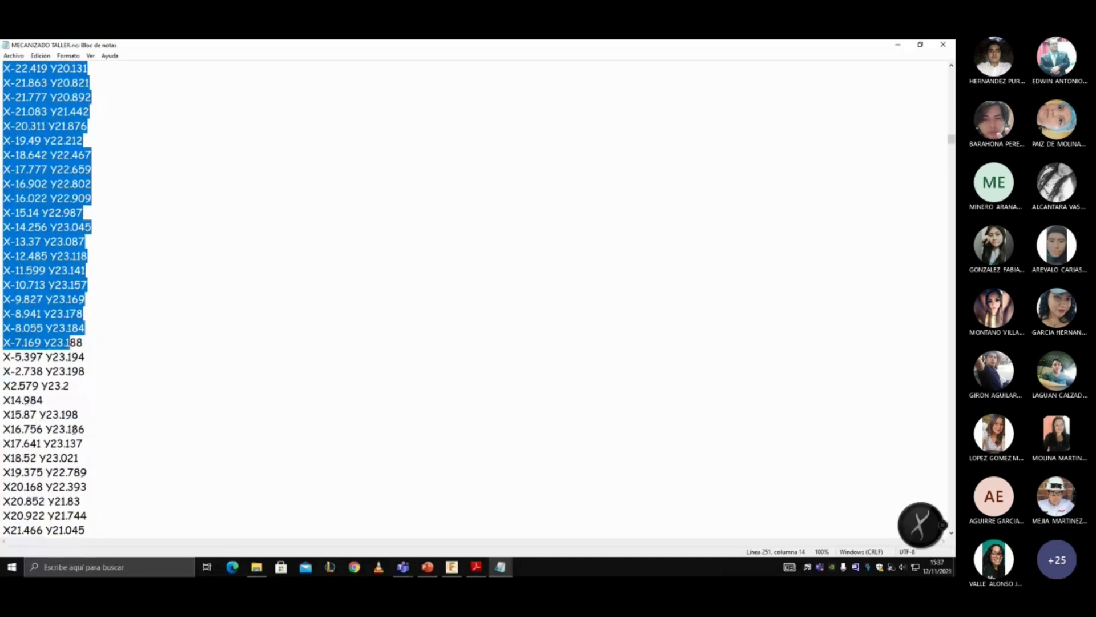
scroll(73, 429, down, 1)
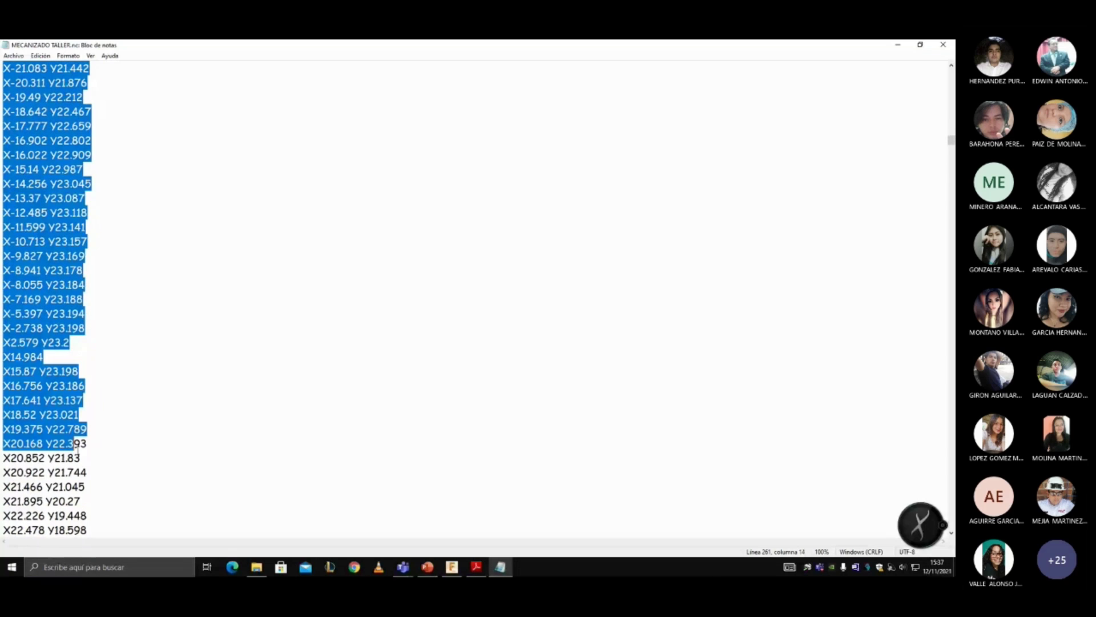
drag(77, 447, 98, 481)
scroll(98, 481, down, 1)
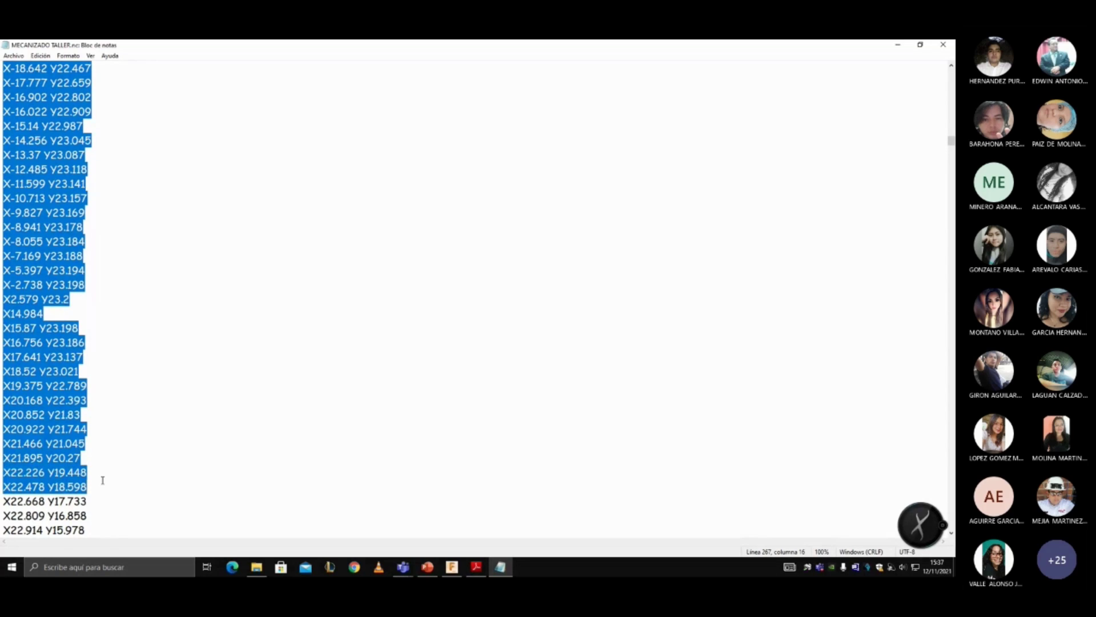
scroll(103, 480, up, 1)
drag(103, 480, 101, 500)
scroll(101, 499, down, 2)
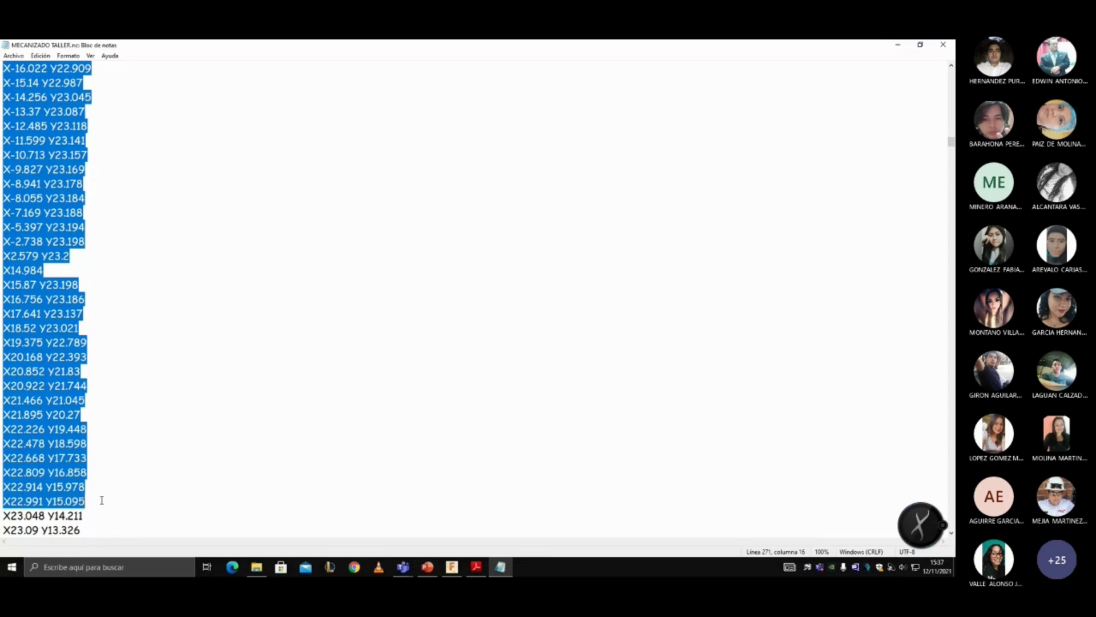
drag(101, 500, 105, 502)
scroll(103, 501, down, 1)
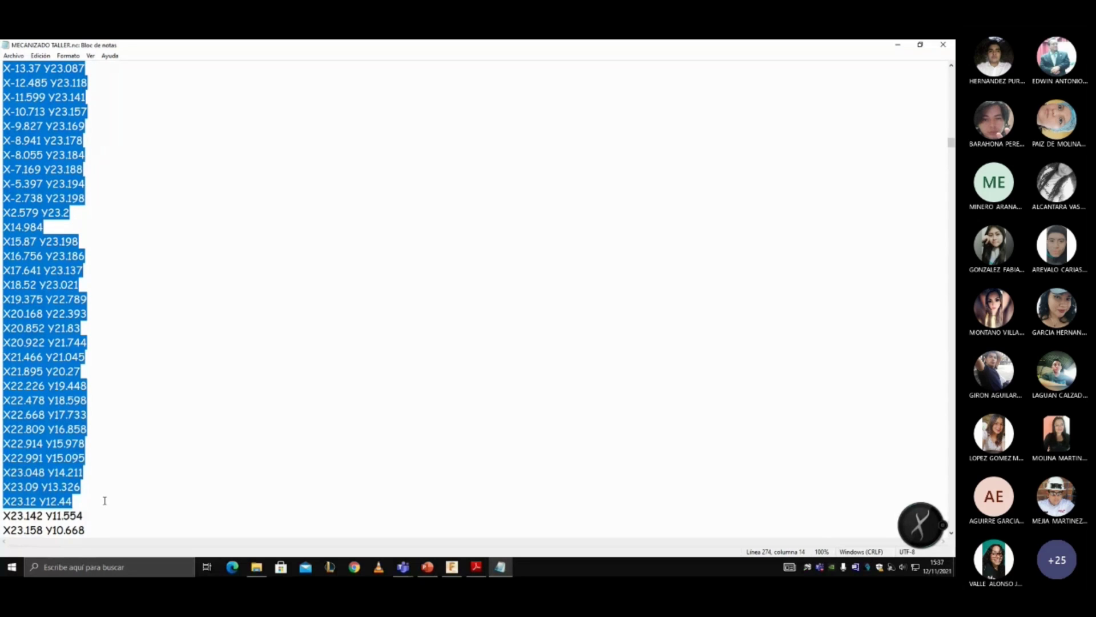
scroll(102, 502, down, 1)
drag(104, 500, 88, 465)
- Keep extending the selection further down the adaptive toolpath code
scroll(103, 503, down, 3)
scroll(106, 501, down, 6)
scroll(105, 498, down, 12)
scroll(100, 483, down, 12)
scroll(110, 454, down, 4)
scroll(108, 455, down, 7)
scroll(111, 455, down, 5)
scroll(105, 455, down, 2)
scroll(106, 462, down, 8)
scroll(108, 465, down, 14)
scroll(98, 478, down, 16)
scroll(98, 490, down, 6)
scroll(110, 488, down, 7)
scroll(109, 487, down, 4)
scroll(110, 487, down, 6)
scroll(111, 486, down, 6)
scroll(111, 484, down, 20)
scroll(89, 469, down, 3)
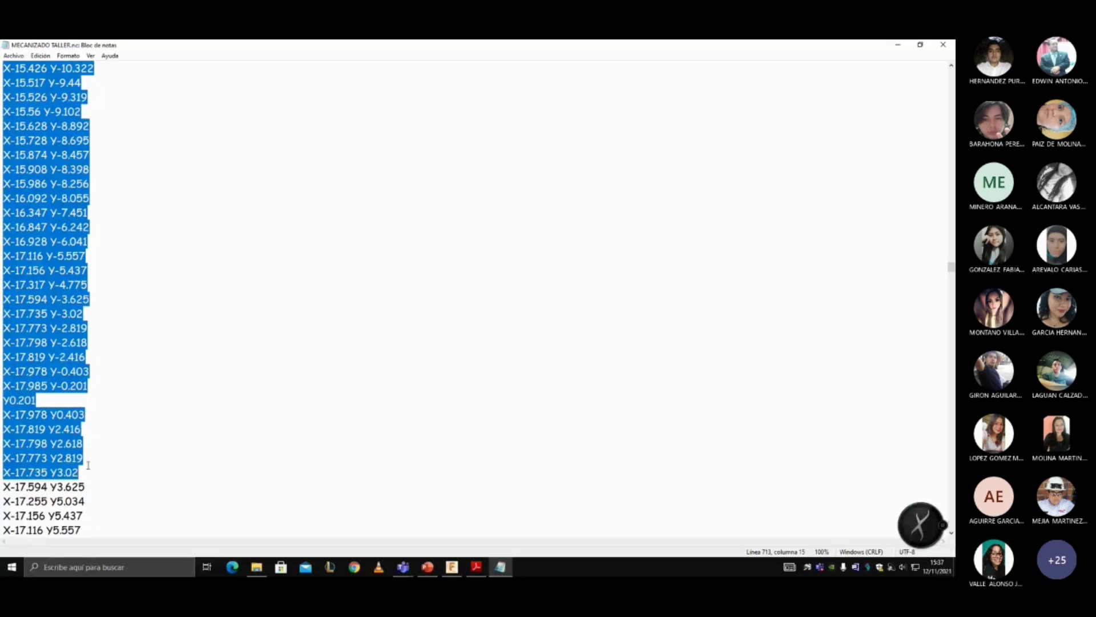
scroll(88, 465, down, 20)
mouse_move(88, 465)
mouse_down()
mouse_move(117, 454)
mouse_move(108, 491)
mouse_move(98, 472)
mouse_move(145, 473)
mouse_move(92, 473)
mouse_move(89, 458)
mouse_up()
- Select the last block of 2D adaptativo1 toolpath coordinate lines
scroll(116, 454, down, 8)
scroll(116, 454, down, 8)
scroll(106, 475, down, 10)
scroll(105, 491, down, 8)
scroll(105, 479, down, 2)
scroll(105, 475, down, 10)
scroll(105, 474, down, 4)
scroll(104, 473, down, 20)
scroll(101, 472, down, 1)
scroll(99, 475, down, 2)
scroll(100, 474, down, 17)
scroll(92, 472, down, 20)
scroll(94, 469, down, 16)
scroll(93, 465, down, 12)
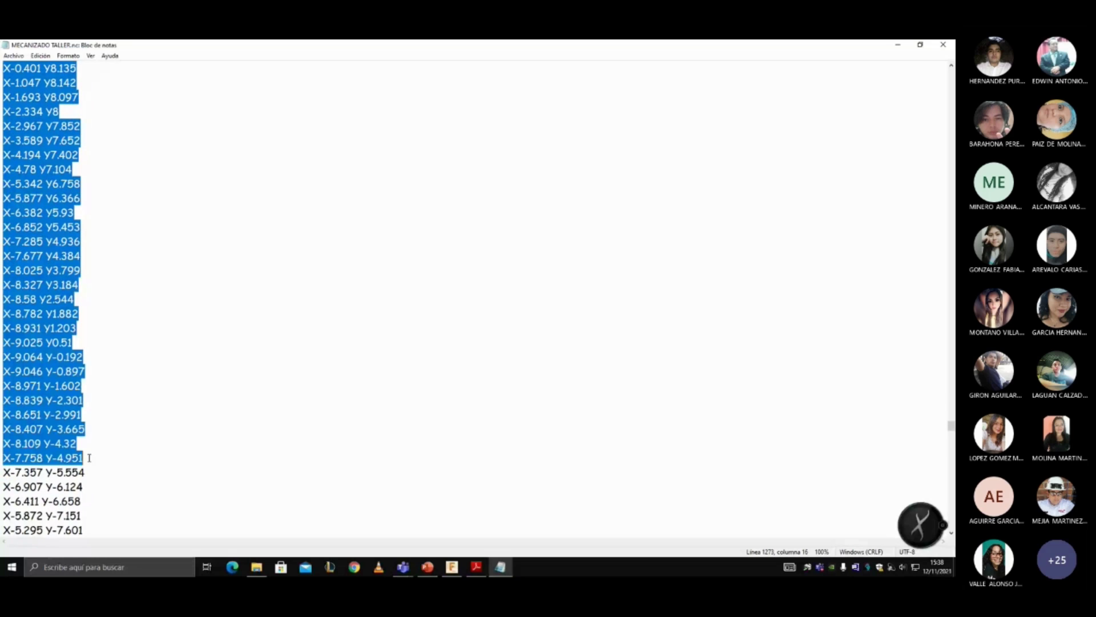
scroll(89, 457, down, 12)
click(89, 457)
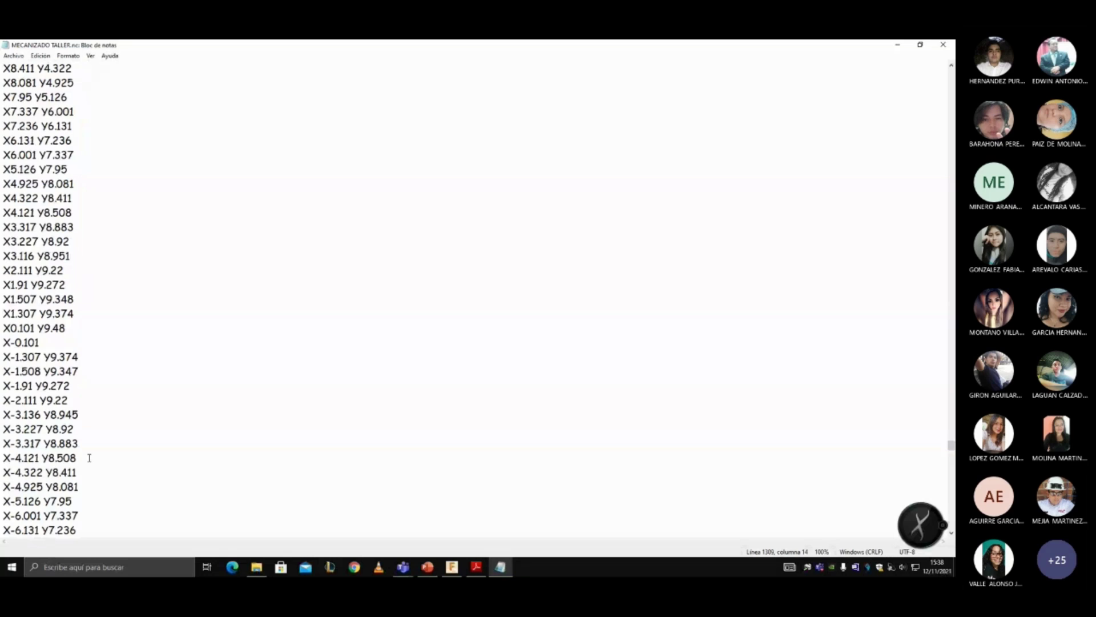
scroll(89, 457, down, 20)
drag(89, 457, 80, 429)
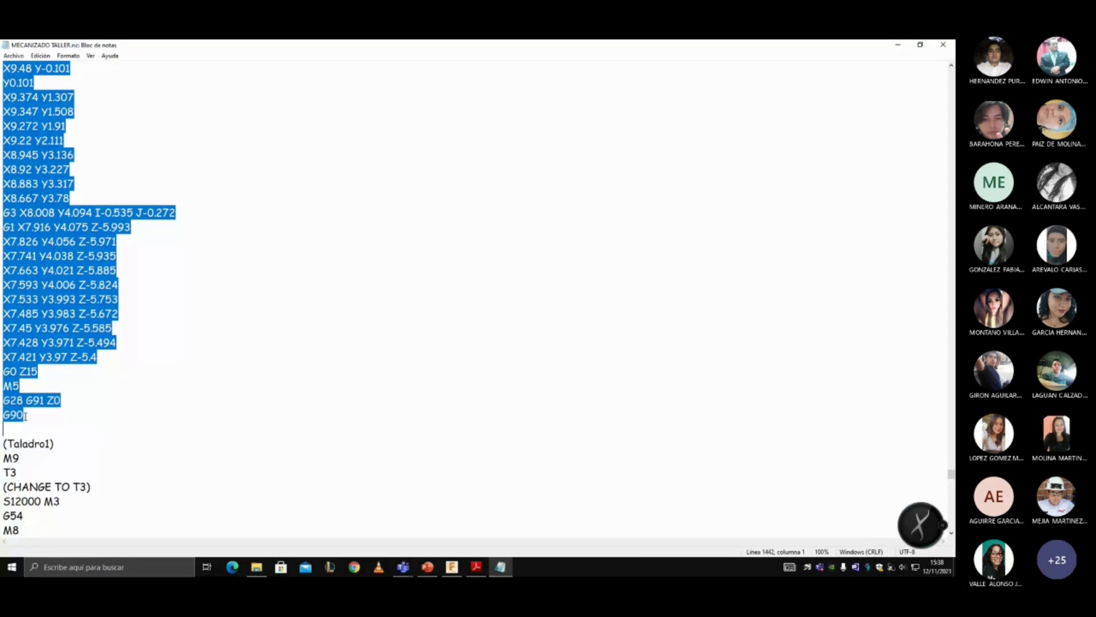
- Place the cursor at the start of the (Taladro1) section header
scroll(25, 416, down, 4)
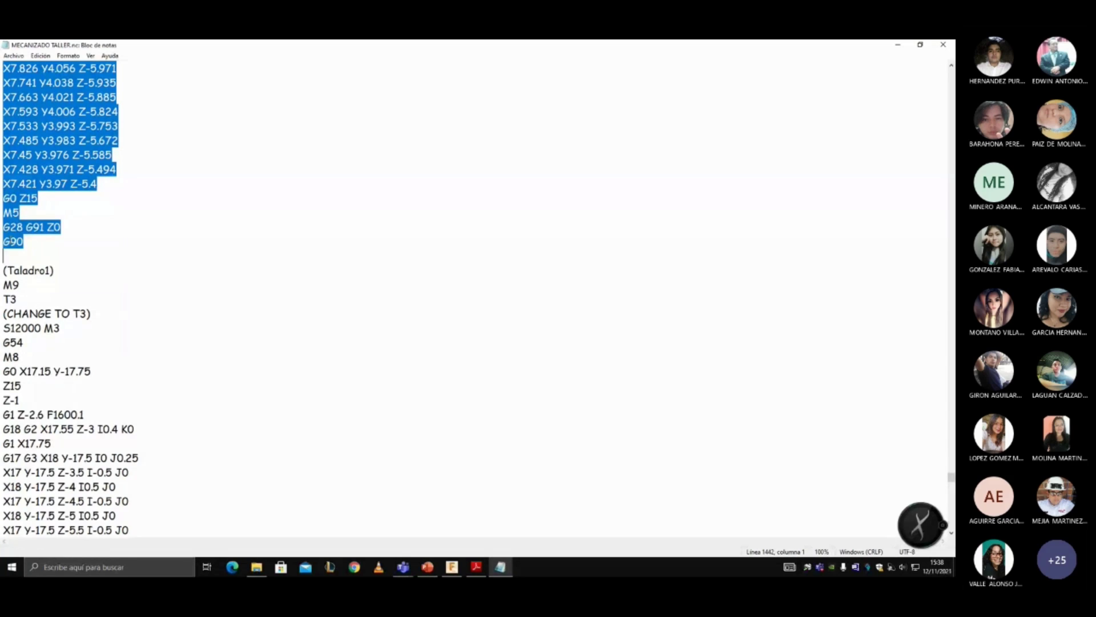
scroll(5, 268, down, 1)
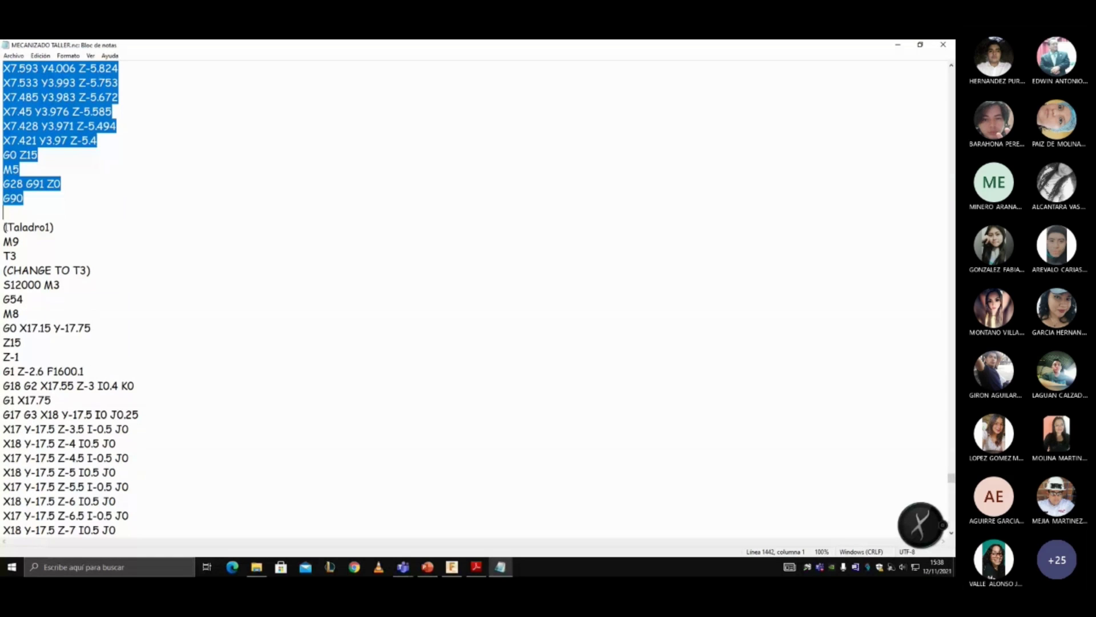
click(4, 227)
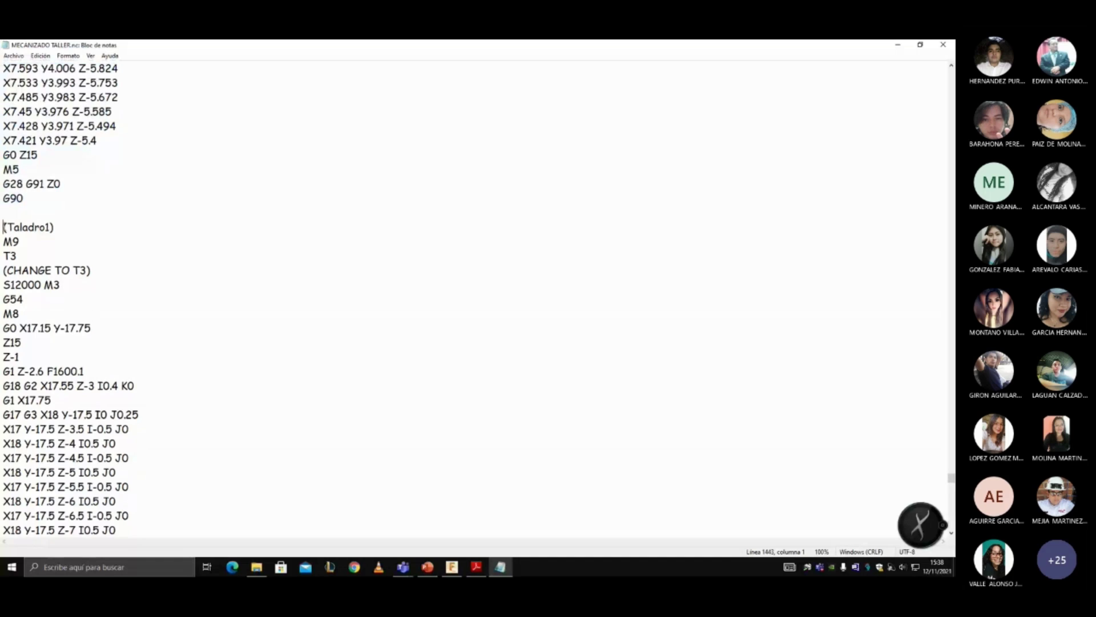
- Select the Taladro1 block from its header down through the Z-10.5 line
drag(4, 227, 156, 362)
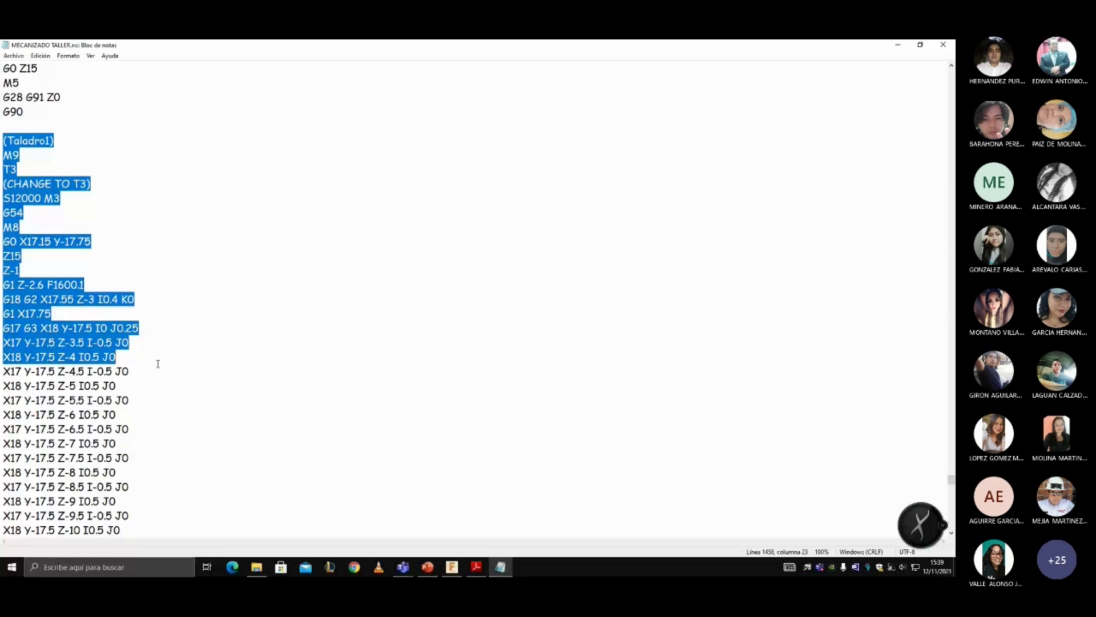
scroll(160, 364, down, 2)
key(shift+Down)
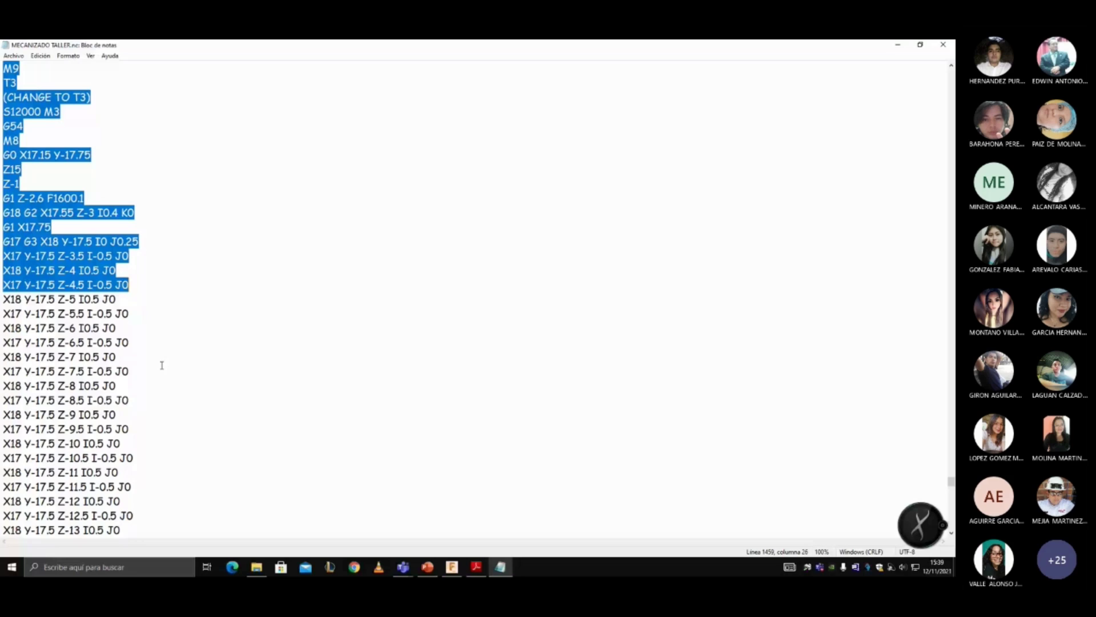
shift+click(164, 366)
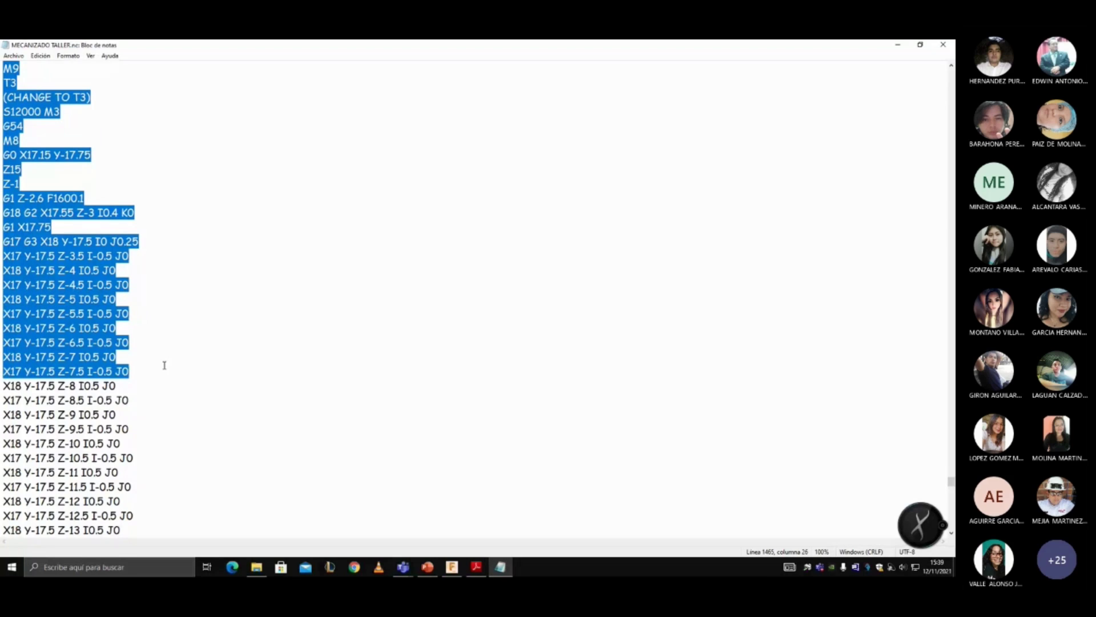
scroll(163, 365, up, 1)
shift+click(166, 364)
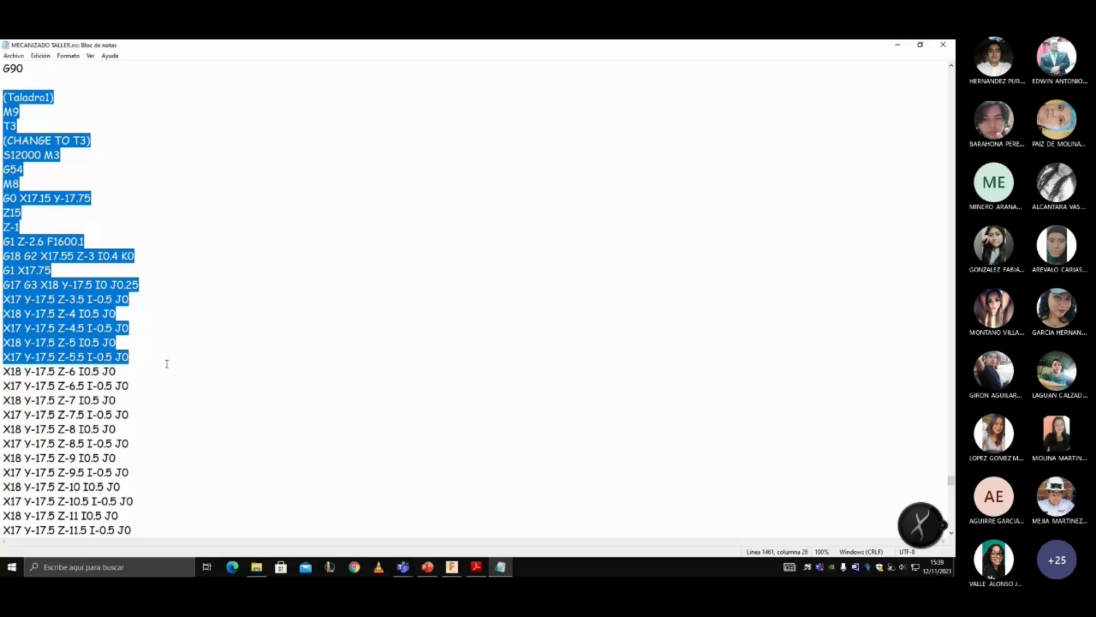
shift+click(173, 448)
shift+click(172, 490)
shift+click(176, 502)
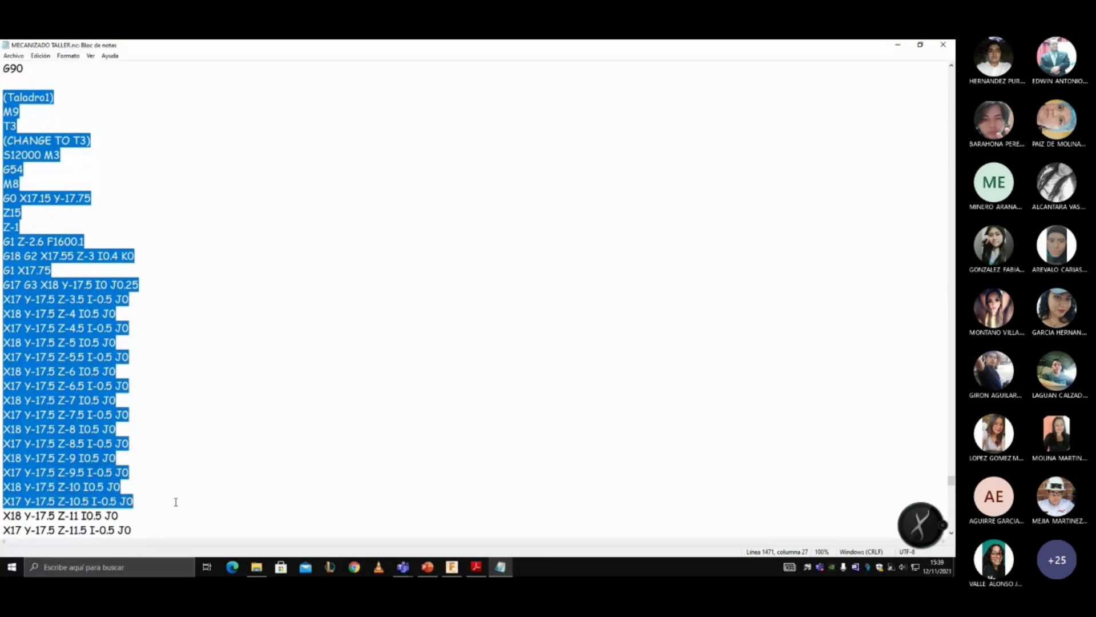
- Extend the selection past Z-12 and Z-12.5 to the G90 closing Taladro1
scroll(177, 502, down, 1)
shift+click(181, 505)
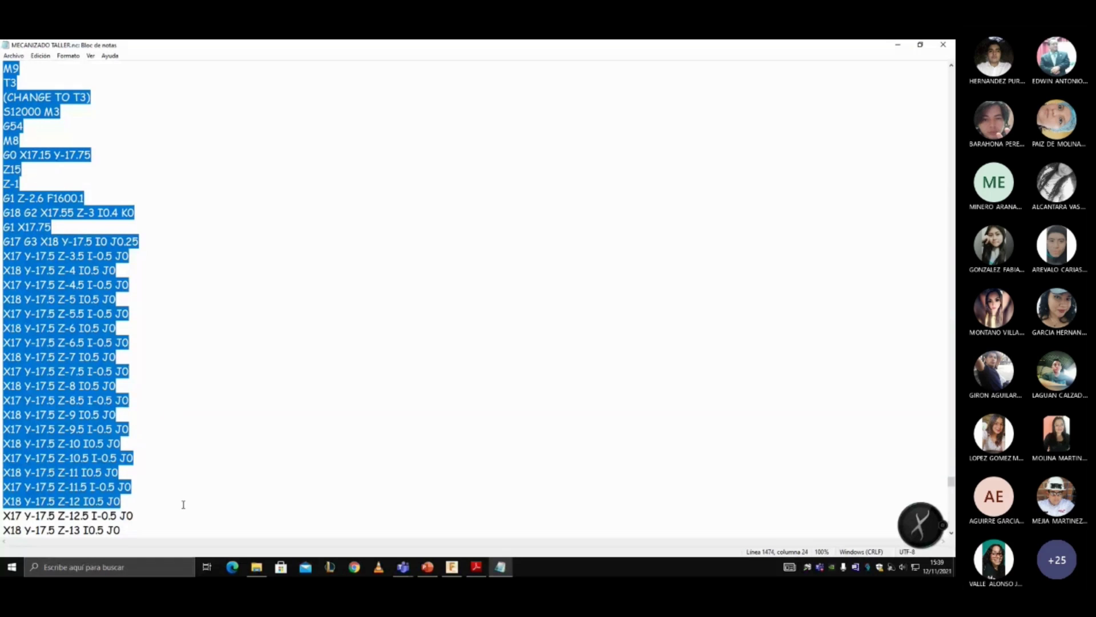
shift+click(170, 514)
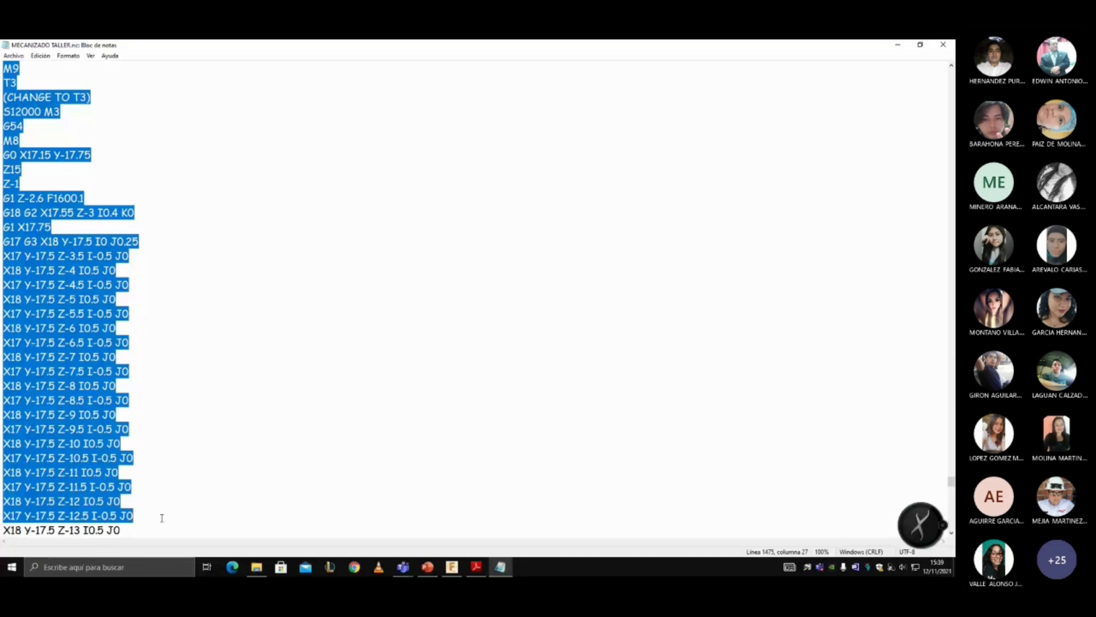
scroll(115, 448, down, 20)
shift+click(115, 448)
scroll(115, 448, down, 5)
scroll(115, 448, down, 8)
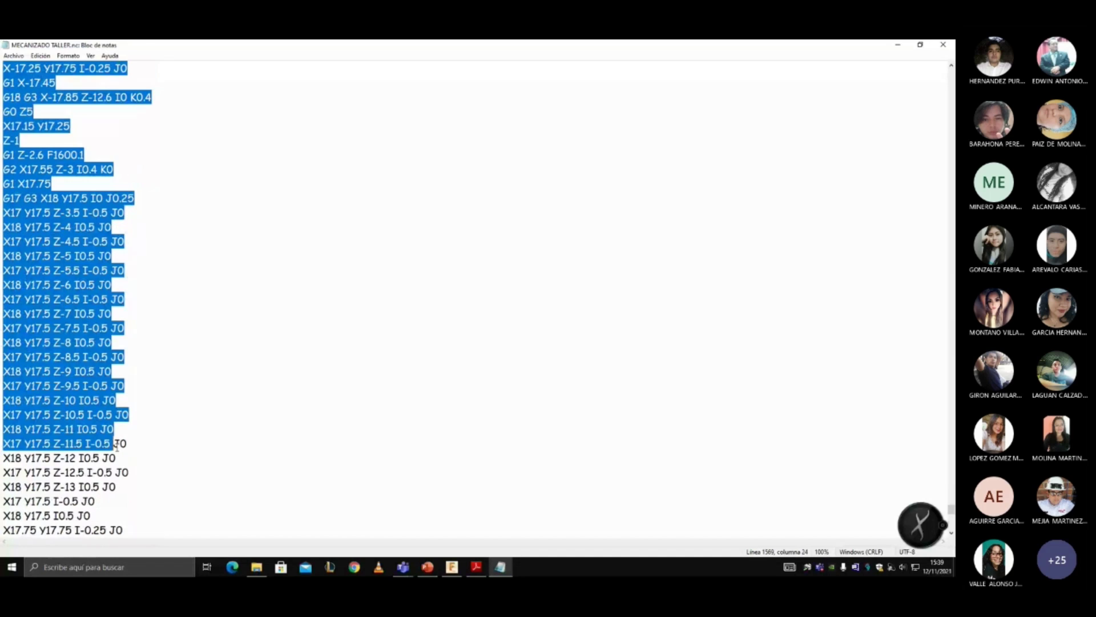
shift+click(91, 379)
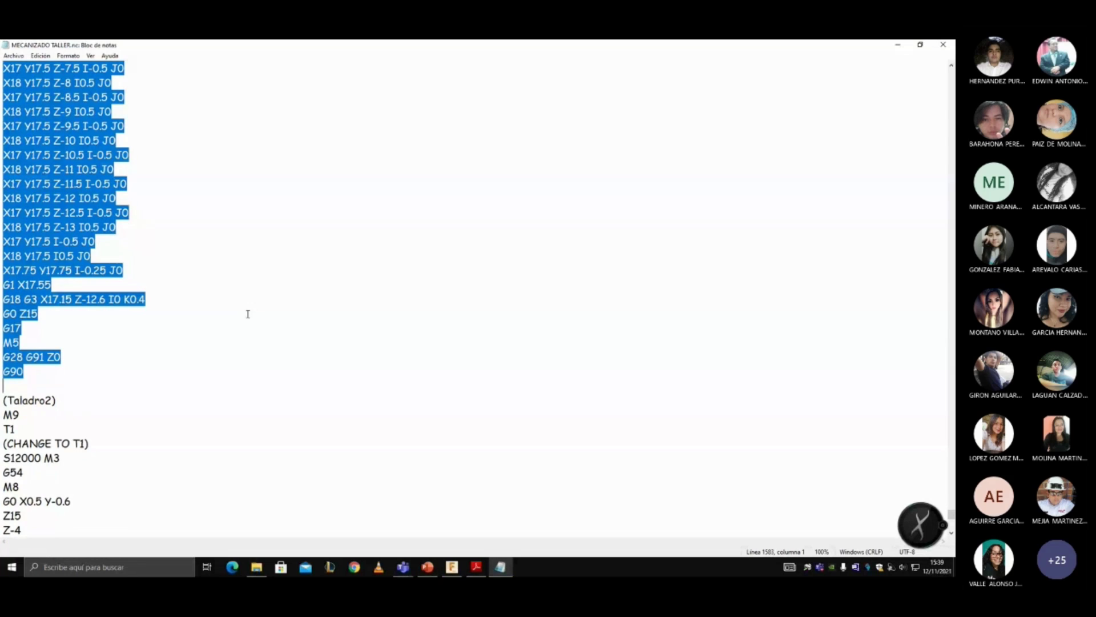
- Inspect the closing lines through M5 and M30, then return to the file's top
scroll(4, 270, down, 3)
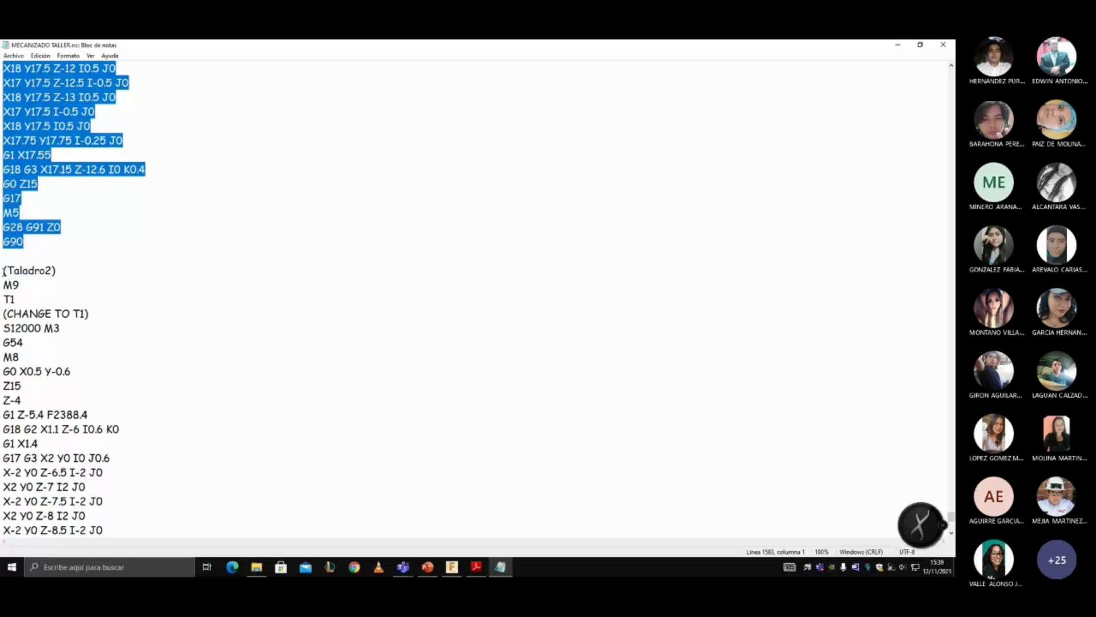
scroll(4, 271, down, 8)
click(44, 506)
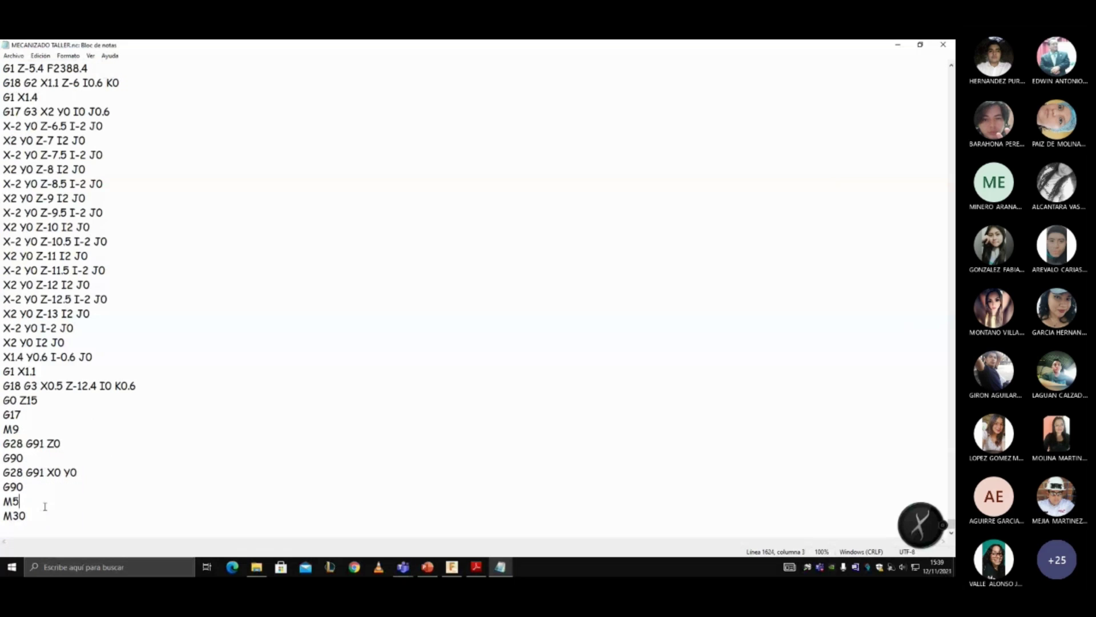
drag(44, 516, 194, 447)
click(334, 467)
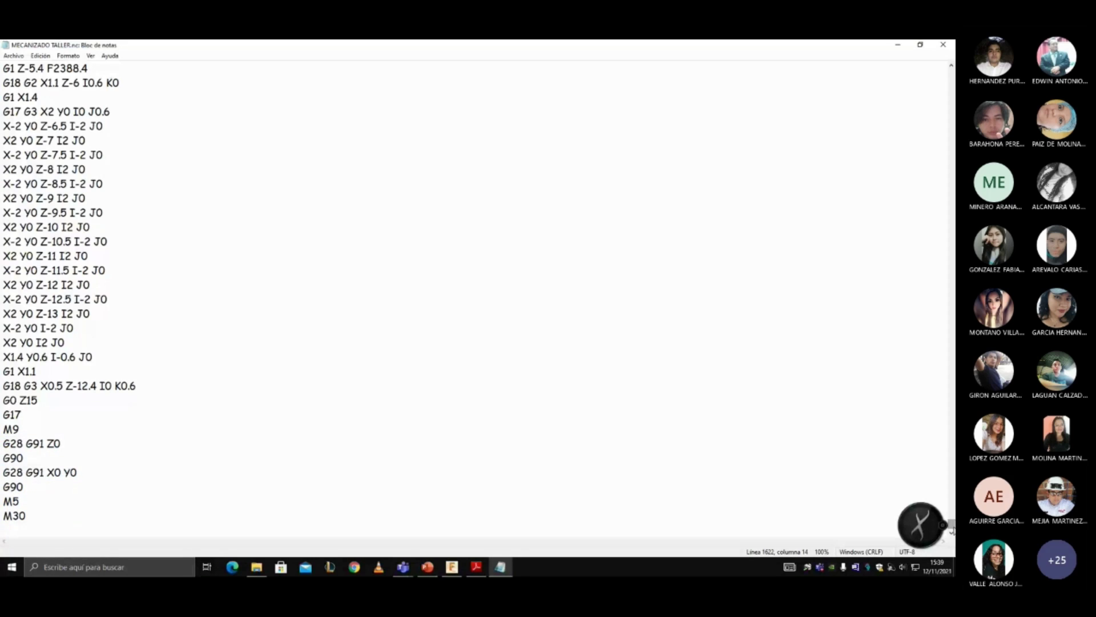
drag(951, 524, 951, 436)
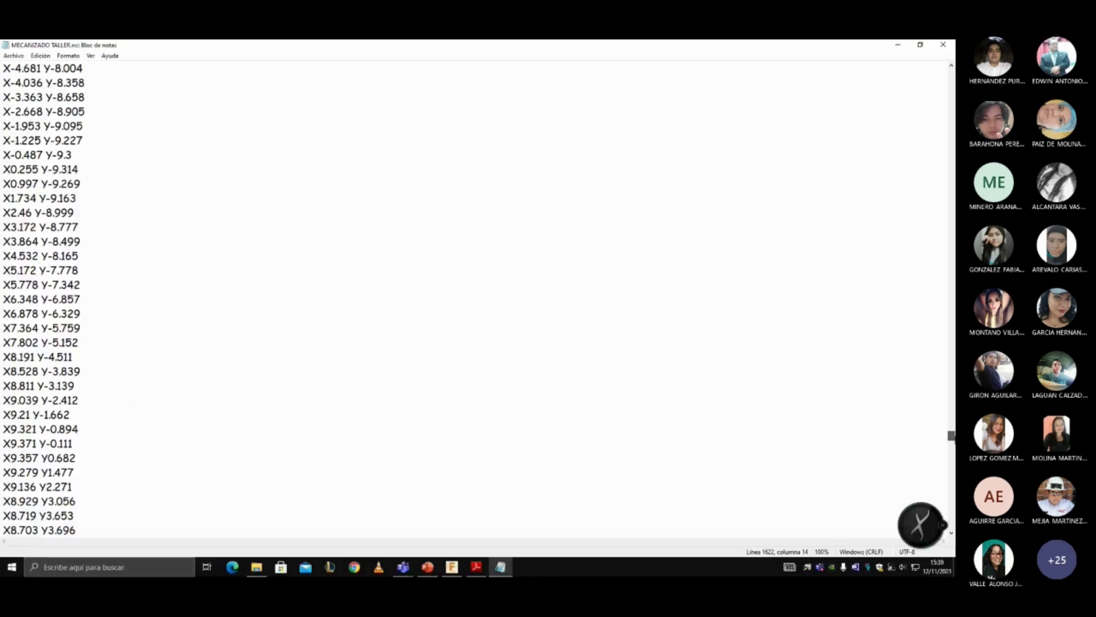
drag(951, 435, 951, 71)
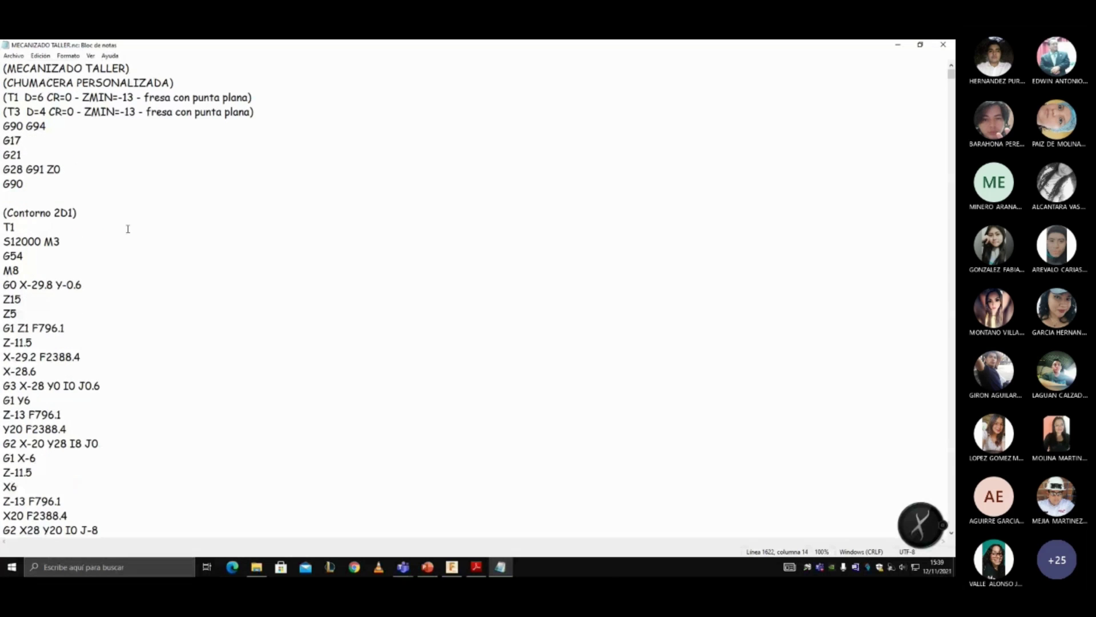
- Switch to Fusion 360 showing the MECANIZADO plate and its five machining operations
click(452, 567)
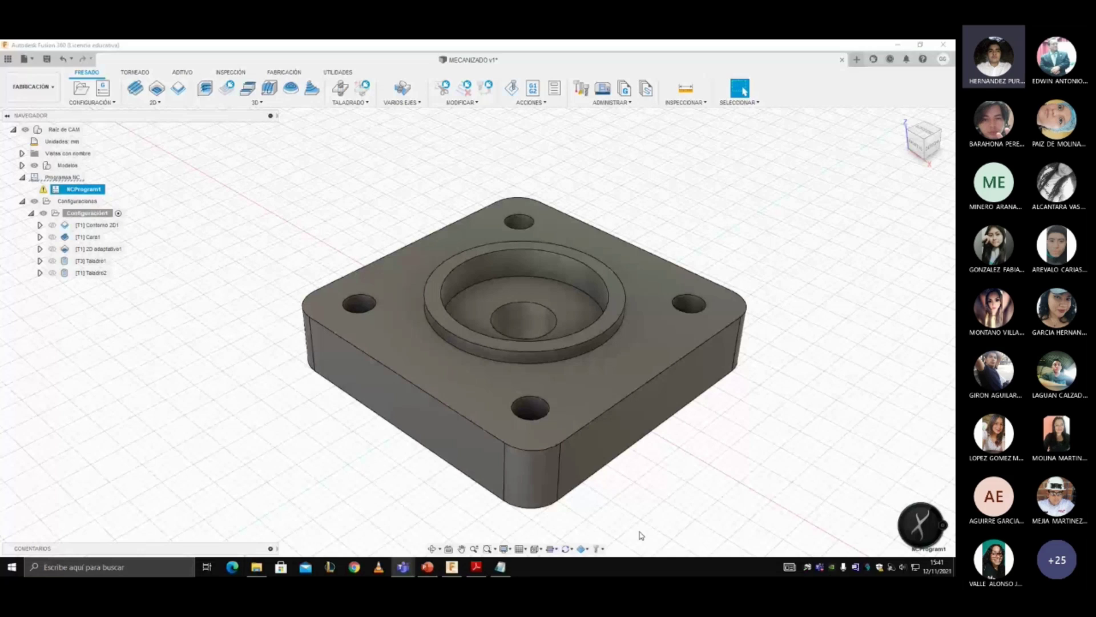
- Use Alt+Tab to leave Fusion 360 for the NC program window
key(alt+Tab)
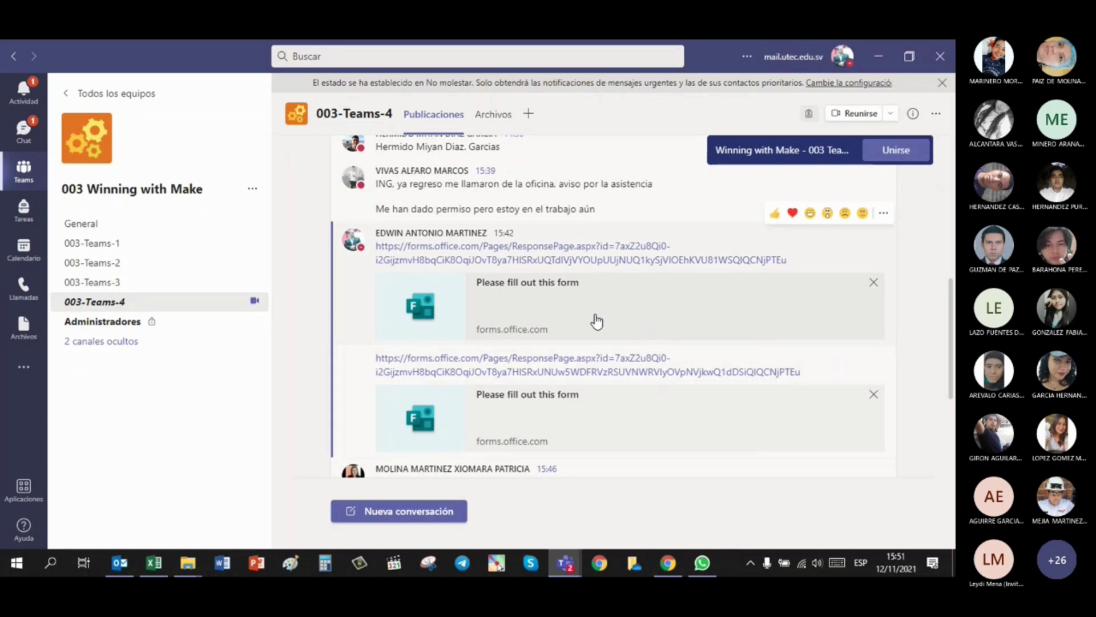
- Open the first forms link to view the MACO - V - 01 attendance form's Presente option
click(574, 252)
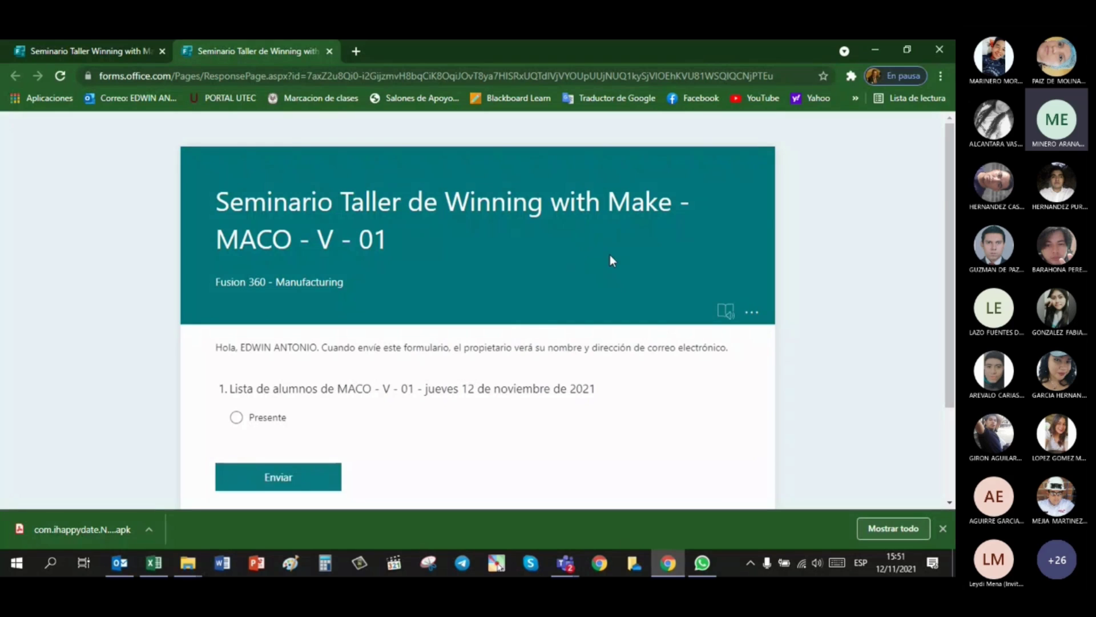
scroll(610, 254, down, 2)
scroll(451, 256, up, 2)
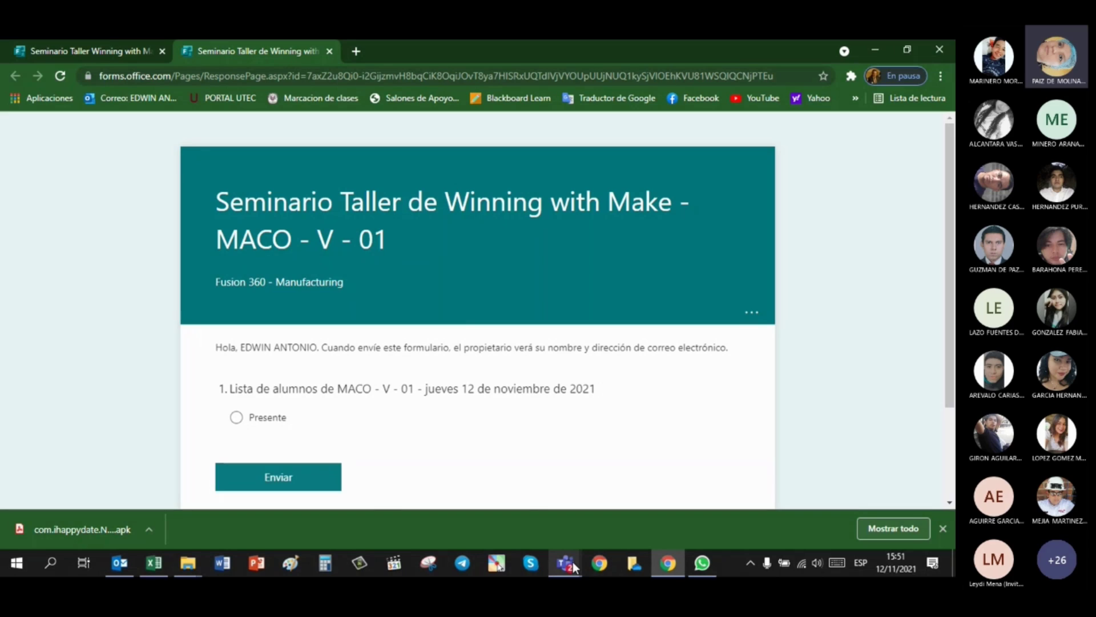
- Return to the 003-Teams-4 channel, preview the first attendance form link, and close it
mouse_move(573, 561)
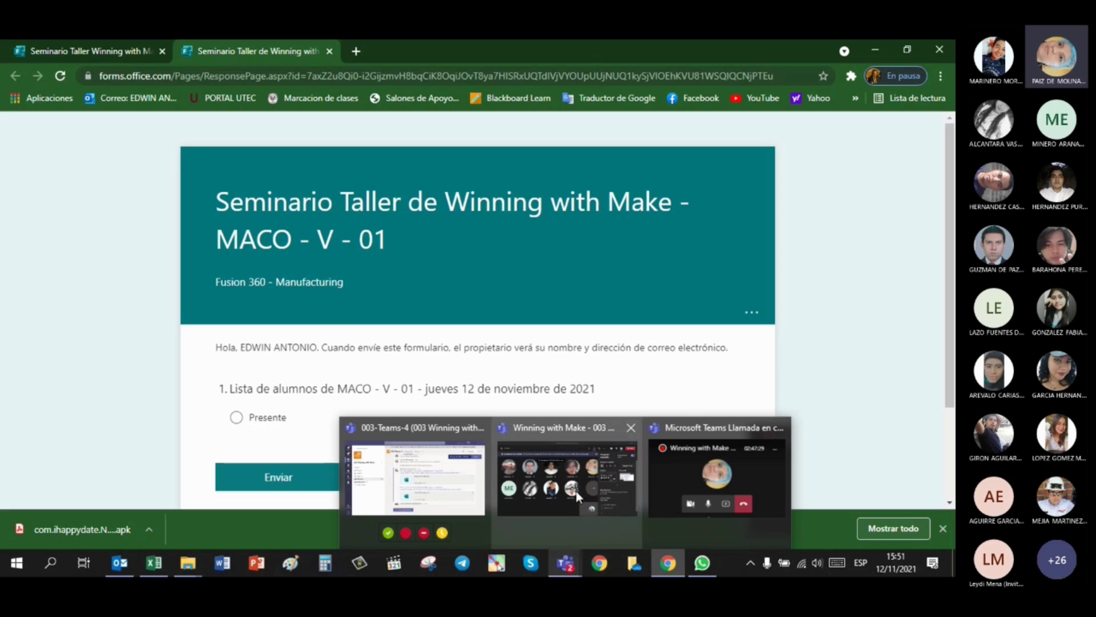
click(577, 491)
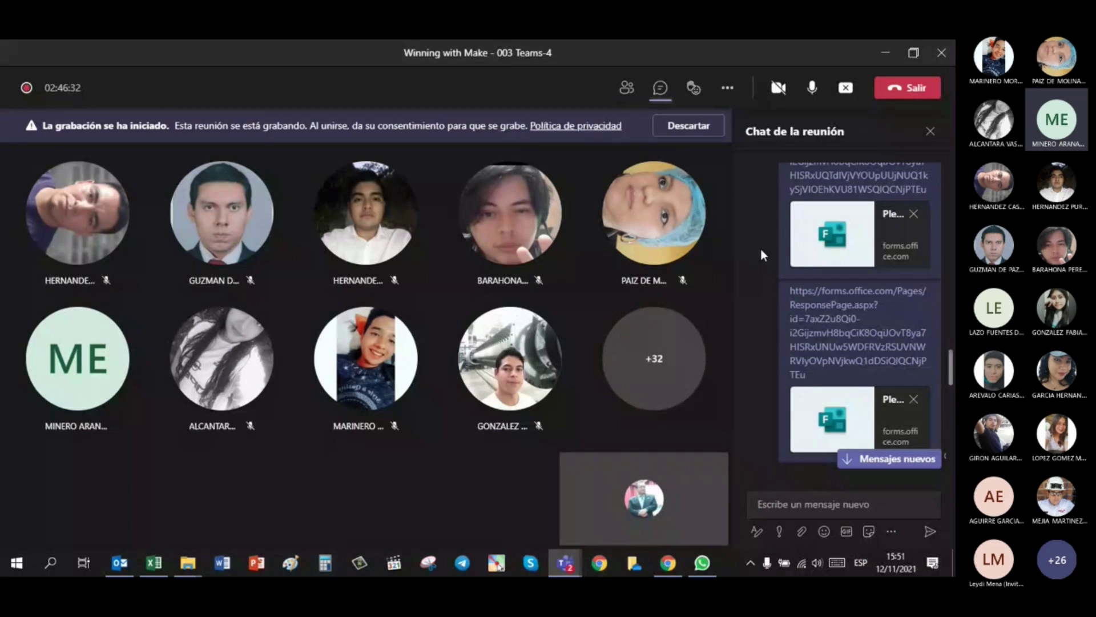
mouse_move(558, 569)
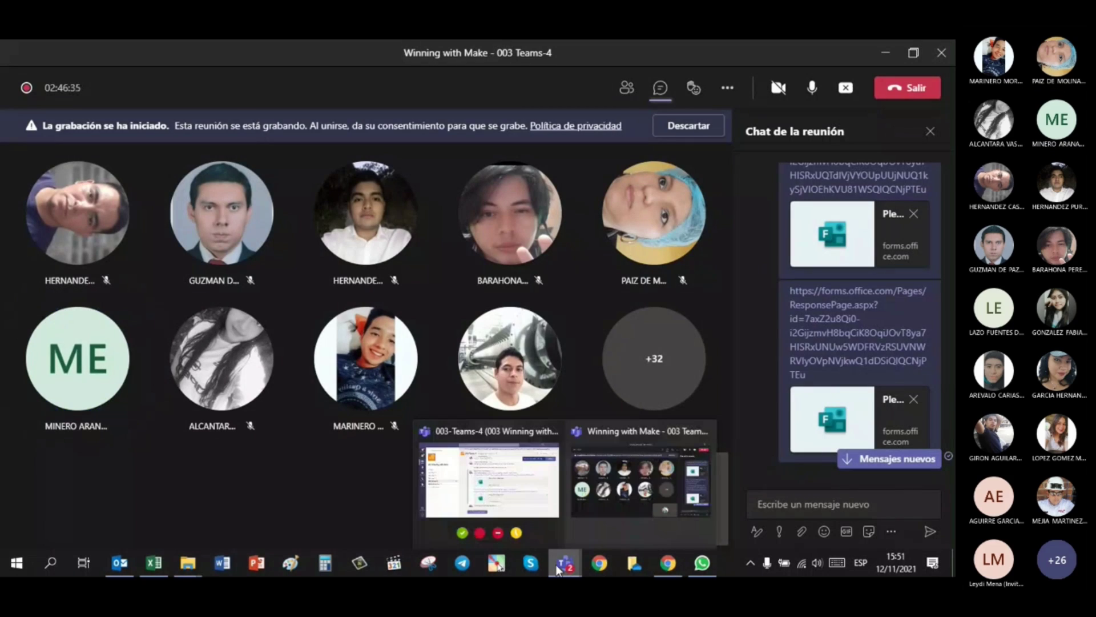
click(512, 490)
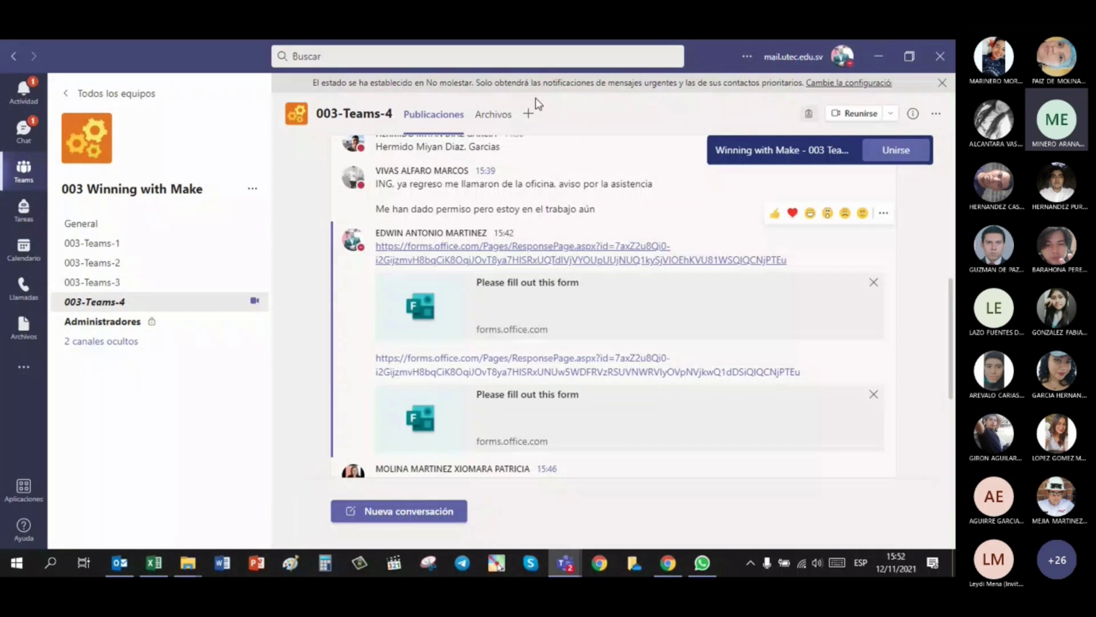
click(542, 264)
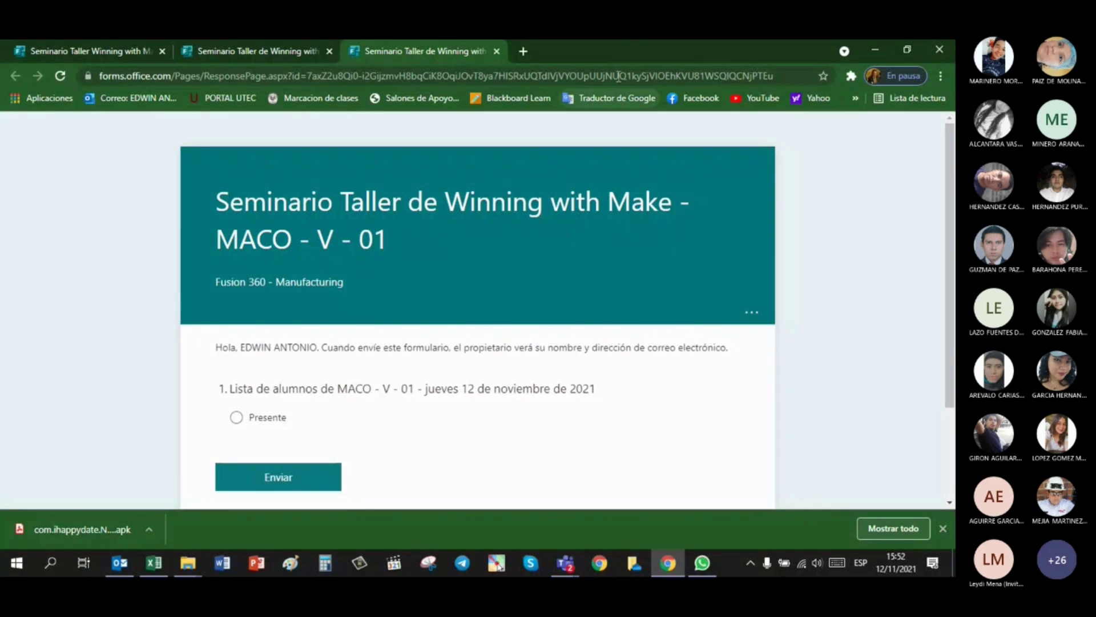
click(496, 51)
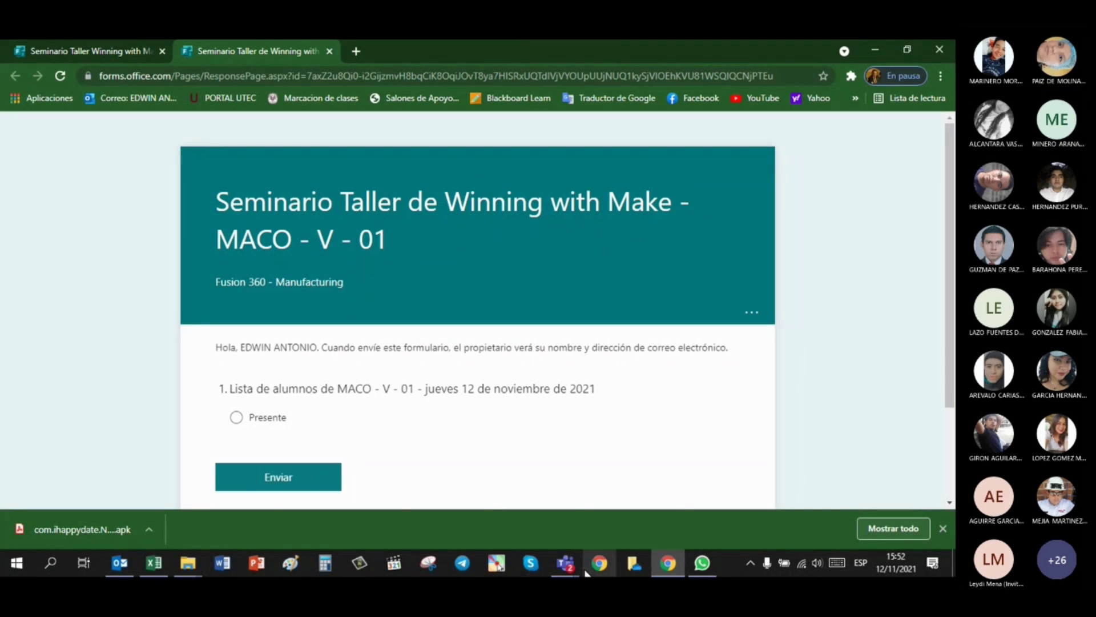
- Preview the second attendance form link, the Fusion 360 form, and close its tab
mouse_move(565, 562)
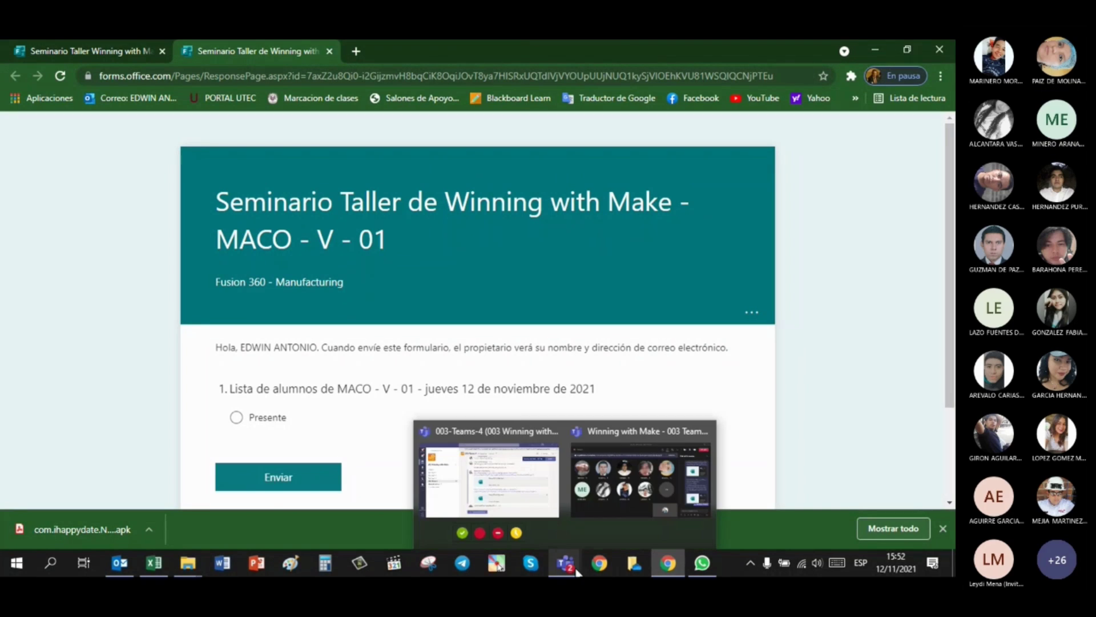
click(511, 488)
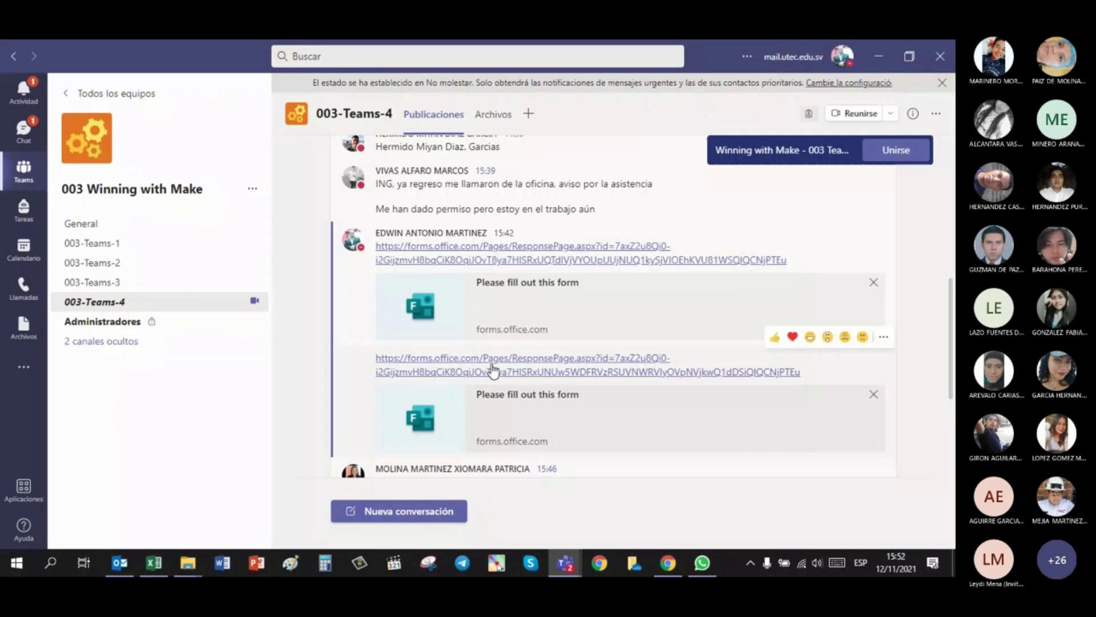
click(473, 373)
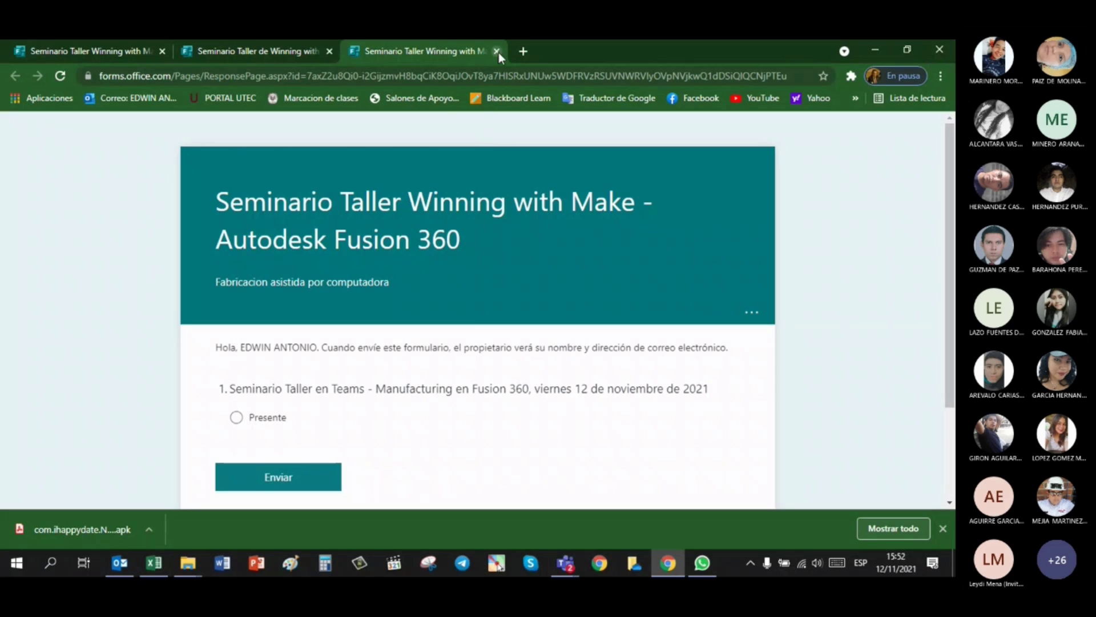
click(497, 52)
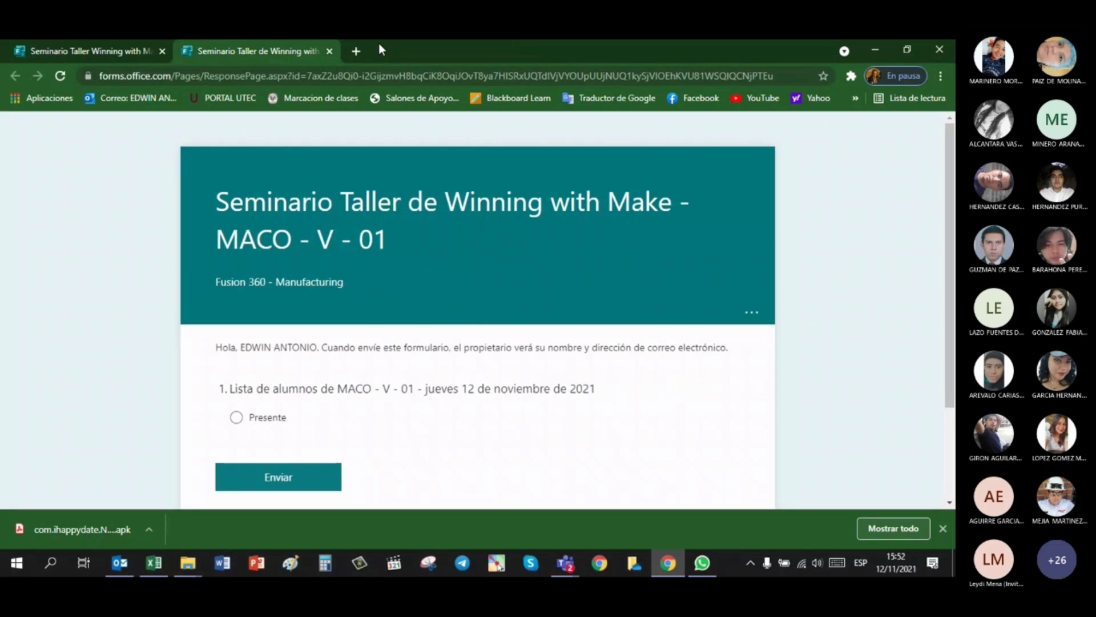
- Open the Autodesk Fusion 360 seminar form with 19 responses via Forms home
click(328, 53)
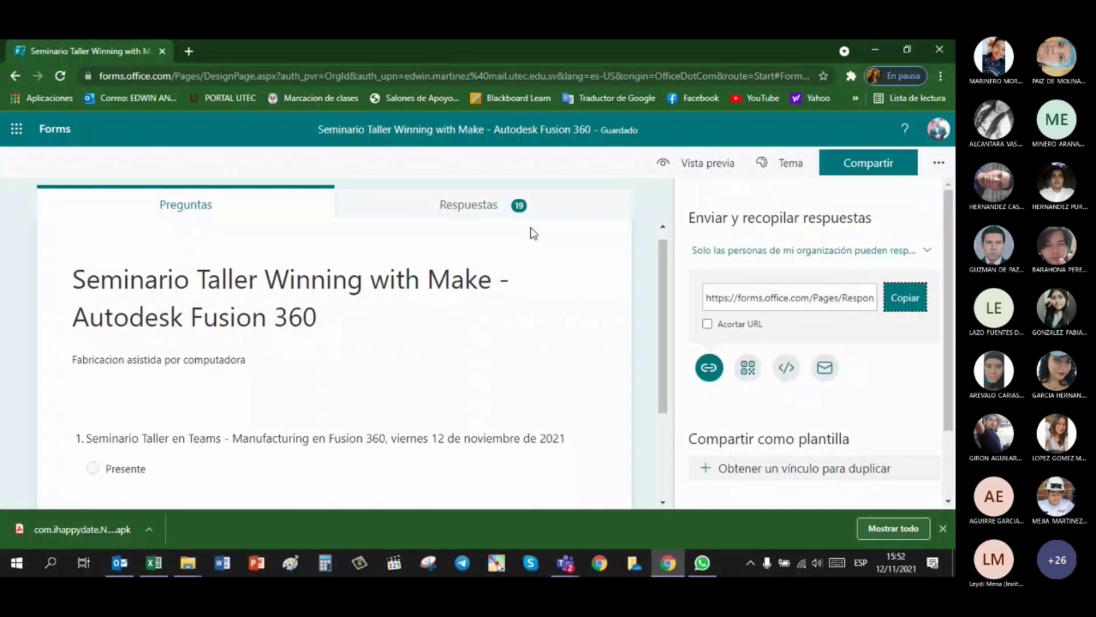
click(12, 129)
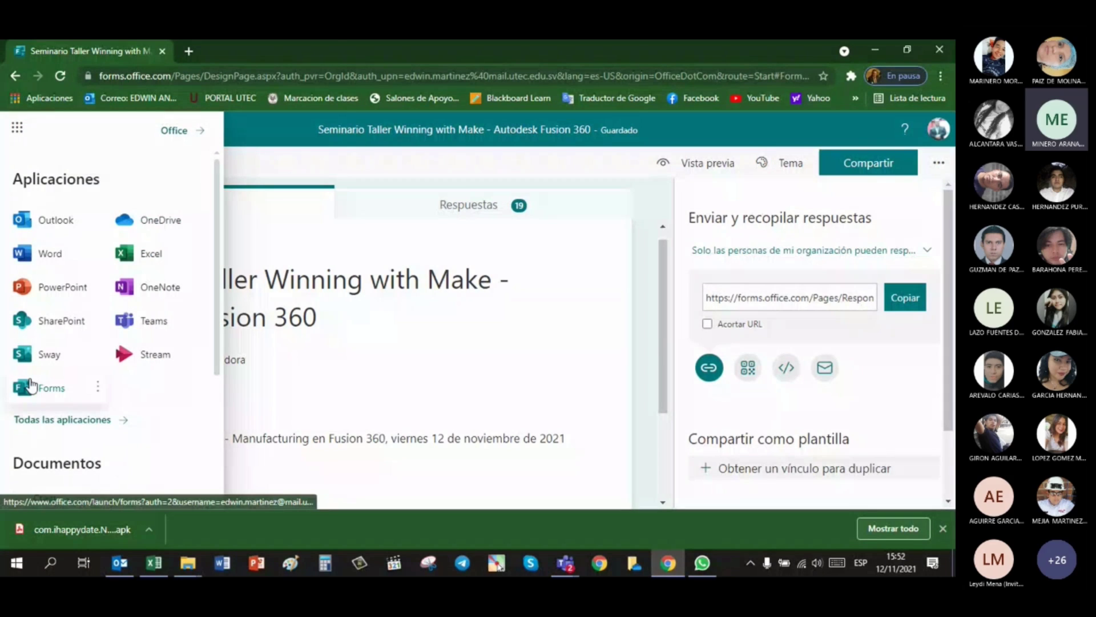
click(31, 386)
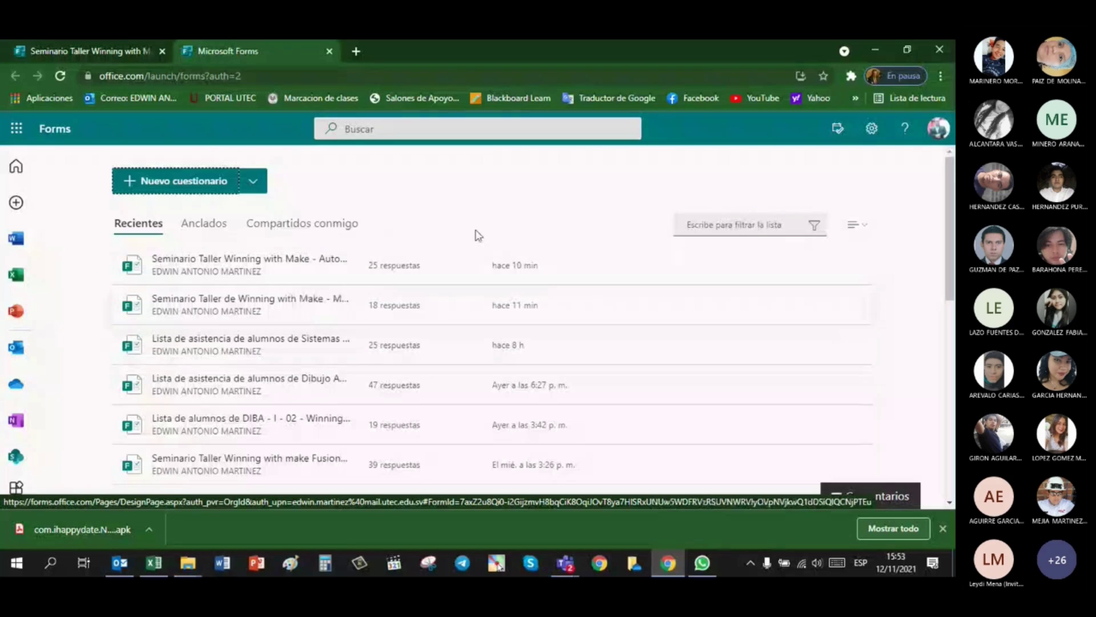
click(241, 268)
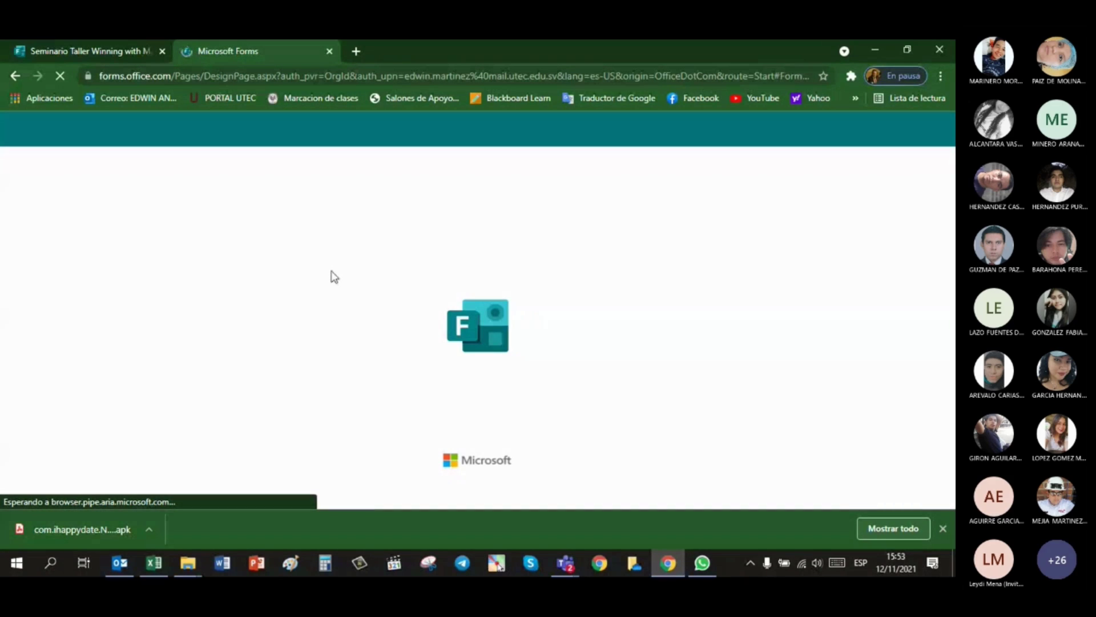
click(15, 77)
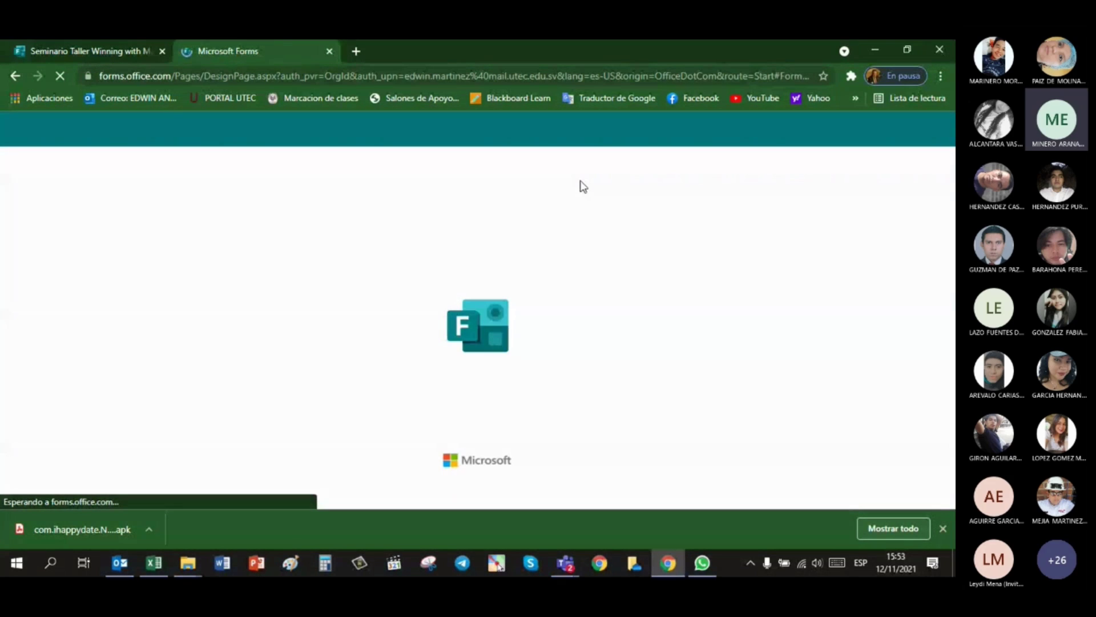
click(85, 51)
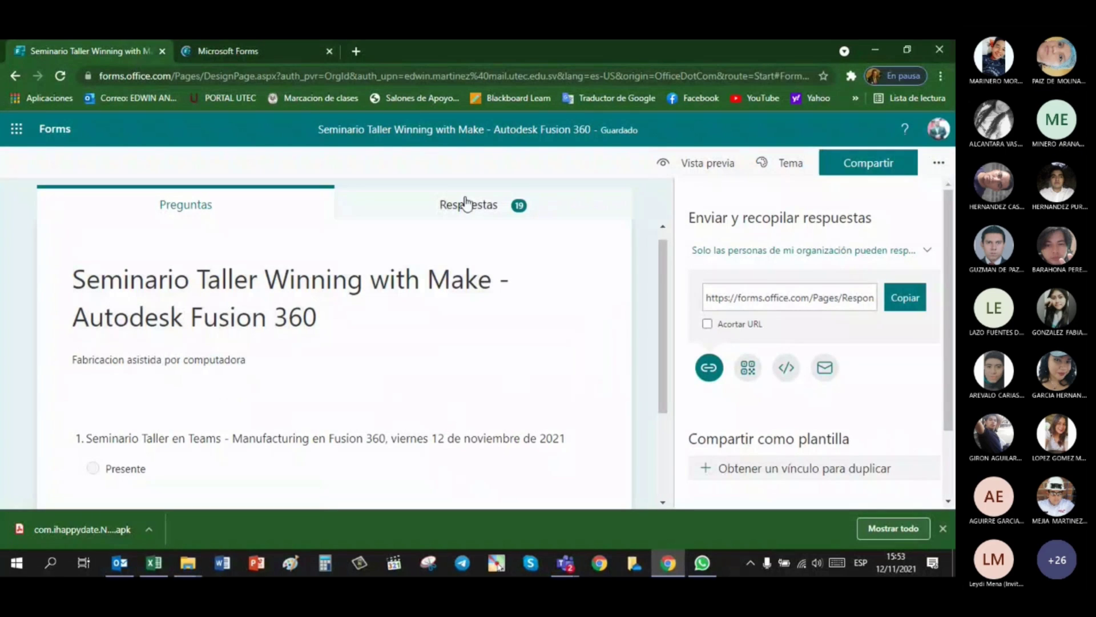
- Export the 25 form responses from the Respuestas tab to Excel, save, and open the .xlsx
click(514, 211)
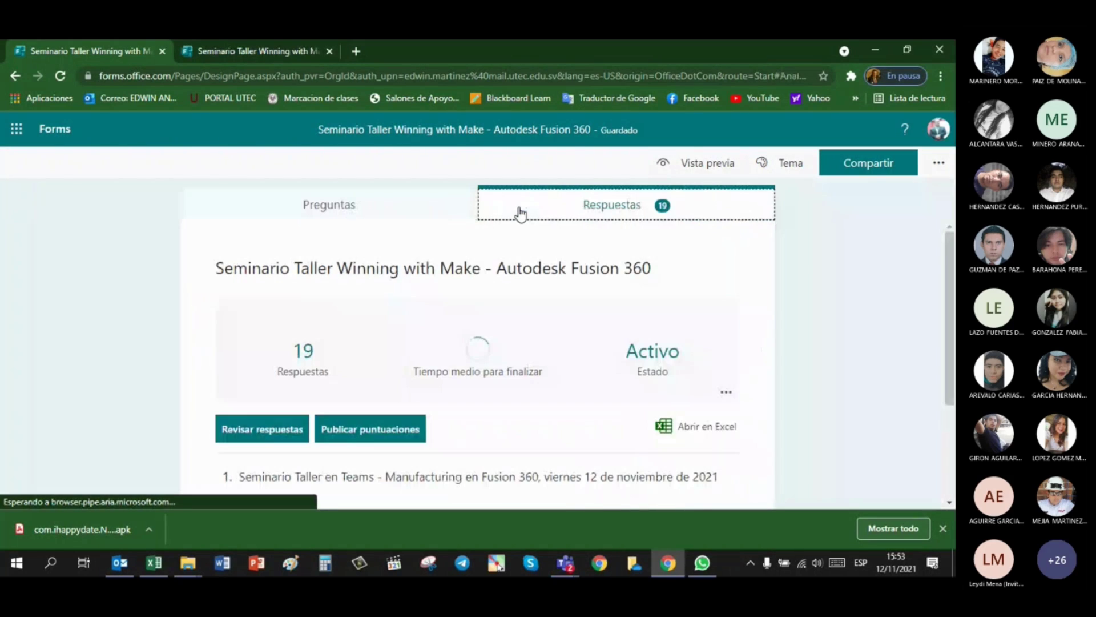
click(693, 431)
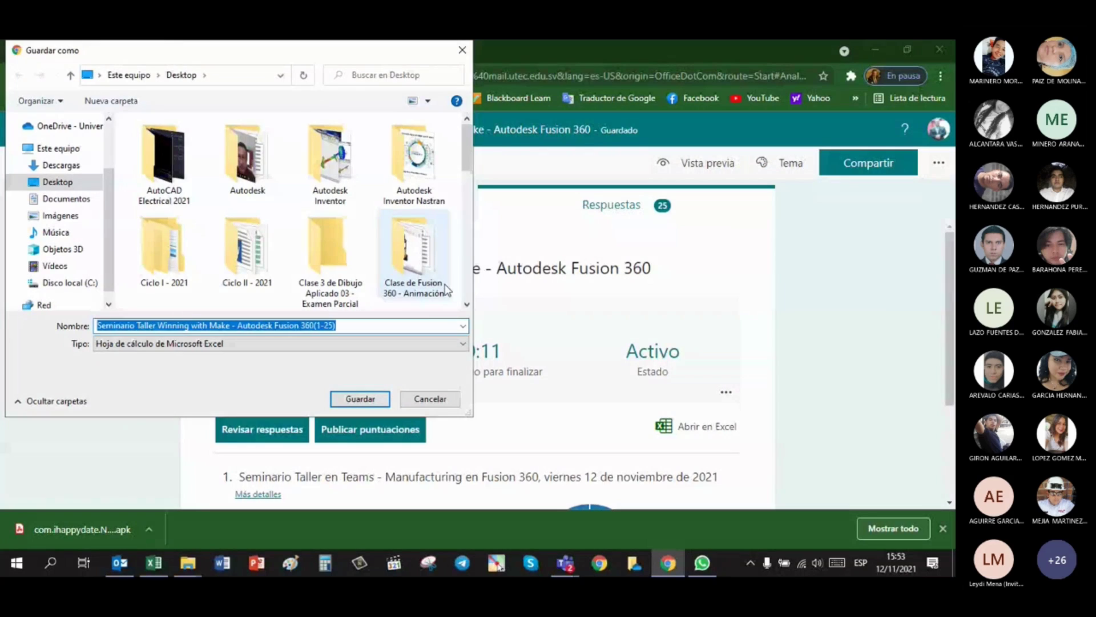
click(360, 399)
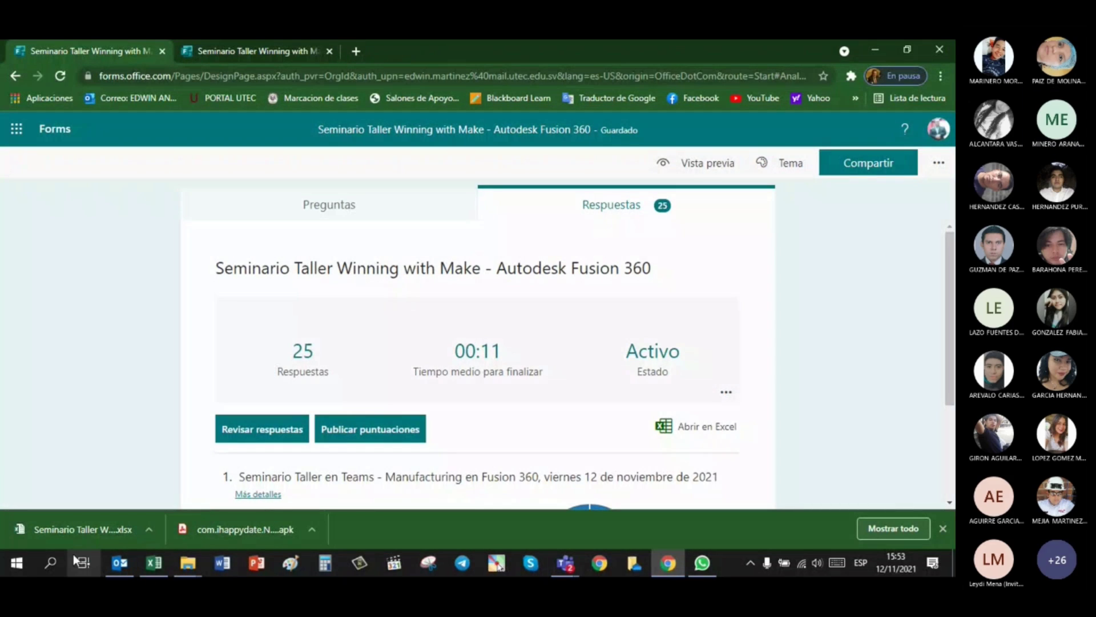
click(75, 529)
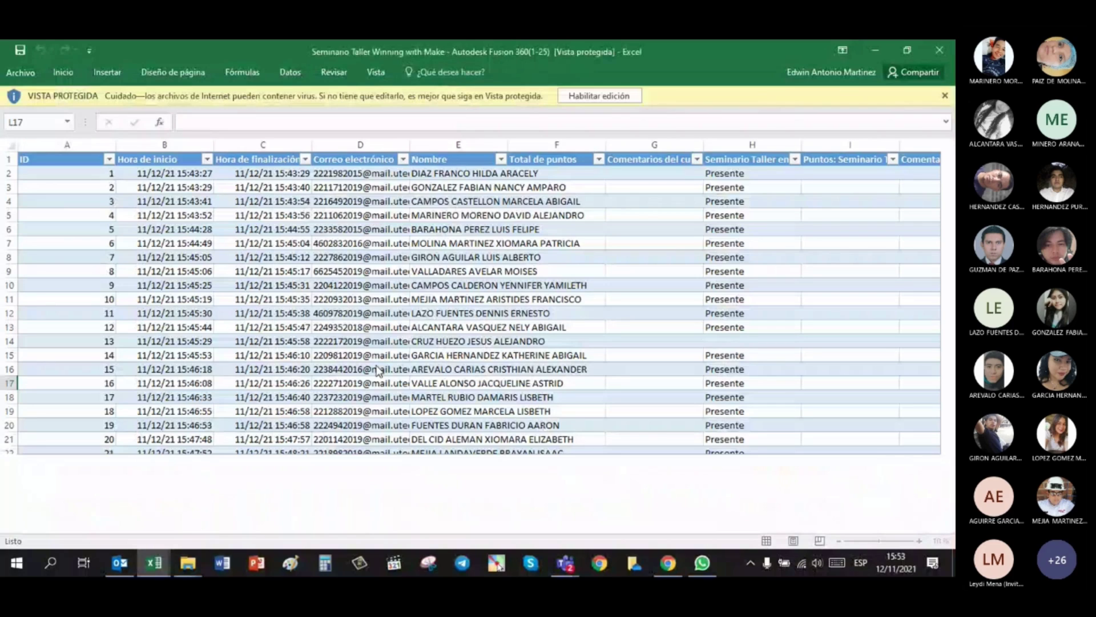
- Enable editing and enter 'Presente' in cell H14 for response ID 13
click(599, 95)
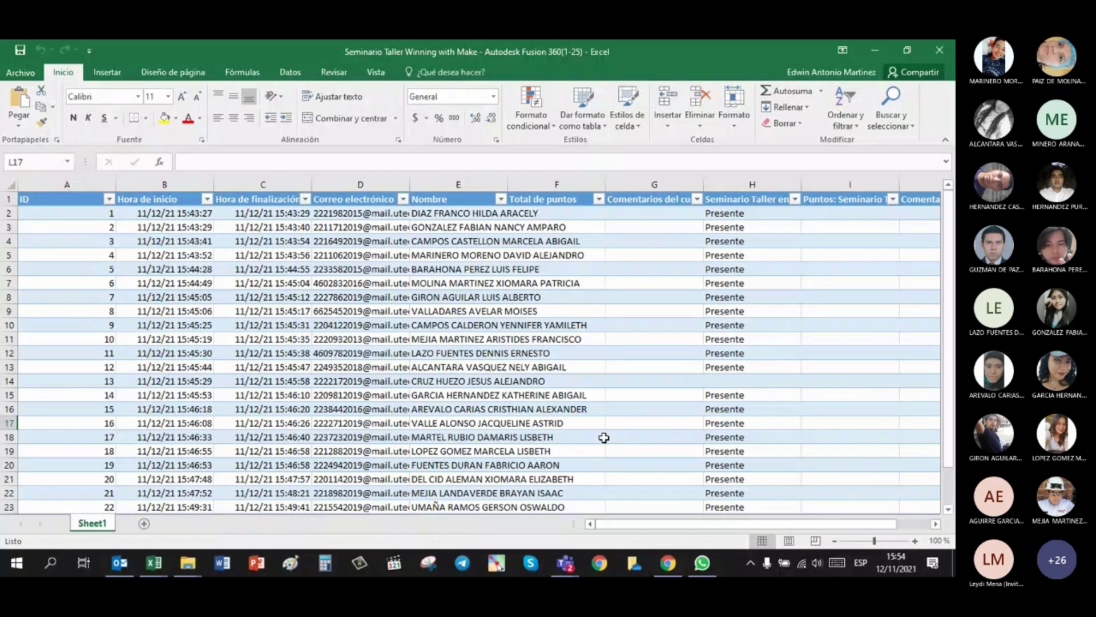
click(651, 381)
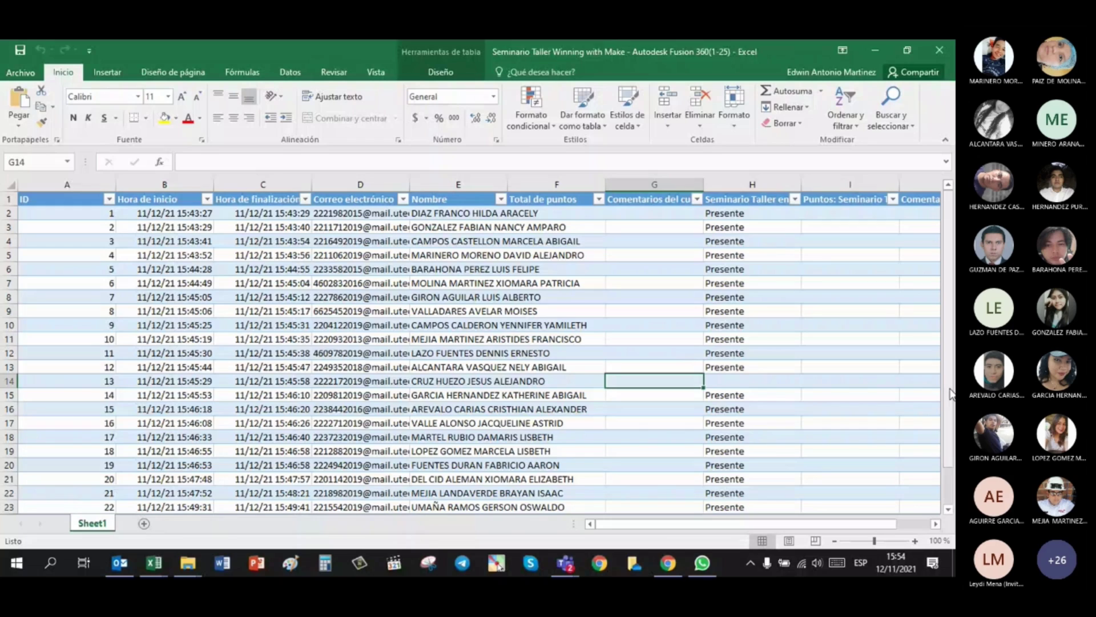
key(Right)
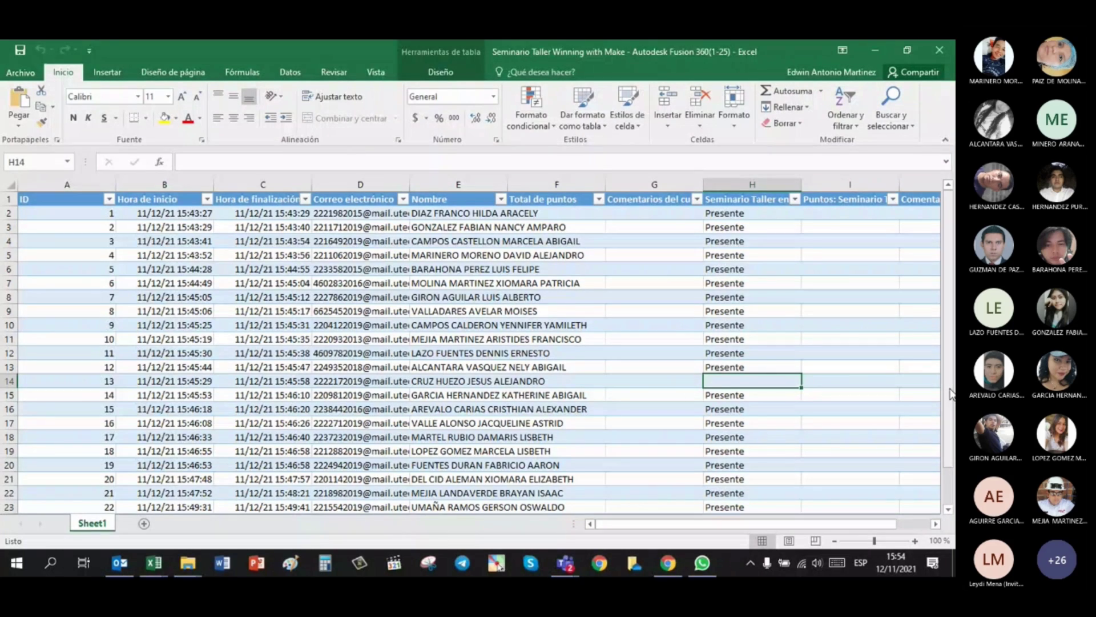
text(Presente)
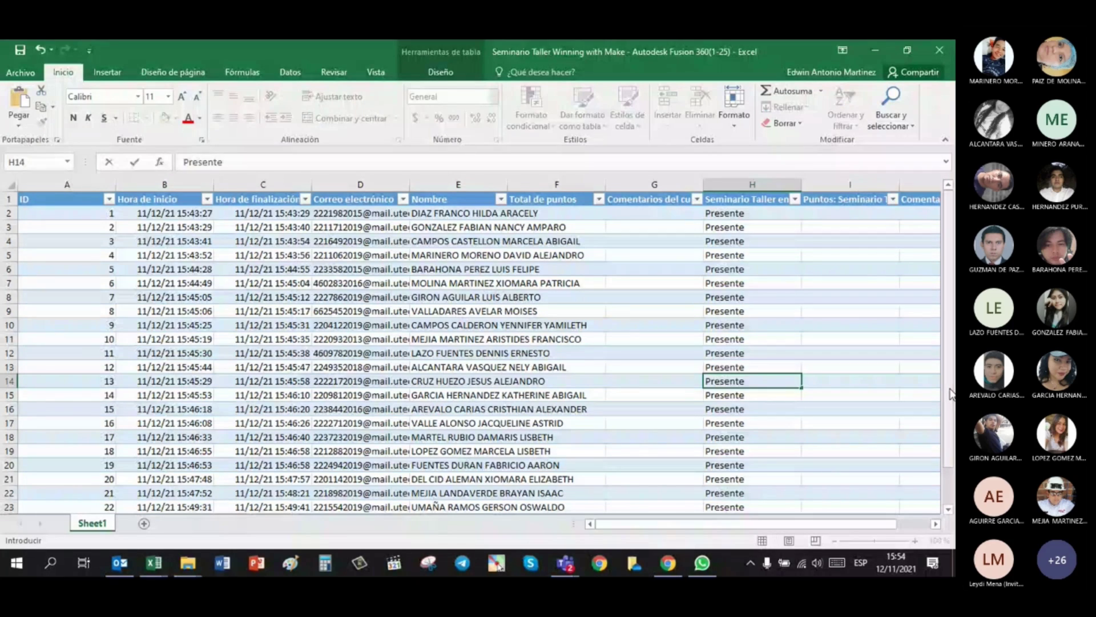
key(Return)
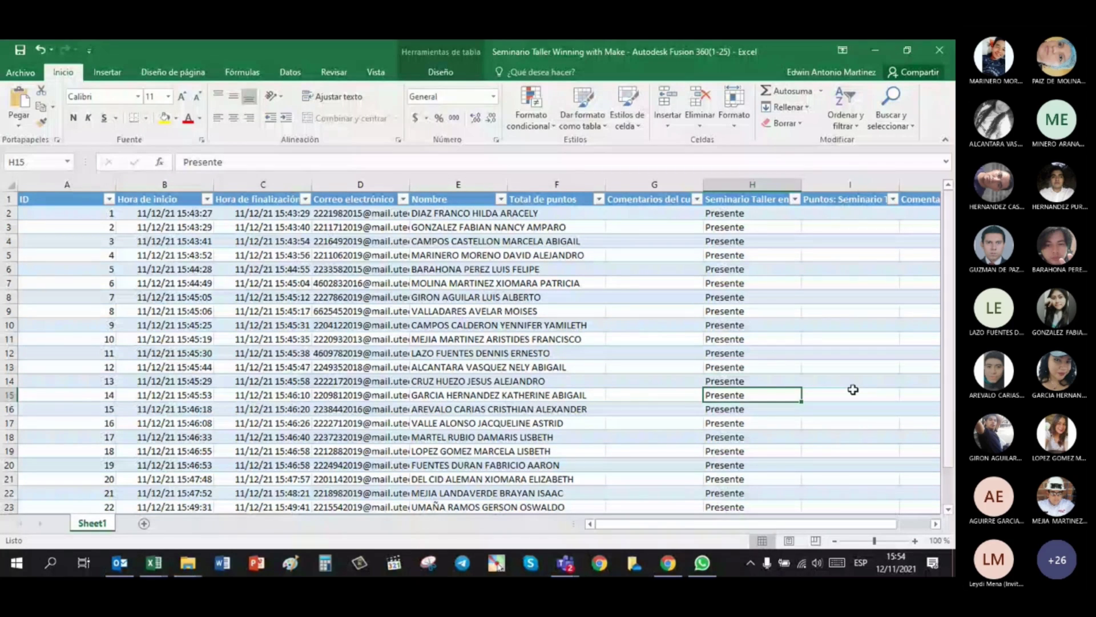